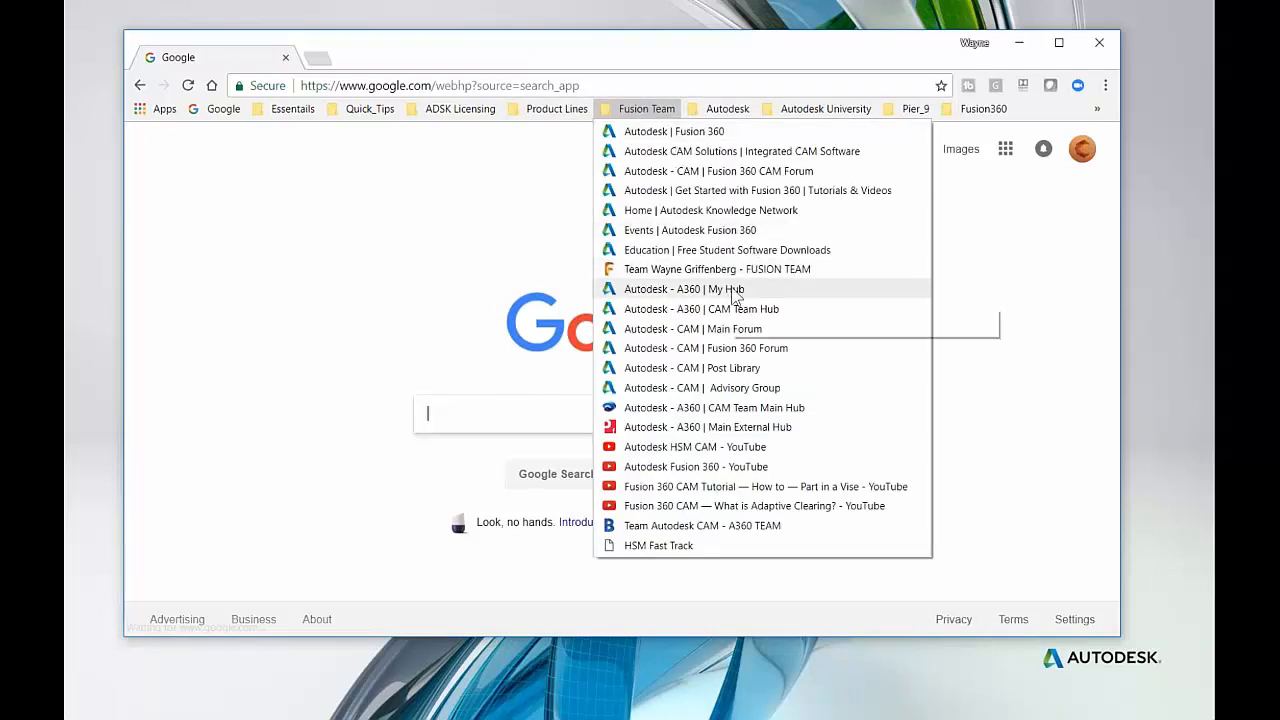
Step: Open the bookmarked Autodesk A360 My Hub site and open the Fast Track to CNC Programming project
left_click(727, 292)
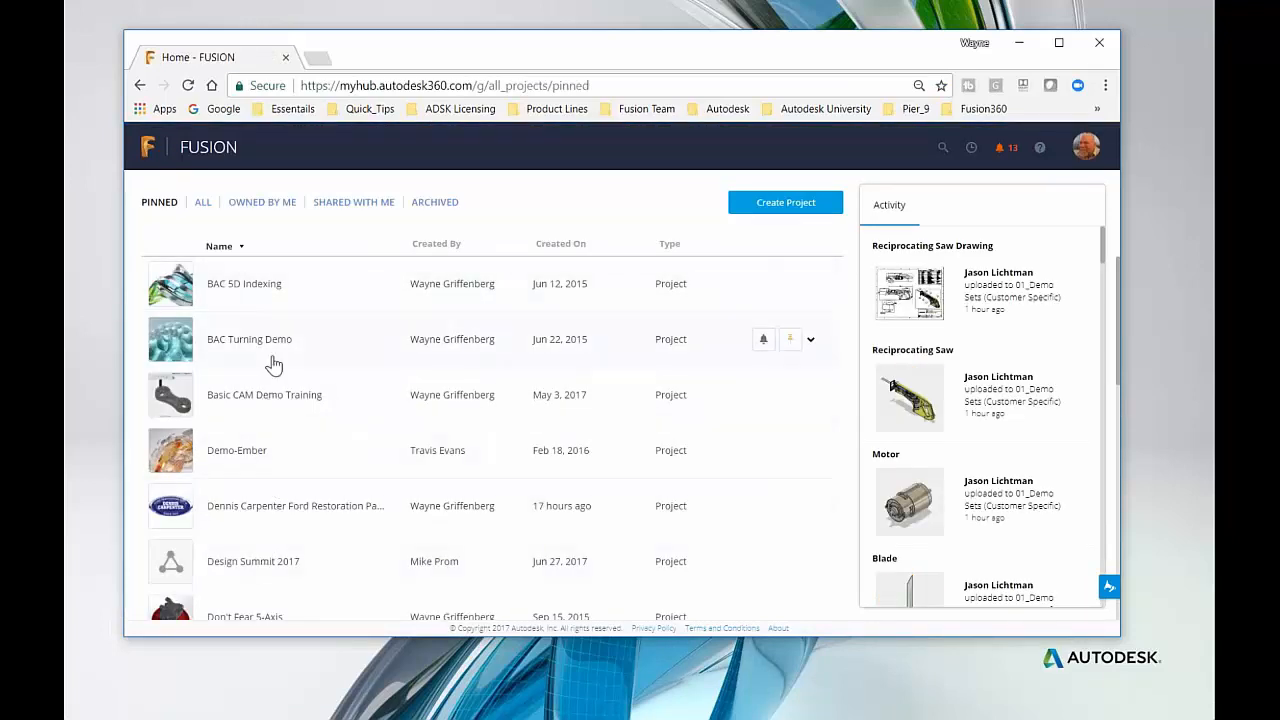
scroll(267, 471, "down", 2)
scroll(267, 471, "down", 2)
scroll(268, 483, "down", 1)
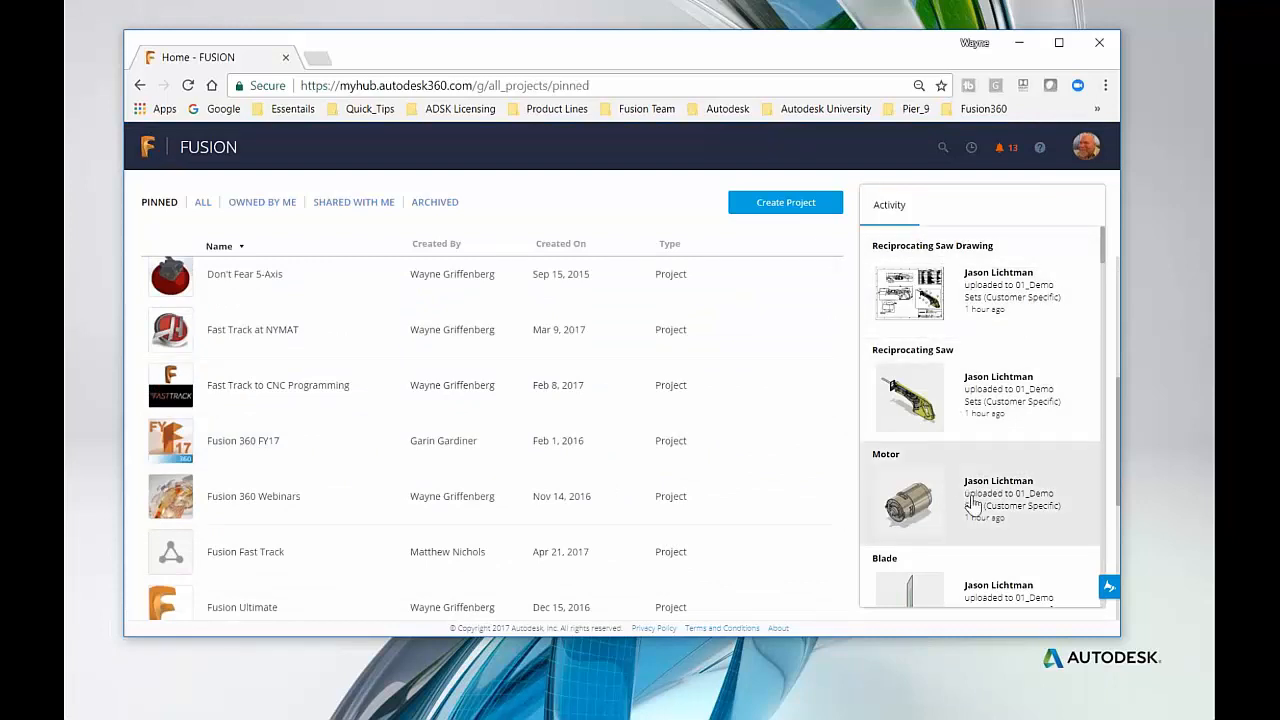
scroll(968, 488, "down", 5)
scroll(976, 486, "up", 5)
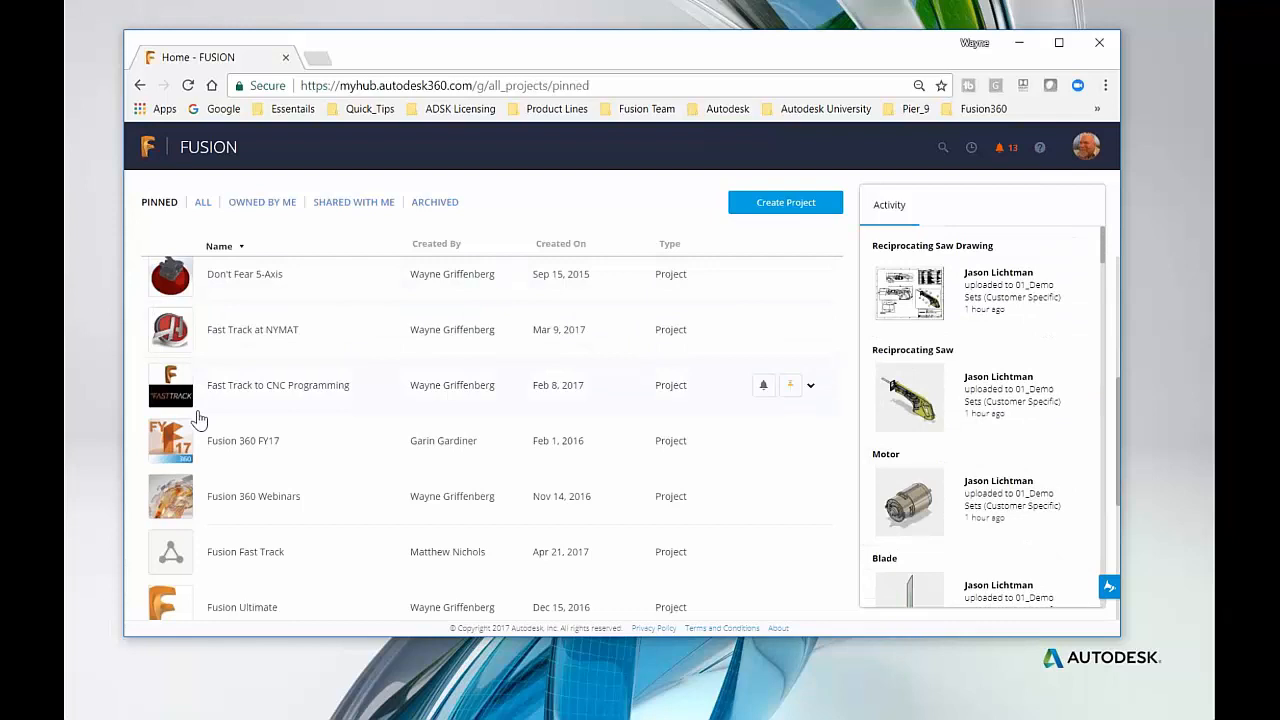
scroll(470, 450, "down", 1)
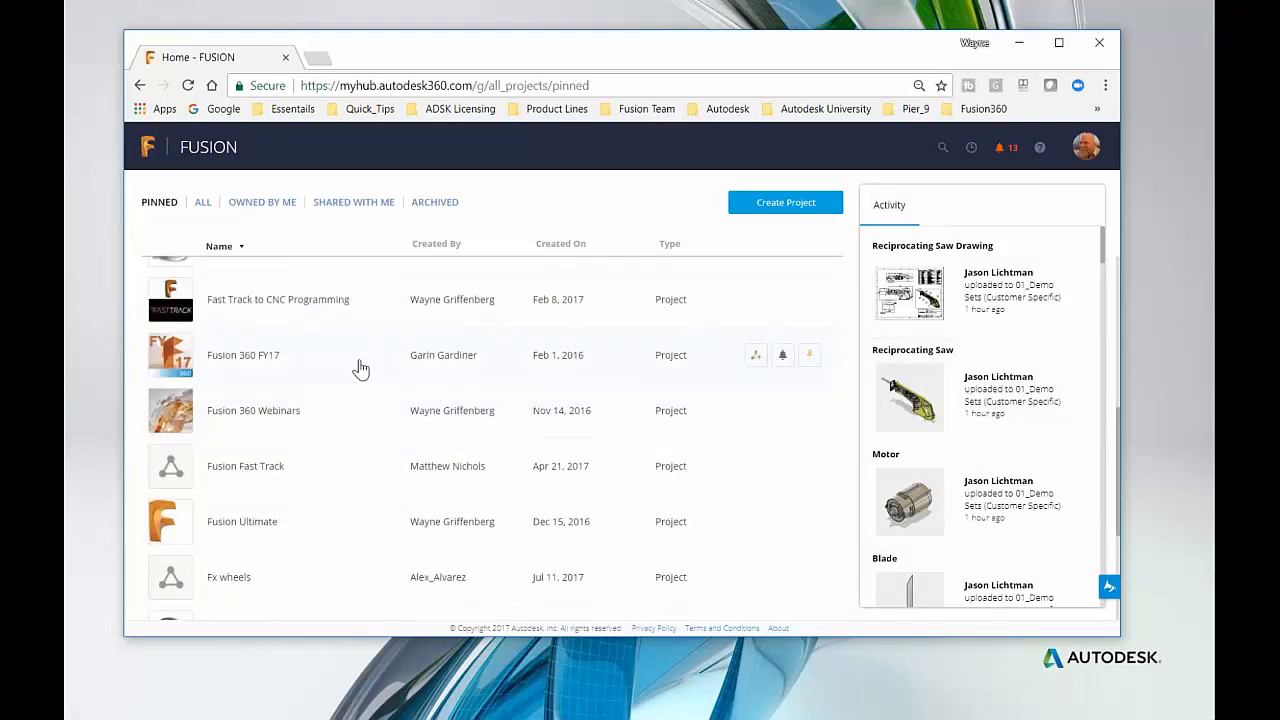
scroll(245, 508, "down", 2)
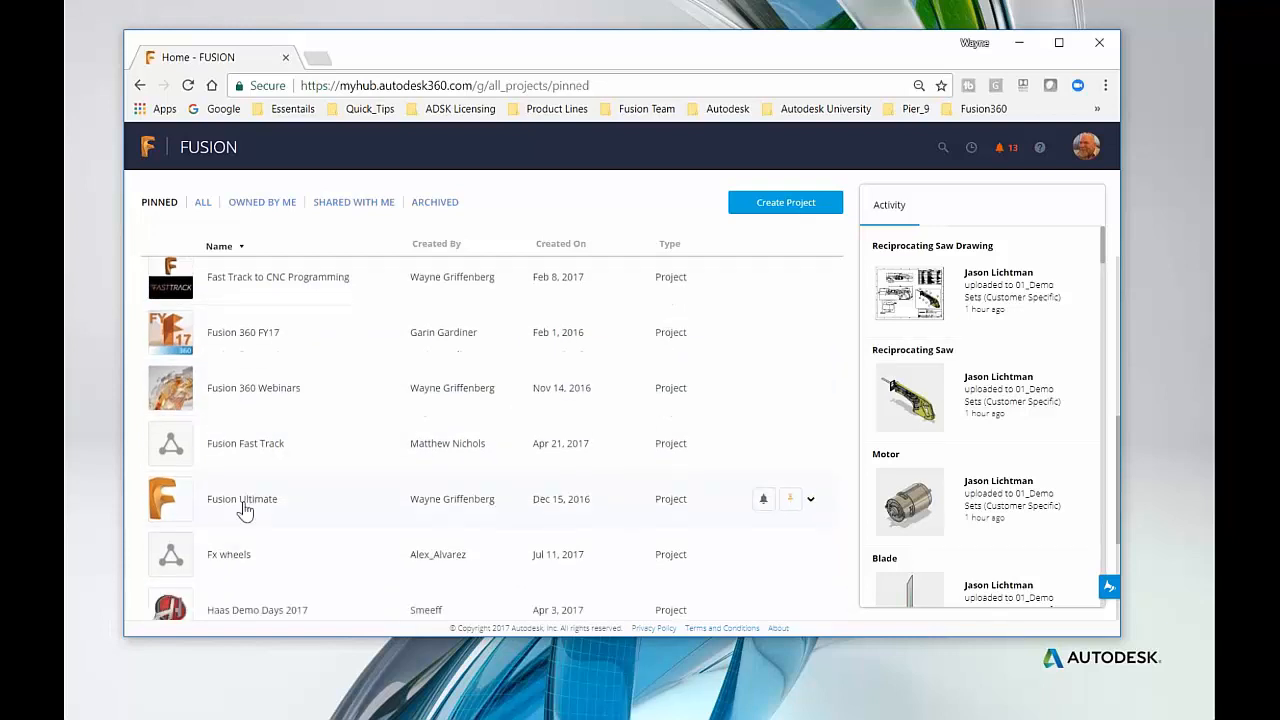
scroll(434, 403, "up", 3)
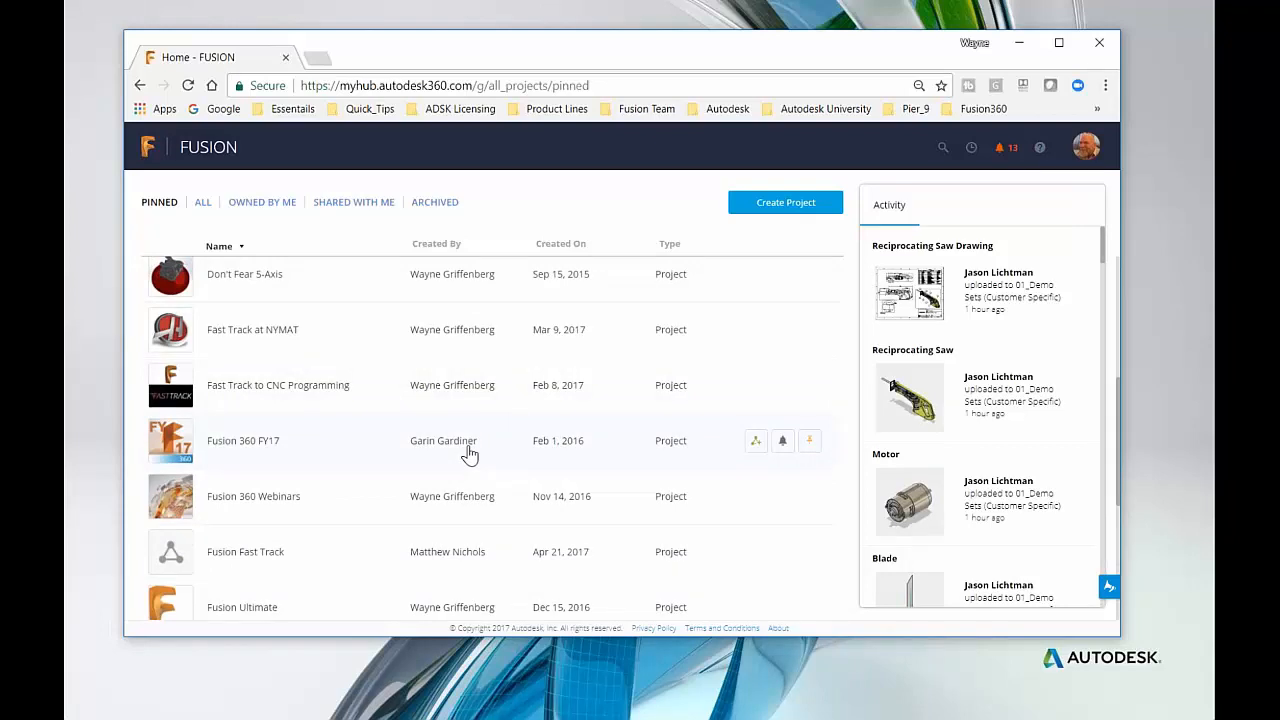
left_click(166, 395)
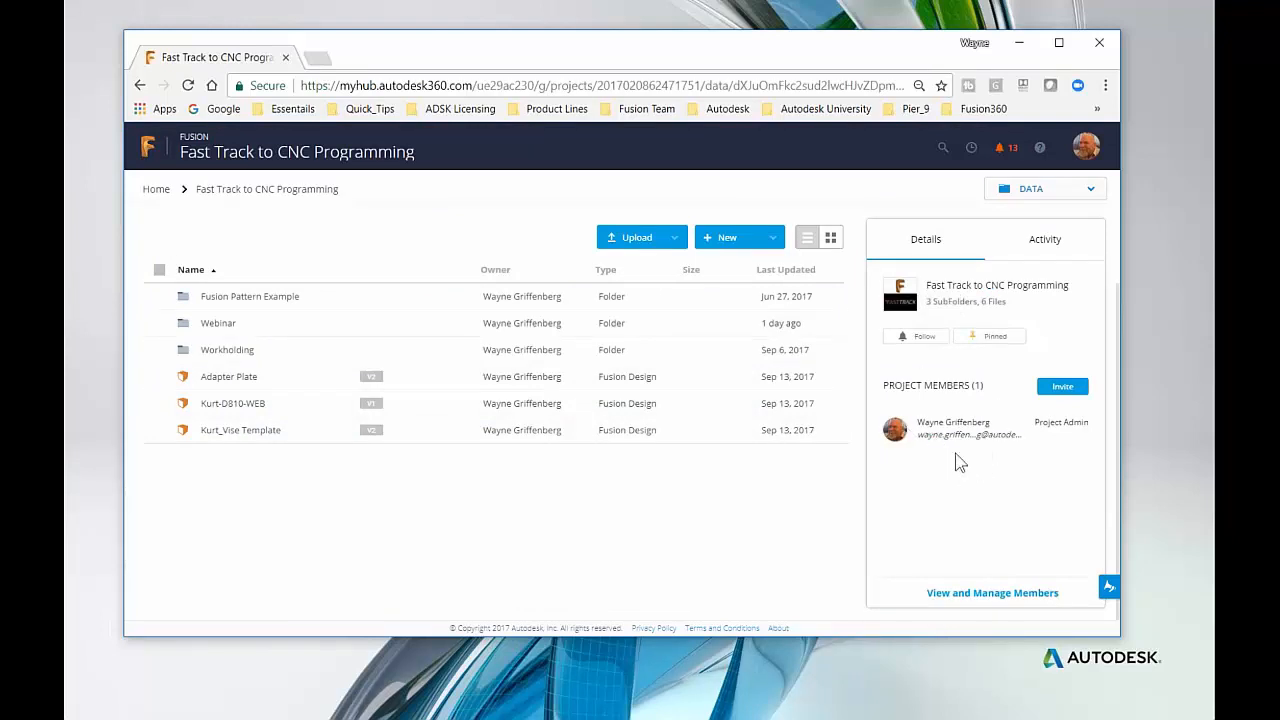
Step: View the form for inviting people to the project and close it without sending an invitation
left_click(1062, 386)
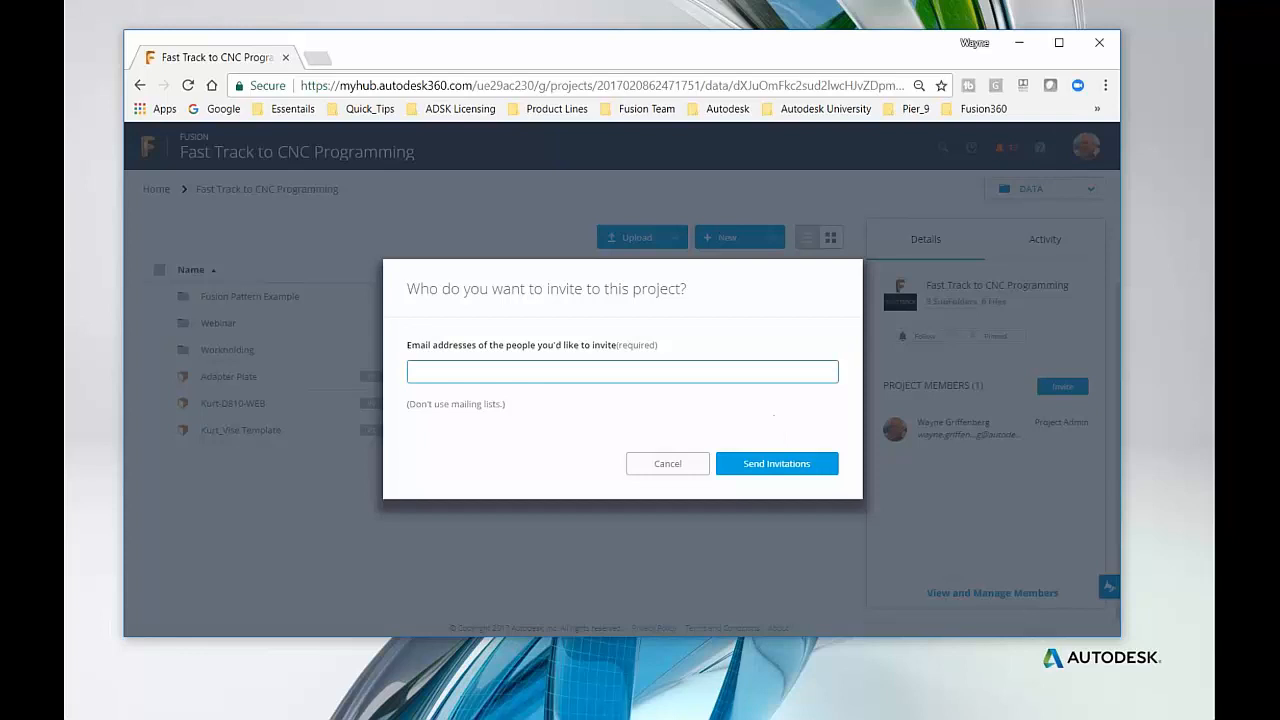
left_click(668, 467)
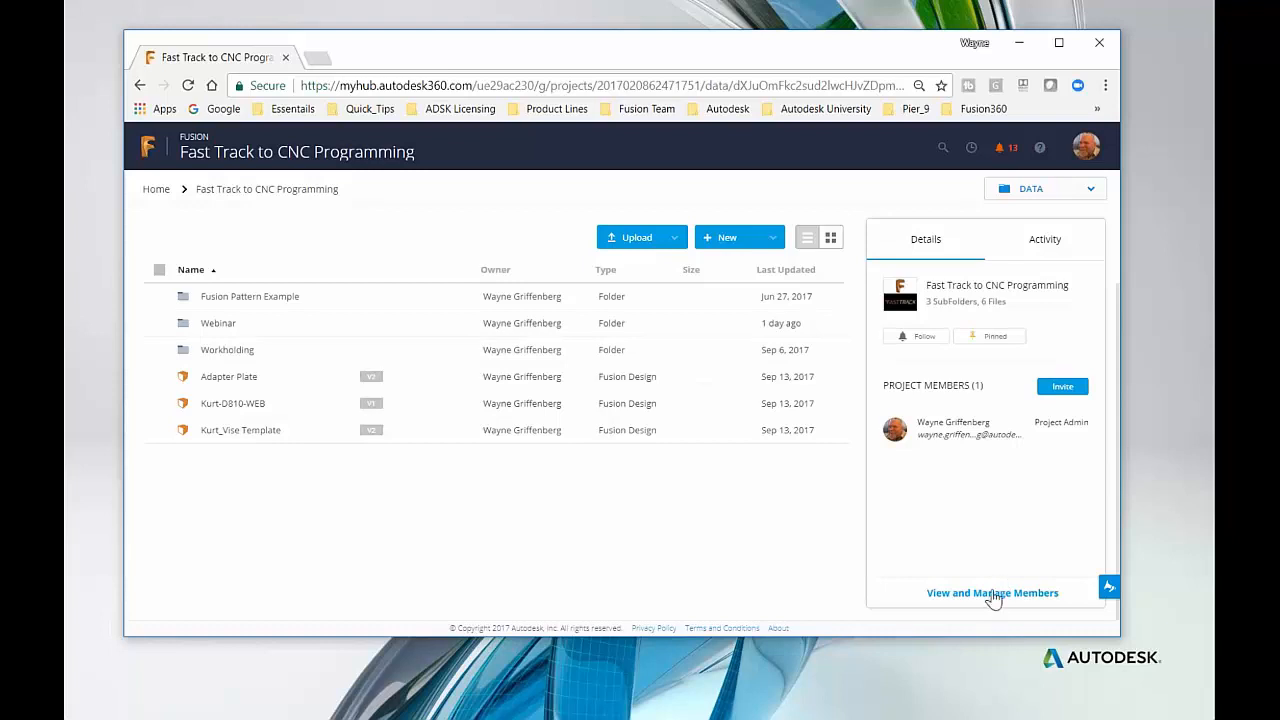
Step: Display the project's contents as thumbnails and open the overview of the Kurt_Vise Template design
left_click(831, 241)
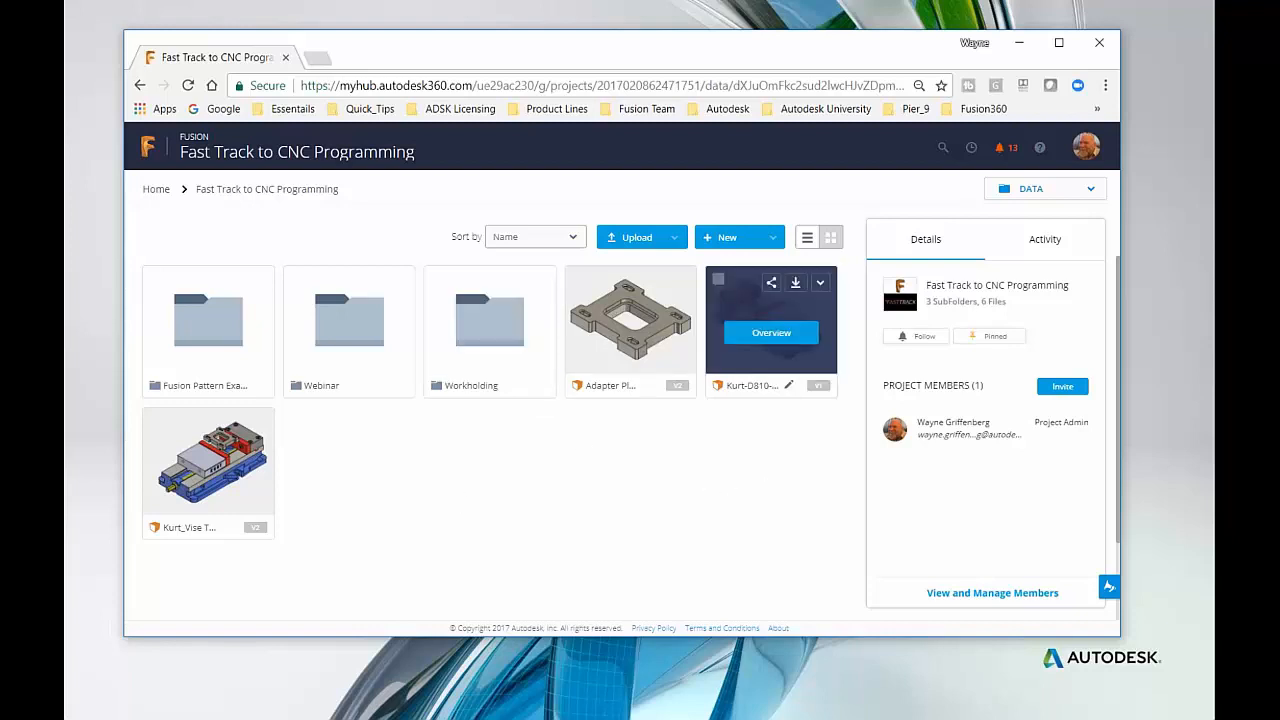
mouse_move(200, 445)
left_click(203, 476)
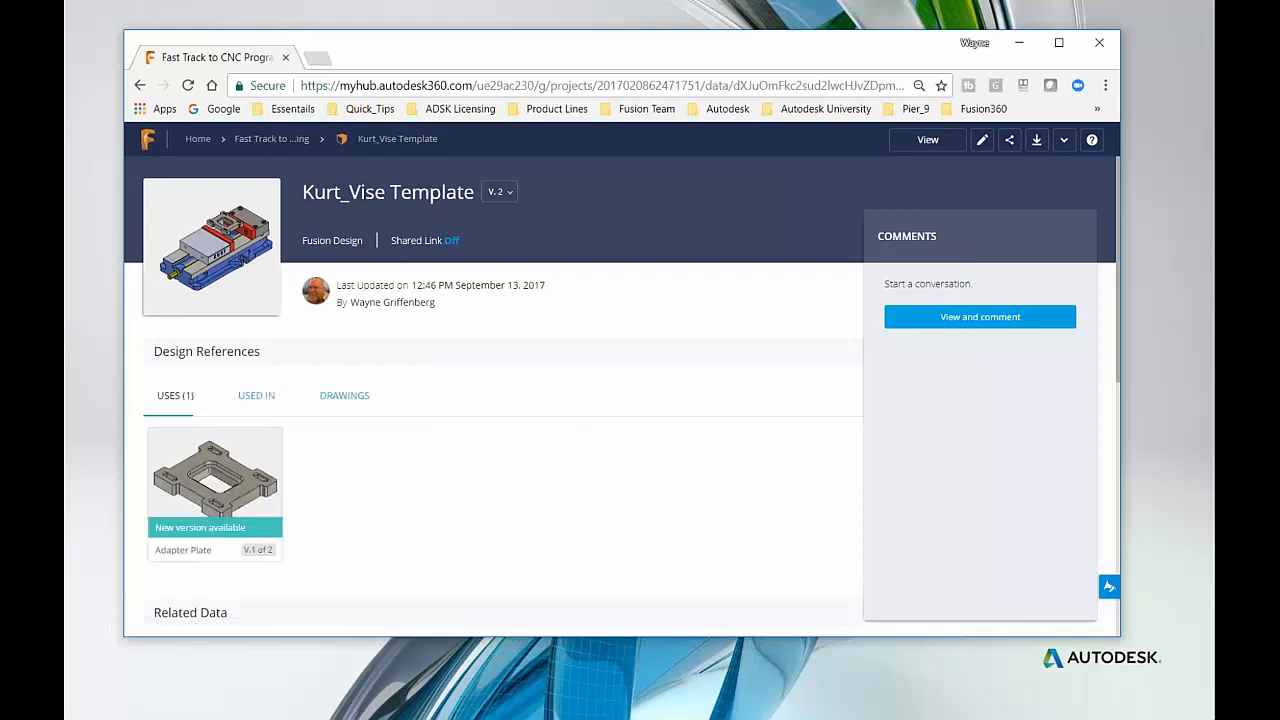
Step: Examine the design references and related renderings on the Kurt_Vise Template overview page
mouse_move(196, 452)
scroll(499, 478, "down", 3)
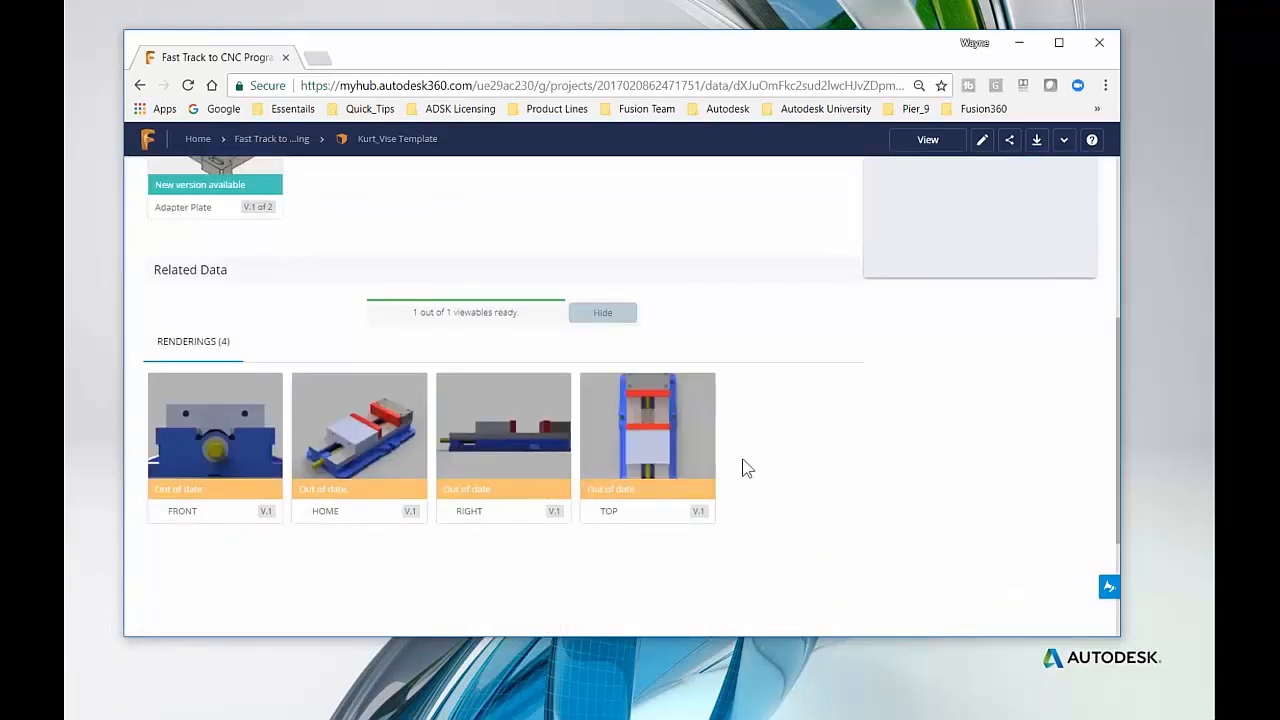
scroll(745, 470, "up", 1)
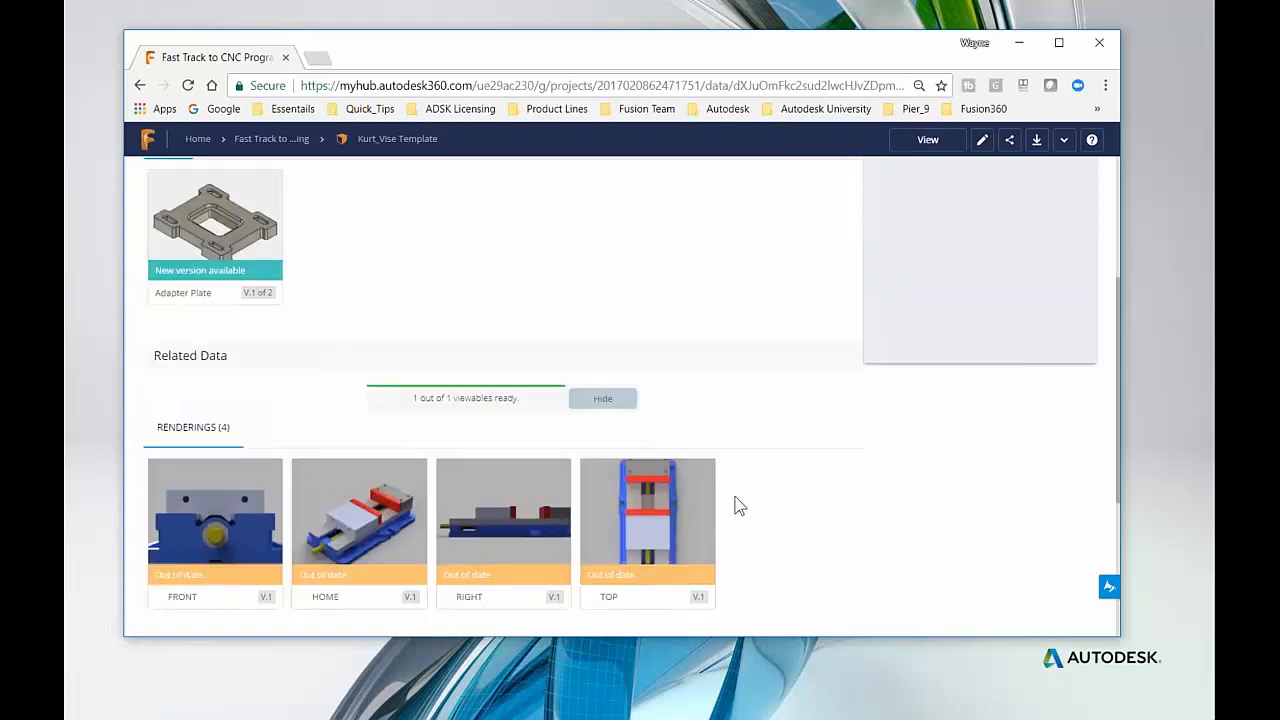
scroll(738, 508, "up", 3)
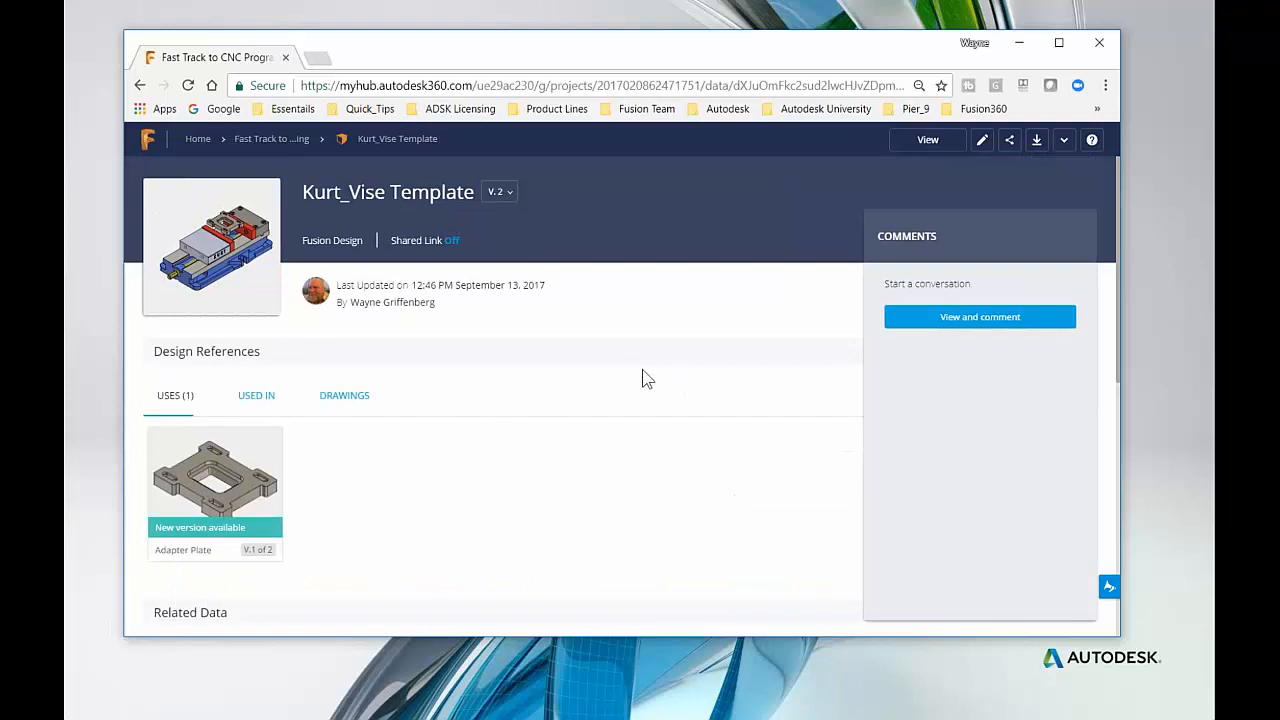
Step: Open the Kurt_Vise Template in the 3D viewer and inspect the adapter plate between the vise jaws
left_click(200, 250)
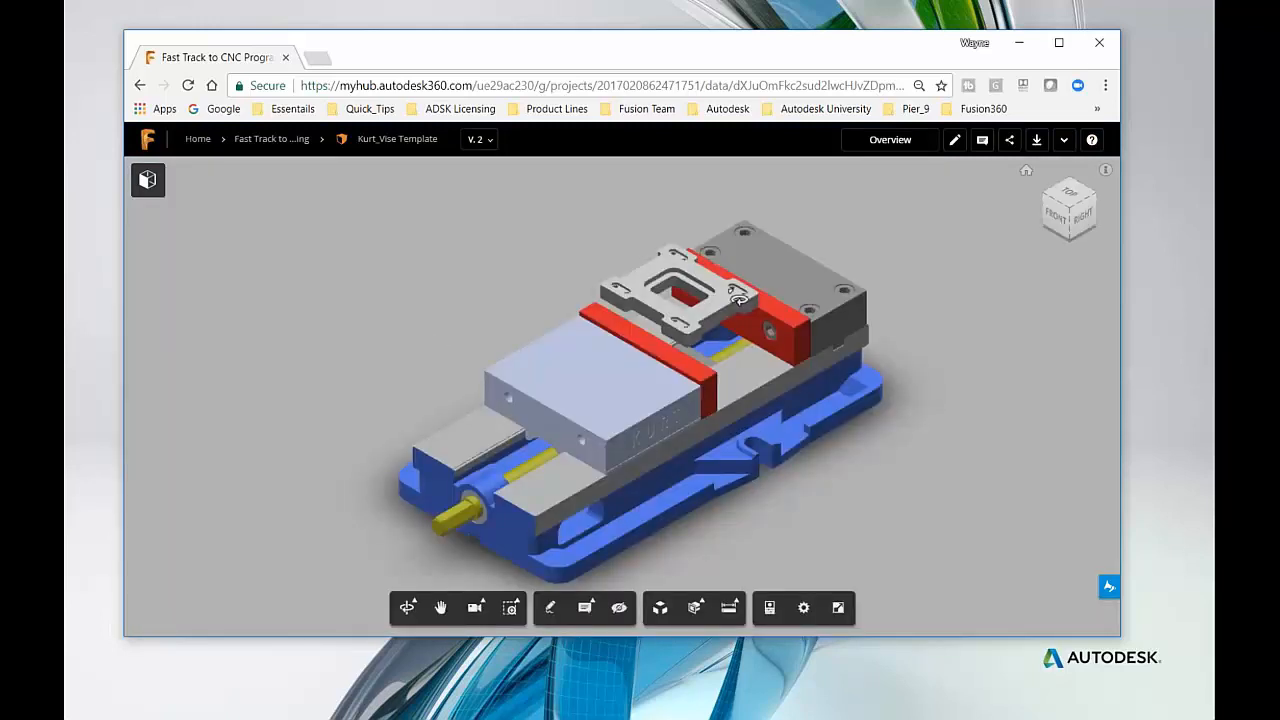
scroll(660, 262, "up", 5)
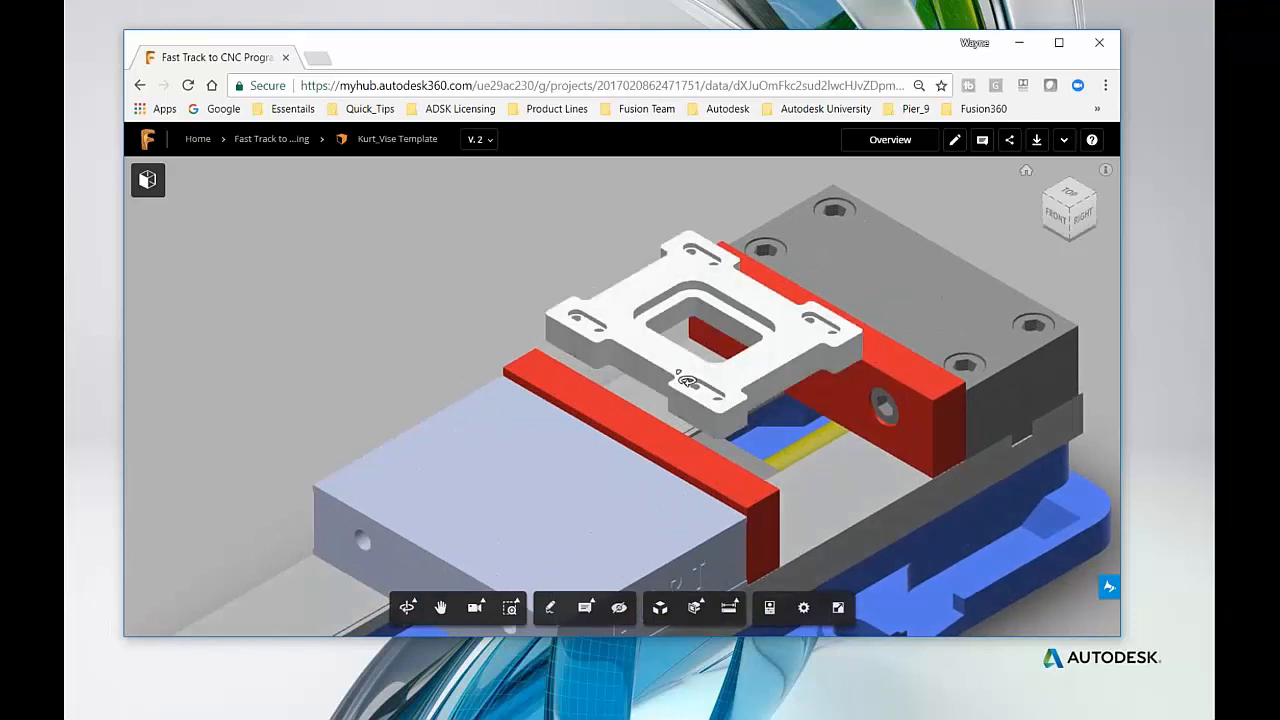
middle_click_drag(714, 383, 702, 361)
left_click_drag(702, 361, 729, 244)
scroll(729, 244, "up", 5)
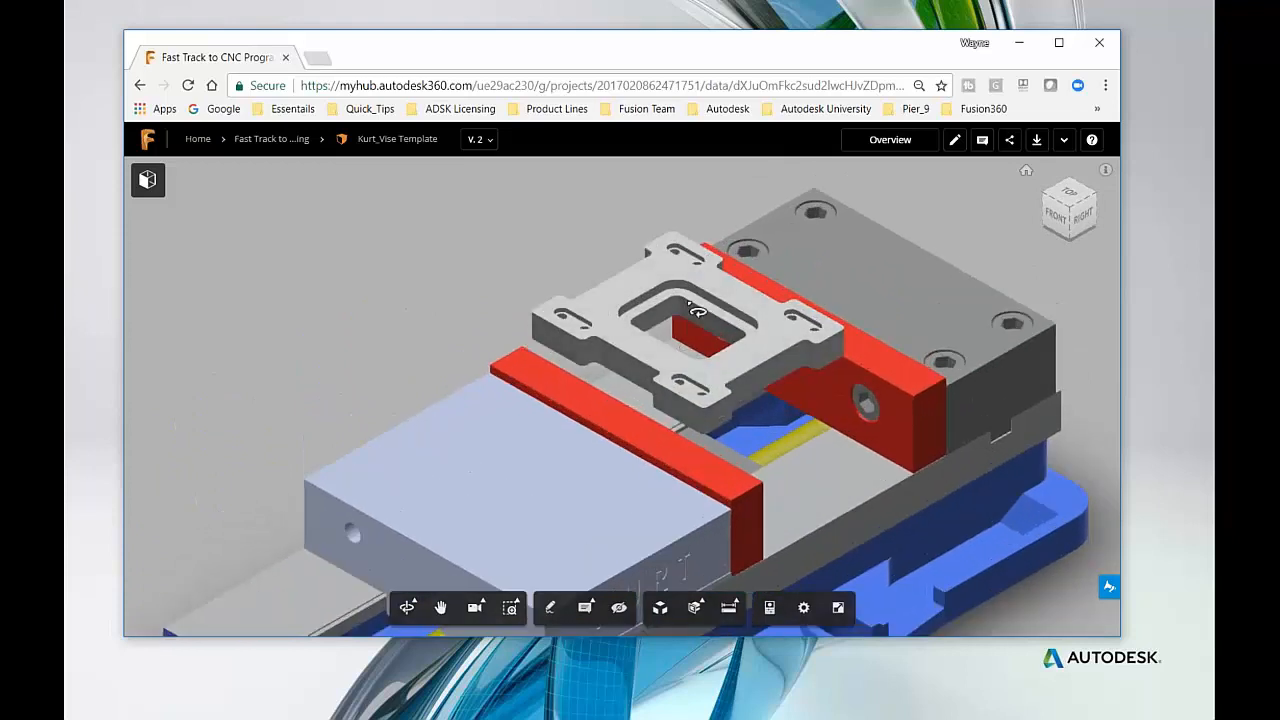
scroll(697, 311, "up", 3)
scroll(697, 311, "down", 2)
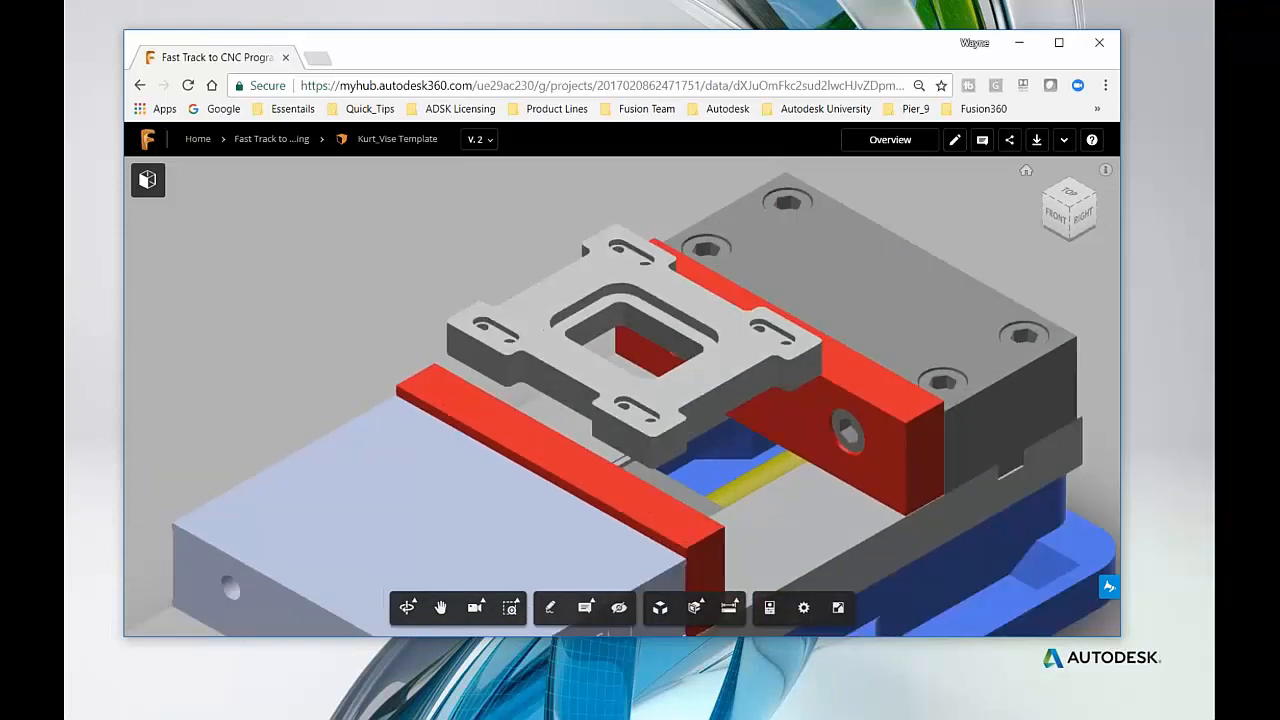
Step: Review the adapter plate's properties, including its material and mass, and clear the selection
left_click(769, 607)
left_click(680, 390)
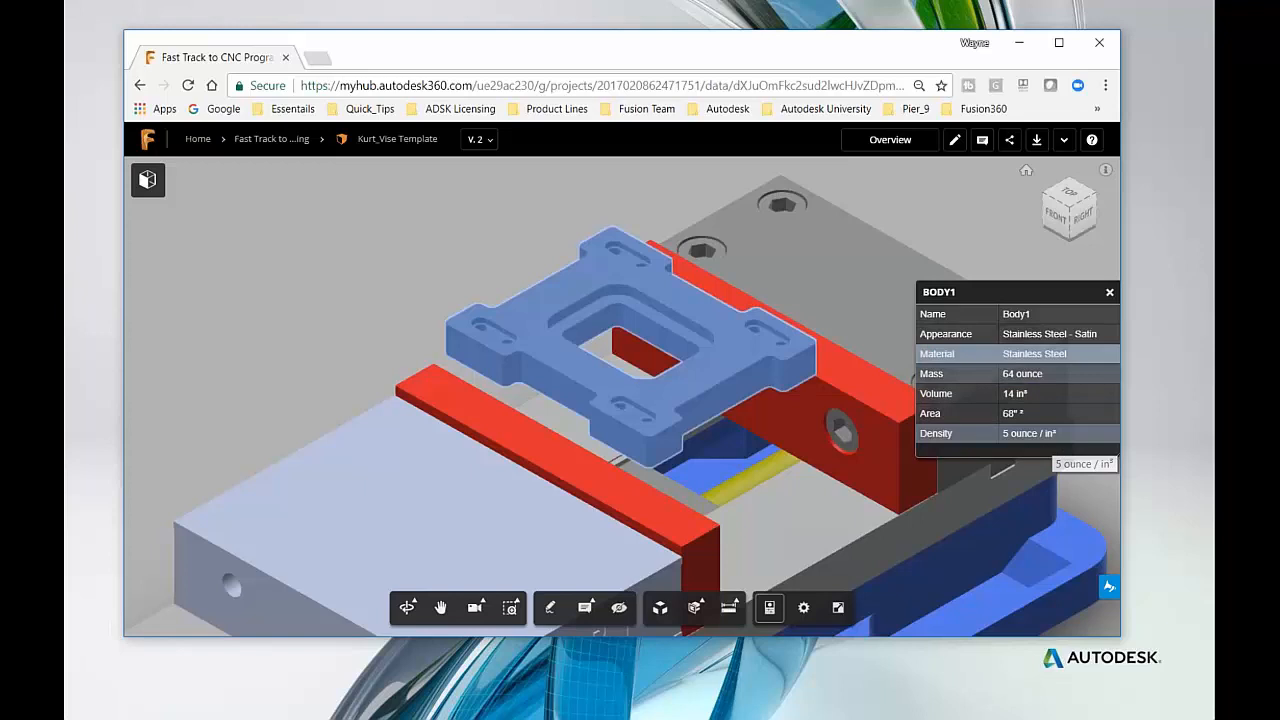
left_click(1109, 292)
left_click(412, 362)
Step: Measure the distance between the two small holes in one corner slot of the adapter plate and reset the measurement
left_click(729, 607)
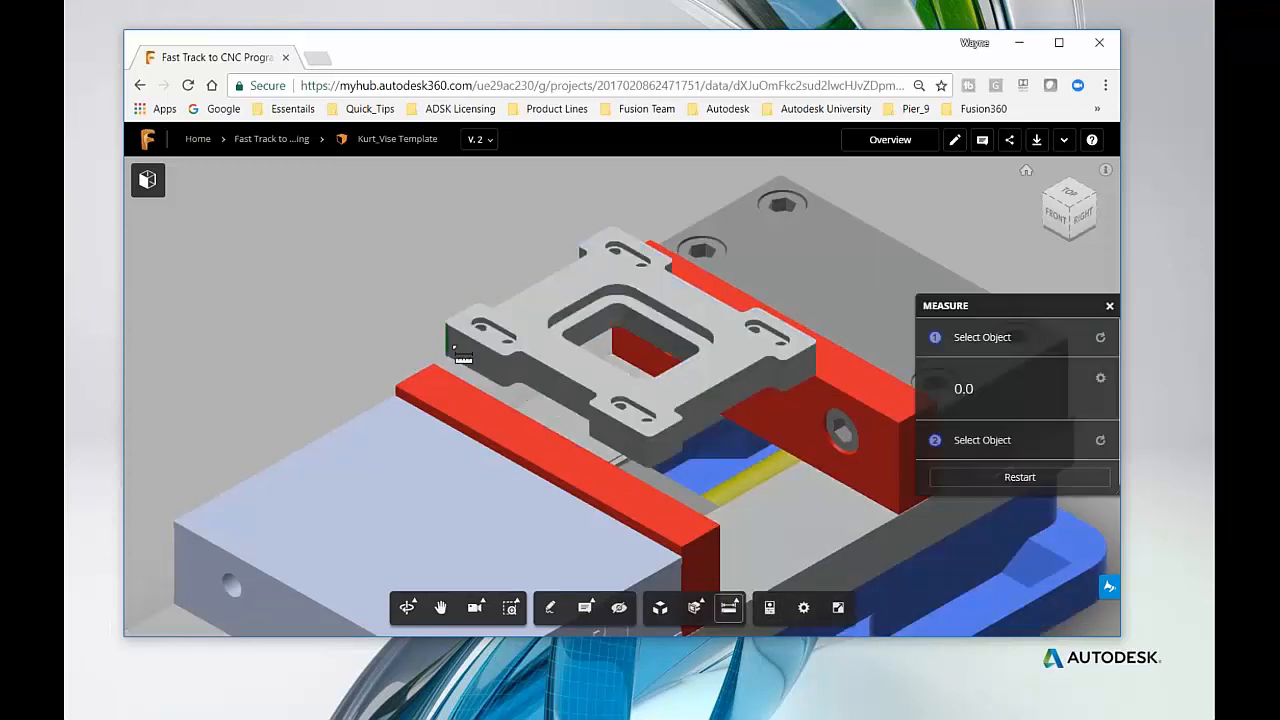
scroll(490, 343, "up", 5)
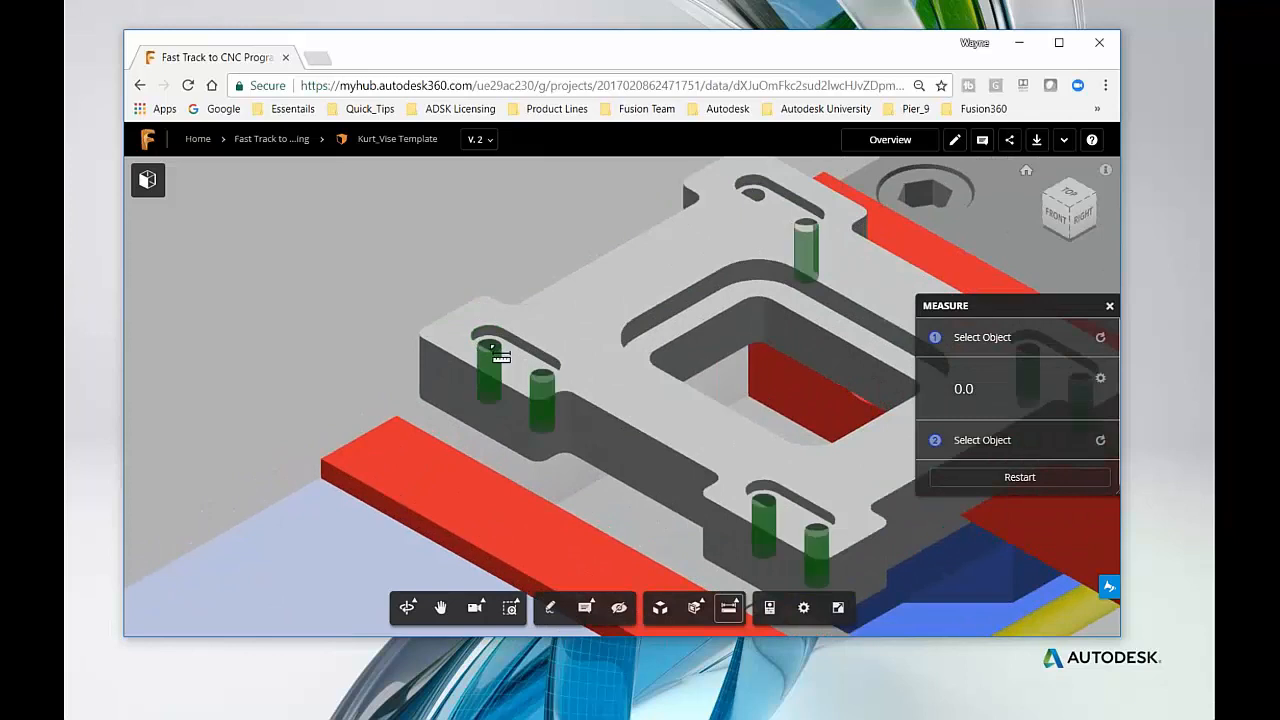
left_click(489, 345)
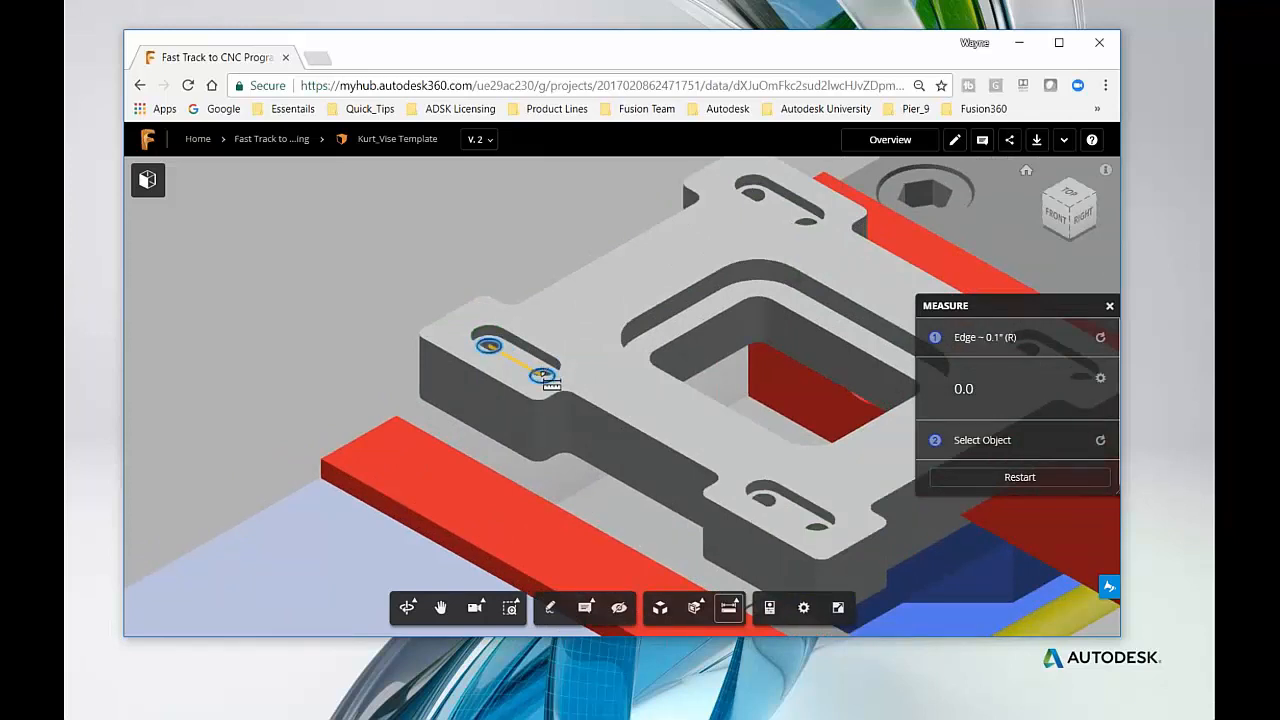
left_click(543, 376)
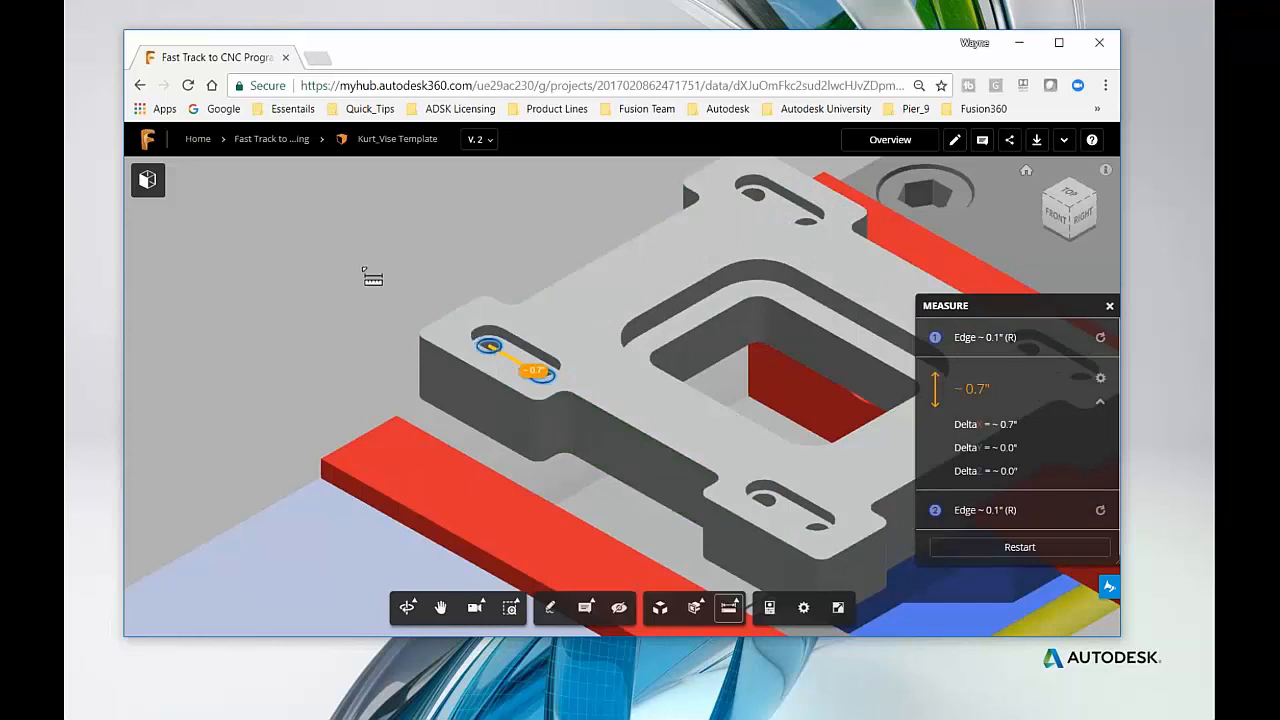
left_click(1020, 547)
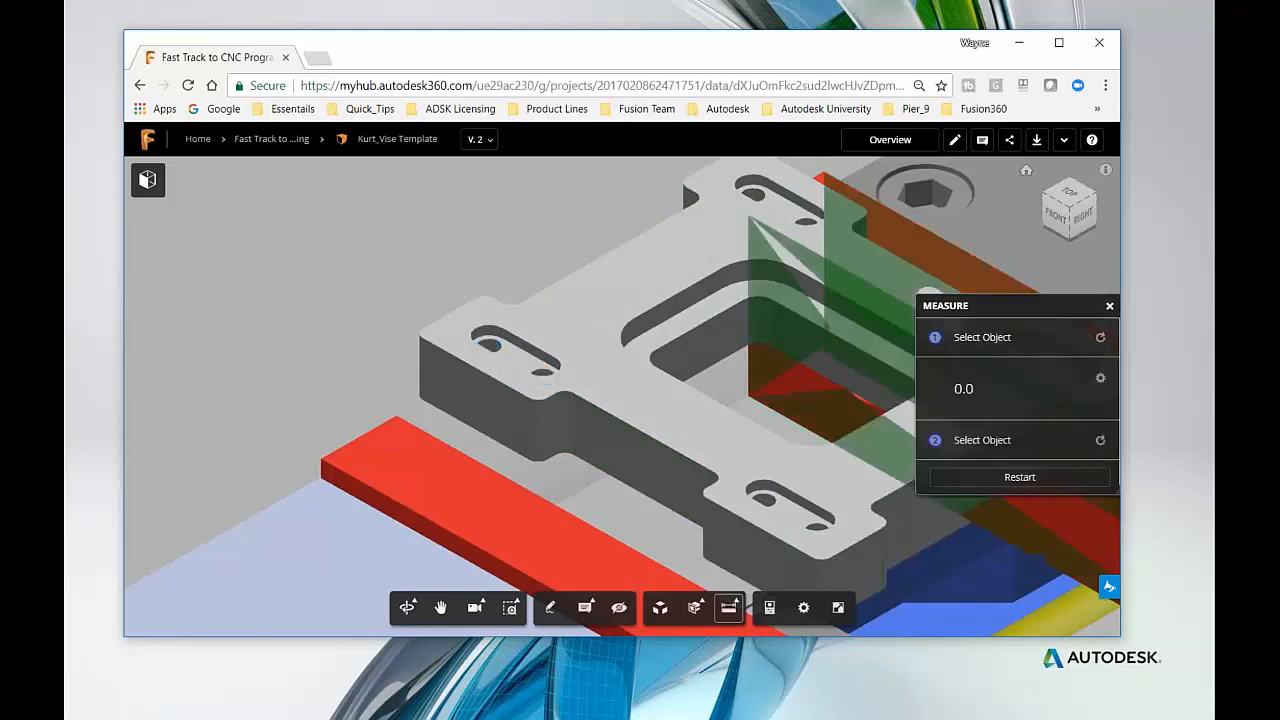
Step: Section the vise with an X plane, shift the plane to inspect the interior, and remove the section
left_click(697, 610)
left_click(697, 610)
scroll(628, 388, "down", 5)
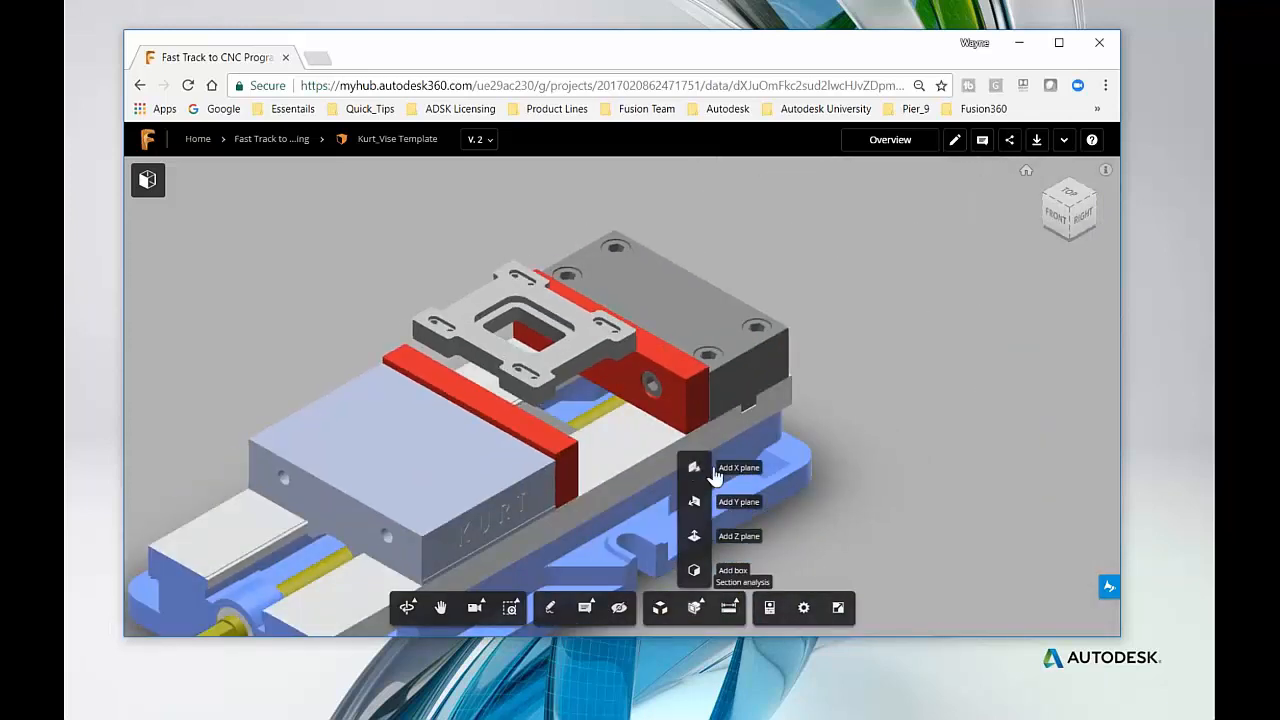
left_click(694, 468)
mouse_move(481, 494)
left_mouse_down()
mouse_move(443, 487)
mouse_move(493, 511)
left_mouse_up()
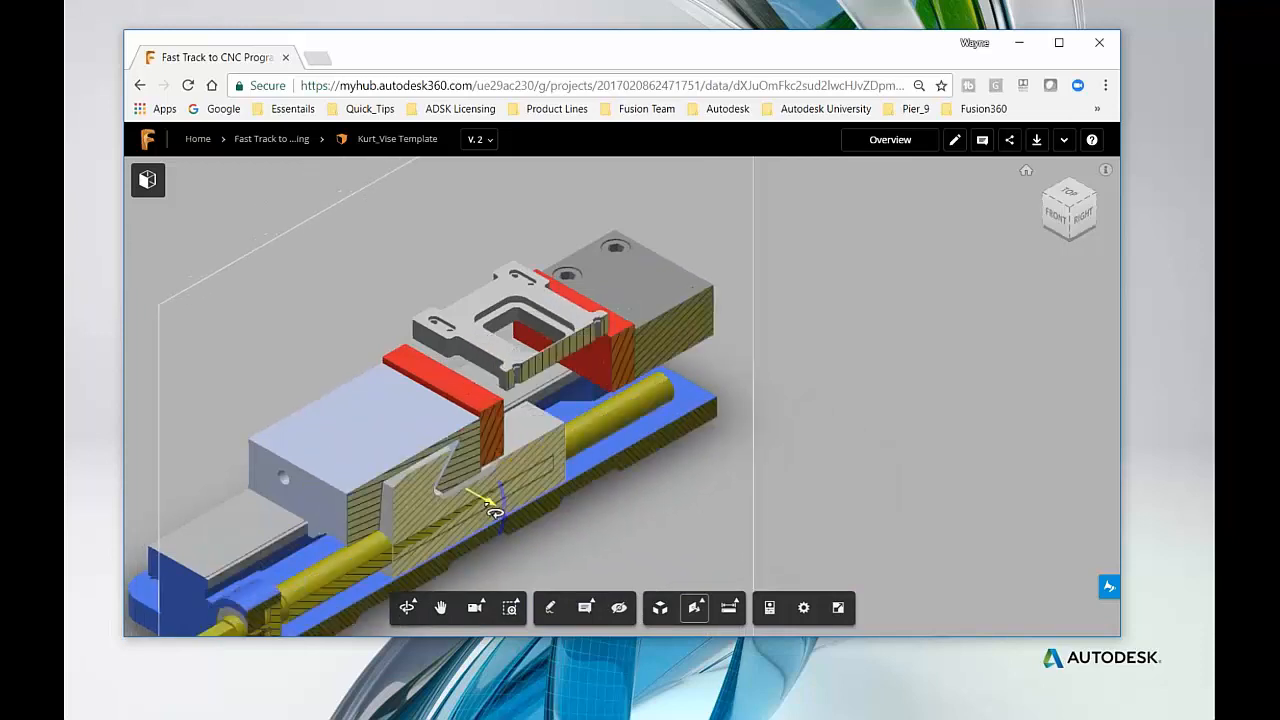
scroll(528, 385, "up", 5)
scroll(528, 385, "down", 3)
scroll(515, 368, "down", 2)
scroll(466, 498, "up", 1)
mouse_move(497, 512)
left_mouse_down()
mouse_move(450, 482)
mouse_move(462, 496)
mouse_move(493, 488)
left_mouse_up()
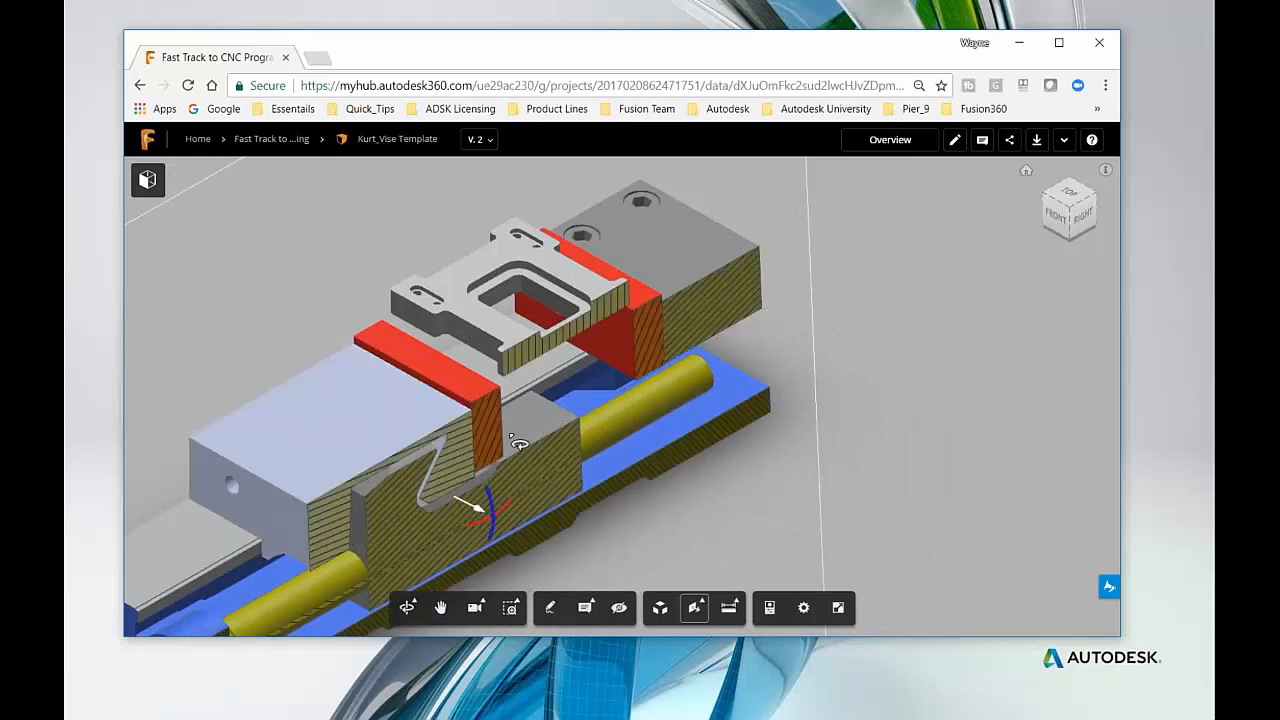
left_click(695, 607)
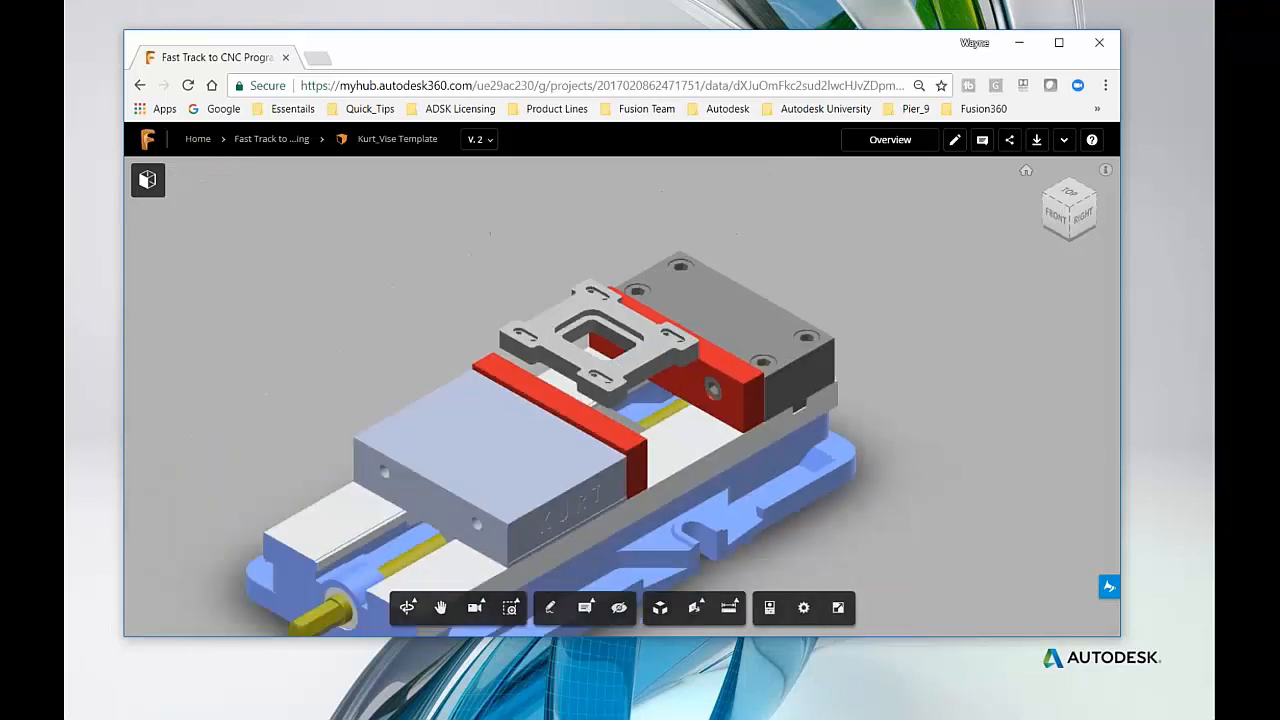
Step: Try the exploded view of the vise assembly, return its parts to the assembled position, and turn it off
left_click(661, 612)
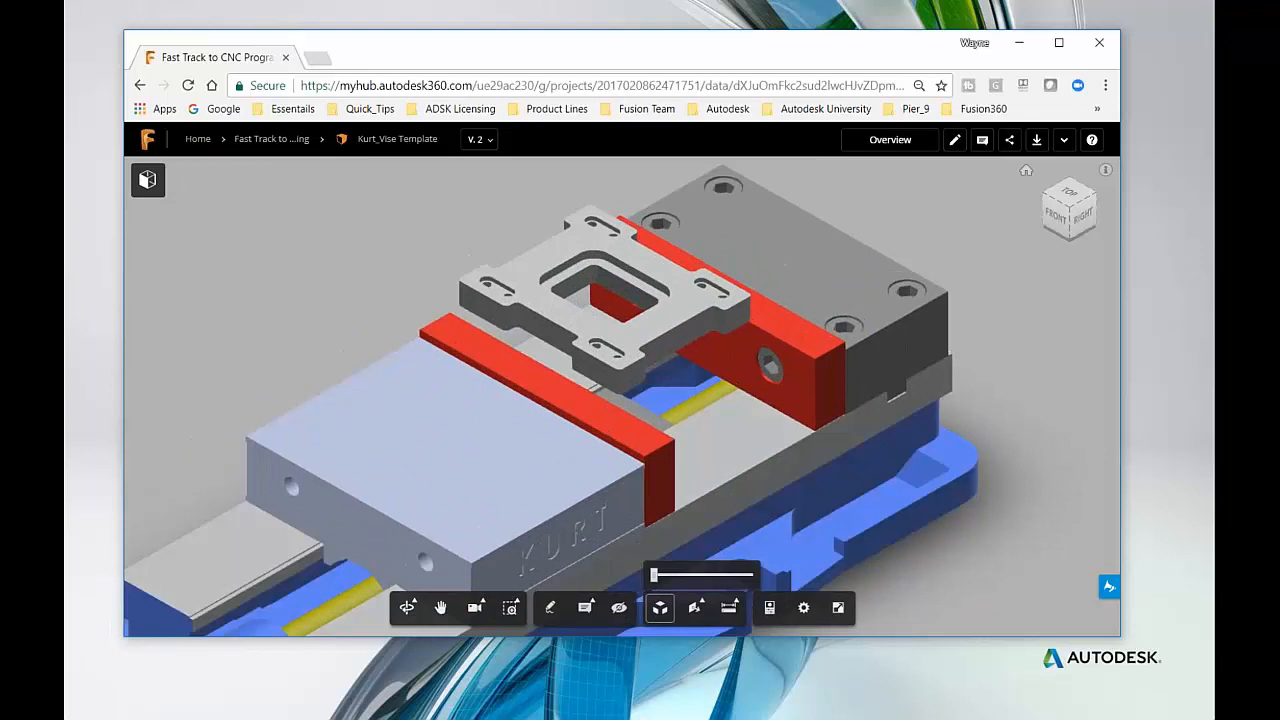
mouse_move(659, 578)
left_mouse_down()
mouse_move(745, 576)
mouse_move(690, 592)
mouse_move(749, 580)
mouse_move(661, 582)
left_mouse_up()
scroll(410, 419, "down", 5)
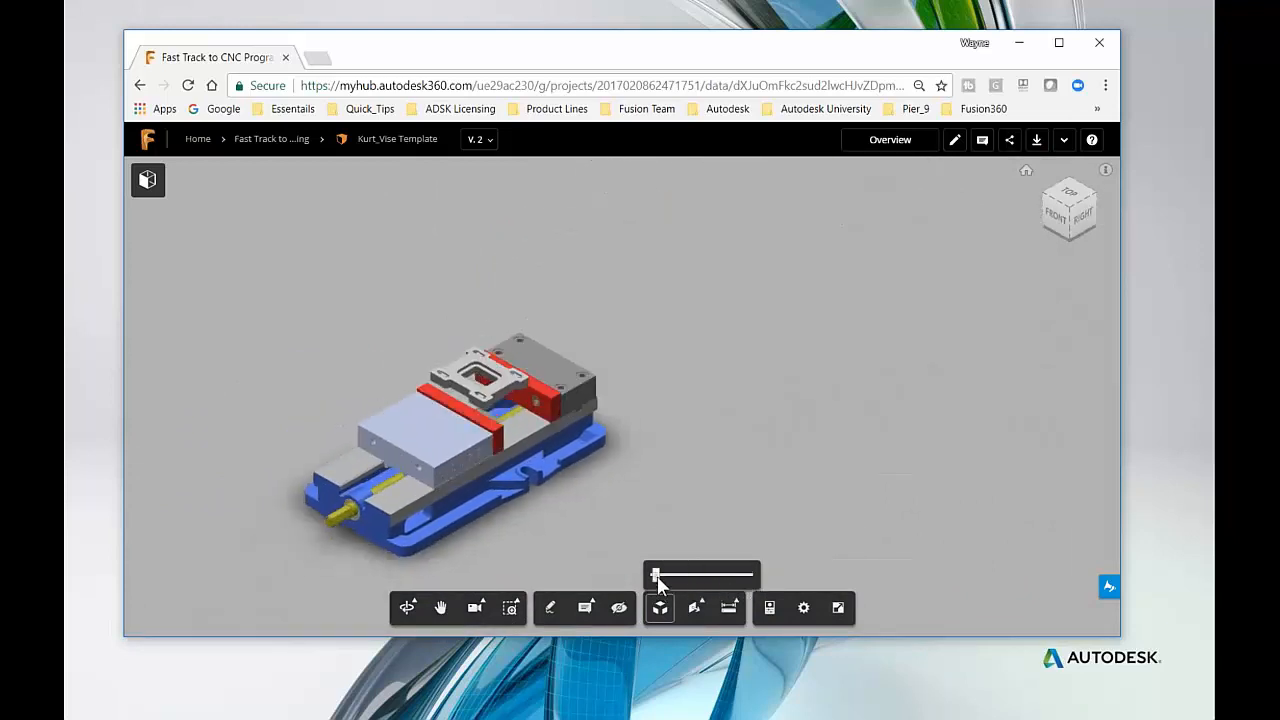
left_click(660, 608)
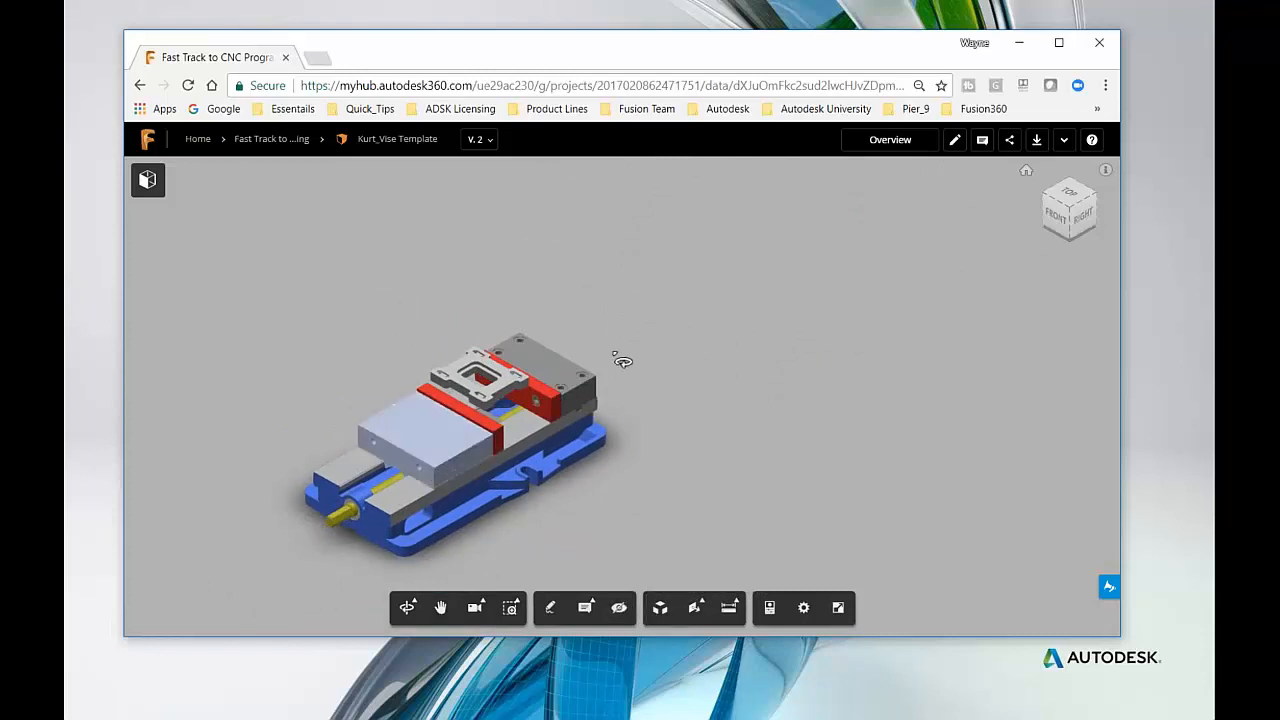
Step: Review the Kurt_Vise Template's sharing options, try the password requirement and turn it back off, and look over the available download formats
scroll(505, 313, "up", 5)
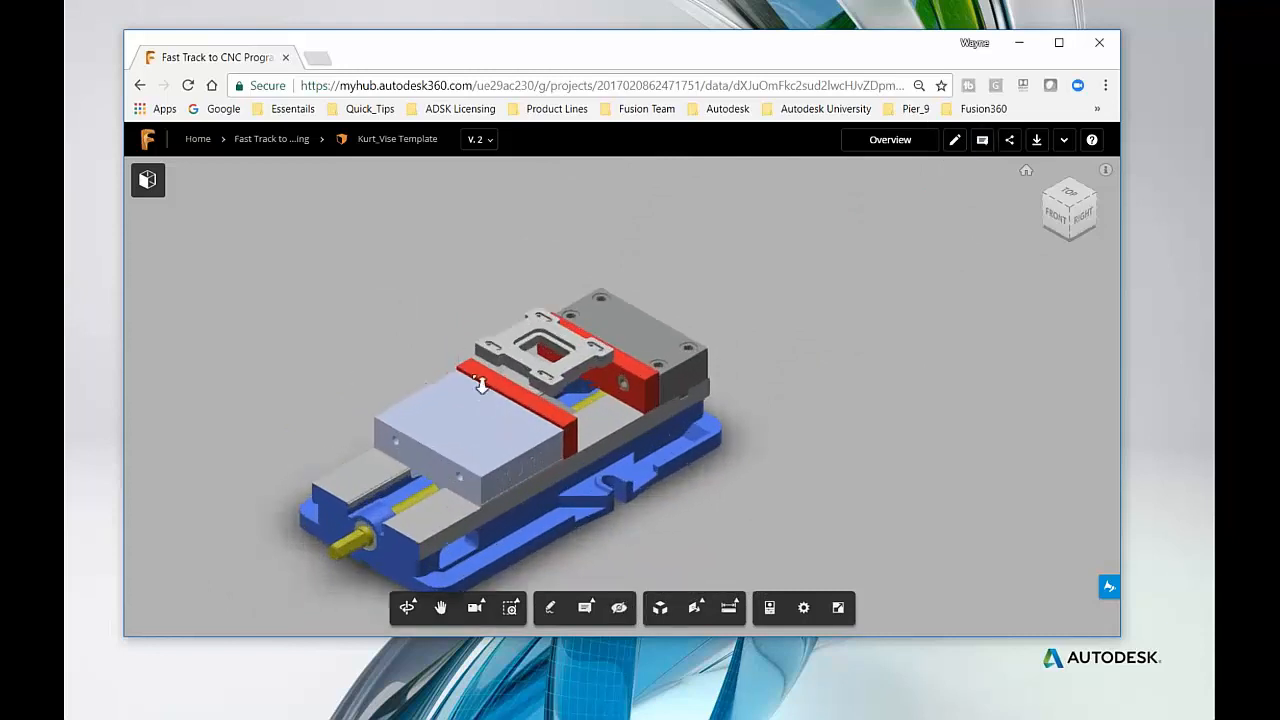
scroll(505, 313, "up", 2)
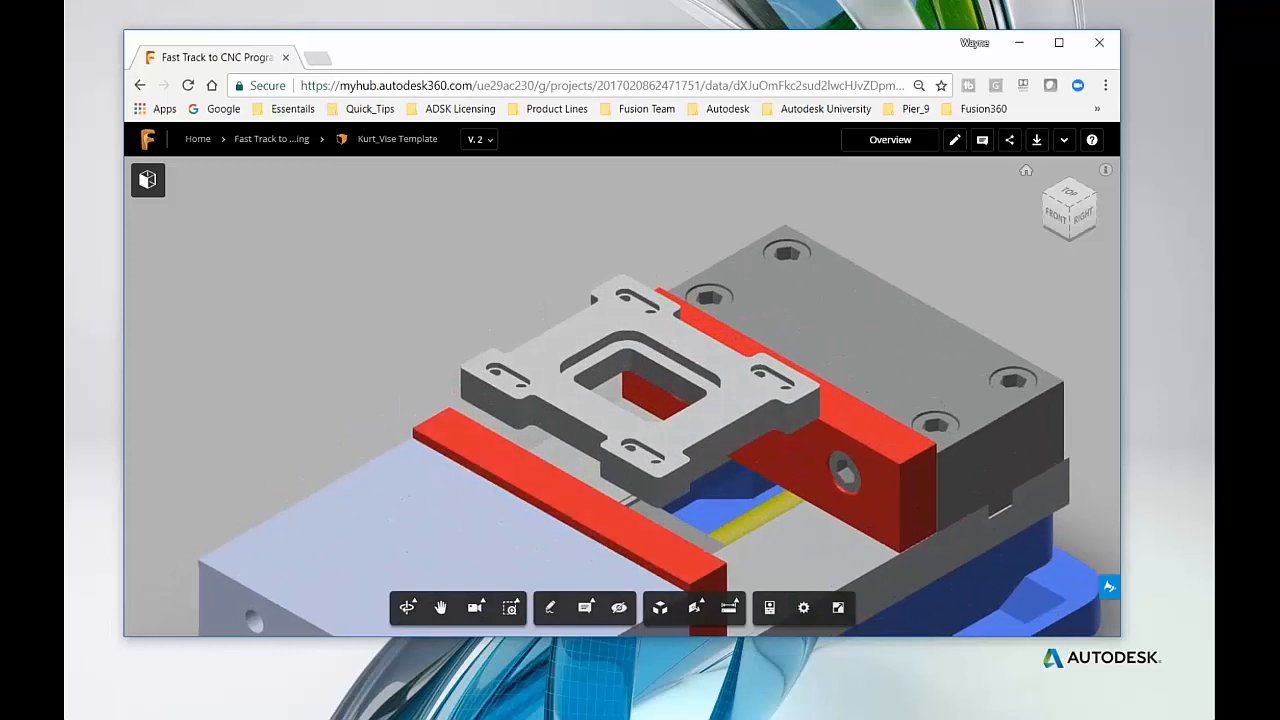
left_click(1012, 147)
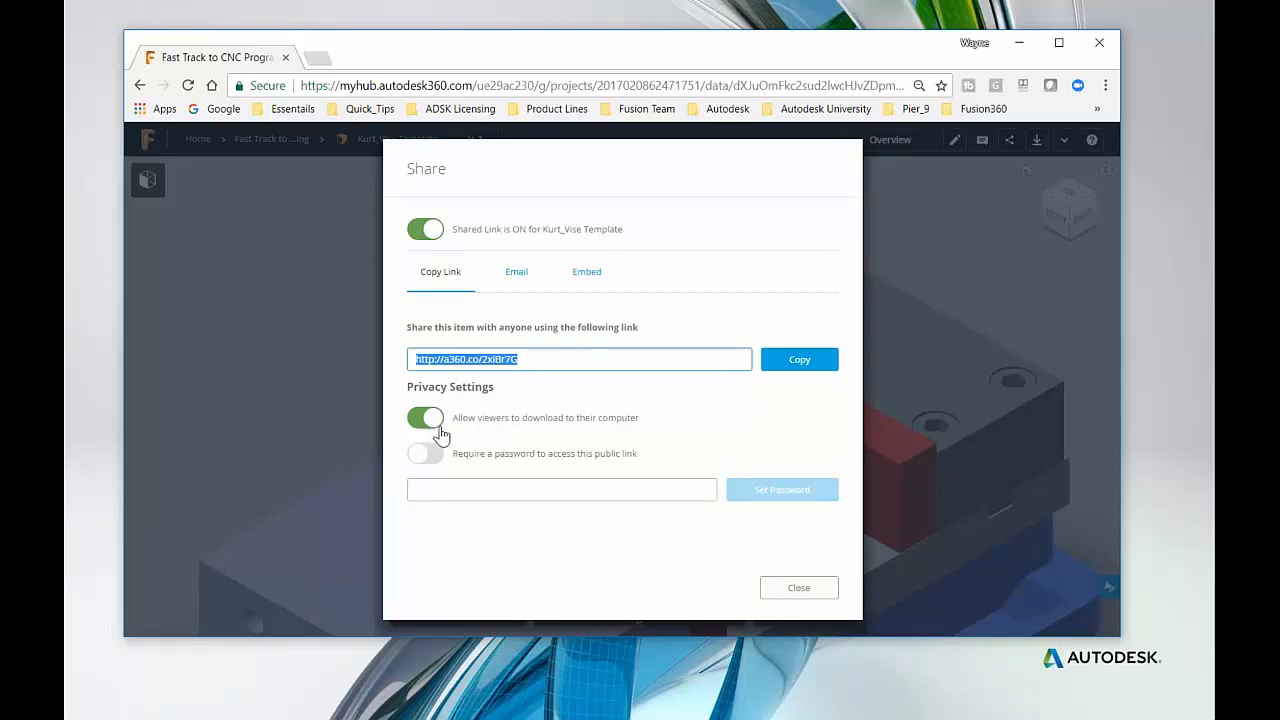
left_click(425, 455)
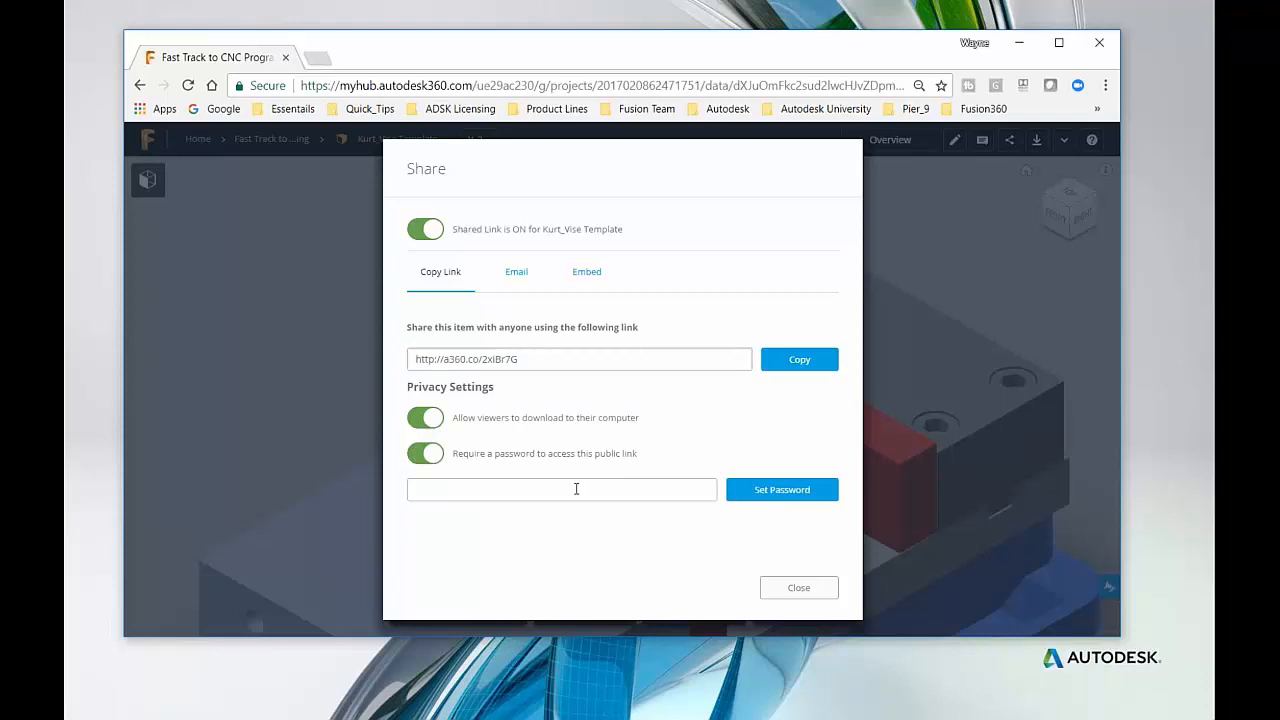
left_click(427, 455)
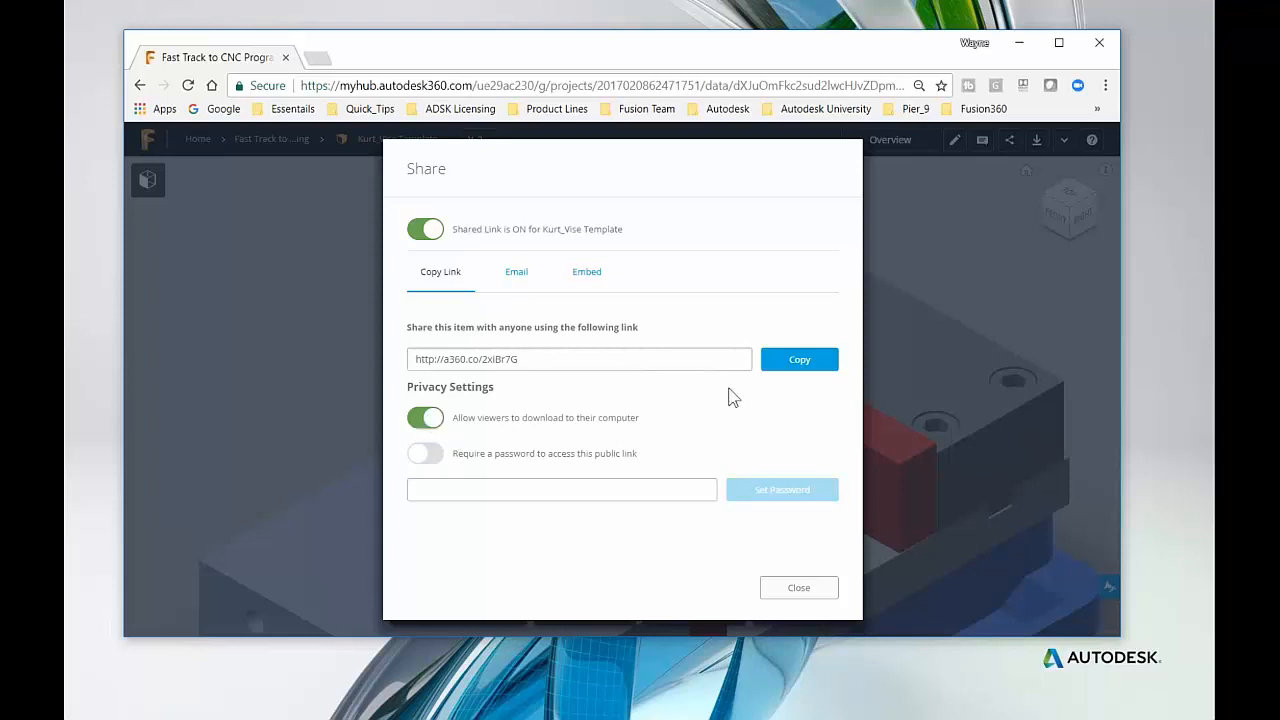
left_click(808, 591)
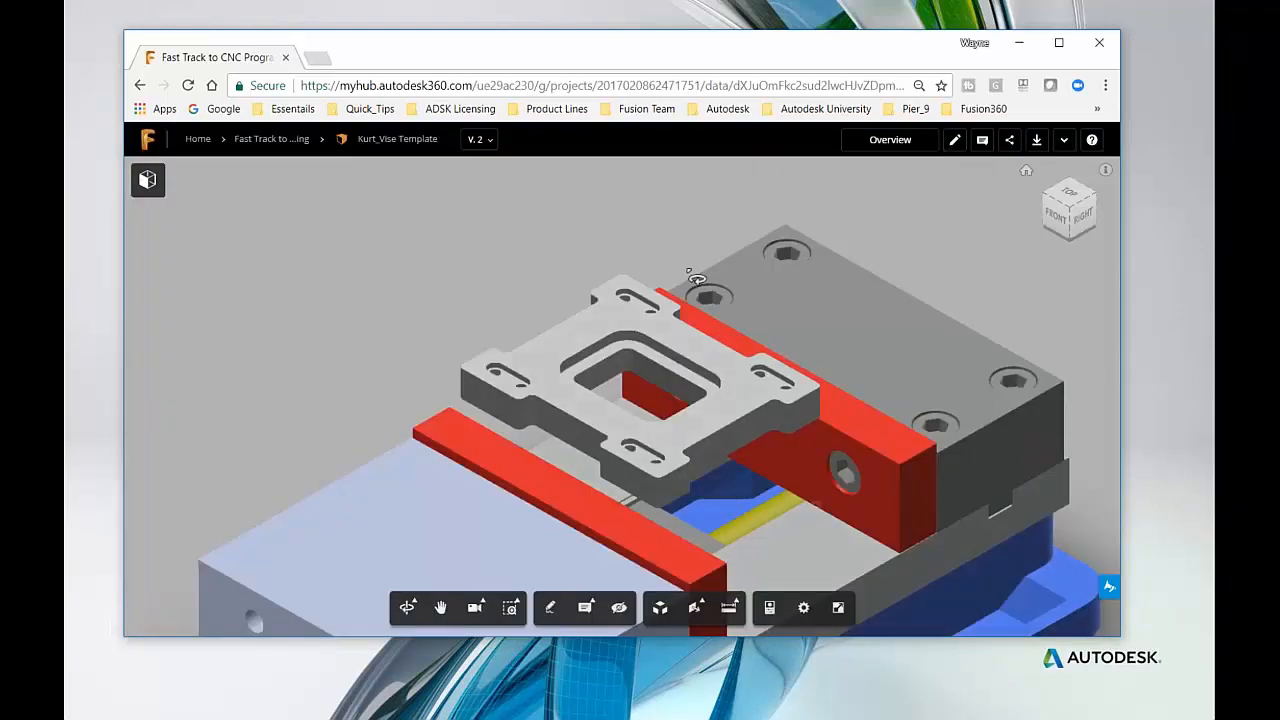
left_click(1035, 150)
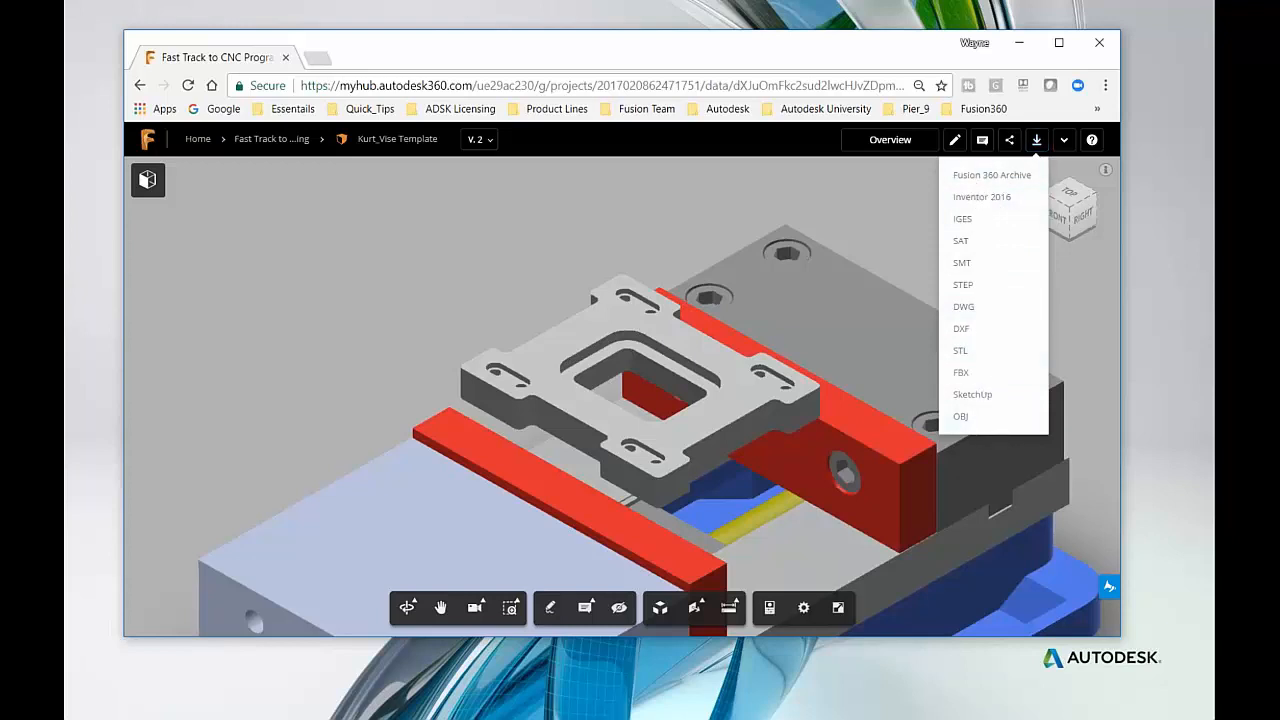
left_click(855, 187)
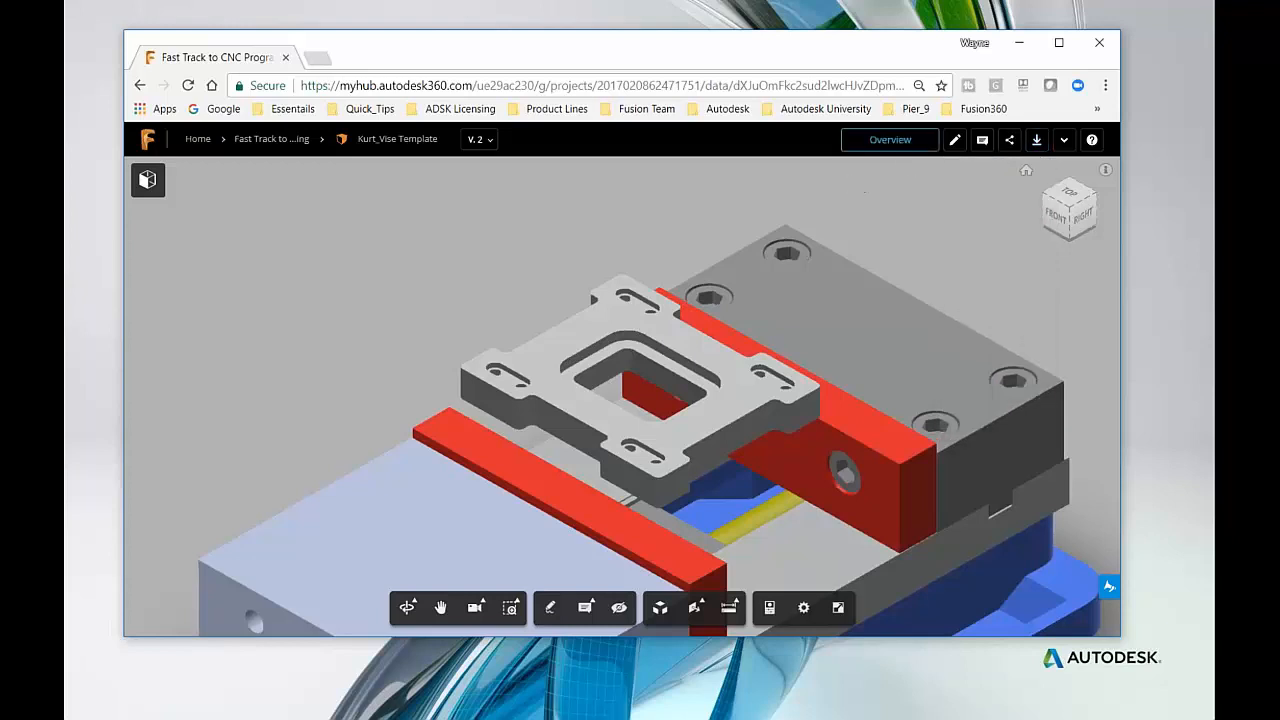
Step: Open the Kurt_Vise Template for editing in the Fusion 360 desktop application, accepting the hub activation and closing of open documents
left_click(954, 141)
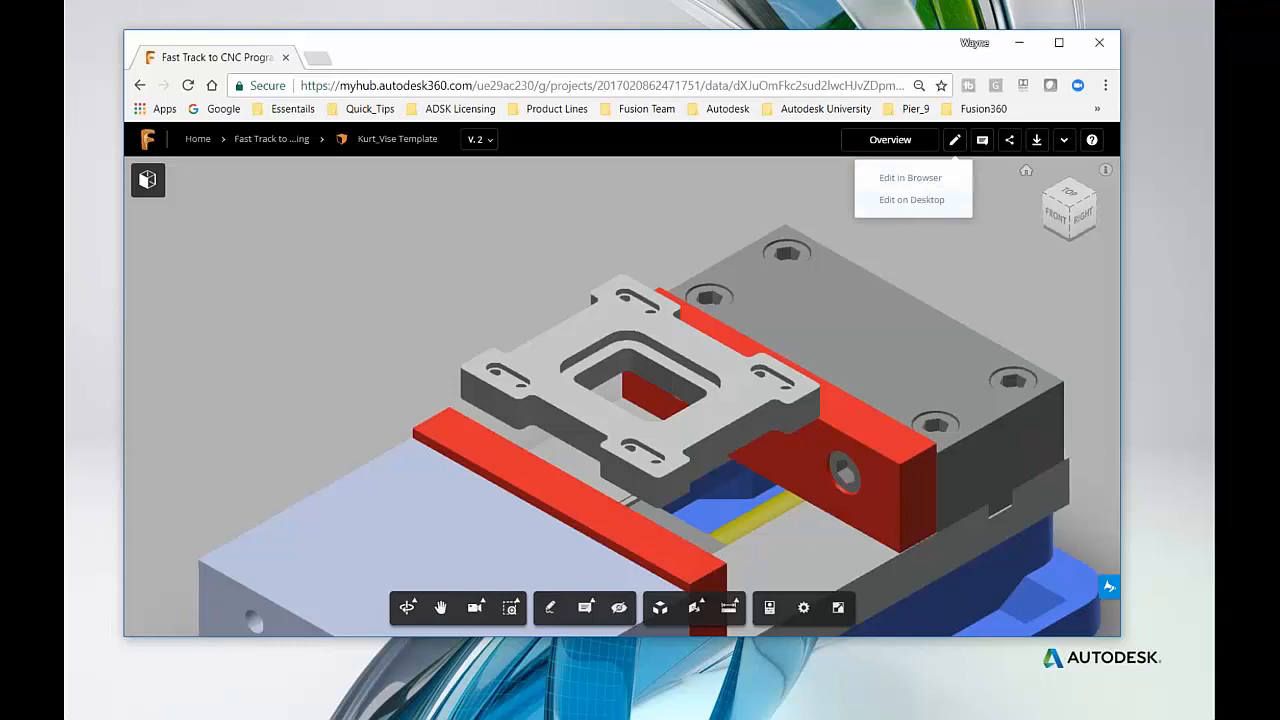
left_click(922, 203)
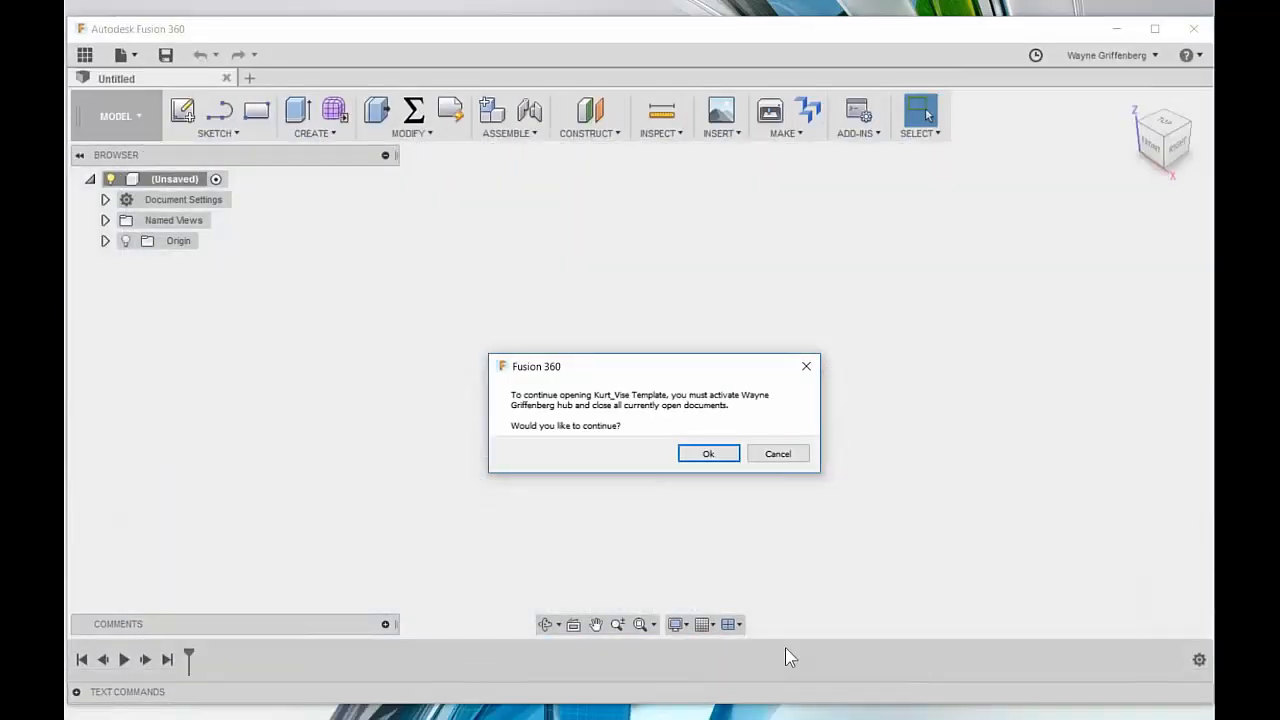
left_click(706, 455)
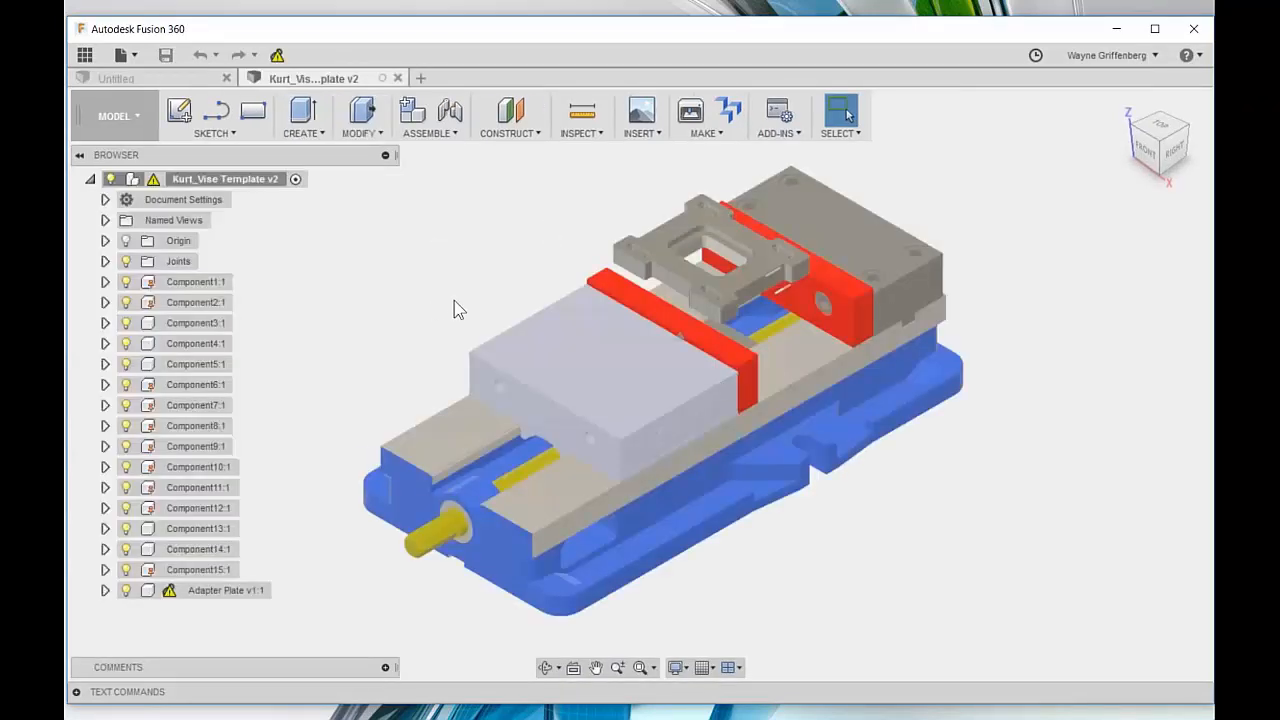
Step: Set the visual style of the vise assembly to Shaded with Visible Edges Only
left_click(690, 671)
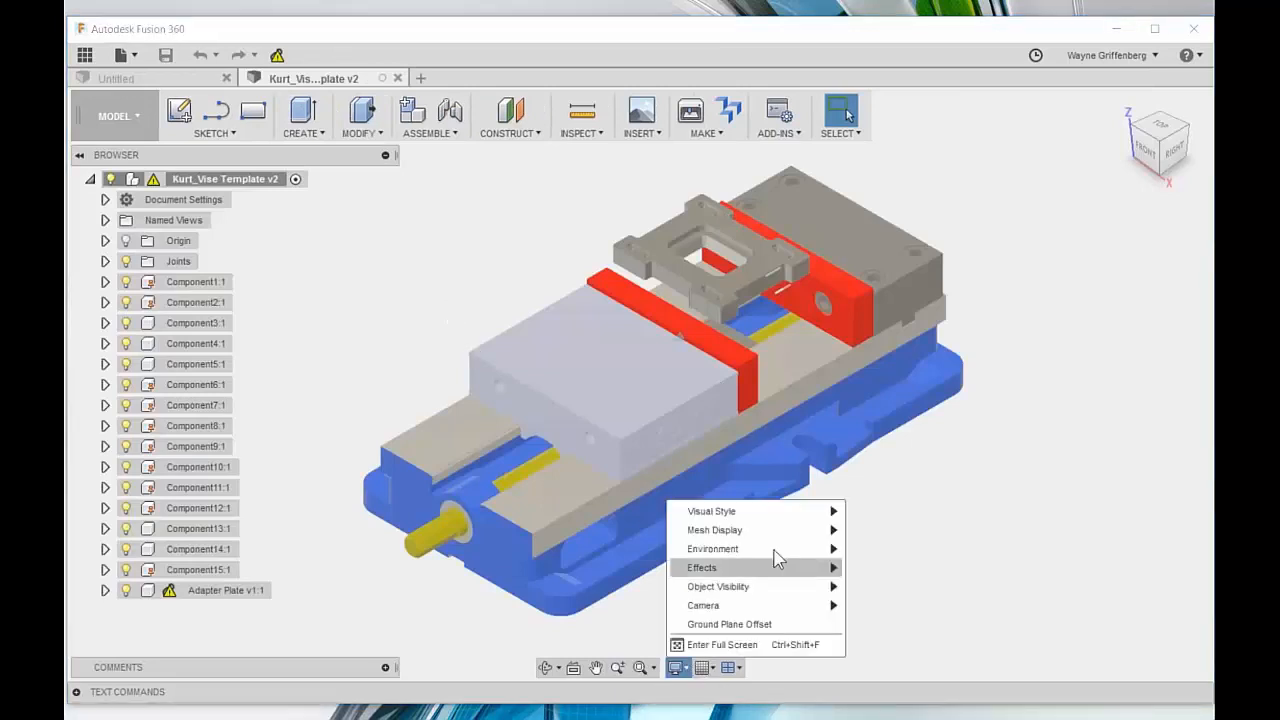
mouse_move(818, 514)
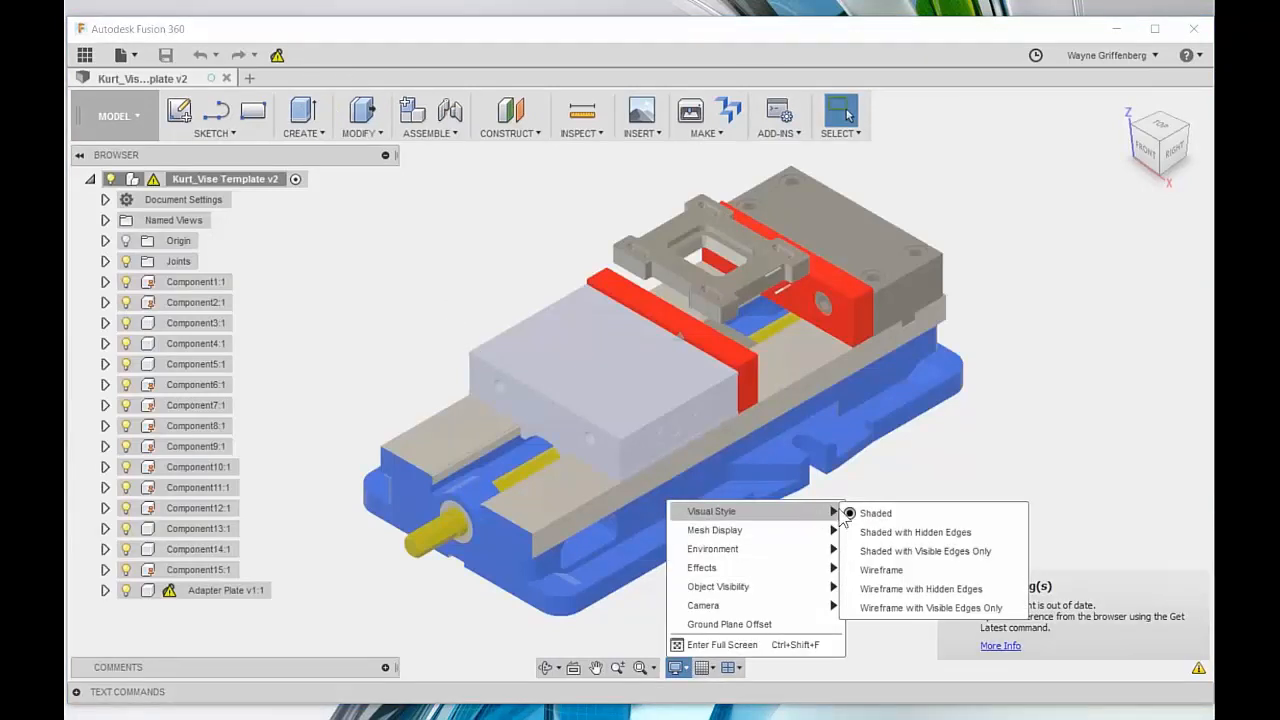
left_click(905, 557)
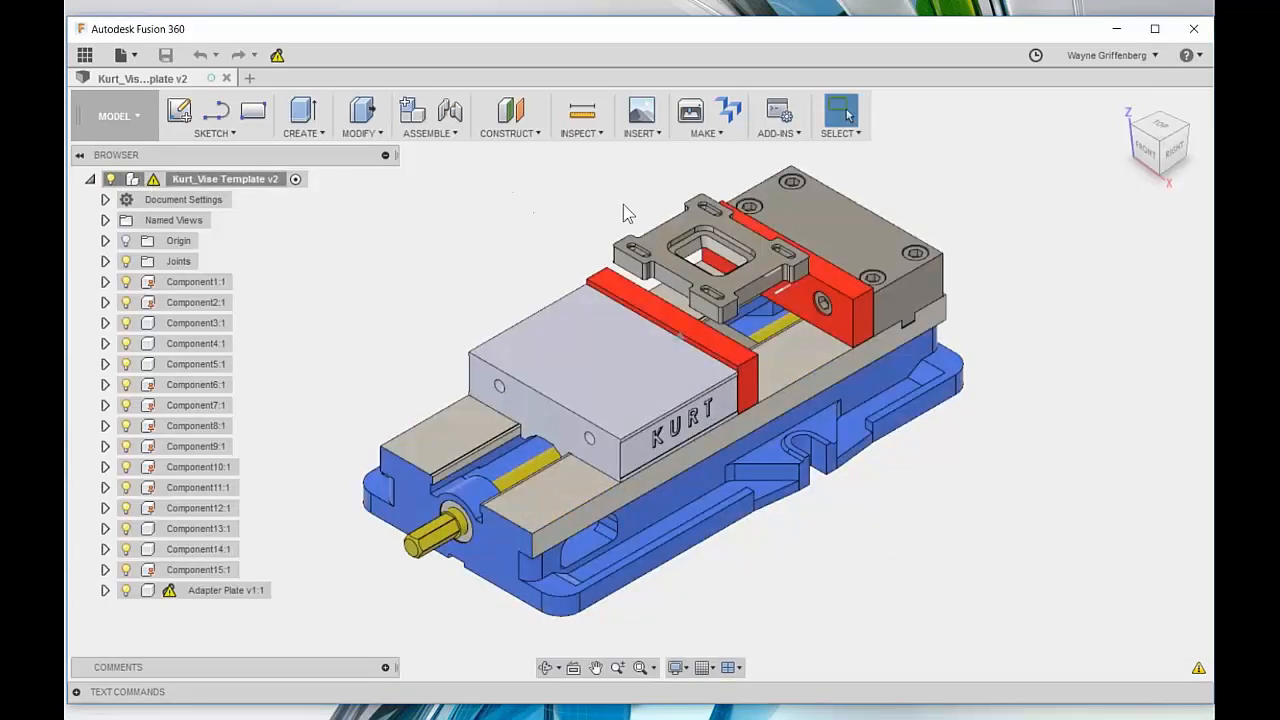
Step: Examine the vise assembly and its adapter plate up close and from a lower angle, including the out-of-date component notice
scroll(628, 214, "up", 3)
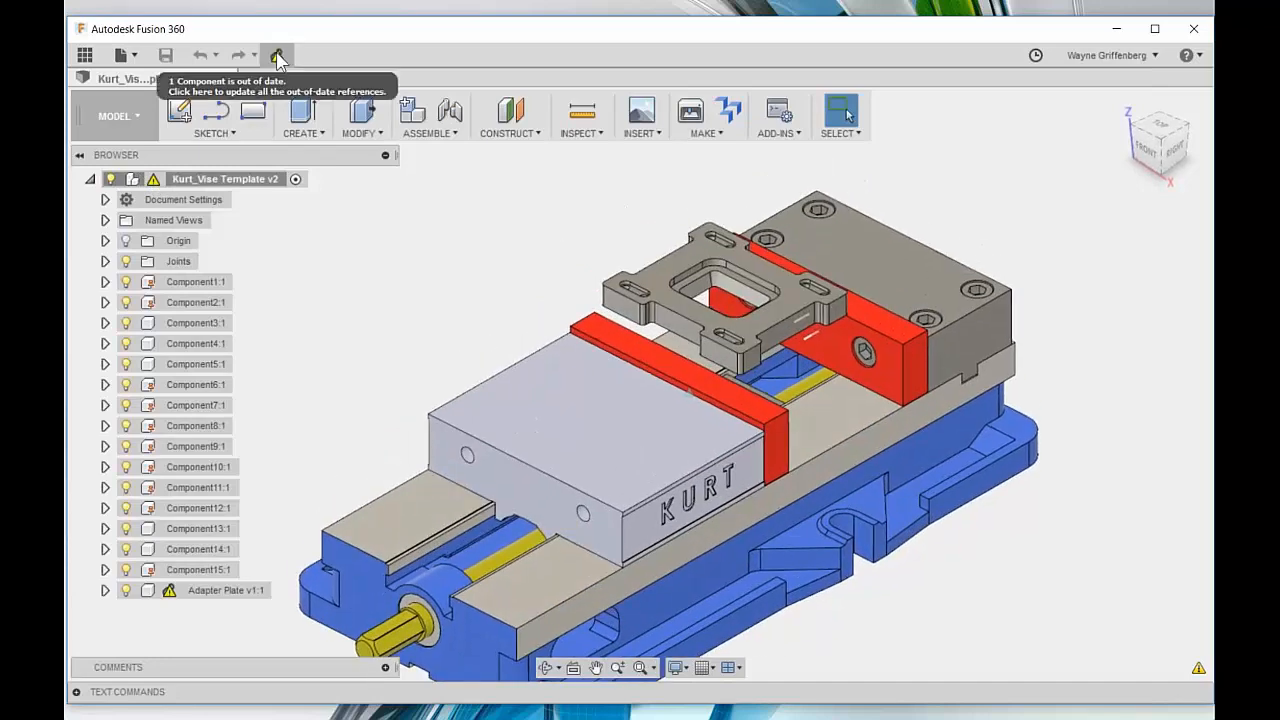
scroll(279, 64, "up", 2)
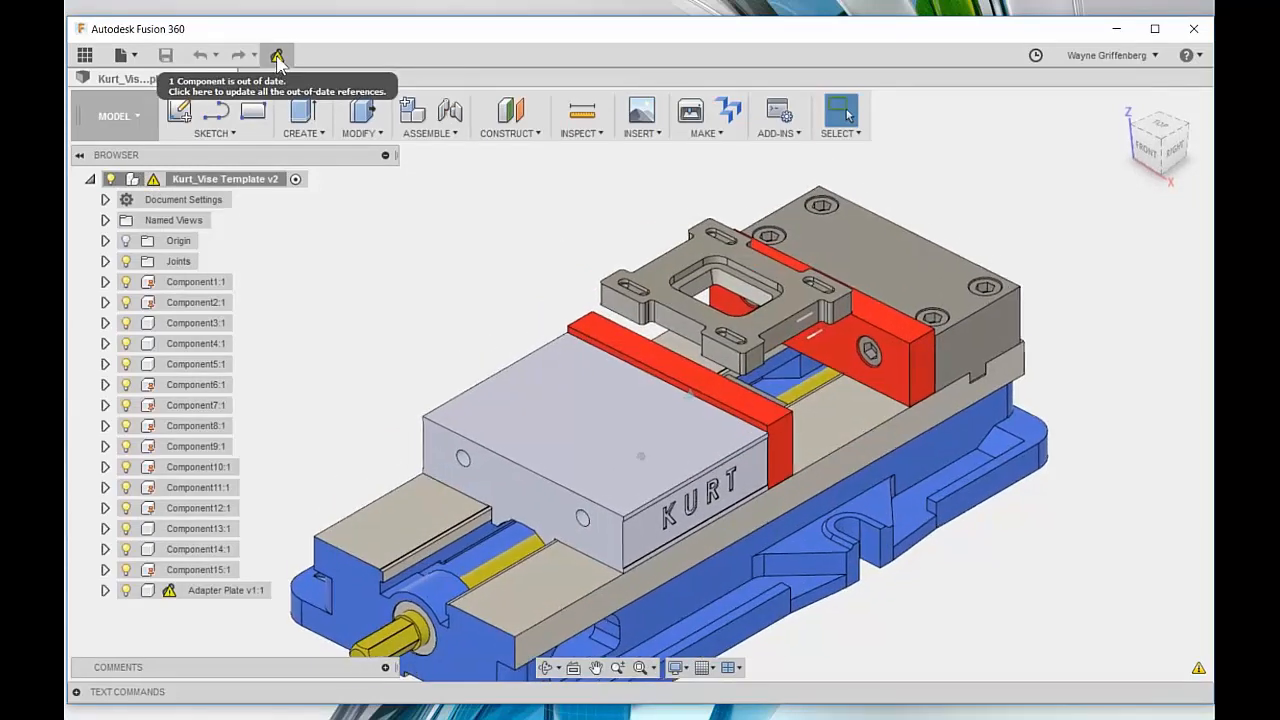
scroll(706, 290, "up", 1)
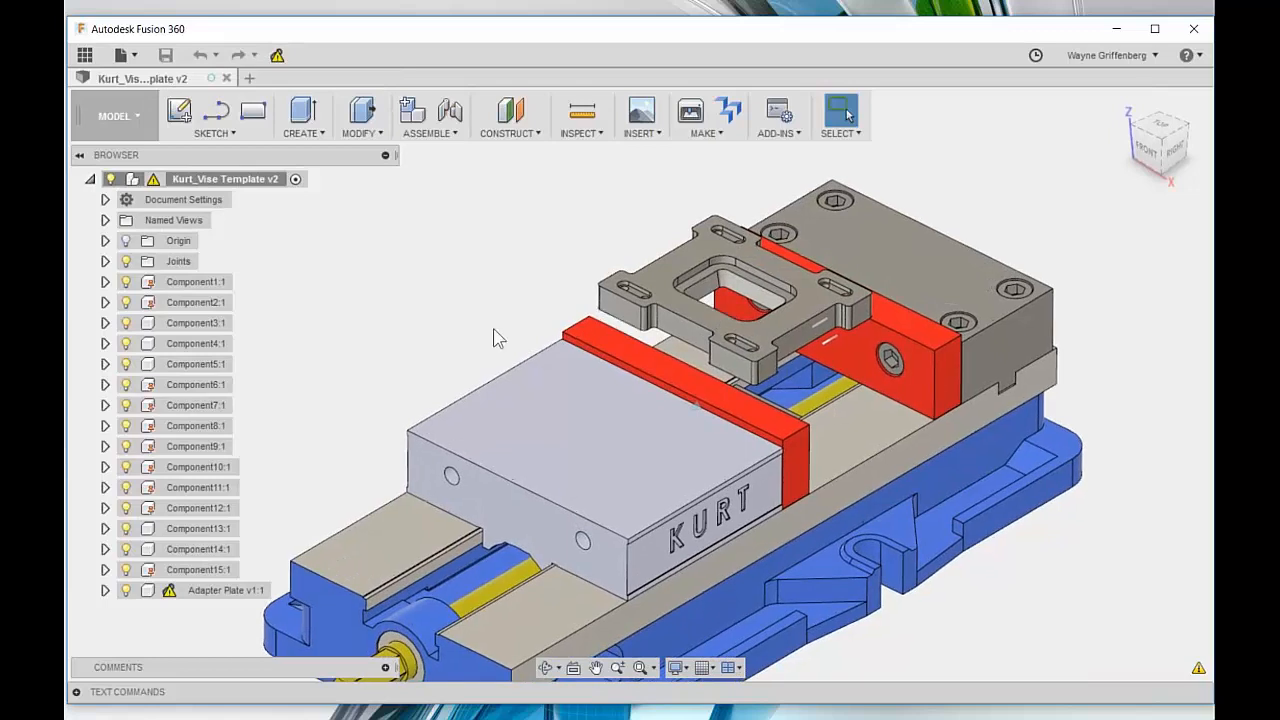
scroll(783, 458, "down", 3)
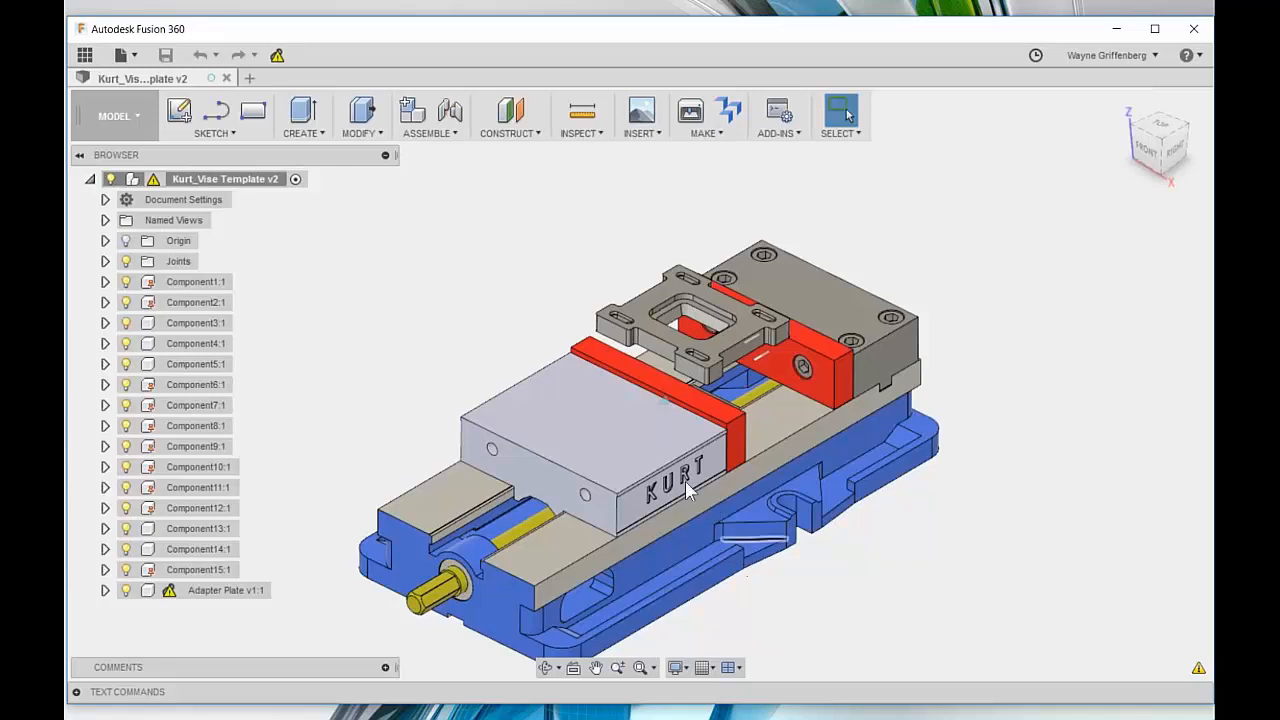
scroll(647, 360, "up", 2)
scroll(640, 362, "up", 1)
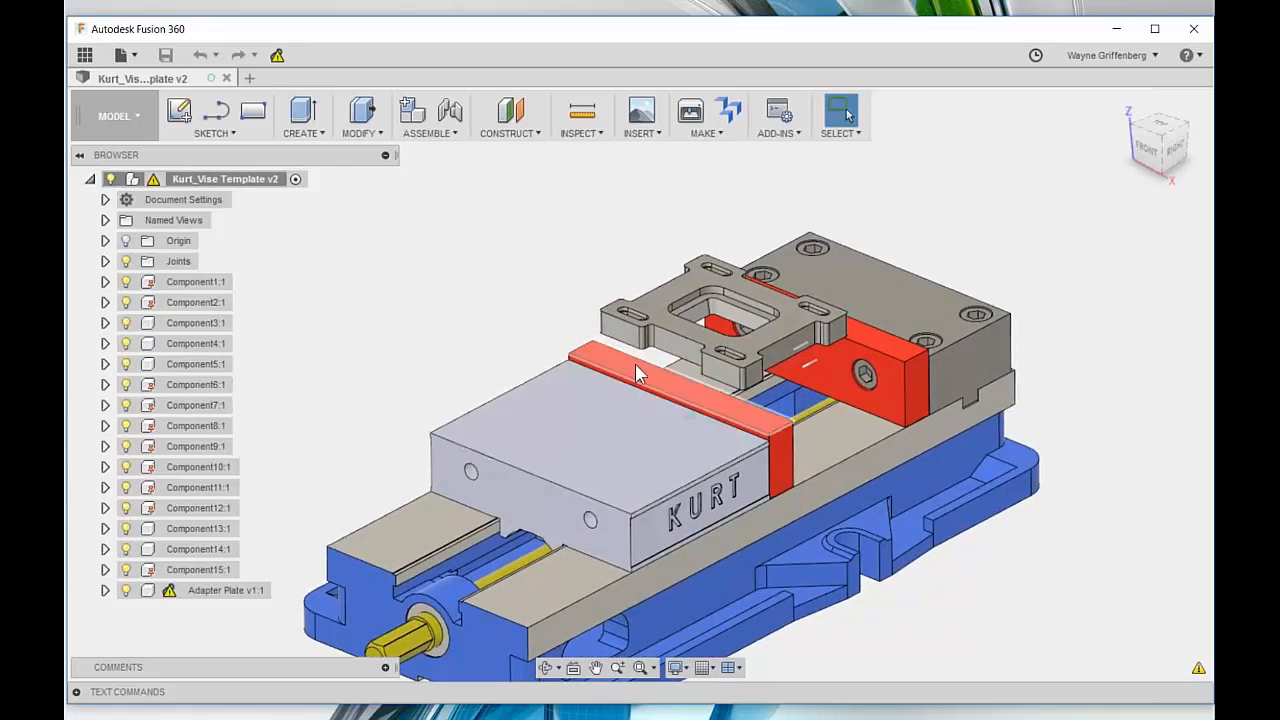
scroll(536, 335, "up", 2)
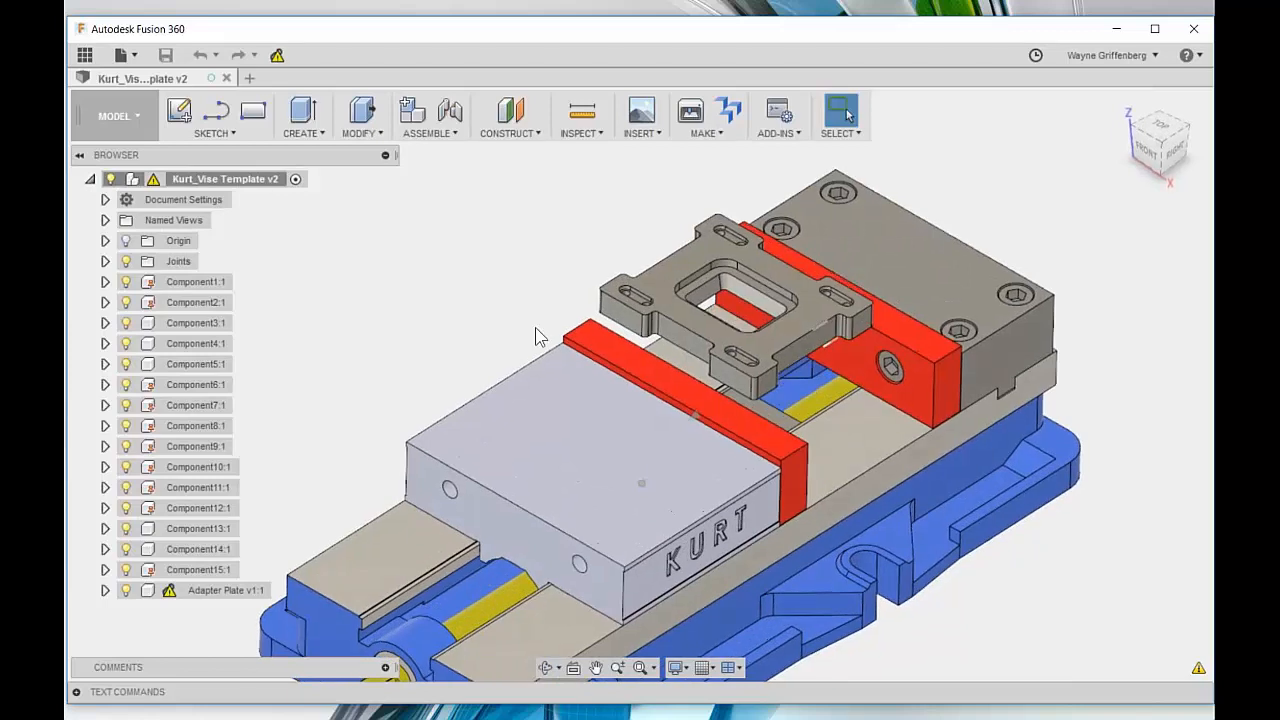
scroll(536, 335, "down", 2)
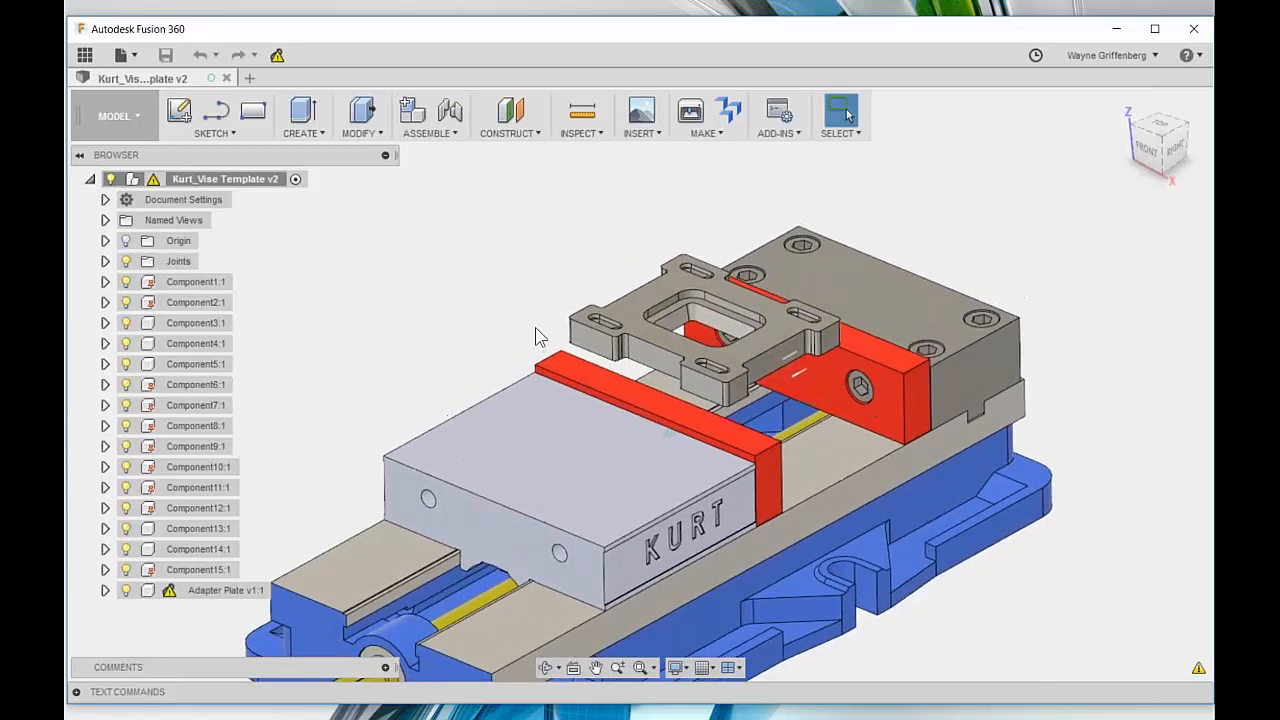
middle_click_drag(536, 335, 120, 130, "shift")
Step: Switch the vise assembly to the CAM workspace to look at its tools, and return to the Model workspace
left_click(113, 116)
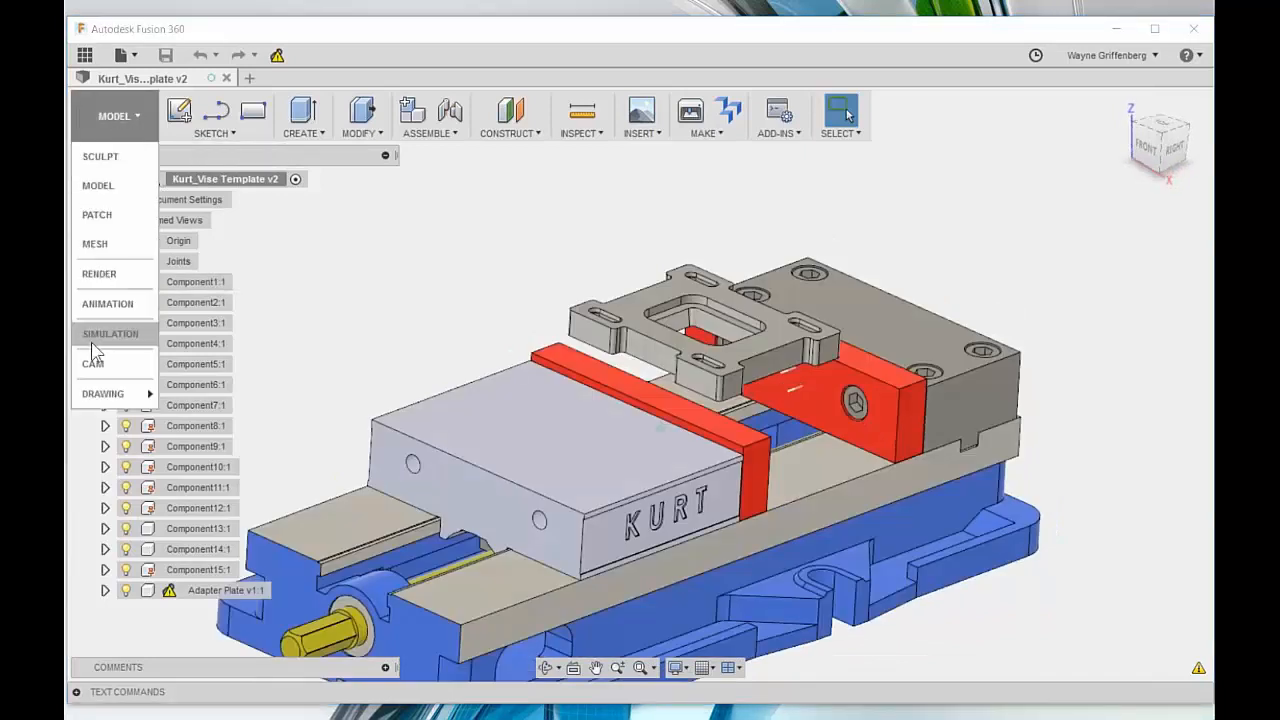
left_click(91, 366)
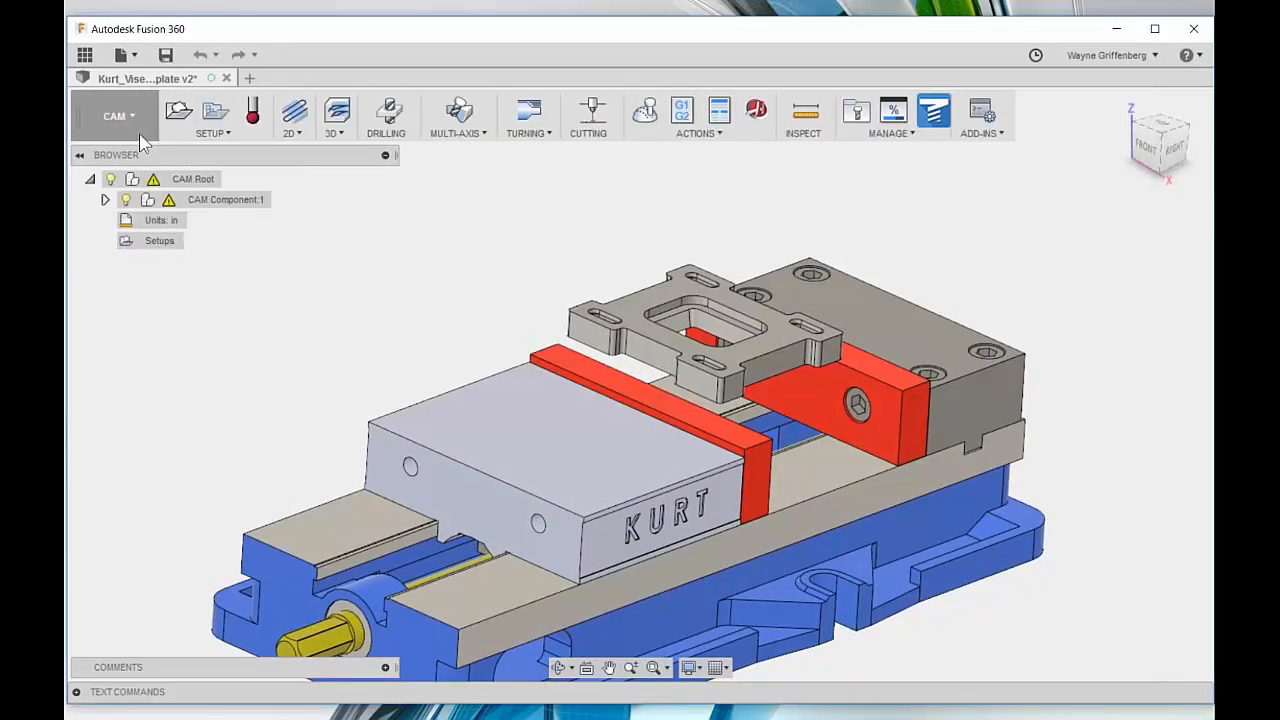
left_click(110, 122)
left_click(98, 185)
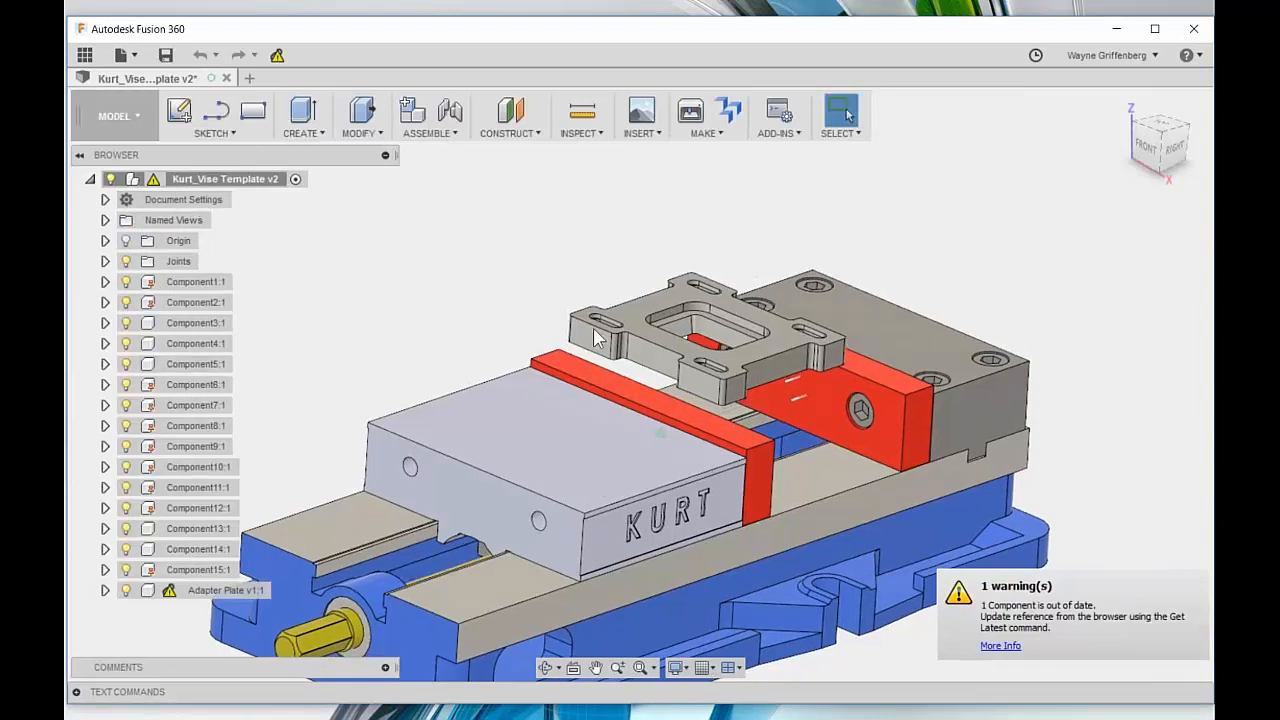
Step: Close the Kurt_Vise Template without saving the changes
scroll(559, 325, "down", 2)
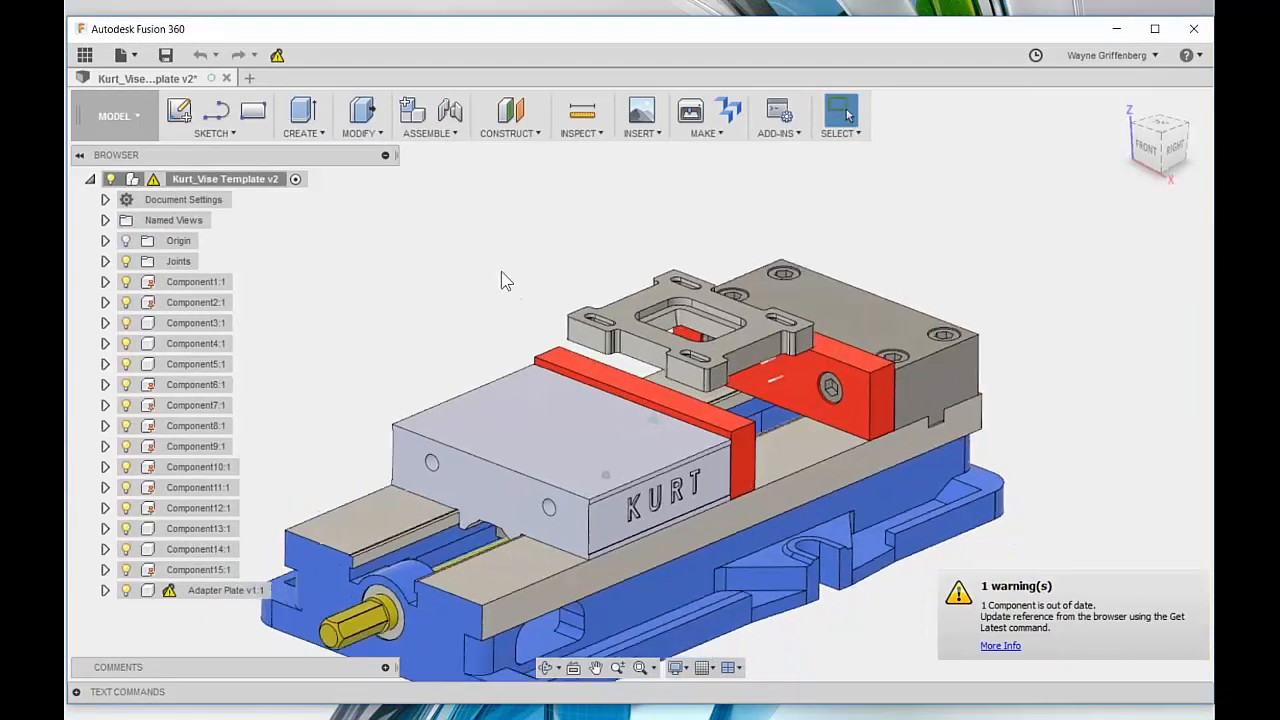
left_click(226, 78)
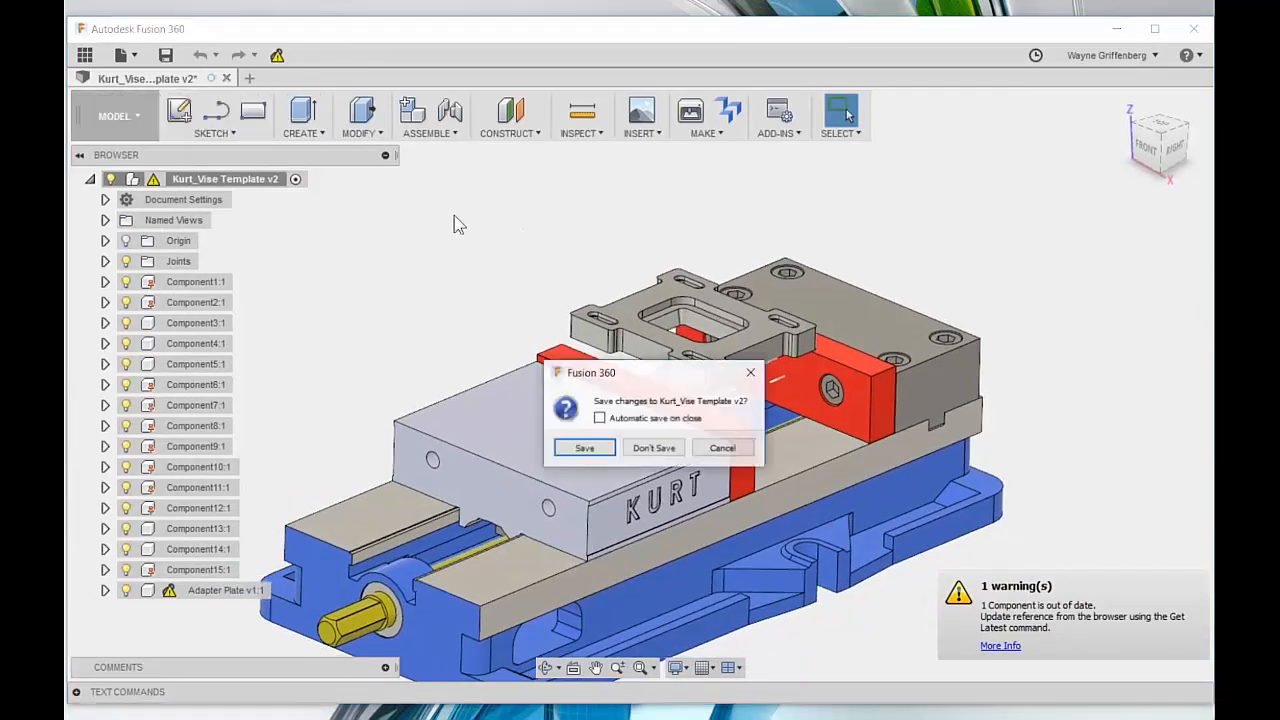
left_click(653, 447)
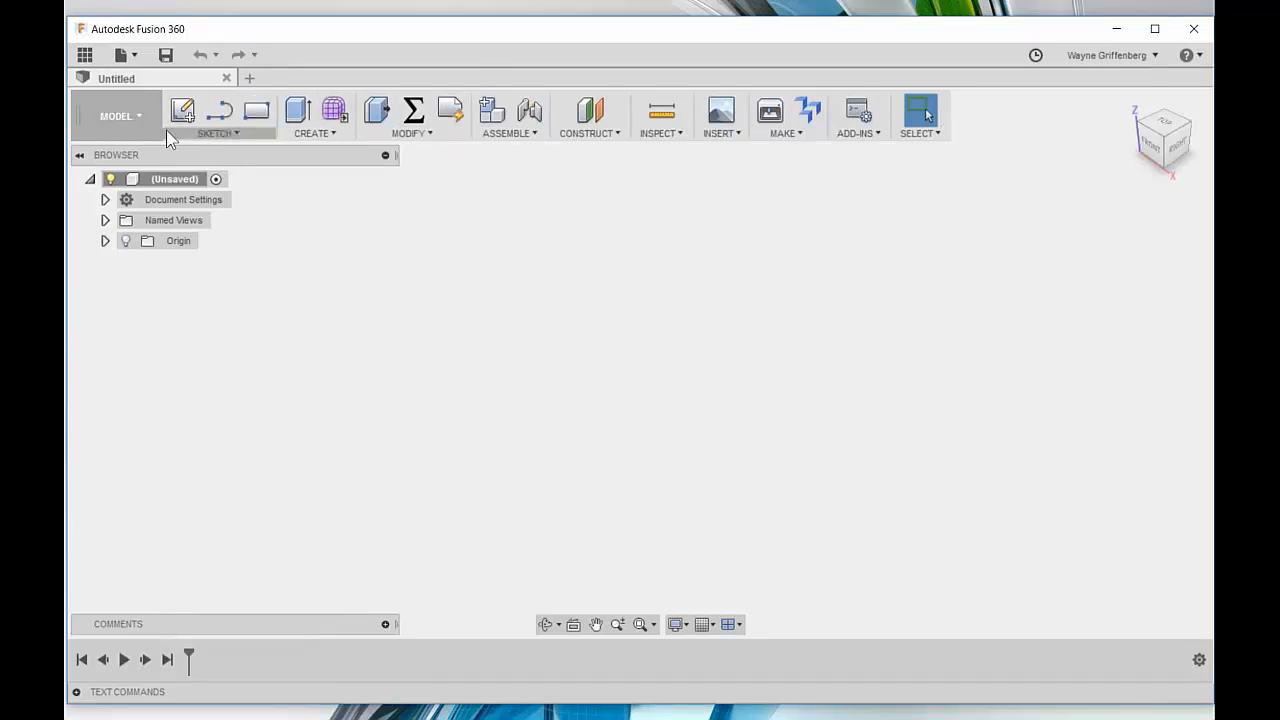
Step: Review the available Sketch, Create, Modify and Assemble commands in the empty untitled design
left_click(209, 133)
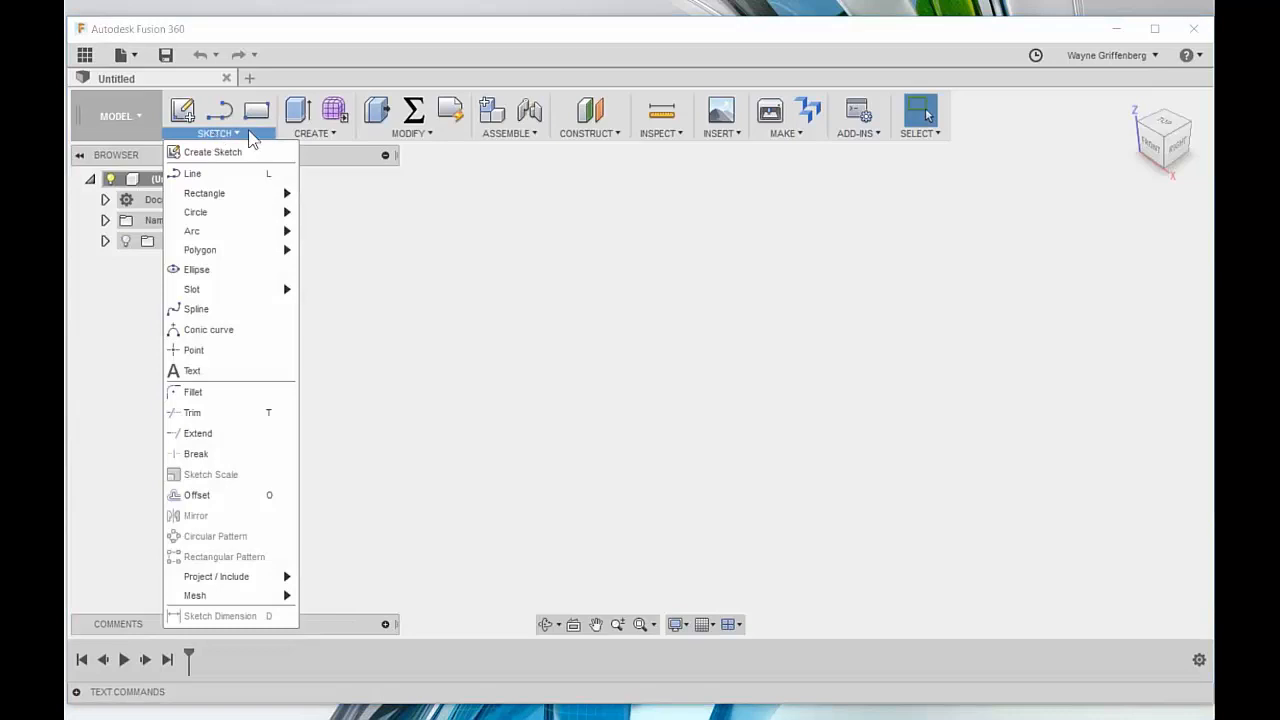
left_click(292, 133)
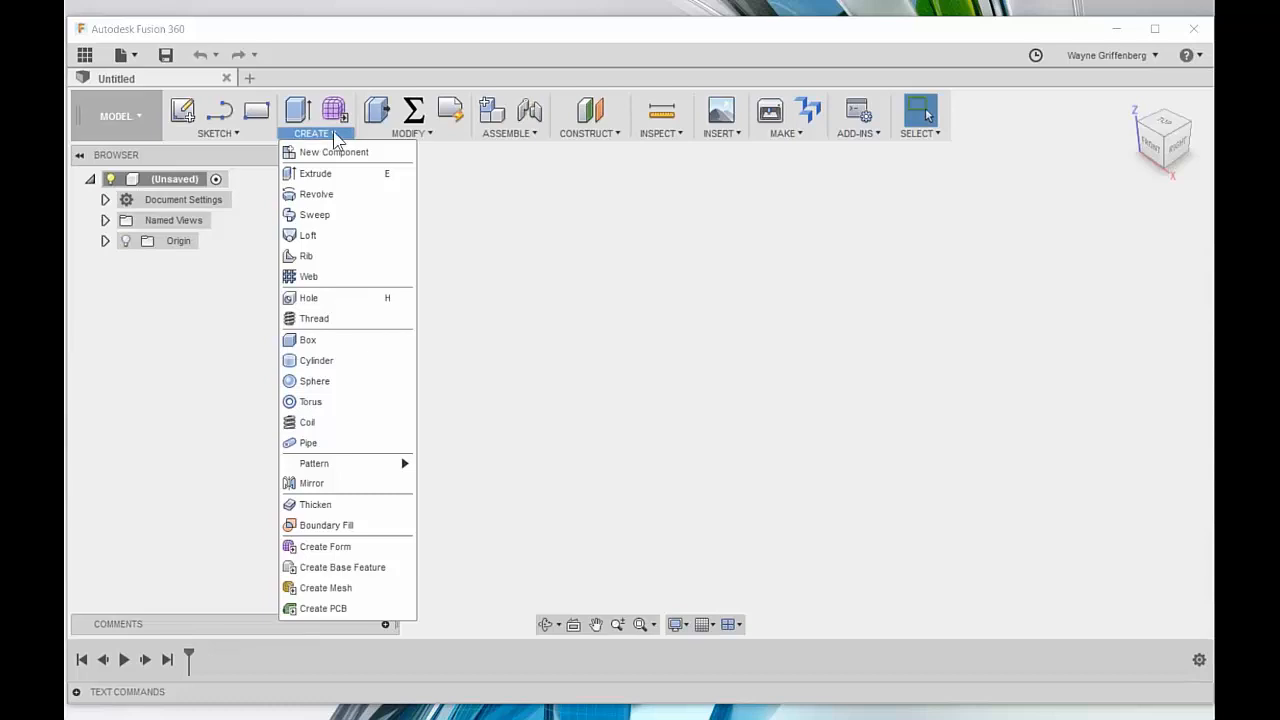
left_click(379, 136)
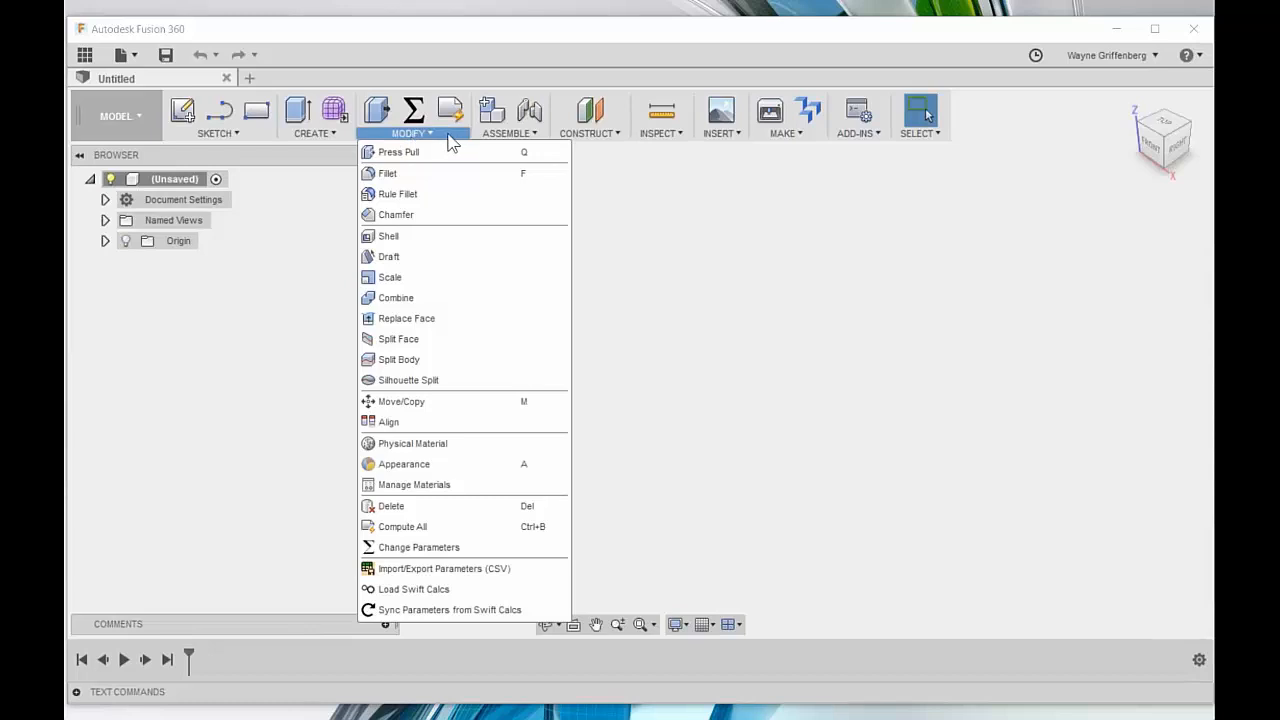
left_click(505, 133)
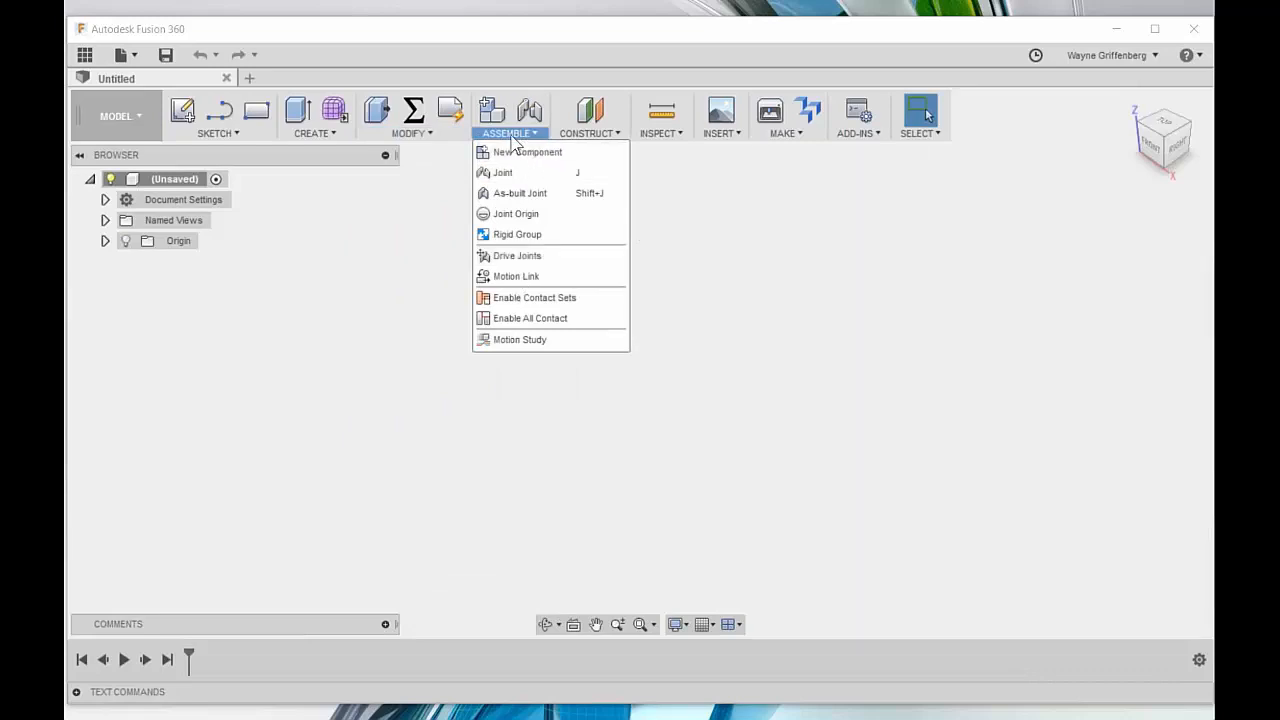
mouse_move(464, 137)
mouse_move(514, 142)
left_click(315, 136)
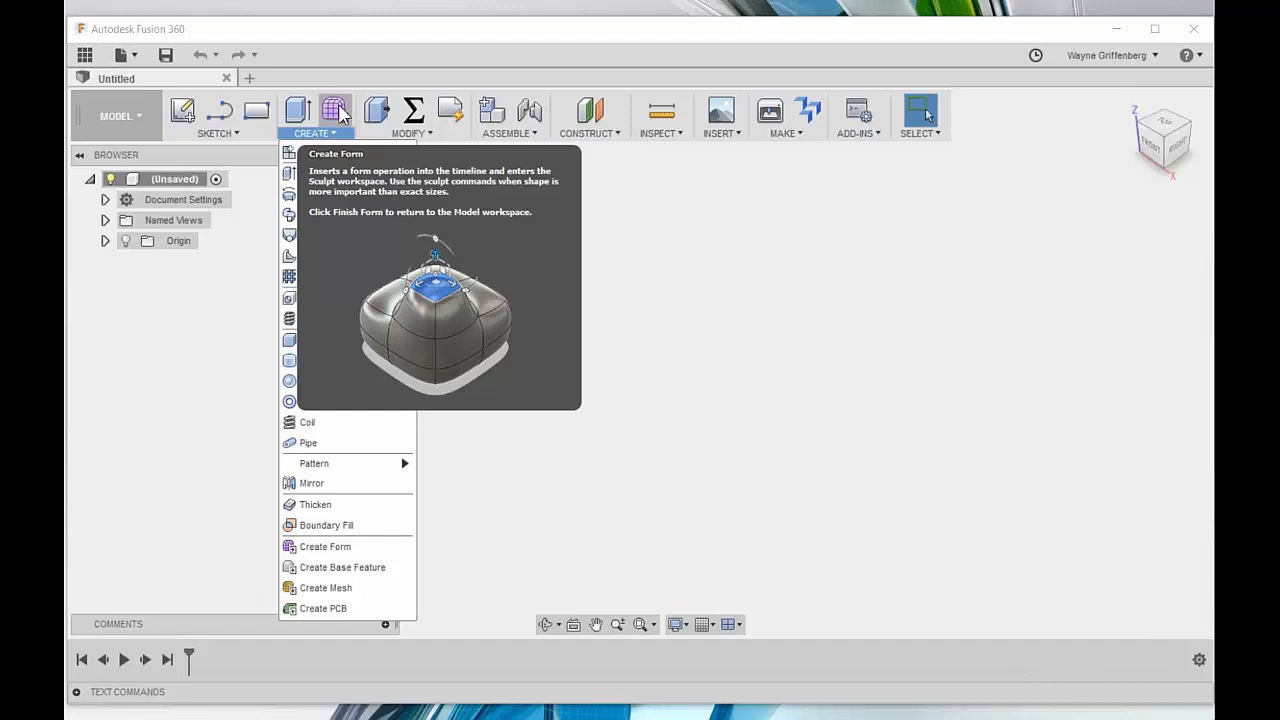
mouse_move(172, 135)
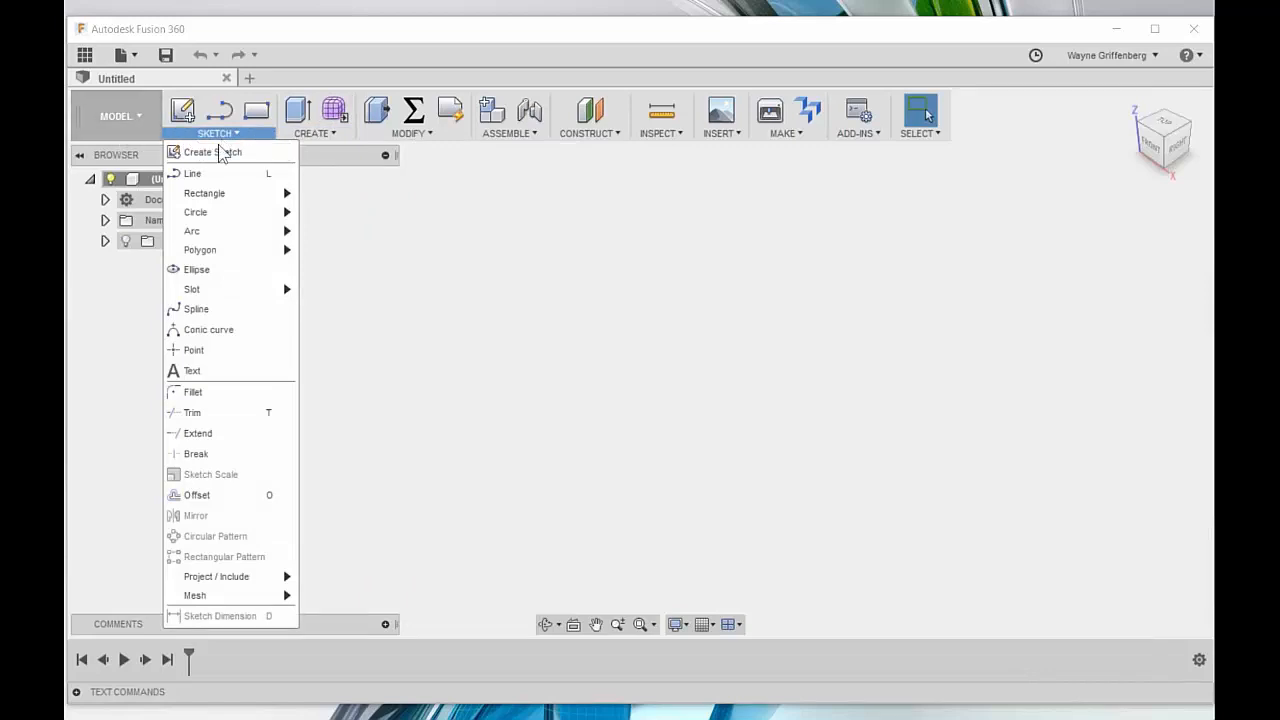
left_click(333, 38)
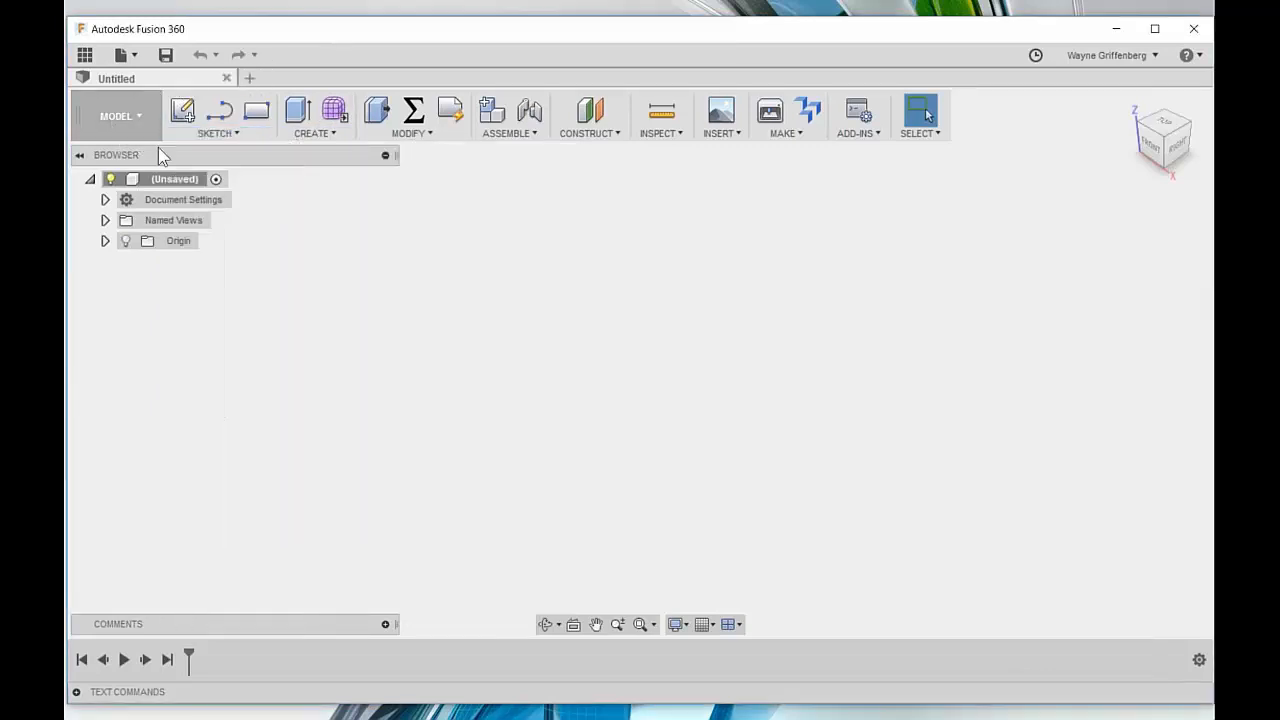
Step: Review the available unit types in the document settings and leave the active units as inches
left_click(105, 199)
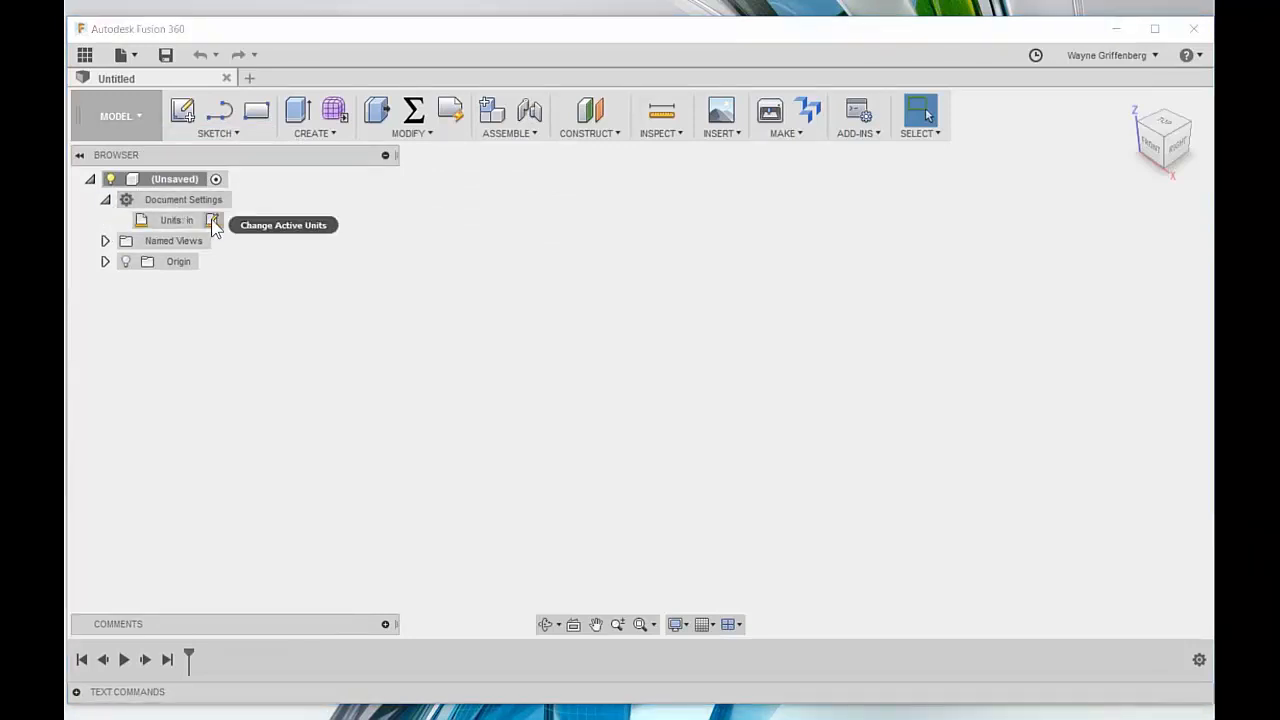
left_click(212, 221)
left_click(332, 171)
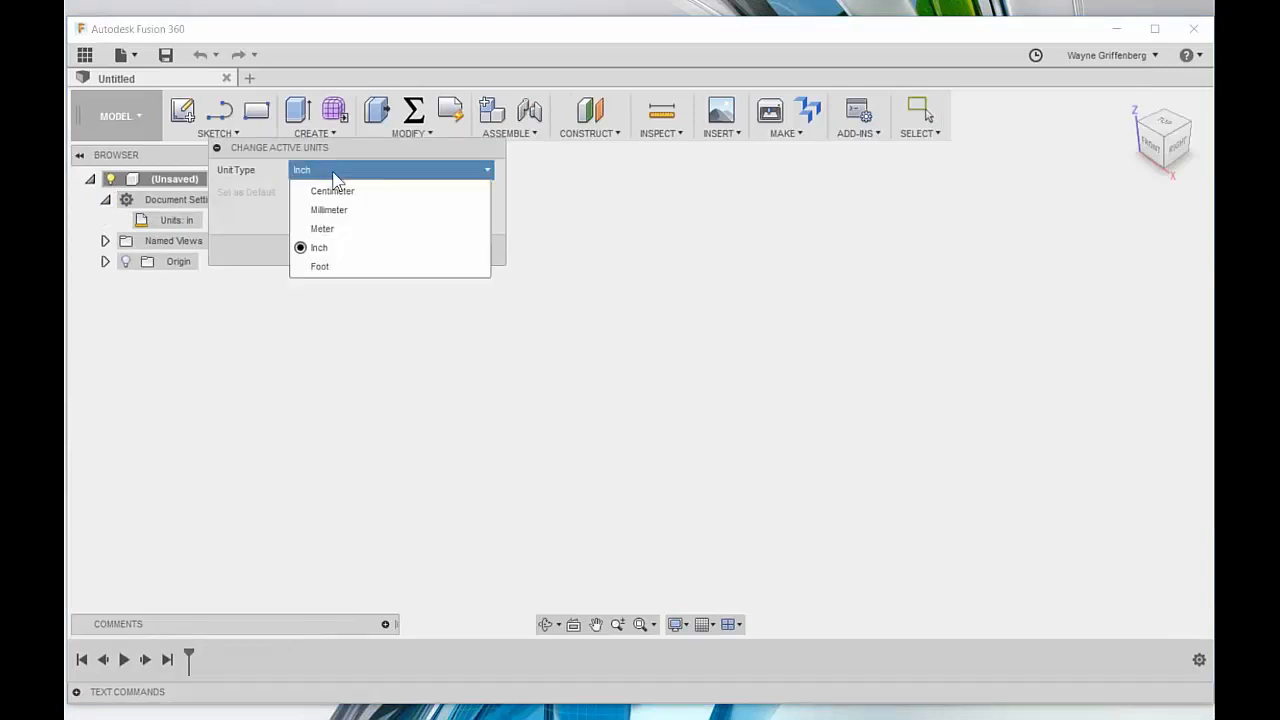
left_click(334, 172)
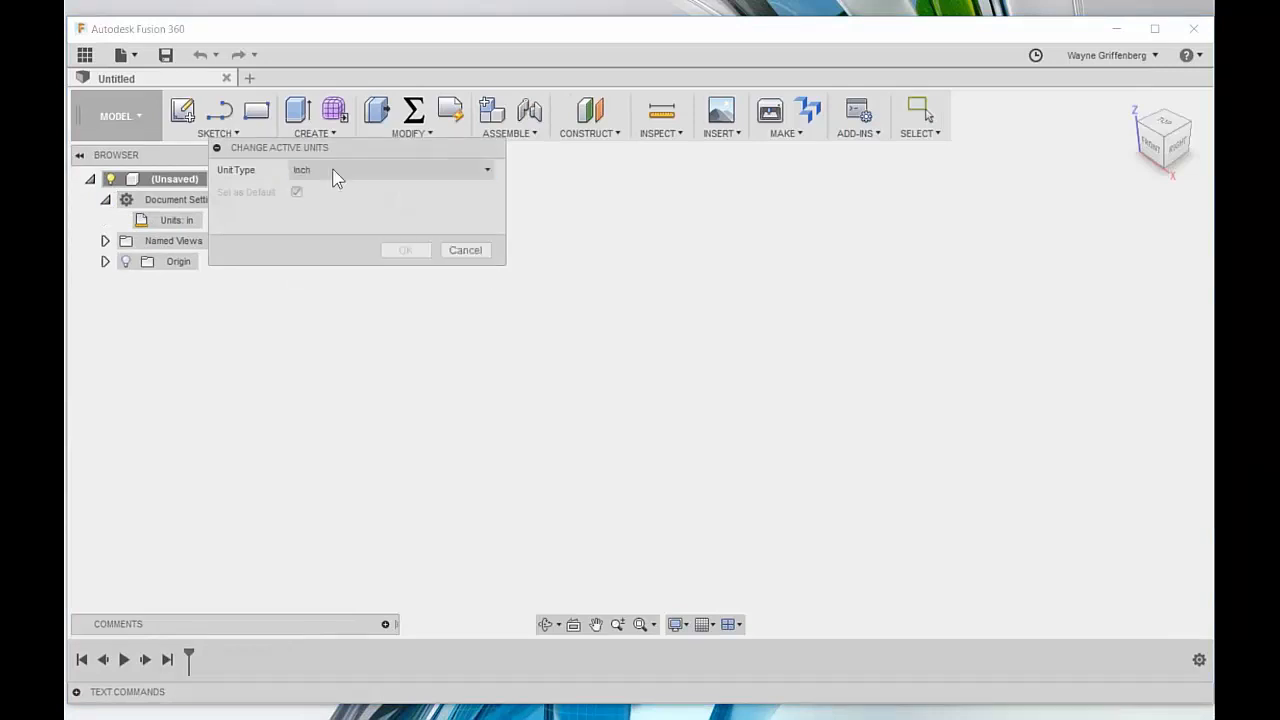
left_click(464, 250)
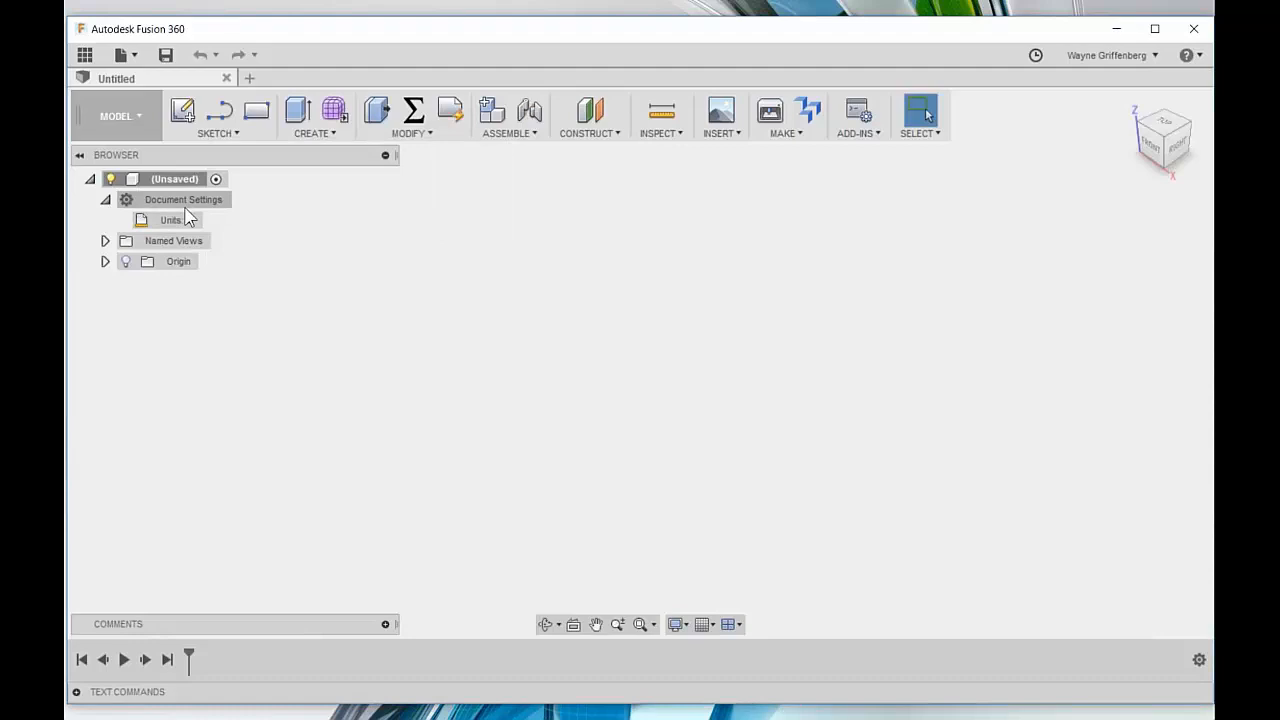
left_click(106, 201)
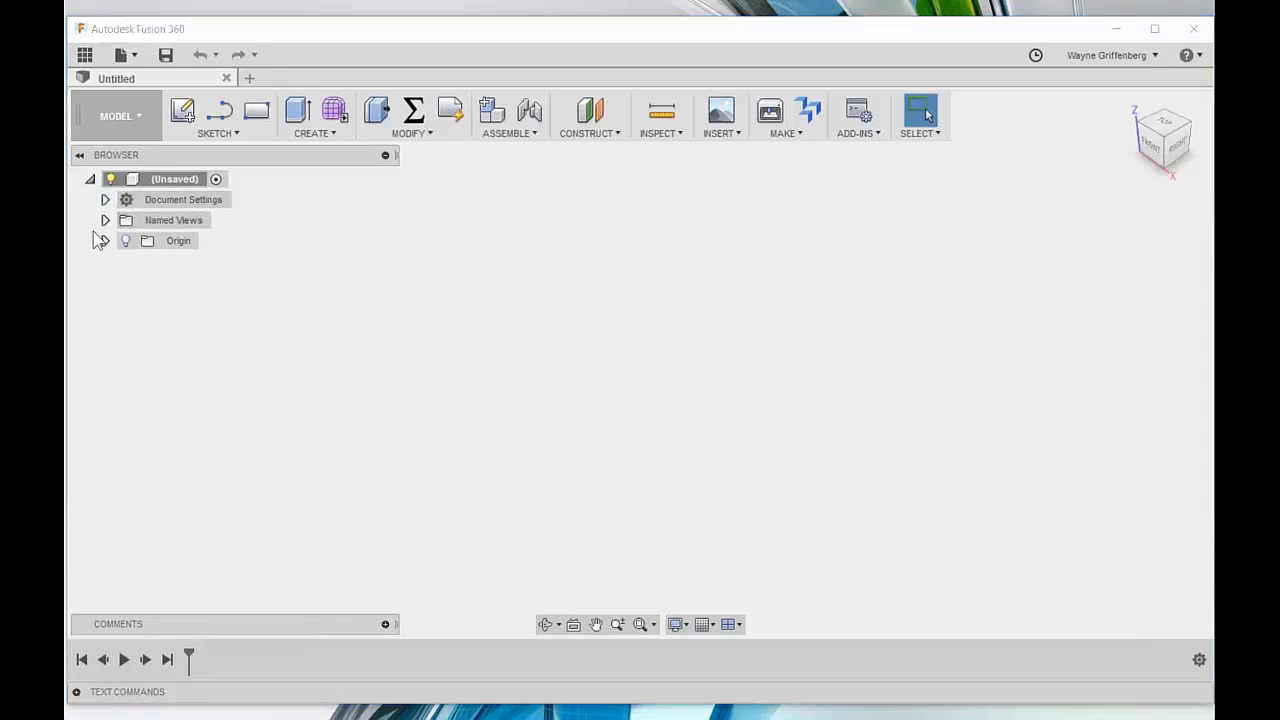
Step: Review the design's named views and tilt the view orientation slightly
left_click(106, 220)
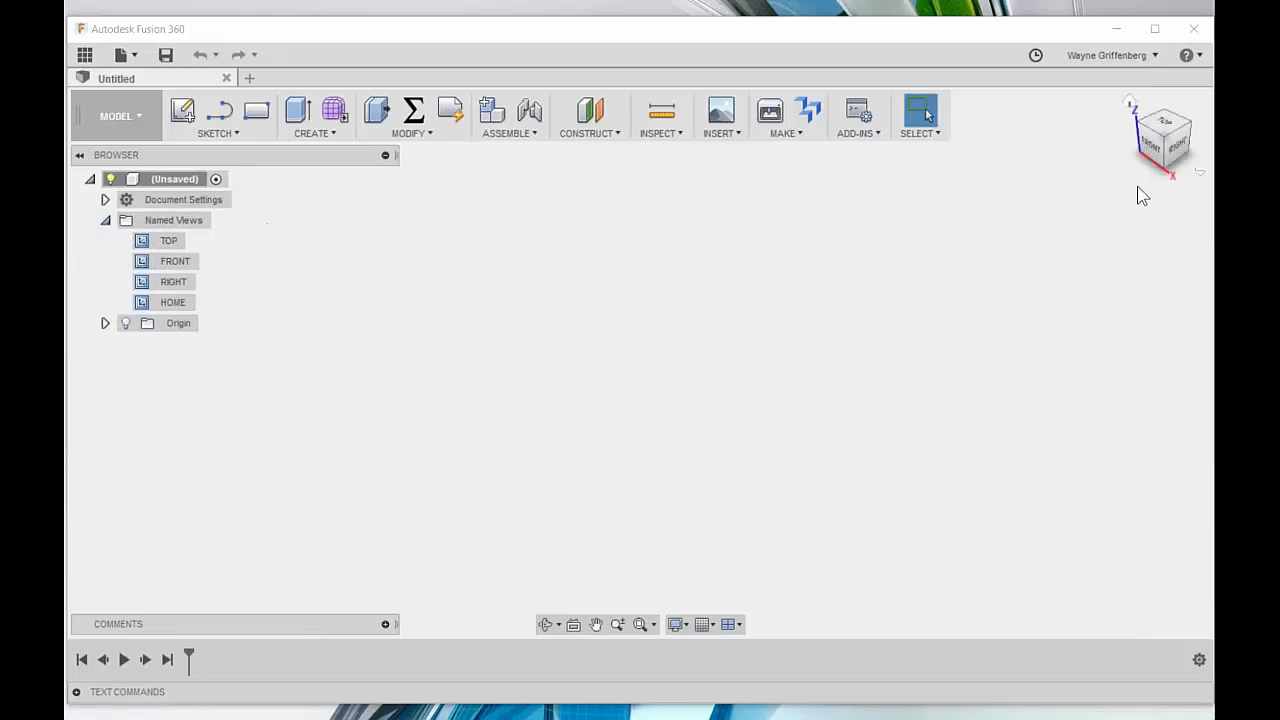
mouse_move(1170, 145)
left_mouse_down()
mouse_move(1165, 132)
mouse_move(1141, 152)
mouse_move(1138, 128)
mouse_move(1158, 136)
mouse_move(1142, 142)
mouse_move(1169, 143)
mouse_move(1131, 150)
left_mouse_up()
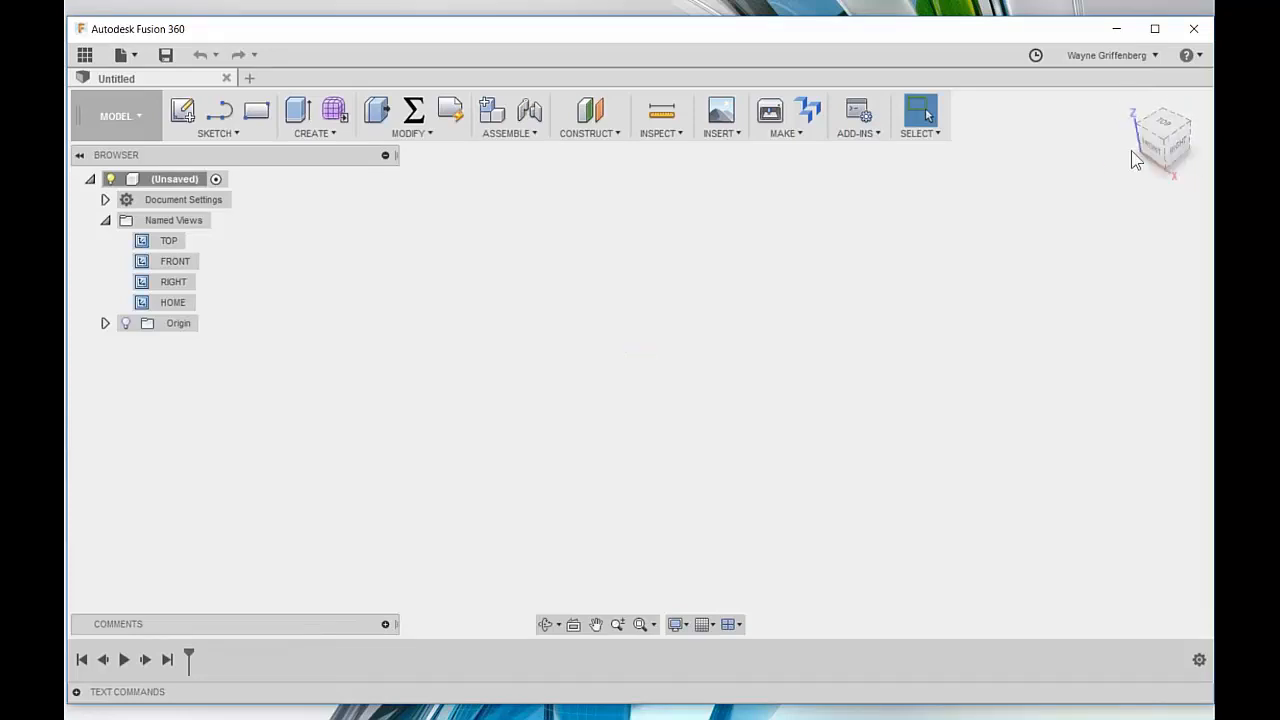
left_click(105, 220)
Step: Show the origin point, axes and planes, and select the XZ plane
left_click(105, 241)
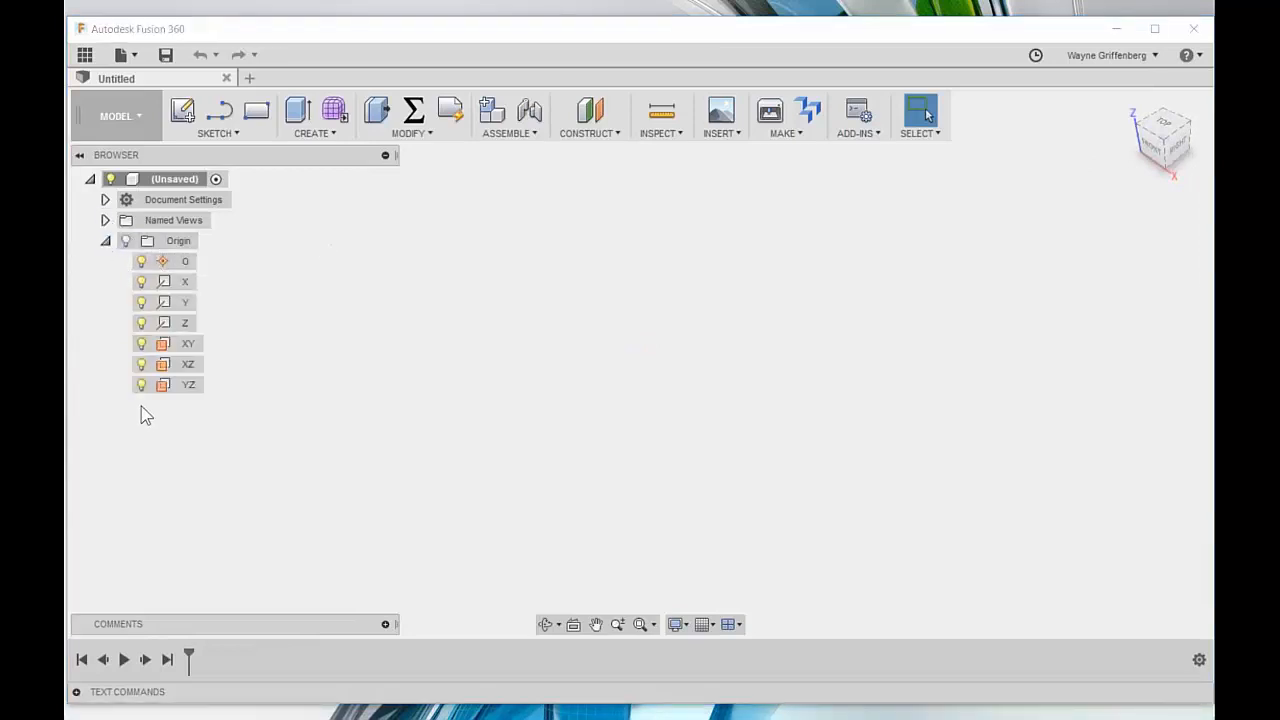
left_click(126, 241)
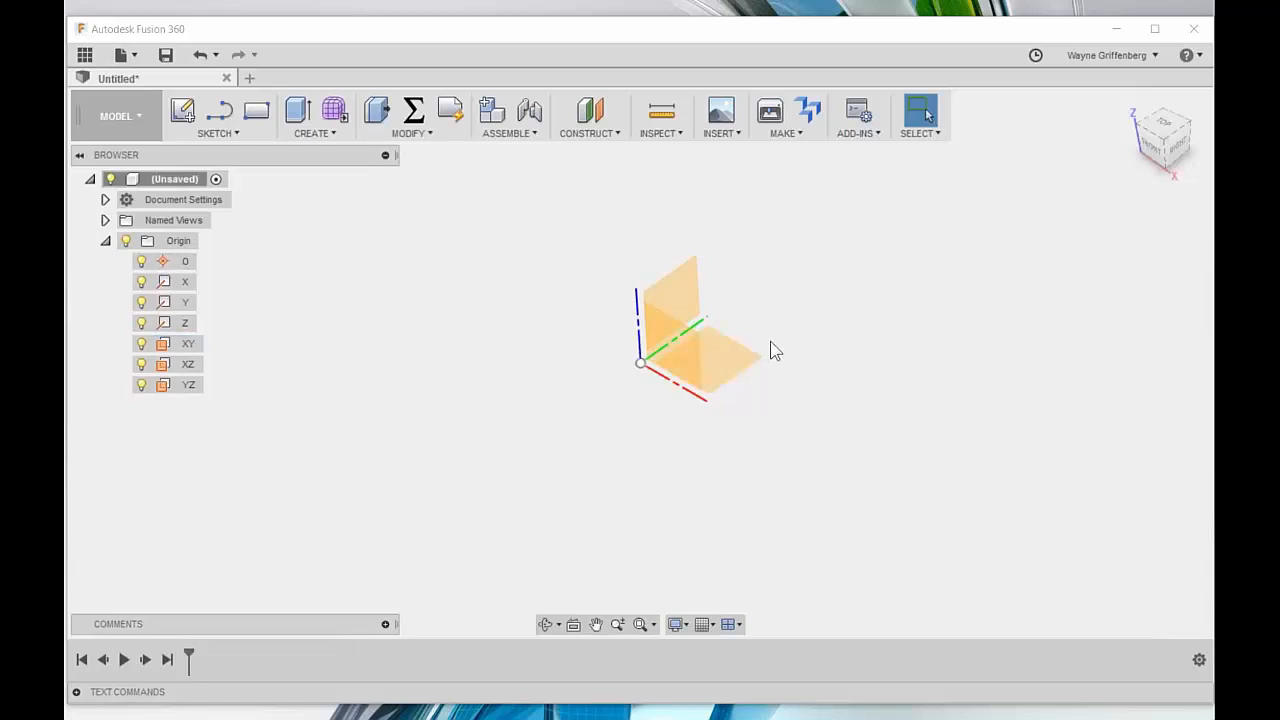
middle_click_drag(861, 351, 675, 345, "shift")
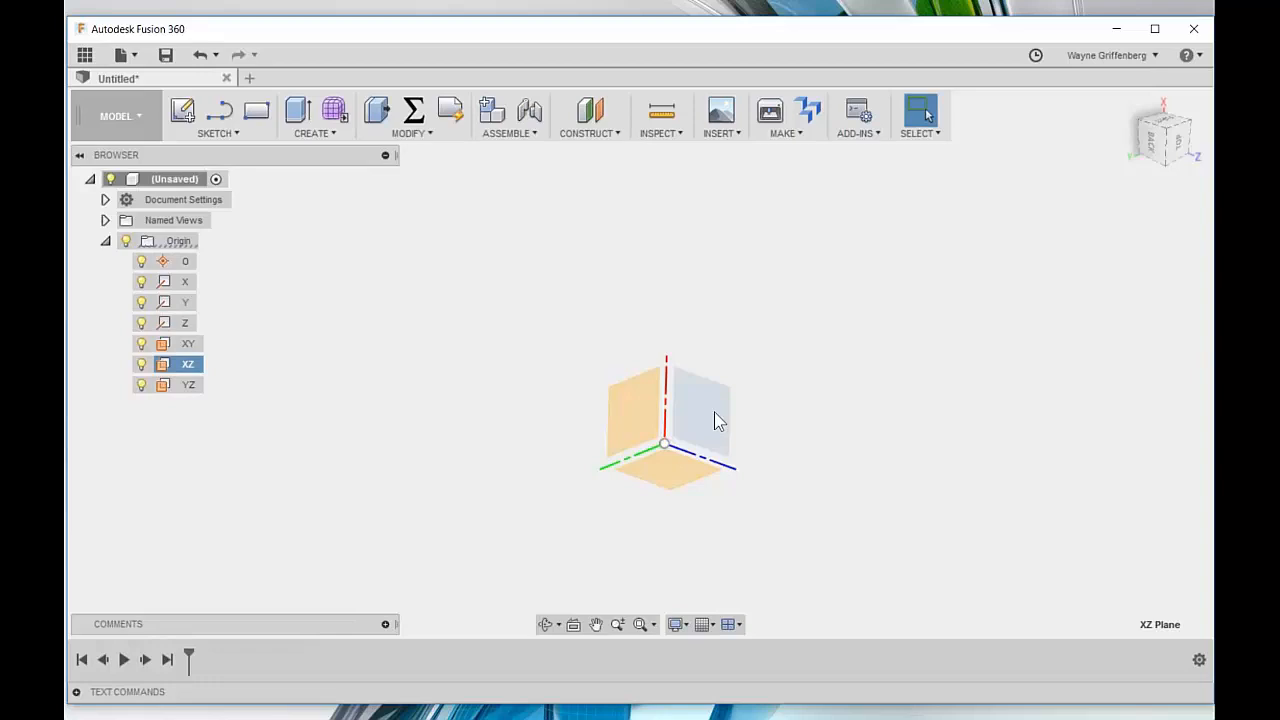
middle_click_drag(768, 427, 713, 421, "shift")
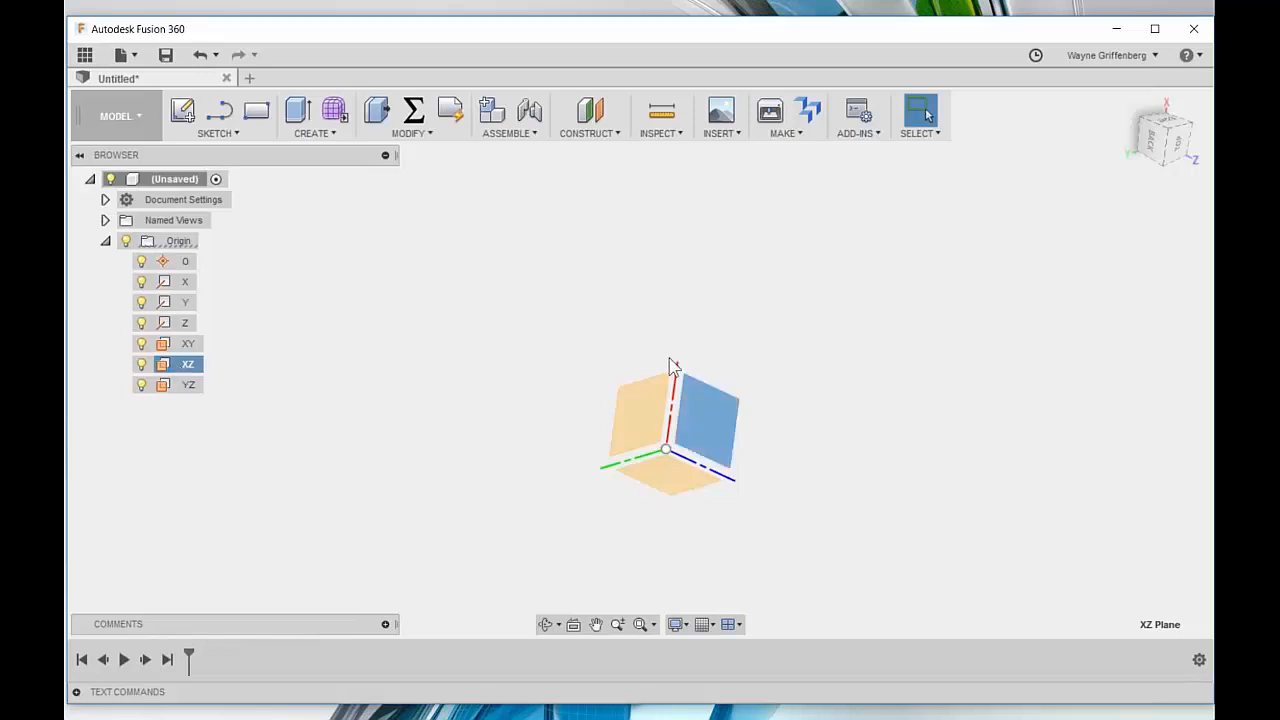
Step: Create a new sketch on the XZ origin plane
right_click(727, 426)
right_click(187, 365)
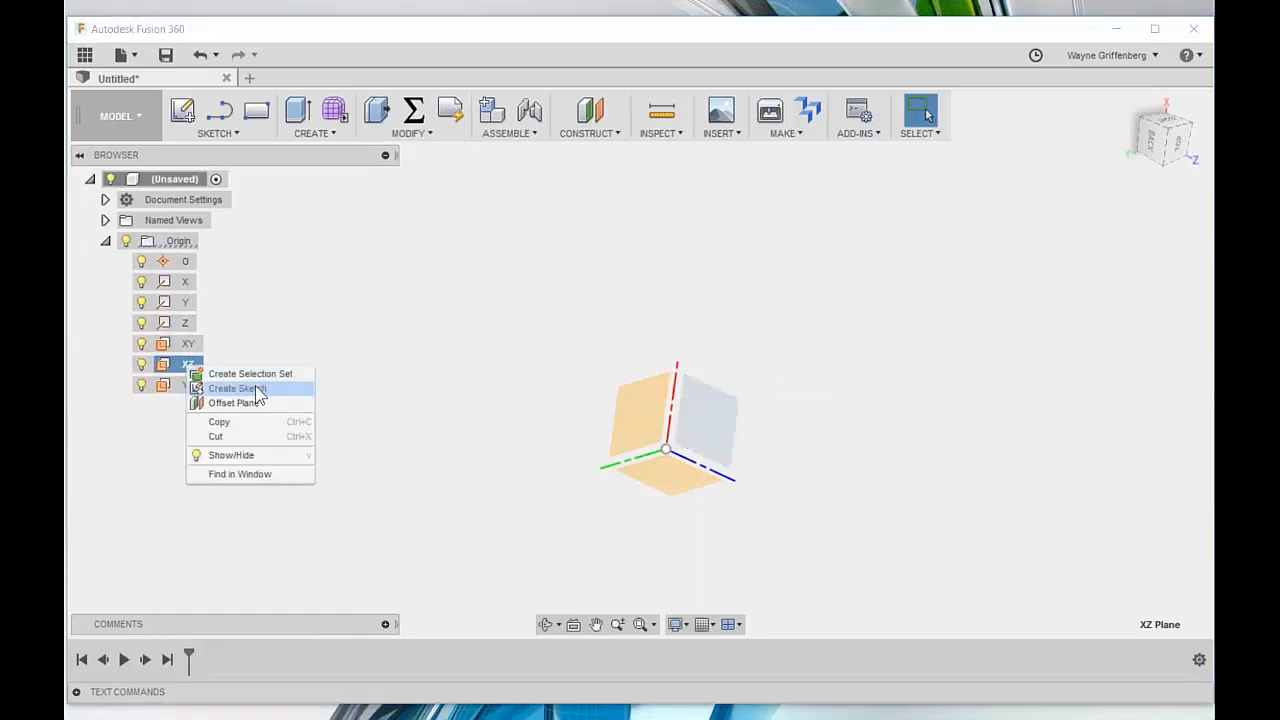
left_click(265, 332)
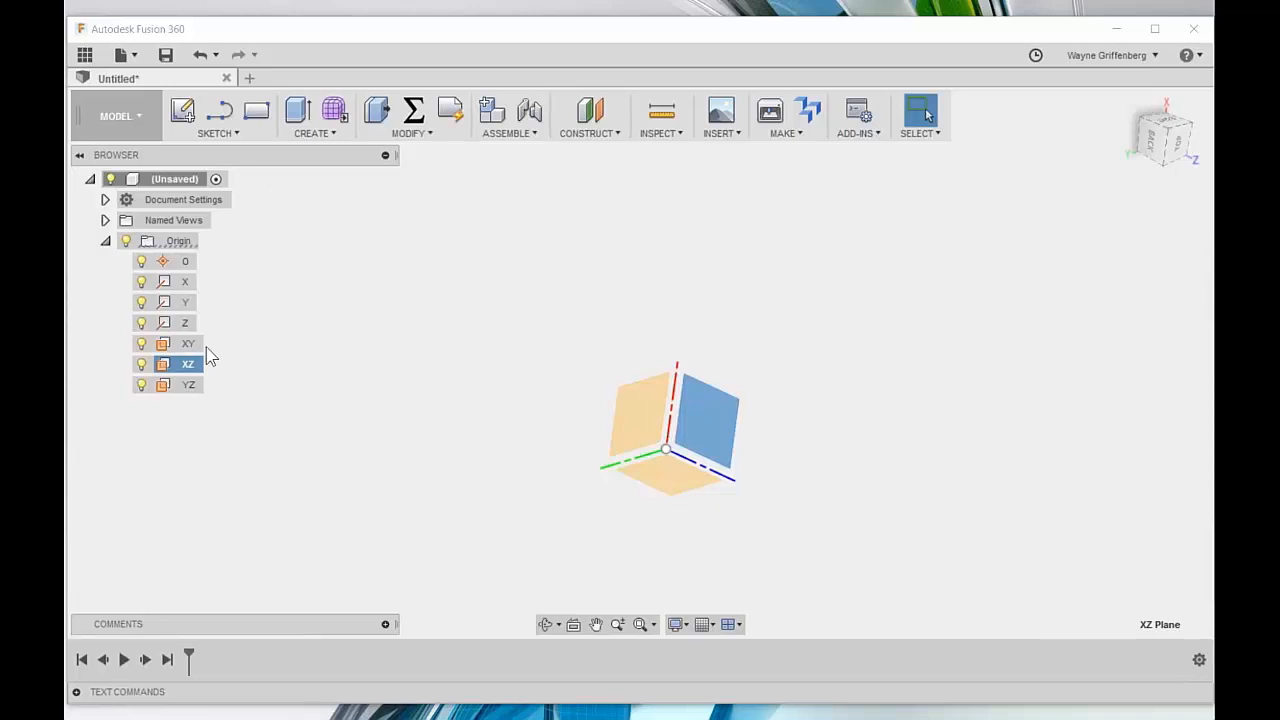
right_click(719, 416)
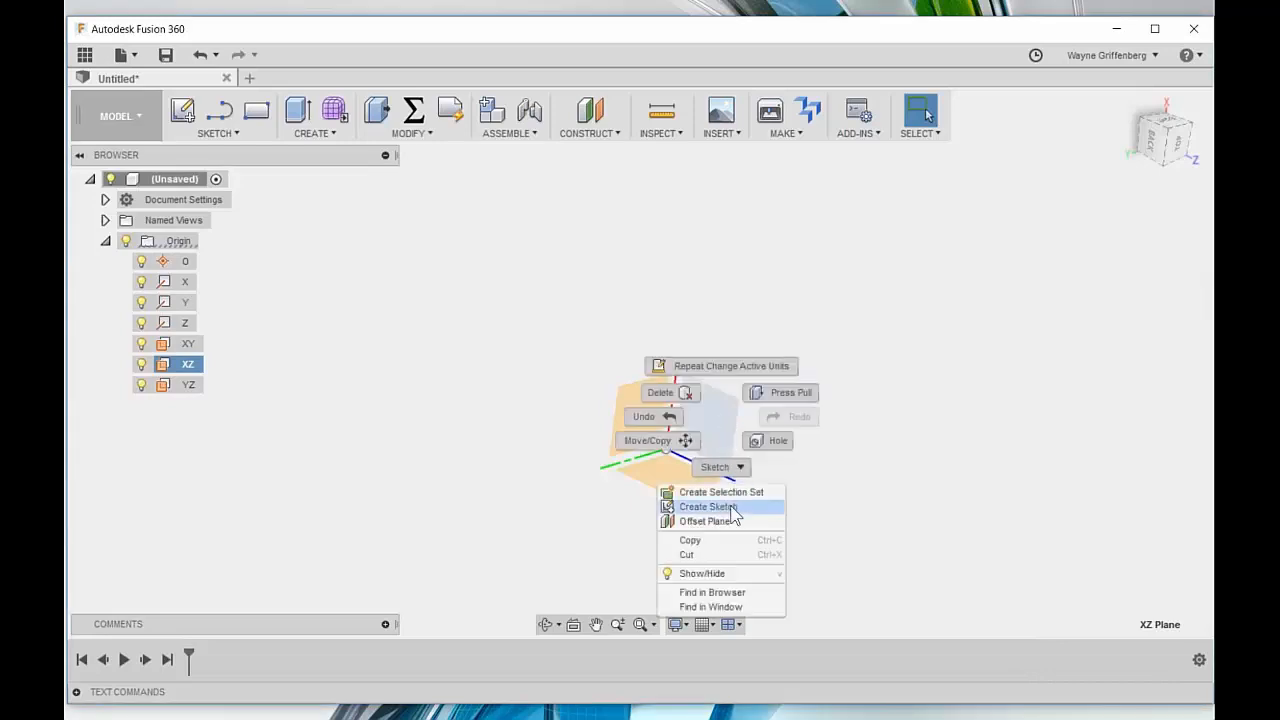
left_click(708, 506)
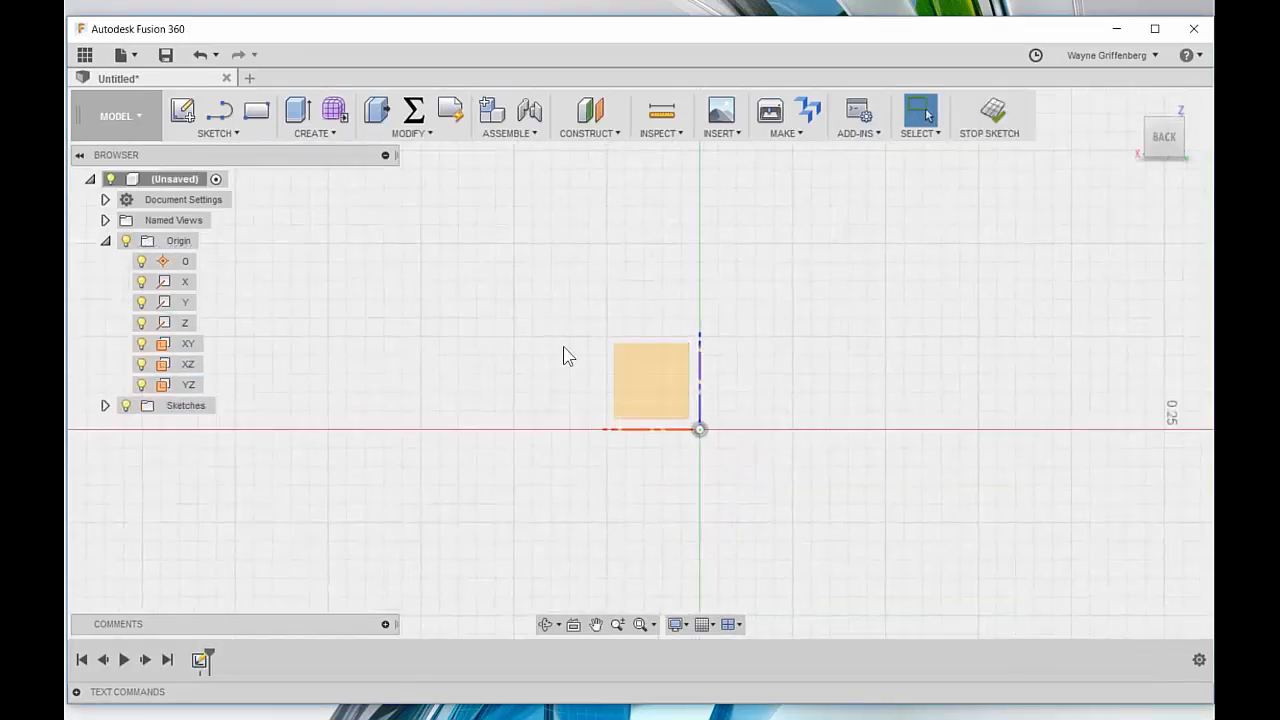
Step: Examine the sketch grid around the origin at different scales and the design's list of sketches
scroll(581, 308, "down", 3)
scroll(637, 400, "up", 2)
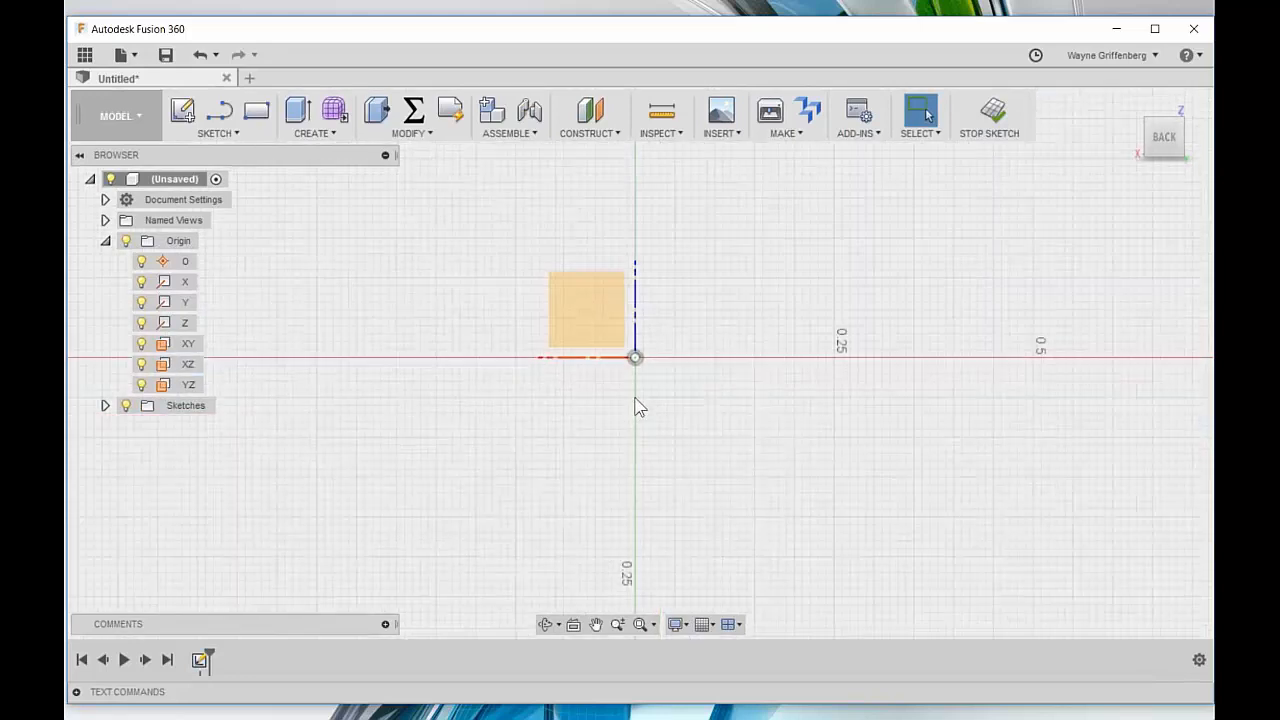
scroll(438, 338, "down", 3)
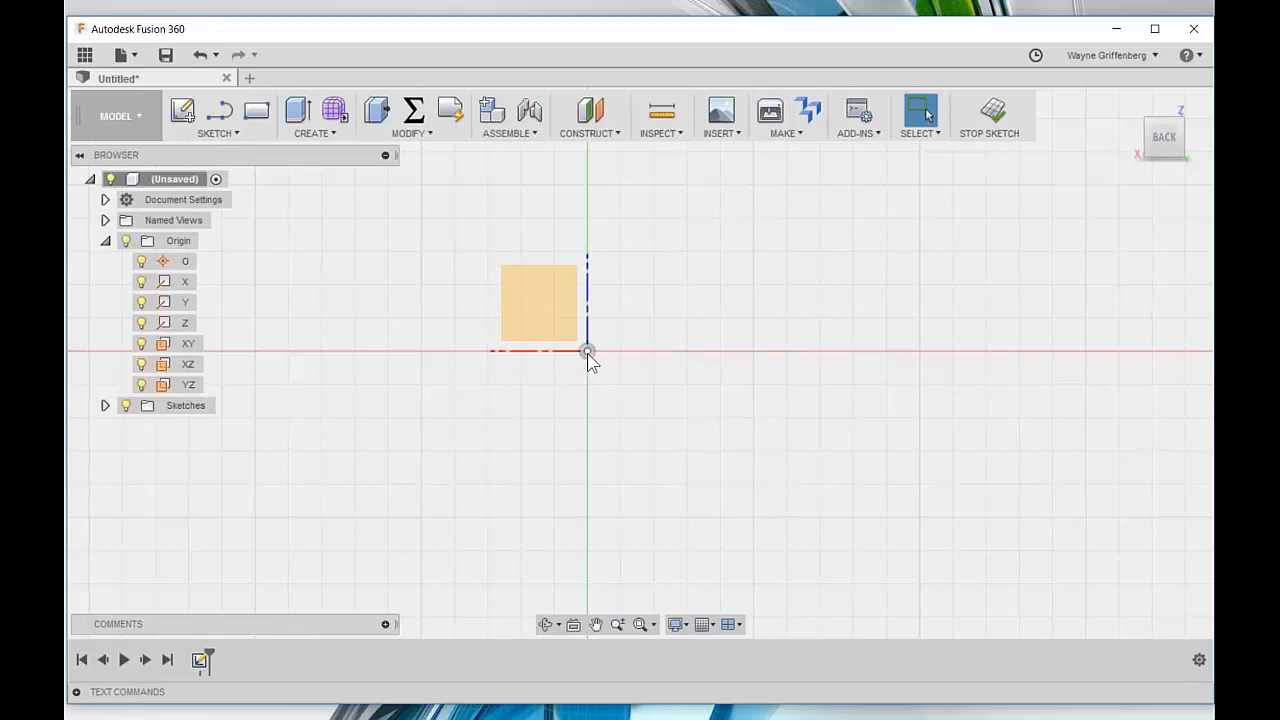
left_click(105, 406)
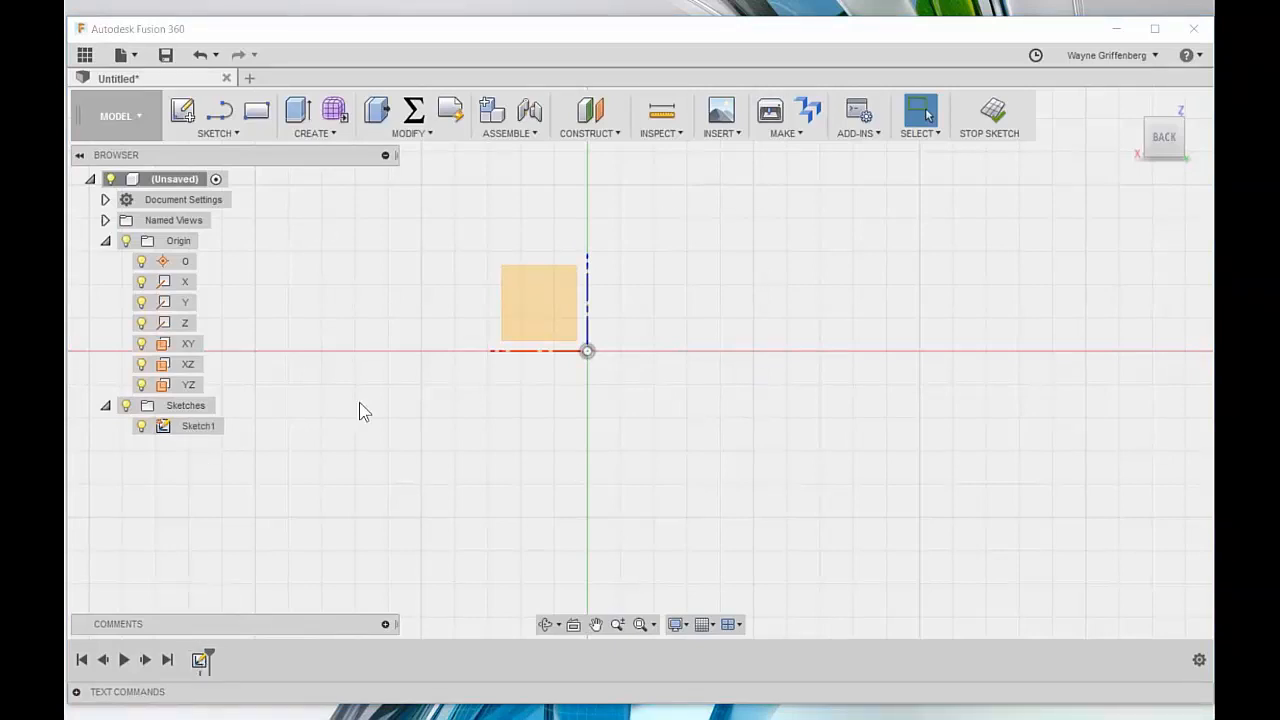
scroll(728, 328, "down", 4)
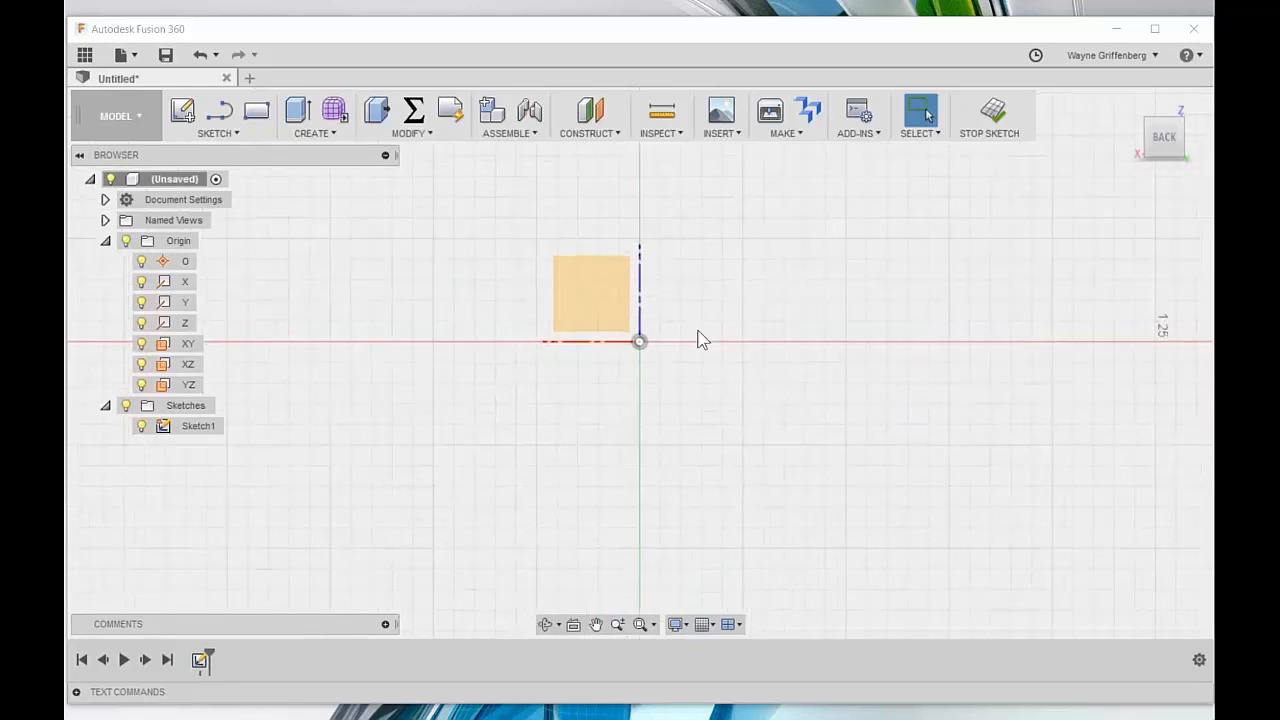
scroll(698, 331, "down", 2)
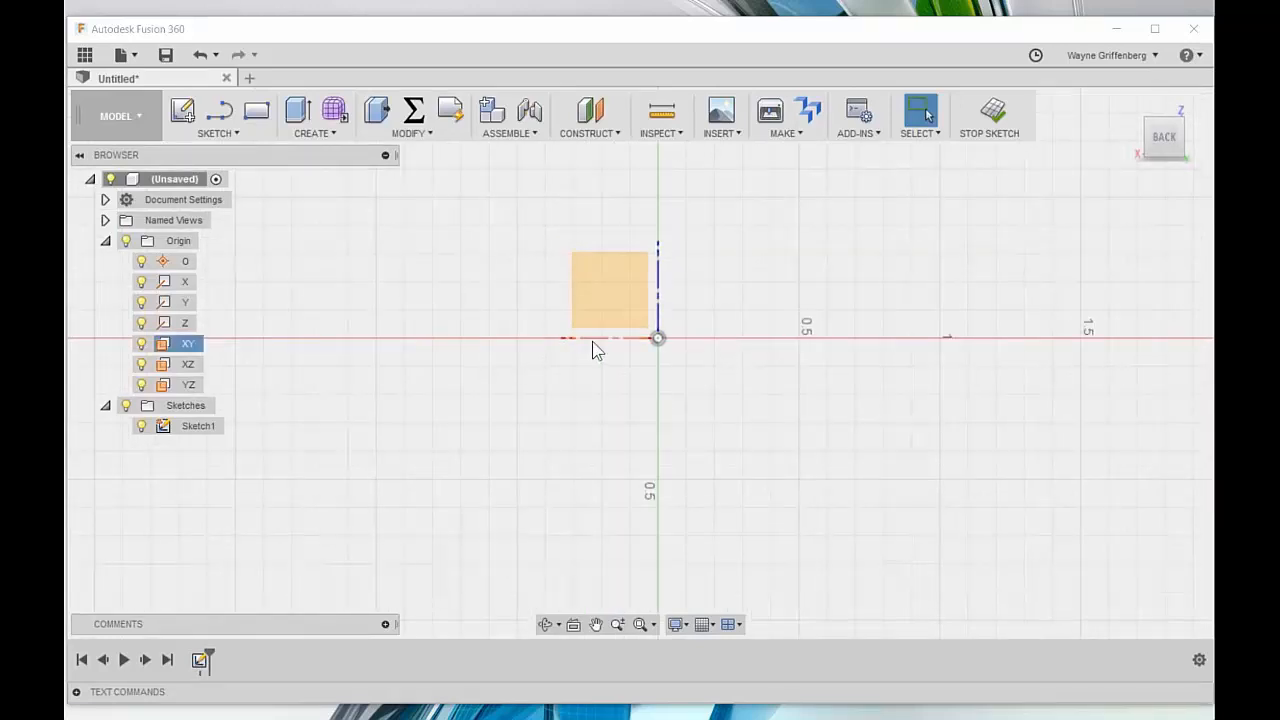
scroll(587, 343, "down", 3)
scroll(587, 340, "down", 4)
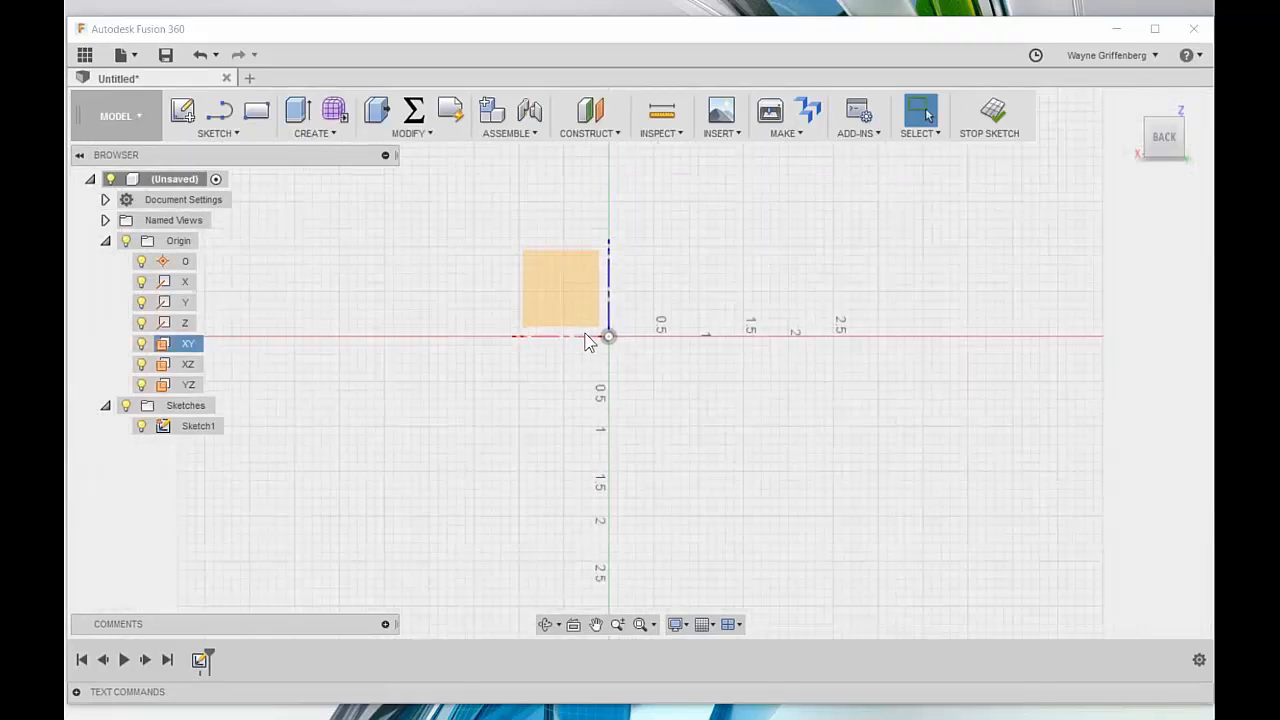
scroll(726, 309, "down", 4)
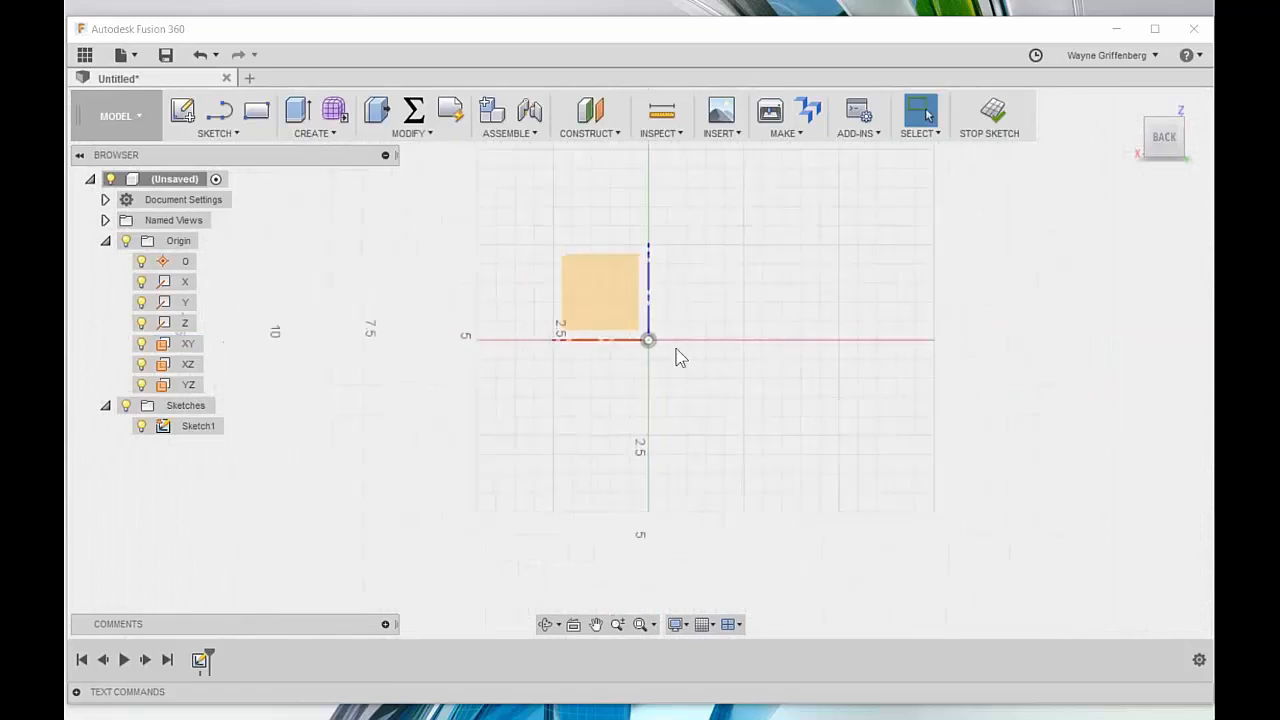
scroll(520, 246, "down", 3)
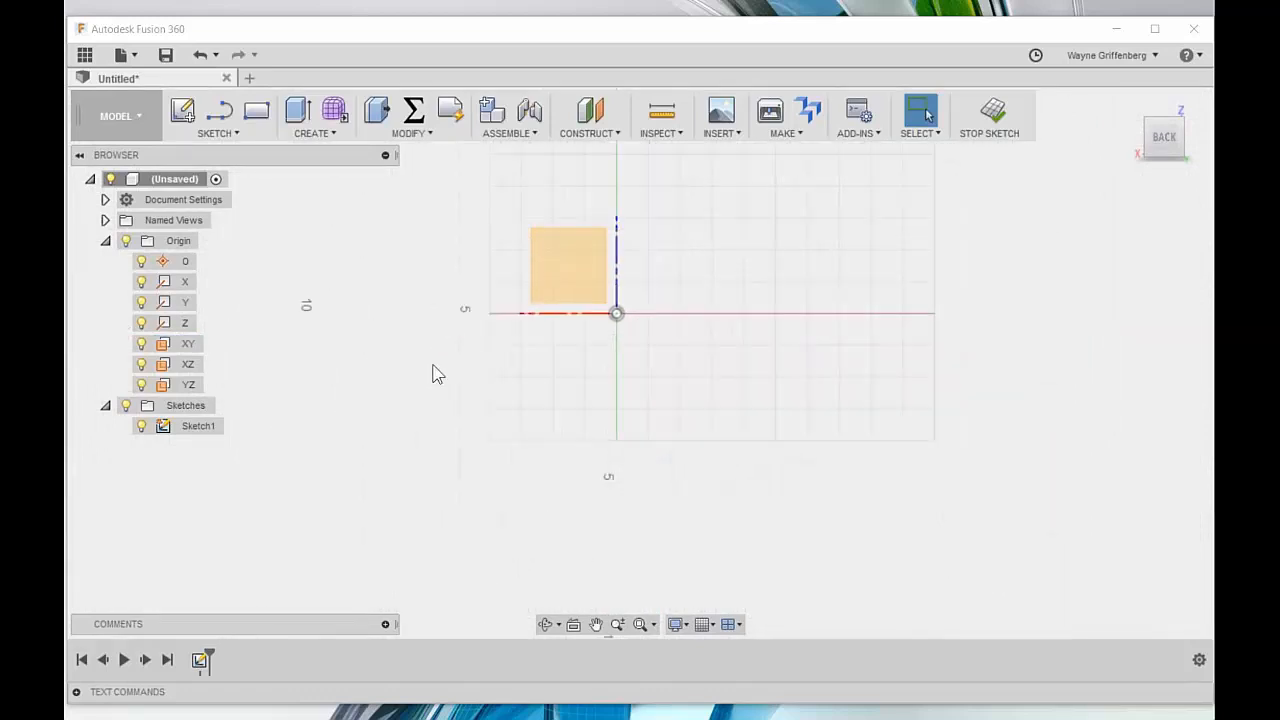
scroll(638, 410, "up", 2)
scroll(595, 375, "up", 2)
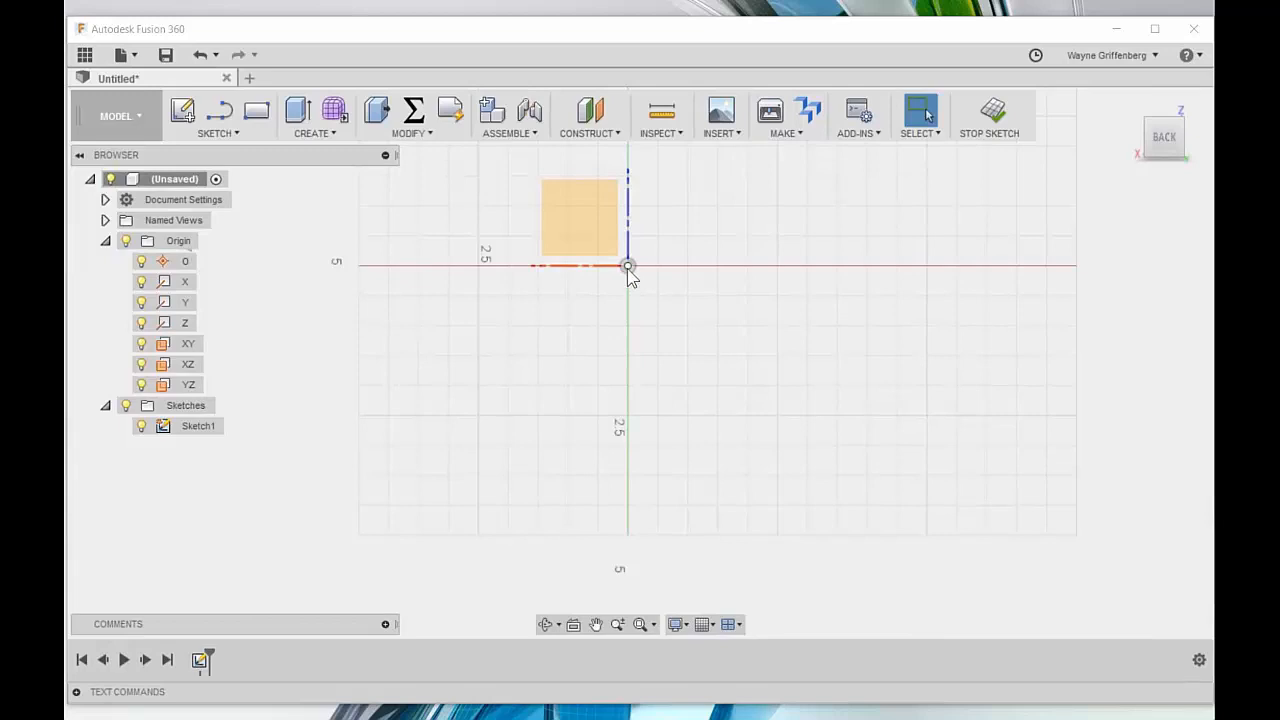
Step: Draw a 2-point rectangle 1.5 in wide and 3 in tall, extending down and left from the sketch origin
left_click(219, 134)
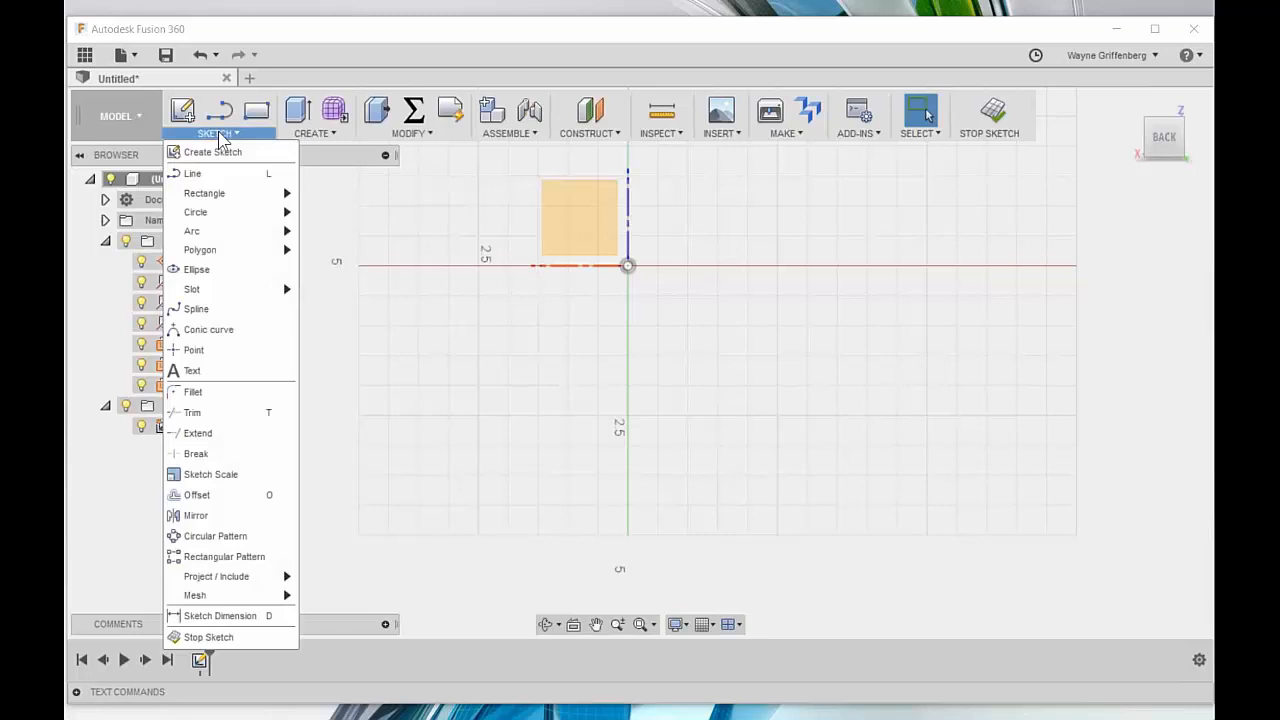
mouse_move(234, 190)
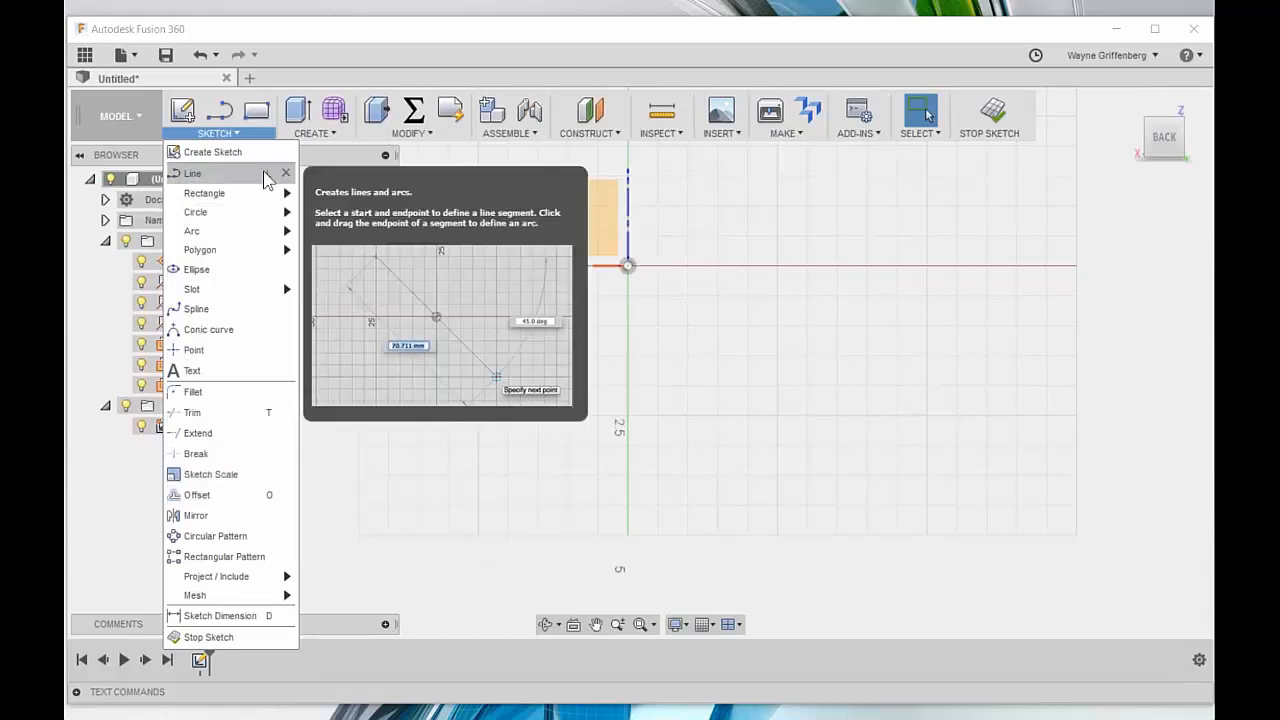
mouse_move(285, 193)
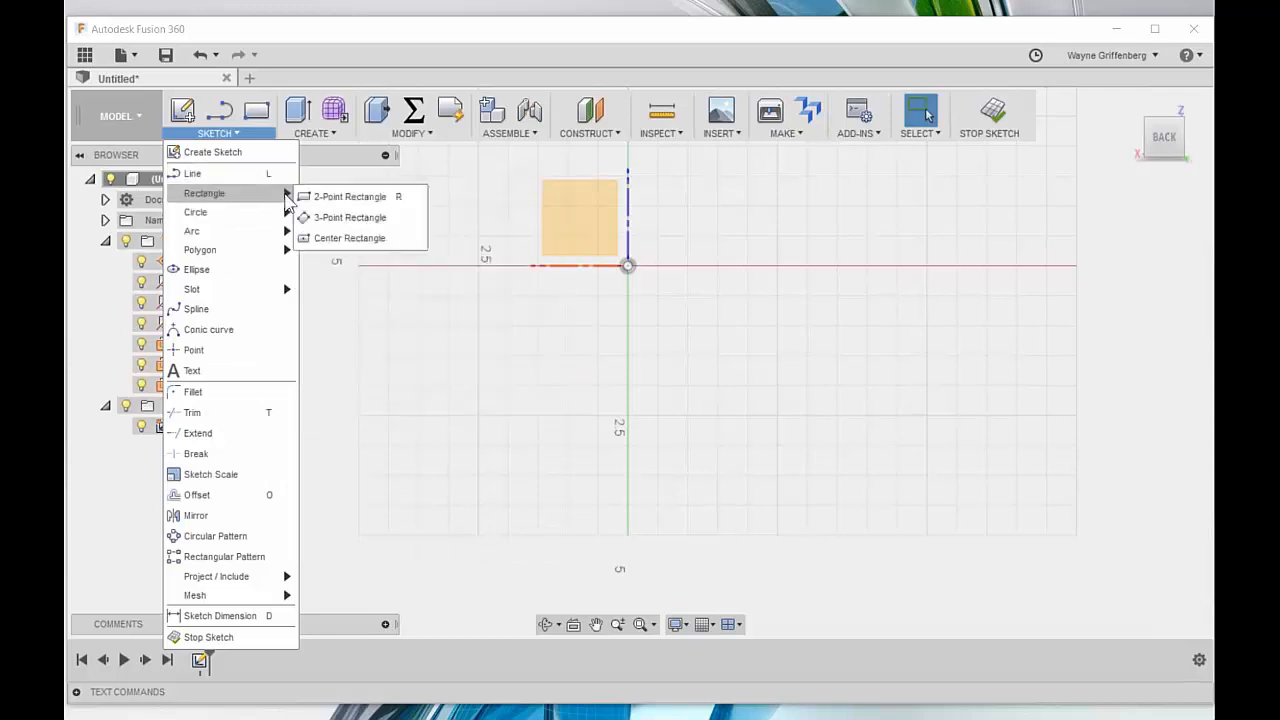
left_click(365, 197)
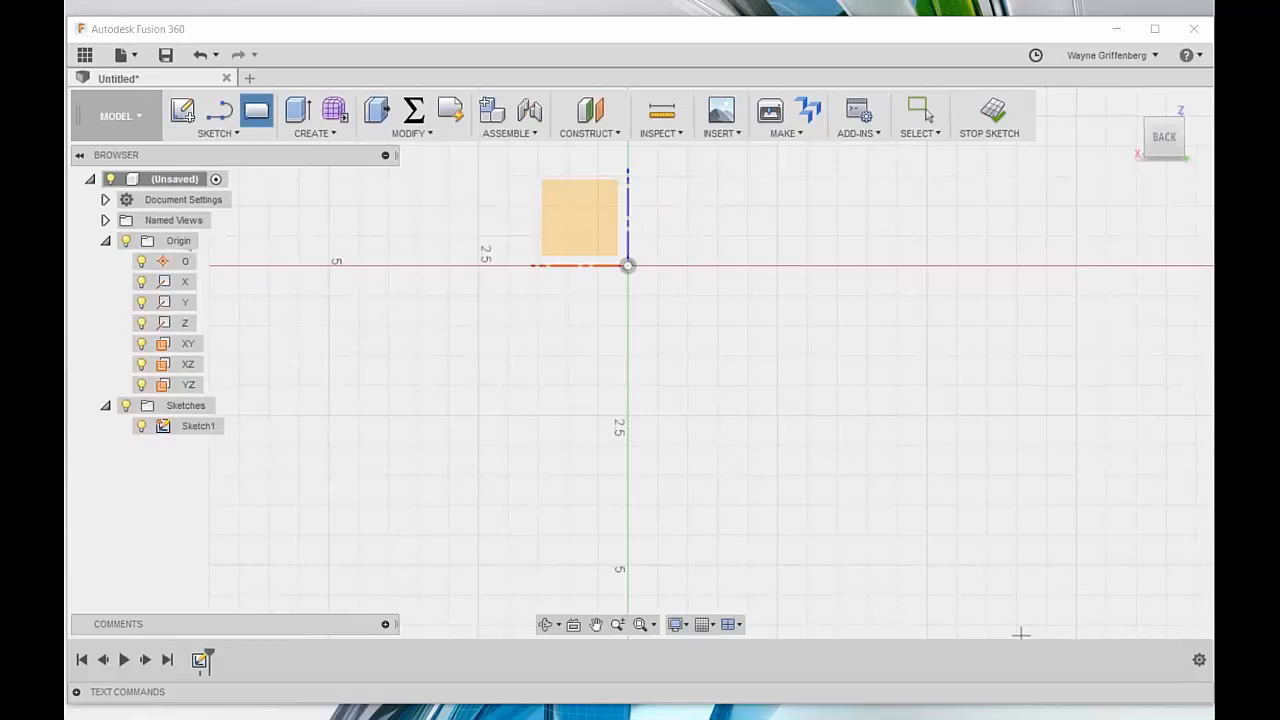
mouse_move(1075, 172)
left_mouse_down()
mouse_move(1062, 45)
mouse_move(1102, 43)
mouse_move(1109, 61)
left_mouse_up()
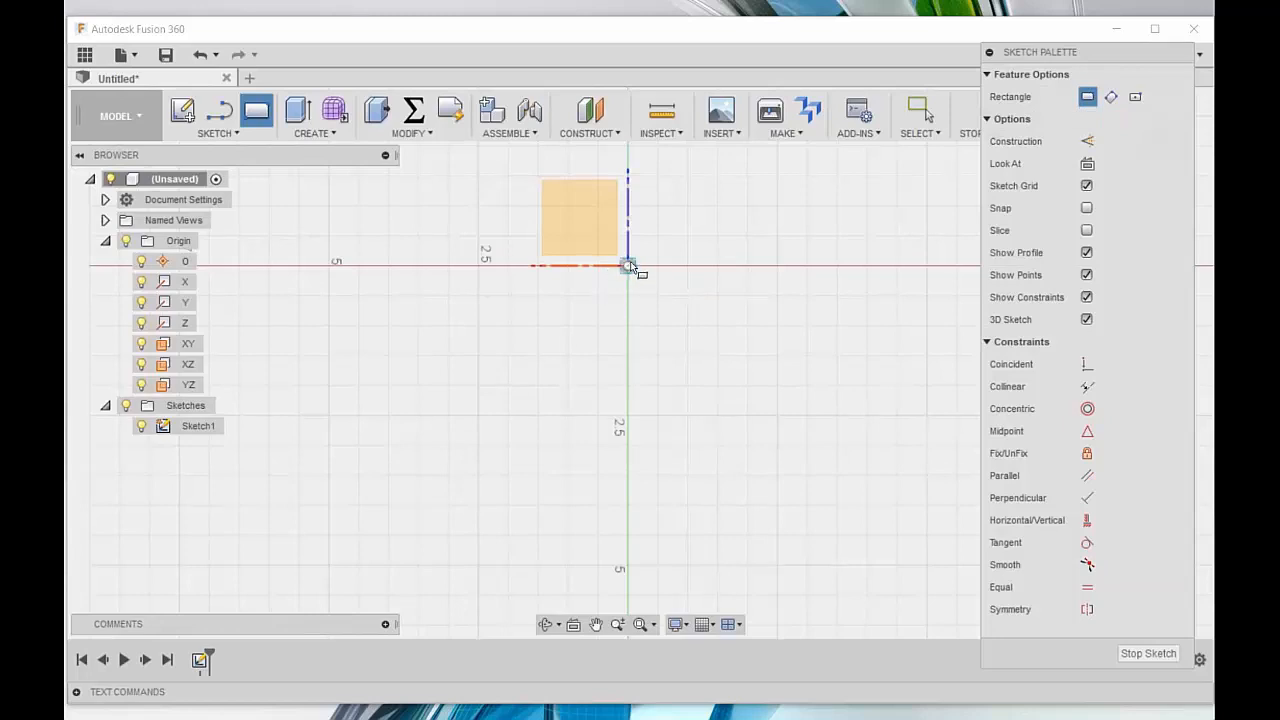
left_click(628, 266)
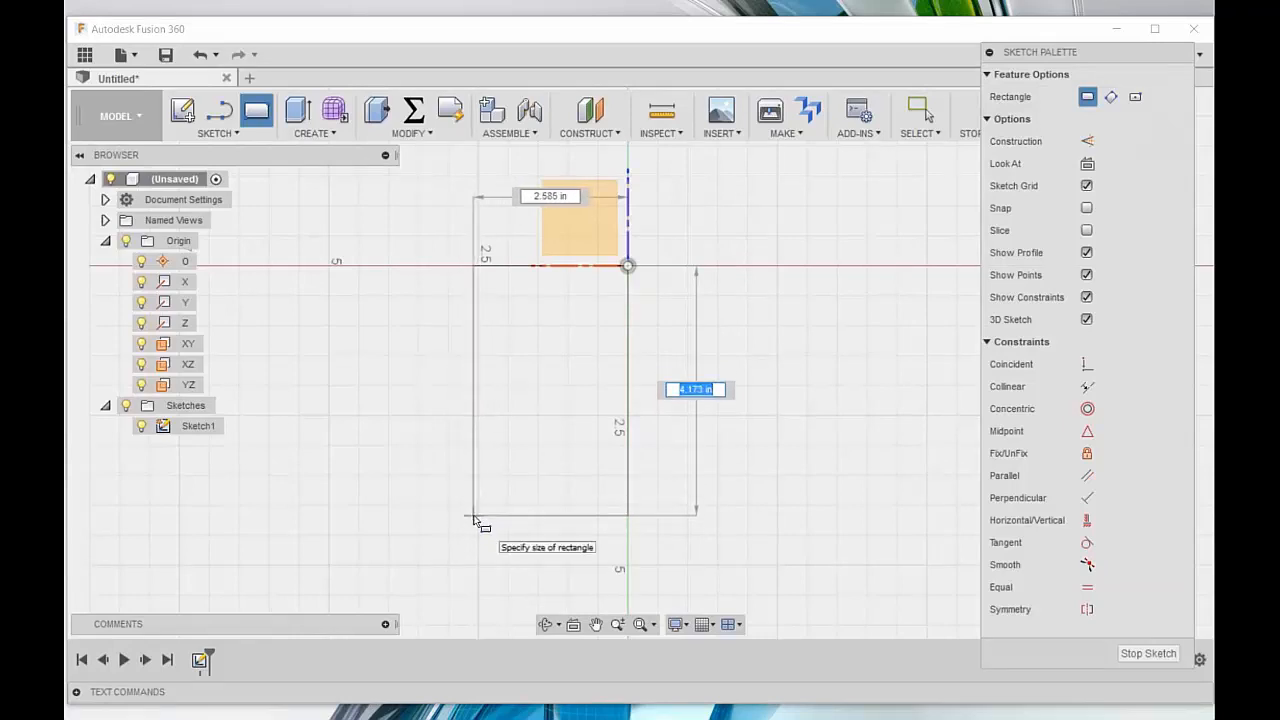
type("3")
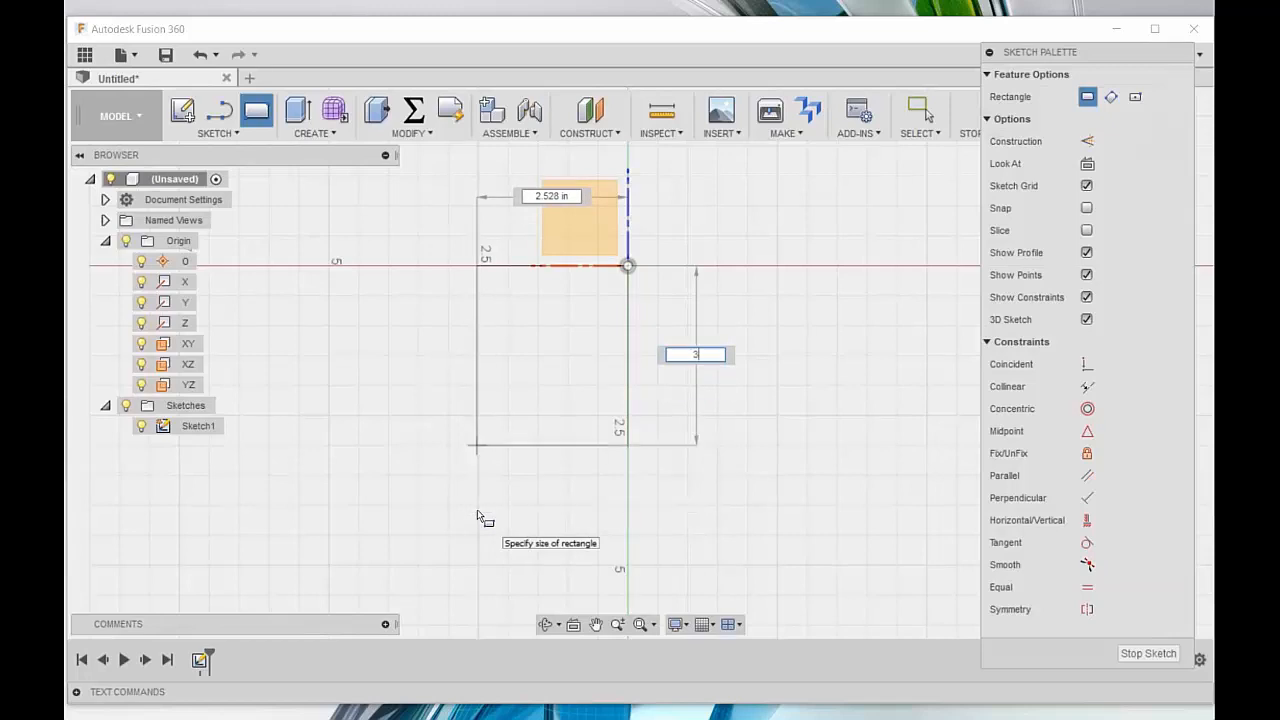
key("Tab")
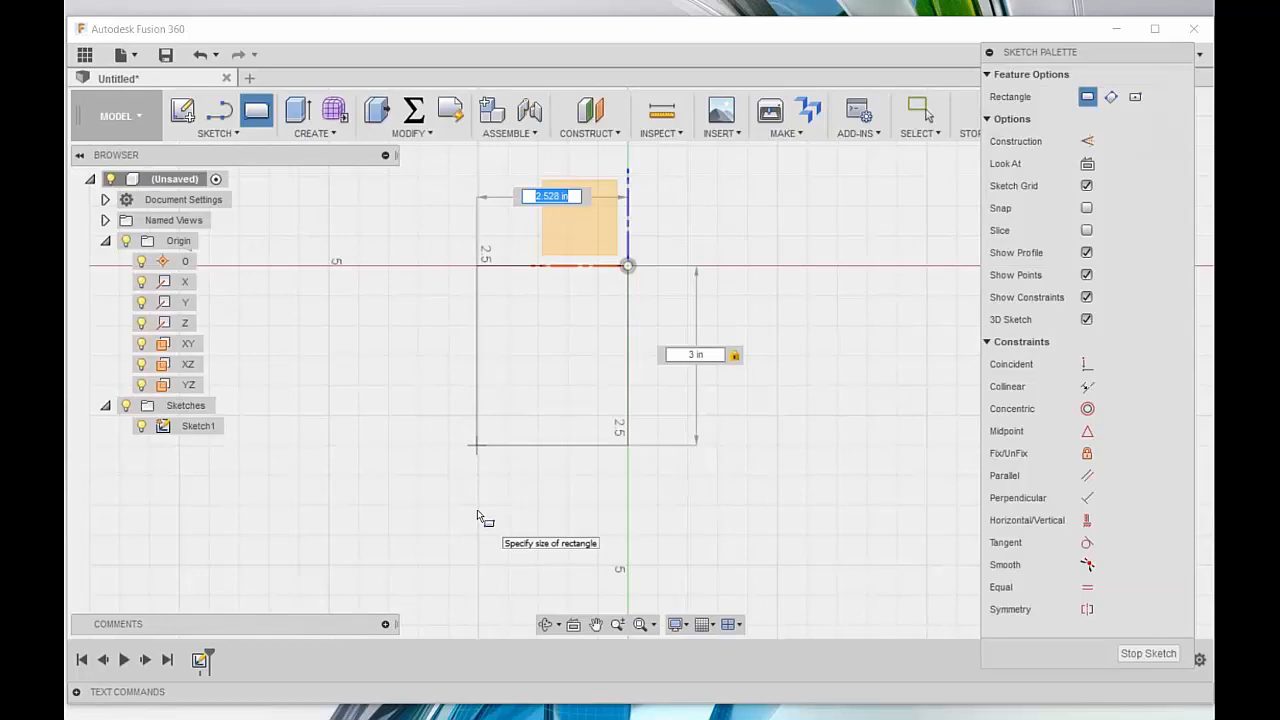
type("1.5")
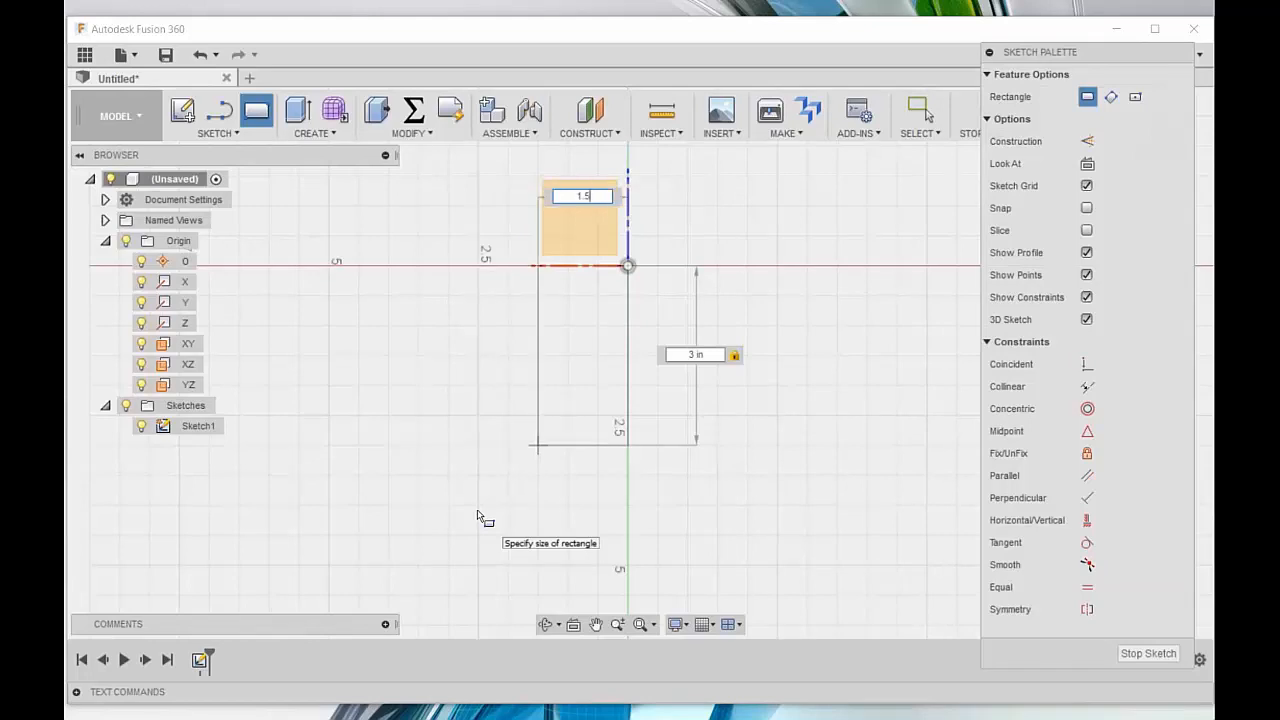
key("Tab")
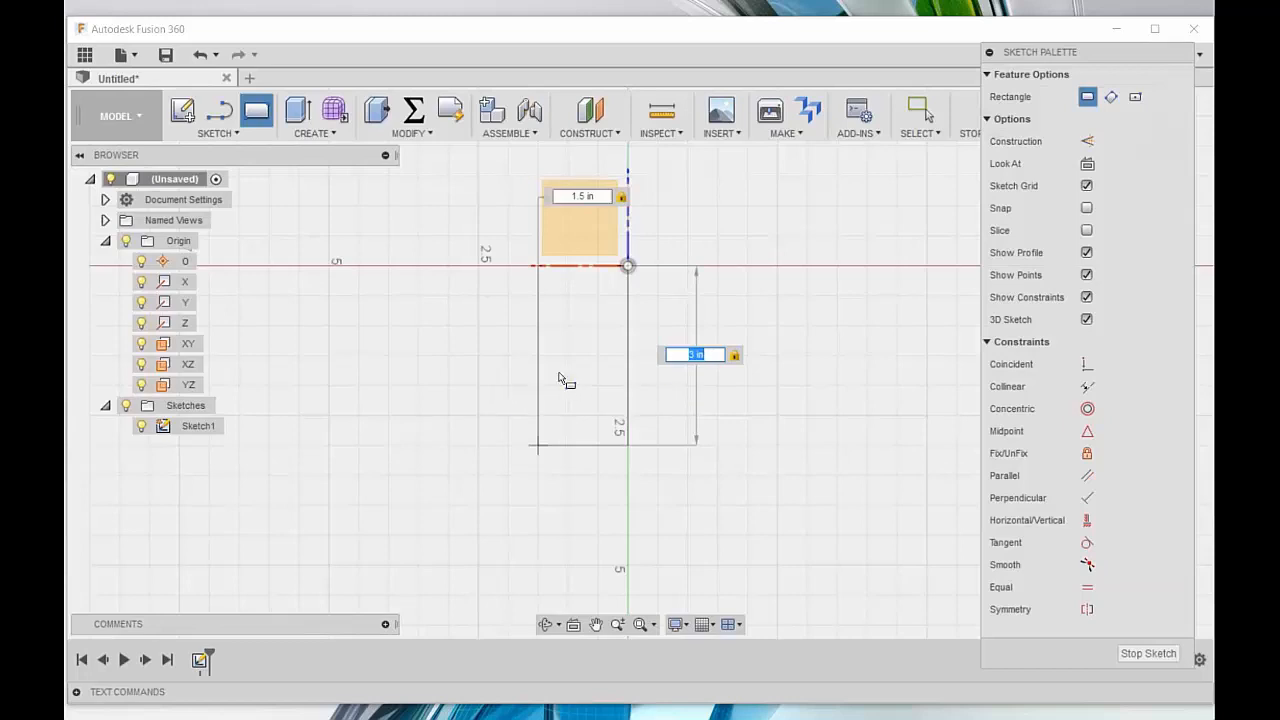
key("Return")
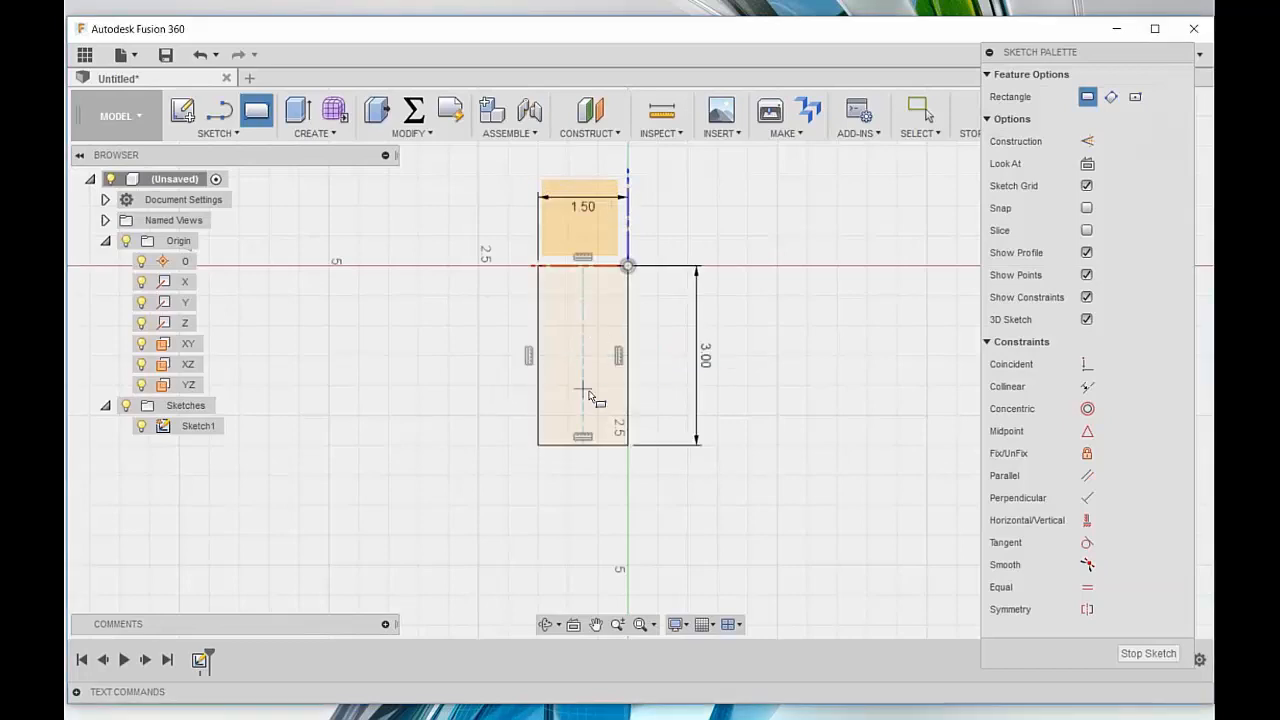
Step: Move the 1.50 and 3.00 dimensions closer to the rectangle, and check that its interior selects as a closed profile
scroll(592, 400, "up", 2)
scroll(604, 460, "down", 2)
scroll(604, 393, "up", 1)
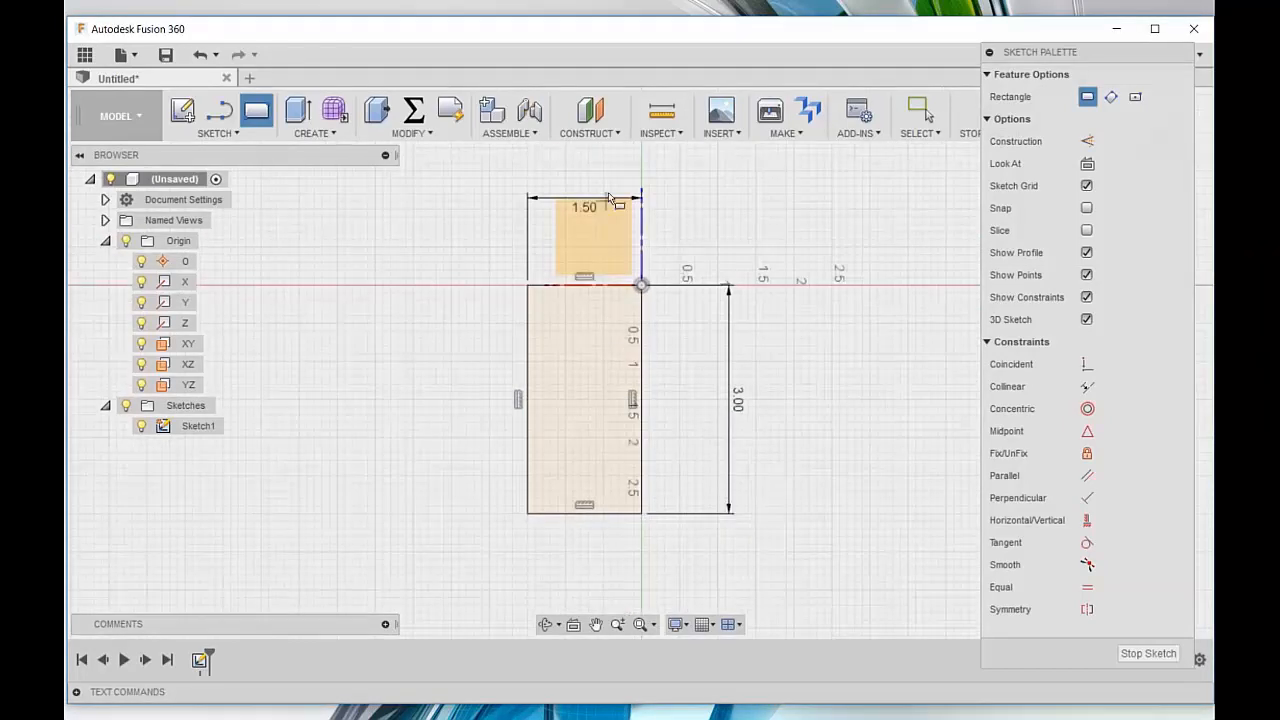
key("Escape")
left_click_drag(594, 201, 586, 262)
left_click_drag(743, 410, 687, 408)
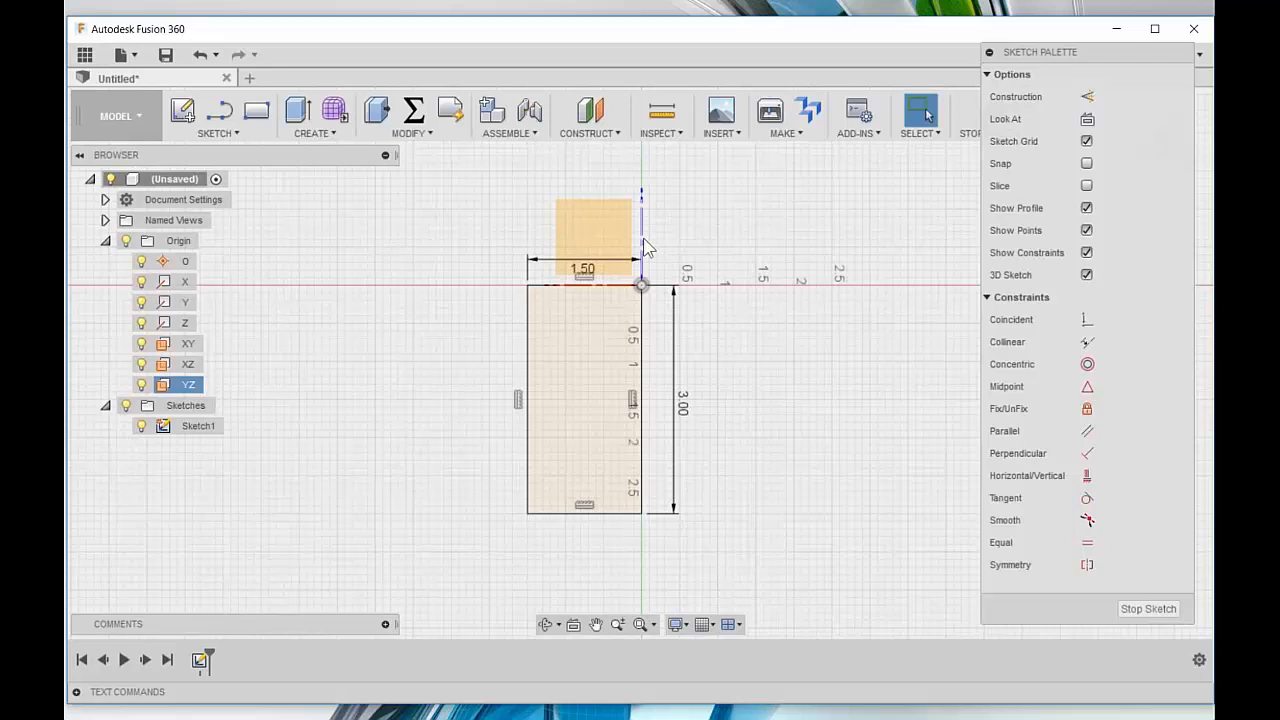
scroll(626, 400, "up", 1)
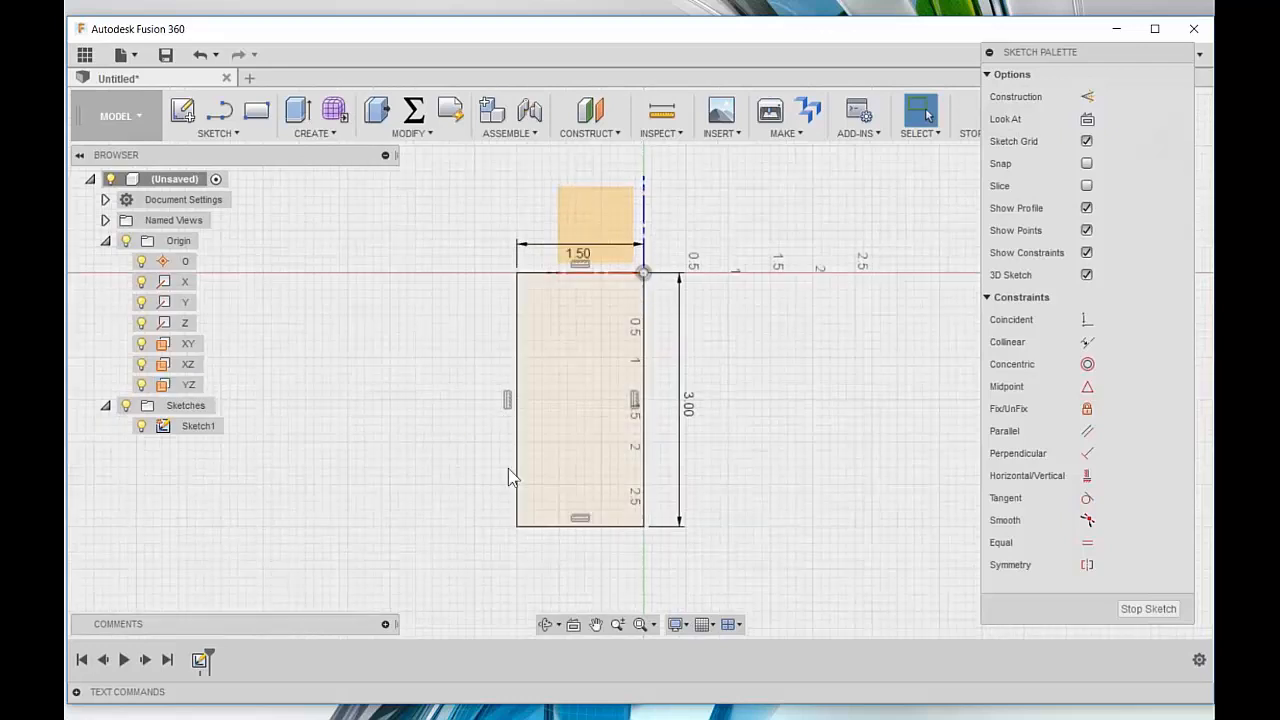
left_click(570, 455)
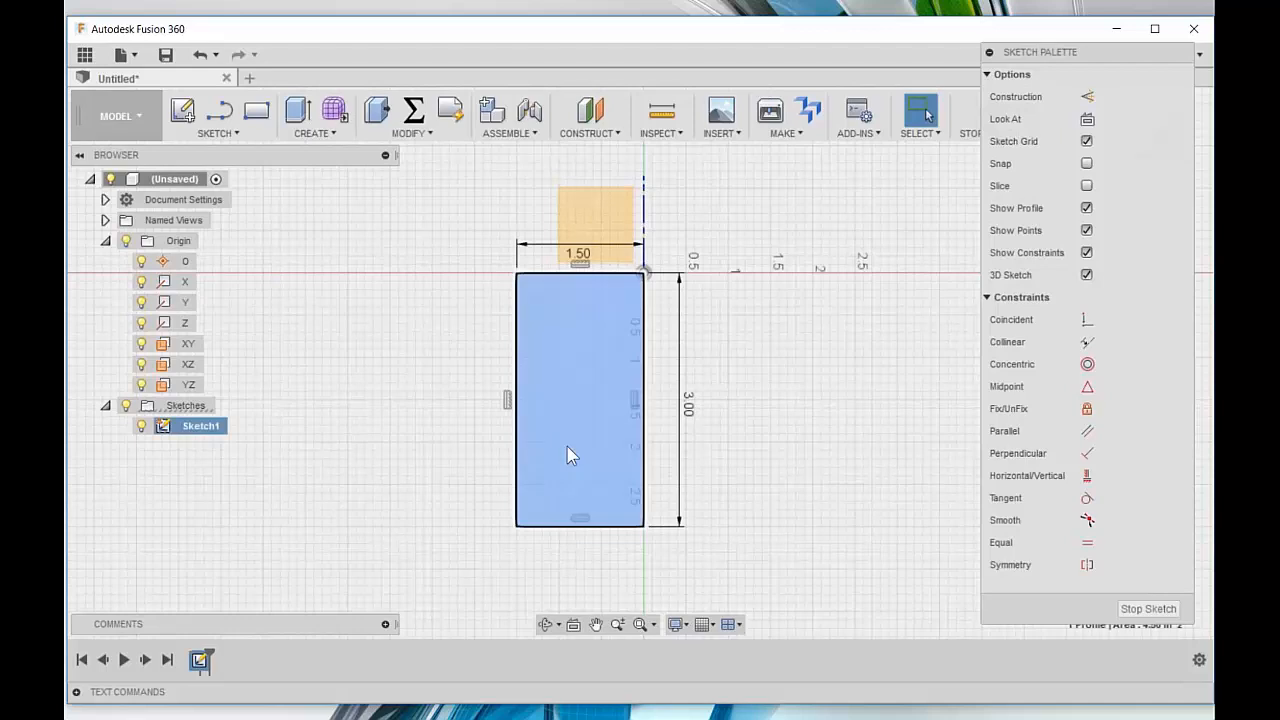
left_click(448, 475)
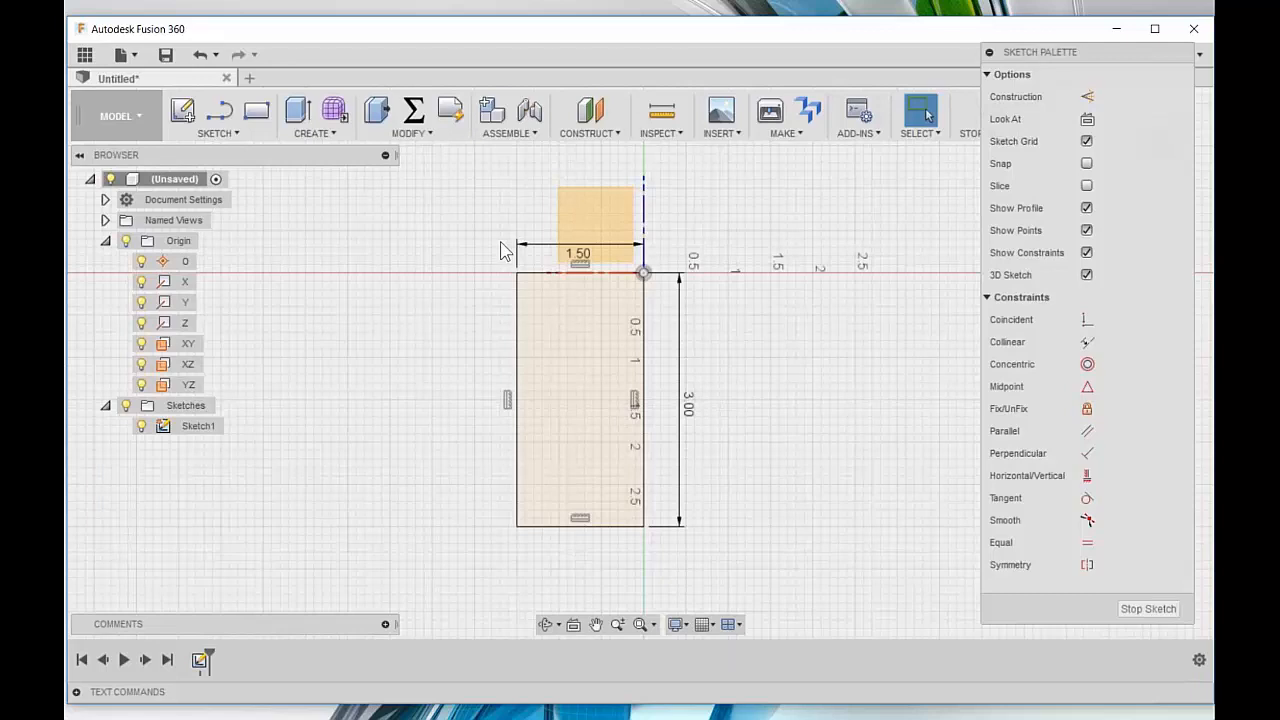
Step: Try slanting the rectangle's left edge by deleting its vertical constraint and moving its lower corner inward, and undo it
scroll(589, 462, "up", 1)
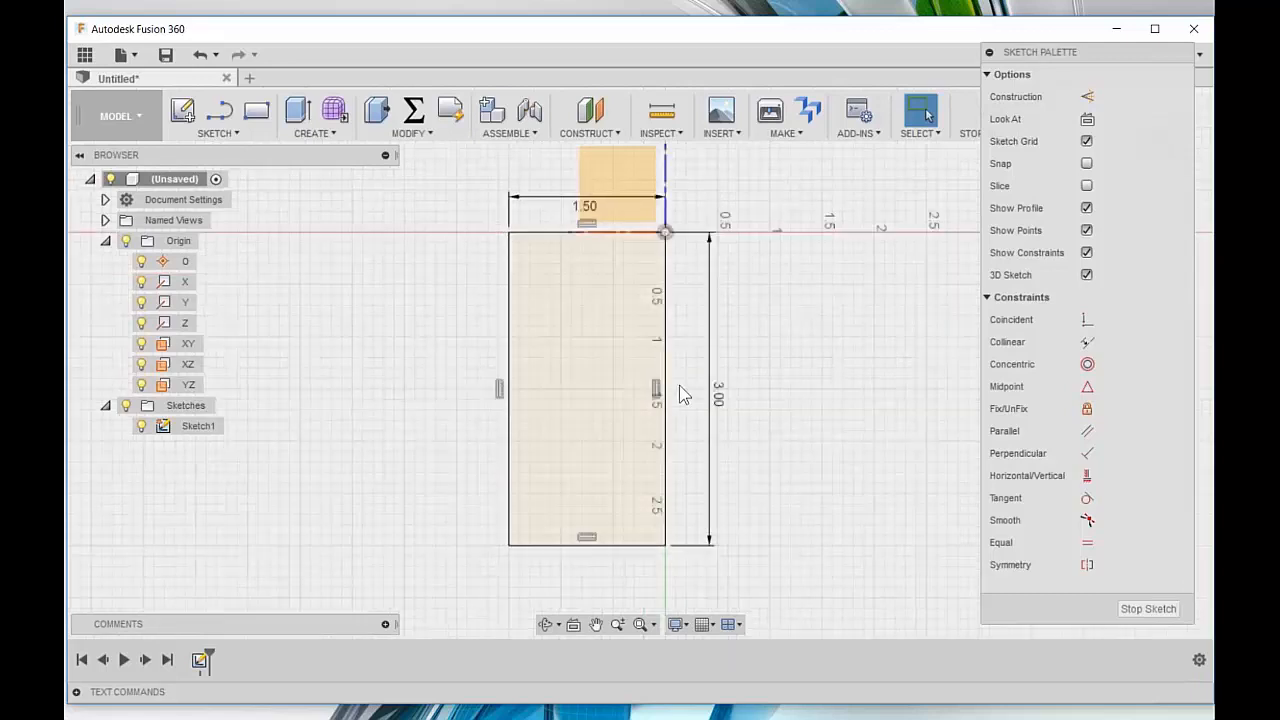
left_click(500, 390)
key("Delete")
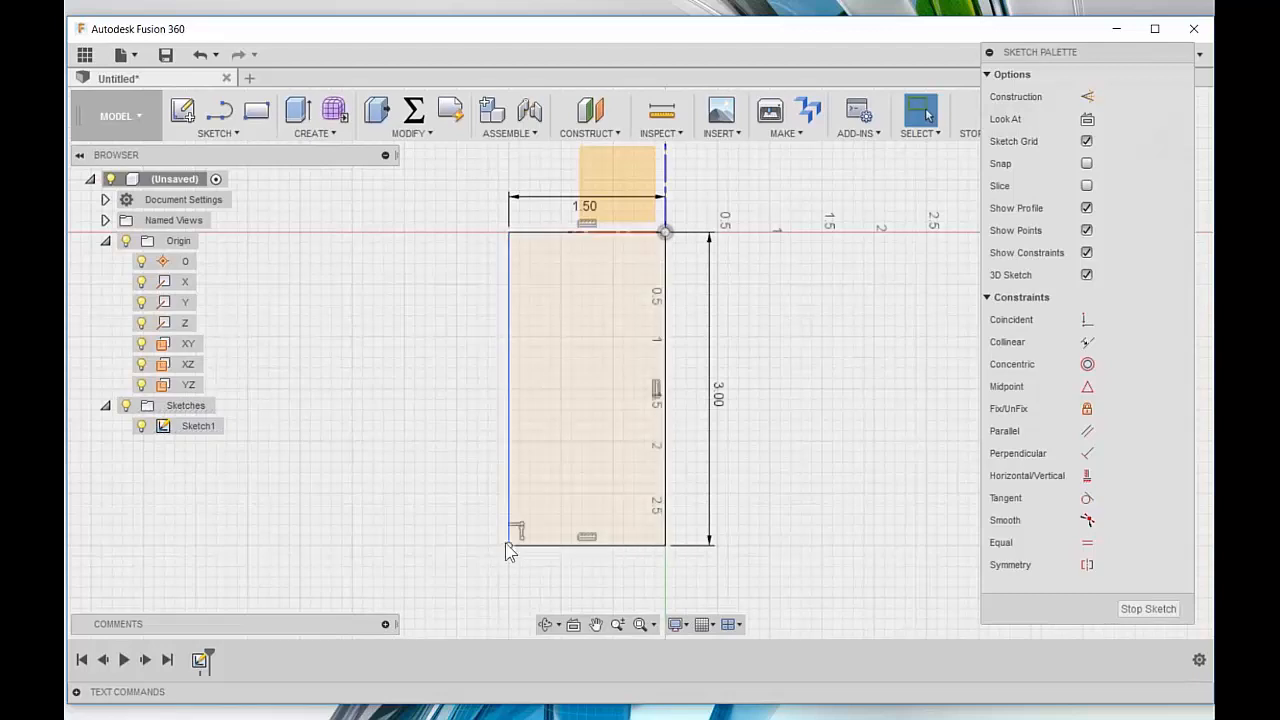
mouse_move(508, 546)
left_mouse_down()
mouse_move(457, 535)
mouse_move(529, 541)
left_mouse_up()
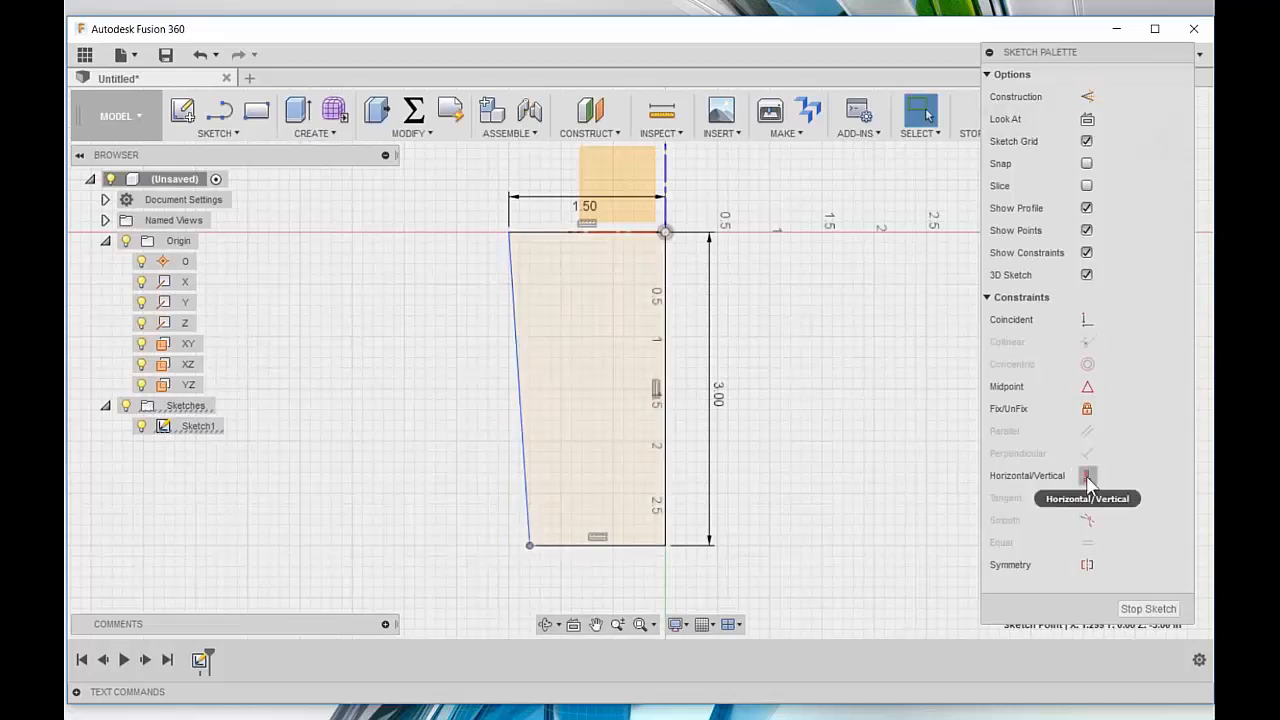
left_click(527, 502)
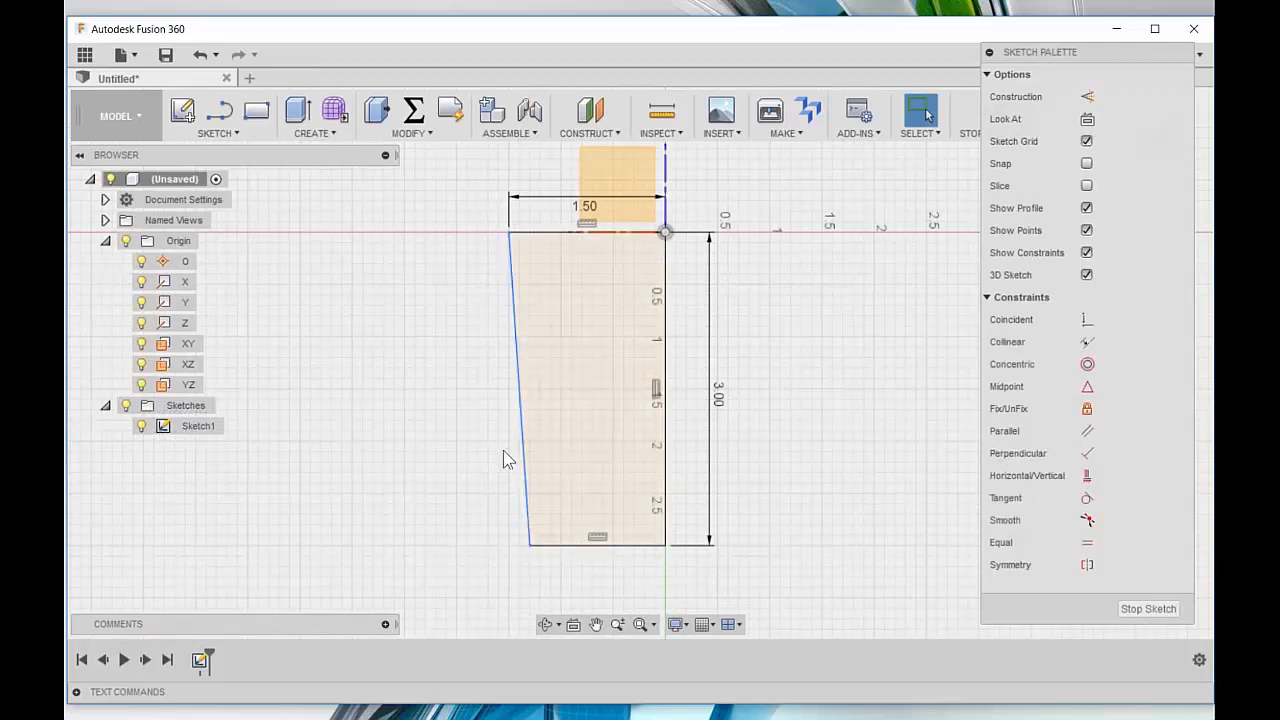
left_click(200, 56)
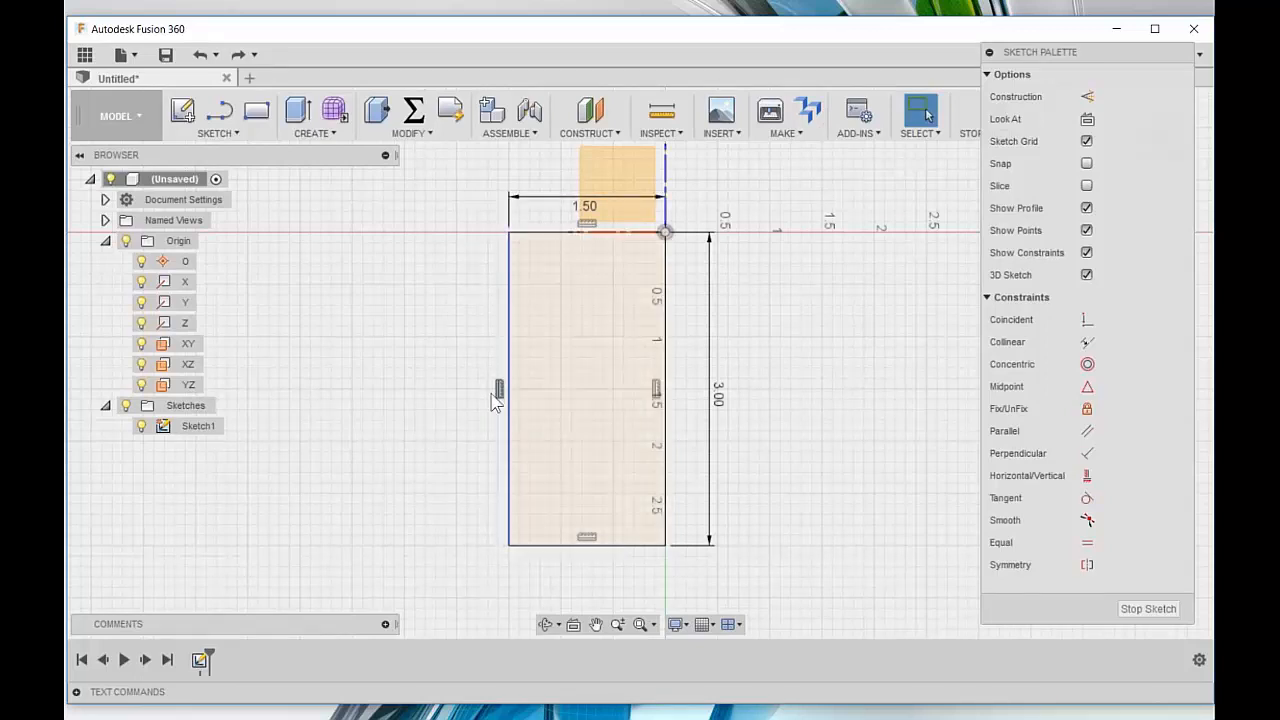
Step: Move the Sketch Palette clear of the view cube and set an isometric view showing the rectangle and the Z axis
scroll(492, 402, "down", 2)
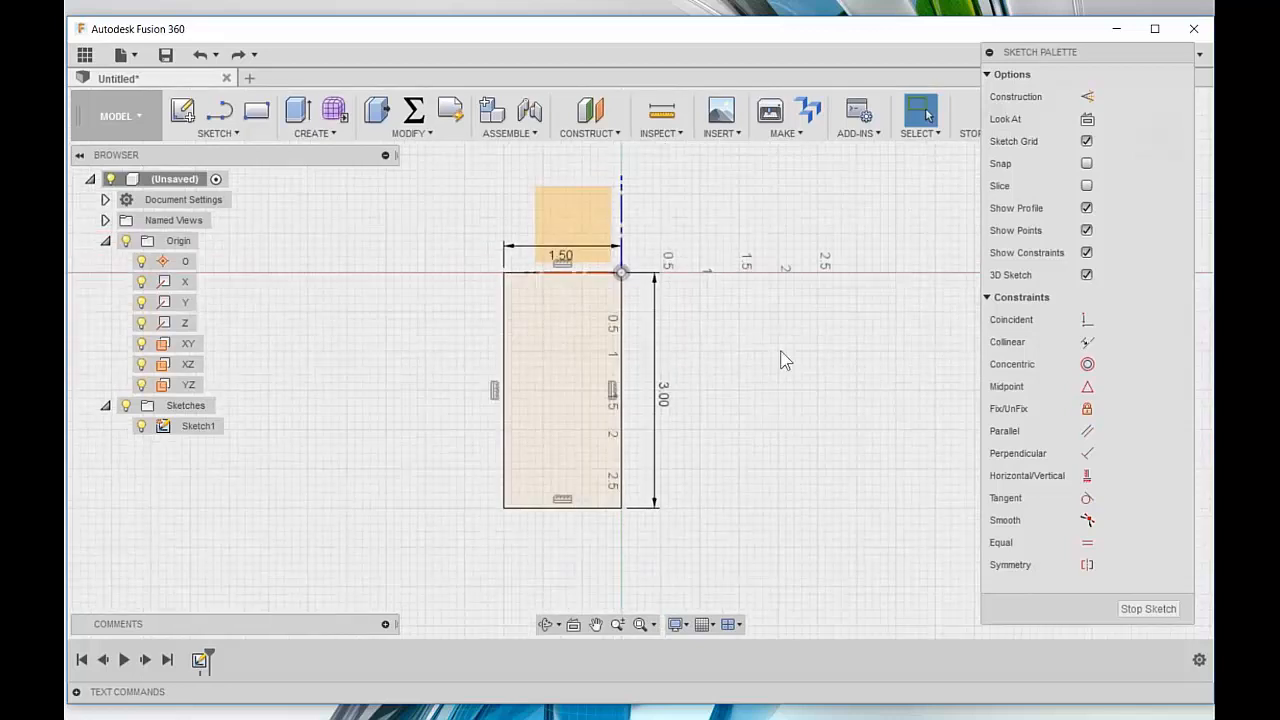
mouse_move(780, 356)
middle_mouse_down("shift")
mouse_move(780, 329)
mouse_move(1045, 138)
middle_mouse_up("shift")
left_click_drag(1096, 51, 1091, 300)
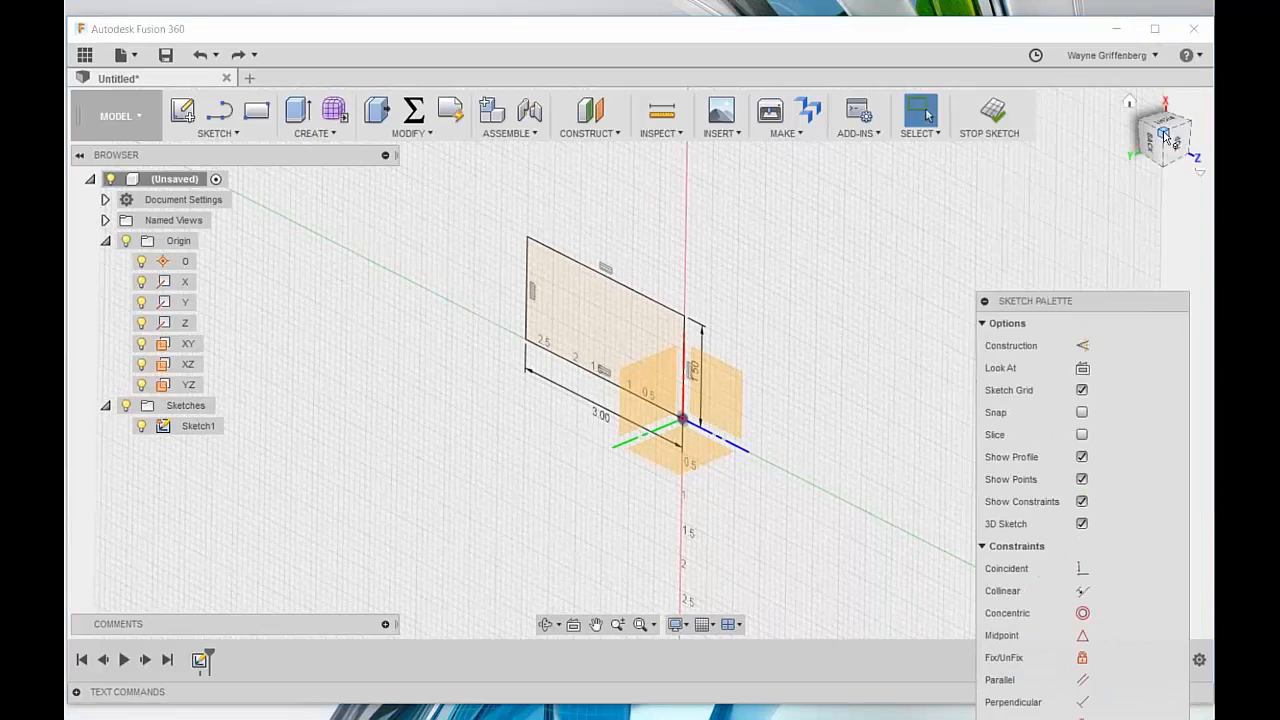
left_click(1172, 140)
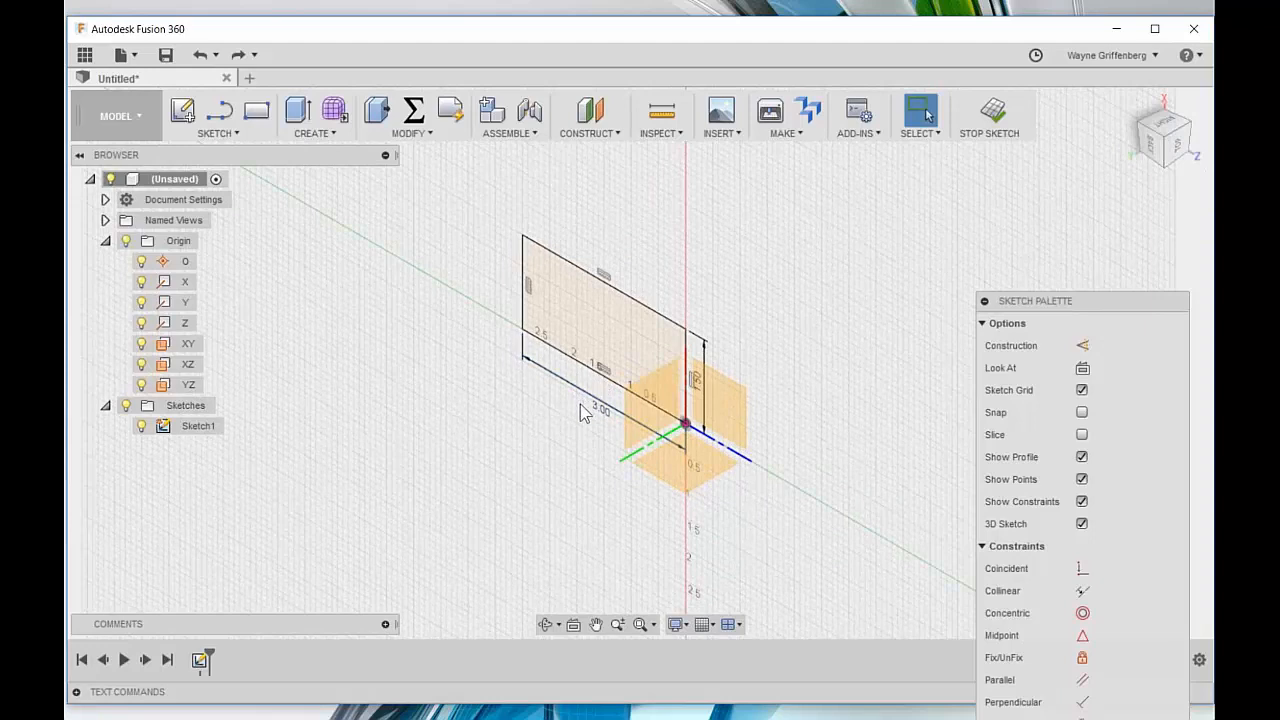
scroll(586, 398, "up", 2)
scroll(590, 363, "up", 1)
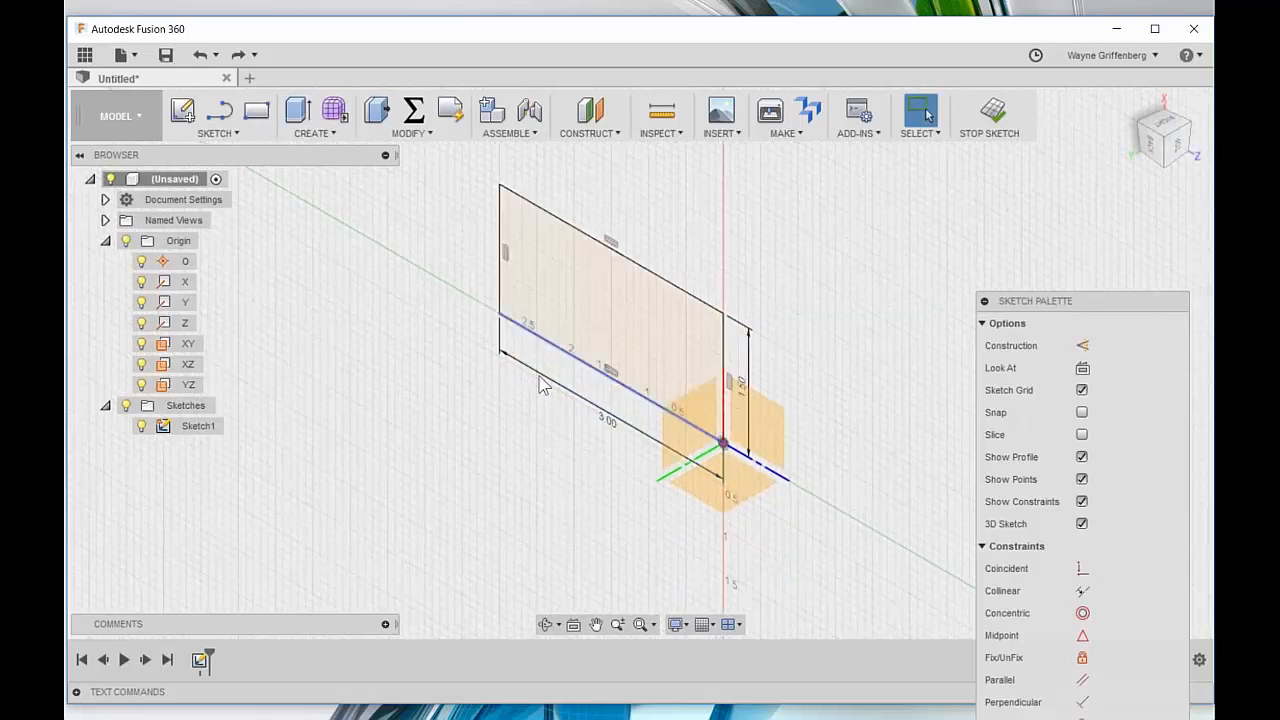
left_click(787, 488)
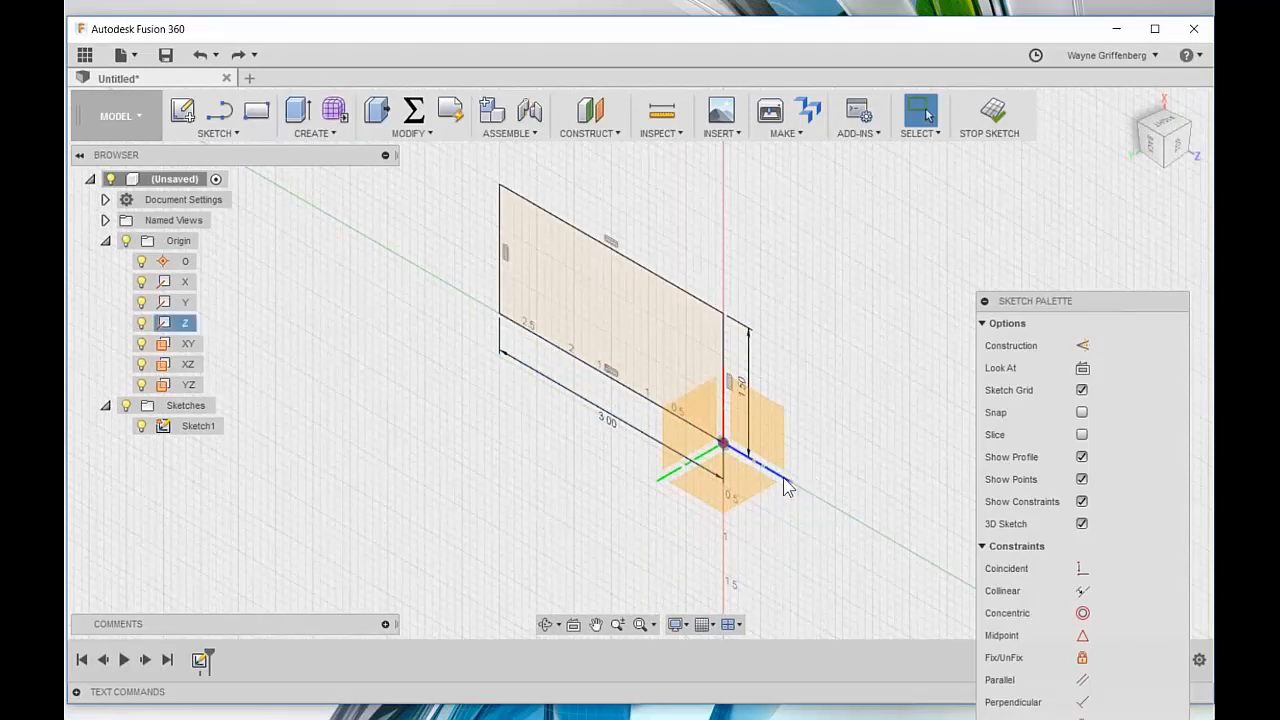
Step: Revolve the rectangle profile 360 degrees about the Z axis, one side, as a new body
left_click(309, 135)
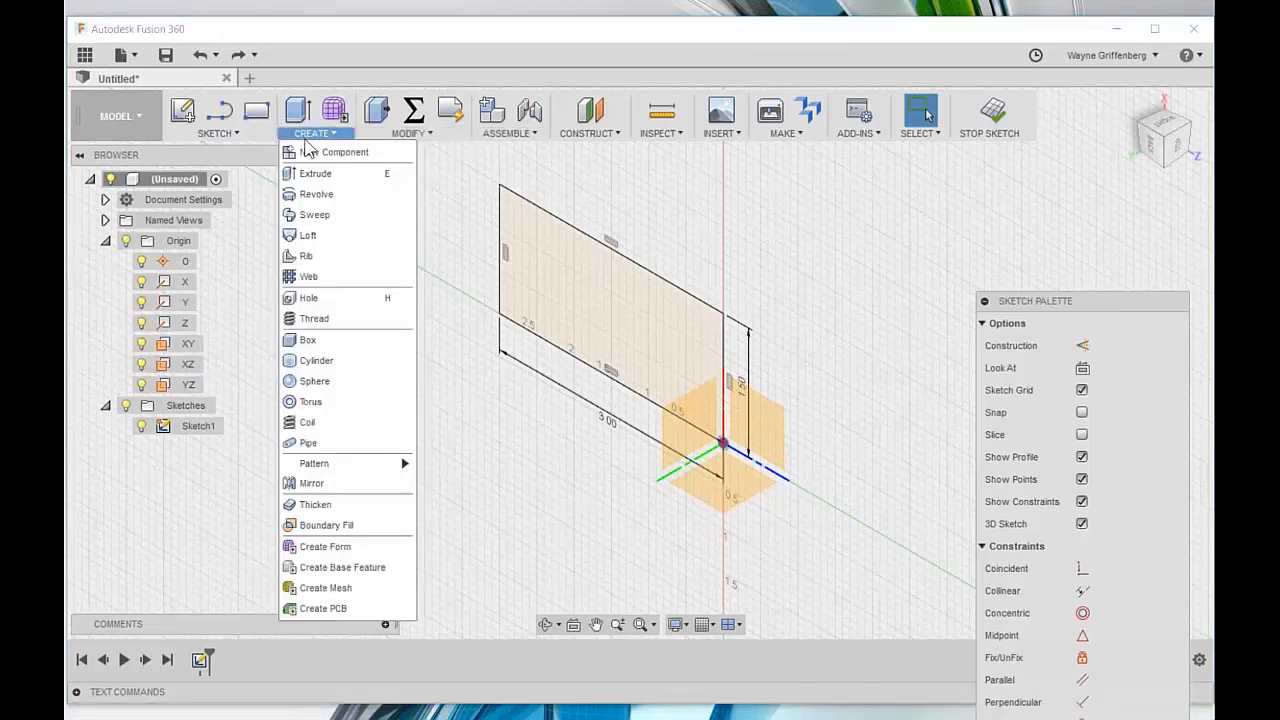
left_click(309, 196)
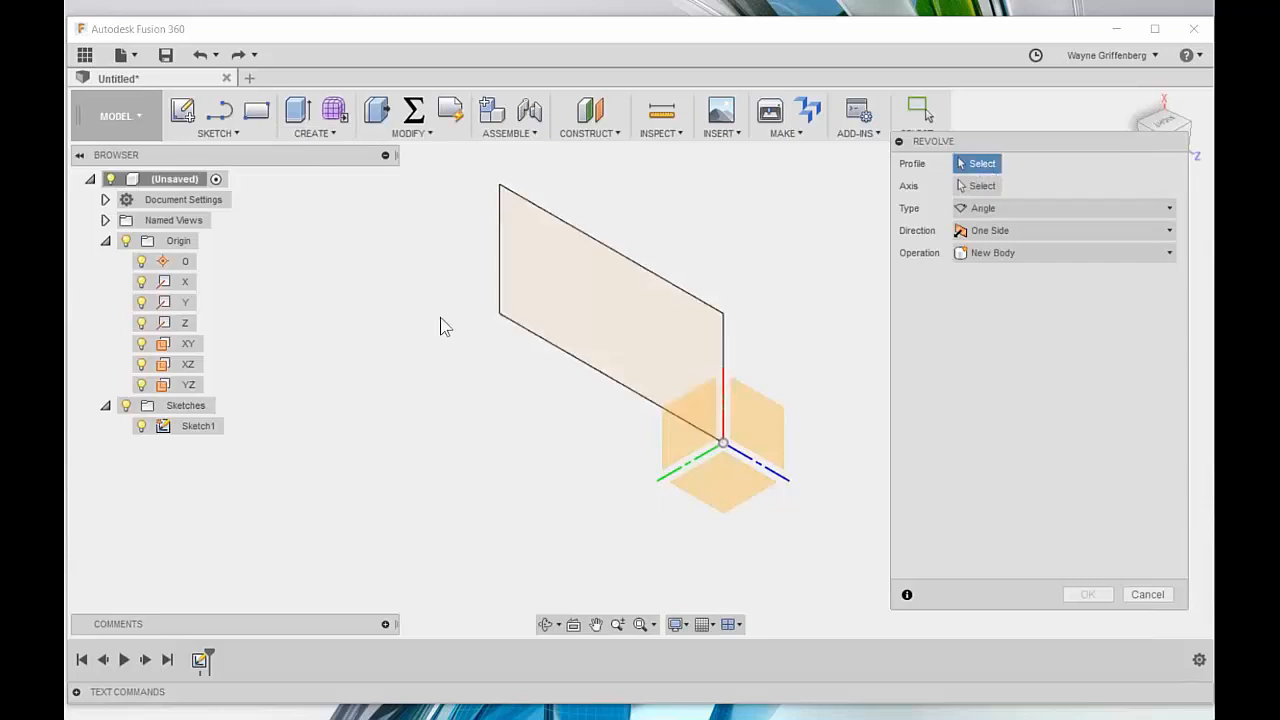
left_click(602, 310)
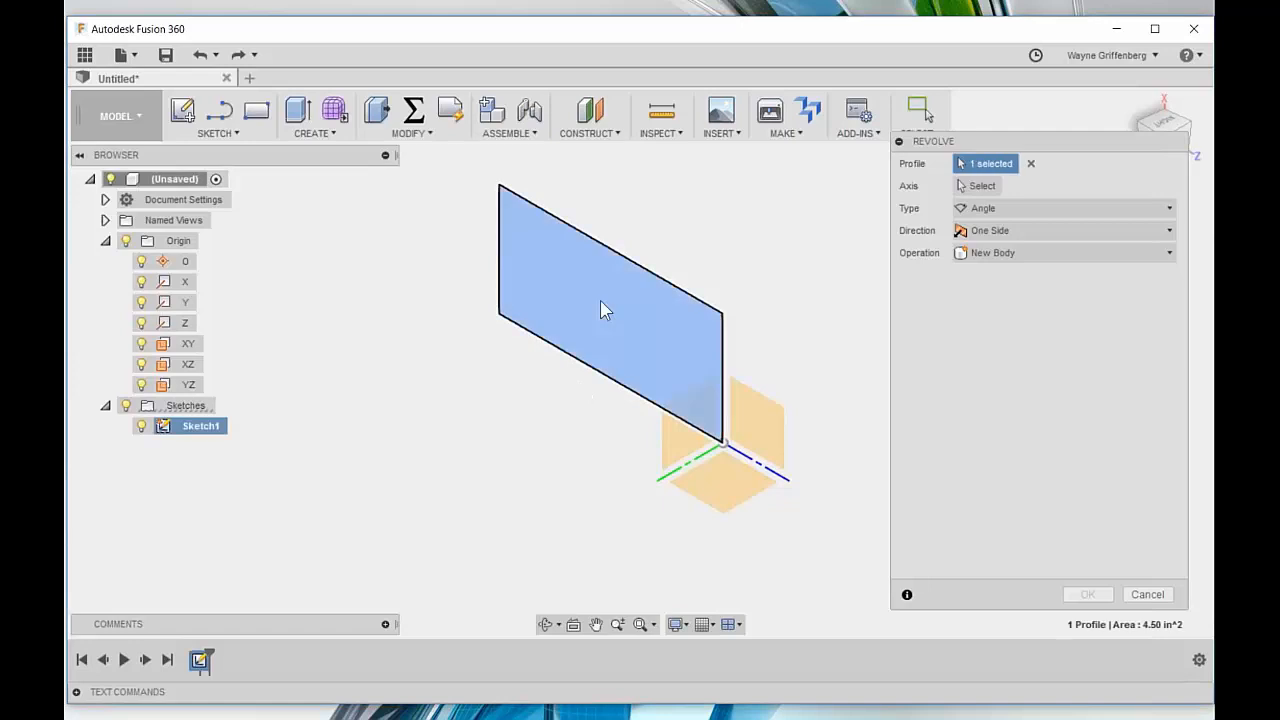
left_click(980, 187)
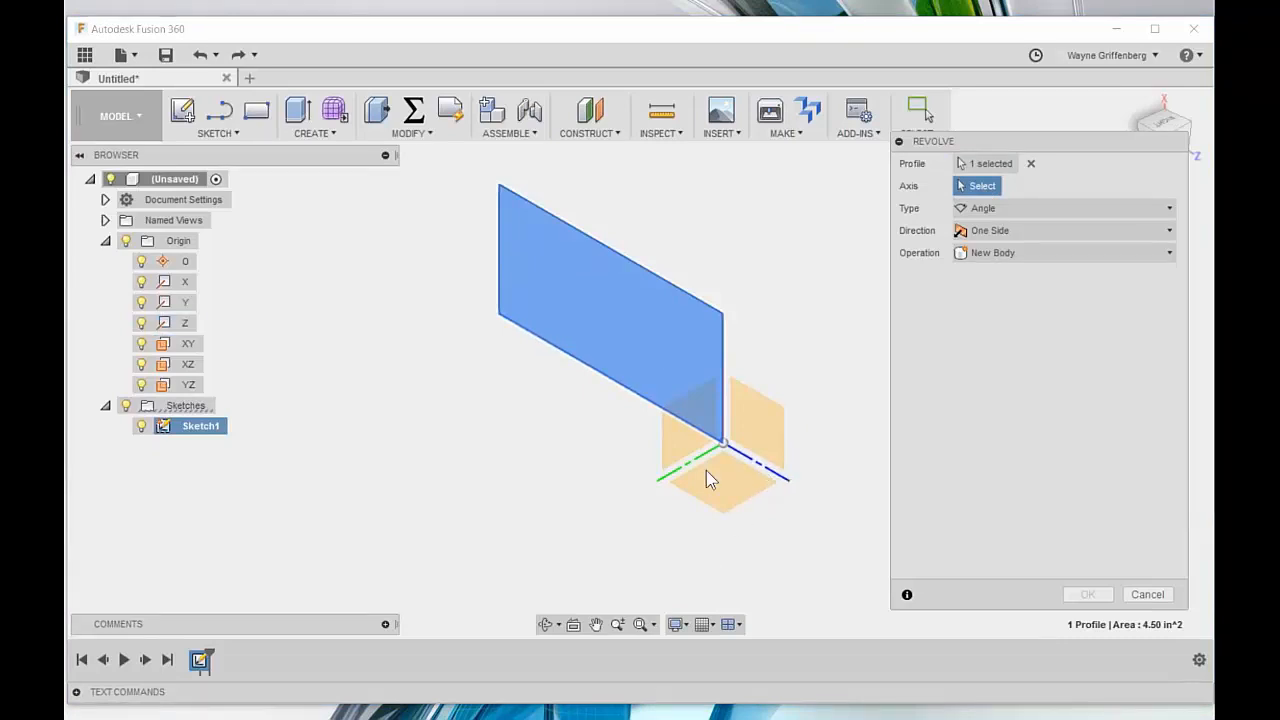
left_click(763, 473)
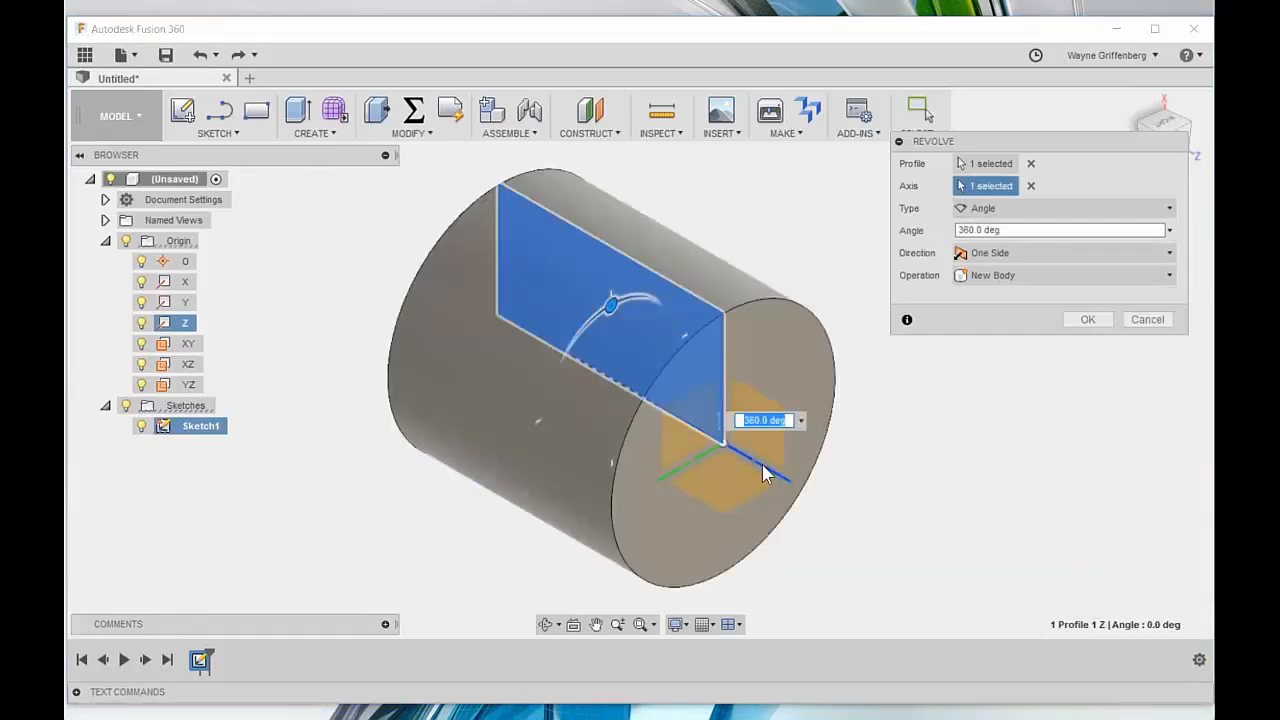
left_click(1055, 276)
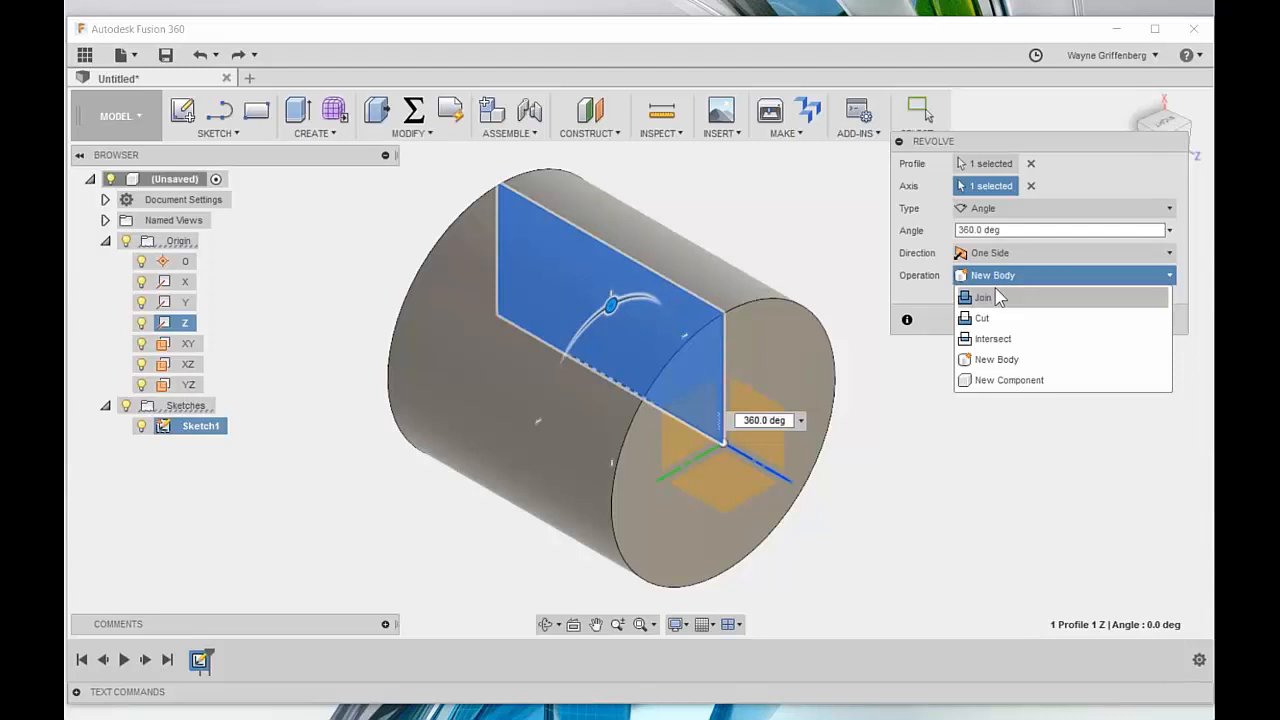
left_click(924, 300)
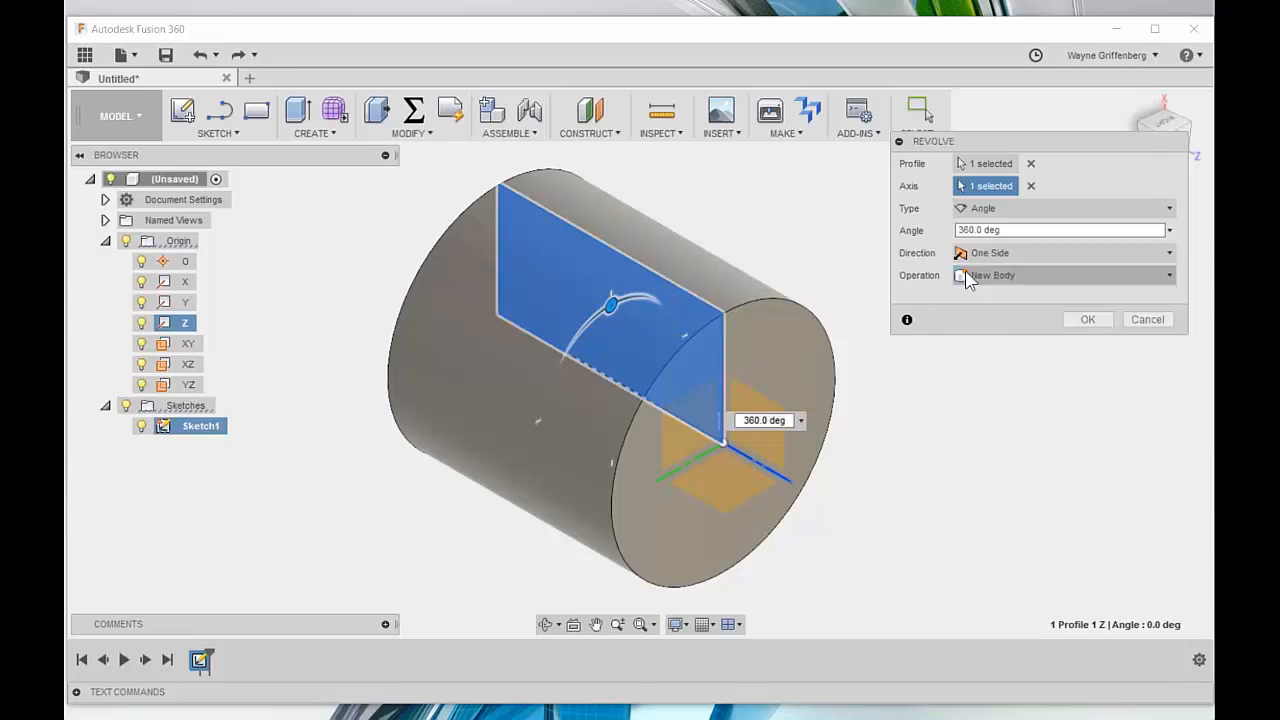
left_click(1088, 322)
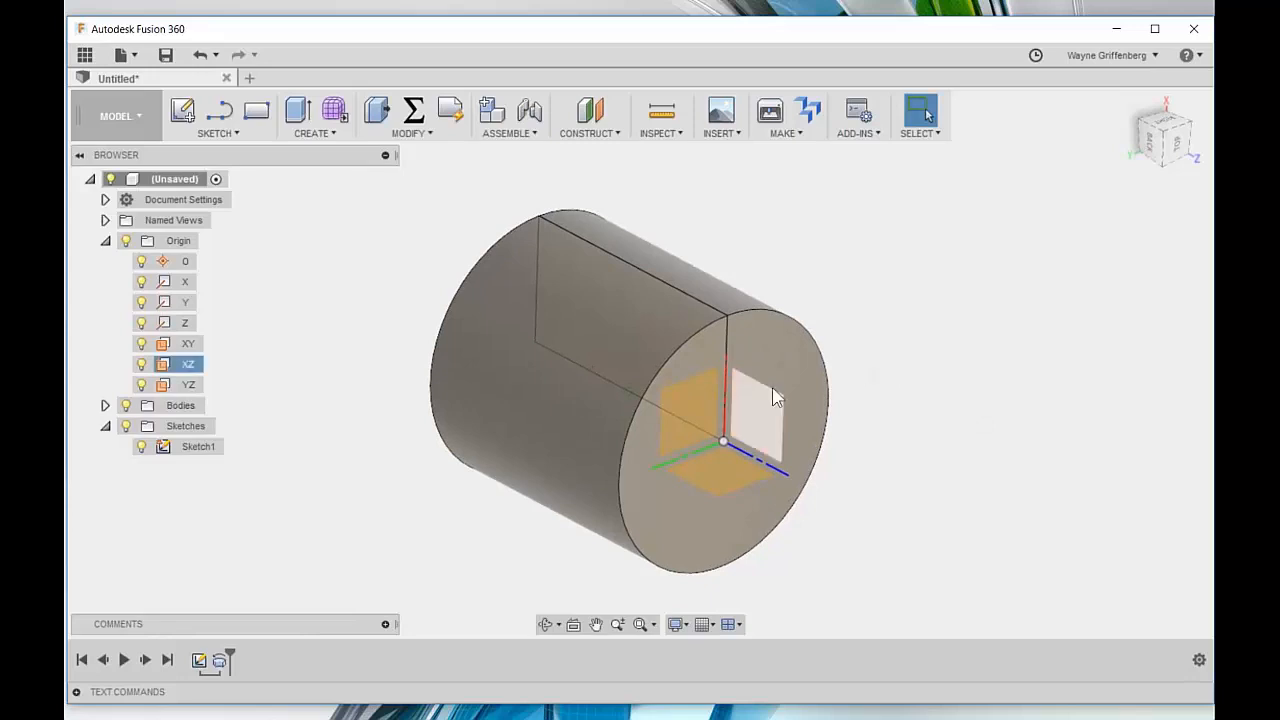
Step: Create a new sketch on the XZ origin plane through the cylinder and reposition the Sketch Palette higher up
left_click(181, 112)
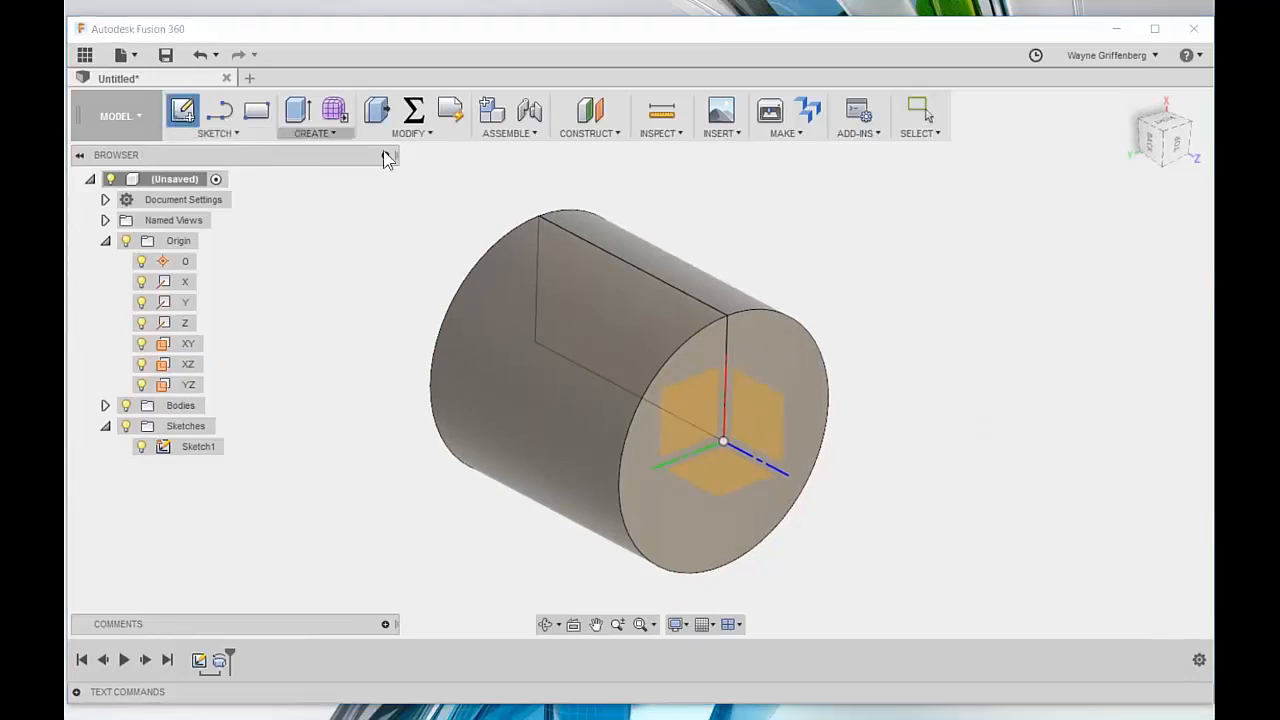
left_click(777, 427)
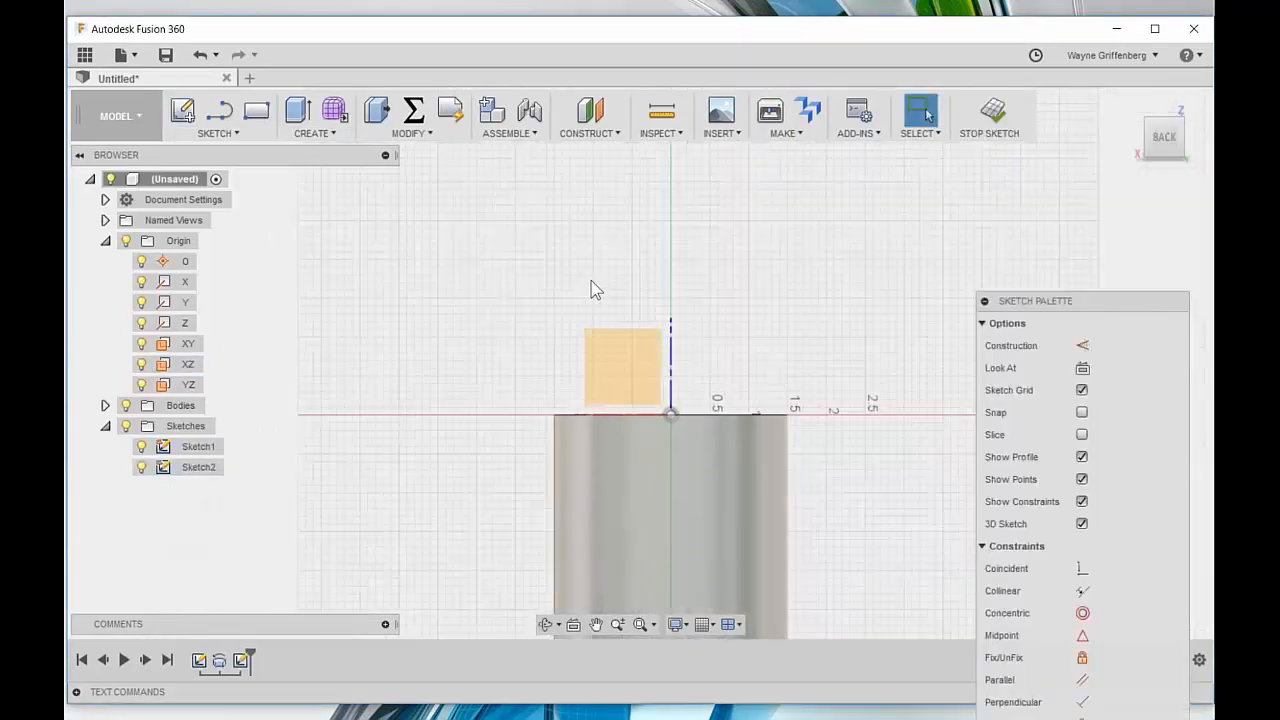
scroll(609, 287, "down", 2)
scroll(615, 565, "up", 2)
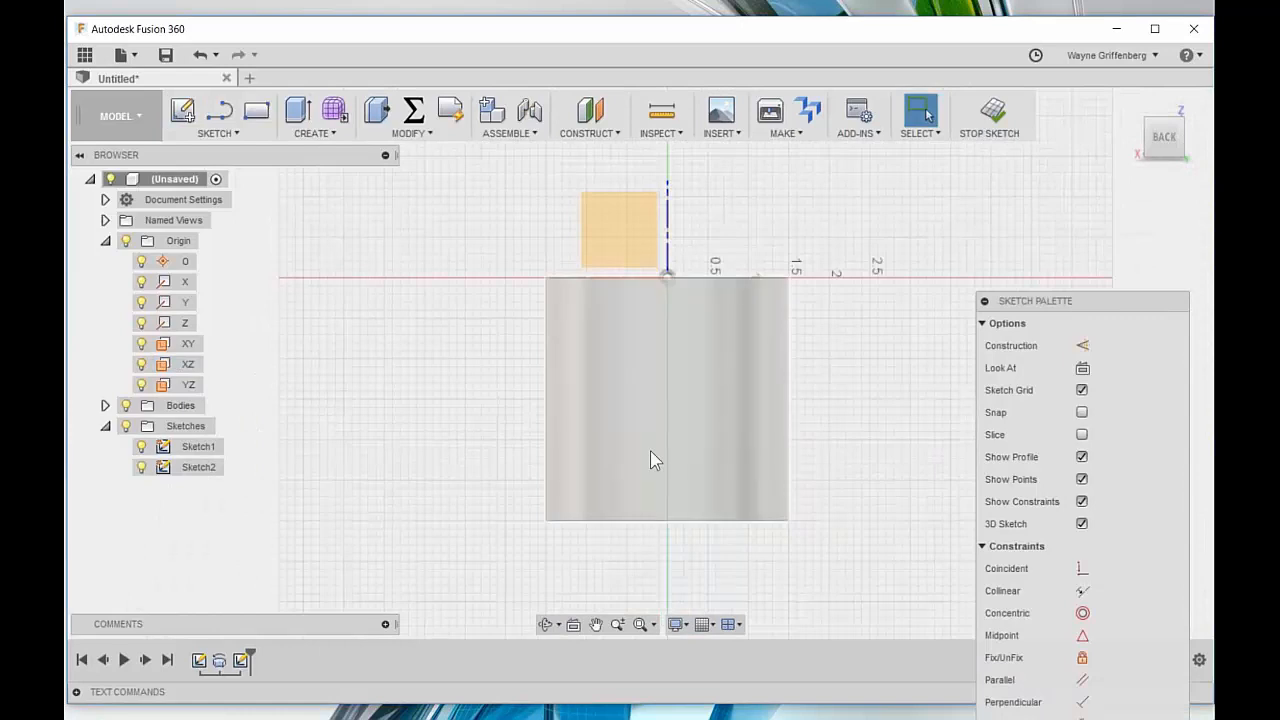
left_click_drag(1092, 301, 1080, 89)
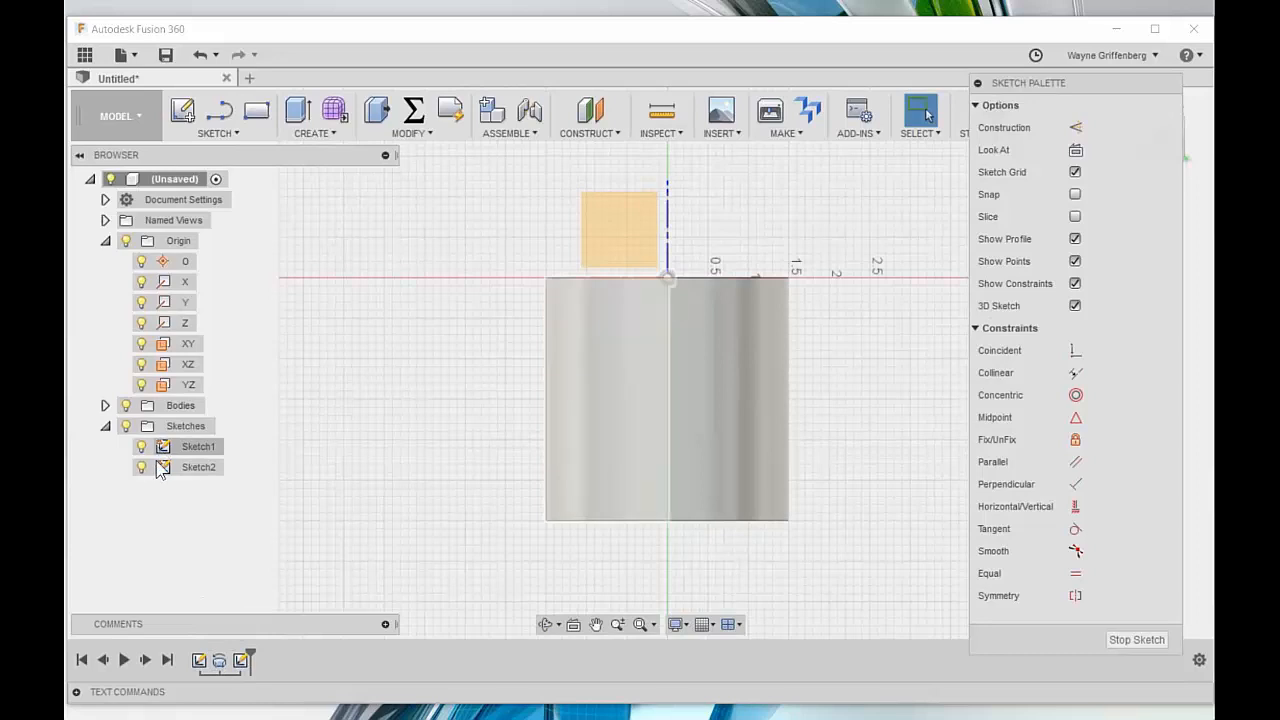
Step: Hide the revolved cylinder body and show the first sketch's rectangle
left_click(105, 406)
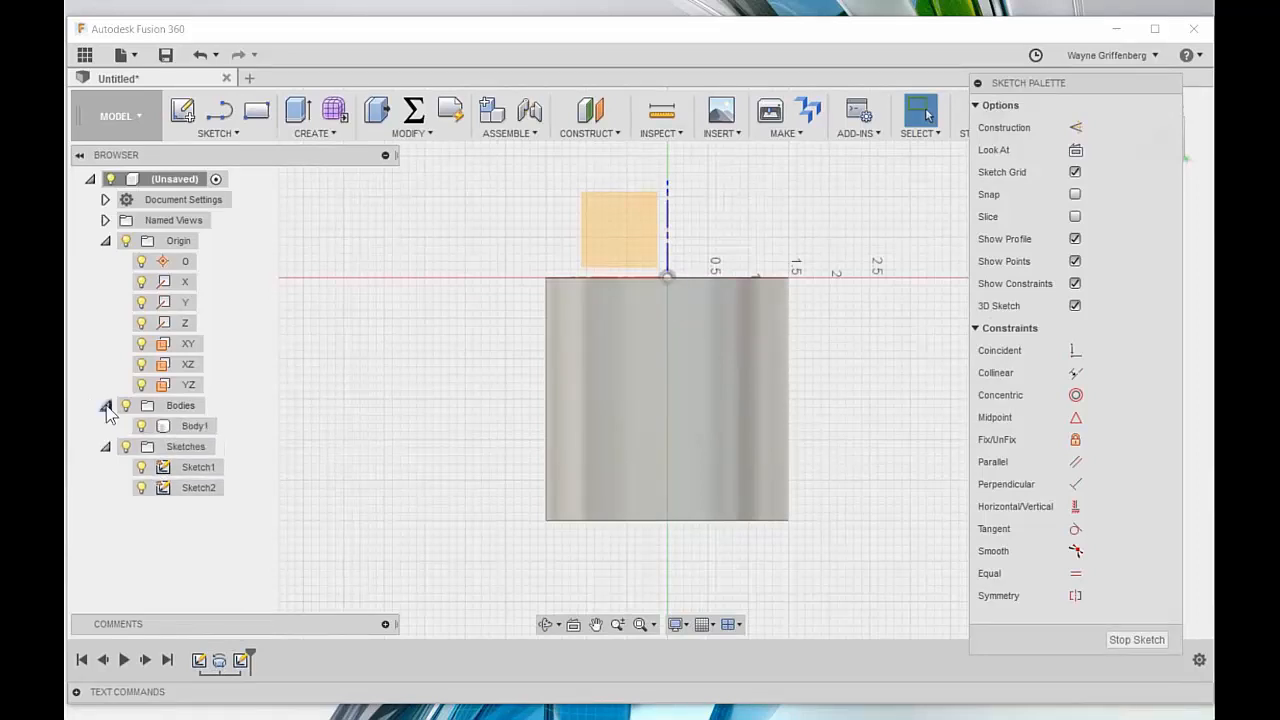
left_click(105, 406)
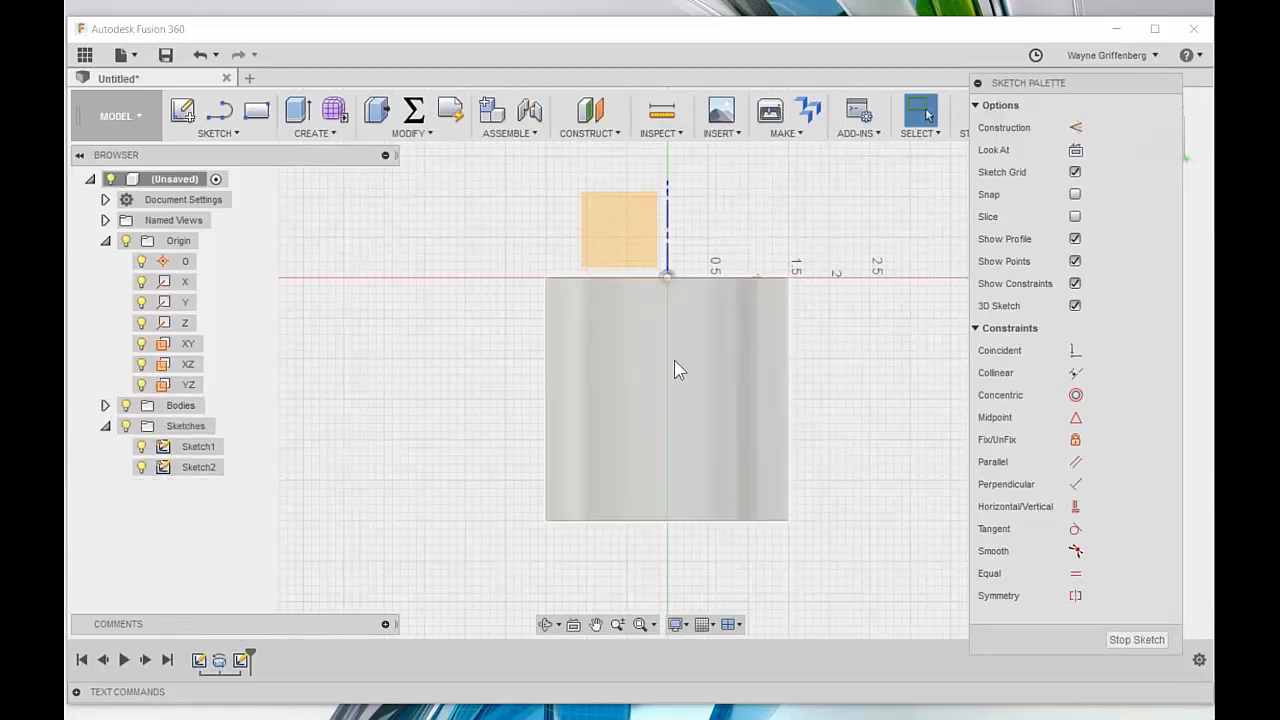
scroll(604, 402, "up", 2)
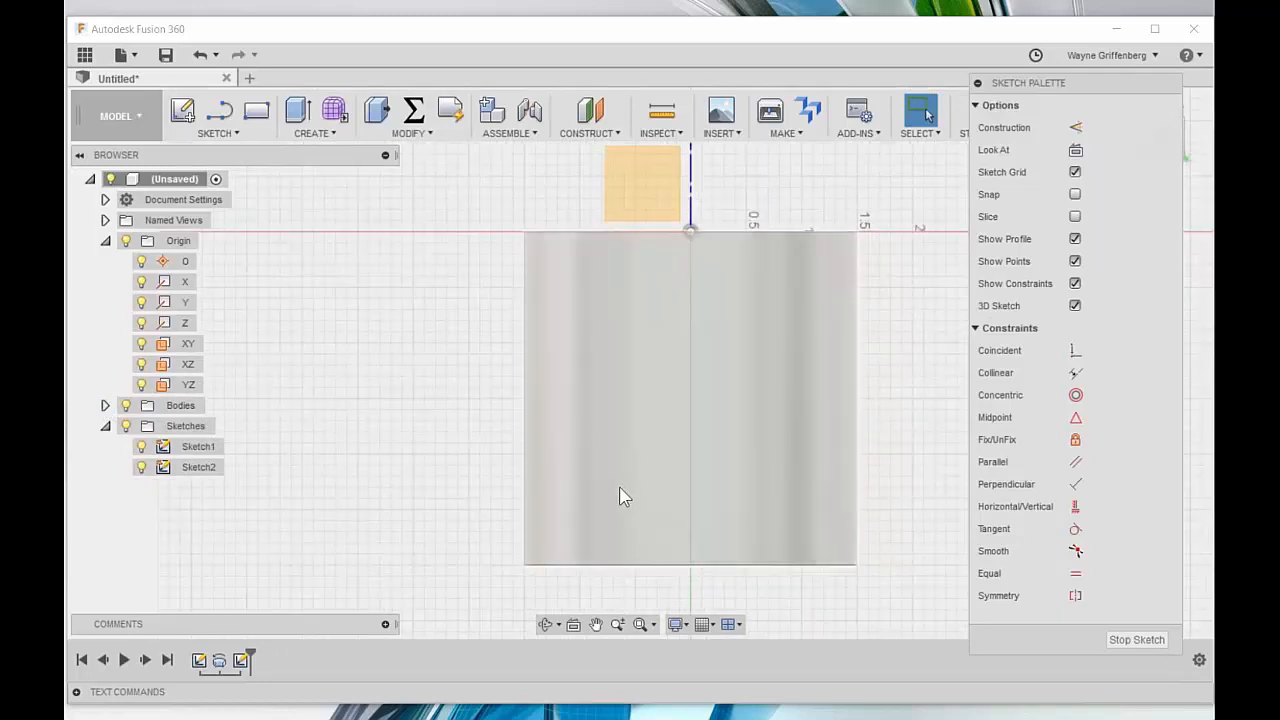
left_click(580, 504)
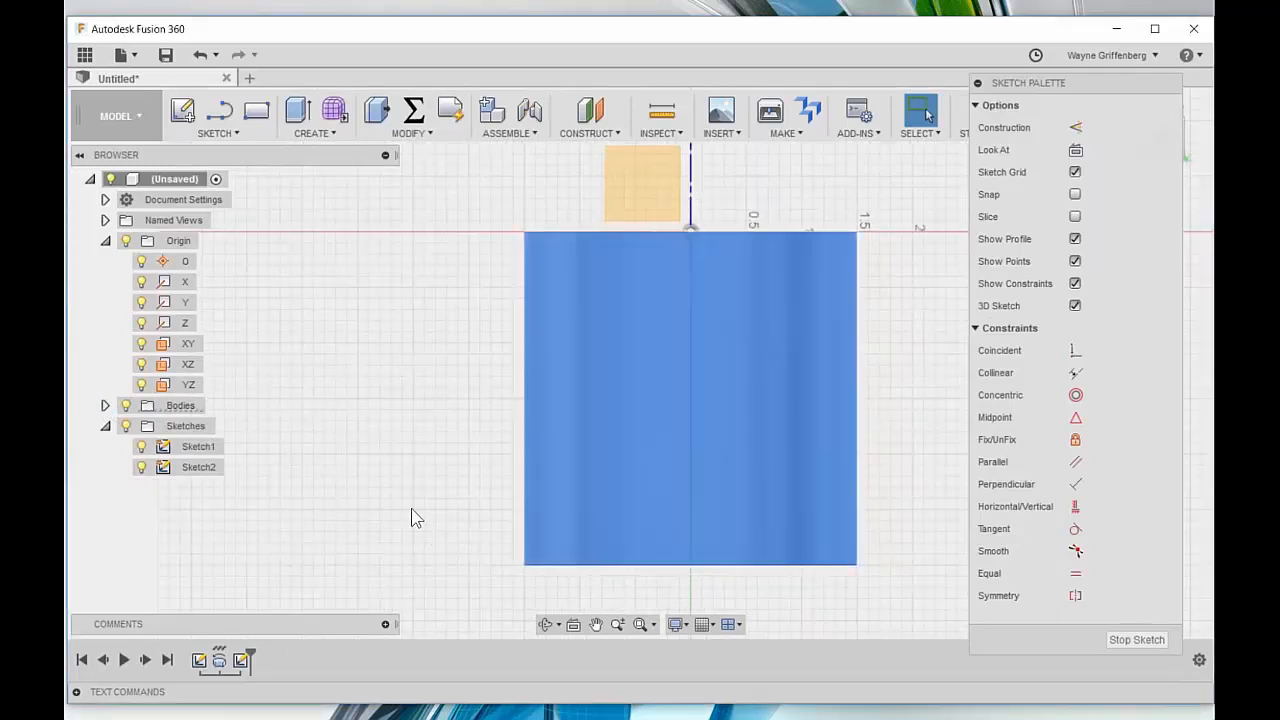
left_click(105, 405)
left_click(141, 426)
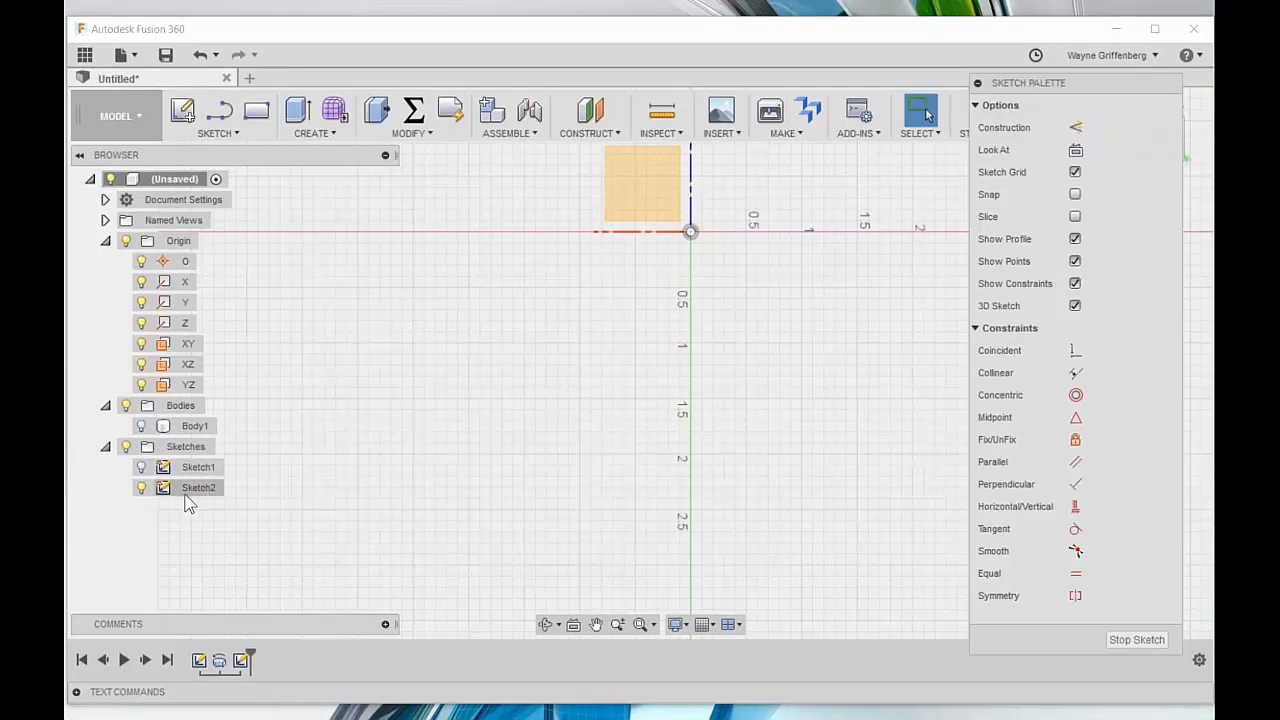
left_click(138, 473)
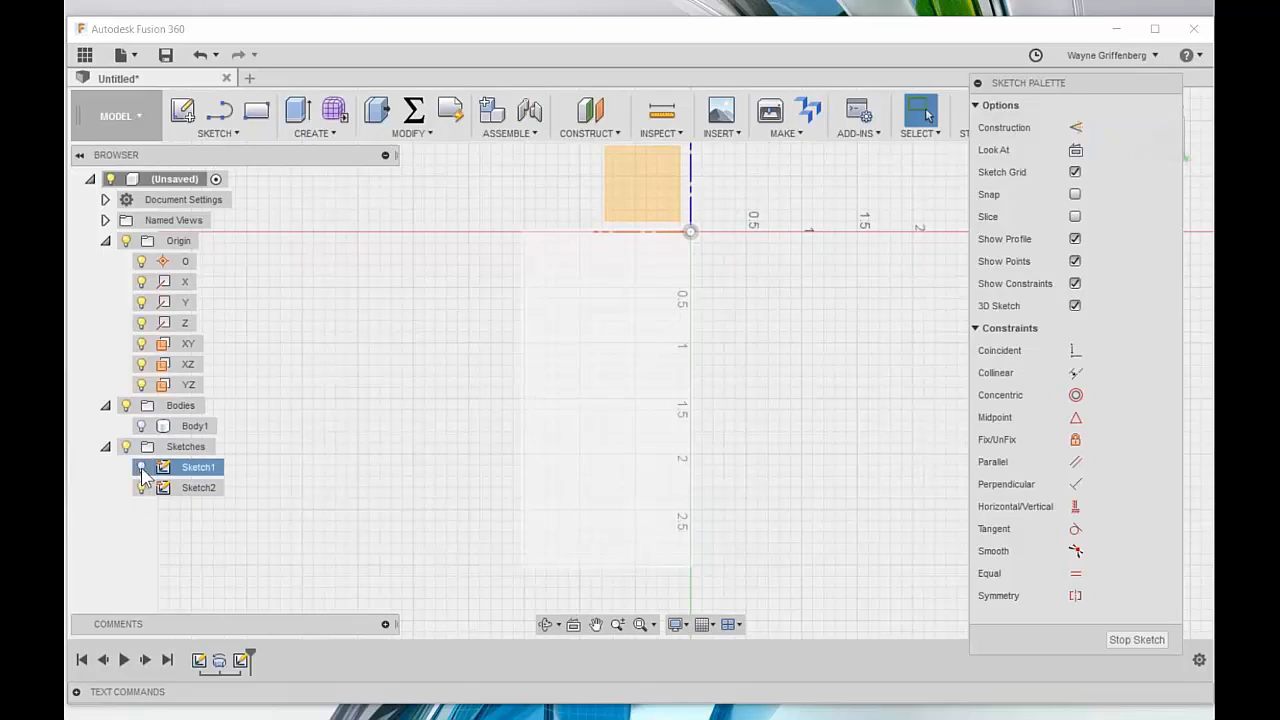
left_click(141, 467)
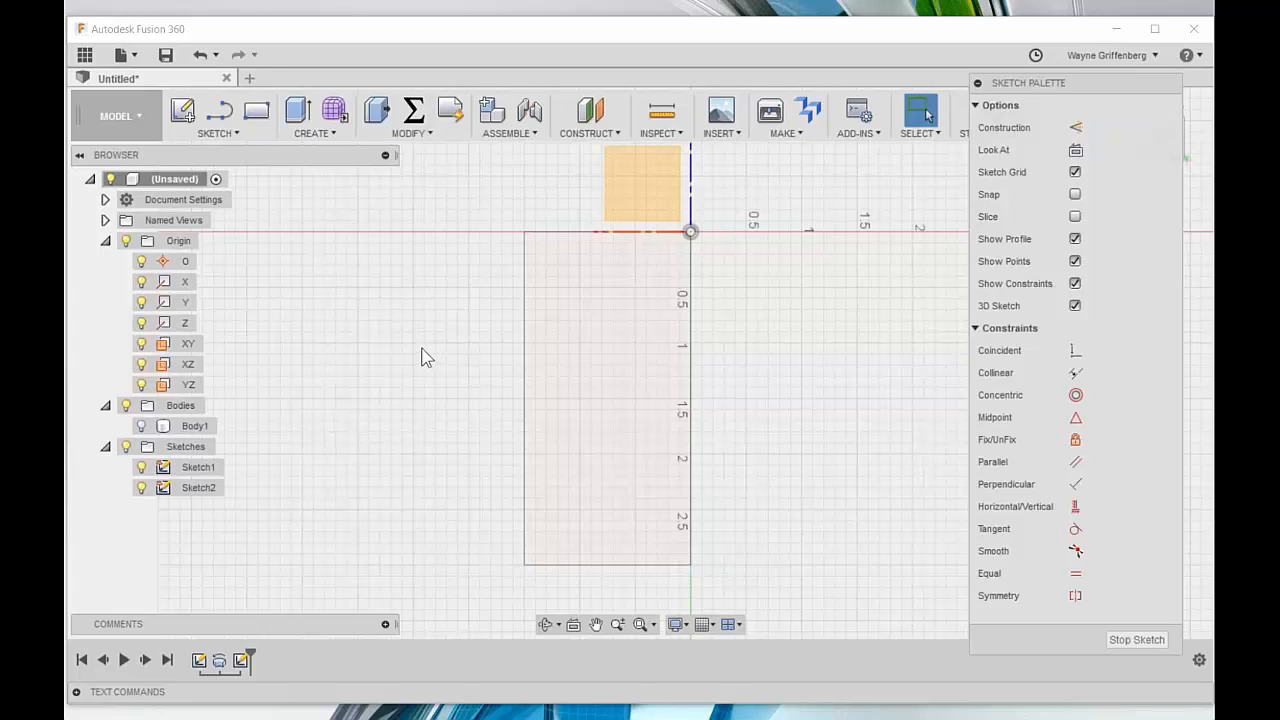
Step: Project all four edges of the first sketch's rectangle into the active sketch
left_click(236, 134)
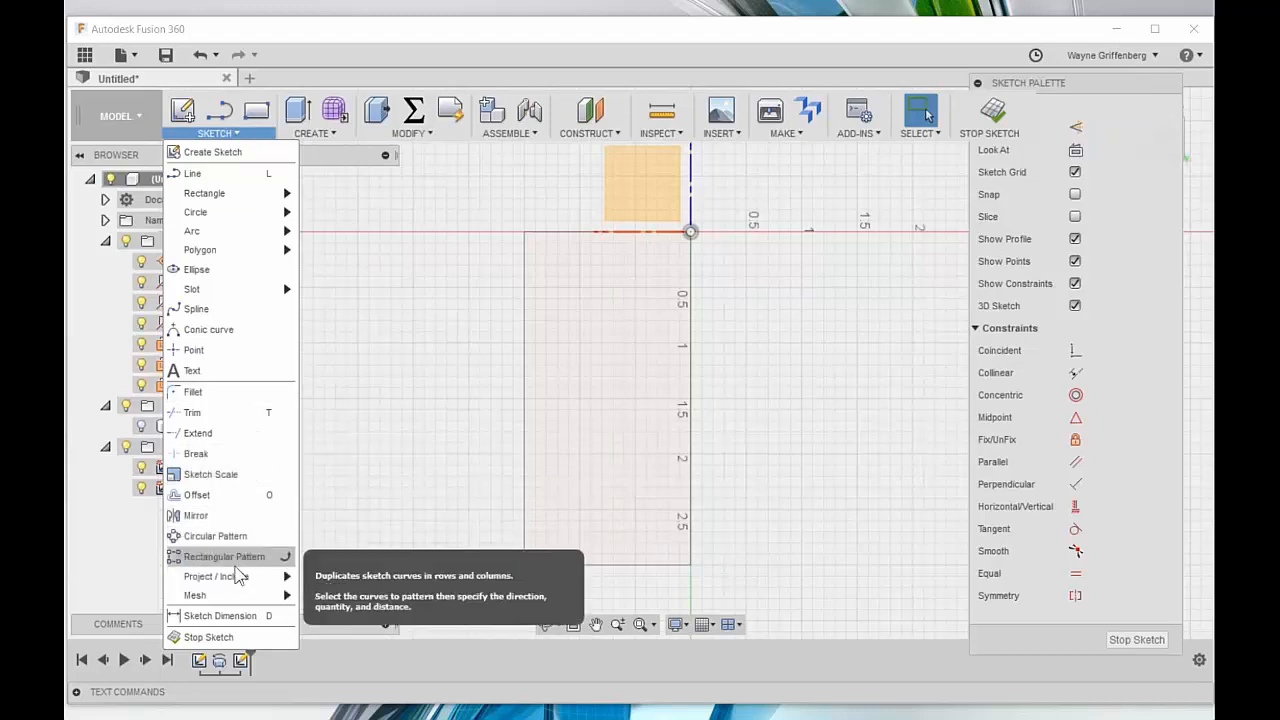
mouse_move(250, 579)
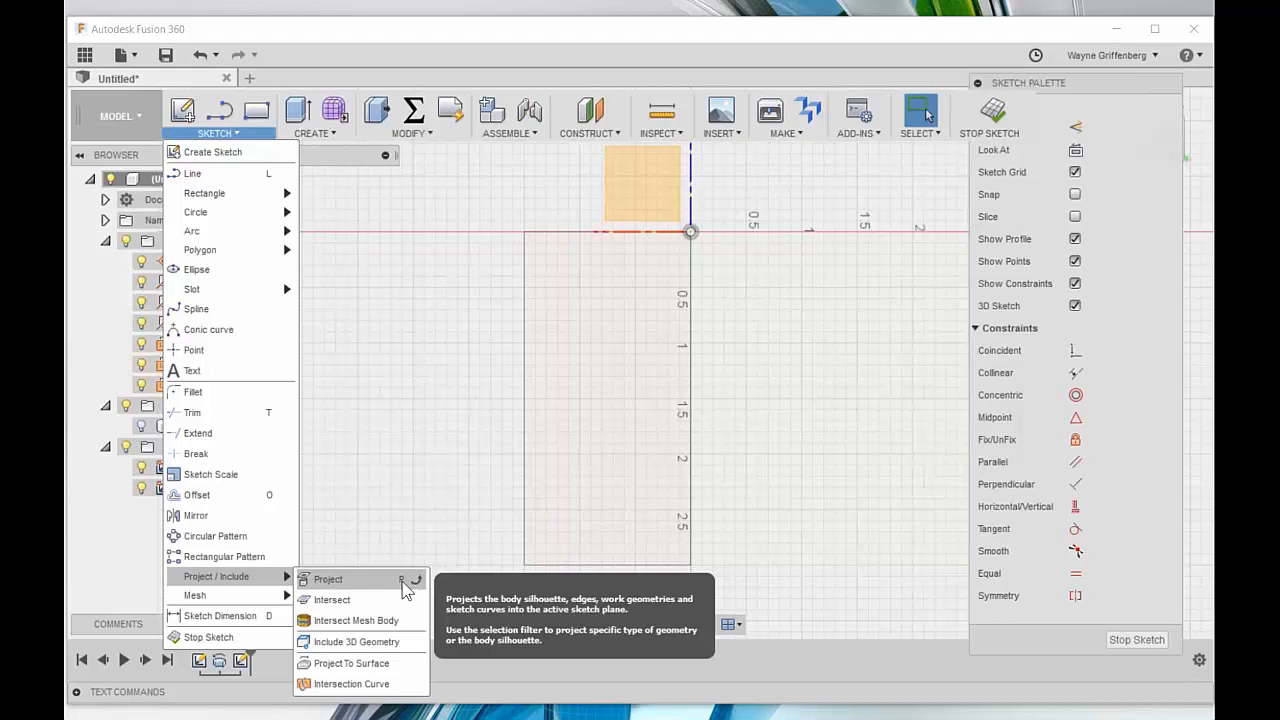
left_click(391, 293)
right_click(383, 298)
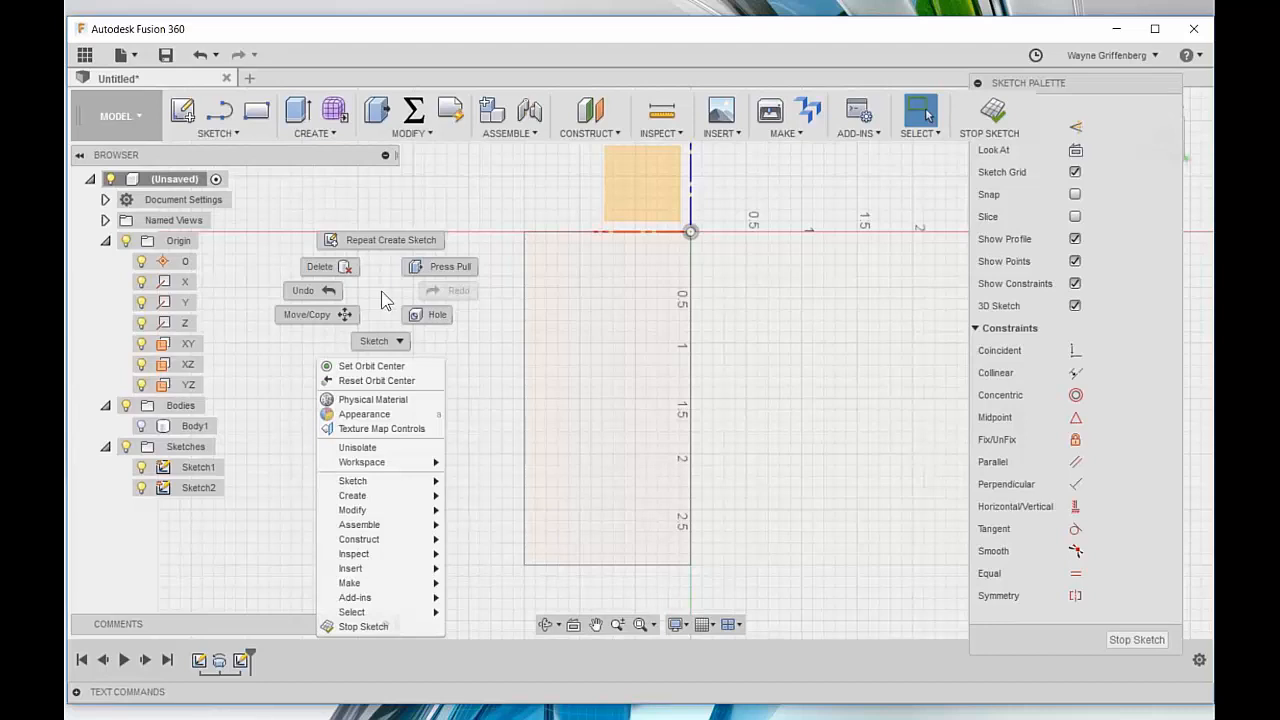
left_click(381, 344)
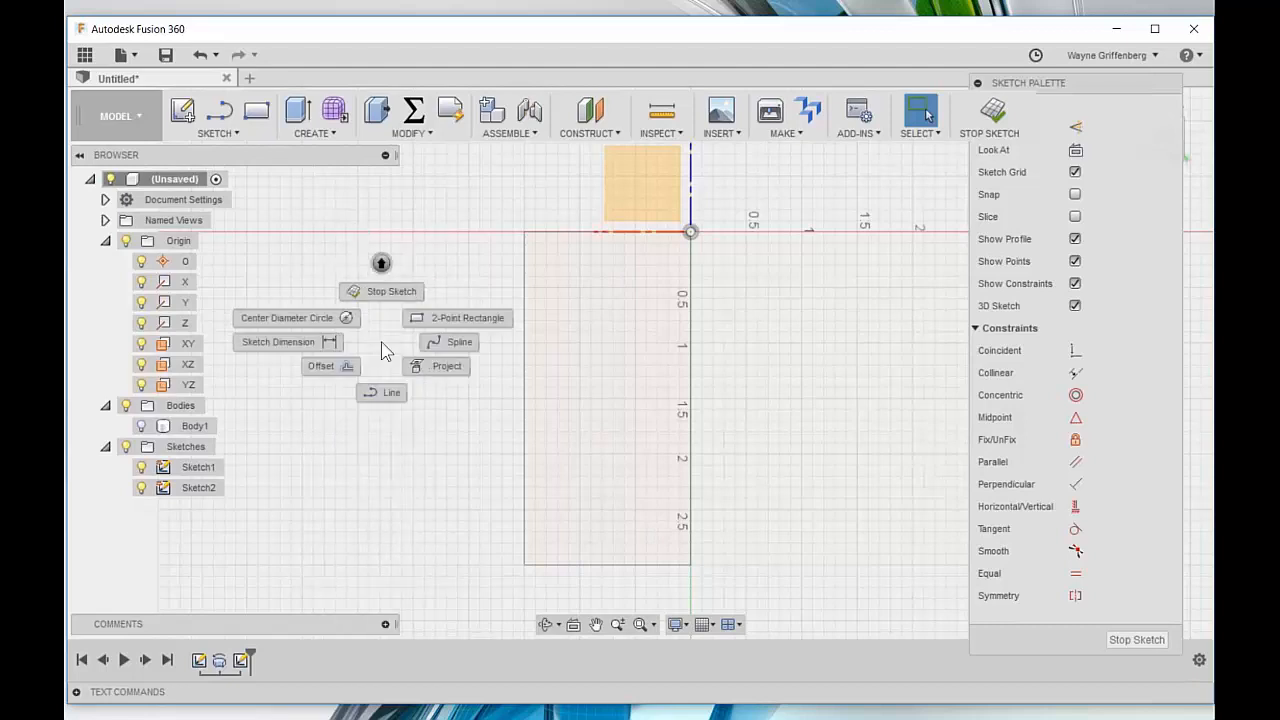
left_click(447, 420)
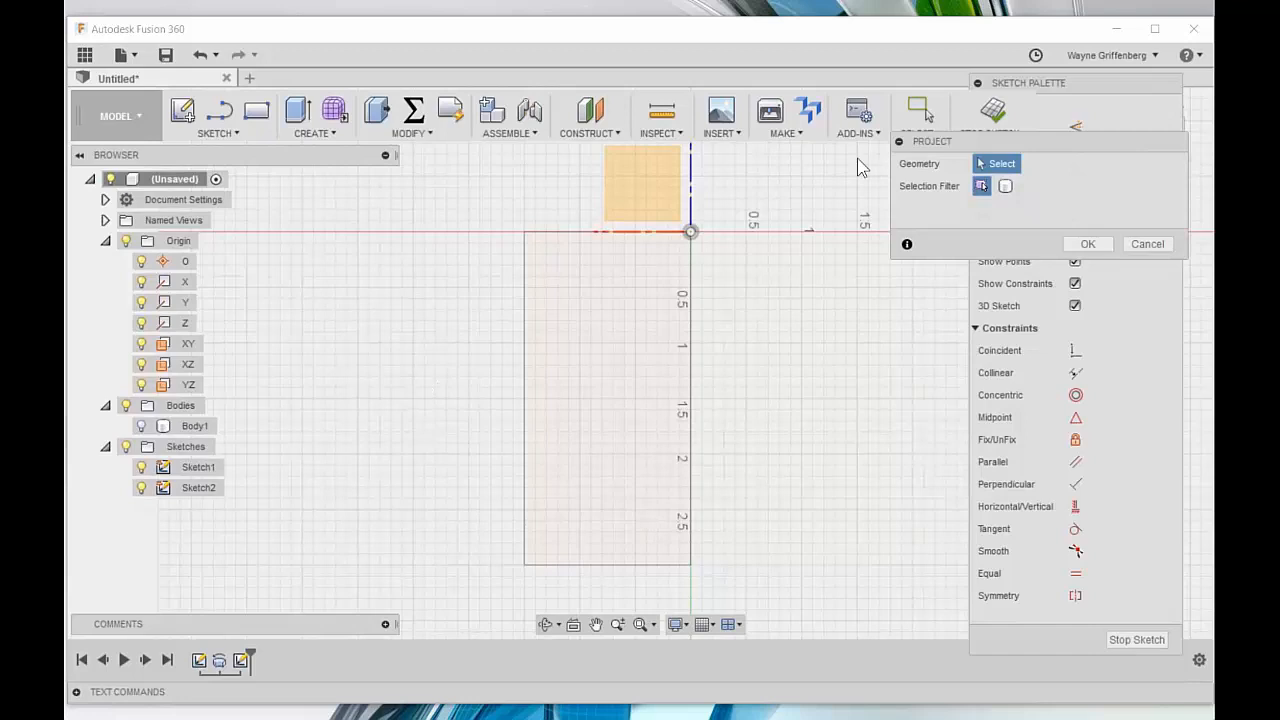
left_click_drag(1022, 141, 935, 146)
left_click(524, 297)
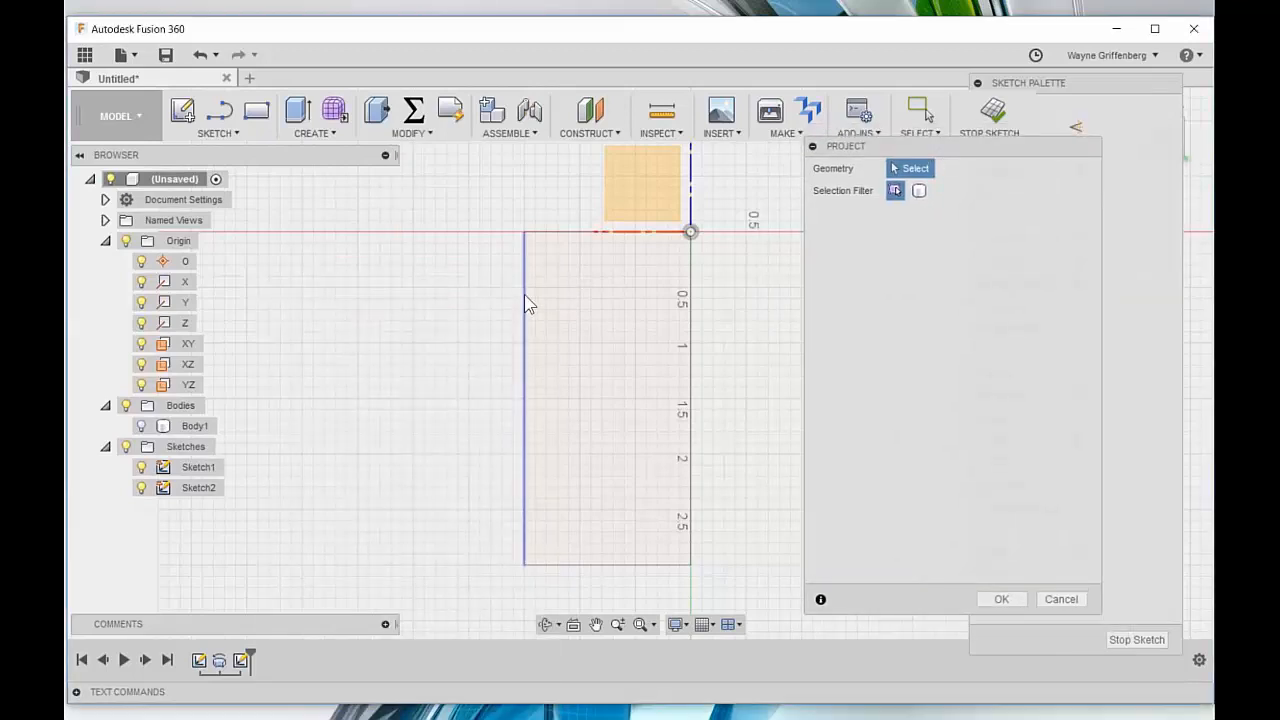
left_click(569, 233)
left_click(692, 356)
left_click(604, 566)
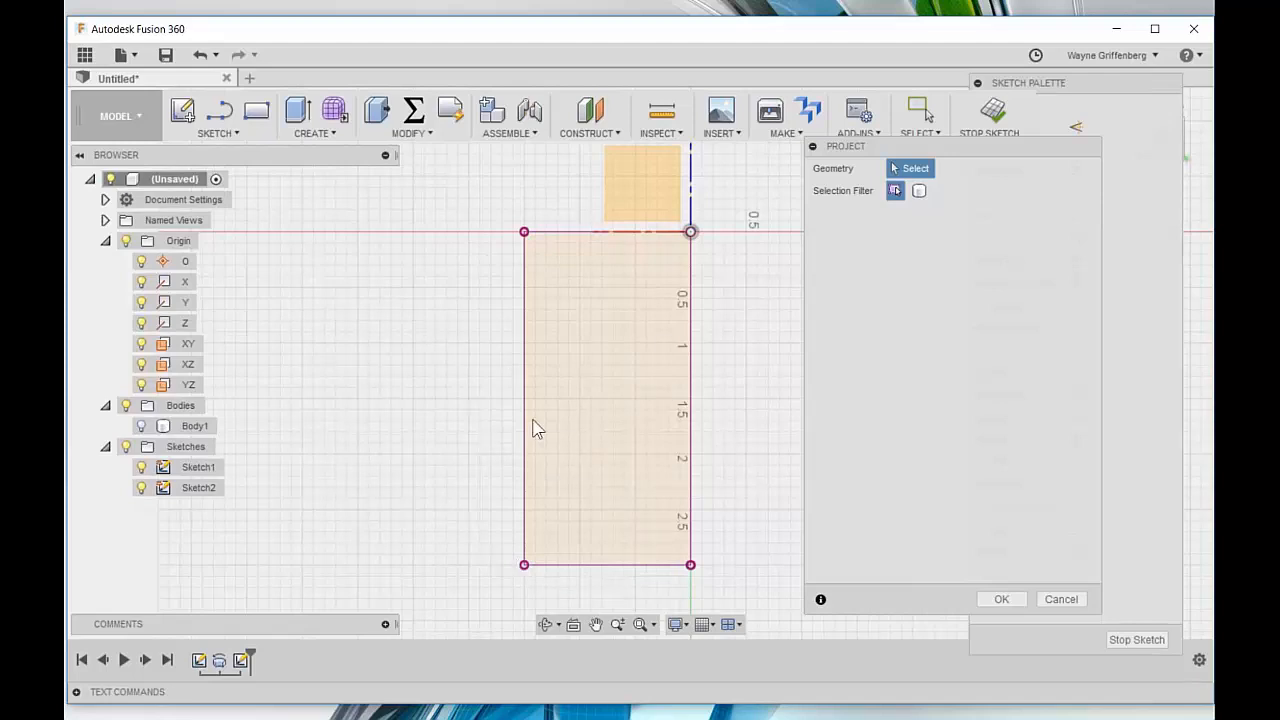
left_click(1001, 599)
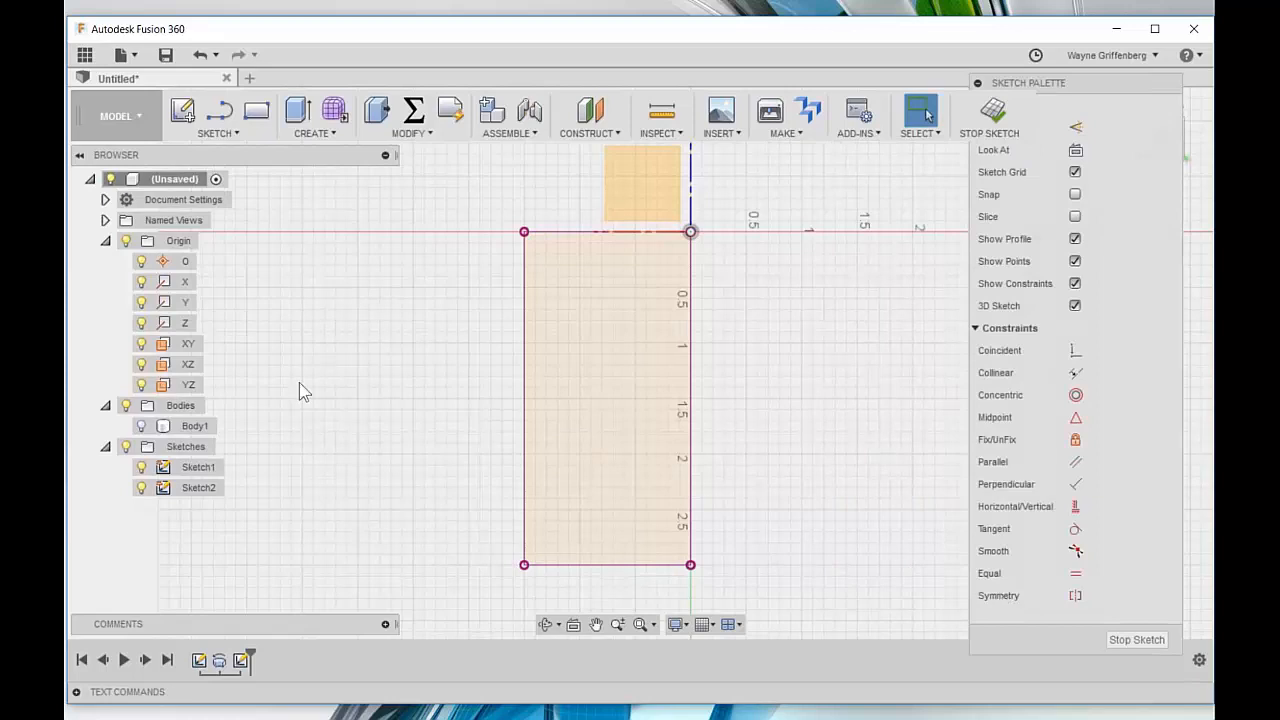
Step: Hide the first sketch so that only the projected rectangle in the second sketch is shown
left_click(141, 467)
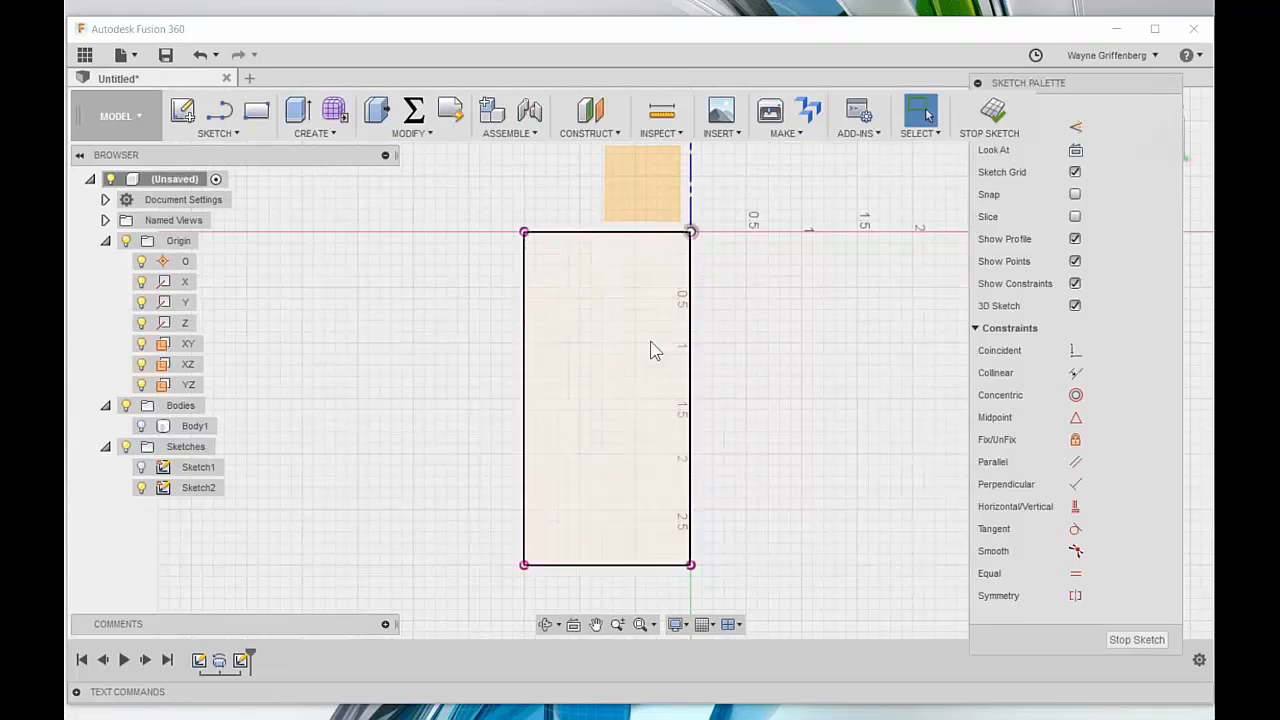
scroll(612, 326, "up", 1)
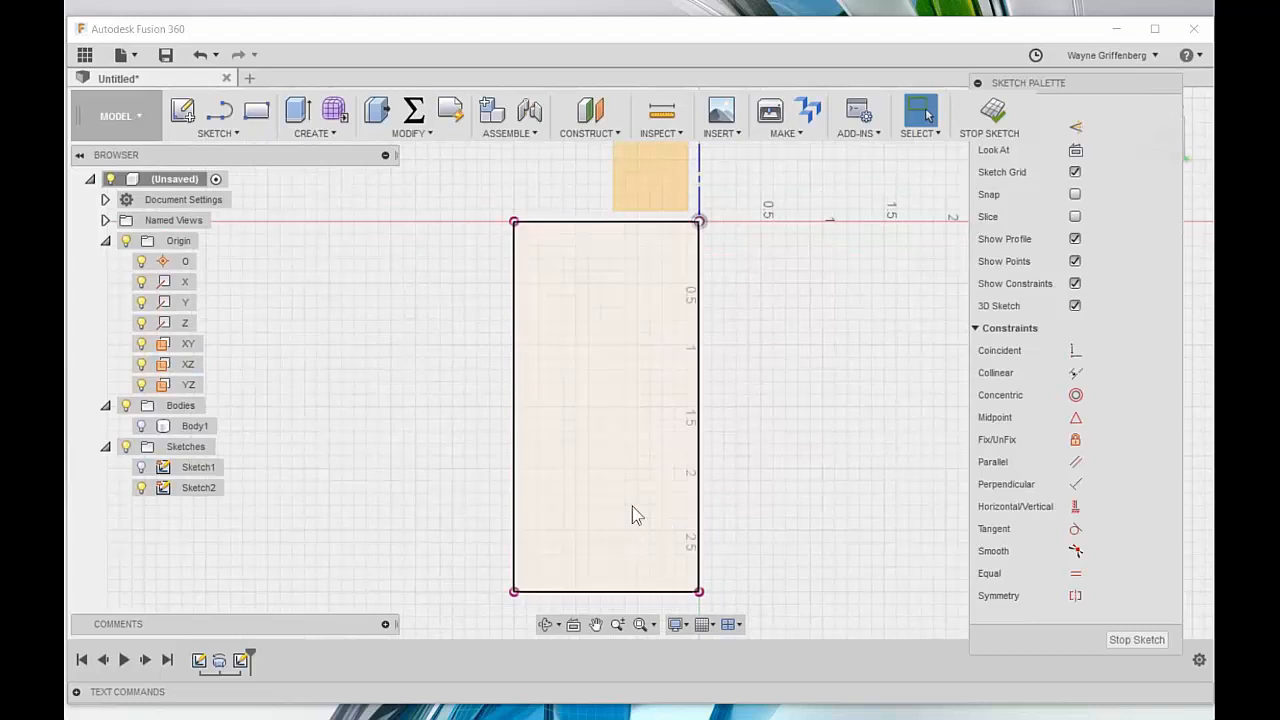
scroll(632, 506, "down", 2)
scroll(594, 520, "up", 2)
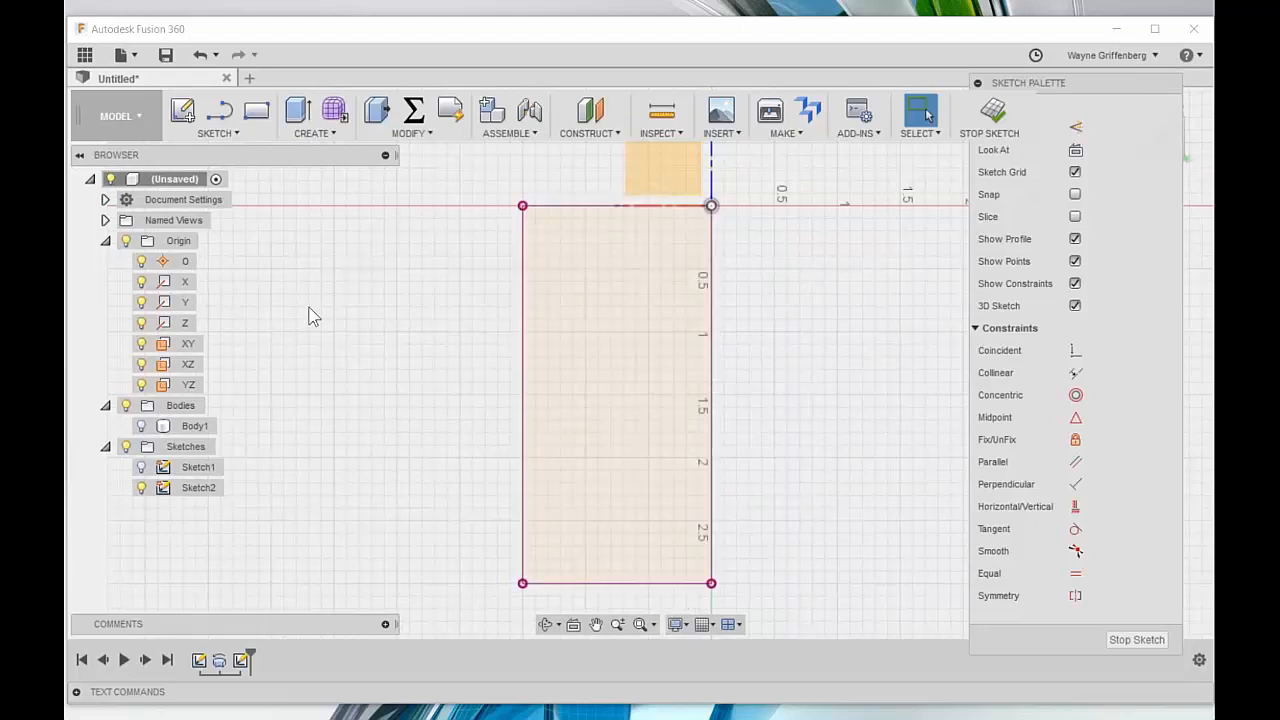
Step: Draw a line at 90 degrees from the rectangle's bottom edge, close to the axis side, up to just below the top edge
left_click(219, 132)
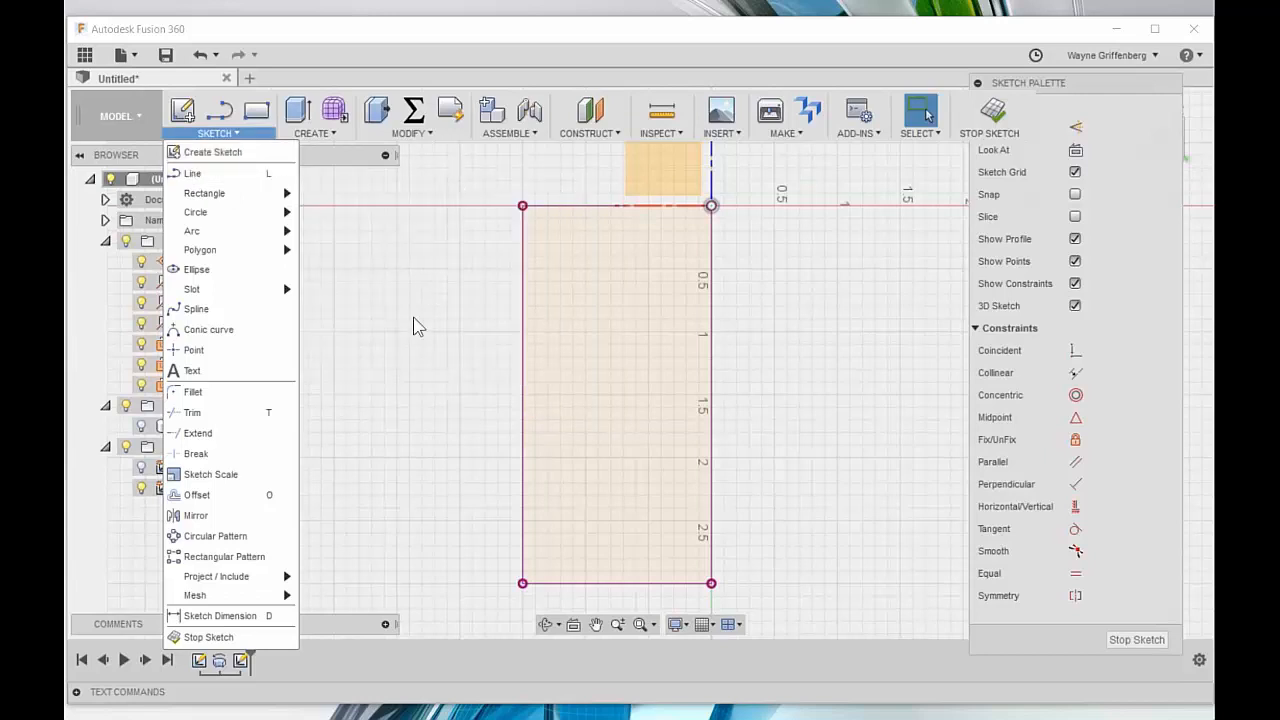
right_click(414, 322)
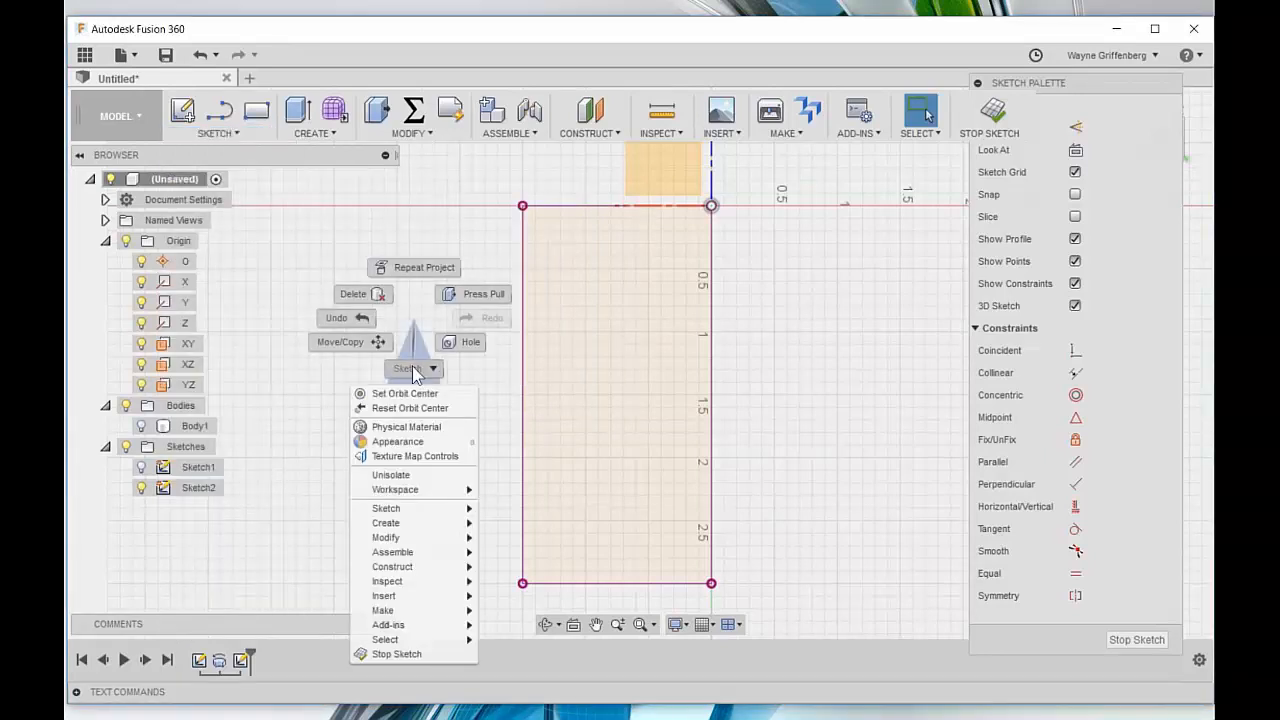
left_click(414, 370)
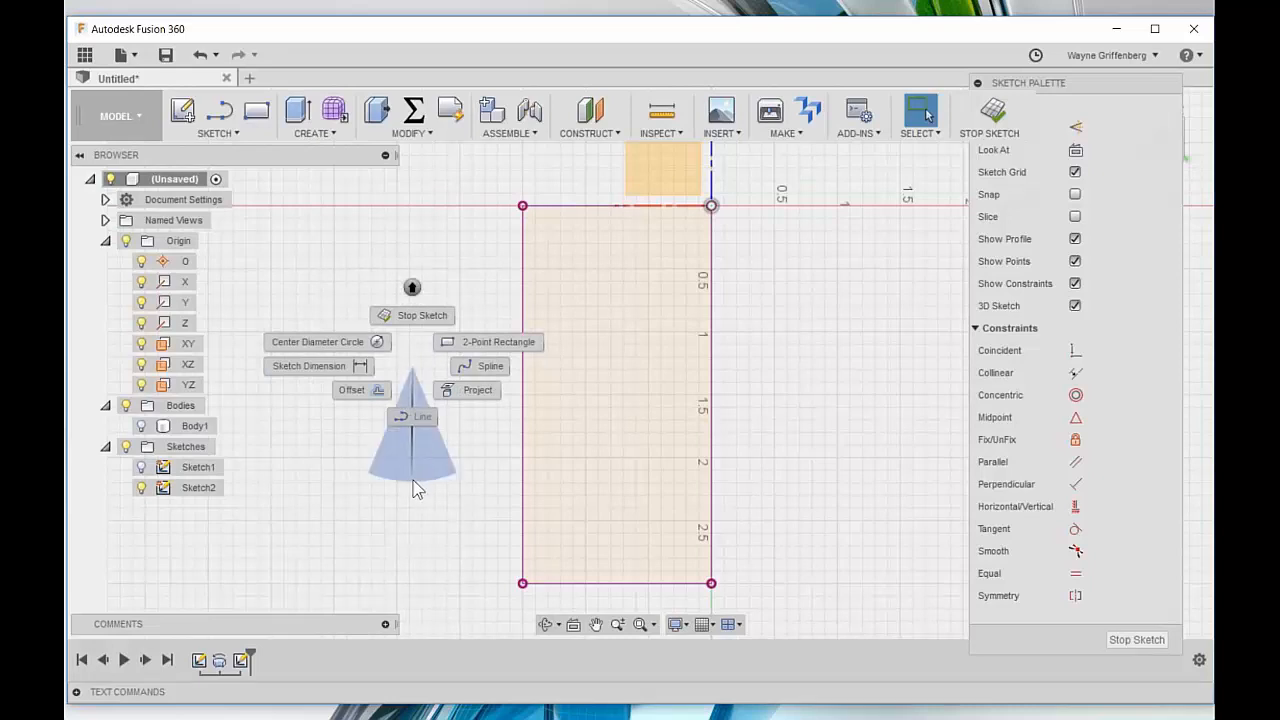
left_click(416, 455)
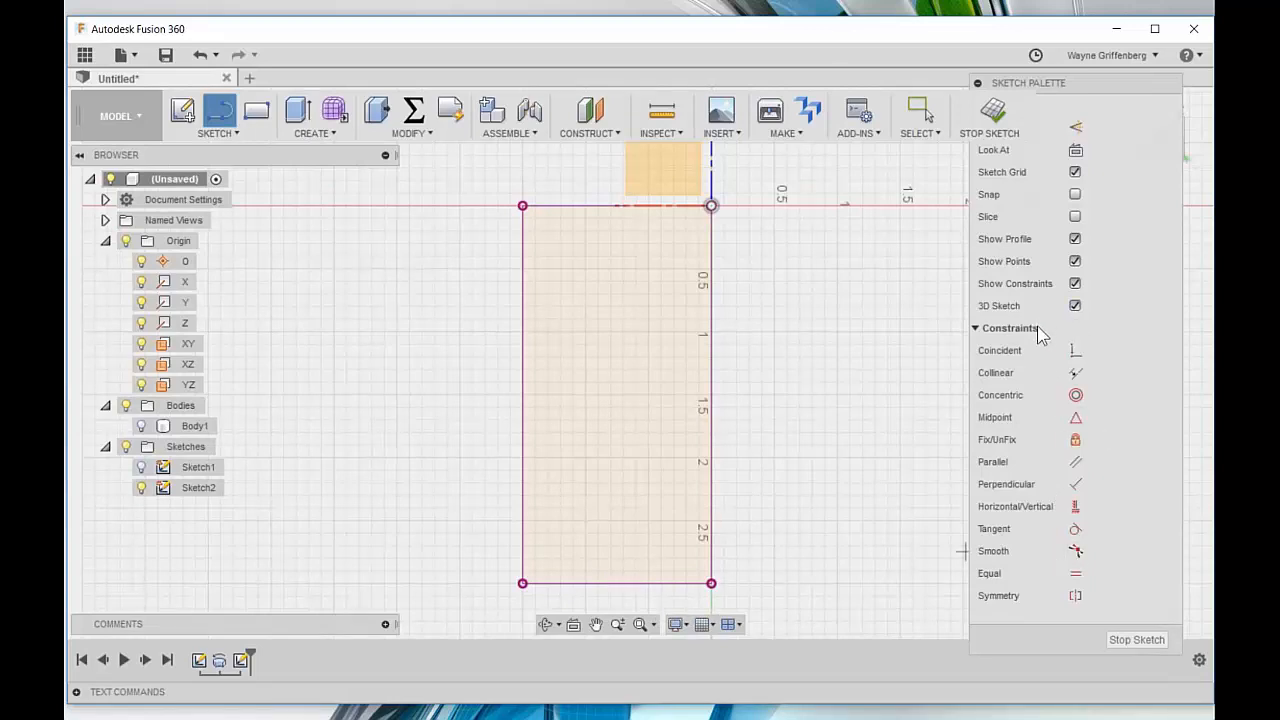
left_click(1076, 373)
left_click(665, 584)
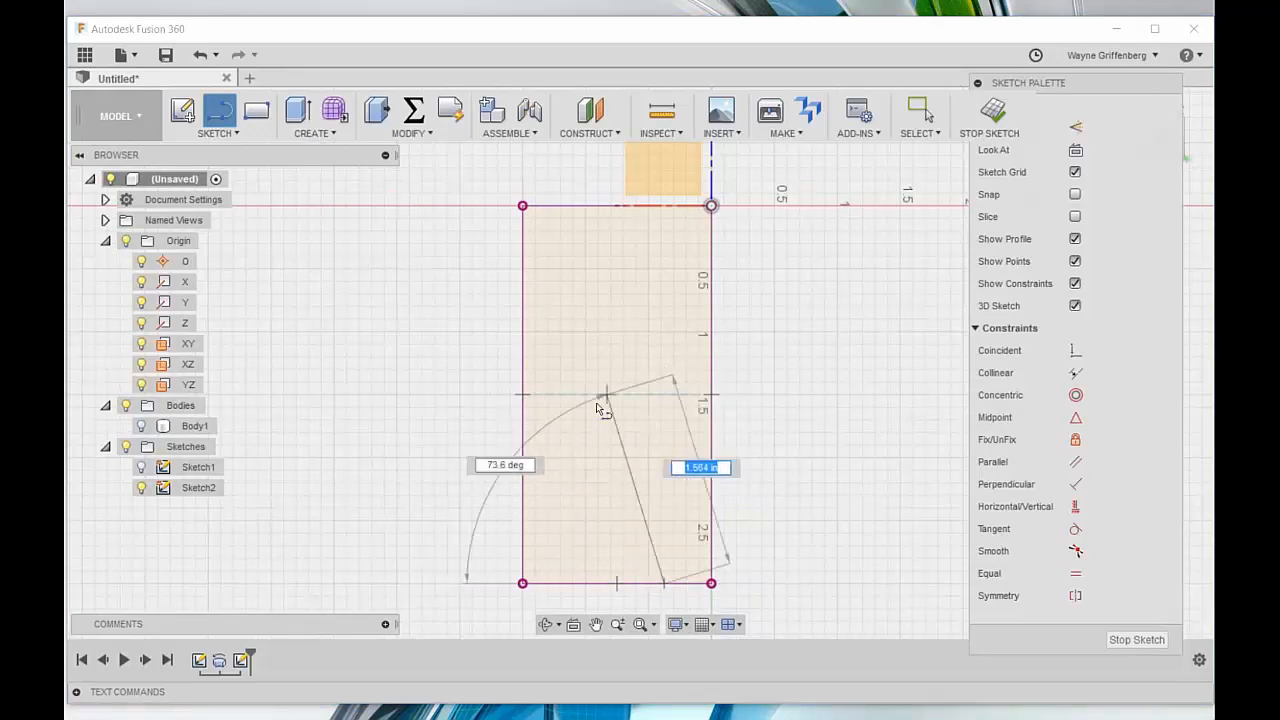
scroll(670, 385, "down", 3)
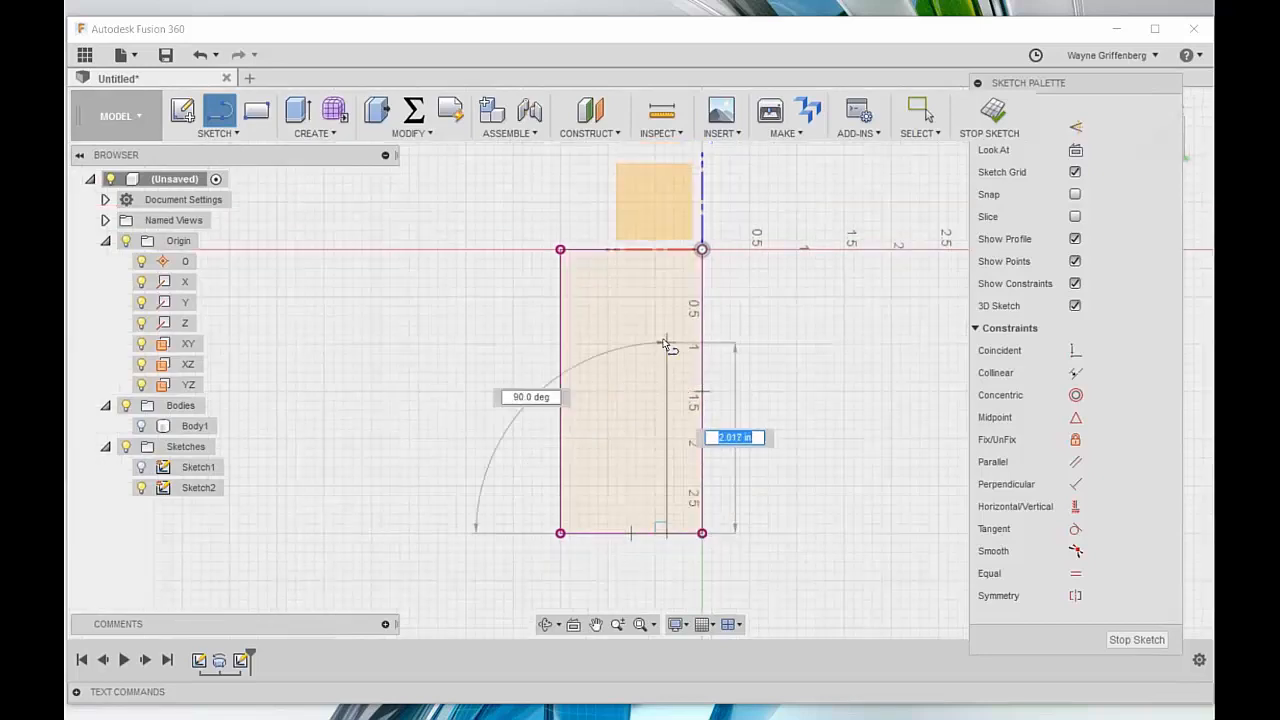
scroll(672, 311, "up", 2)
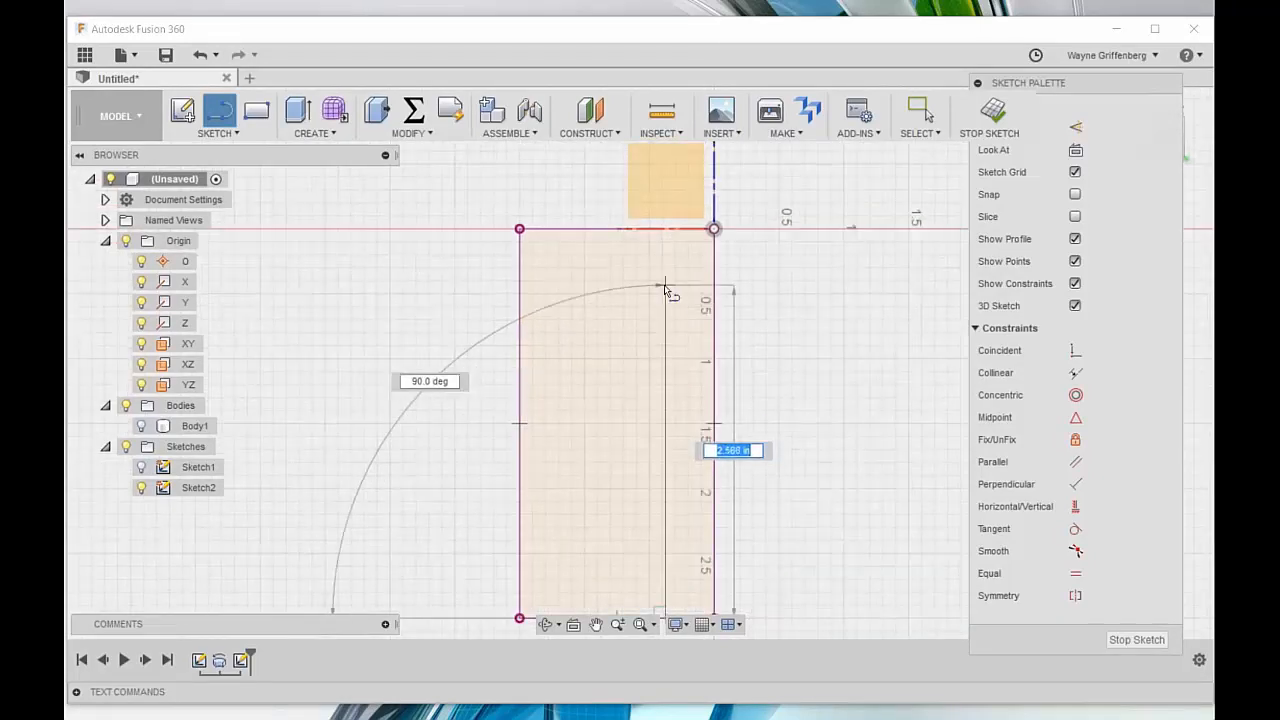
scroll(664, 295, "down", 1)
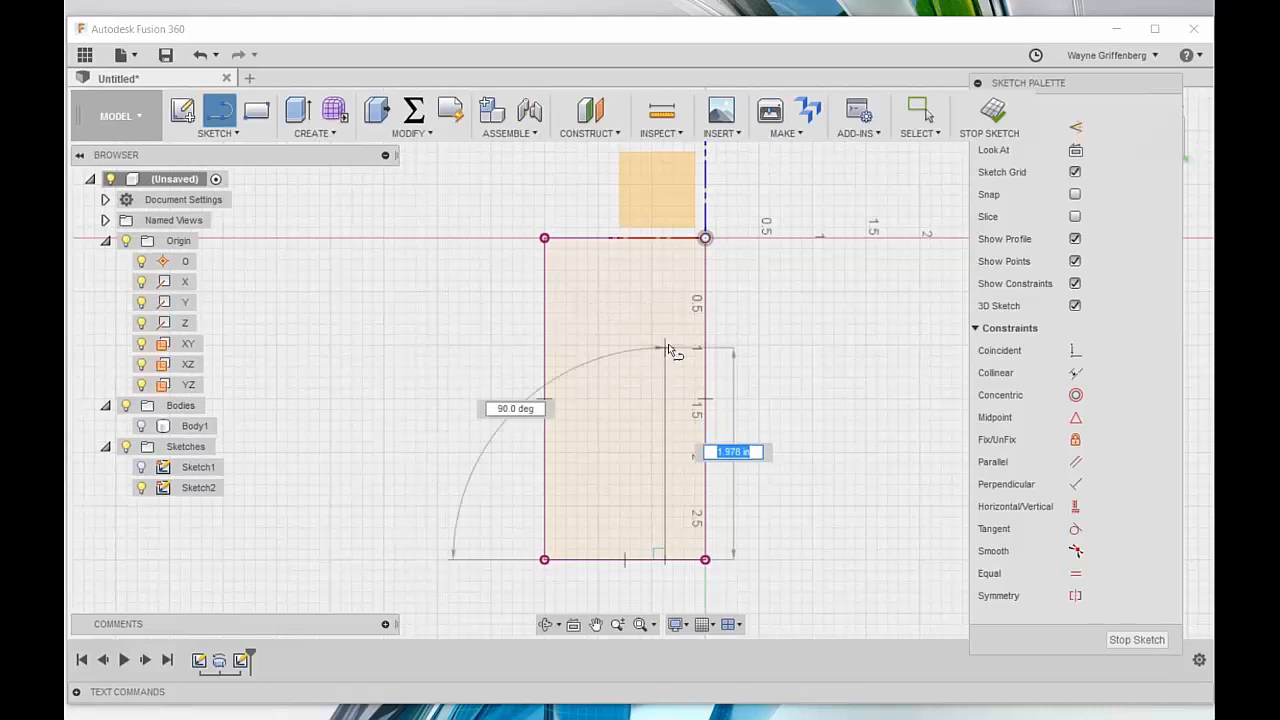
left_click(665, 293)
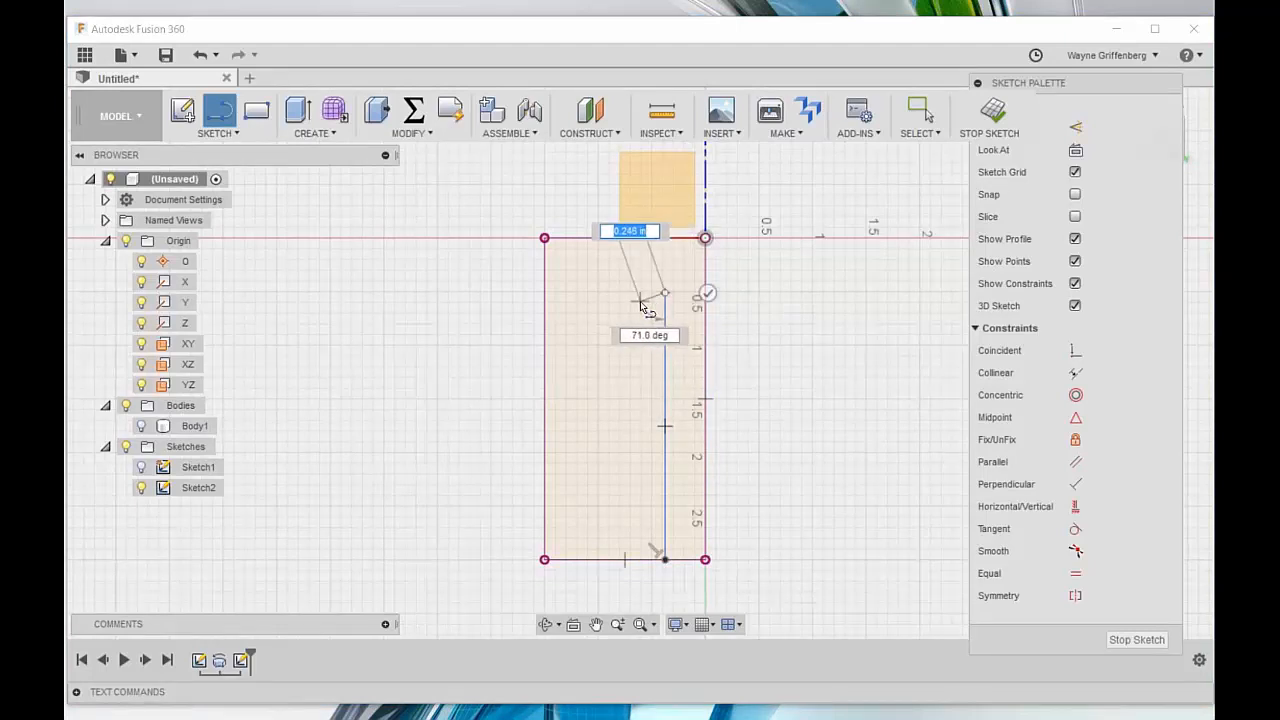
Step: Continue the line with a short perpendicular step away from the axis and a segment about 0.5 in long up to the rectangle's top edge
scroll(642, 303, "up", 1)
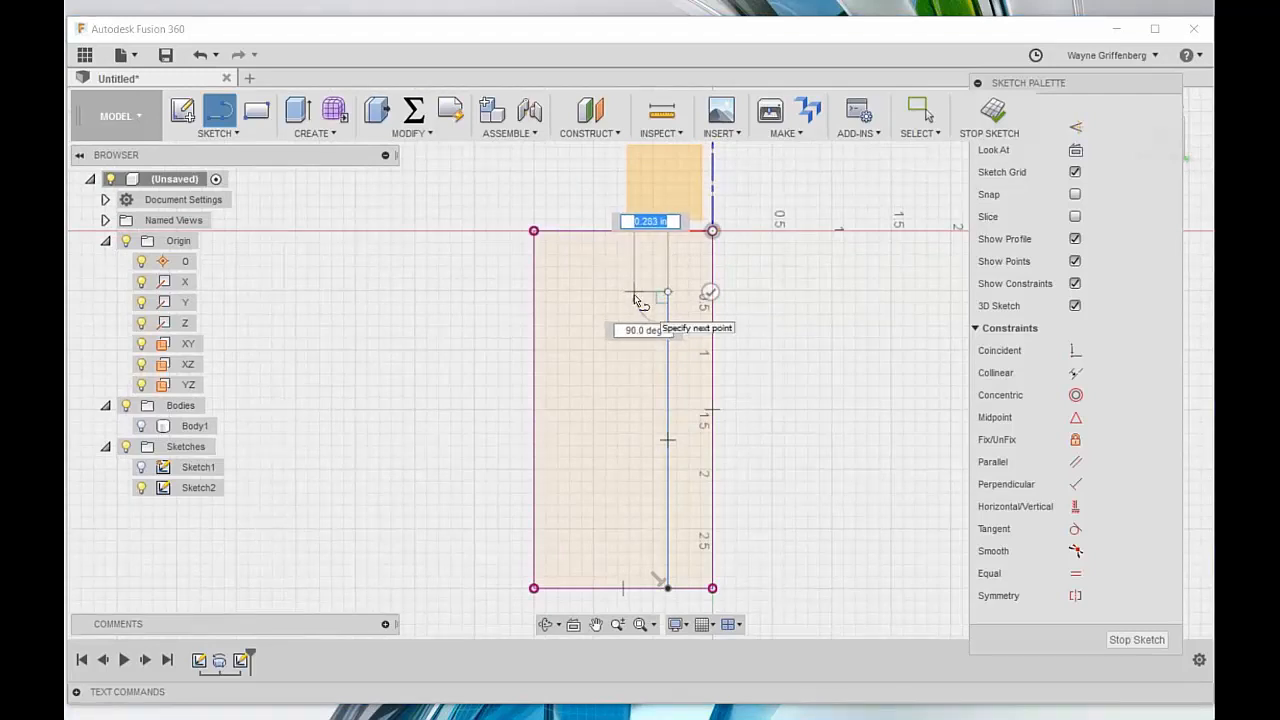
left_click(636, 292)
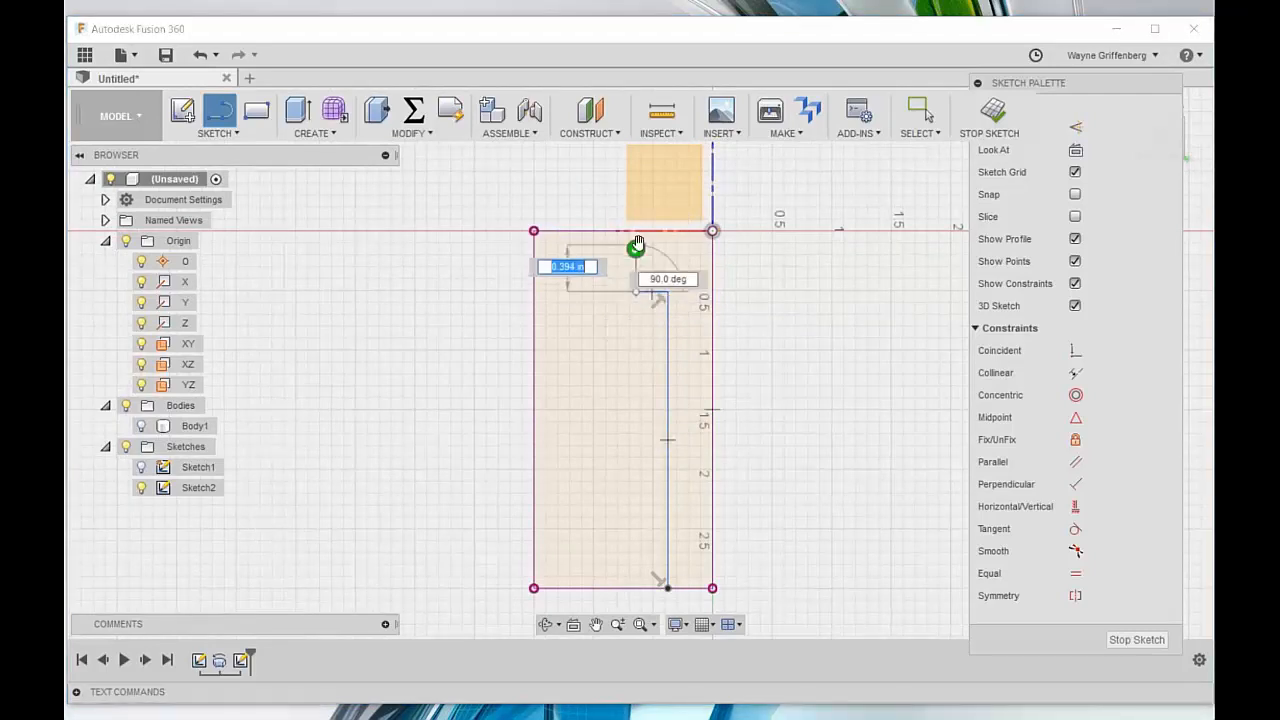
scroll(637, 240, "up", 4)
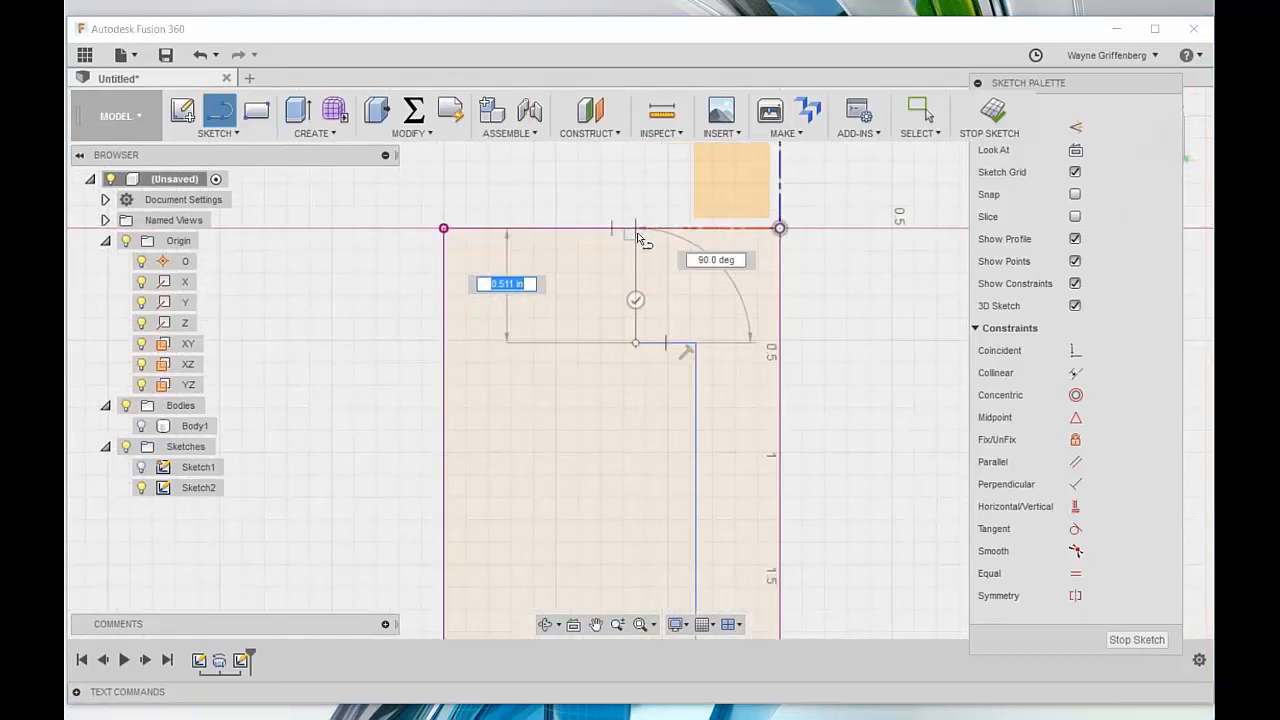
double_click(636, 229)
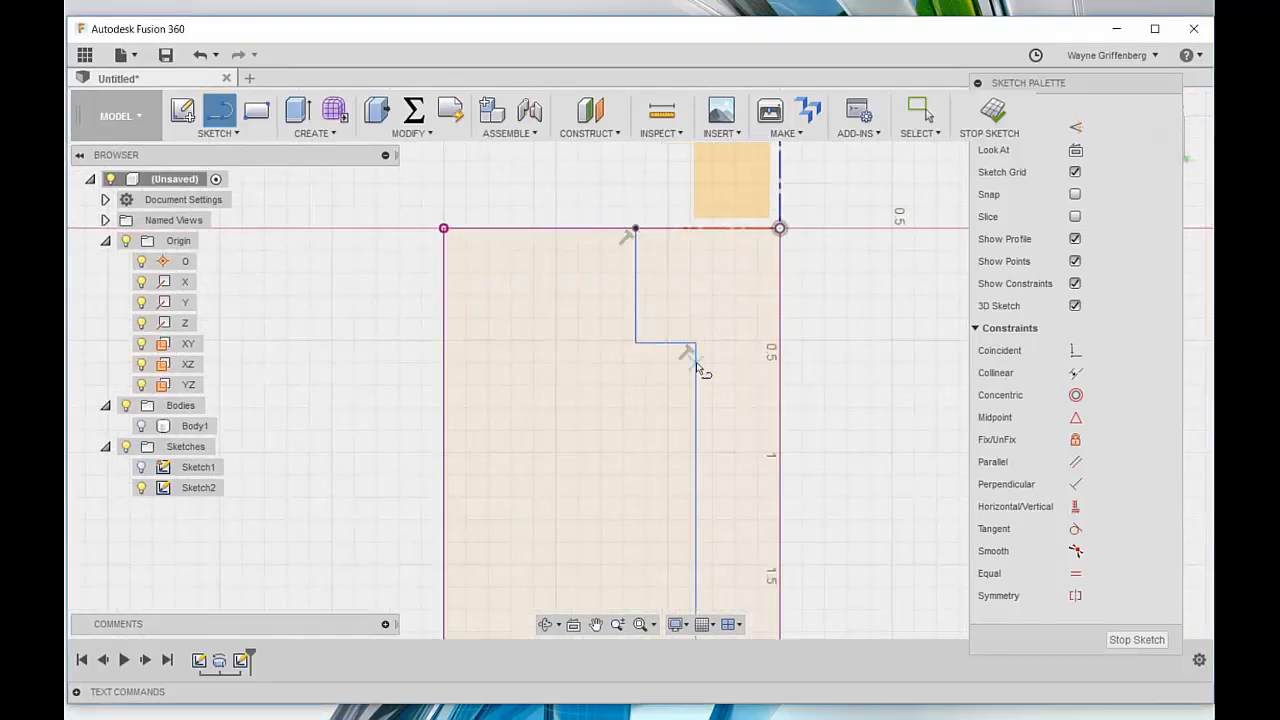
scroll(672, 332, "down", 3)
scroll(671, 240, "down", 1)
scroll(668, 534, "up", 1)
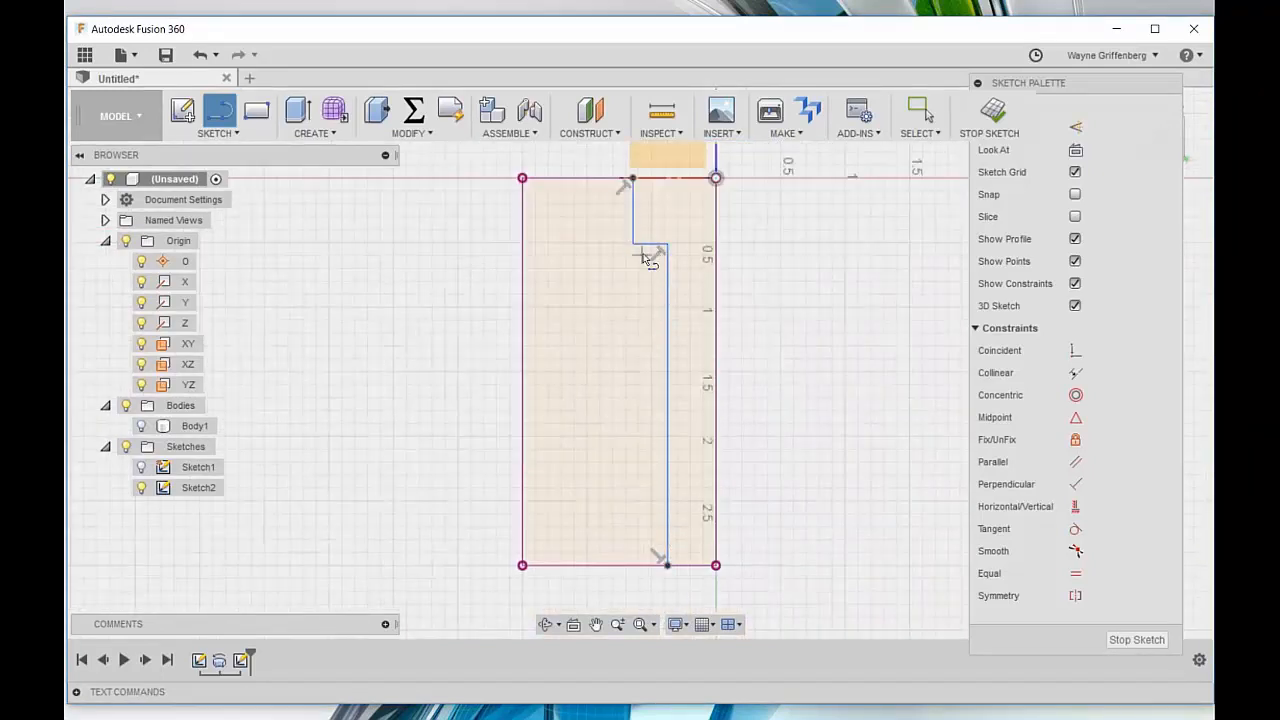
scroll(680, 300, "up", 1)
scroll(805, 333, "up", 1)
scroll(840, 340, "down", 2)
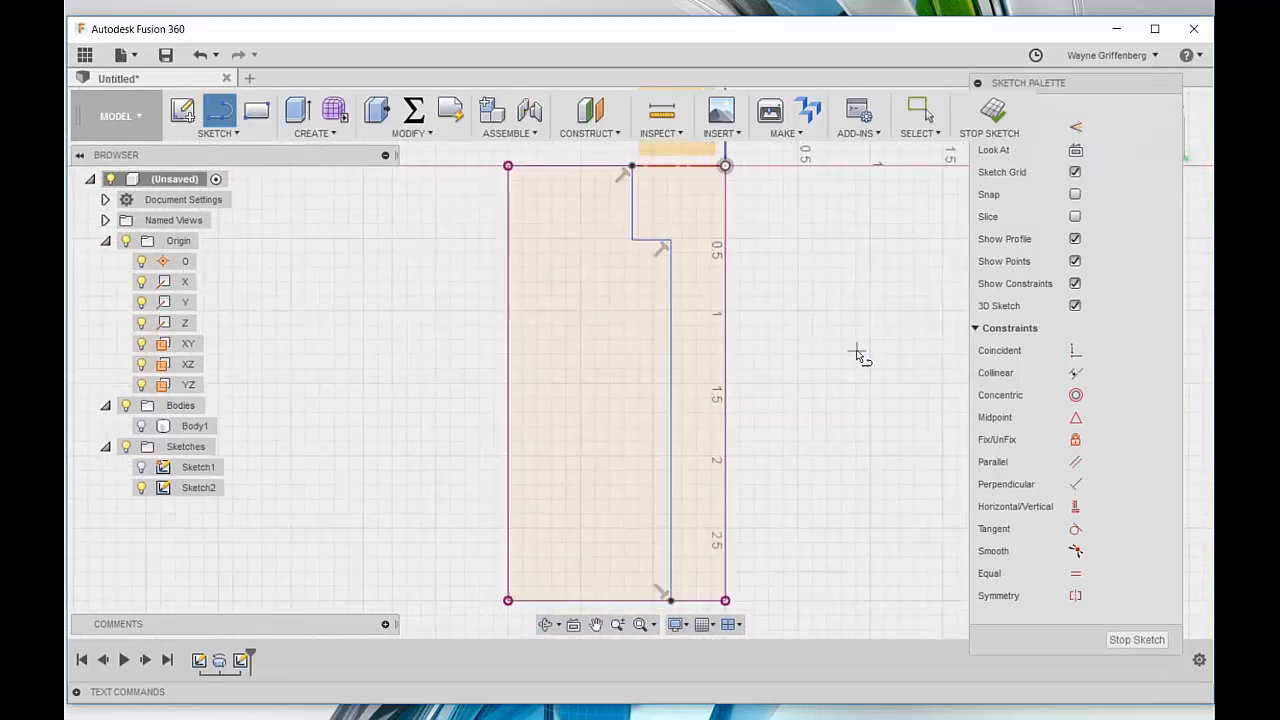
scroll(815, 310, "up", 1)
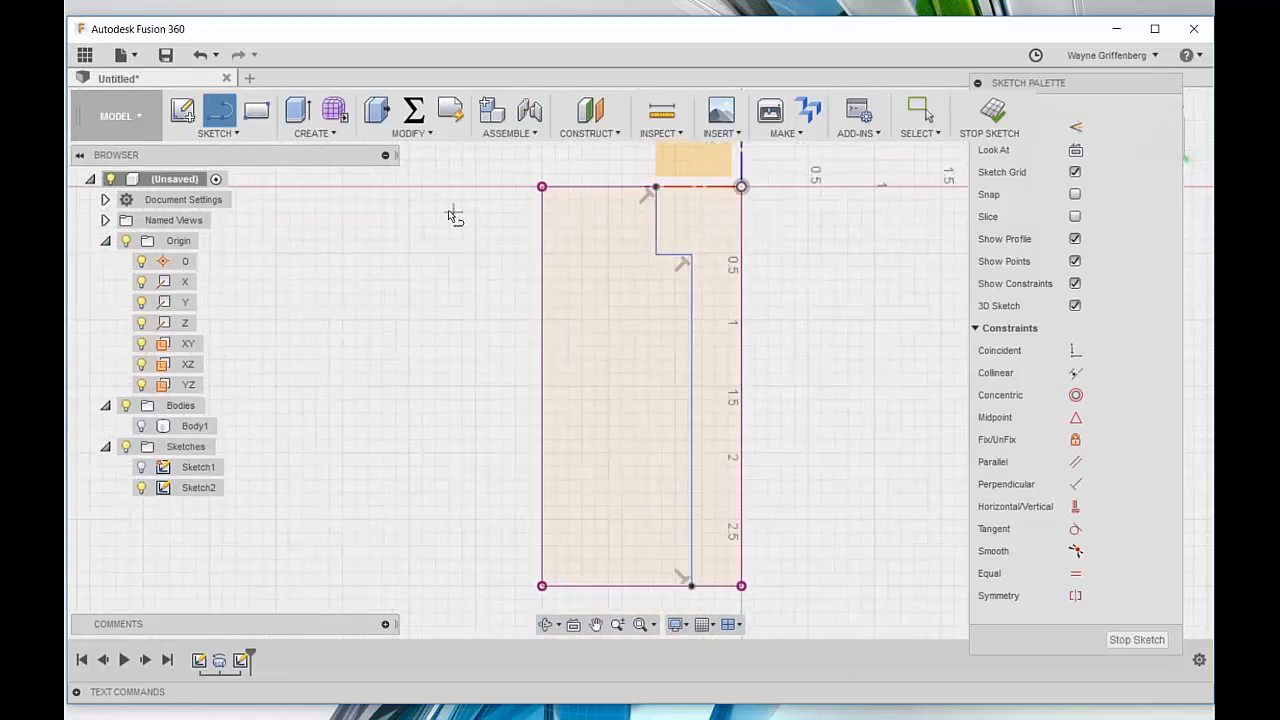
Step: Draw a second stepped line from the rectangle's top edge, down, slightly outward, down again and perpendicularly out to the outer side edge
scroll(451, 214, "up", 2)
scroll(477, 357, "down", 3)
scroll(451, 215, "up", 1)
scroll(451, 215, "up", 1)
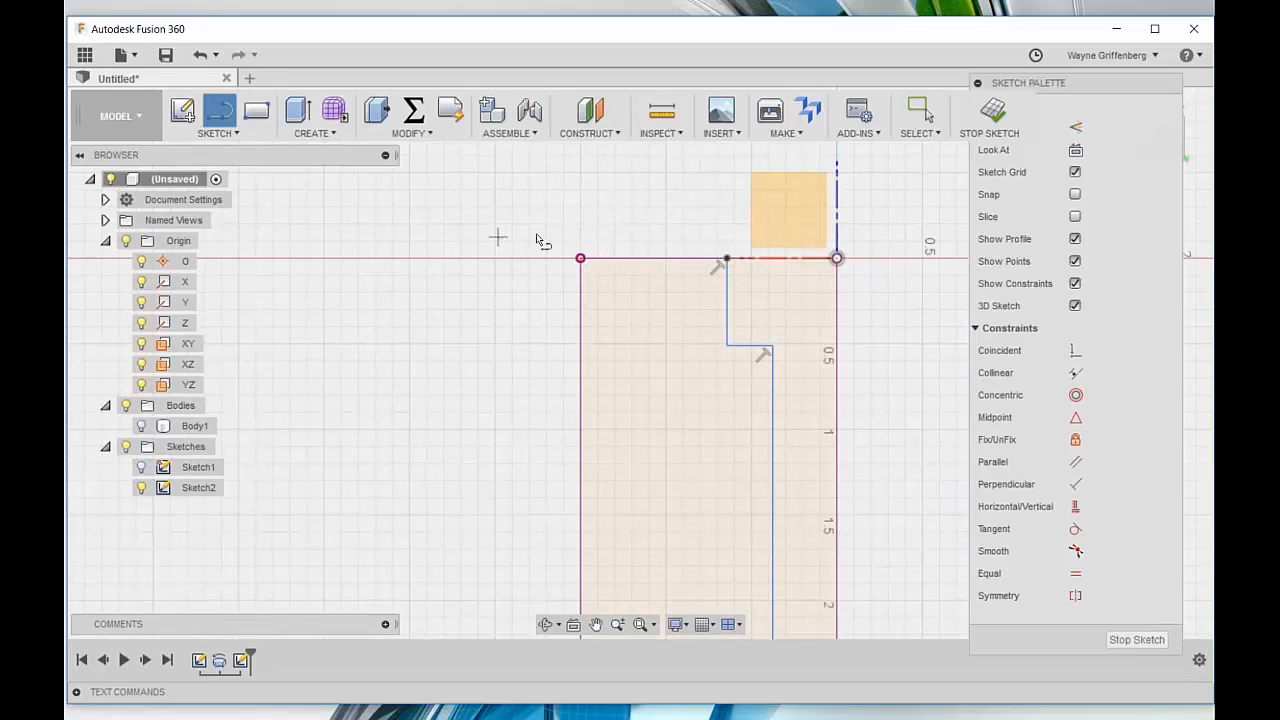
left_click(683, 260)
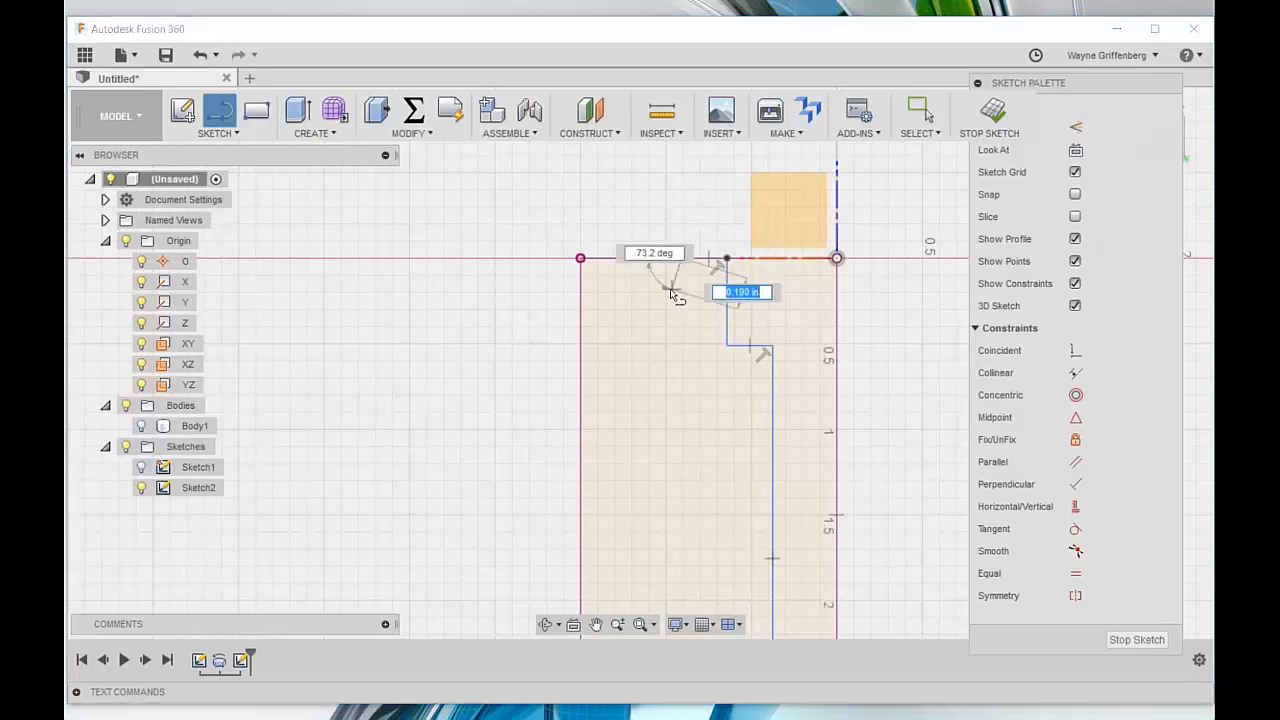
left_click(680, 373)
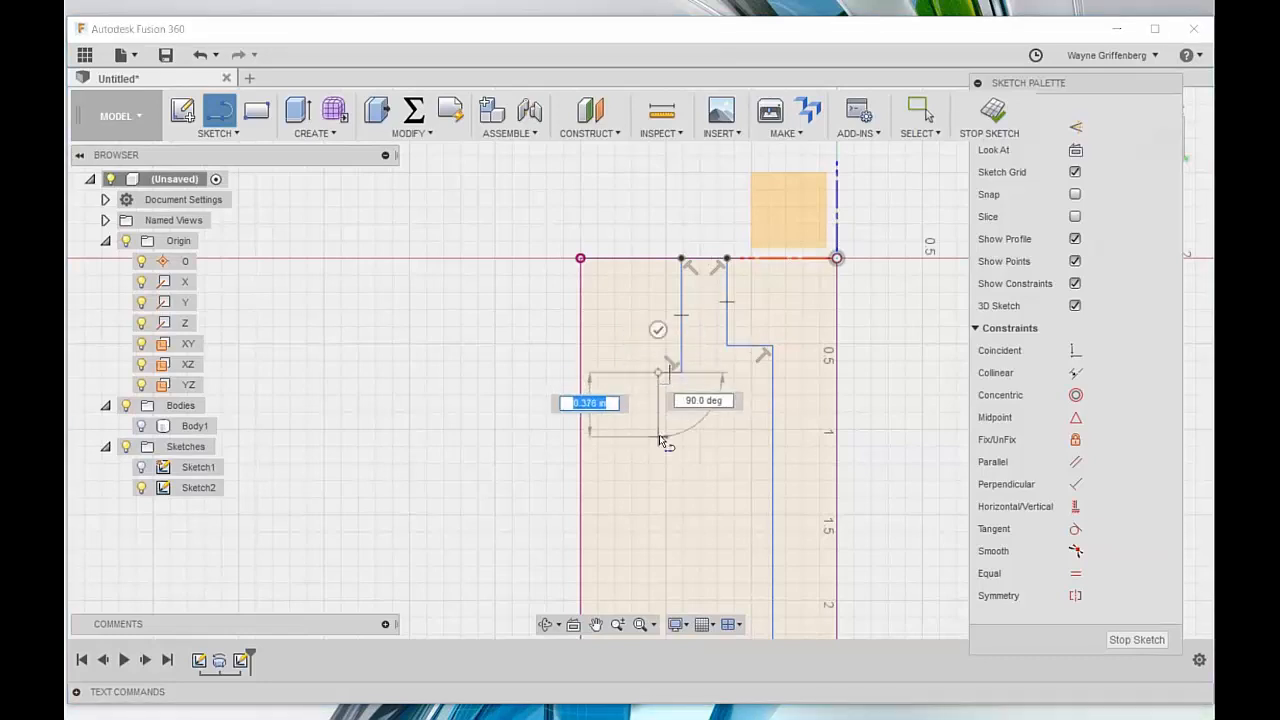
left_click(645, 466)
left_click(581, 466)
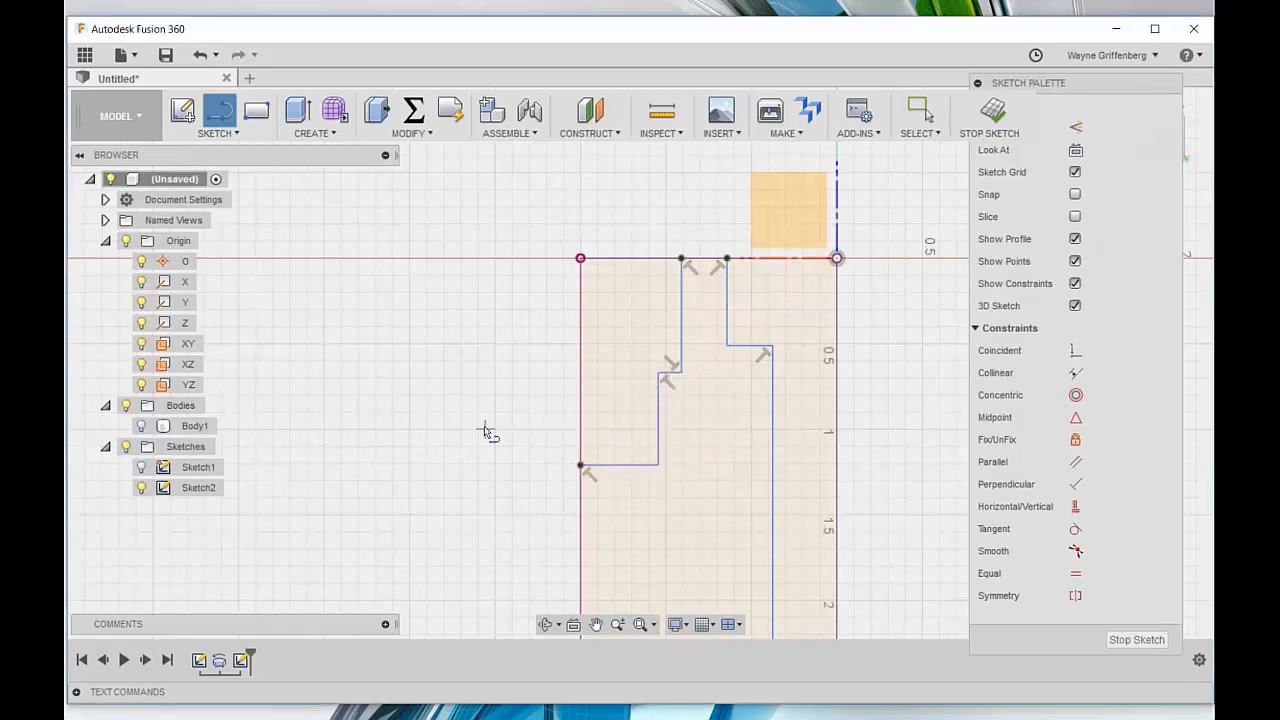
scroll(480, 420, "down", 4)
scroll(470, 500, "up", 3)
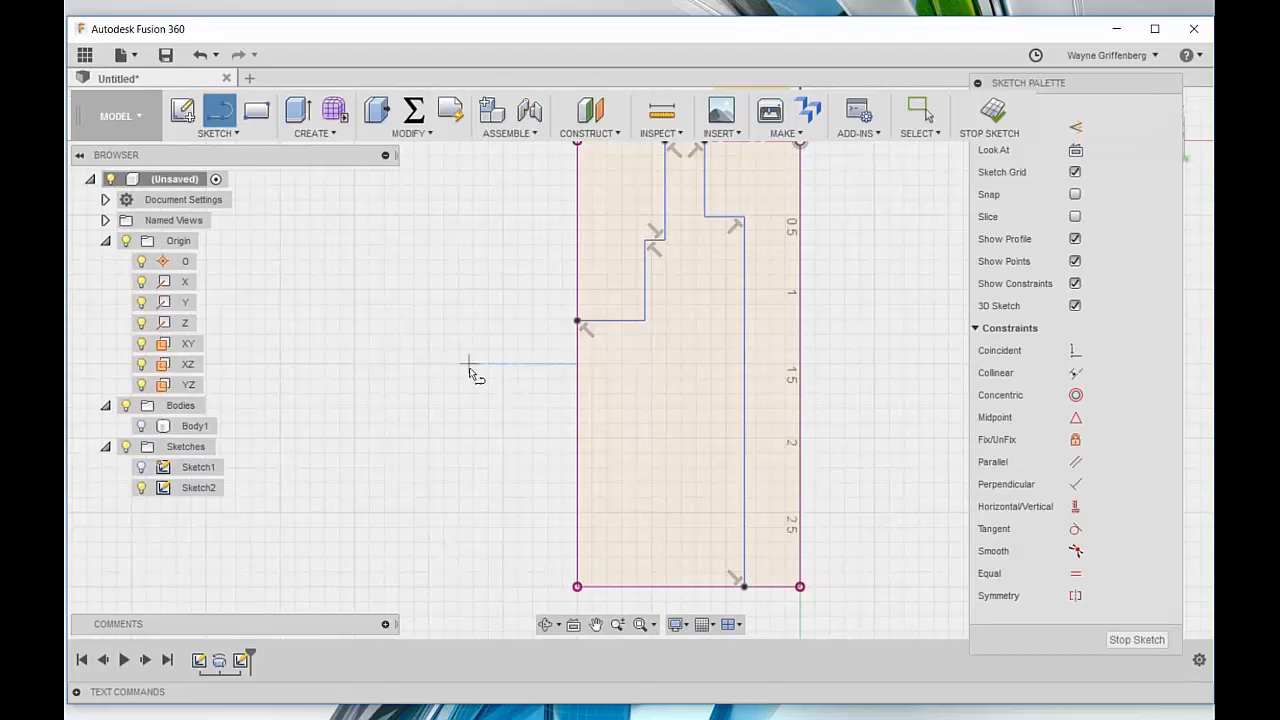
key("Escape")
Step: Select the closed inner profile between the axis edge and the first stepped line
scroll(468, 470, "down", 2)
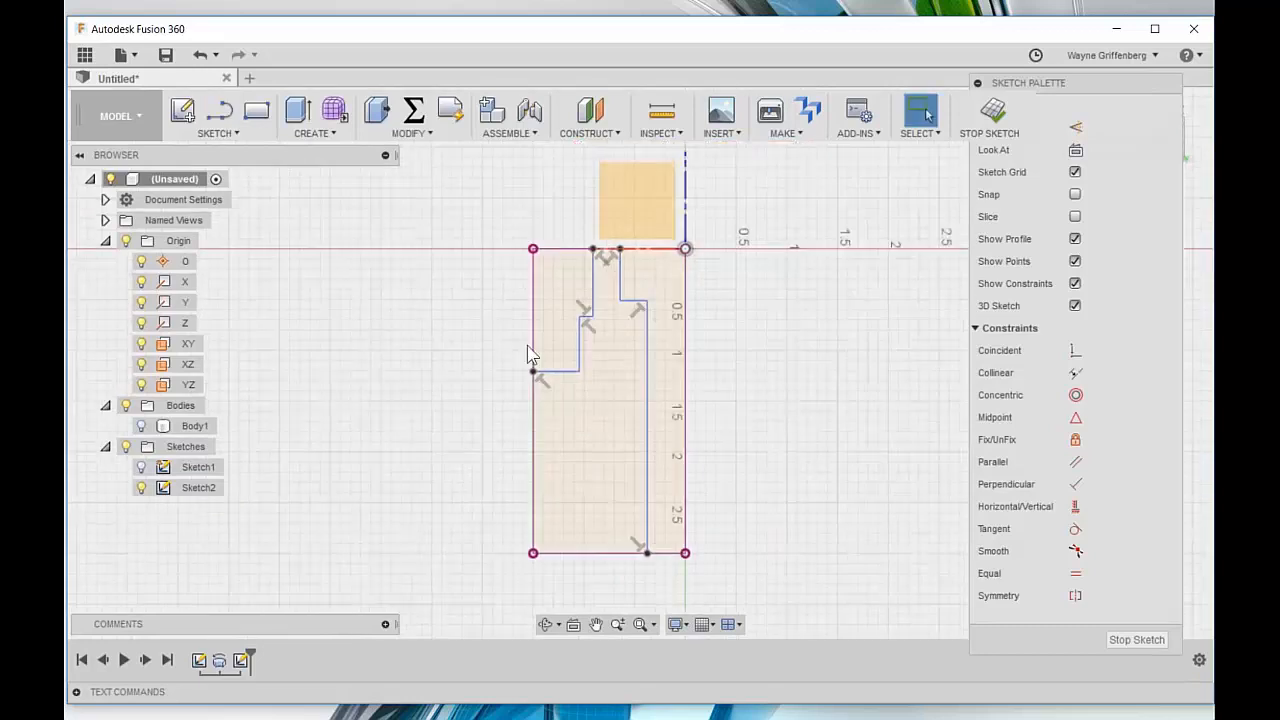
scroll(393, 300, "up", 2)
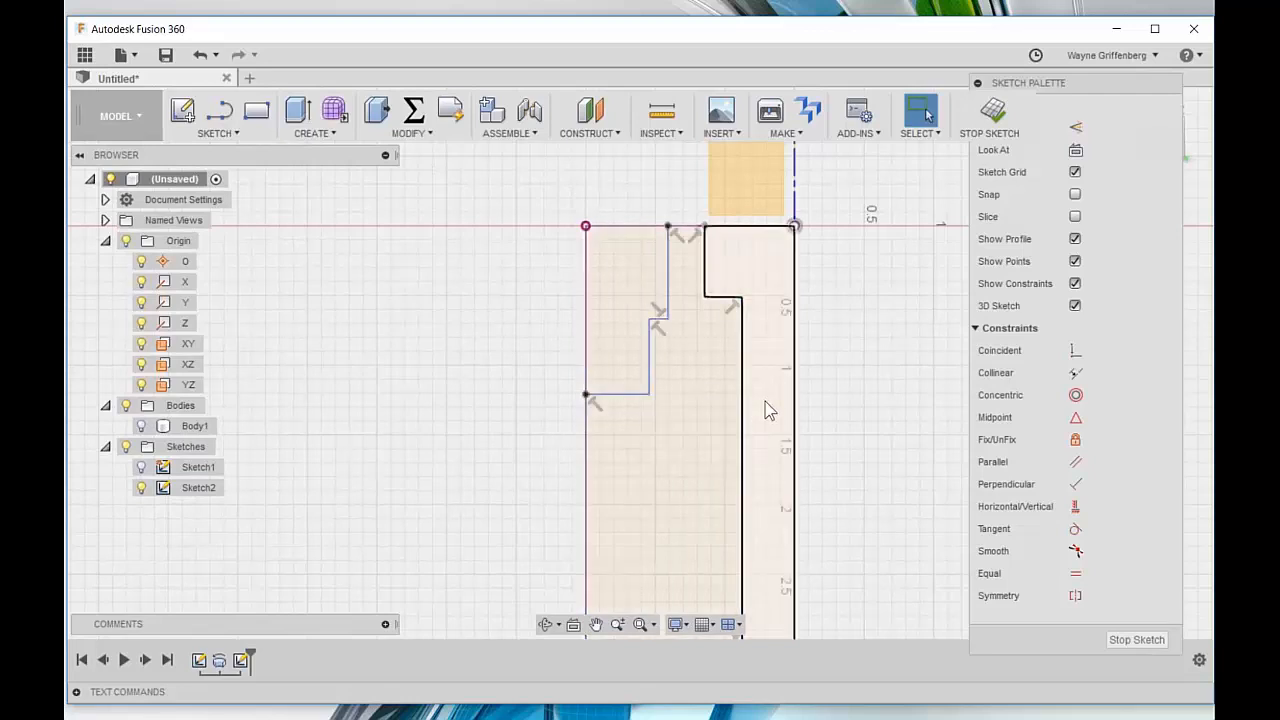
left_click(766, 370)
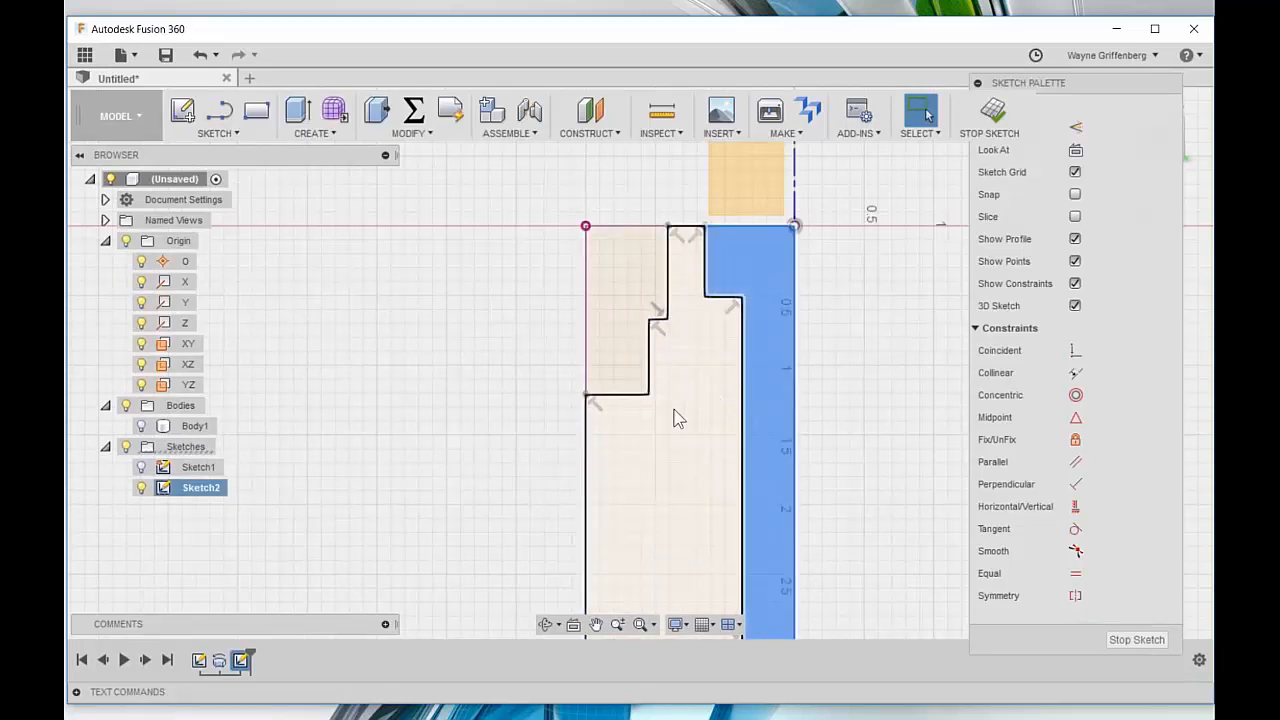
Step: Select each closed profile formed by the two stepped lines in turn, and clear the selection
left_click(614, 337)
left_click(460, 334)
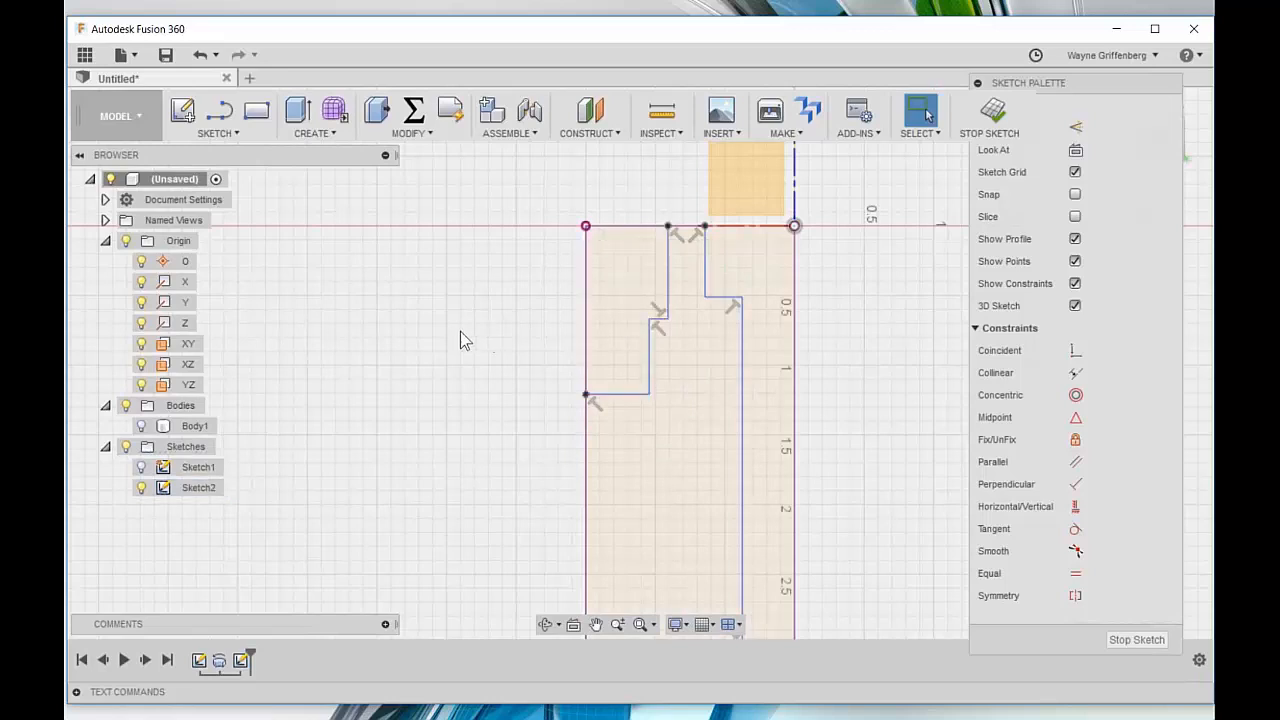
scroll(500, 346, "down", 2)
middle_click_drag(717, 480, 654, 420)
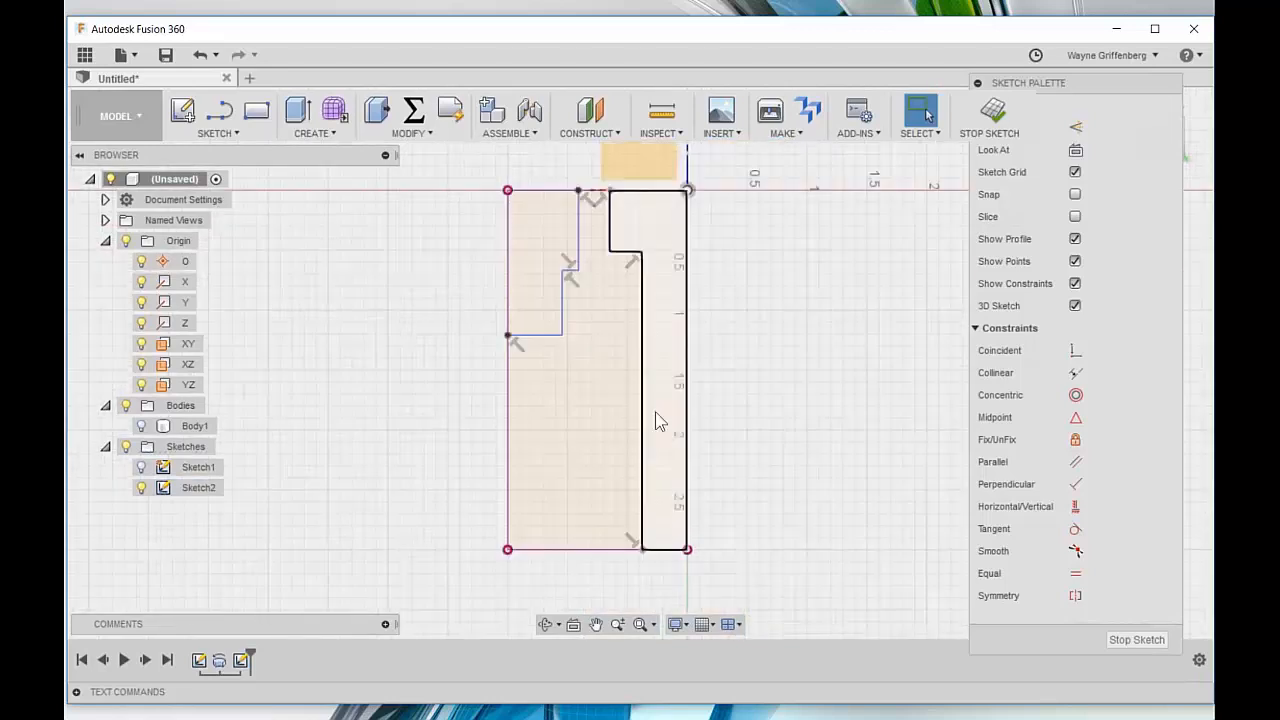
scroll(508, 340, "up", 1)
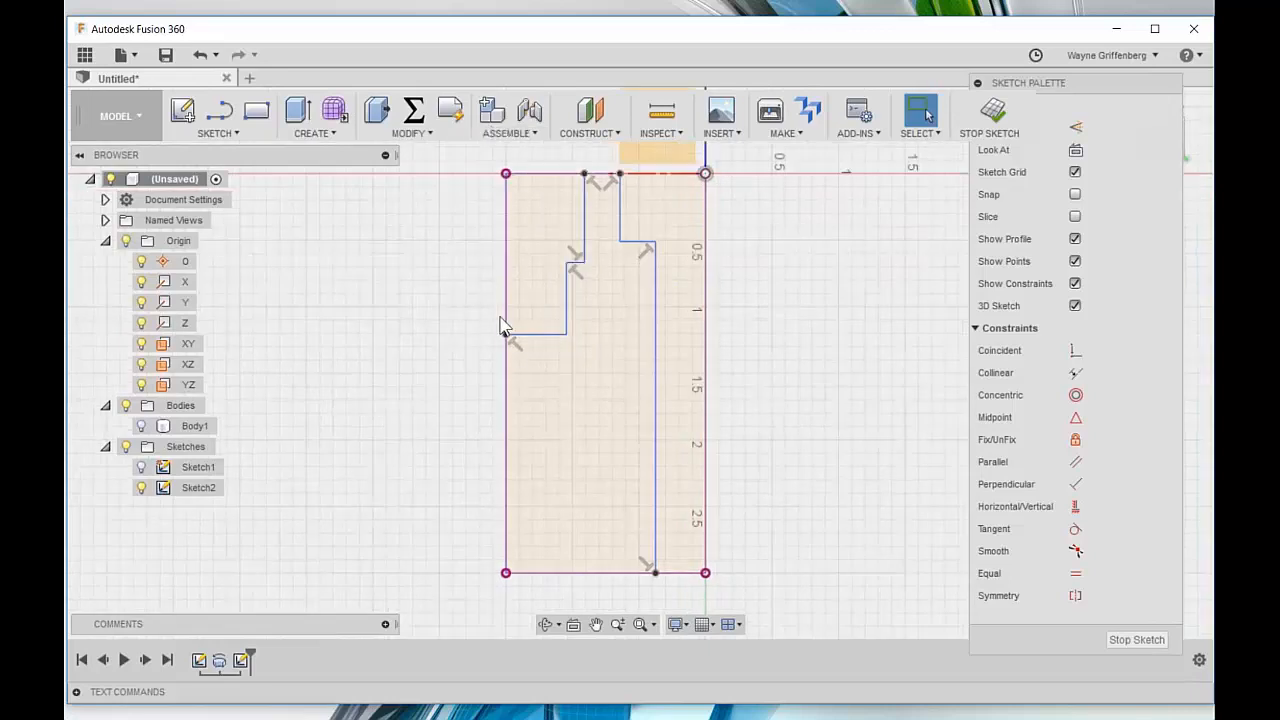
left_click(533, 262)
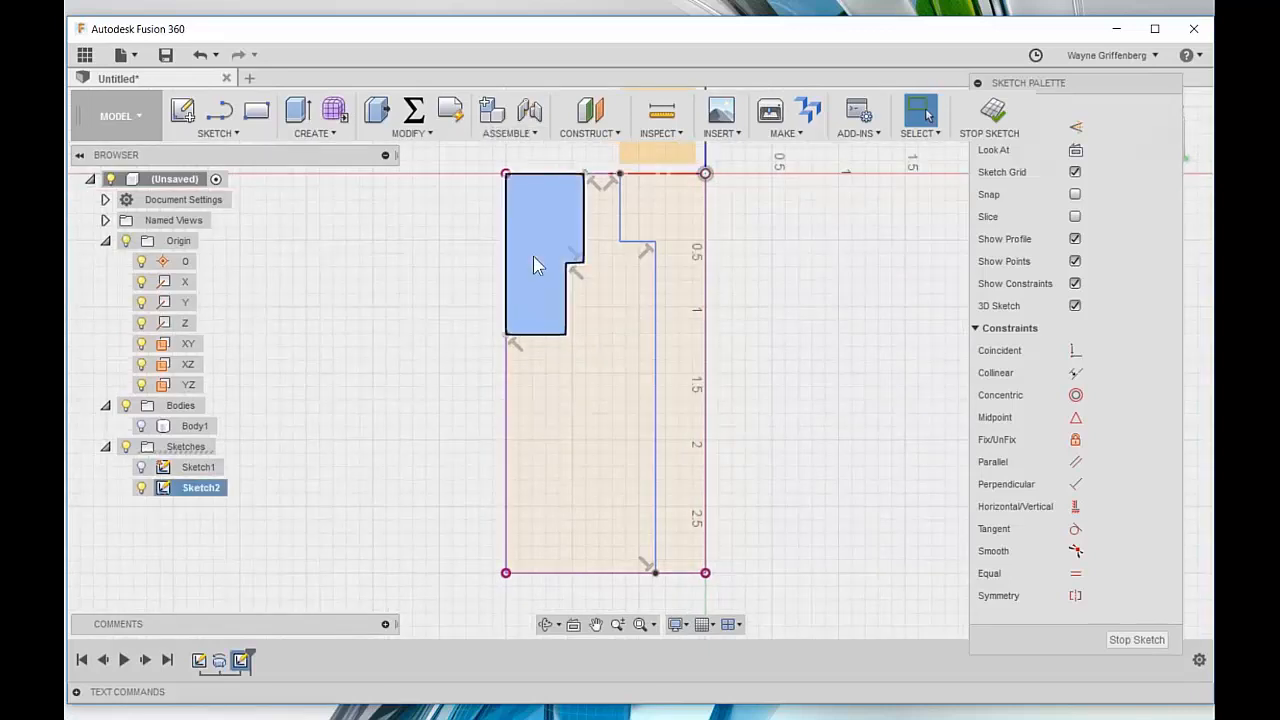
left_click(664, 226)
left_click(590, 364)
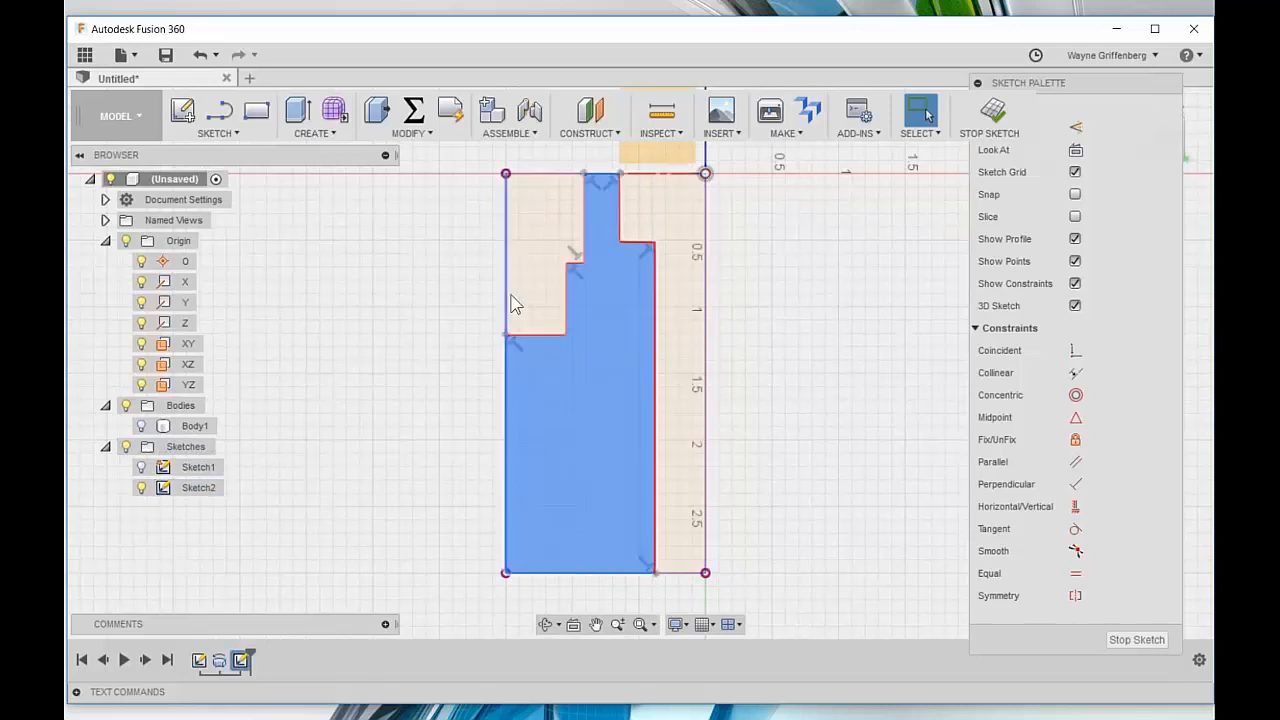
left_click(512, 303)
left_click(597, 349)
left_click(694, 363)
left_click(595, 328)
left_click(543, 268)
left_click(420, 277)
scroll(528, 320, "up", 1)
scroll(552, 346, "down", 2)
scroll(556, 350, "up", 1)
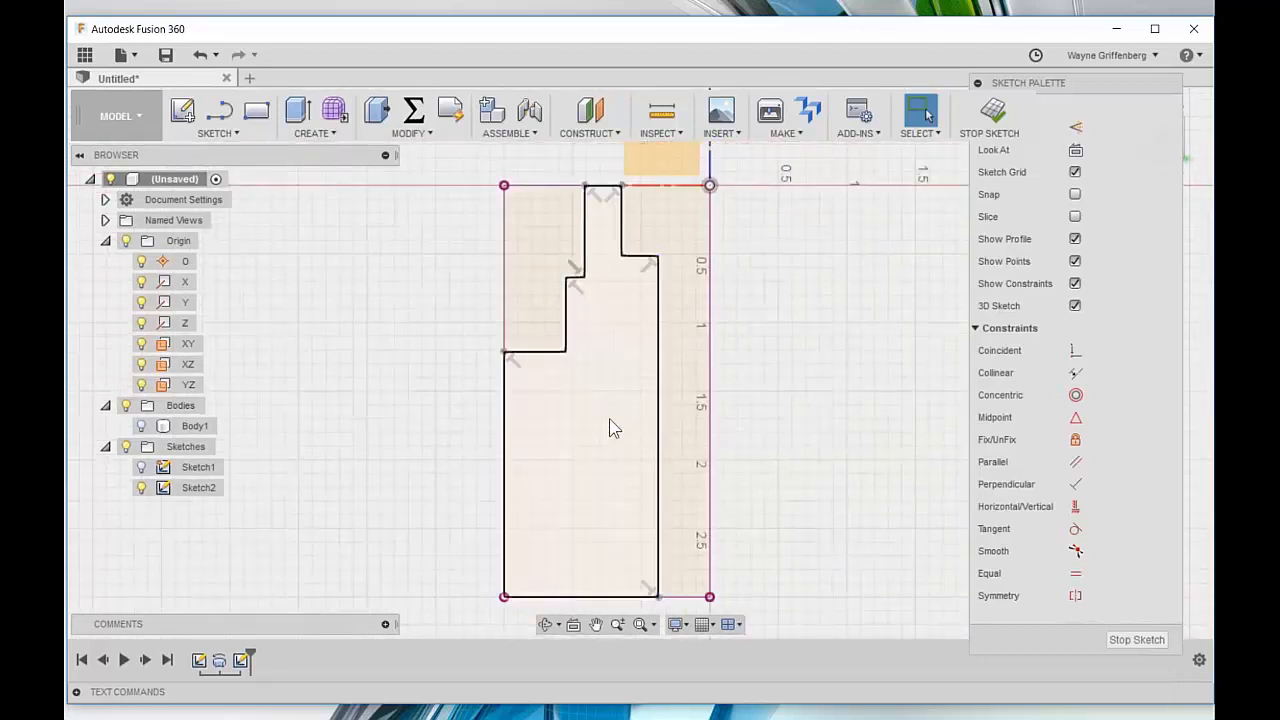
scroll(600, 420, "down", 1)
scroll(620, 500, "up", 1)
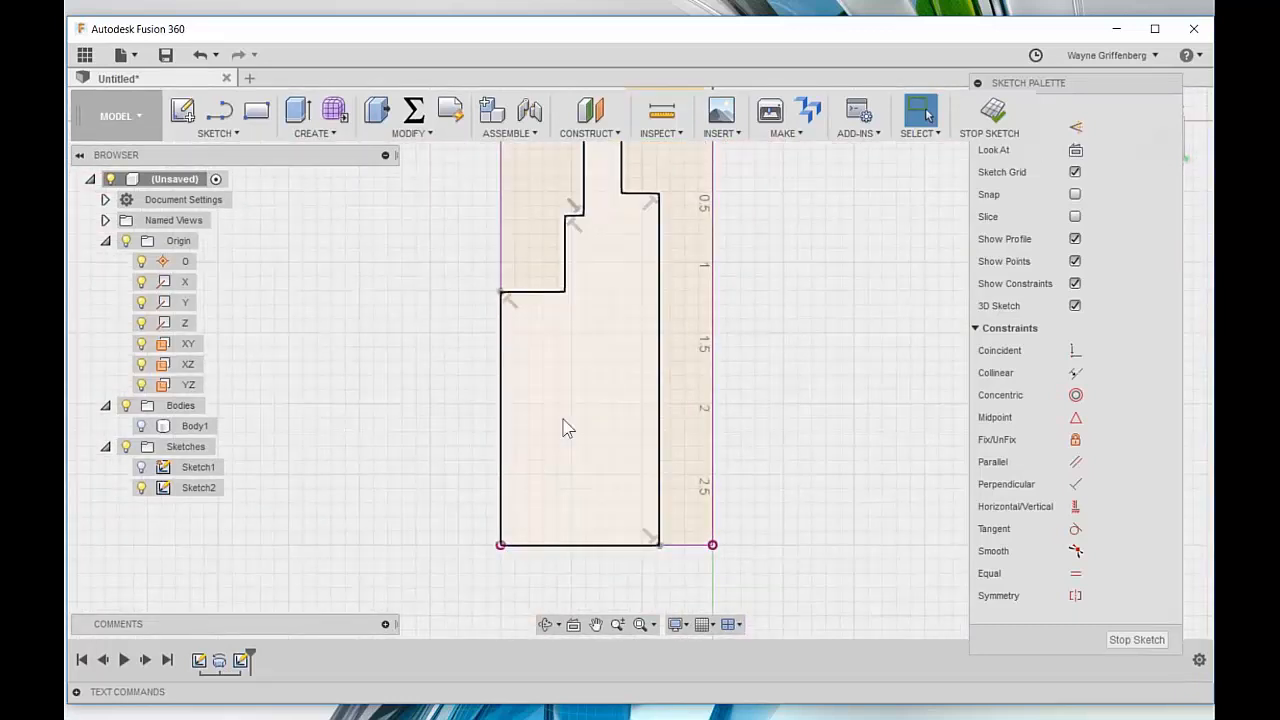
scroll(414, 357, "down", 1)
scroll(437, 335, "up", 2)
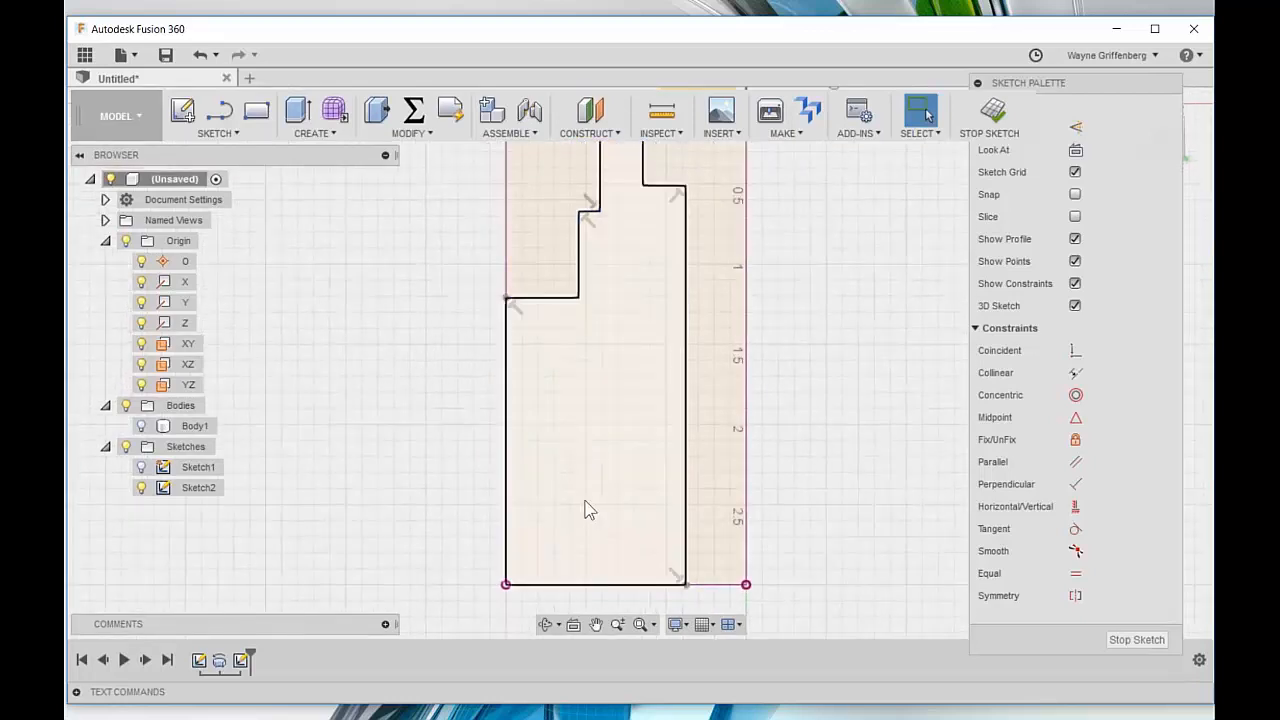
right_click(361, 274)
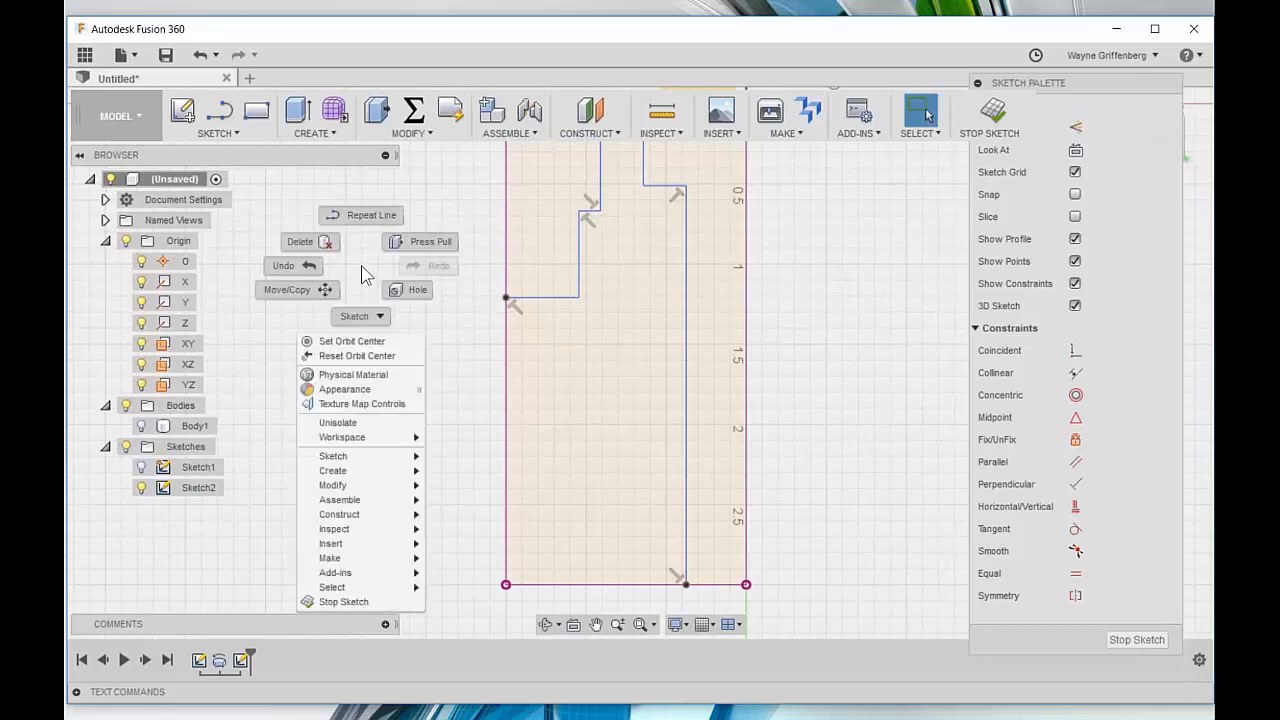
left_click(364, 318)
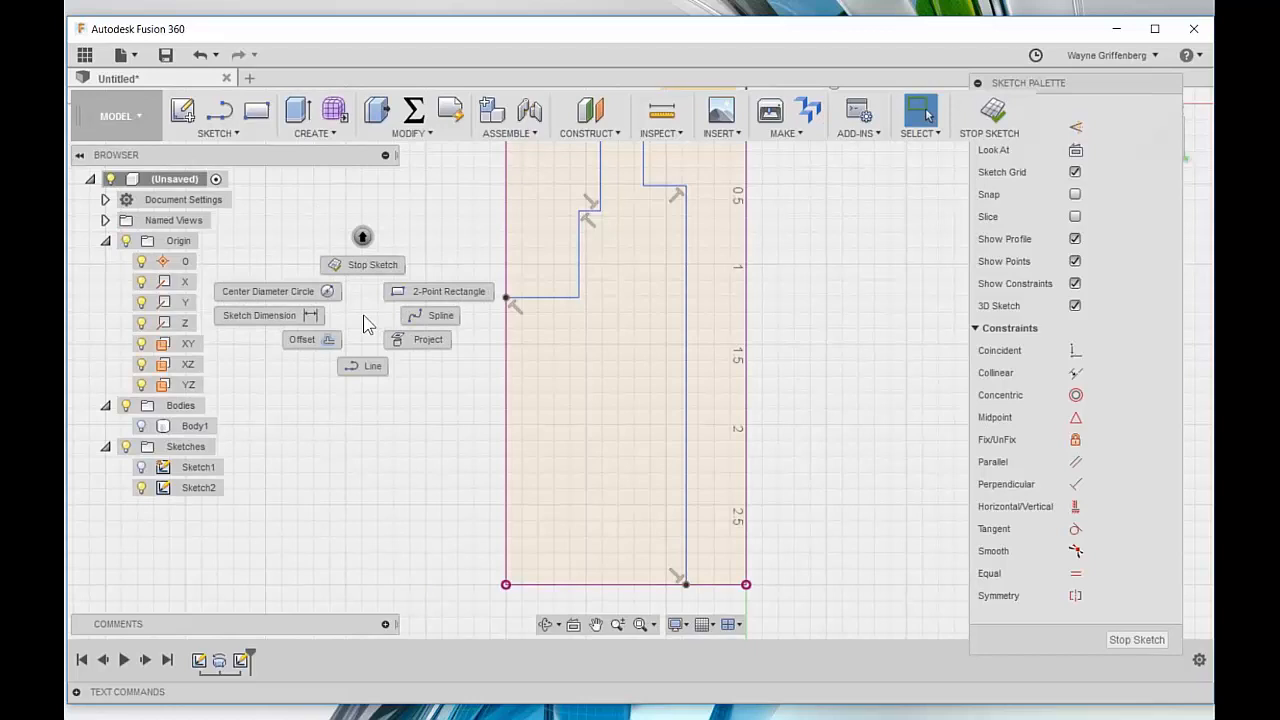
left_click(447, 270)
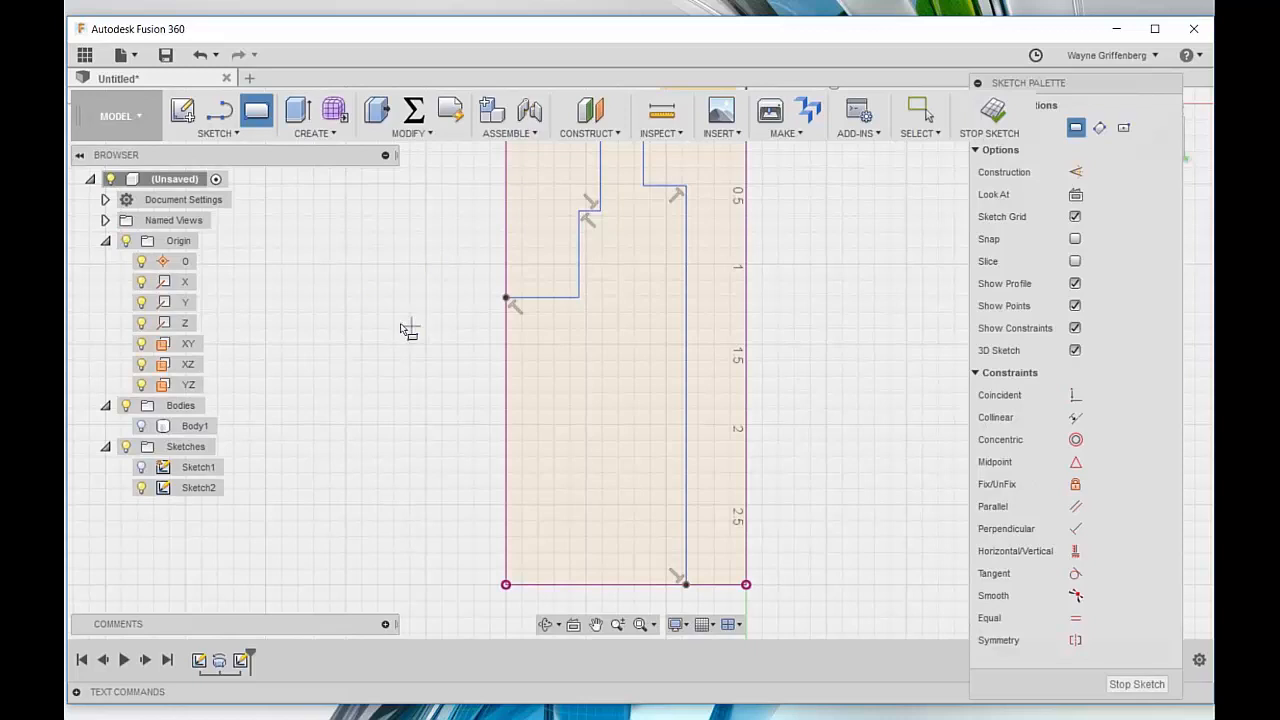
key("Escape")
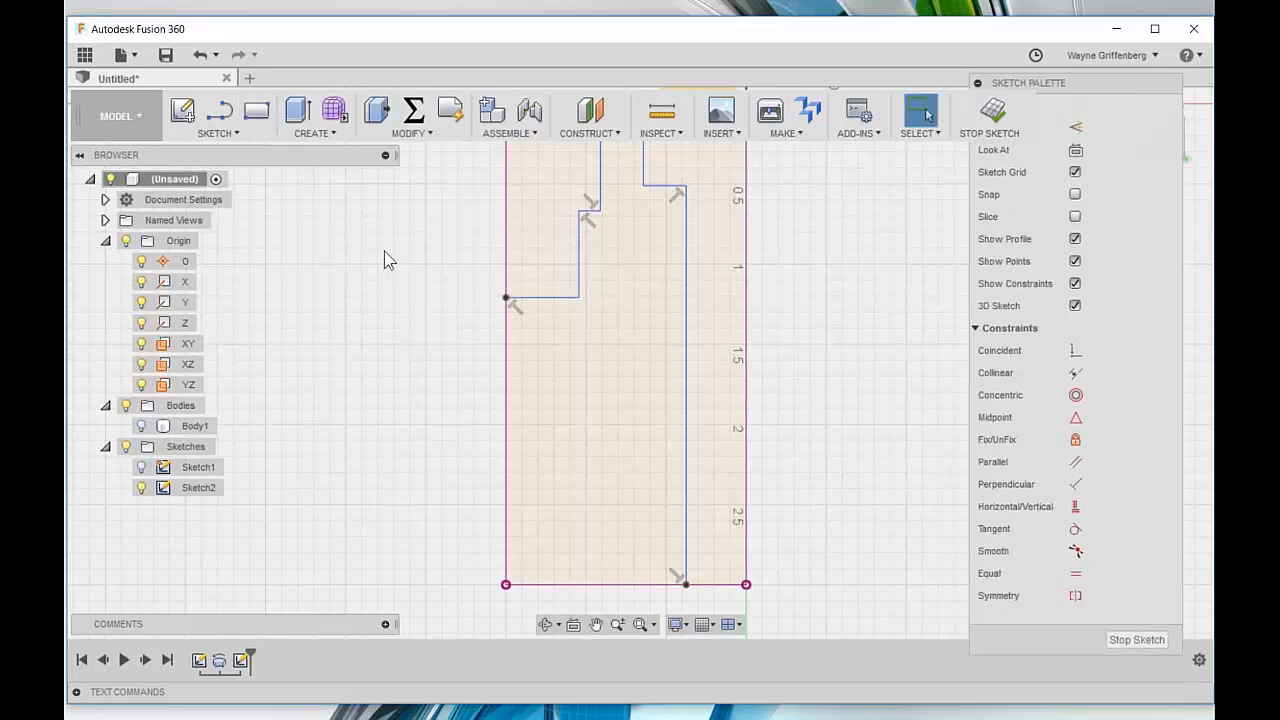
key("l")
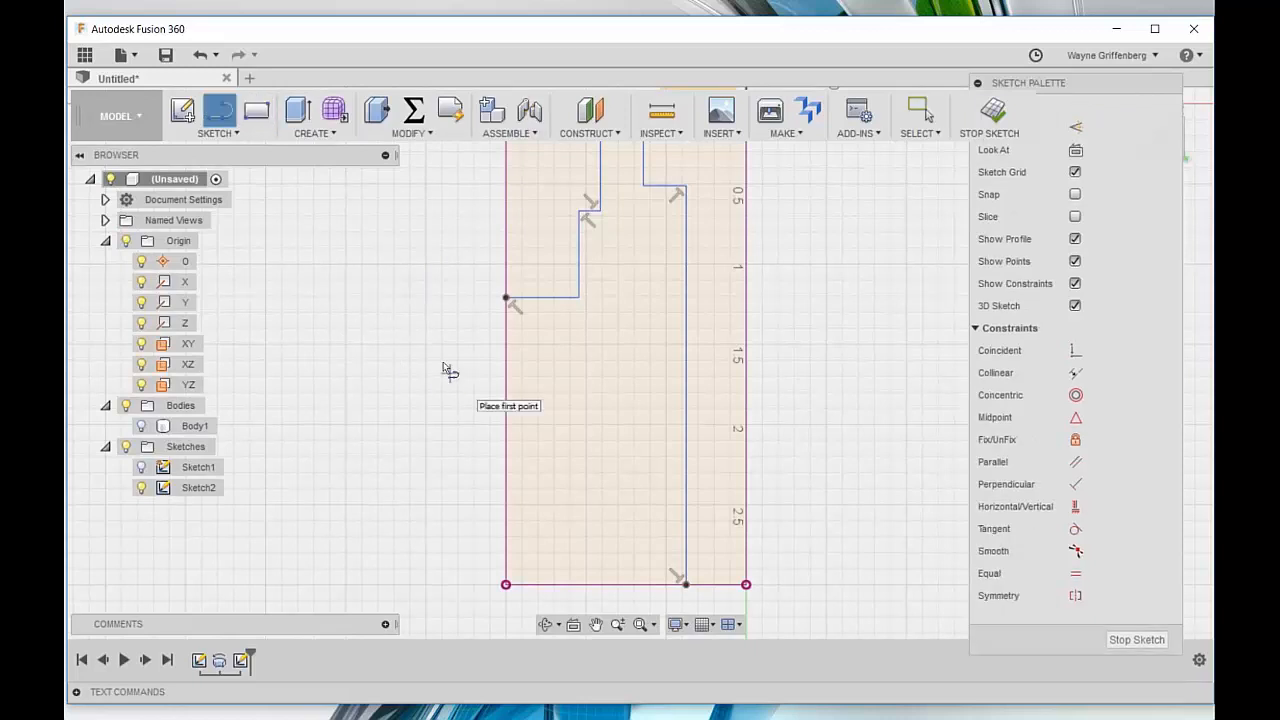
key("Escape")
Step: Draw a 2-point rectangle from the outer side edge, just below the second stepped line, to just above the bottom edge and short of the first stepped line
mouse_move(382, 238)
right_mouse_down()
mouse_move(375, 325)
mouse_move(458, 263)
right_mouse_up()
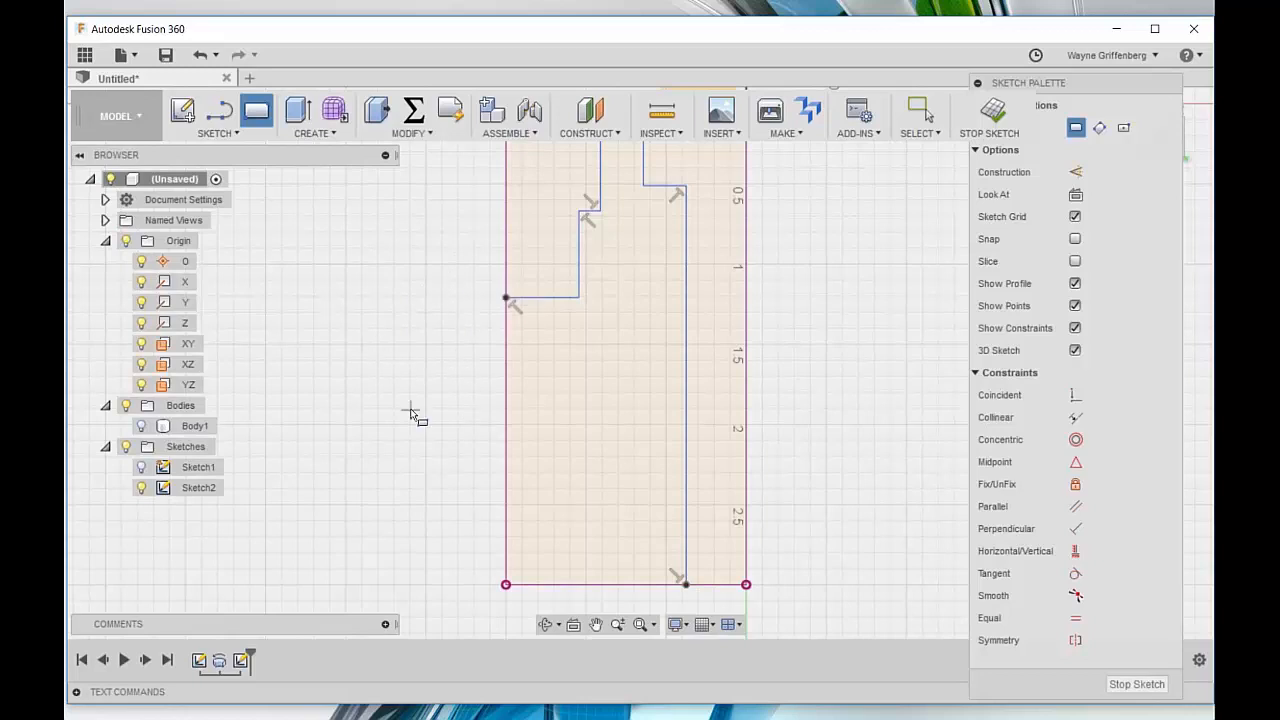
scroll(409, 400, "down", 2)
scroll(446, 410, "up", 3)
scroll(411, 327, "down", 2)
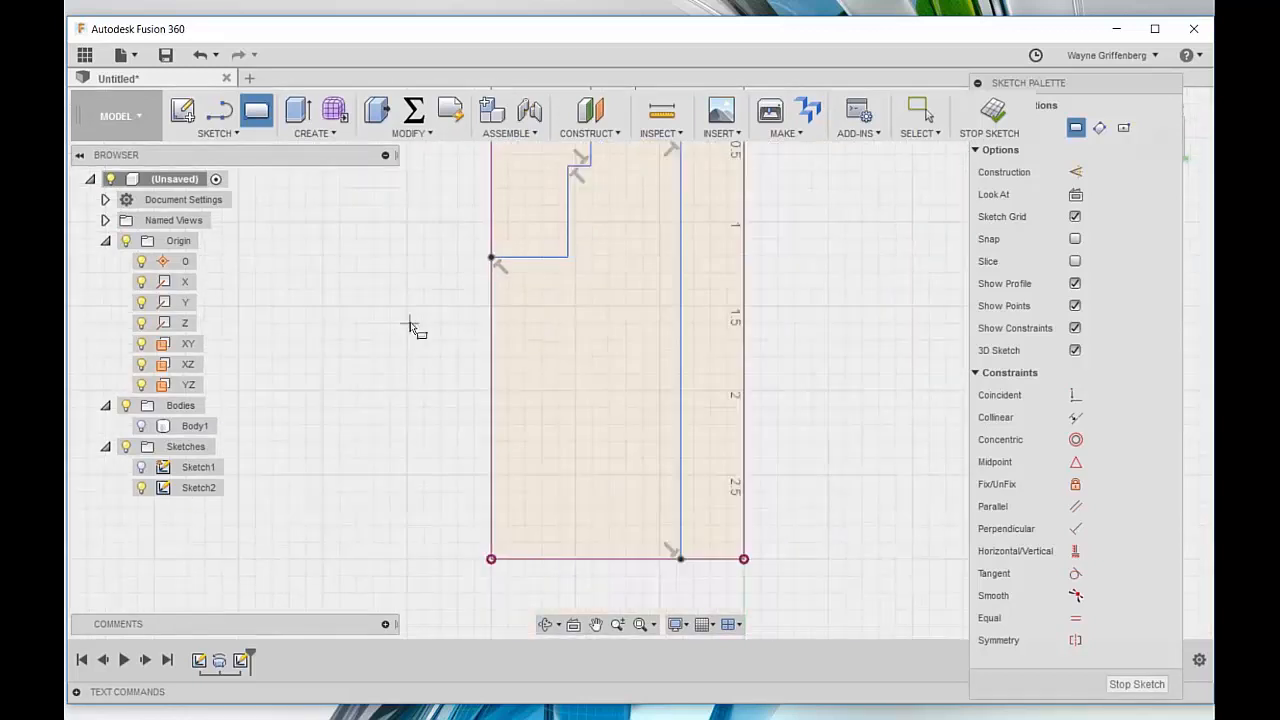
left_click(495, 290)
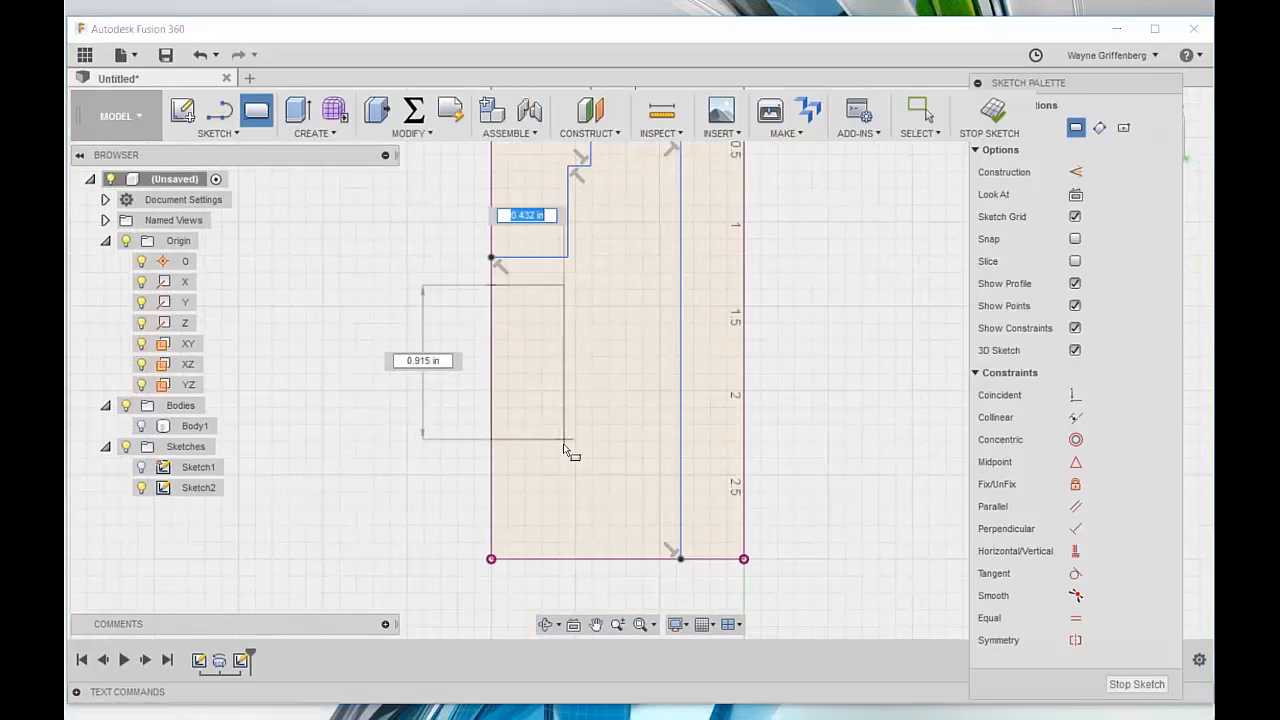
left_click(631, 523)
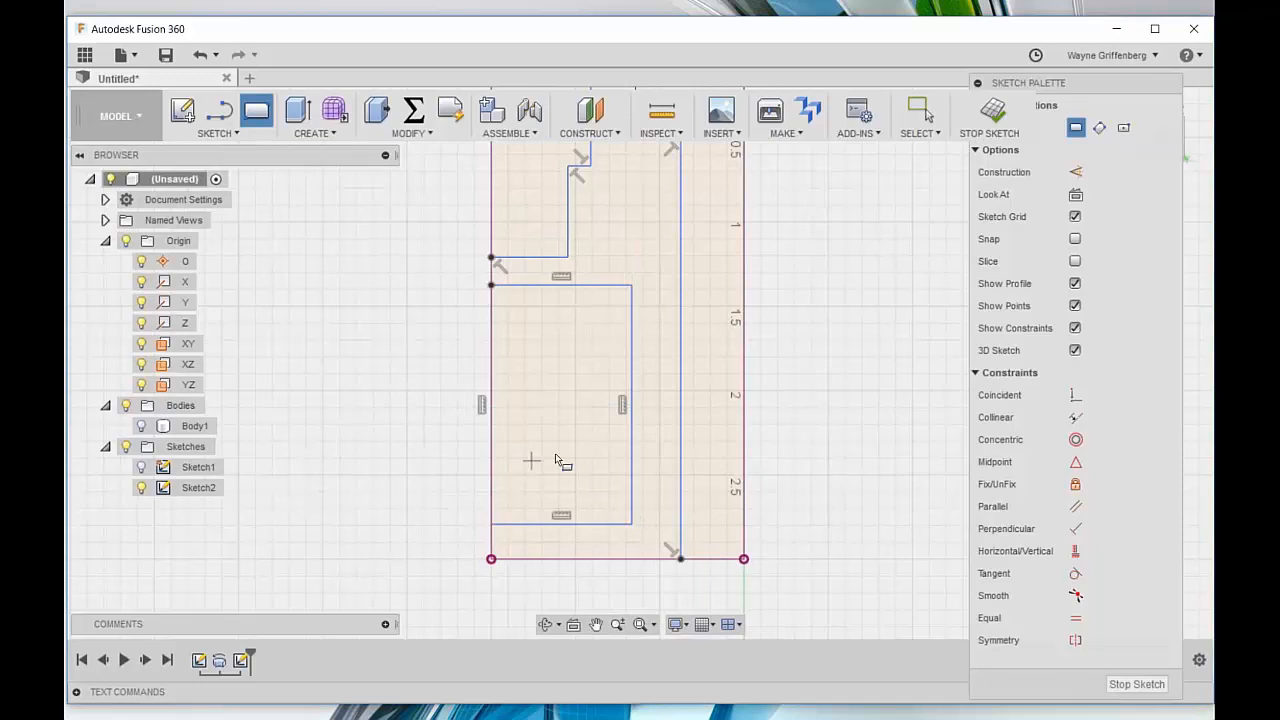
scroll(434, 409, "down", 2)
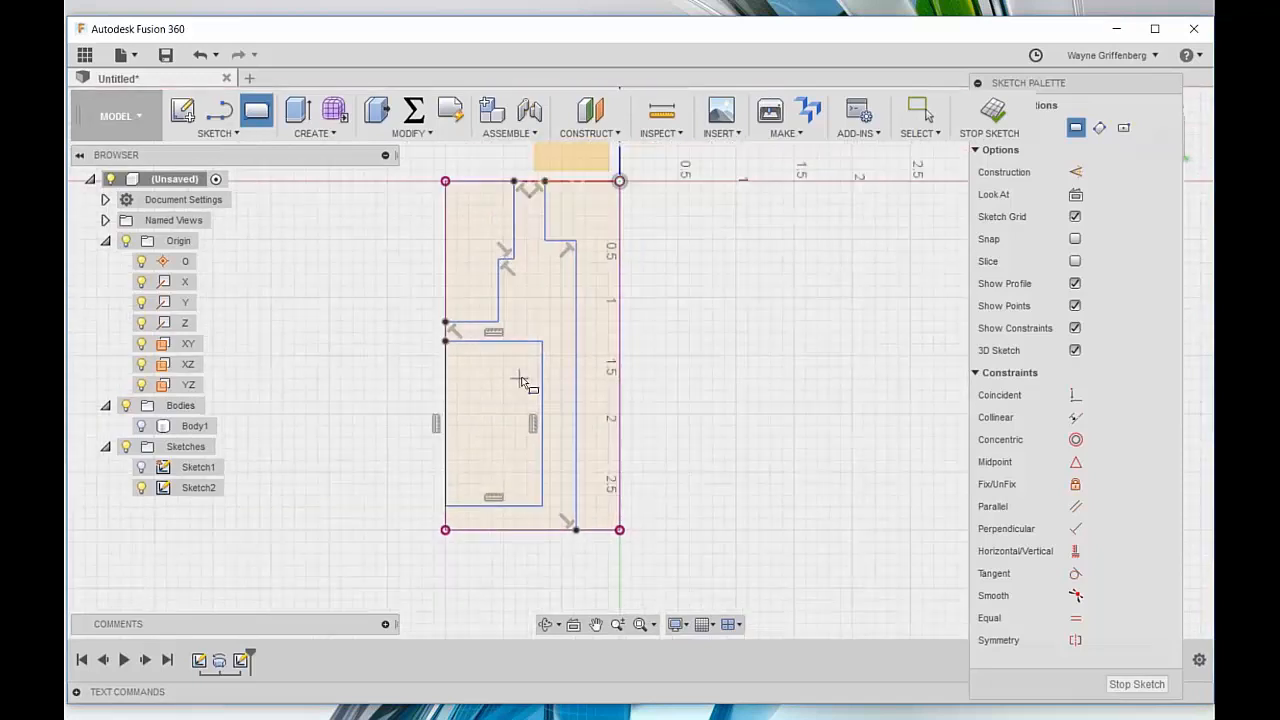
scroll(378, 445, "up", 3)
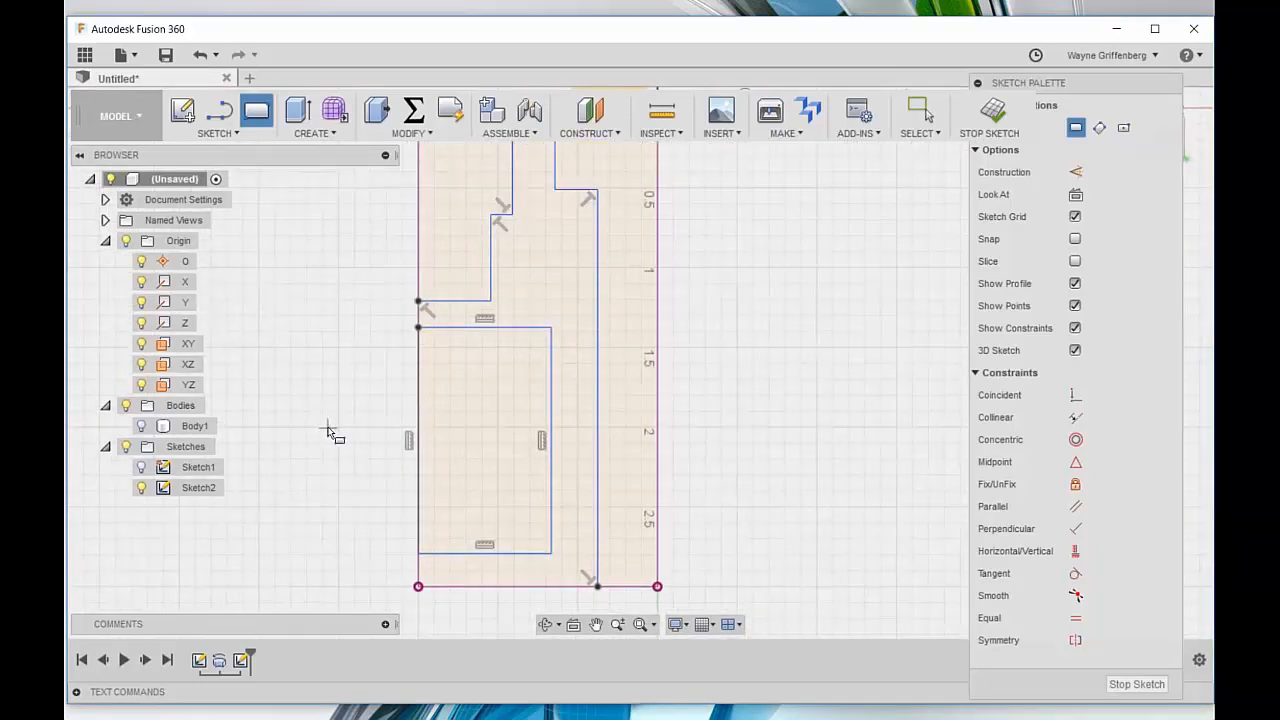
key("Escape")
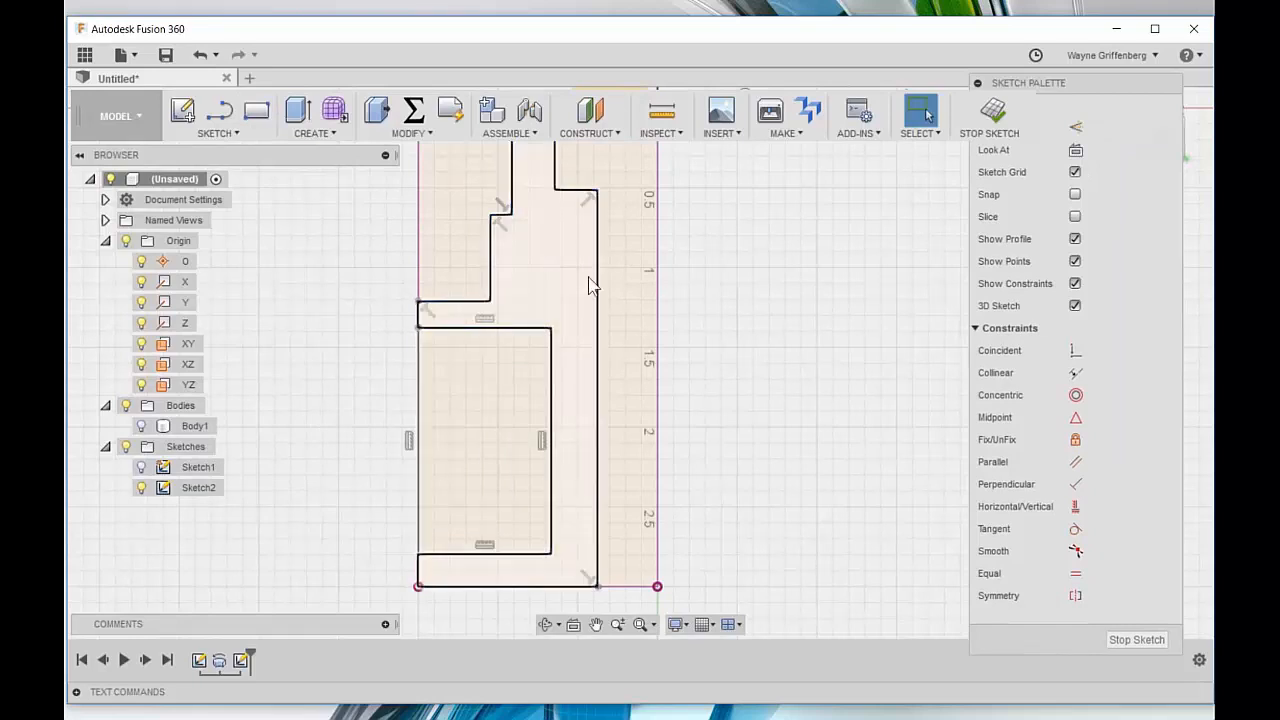
Step: Shrink the new rectangle by moving its upper inner corner slightly down and toward the outer side edge
scroll(453, 445, "down", 1)
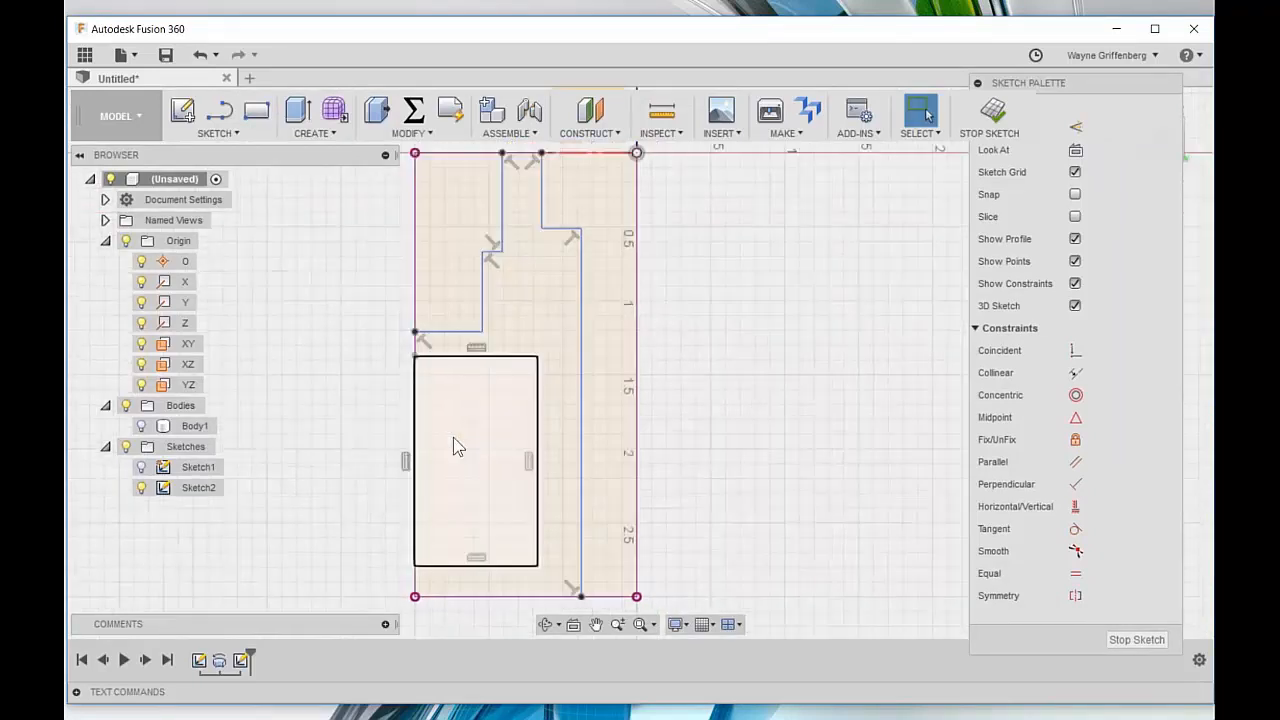
mouse_move(536, 361)
left_mouse_down()
mouse_move(491, 395)
mouse_move(527, 378)
left_mouse_up()
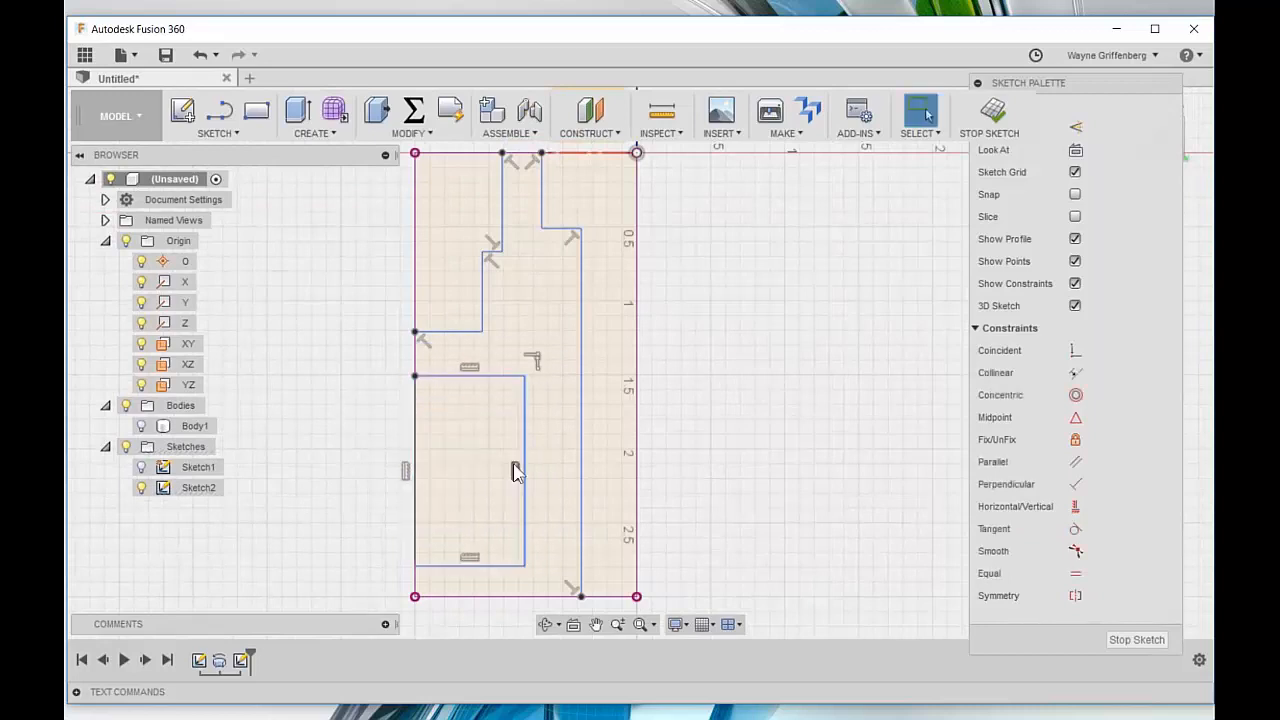
scroll(382, 418, "down", 1)
scroll(382, 408, "up", 2)
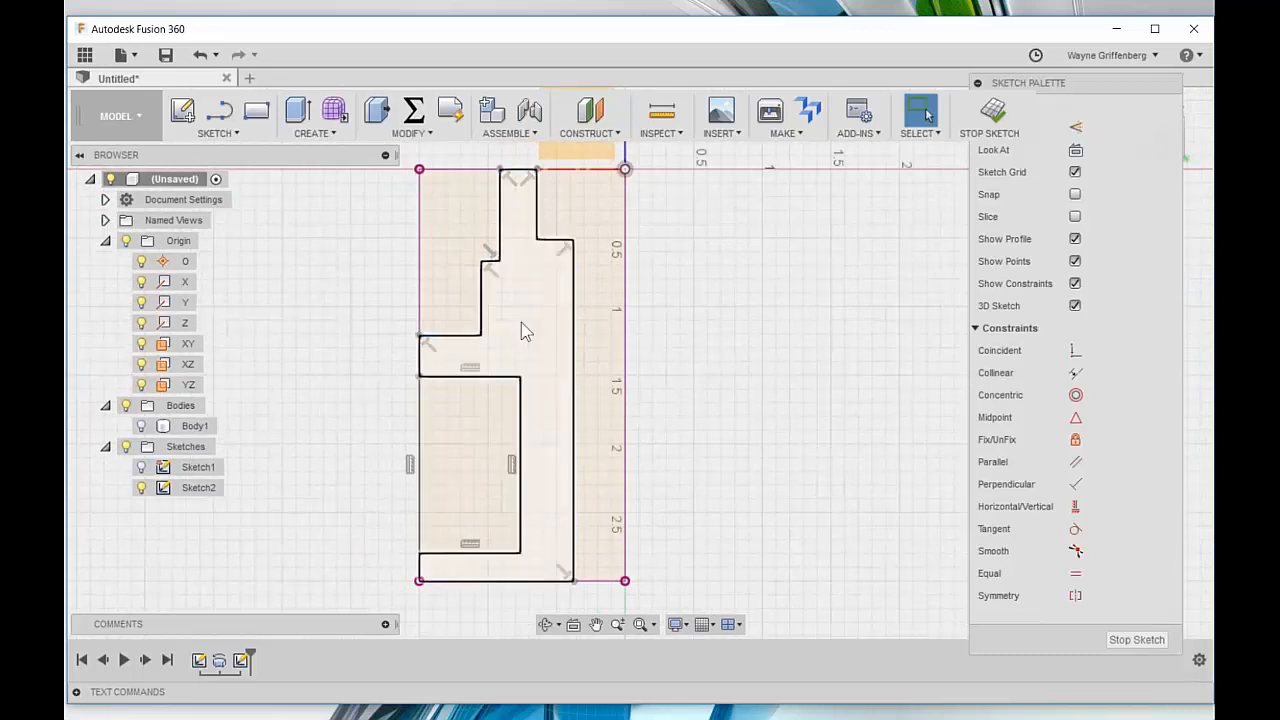
Step: Examine the closed profiles formed by the stepped lines, the small rectangle and the projected outline
scroll(540, 390, "down", 2)
scroll(523, 357, "up", 2)
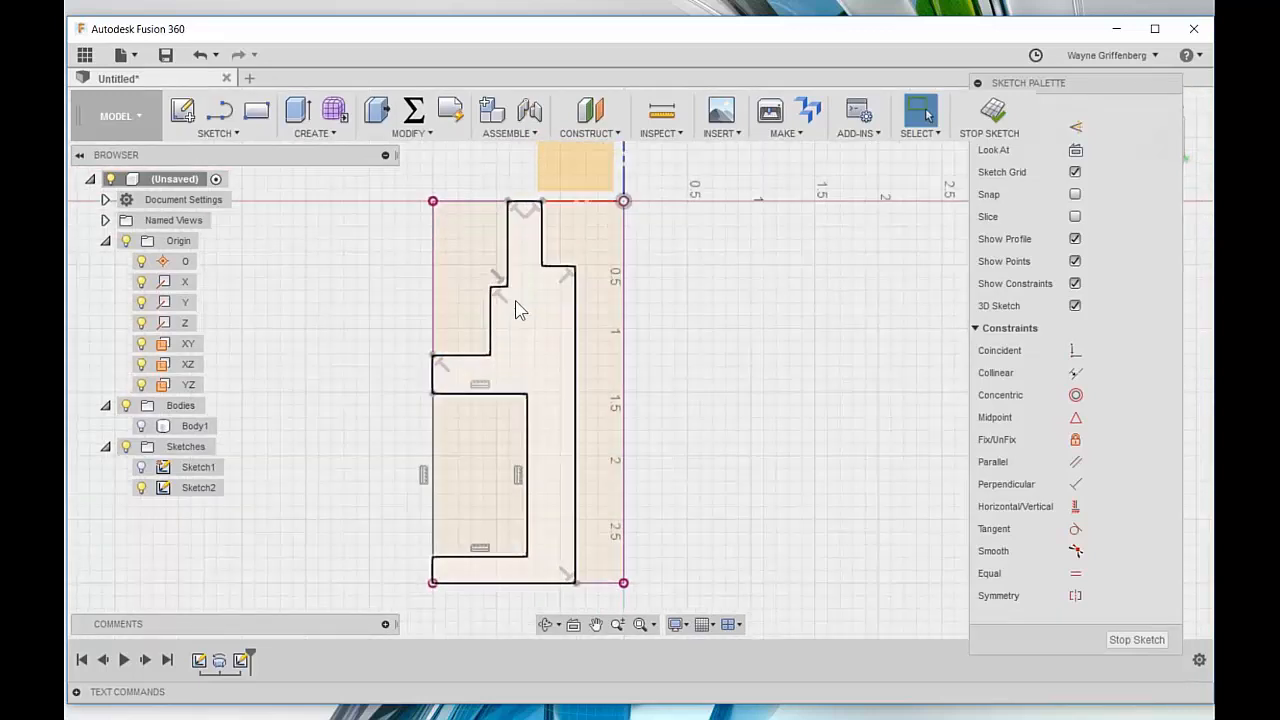
scroll(503, 373, "down", 2)
scroll(514, 260, "up", 2)
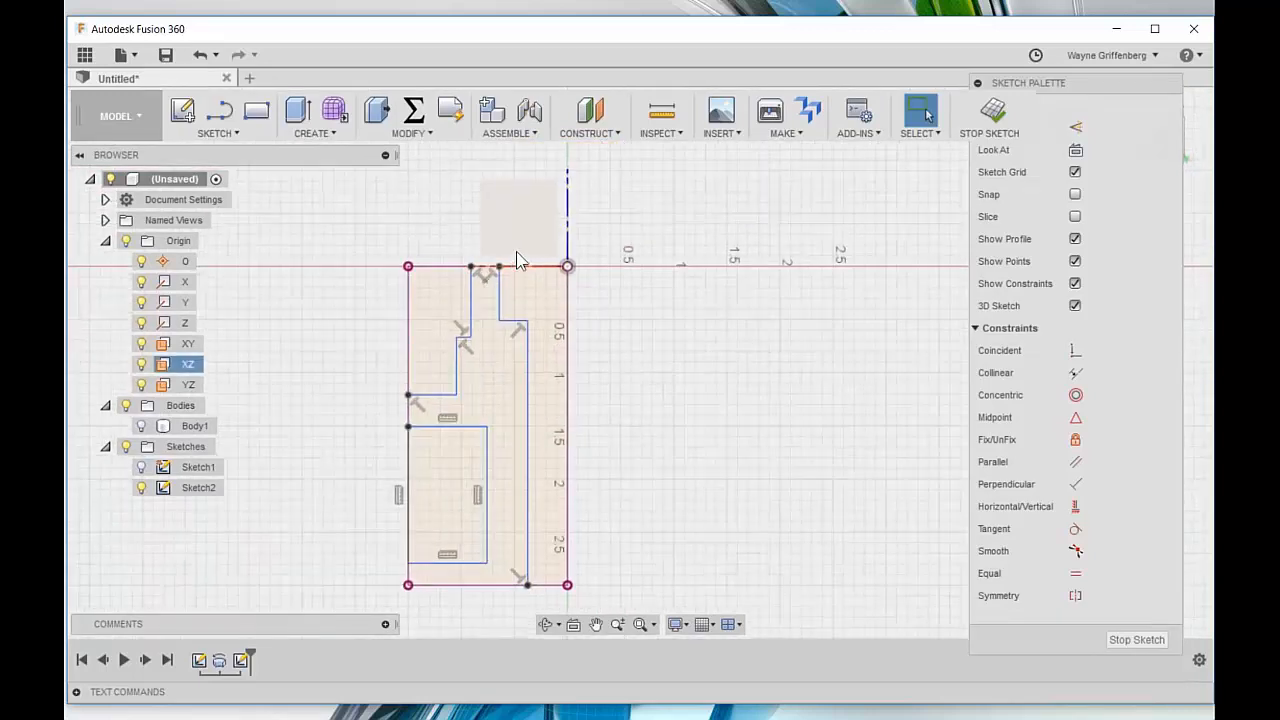
scroll(598, 310, "down", 1)
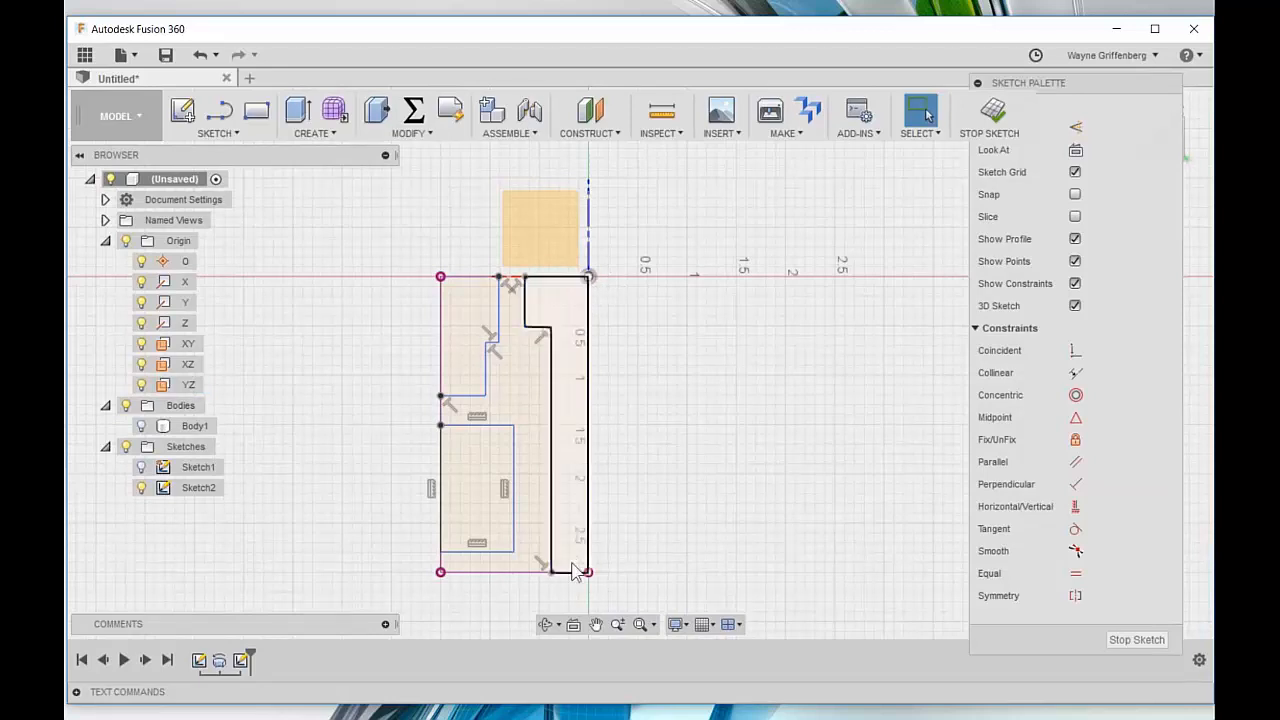
scroll(615, 484, "down", 2)
scroll(660, 430, "up", 4)
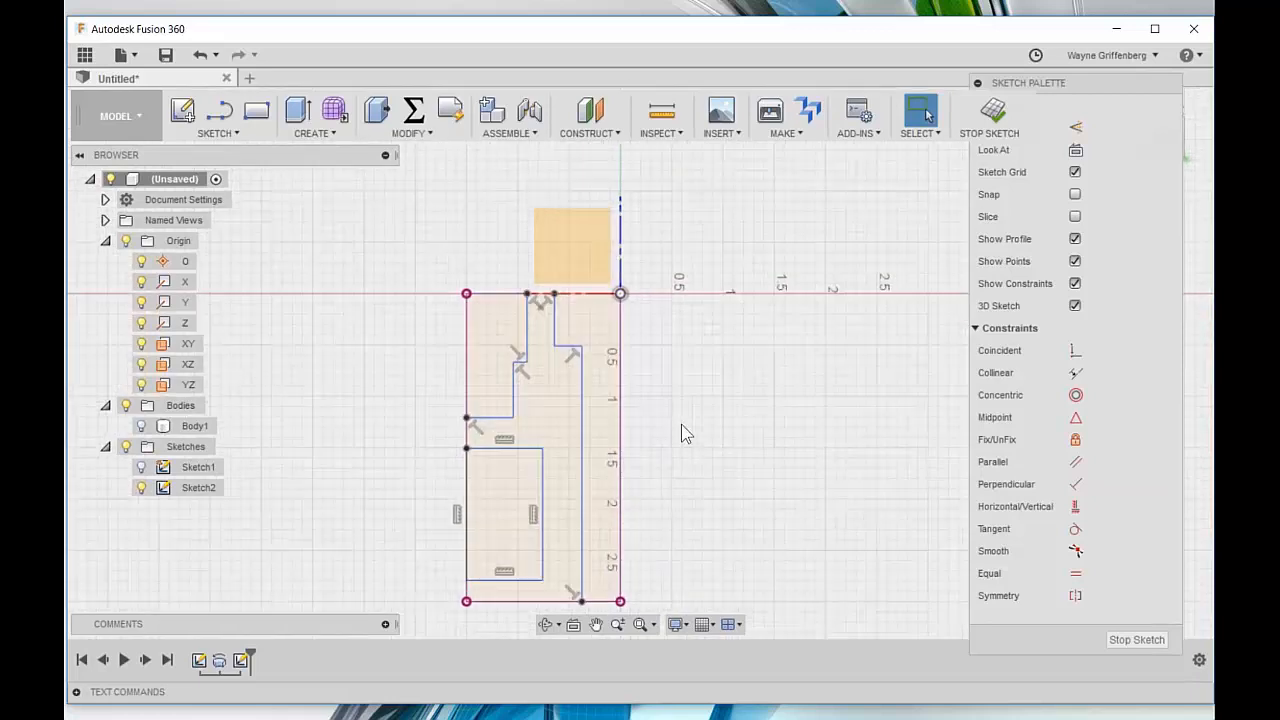
scroll(630, 400, "down", 2)
scroll(607, 455, "up", 2)
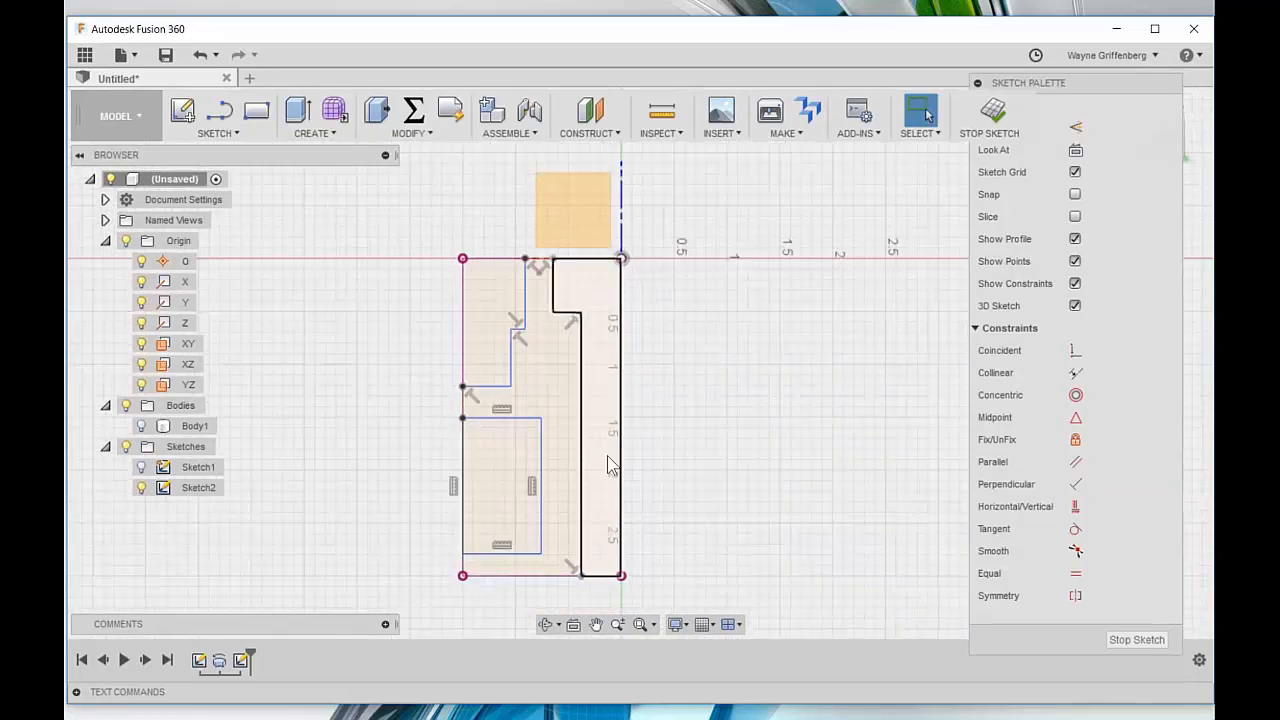
scroll(570, 366, "down", 2)
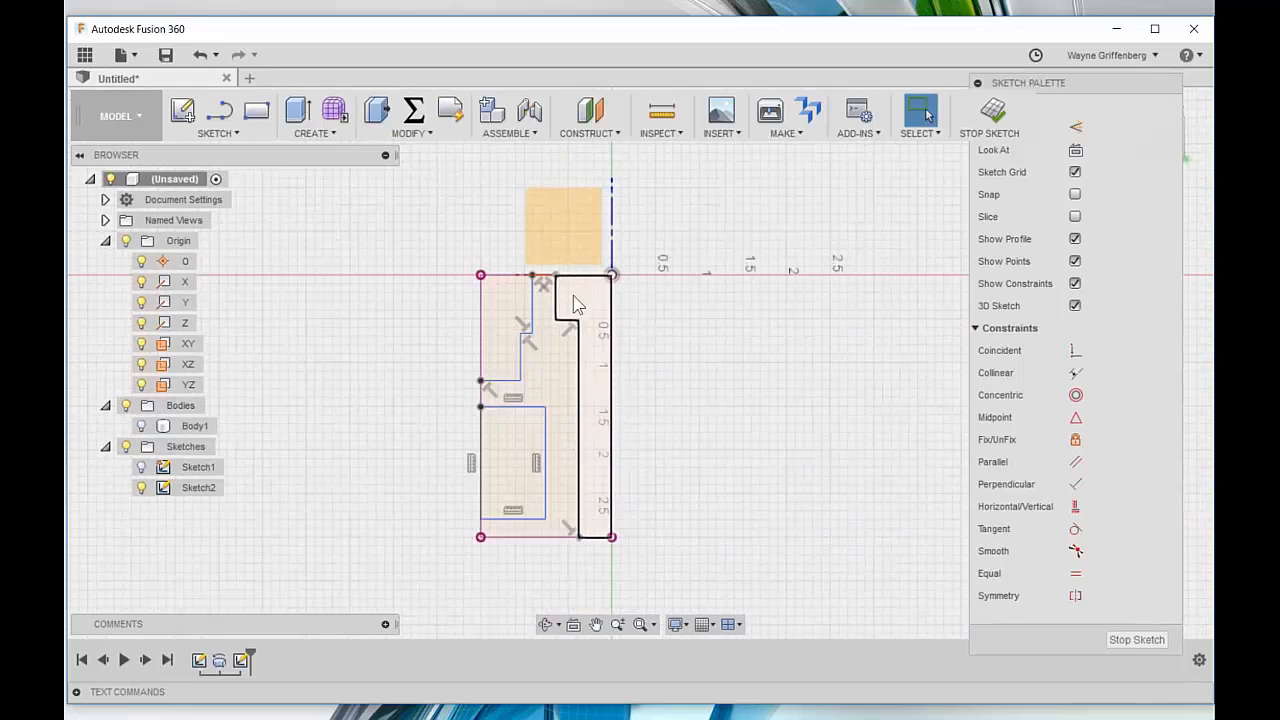
scroll(575, 297, "up", 3)
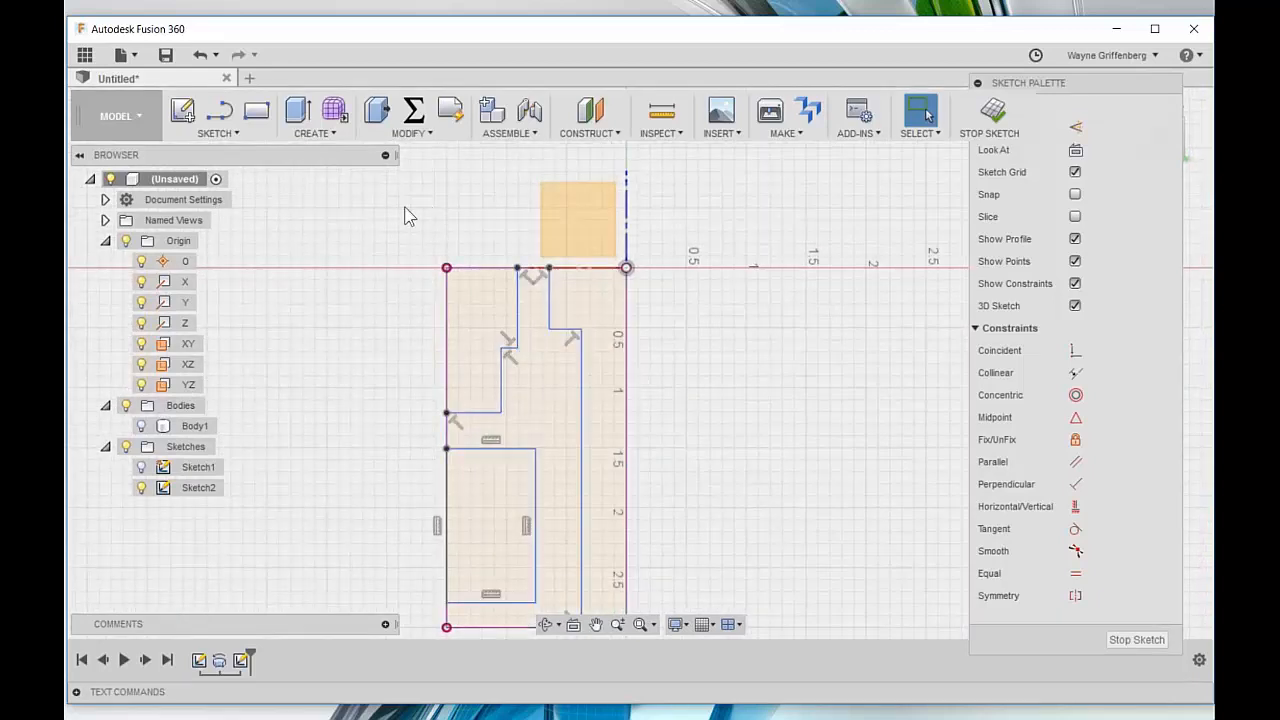
key("d")
key("Escape")
right_click(368, 222)
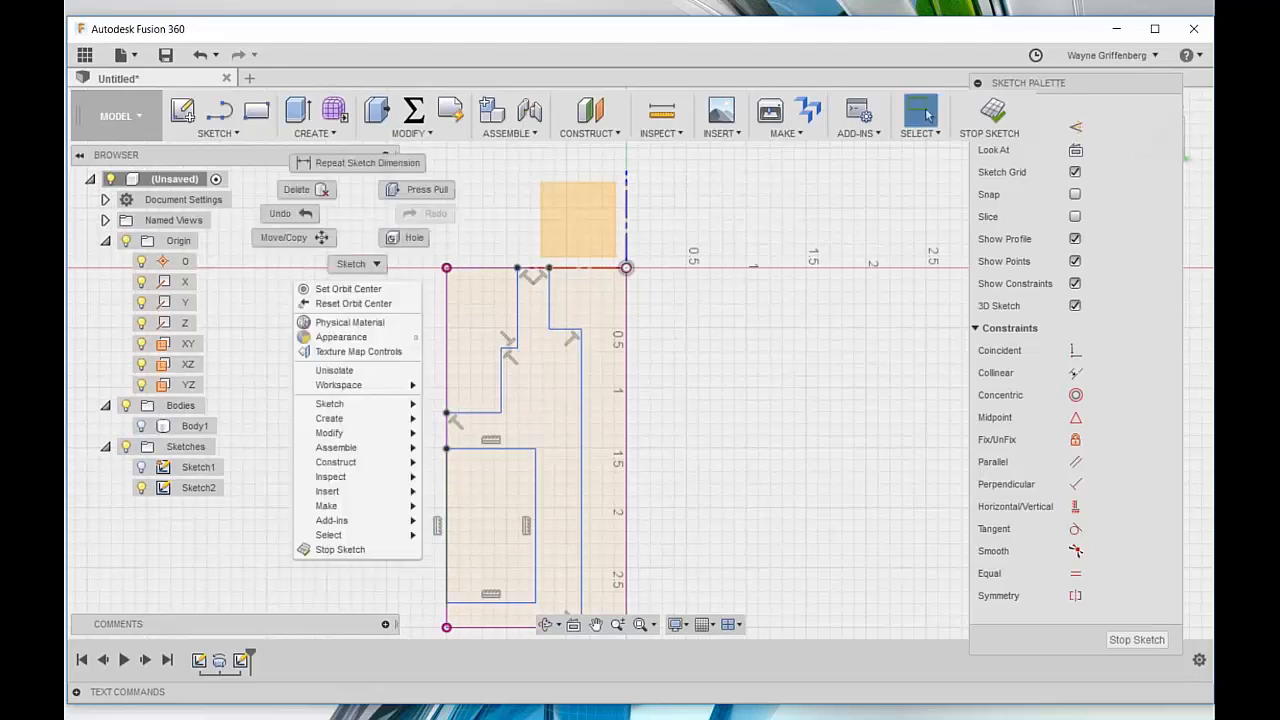
left_click(362, 263)
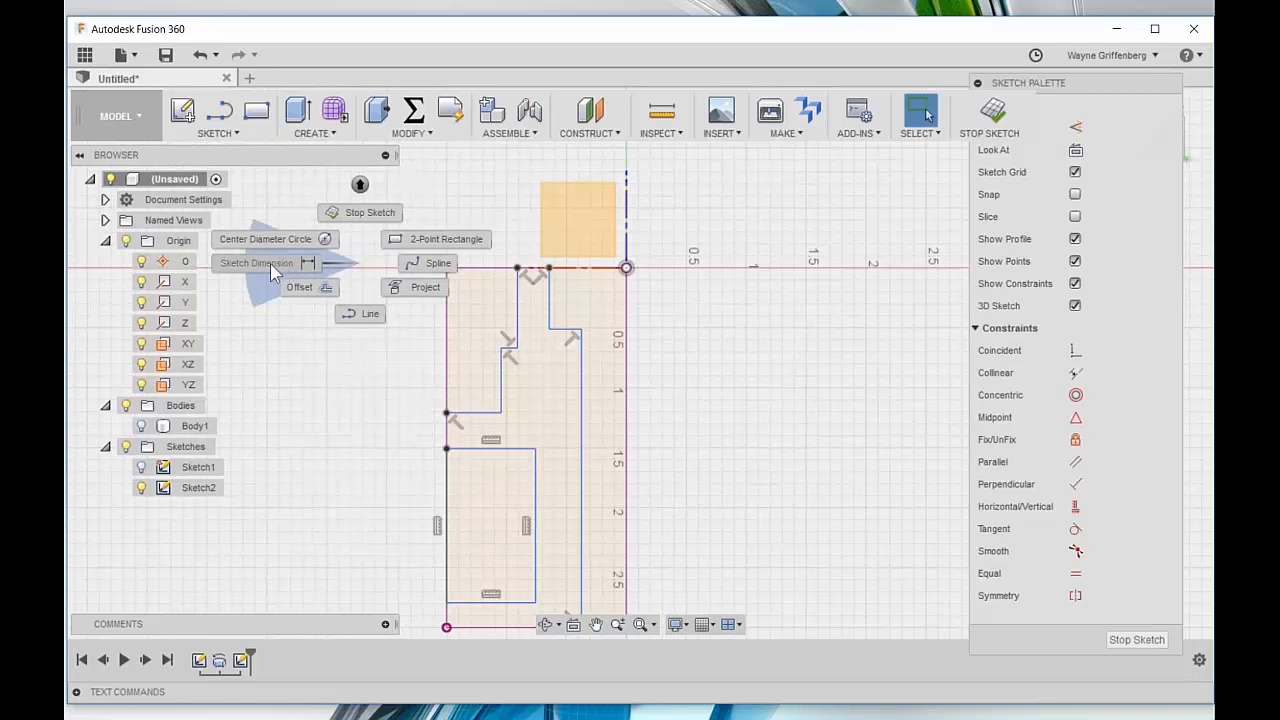
left_click(321, 264)
right_click(341, 298)
left_click(336, 360)
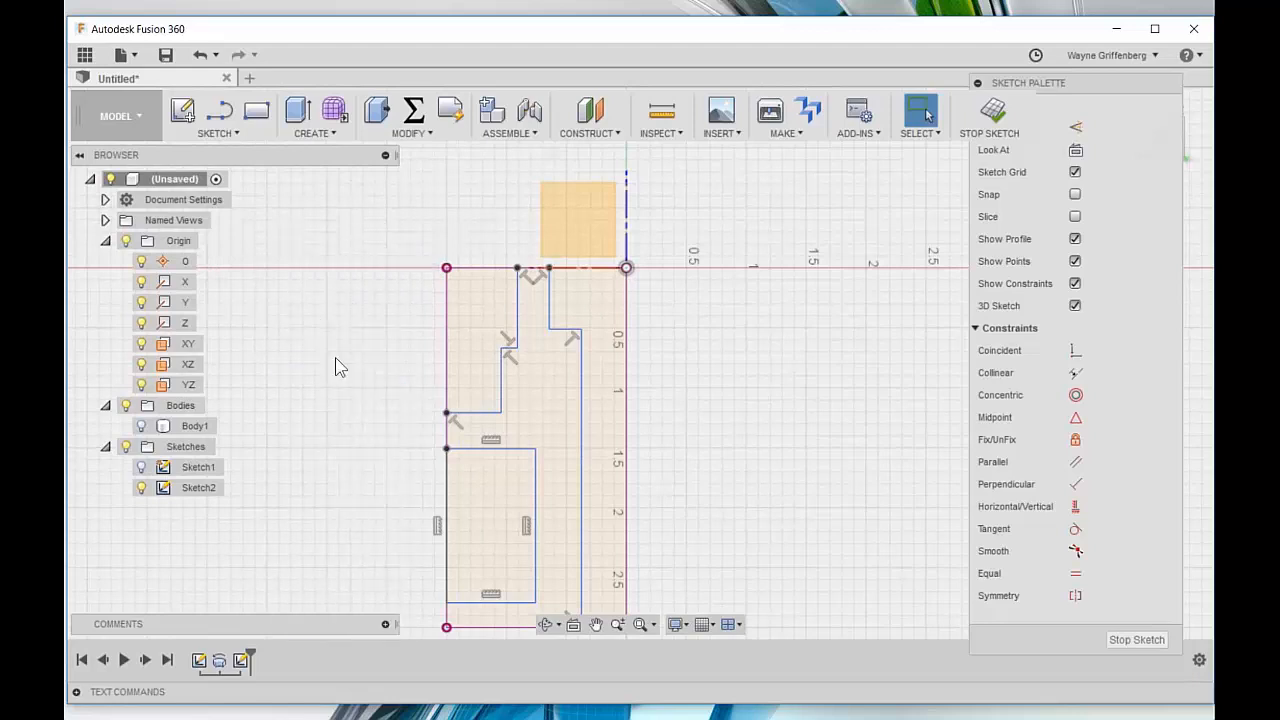
Step: Dimension the inner stepped line's long vertical segment 0.375 in from the origin
right_click_drag(339, 290, 260, 367)
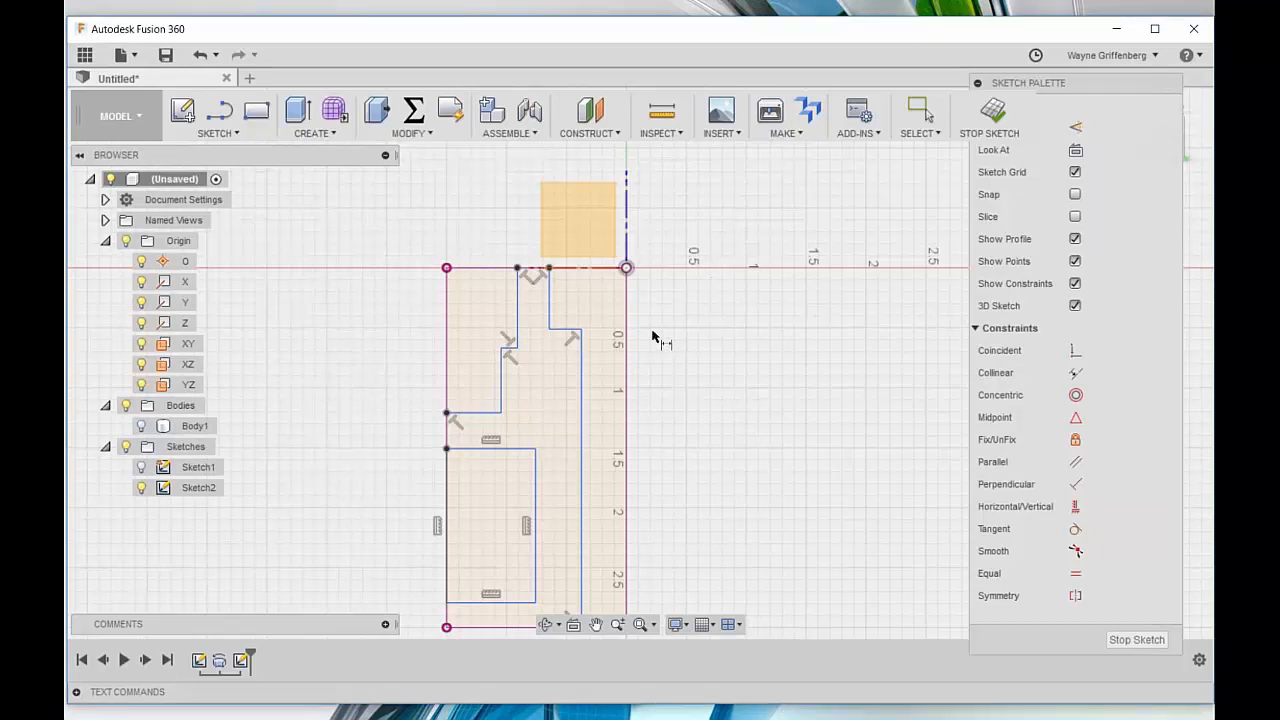
scroll(655, 320, "up", 1)
left_click(618, 260)
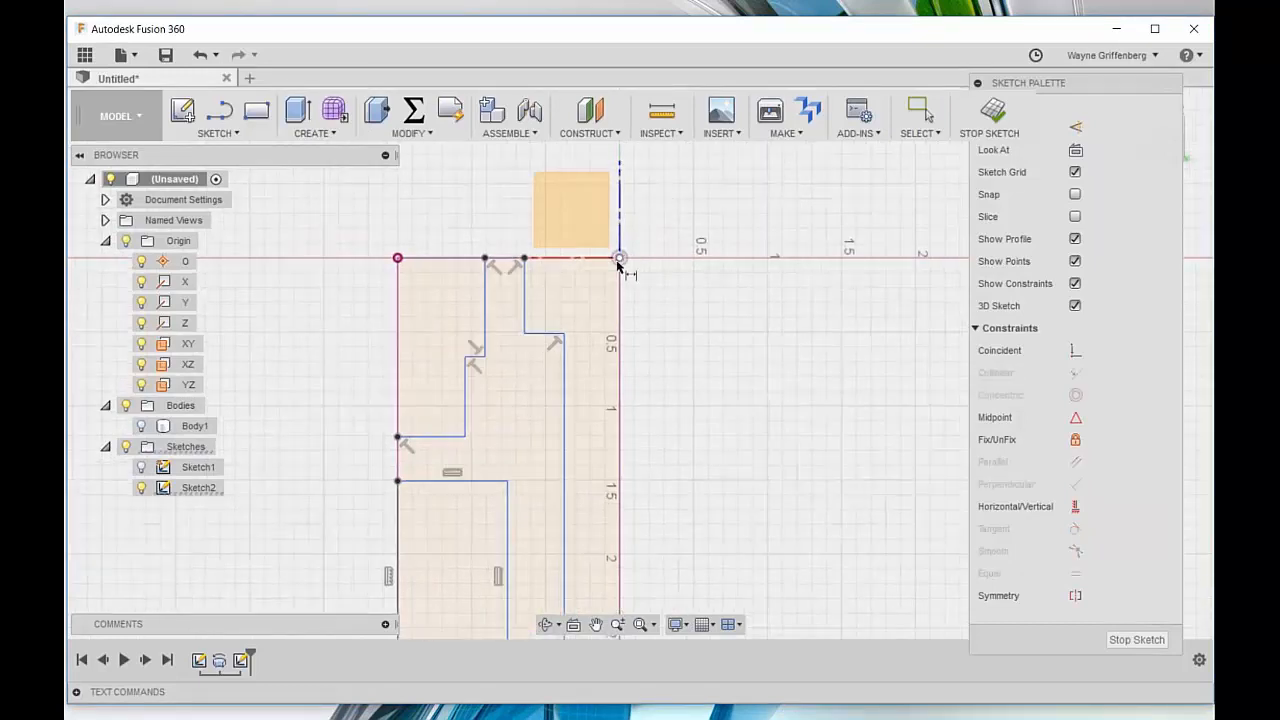
left_click(567, 378)
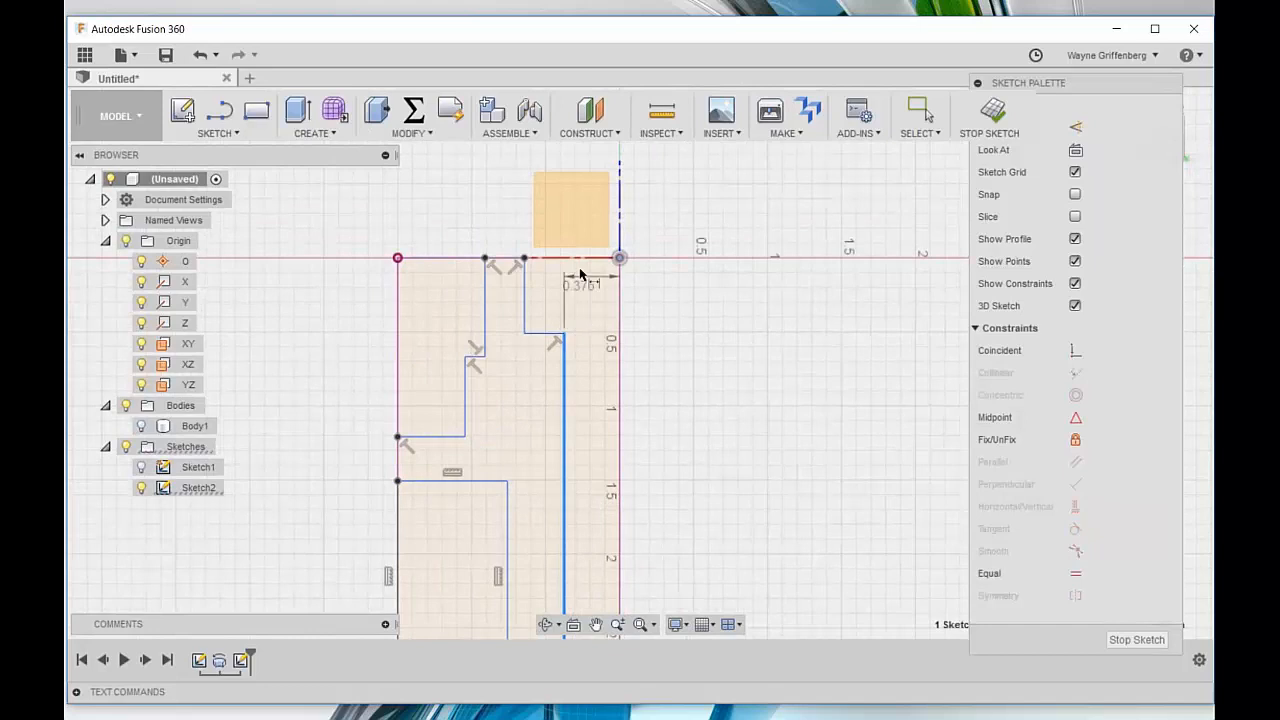
left_click(580, 194)
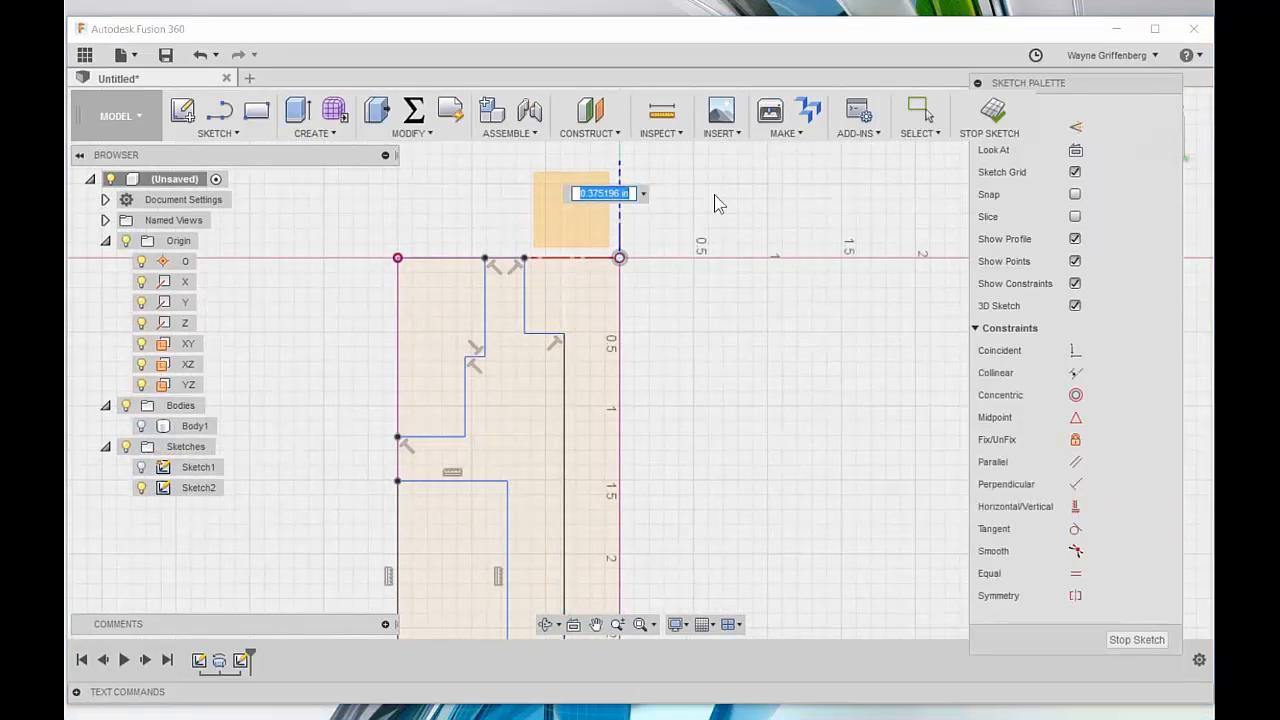
key("BackSpace")
type(".375")
key("Return")
Step: Dimension the inner stepped line's short upper vertical segment 0.625 in from the origin
scroll(516, 308, "down", 1)
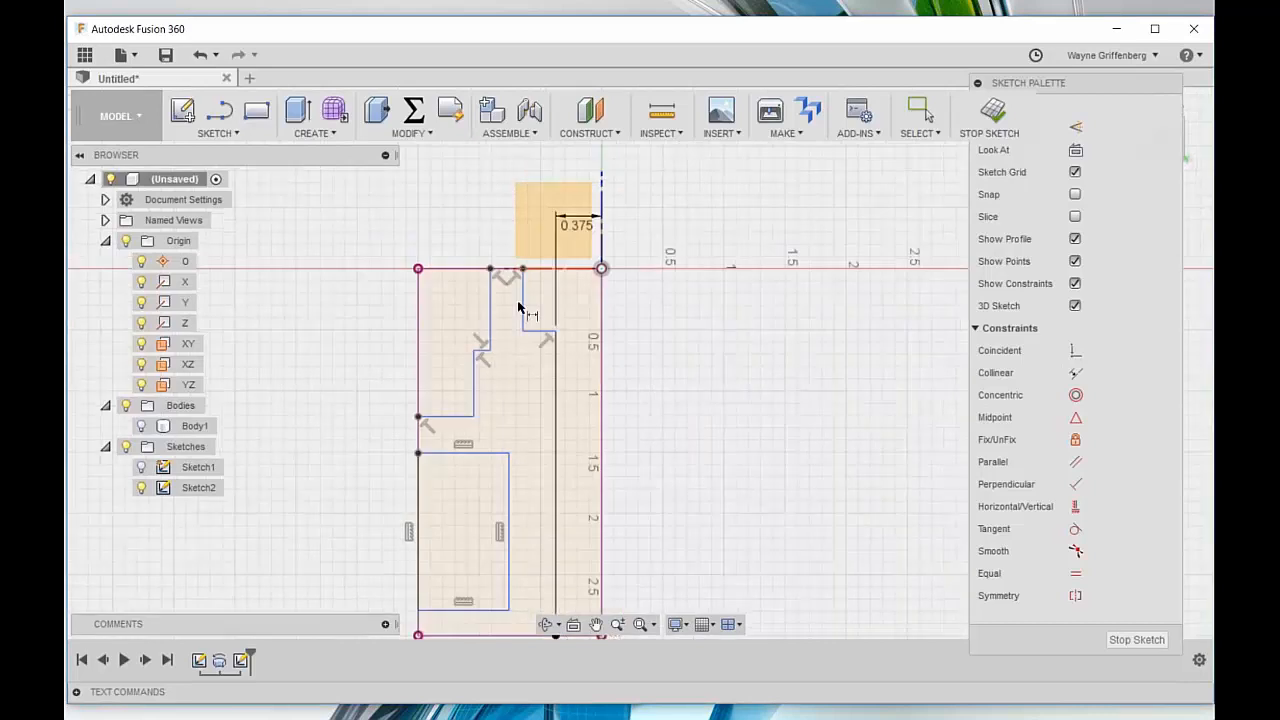
scroll(520, 298, "up", 2)
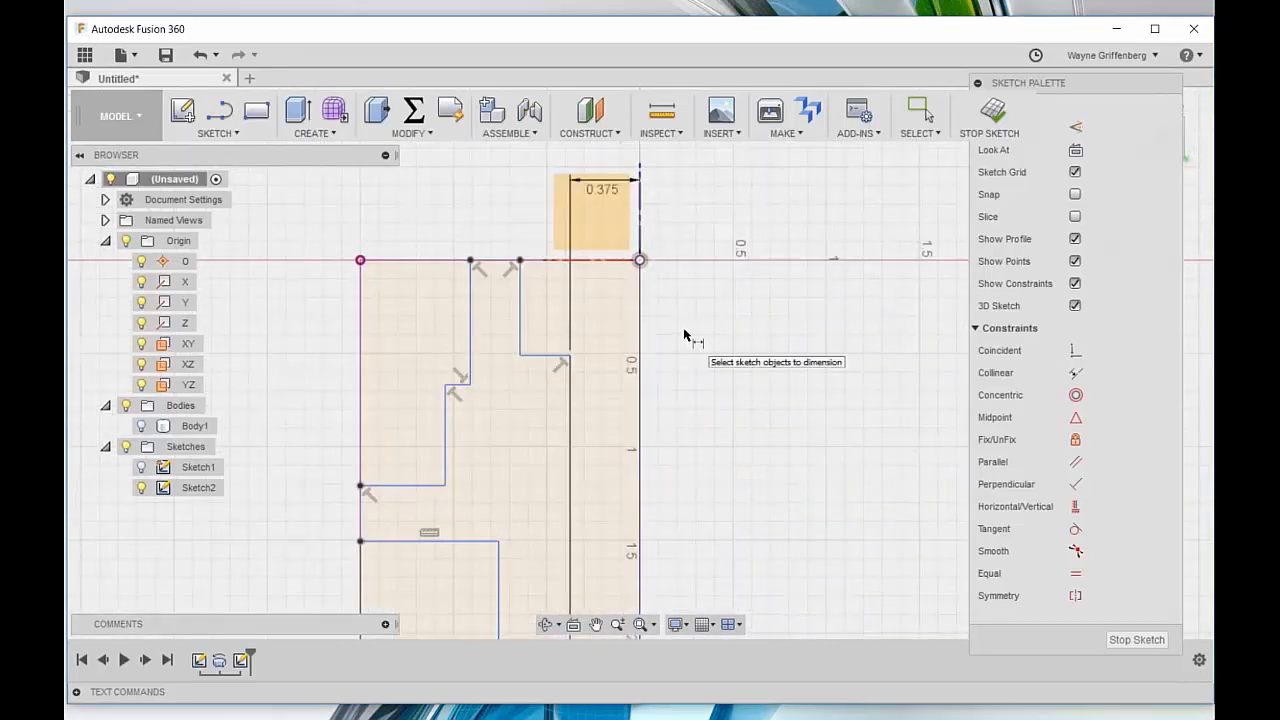
scroll(690, 315, "up", 1)
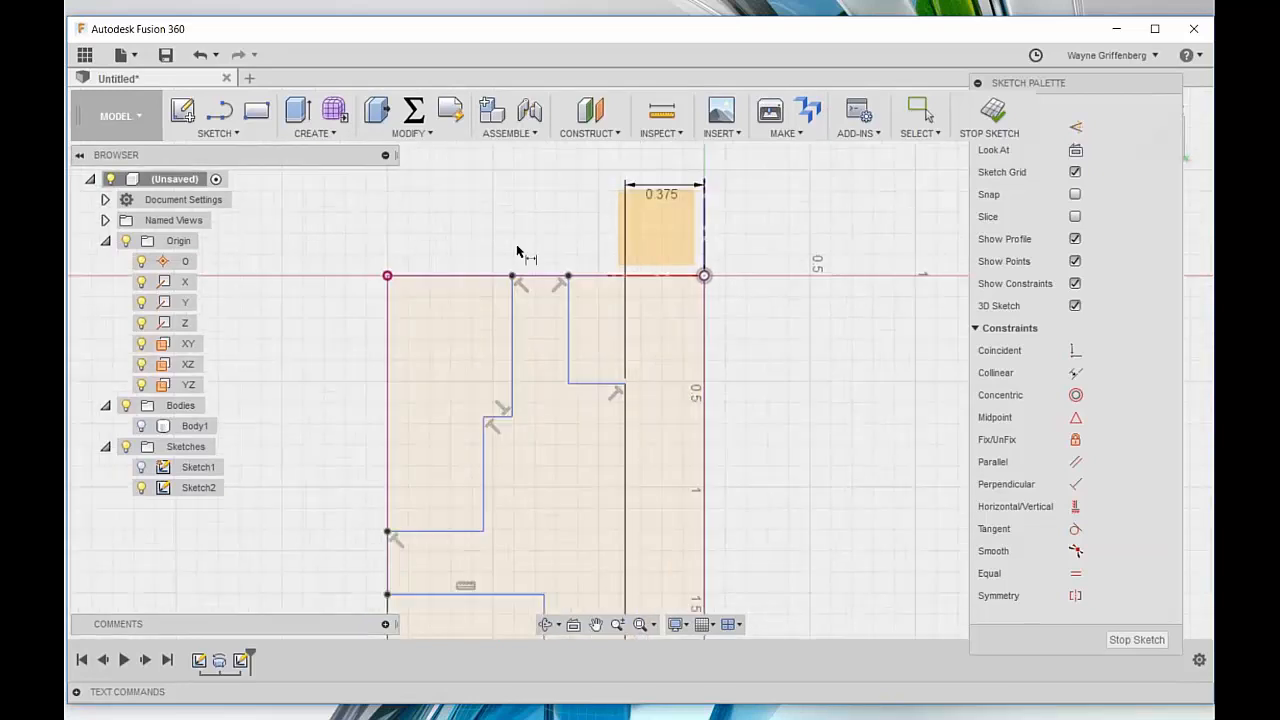
left_click(706, 277)
left_click(569, 344)
scroll(593, 243, "down", 2)
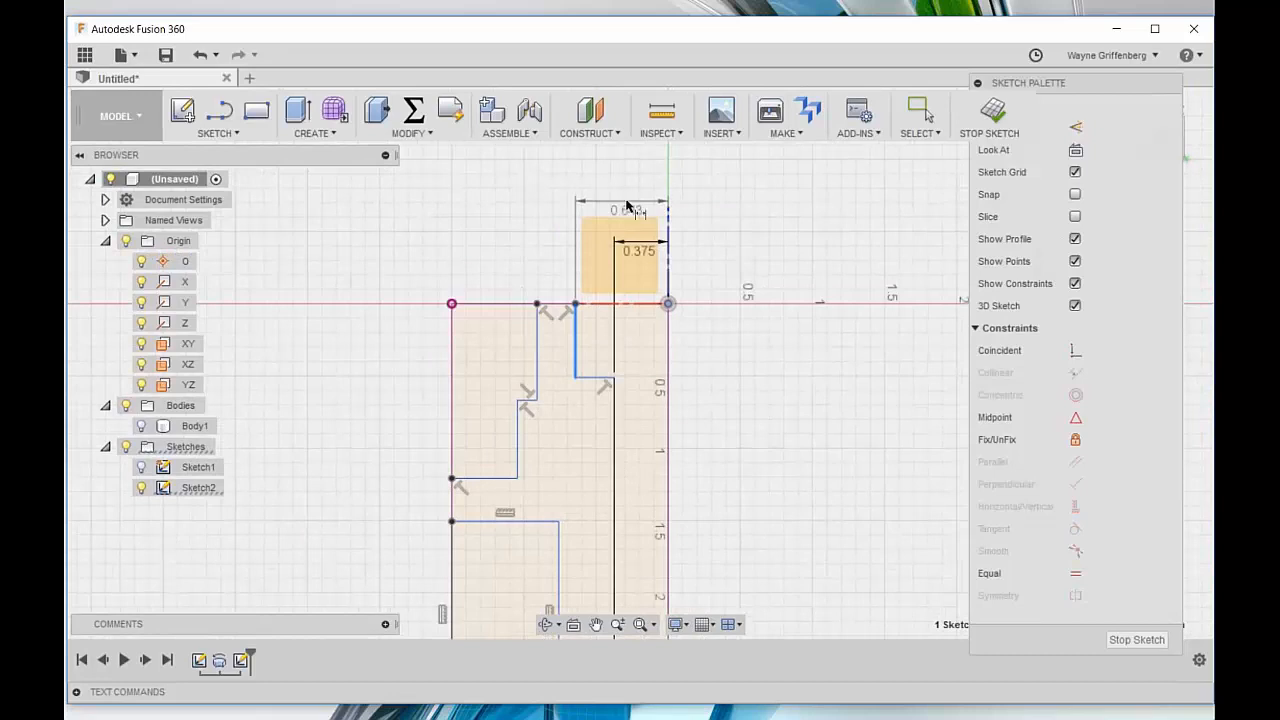
scroll(622, 225, "up", 2)
left_click(622, 230)
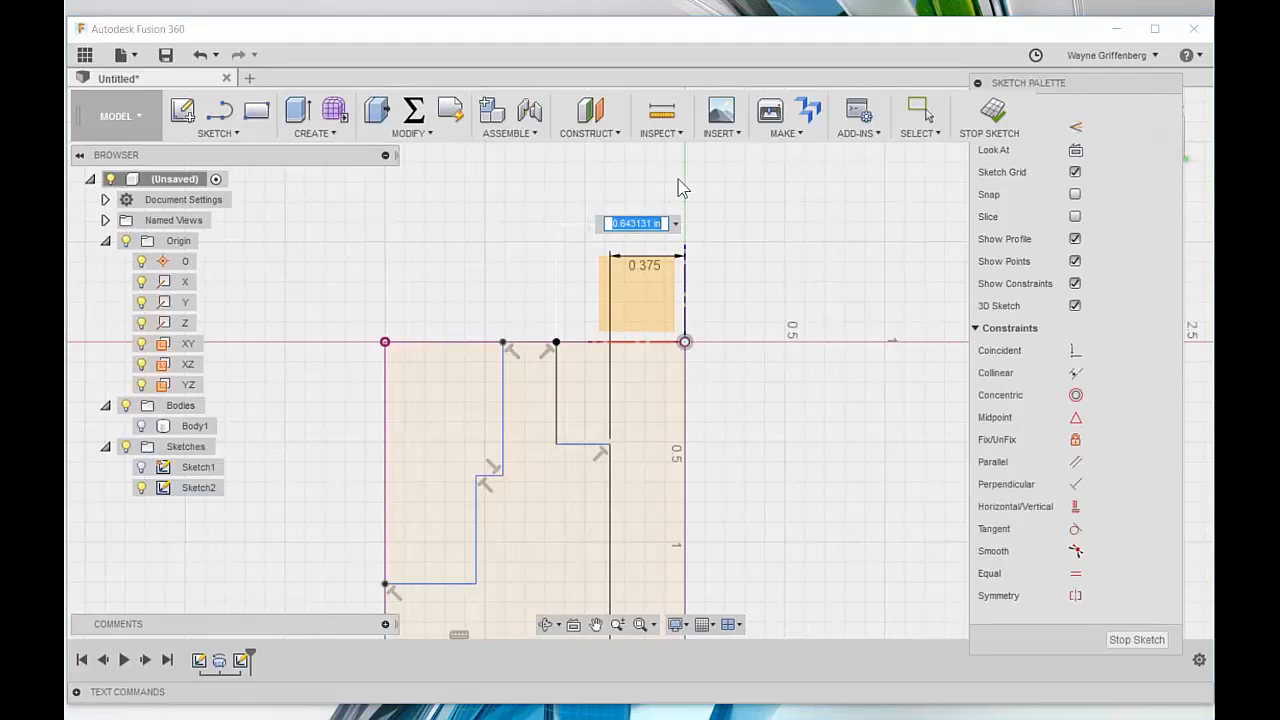
key("BackSpace")
key("Return")
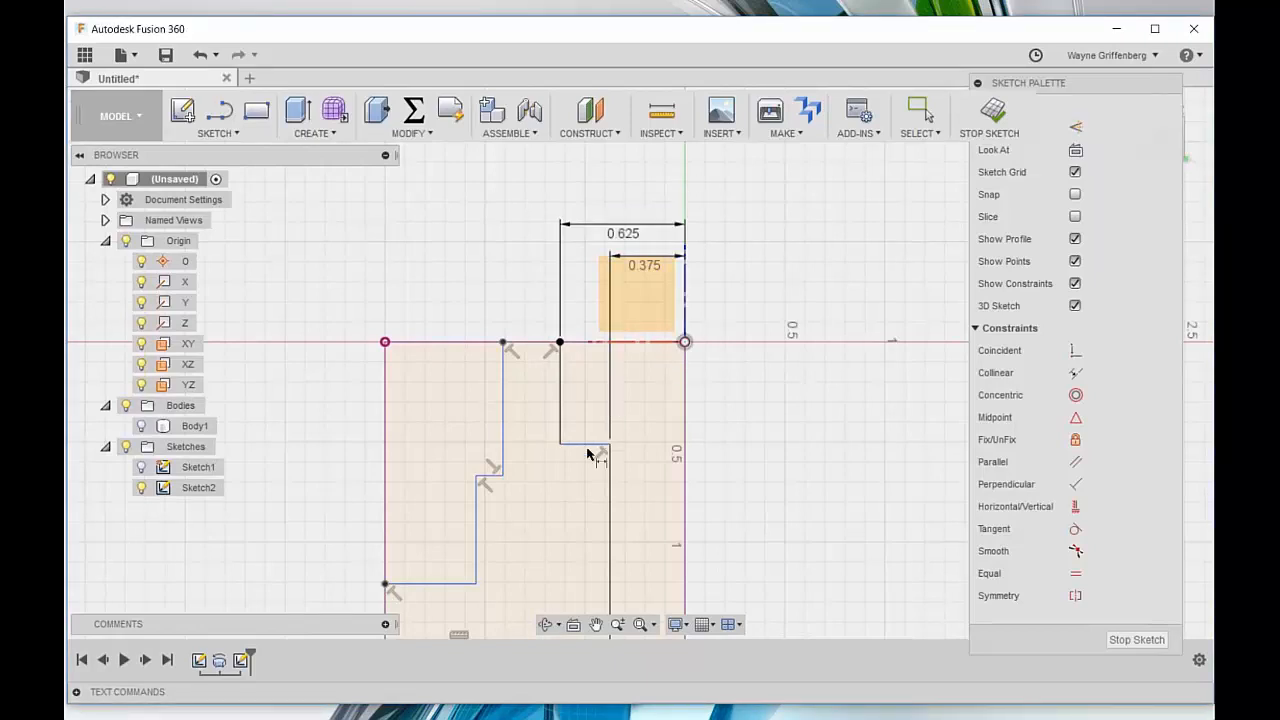
Step: Dimension the outer stepped line's upper vertical segment 0.75 in from the profile's centre edge
scroll(517, 294, "down", 1)
scroll(560, 405, "up", 1)
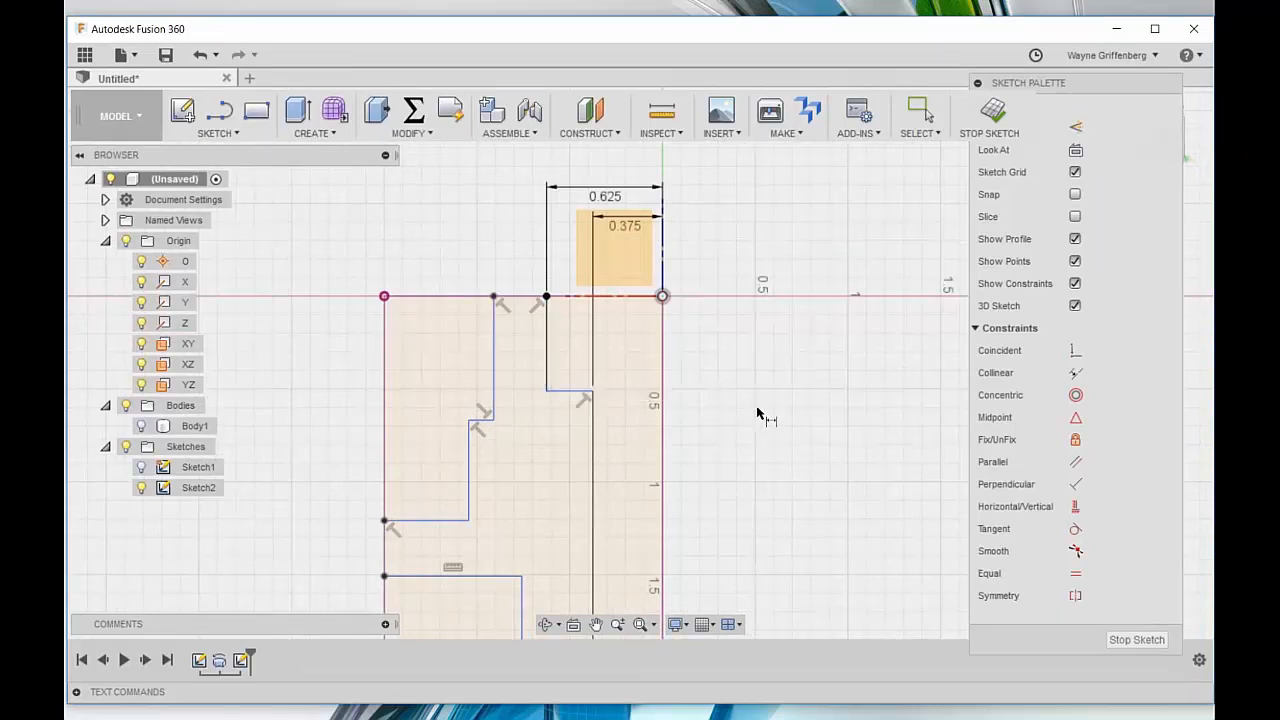
scroll(757, 413, "down", 2)
scroll(572, 268, "up", 2)
left_click(728, 344)
key("Escape")
left_click(533, 229)
left_click(728, 344)
left_click(556, 248)
left_click(556, 400)
left_click(728, 378)
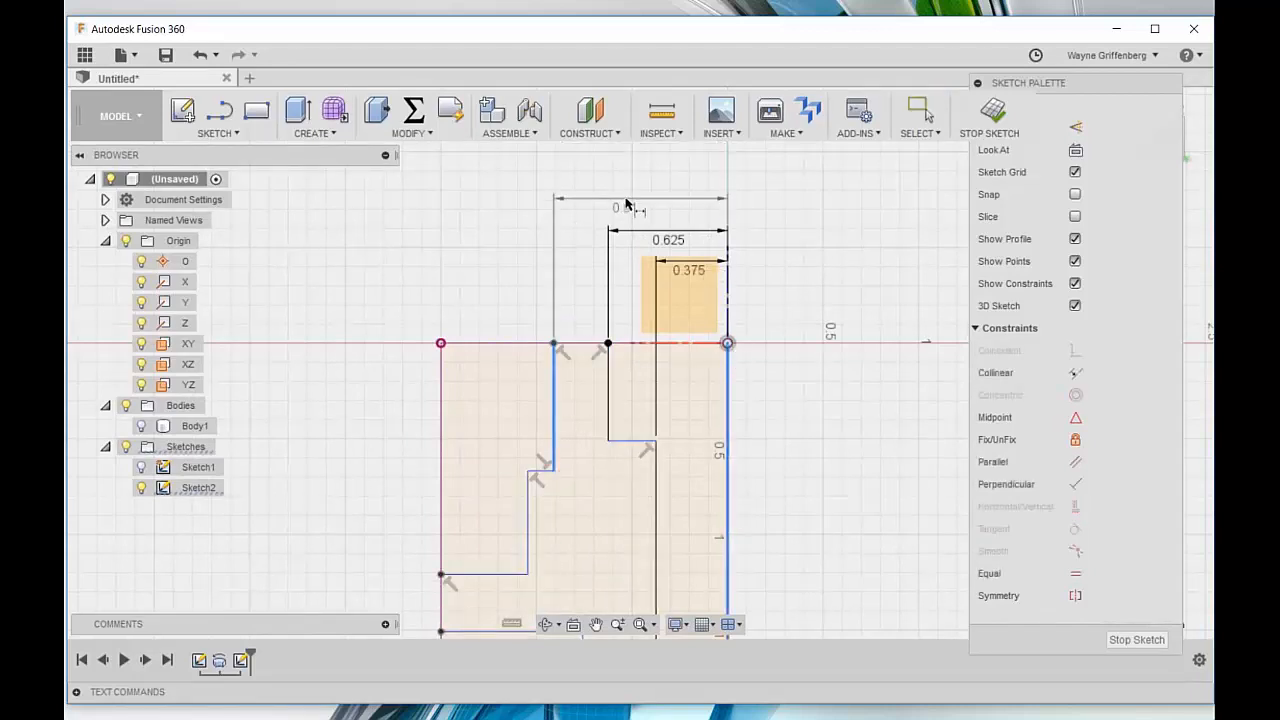
left_click(640, 199)
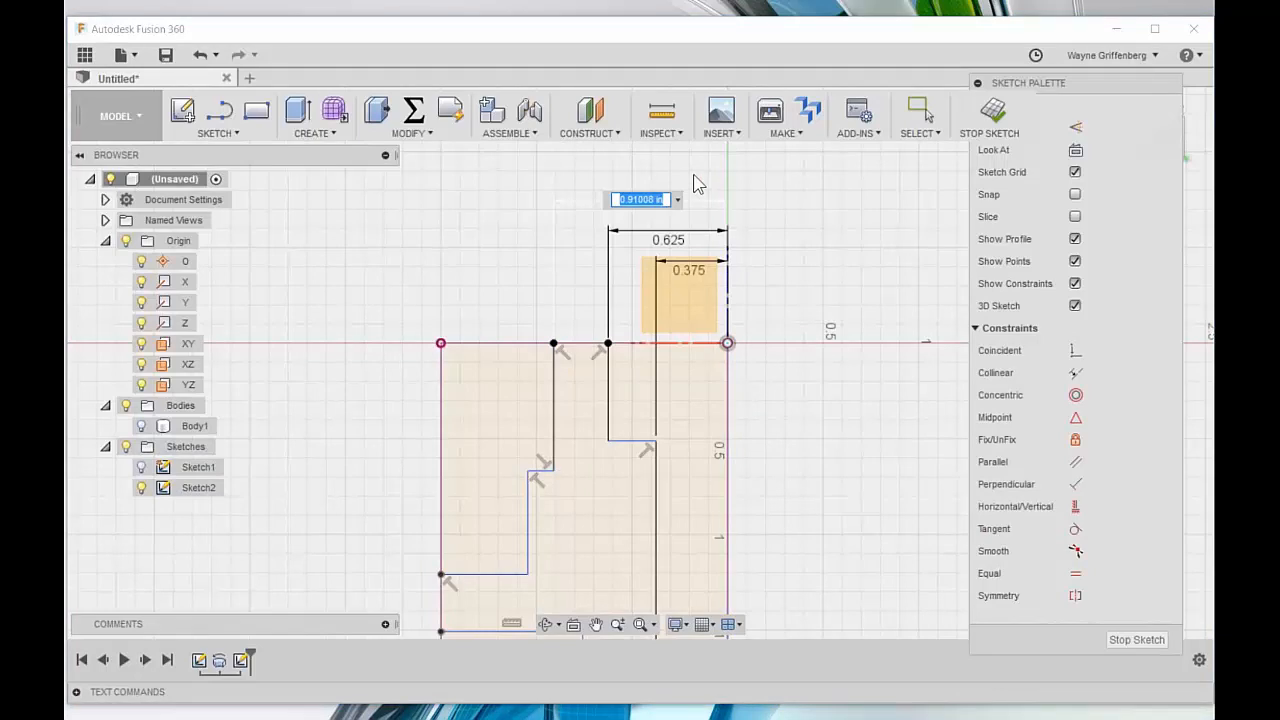
type("75")
key("Return")
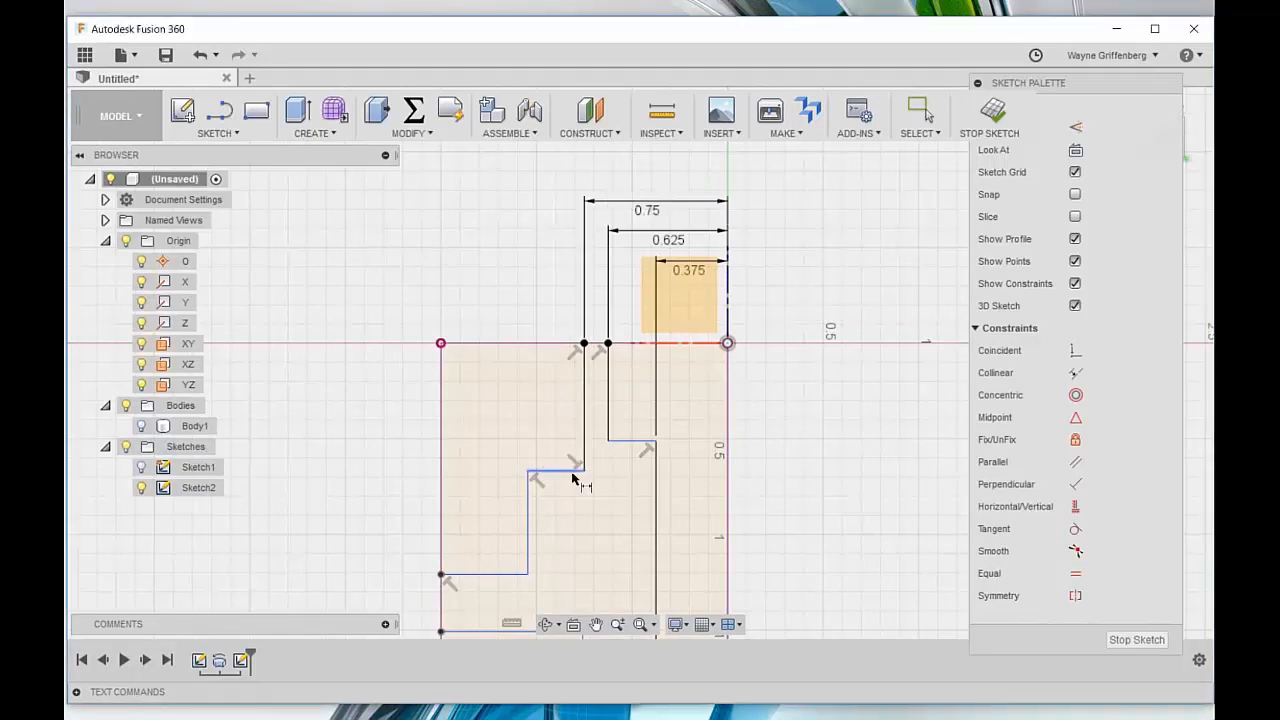
Step: Dimension the outer stepped line's lower vertical segment 1 in from the profile's centre edge
left_click(529, 520)
left_click(727, 400)
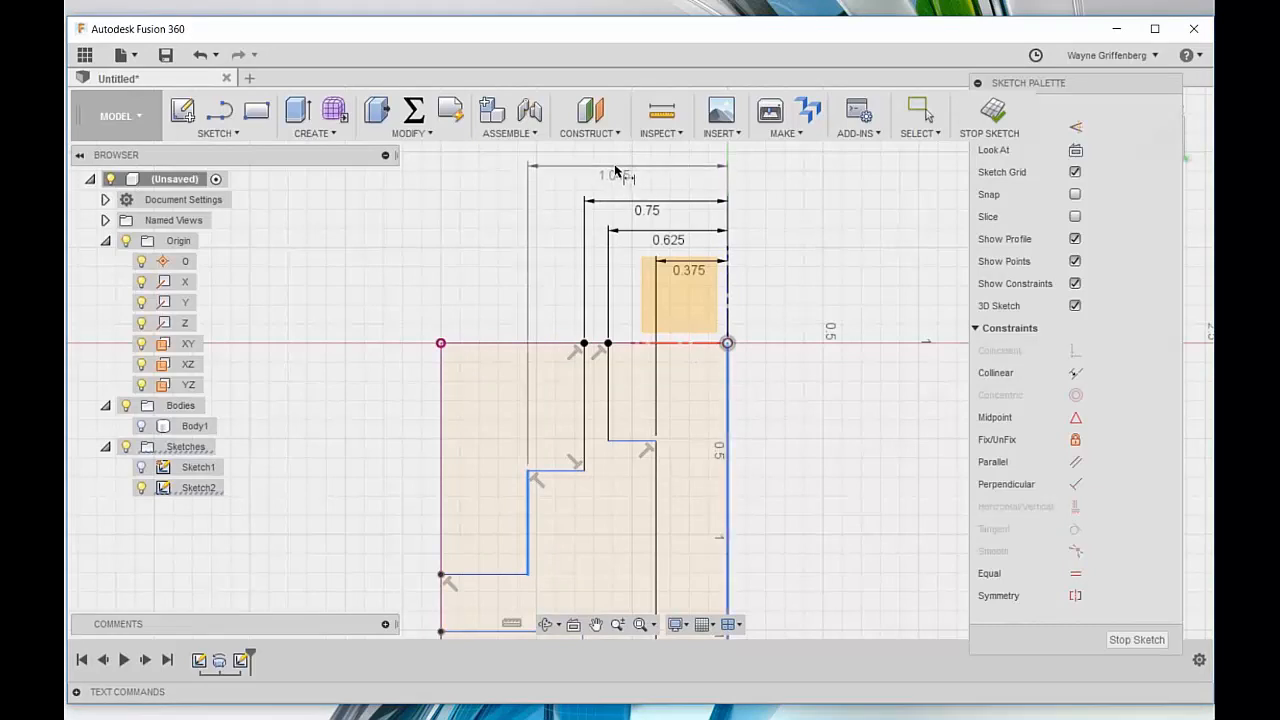
left_click(612, 174)
type("1")
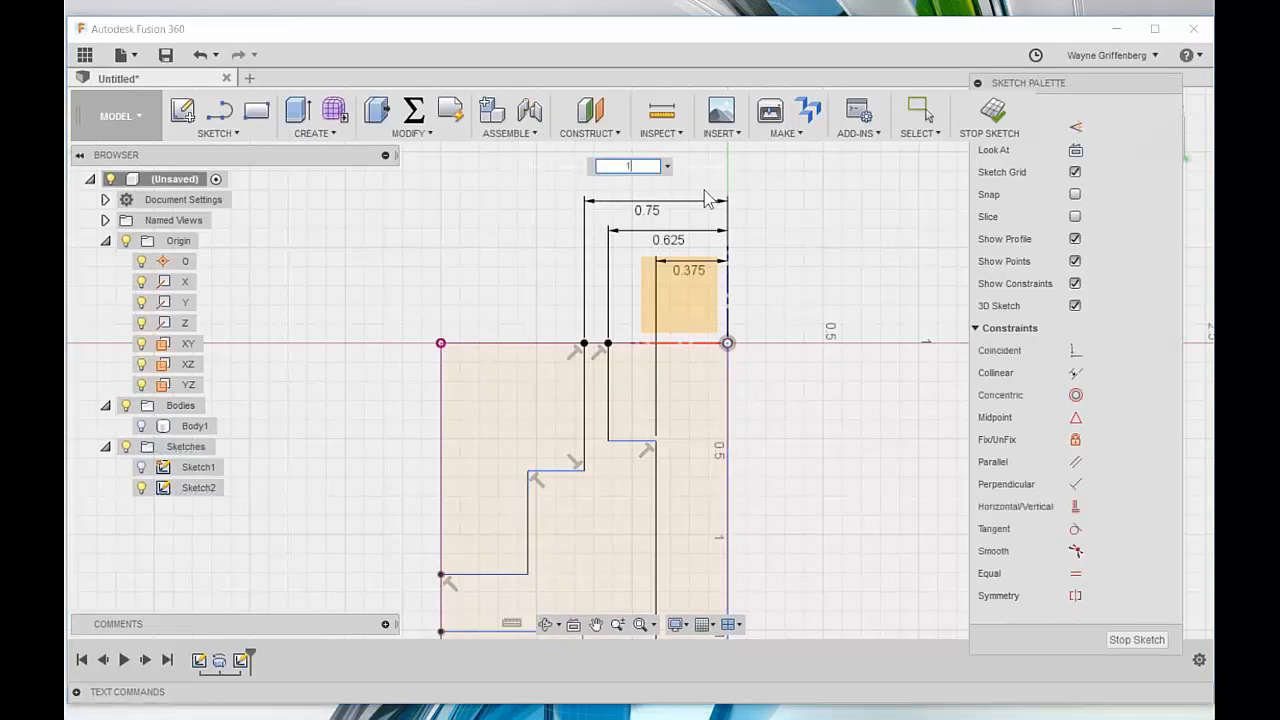
key("Return")
Step: Dimension the small rectangle's inner vertical side 0.75 in from the centre edge, placing the dimension below the profile
scroll(489, 346, "down", 2)
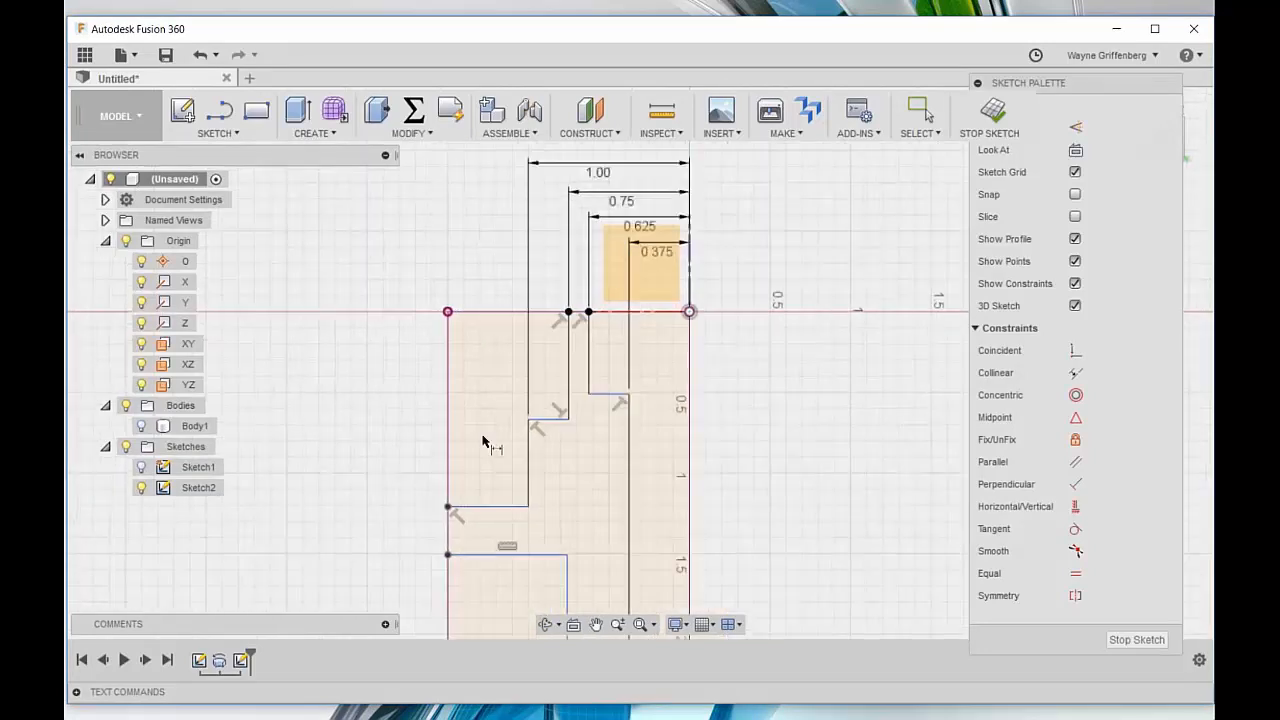
scroll(571, 349, "down", 5)
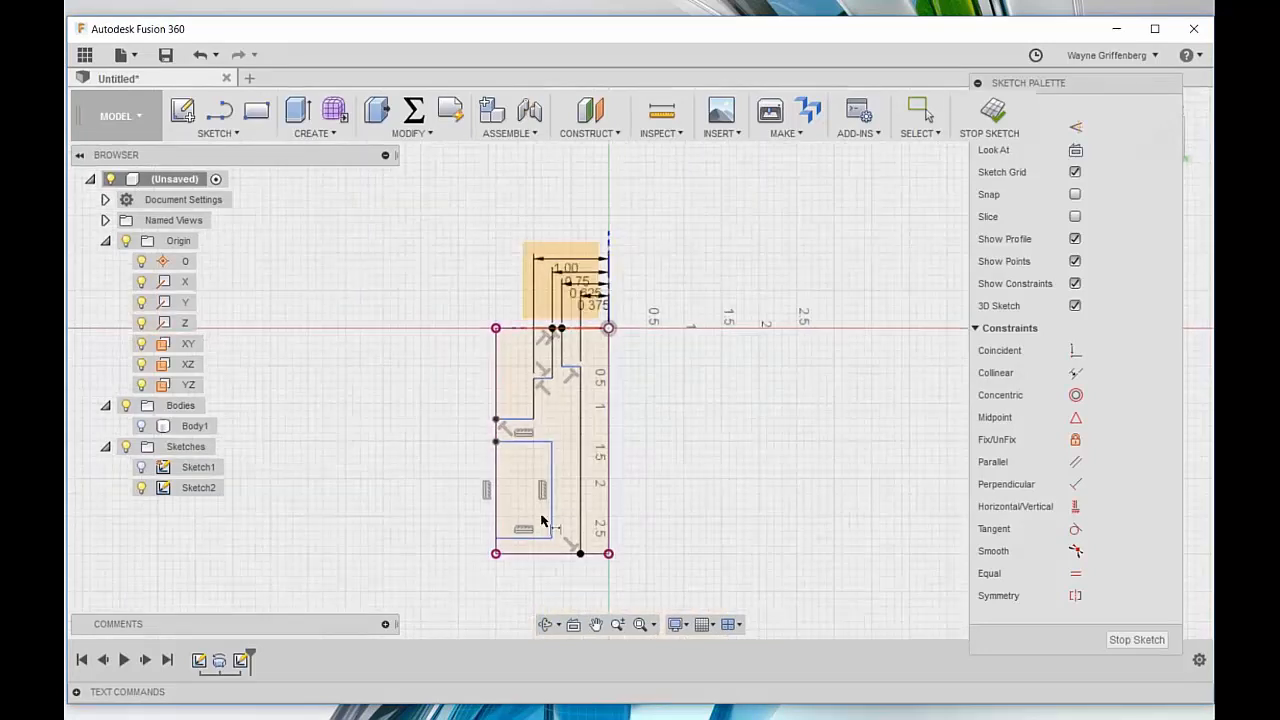
scroll(571, 545, "up", 1)
scroll(597, 346, "down", 4)
scroll(590, 400, "up", 3)
scroll(559, 460, "up", 2)
left_click(637, 445)
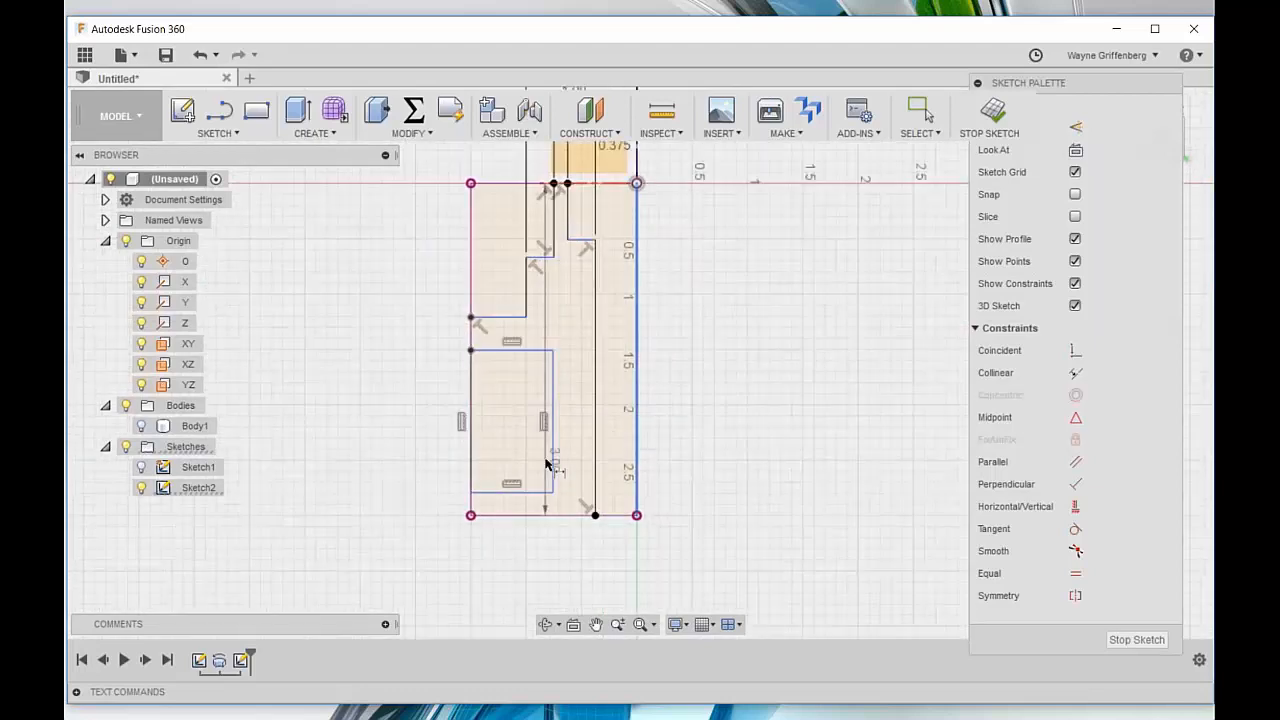
left_click(553, 465)
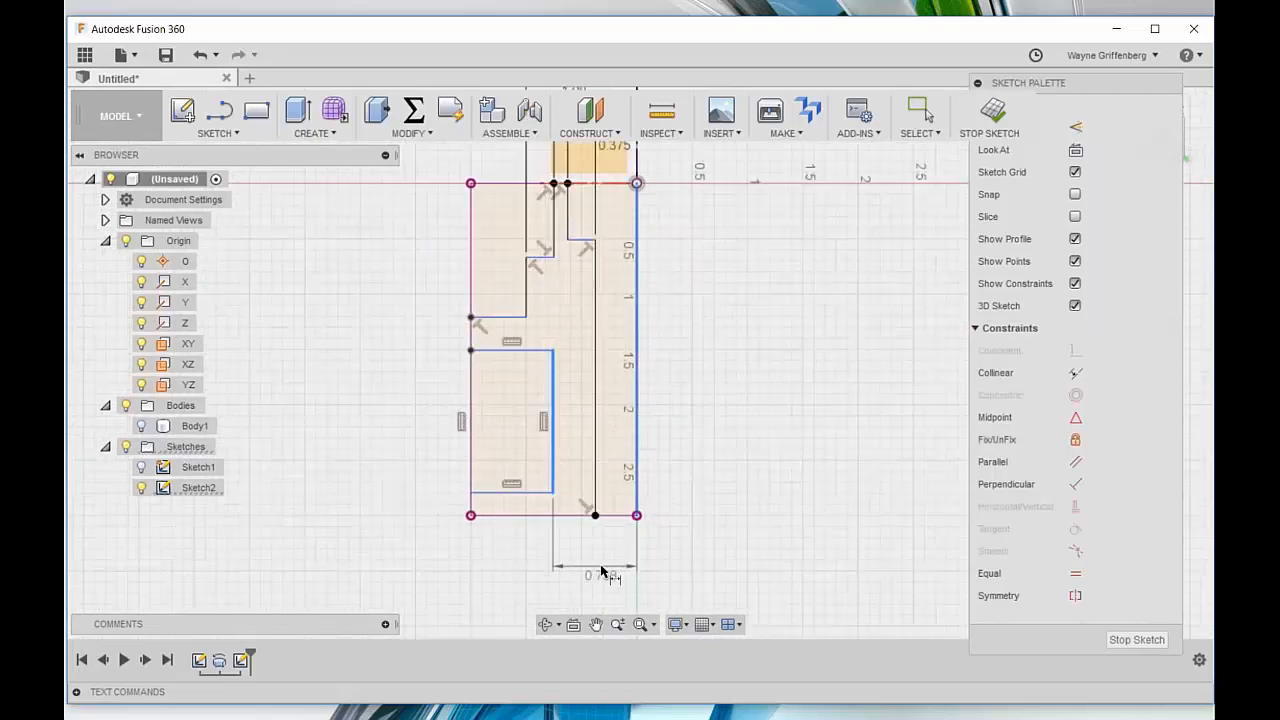
left_click(606, 570)
key("BackSpace")
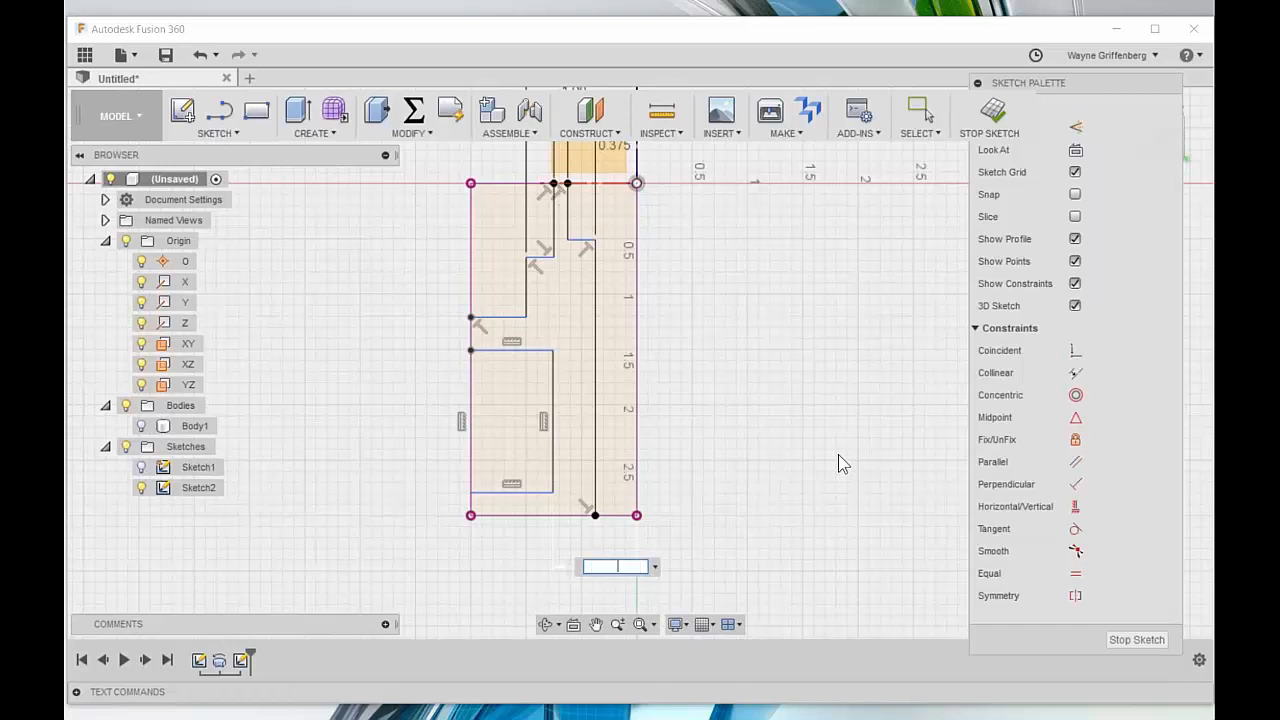
key("Return")
Step: Dimension the inner stepped line's horizontal step 0.5 in below the profile's top edge
scroll(664, 393, "down", 2)
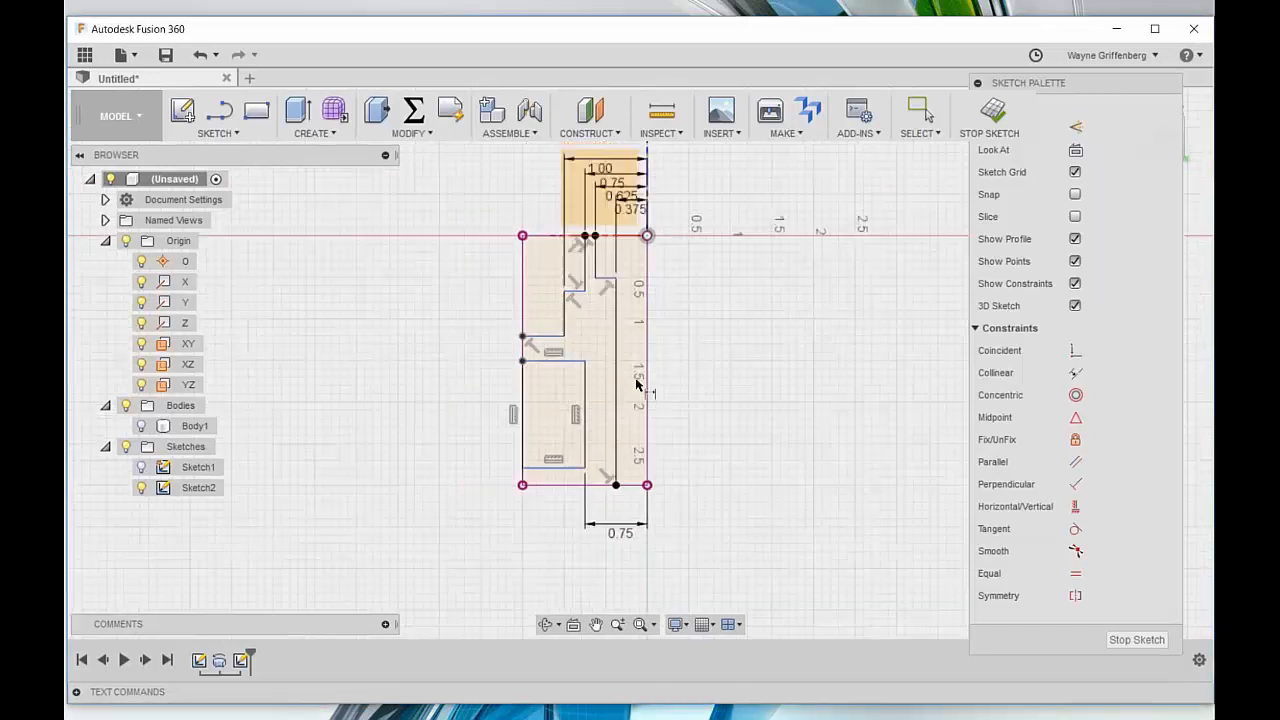
scroll(584, 305, "up", 2)
scroll(557, 243, "up", 1)
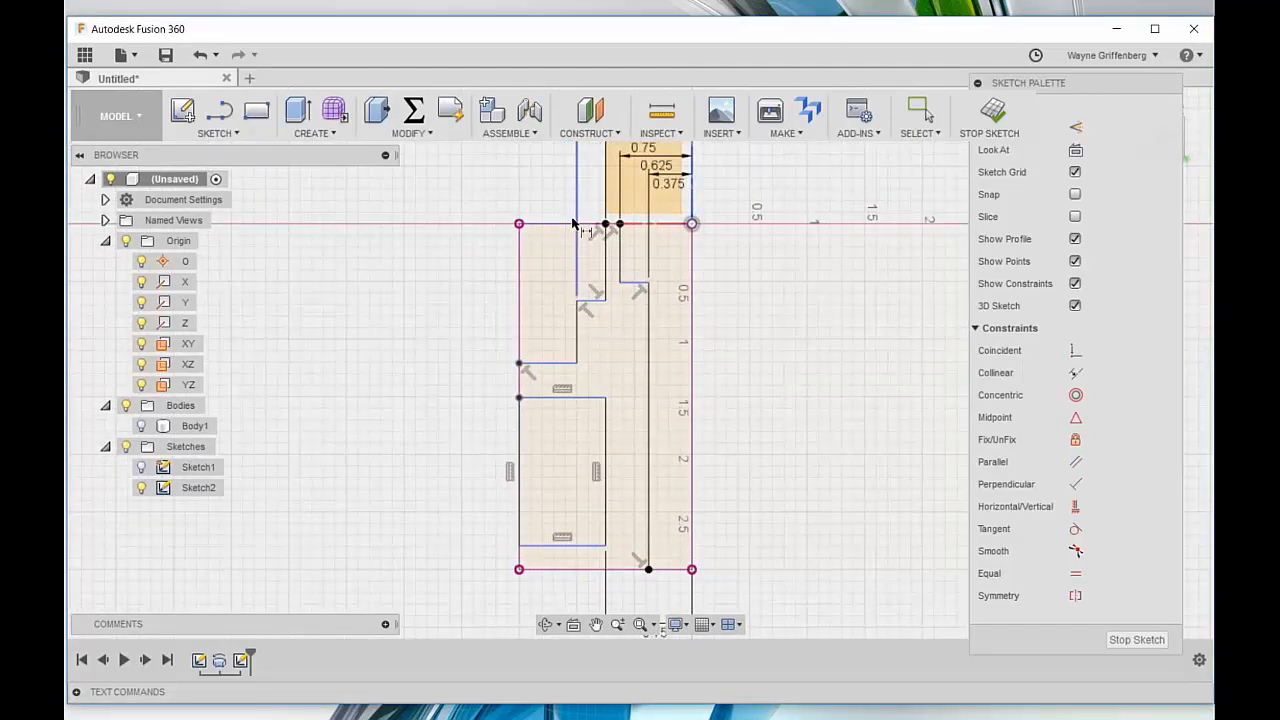
scroll(565, 295, "down", 1)
scroll(565, 240, "up", 2)
scroll(786, 323, "down", 1)
scroll(642, 348, "down", 2)
scroll(560, 310, "up", 2)
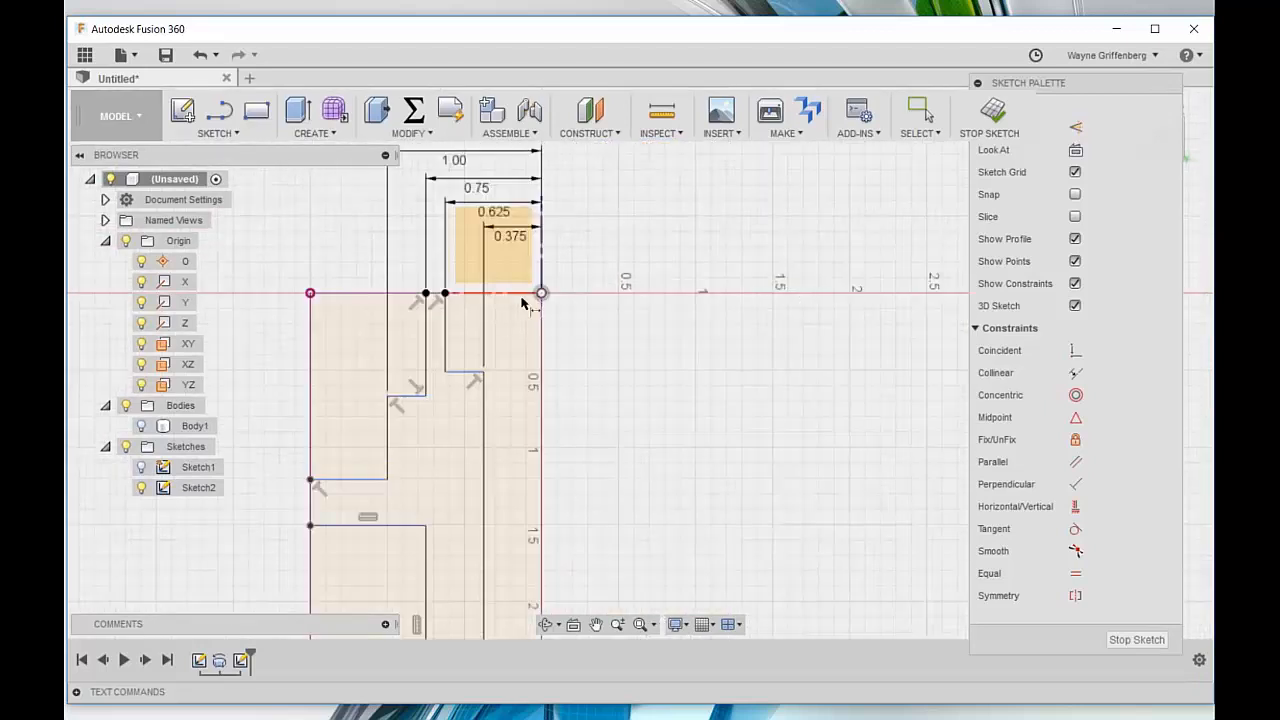
left_click(352, 296)
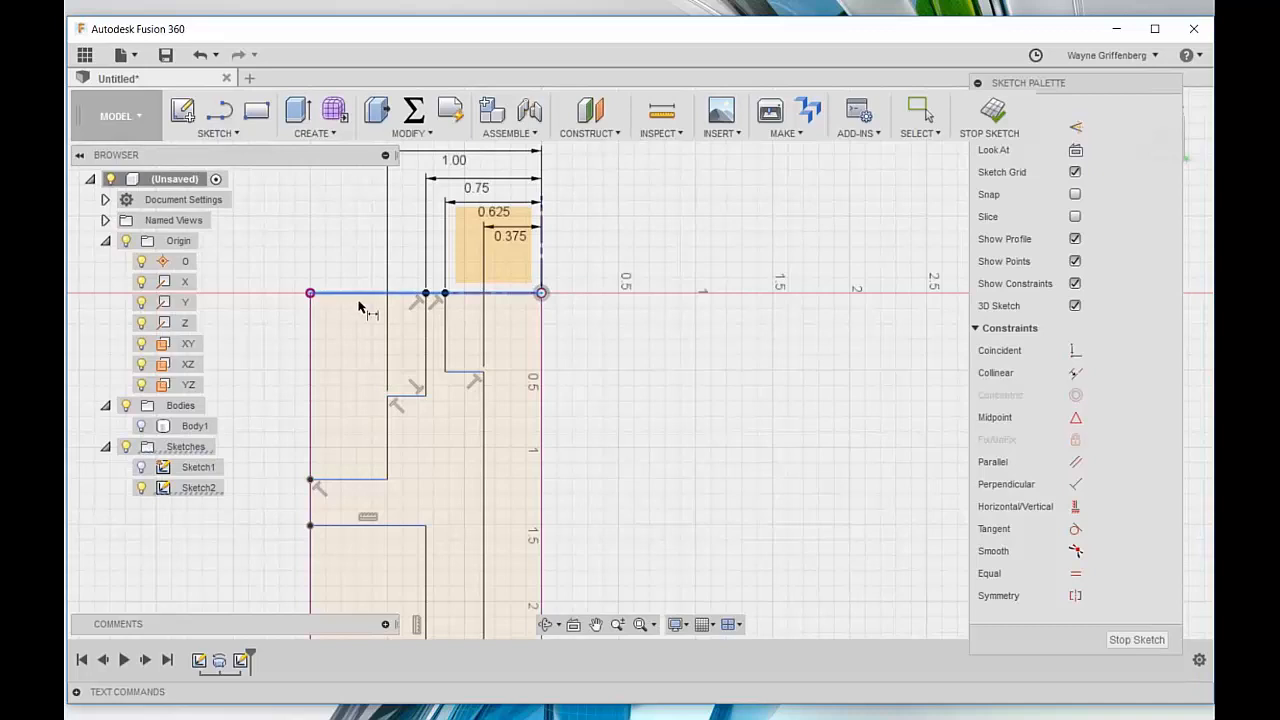
left_click(472, 372)
left_click(592, 342)
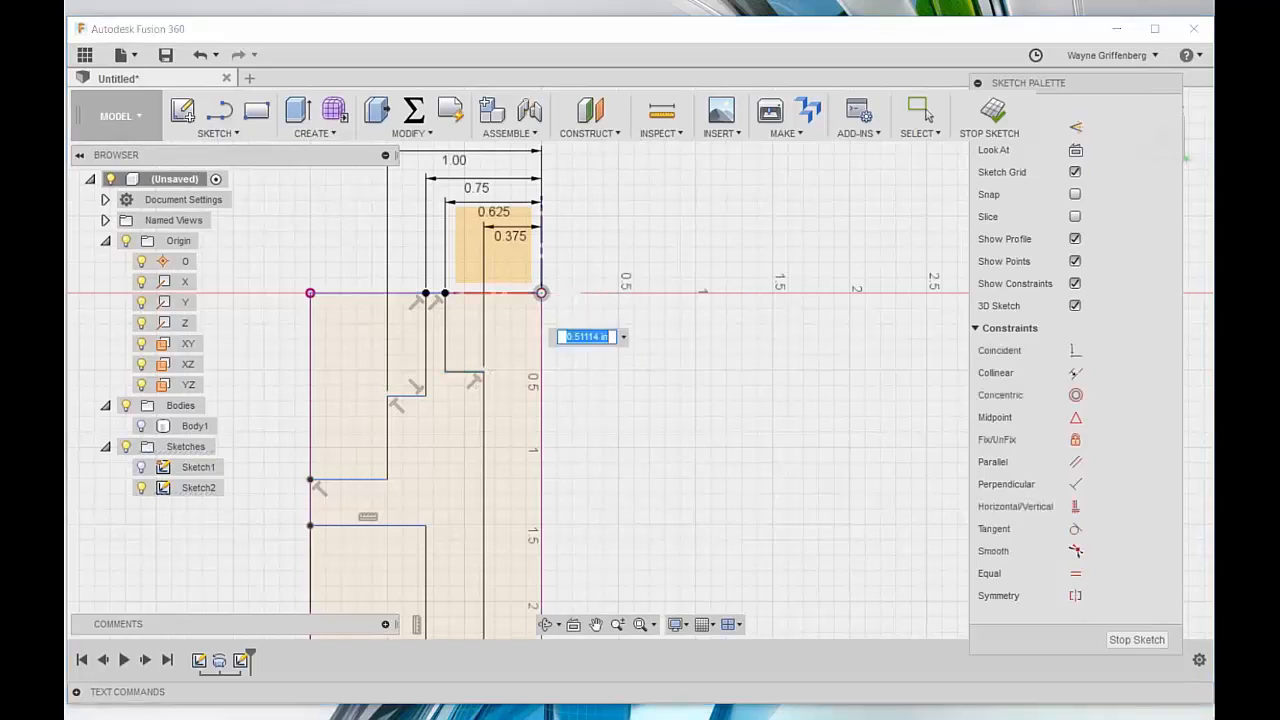
type(".5")
key("Return")
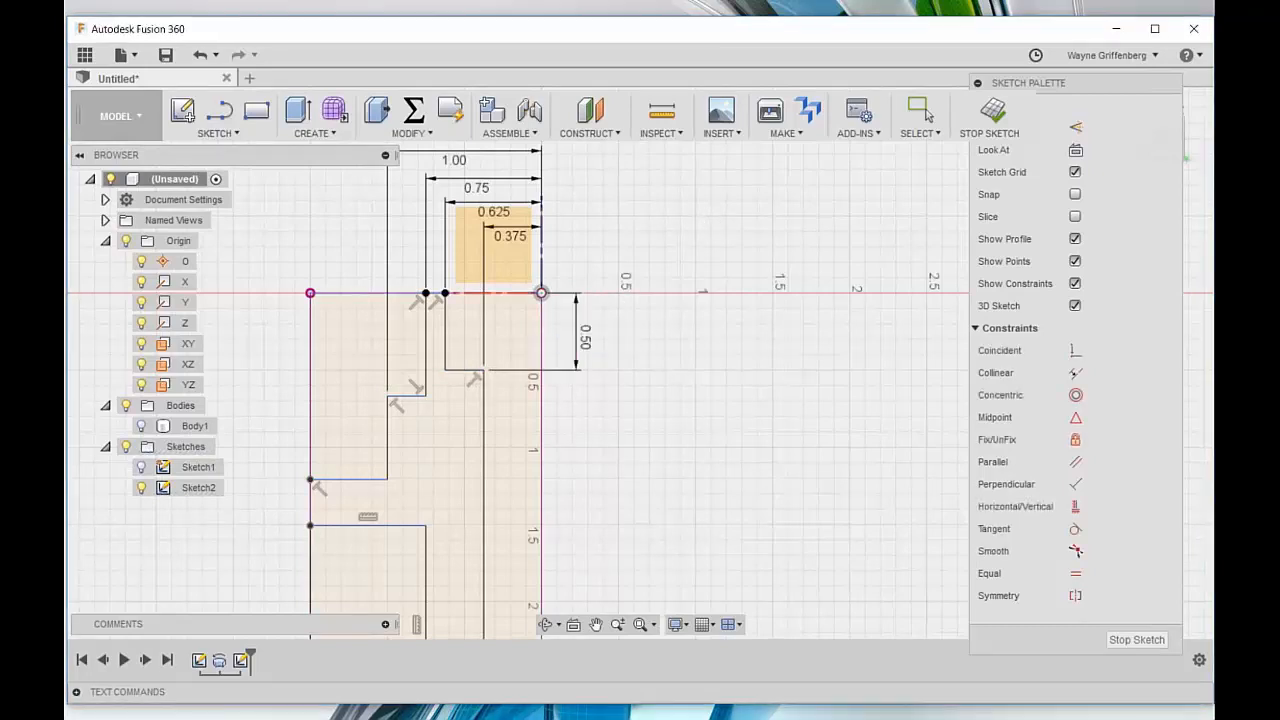
Step: Dimension the outer stepped line's upper horizontal step 0.75 in below the profile's top edge
left_click(405, 395)
left_click(403, 295)
left_click(612, 343)
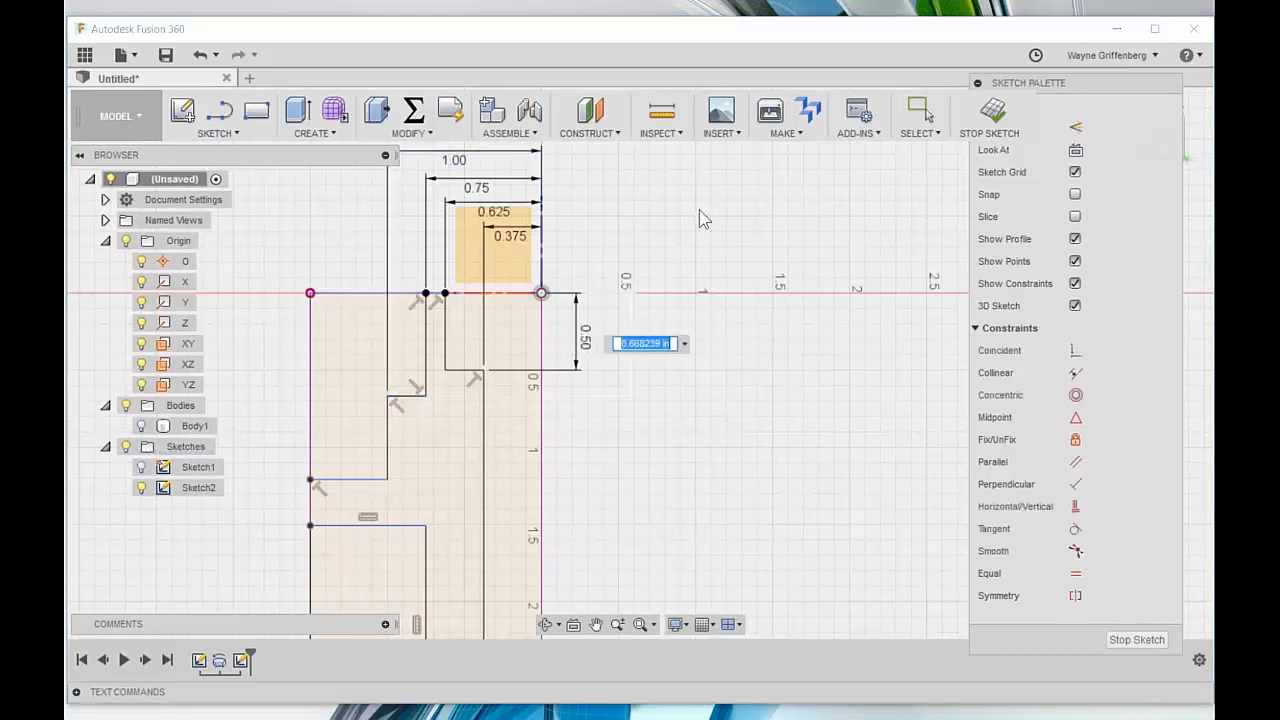
type(".75")
key("Return")
Step: Dimension the outer stepped line's lower horizontal segment 1.25 in below the profile's top edge
scroll(466, 500, "down", 3)
scroll(368, 362, "up", 3)
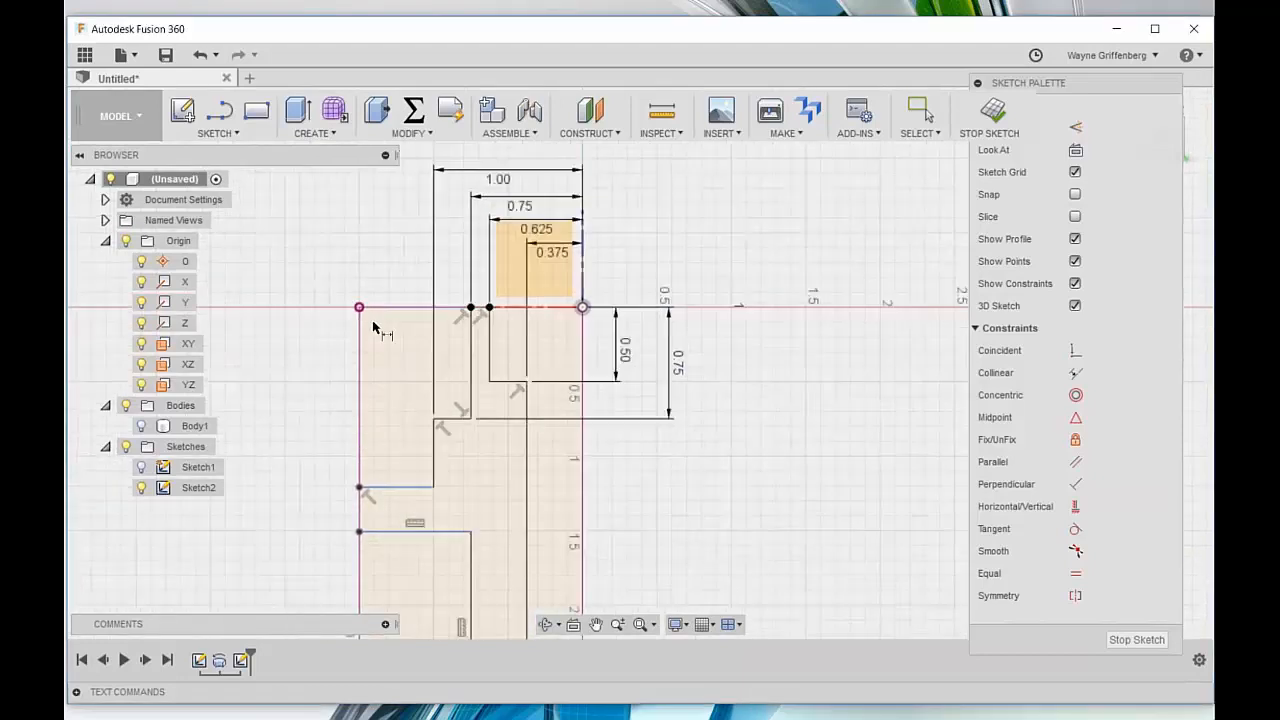
left_click(390, 309)
left_click(382, 488)
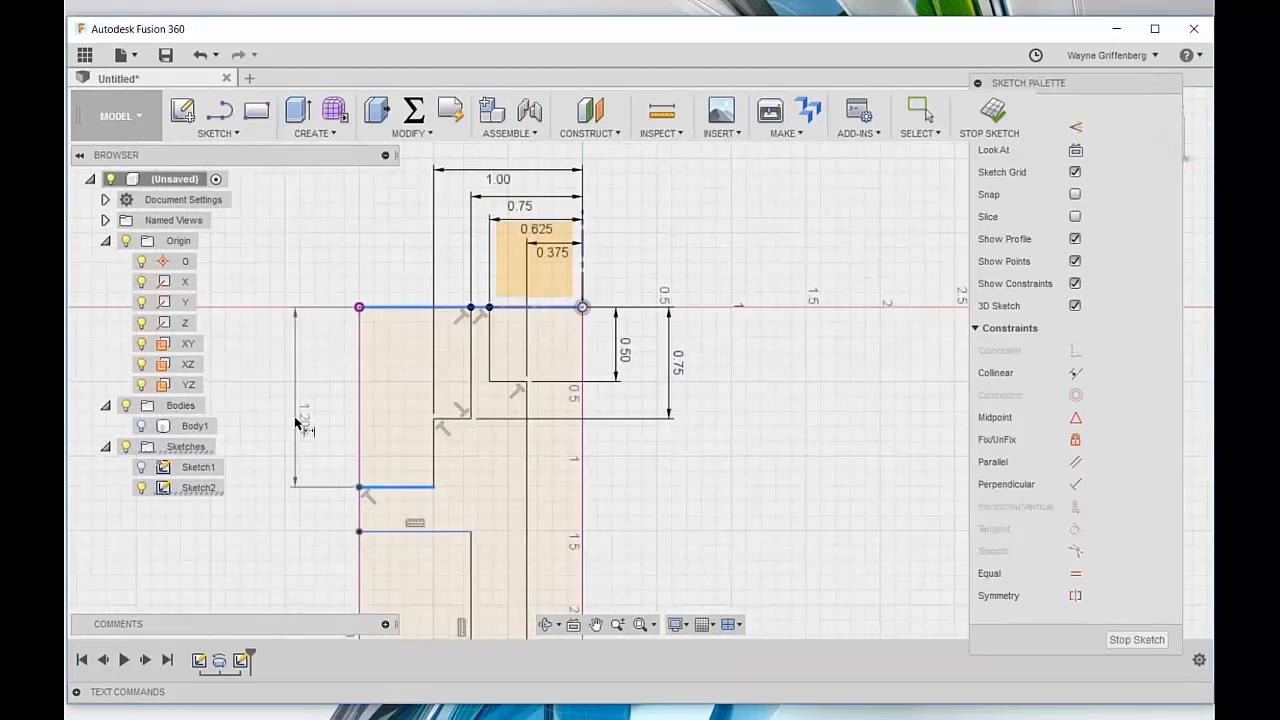
left_click(289, 420)
type("1")
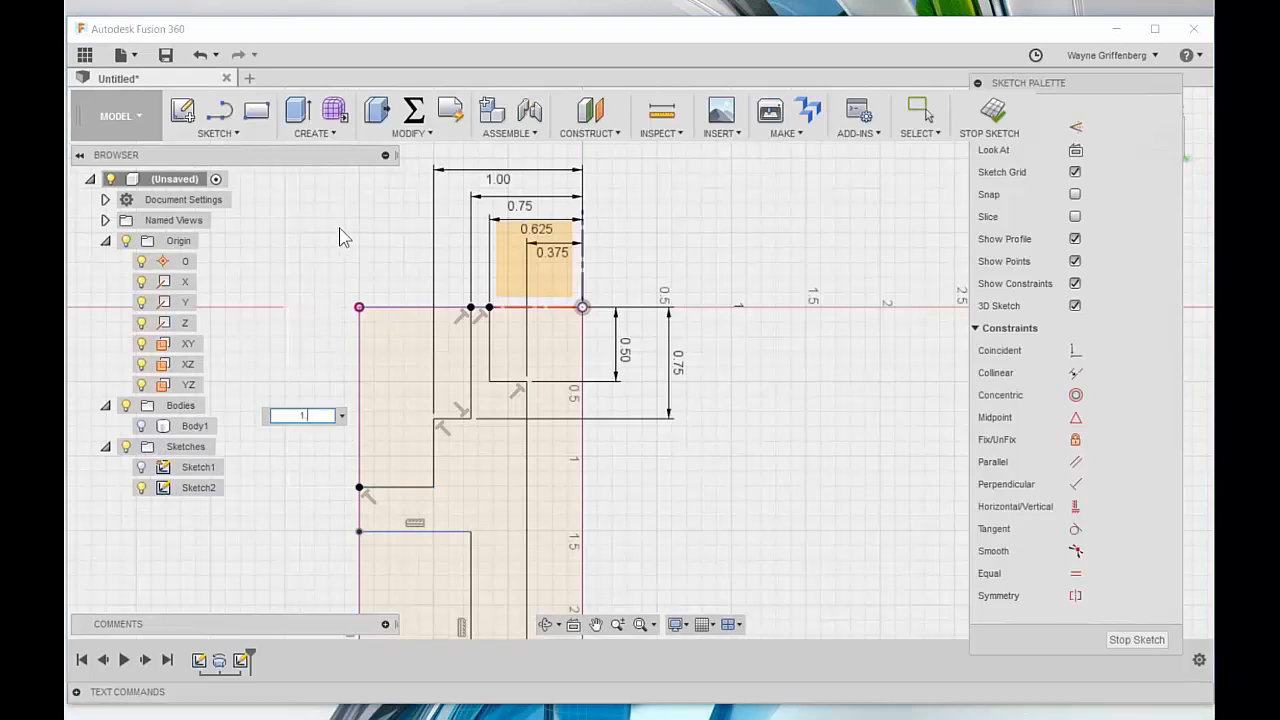
type(".25")
key("Return")
Step: Dimension the small rectangle's upper side 1.75 in below the profile's top edge
scroll(740, 335, "down", 4)
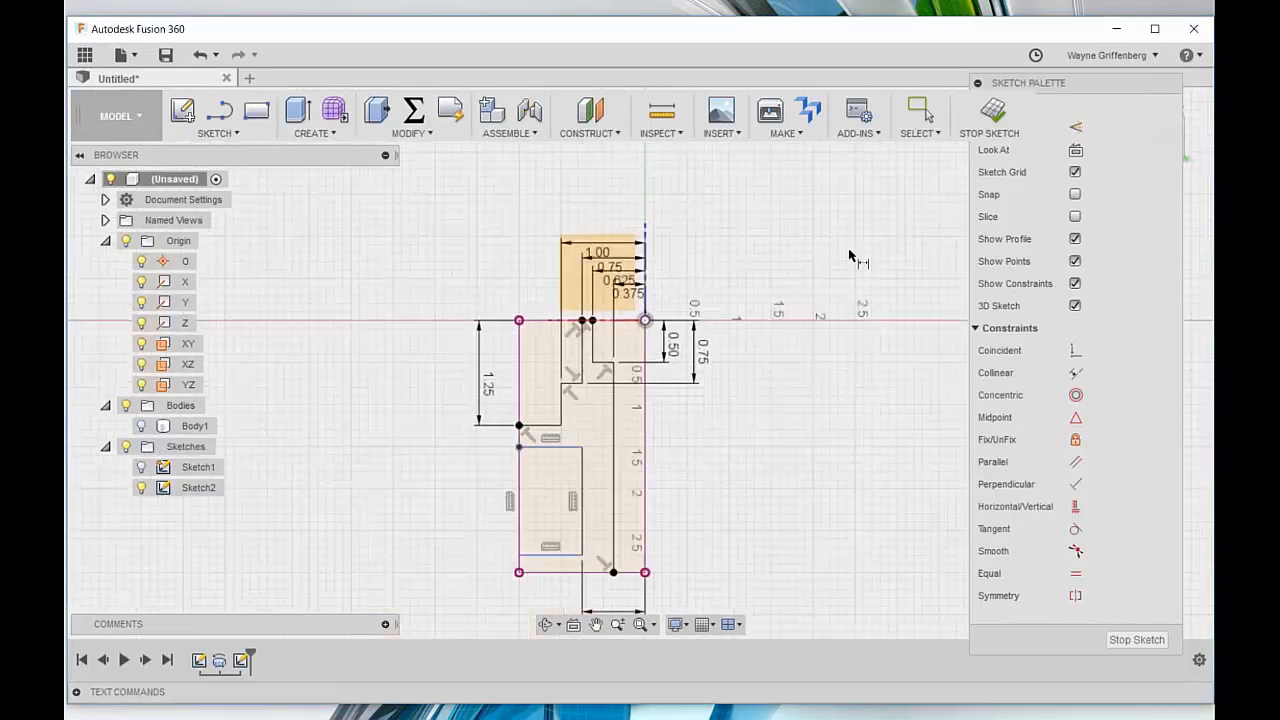
scroll(603, 429, "up", 3)
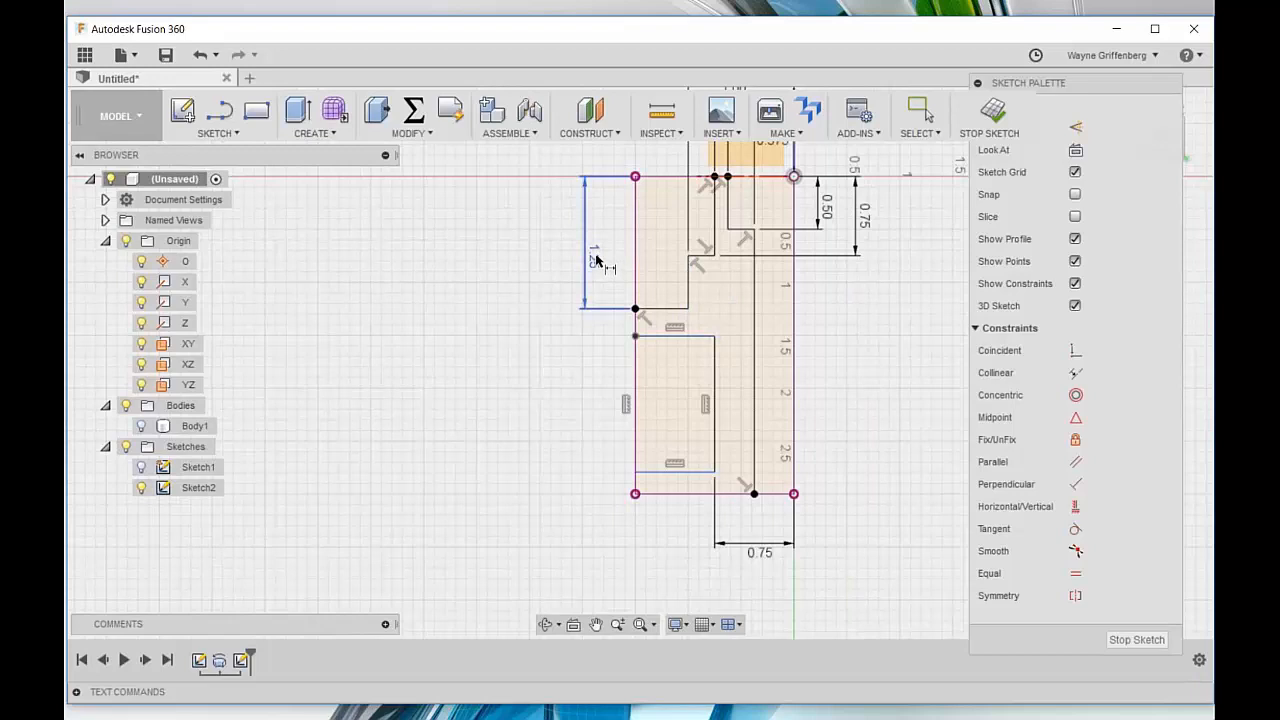
left_click(680, 177)
left_click(660, 338)
left_click(517, 271)
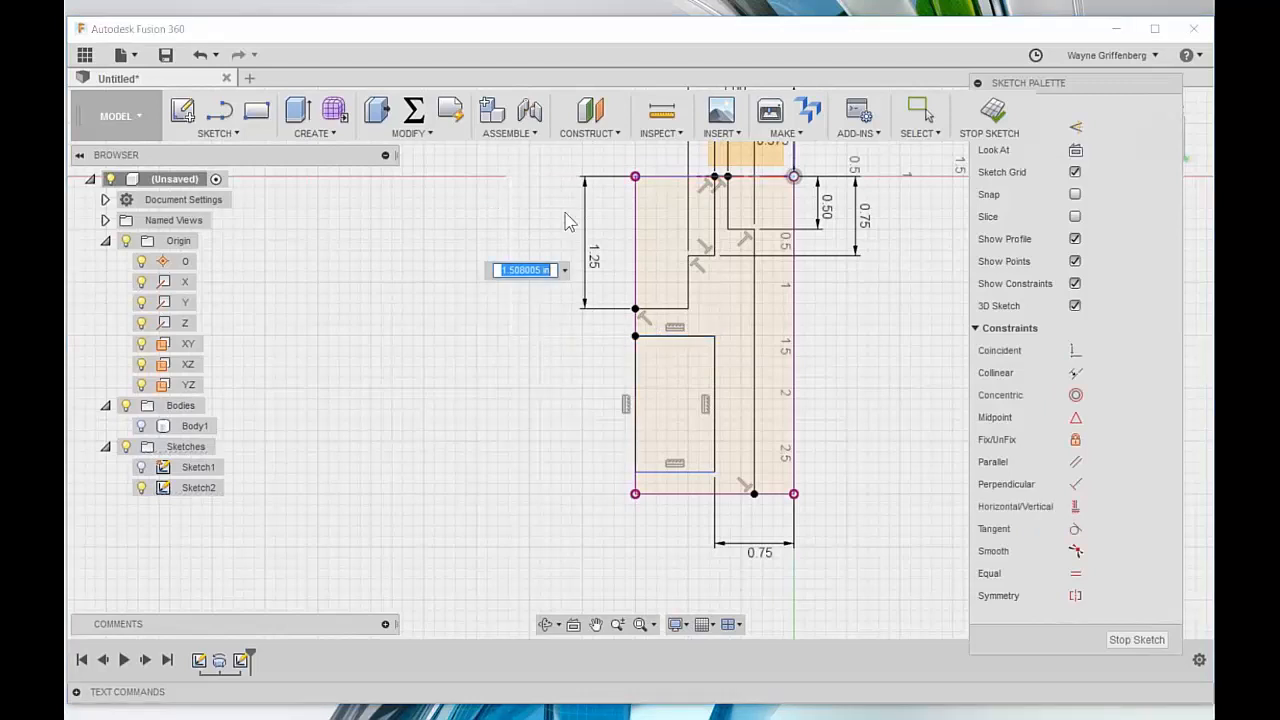
type("1.75")
key("Return")
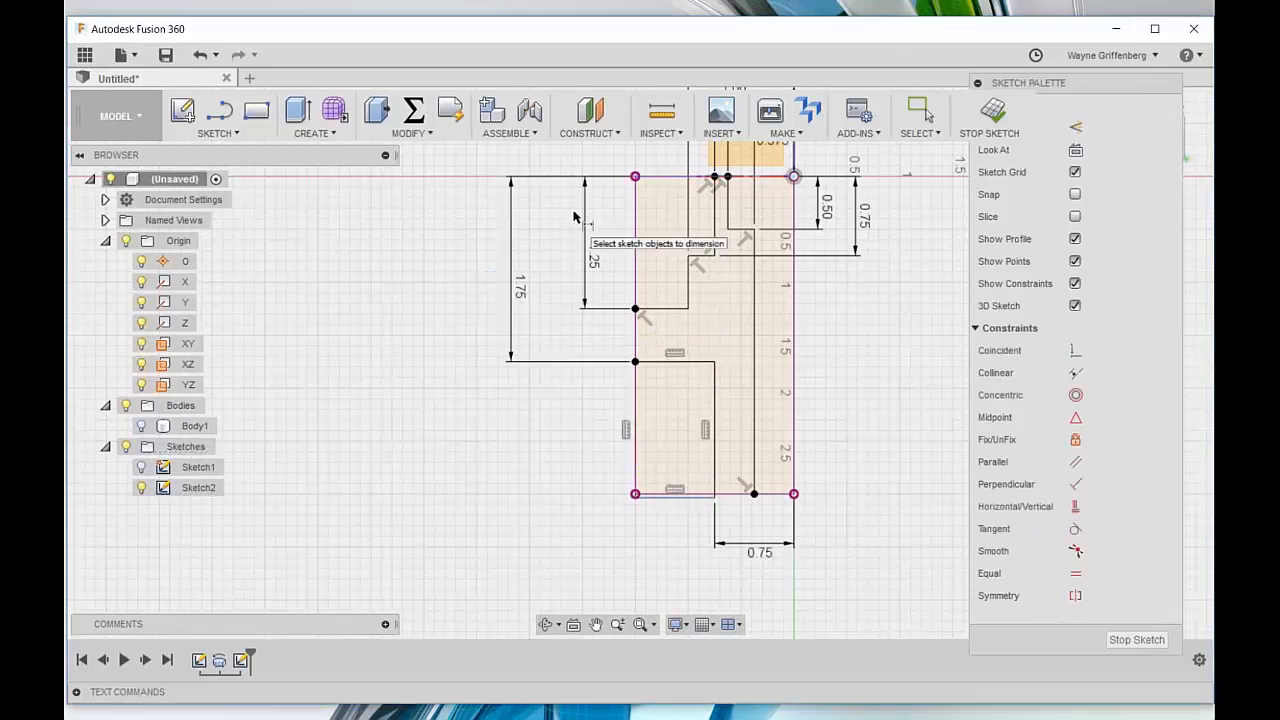
Step: Set the dimension from the profile's top edge to the outer stepped line's lower horizontal segment to 1.5 in
left_click(594, 262)
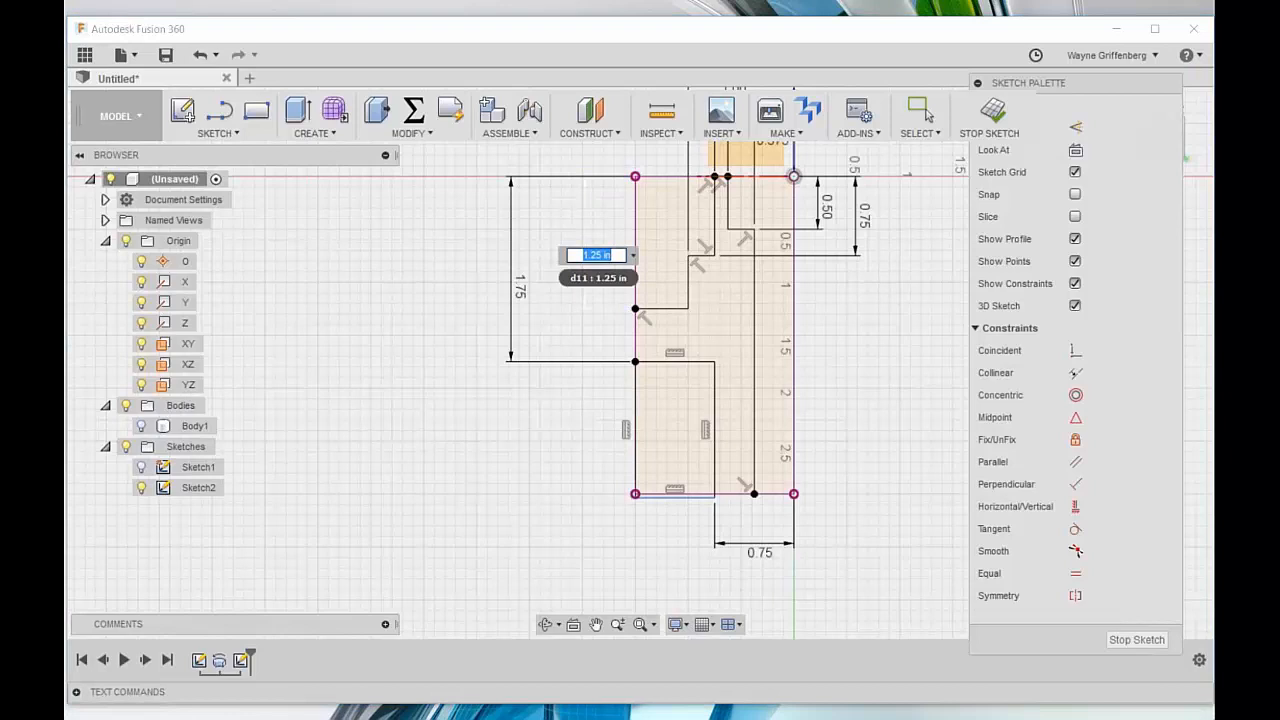
type("1.5")
key("Return")
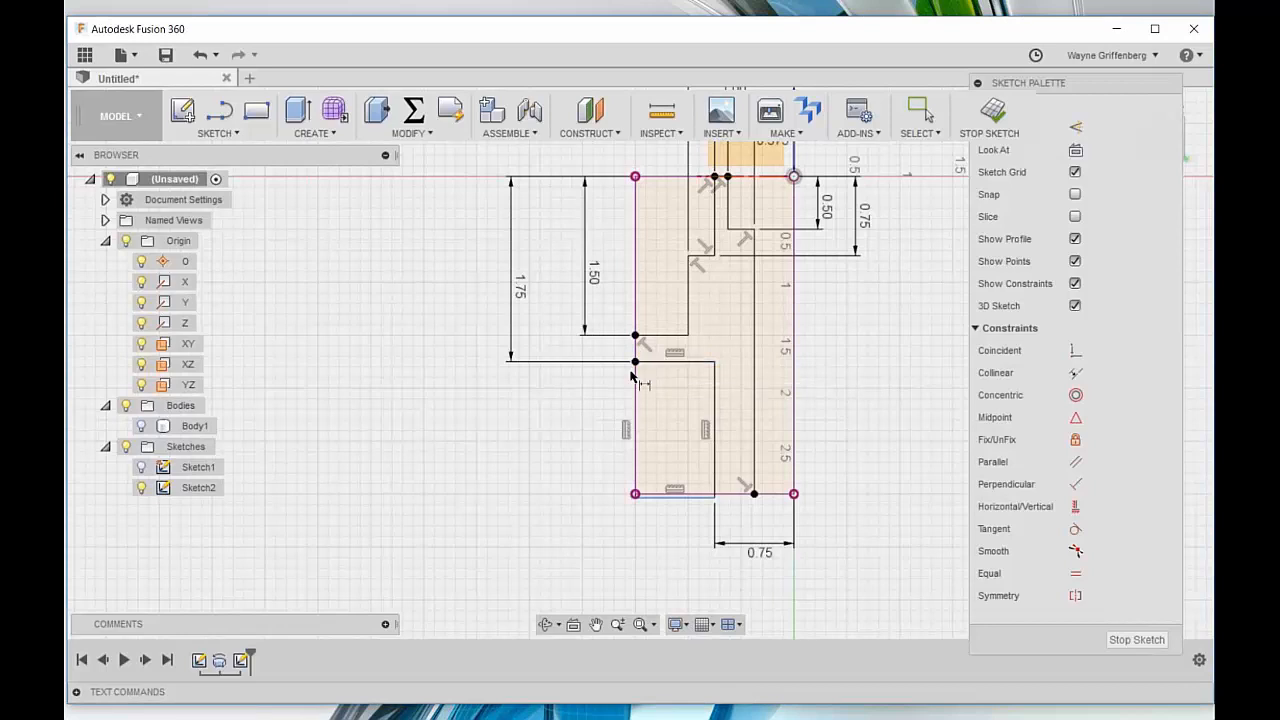
Step: Dimension the small rectangle's lower side 2.75 in below the profile's top edge
left_click(672, 177)
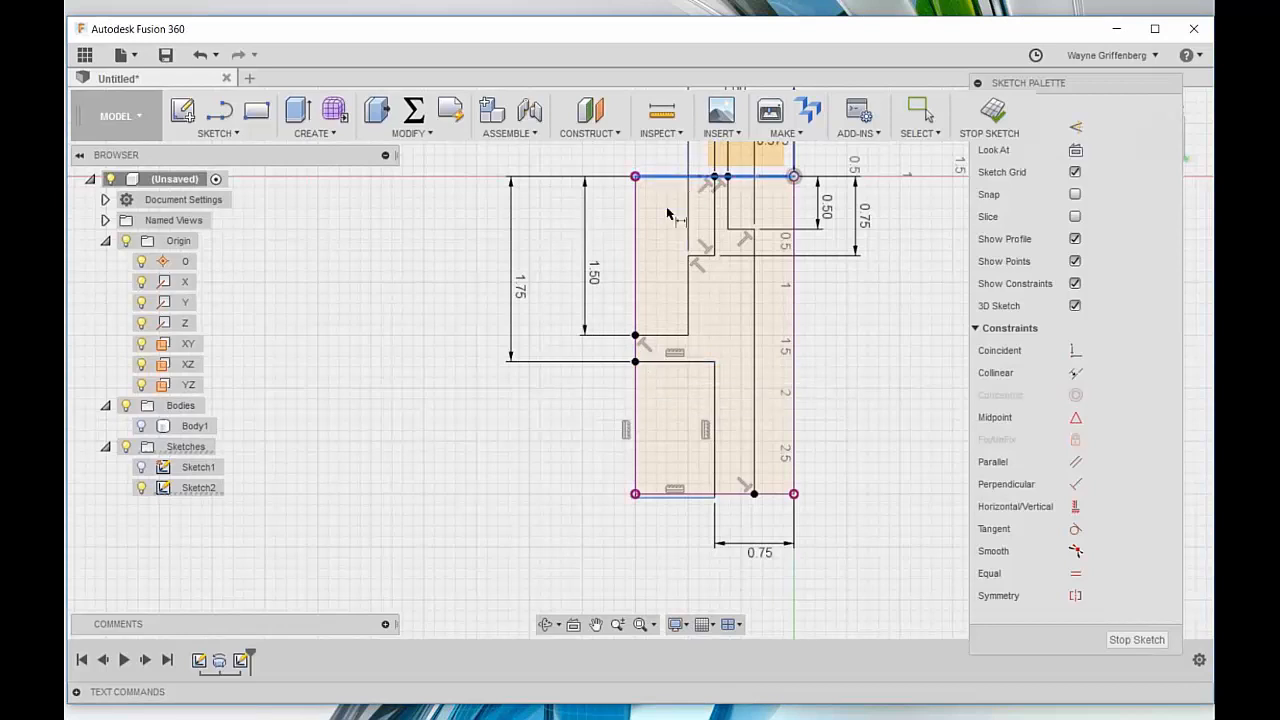
left_click(652, 496)
left_click(468, 428)
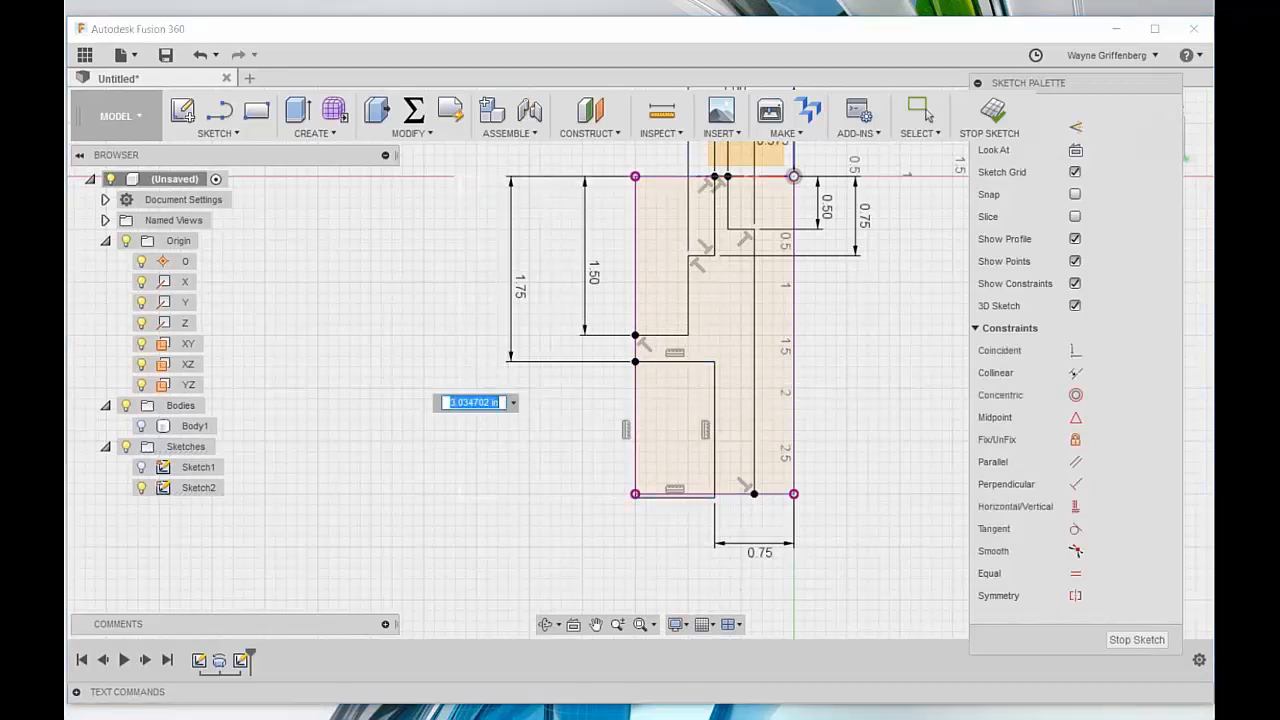
type("2.75")
key("Return")
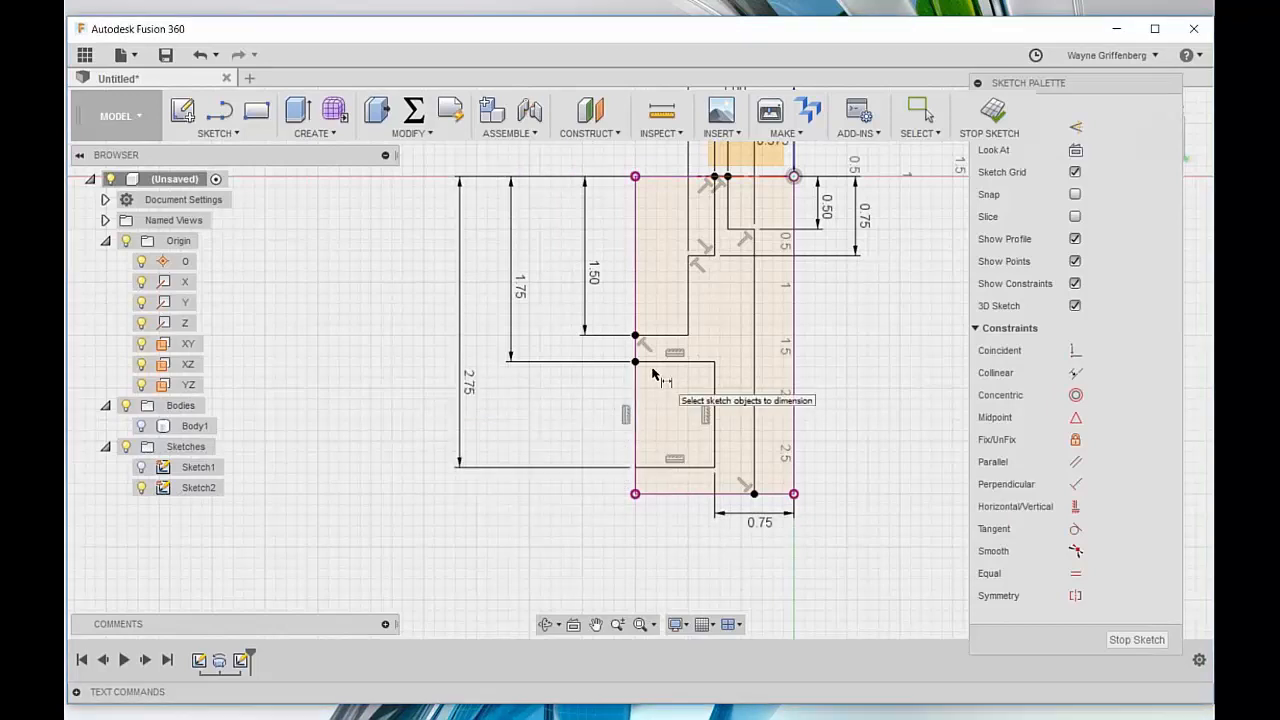
scroll(660, 430, "down", 1)
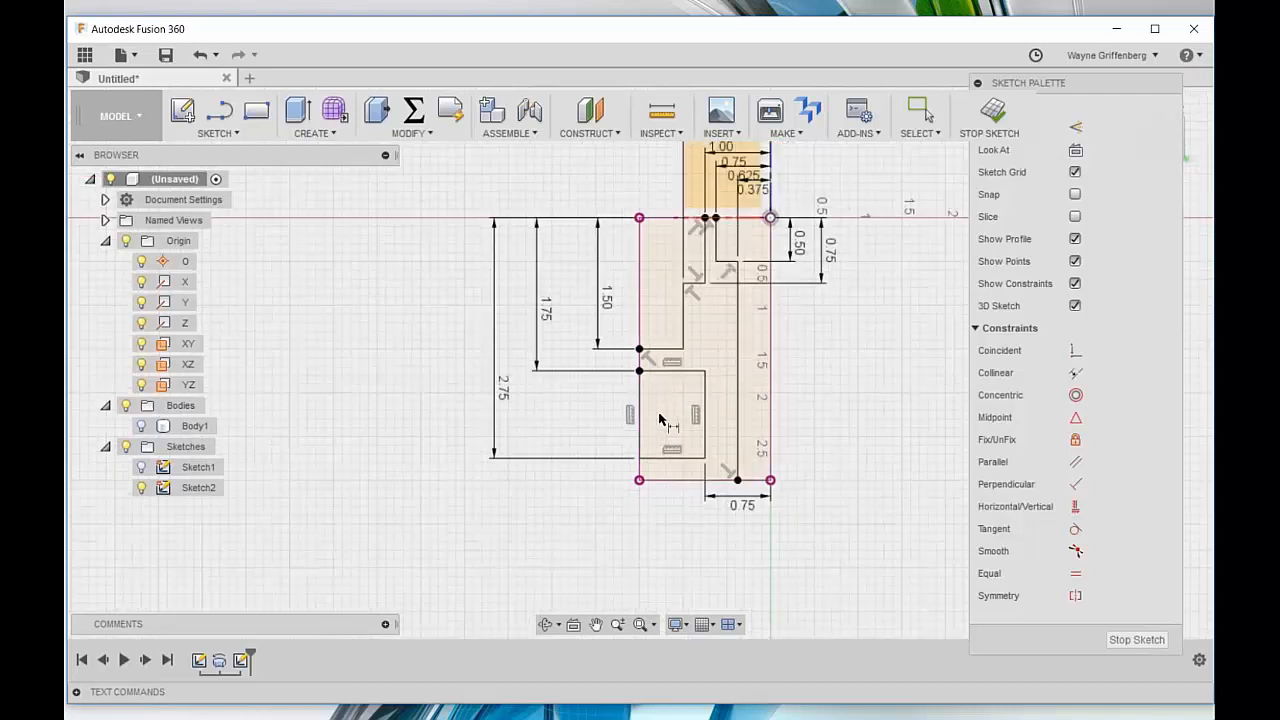
scroll(717, 381, "down", 1)
scroll(805, 366, "up", 2)
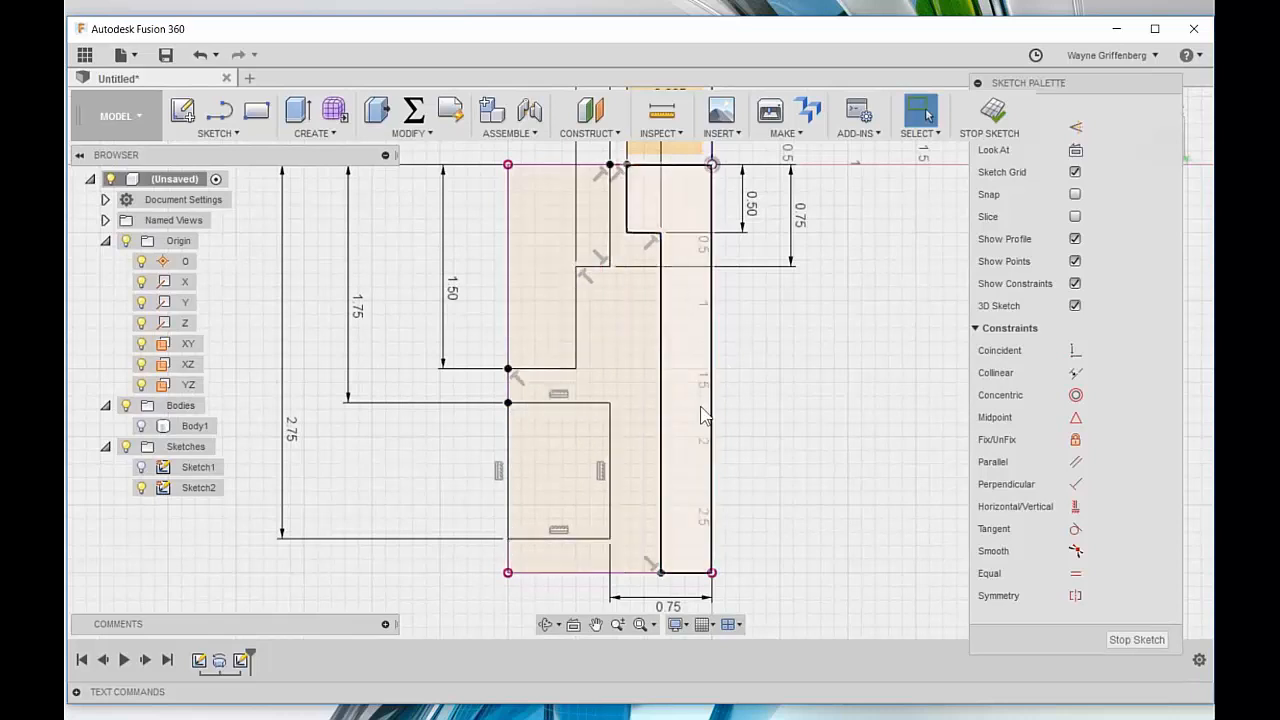
scroll(827, 581, "down", 2)
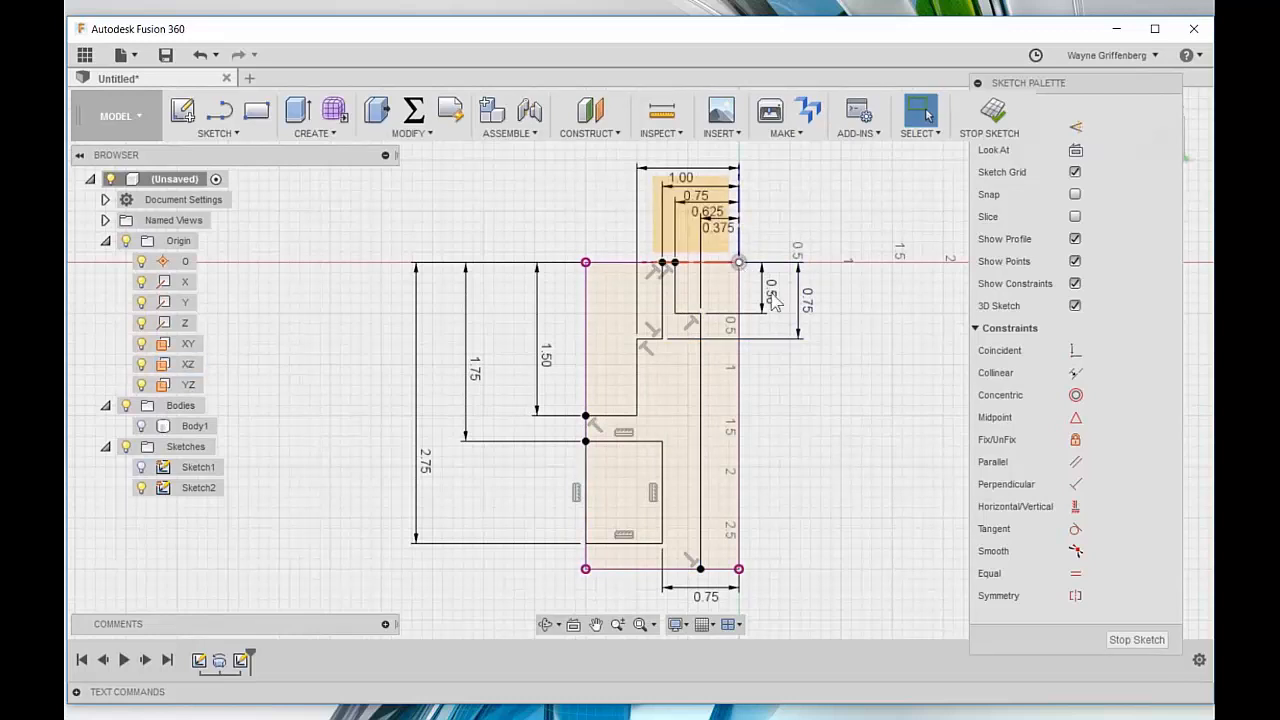
Step: Revolve the small rectangle, the outer stepped profile and the inner bore profile 360° about the Z axis as a cut through the visible cylinder
mouse_move(833, 371)
middle_mouse_down("shift")
mouse_move(766, 360)
mouse_move(748, 393)
middle_mouse_up("shift")
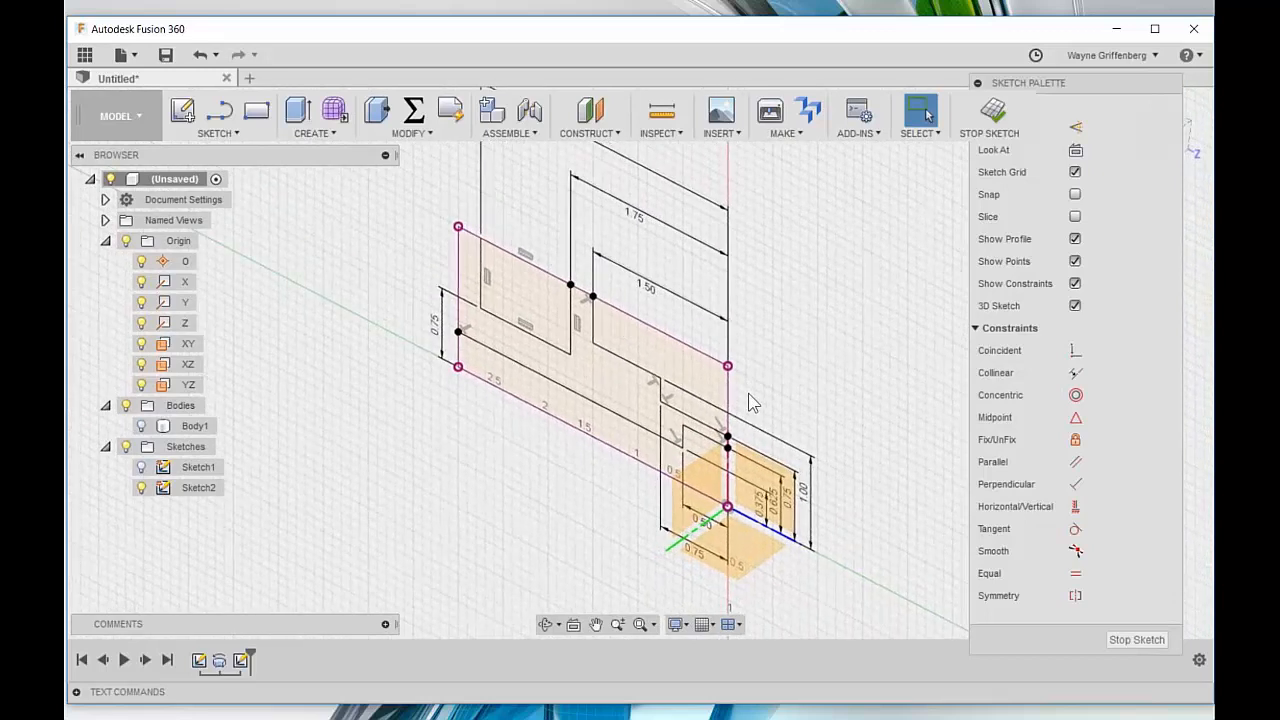
left_click(311, 133)
left_click(305, 199)
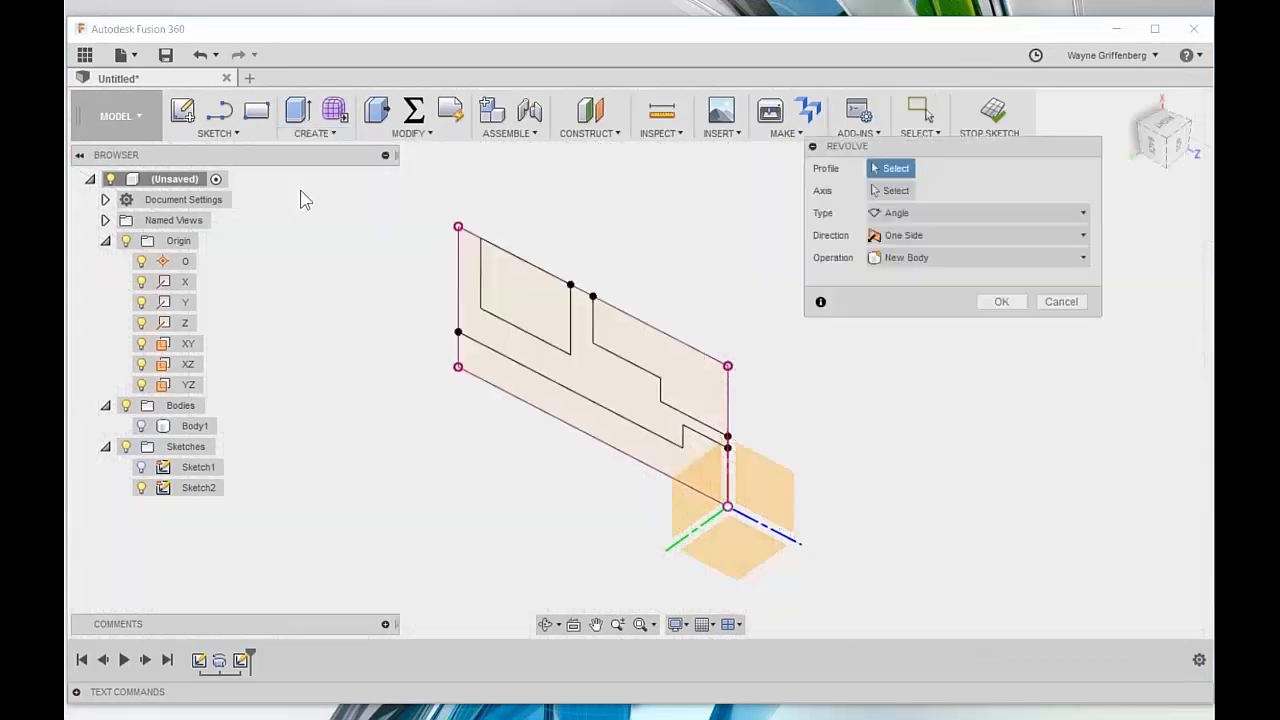
left_click(508, 294)
left_click(678, 379)
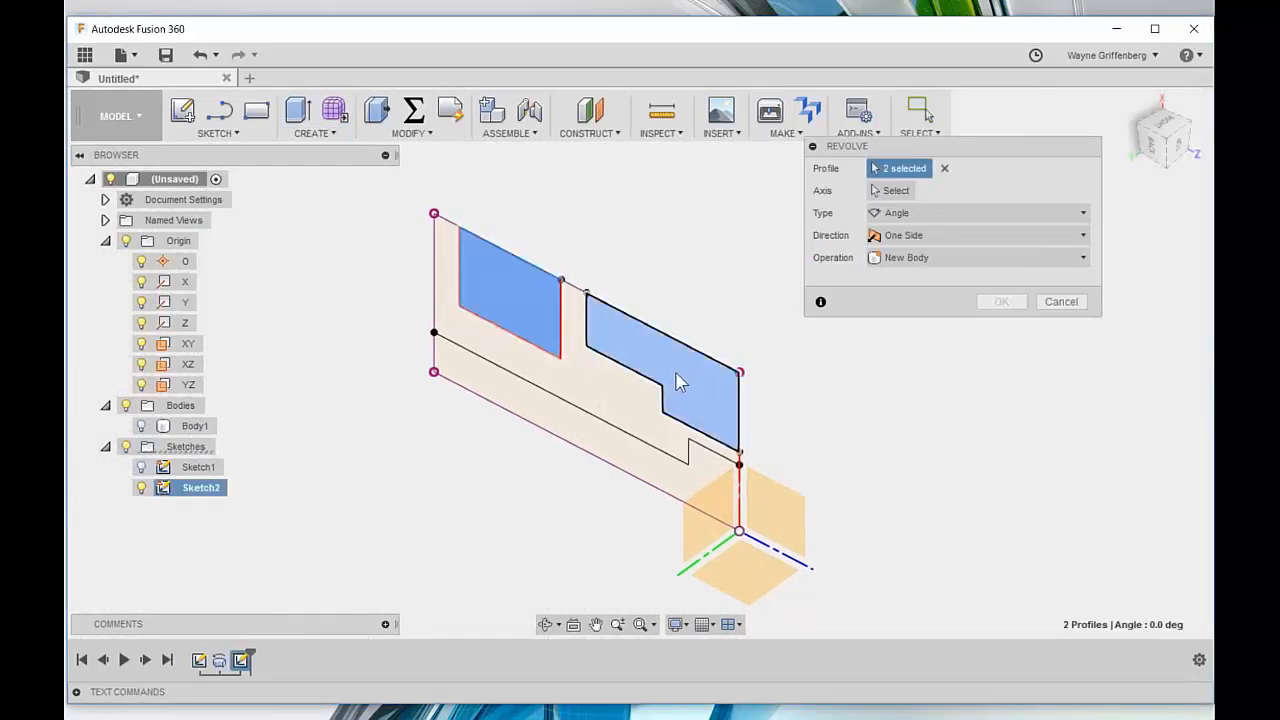
left_click(626, 467)
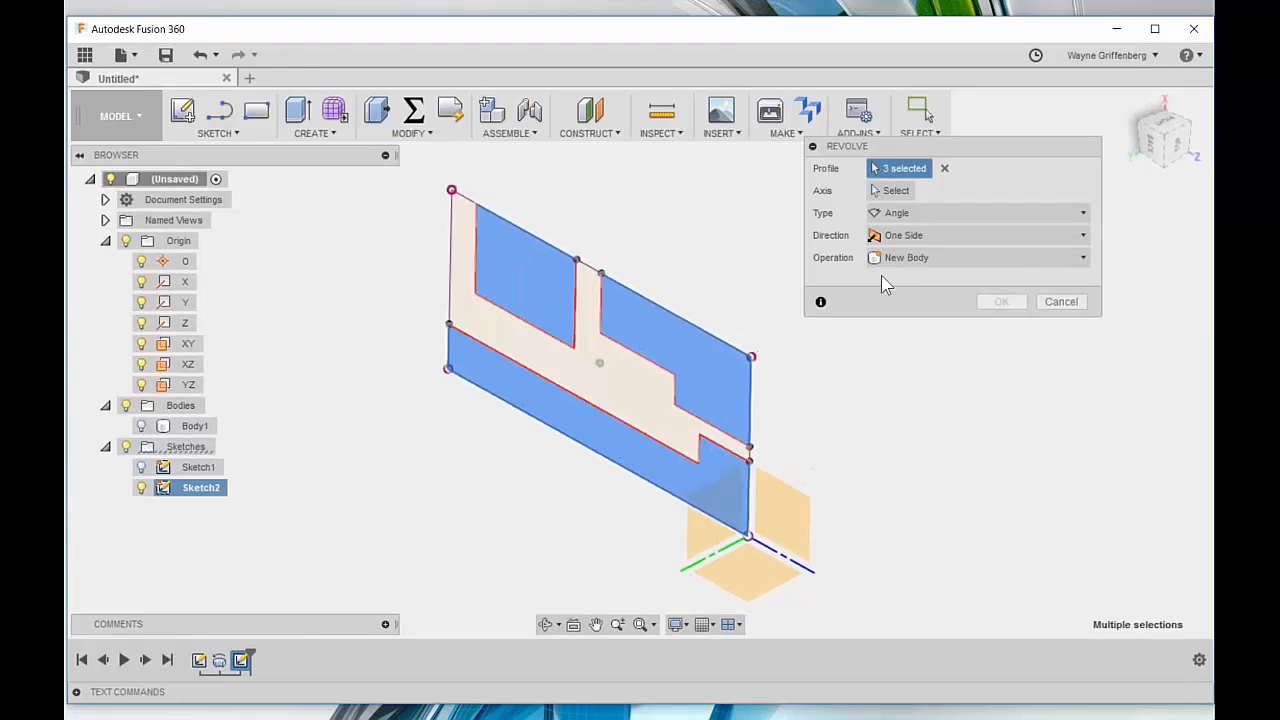
left_click(893, 192)
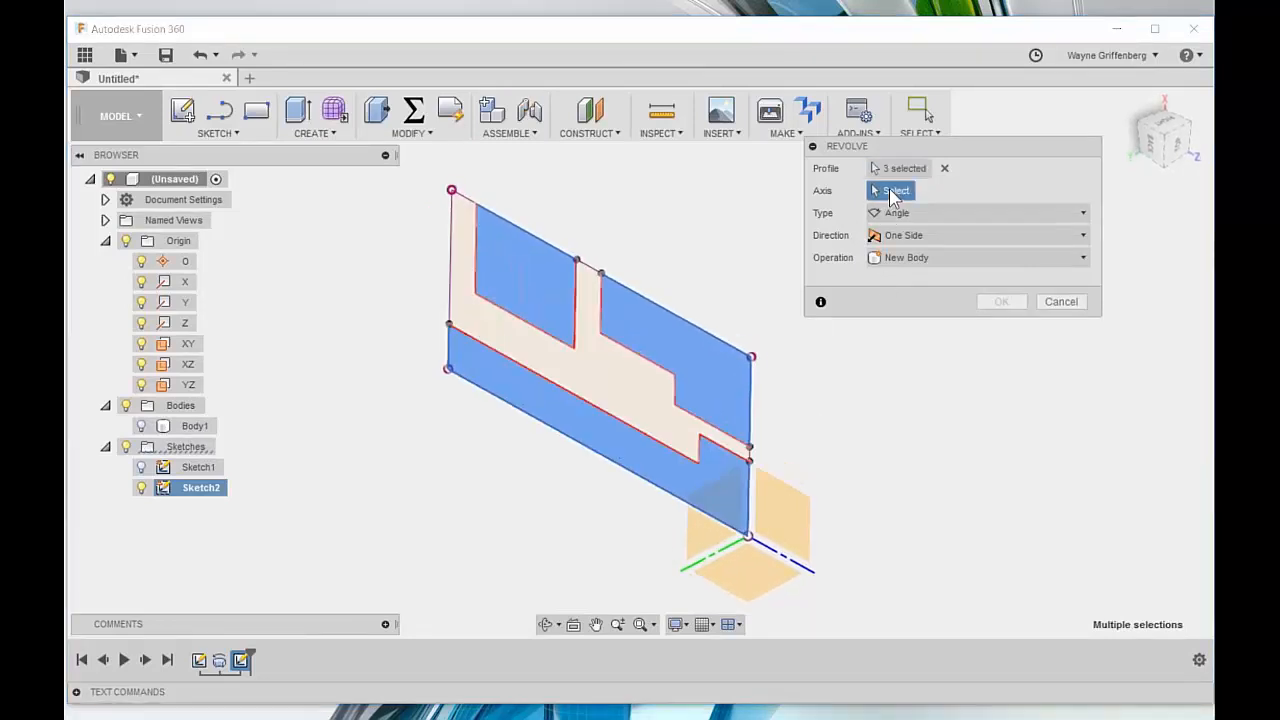
left_click(793, 561)
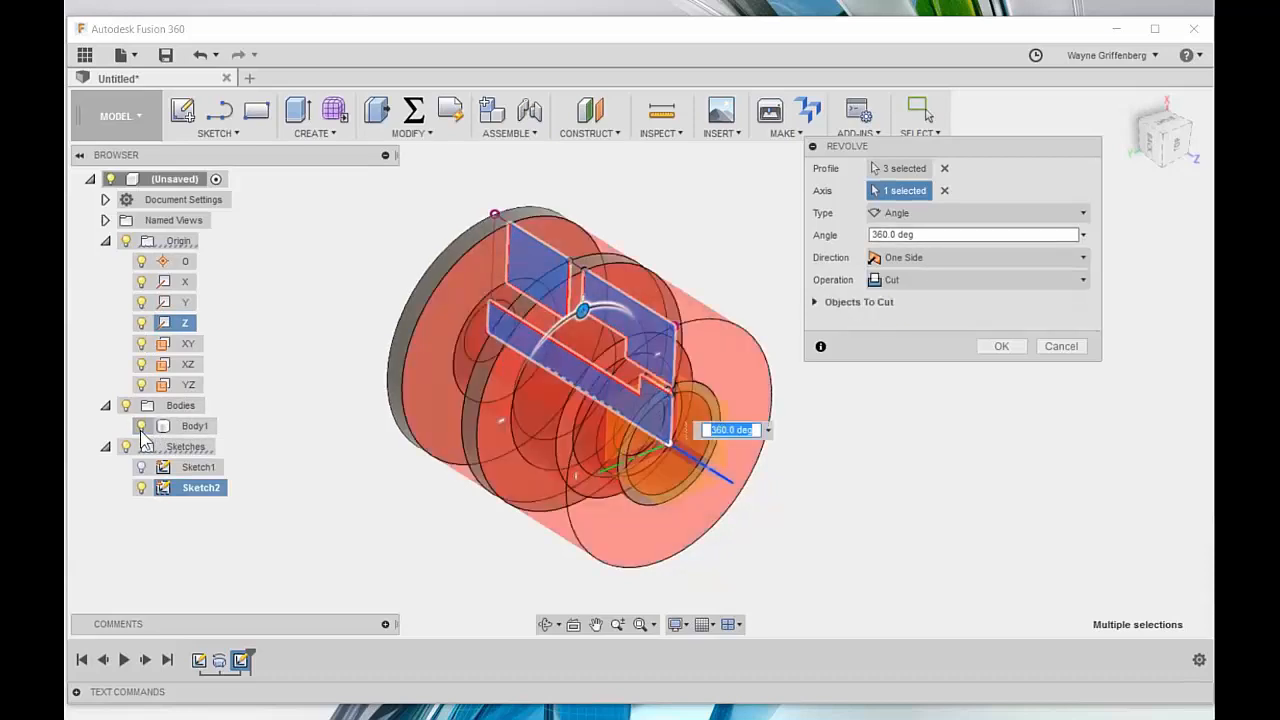
left_click(932, 283)
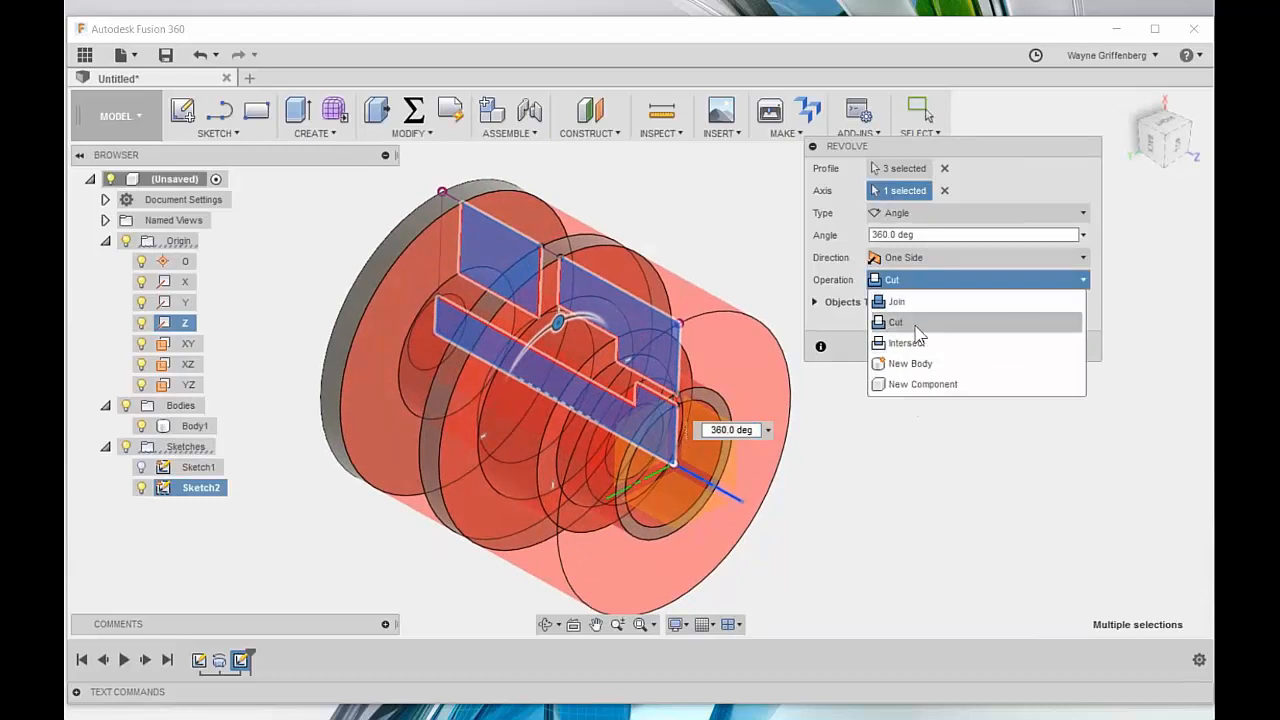
left_click(841, 323)
left_click(1004, 349)
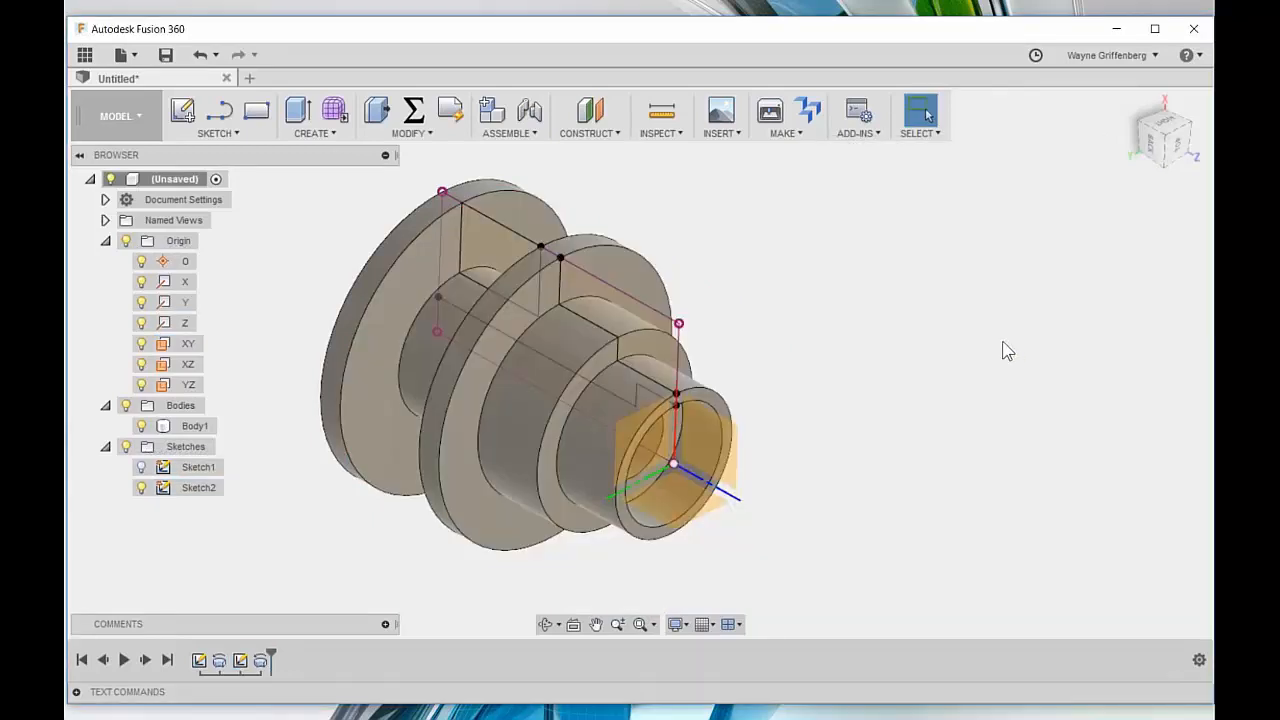
Step: Hide Sketch2 so only the cut body is displayed
middle_click_drag(330, 431, 862, 350, "shift")
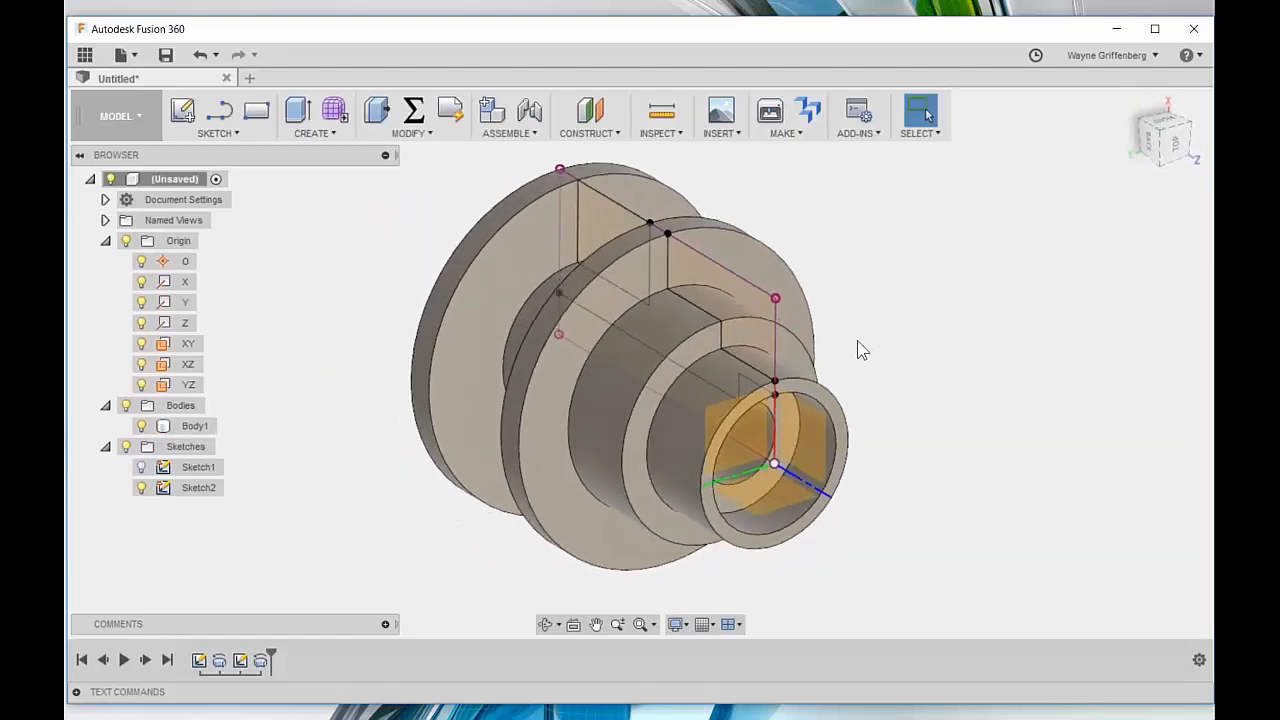
left_click(143, 489)
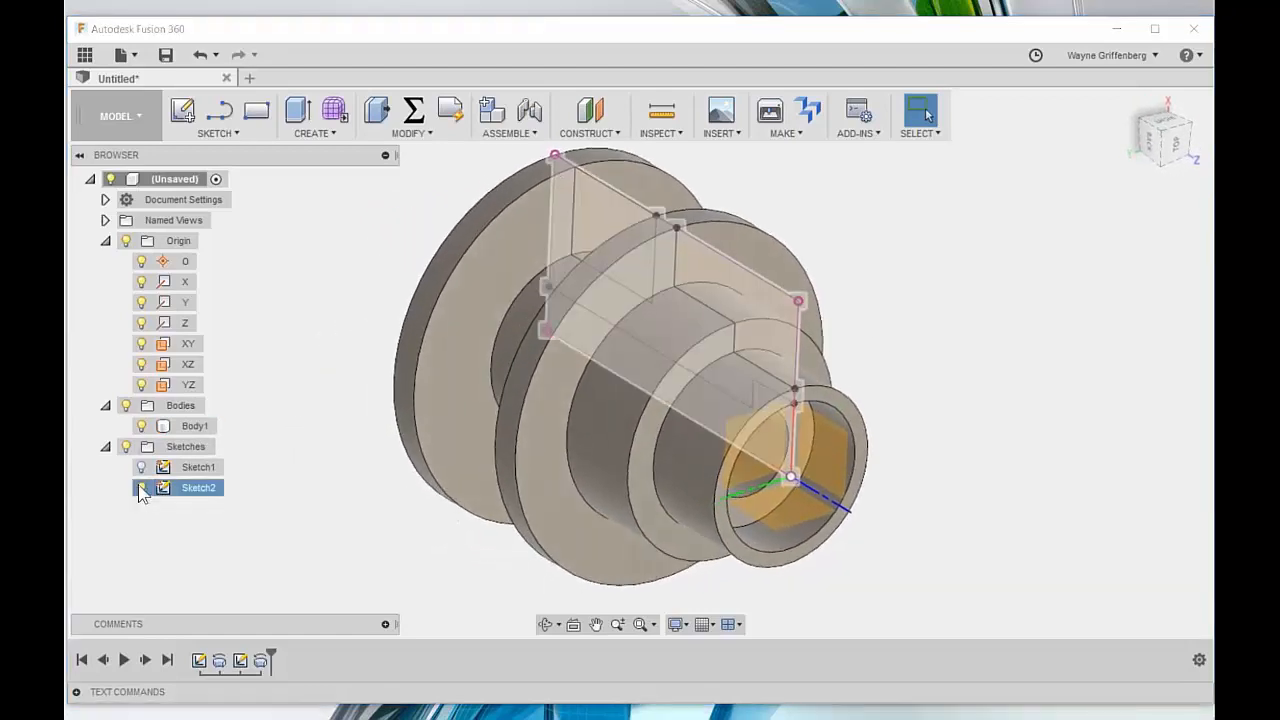
left_click(141, 488)
middle_click_drag(930, 353, 606, 334, "shift")
left_click(471, 284)
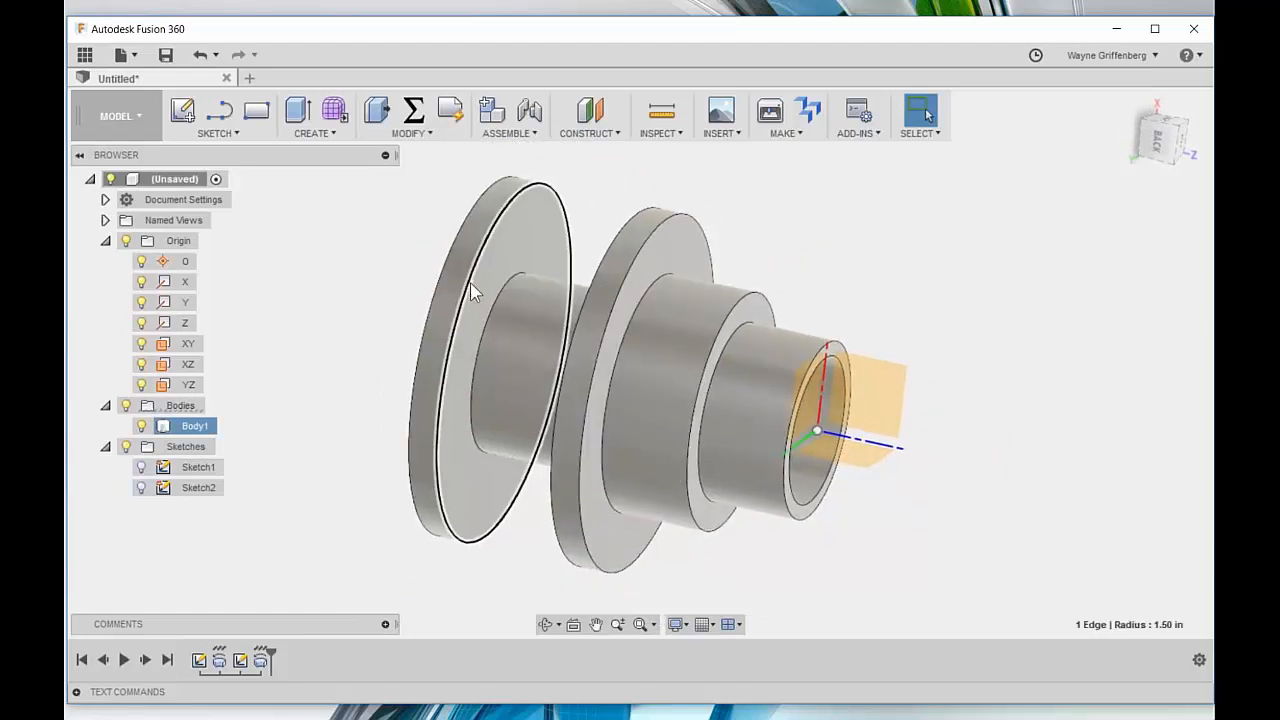
middle_click_drag(545, 255, 817, 251, "shift")
left_click(817, 251)
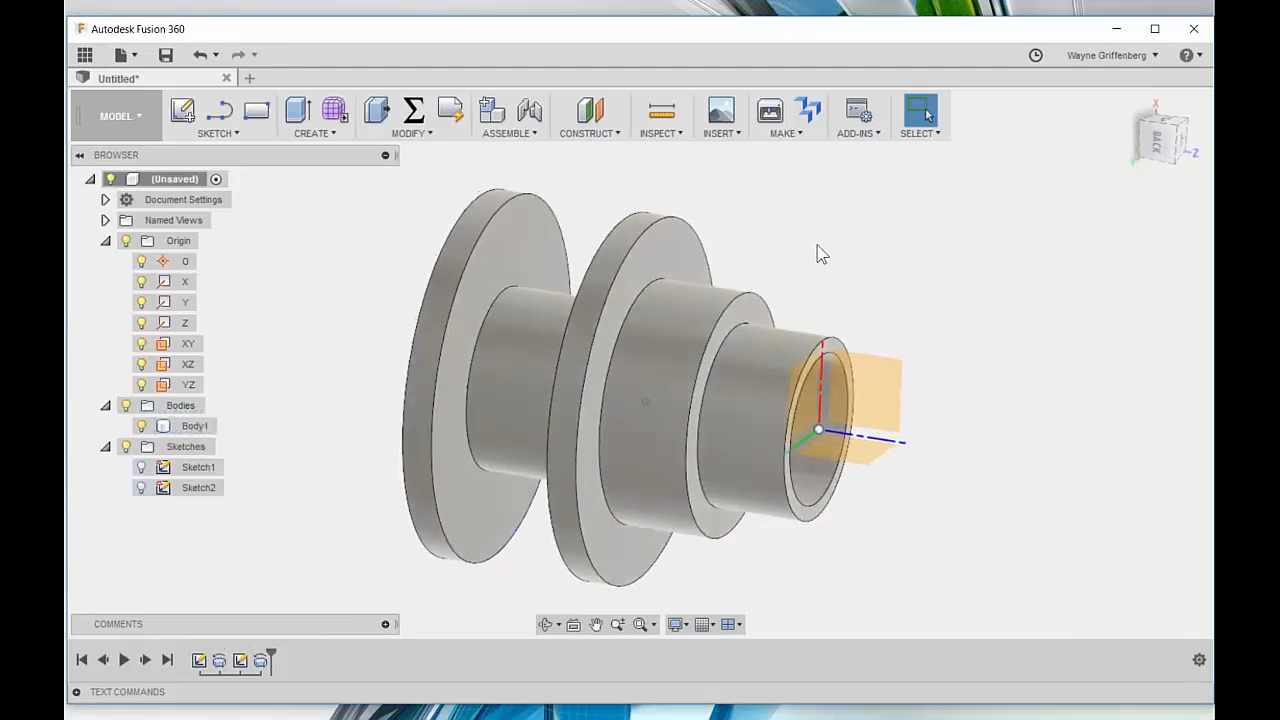
Step: Try offsetting the annular shoulder face at the end of the larger hub by -0.20 in with Press Pull
left_click(381, 115)
scroll(817, 251, "up", 2)
middle_click_drag(817, 251, 760, 238, "shift")
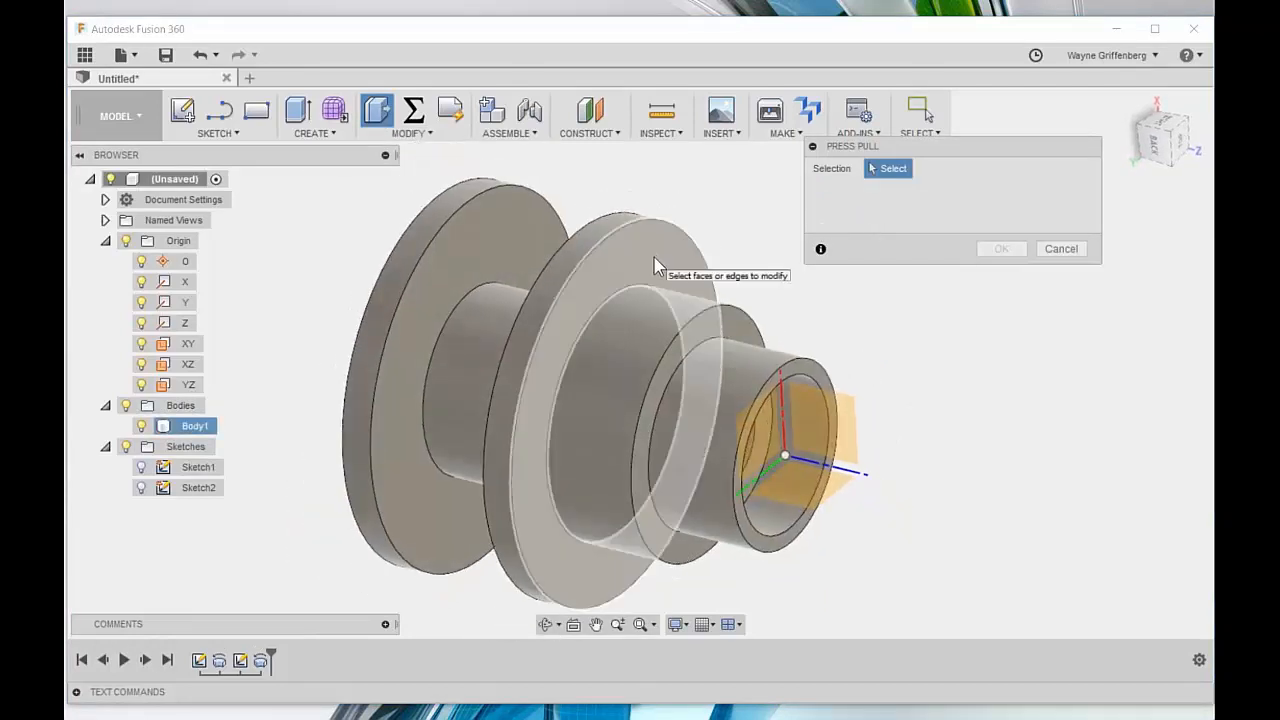
middle_click_drag(638, 268, 680, 286, "shift")
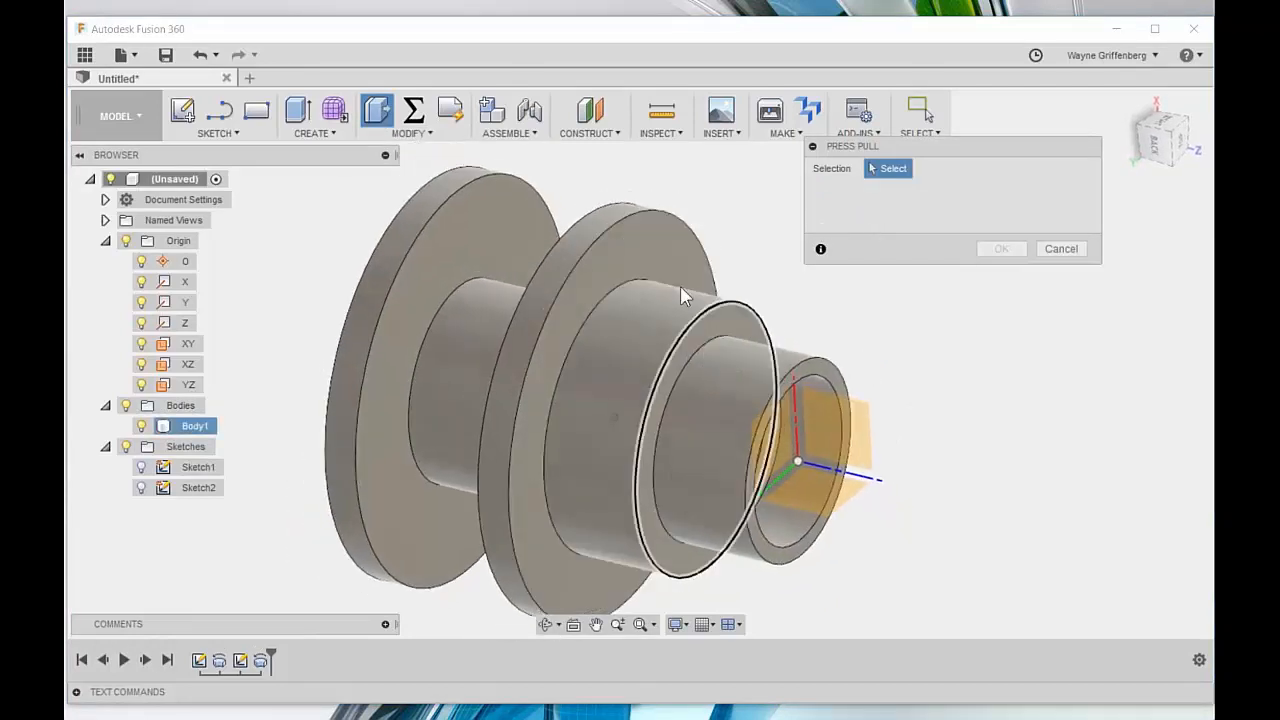
left_click(725, 325)
left_click_drag(731, 321, 698, 337)
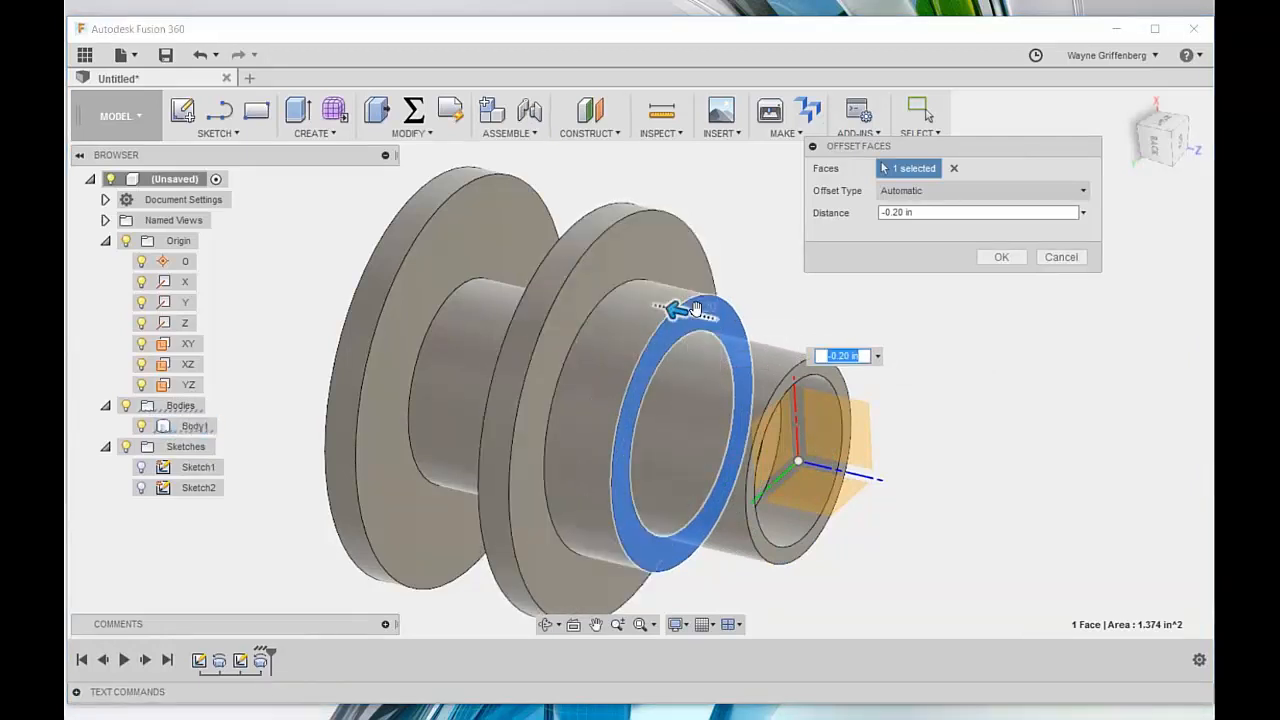
left_click(1070, 260)
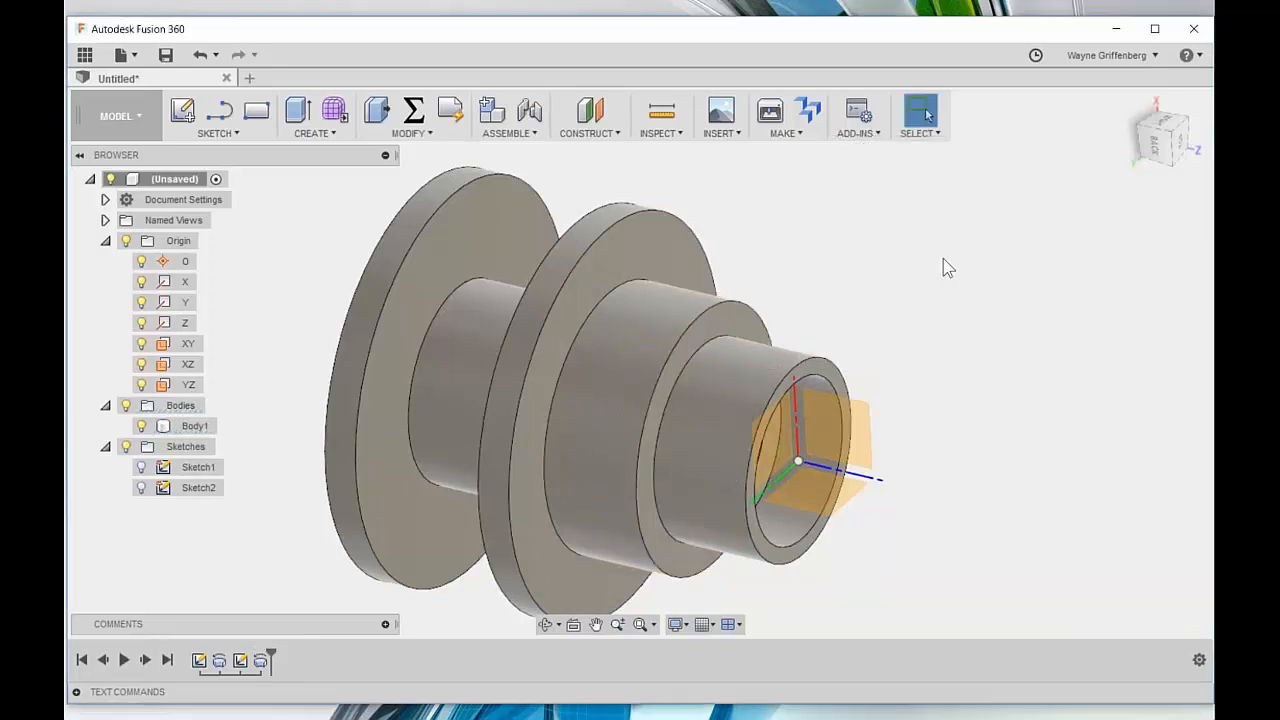
Step: Try a 0.10 in fillet on the middle flange's outer edge facing the hub, using Press Pull
left_click(377, 110)
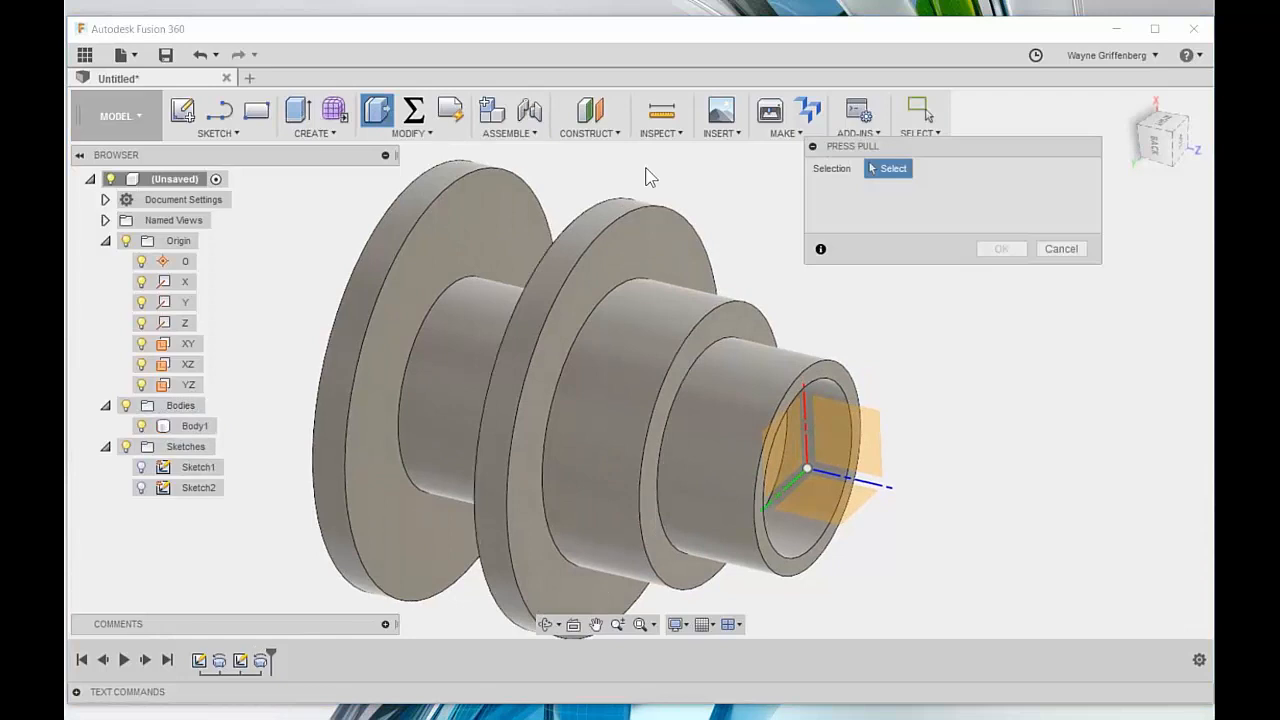
left_click(676, 207)
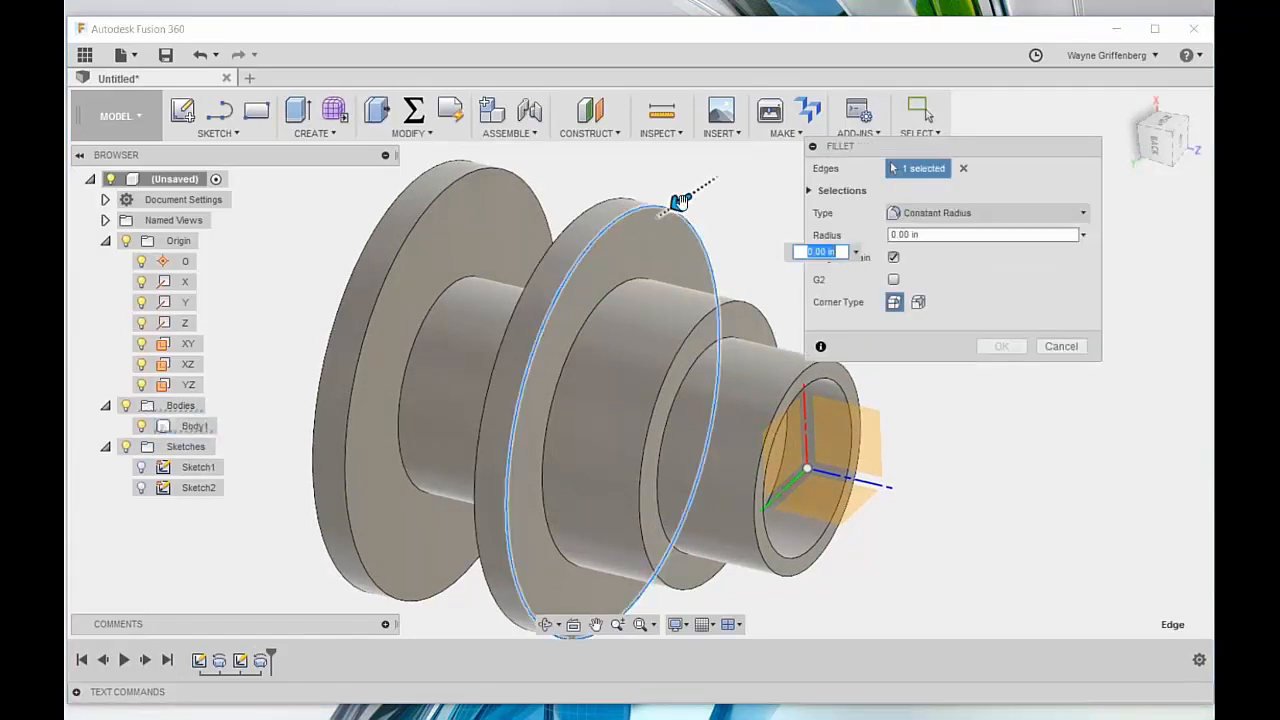
left_click_drag(679, 203, 672, 207)
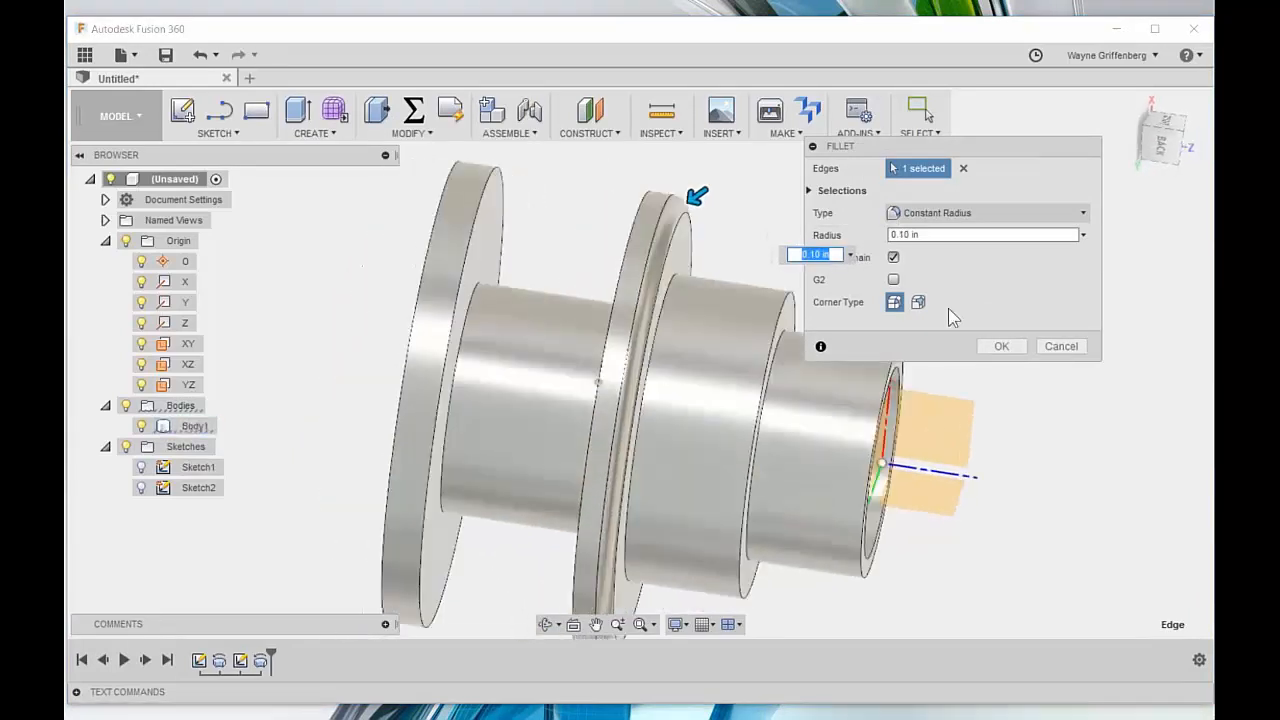
left_click(1063, 348)
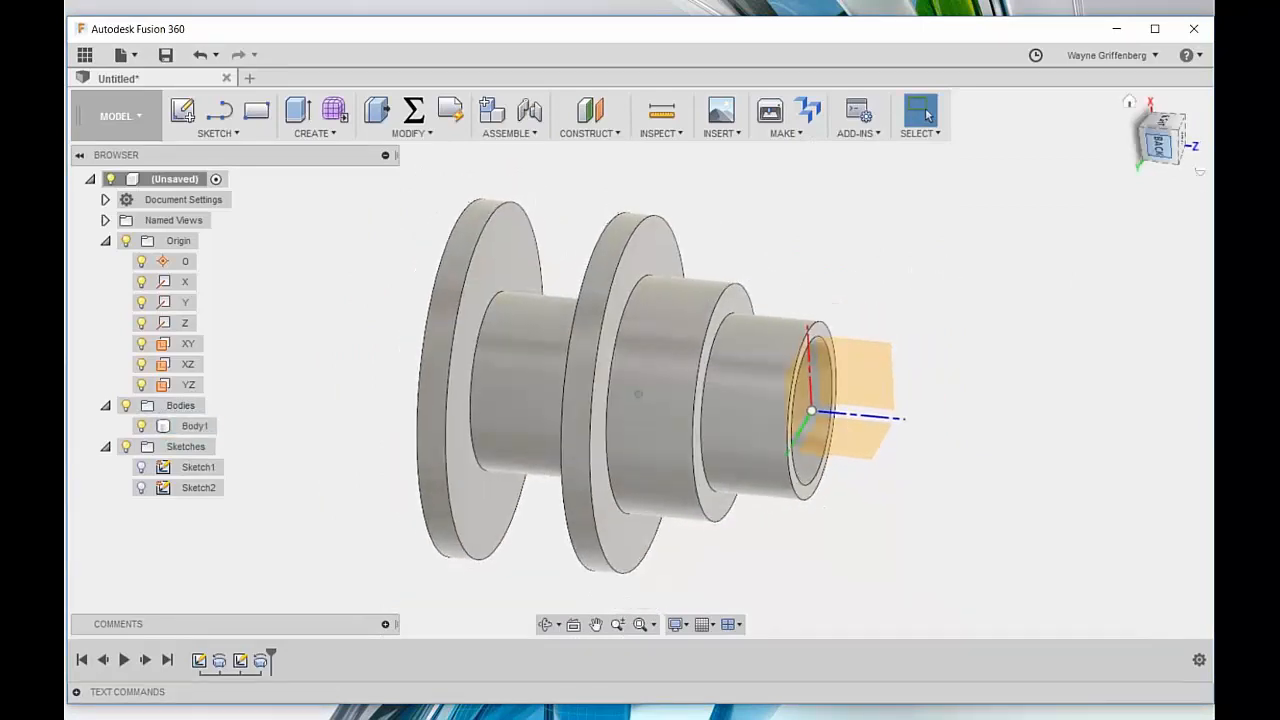
Step: Fillet the eight circular edges around the flanges and hub shoulders together with a constant radius of .030 in
left_click(1161, 148)
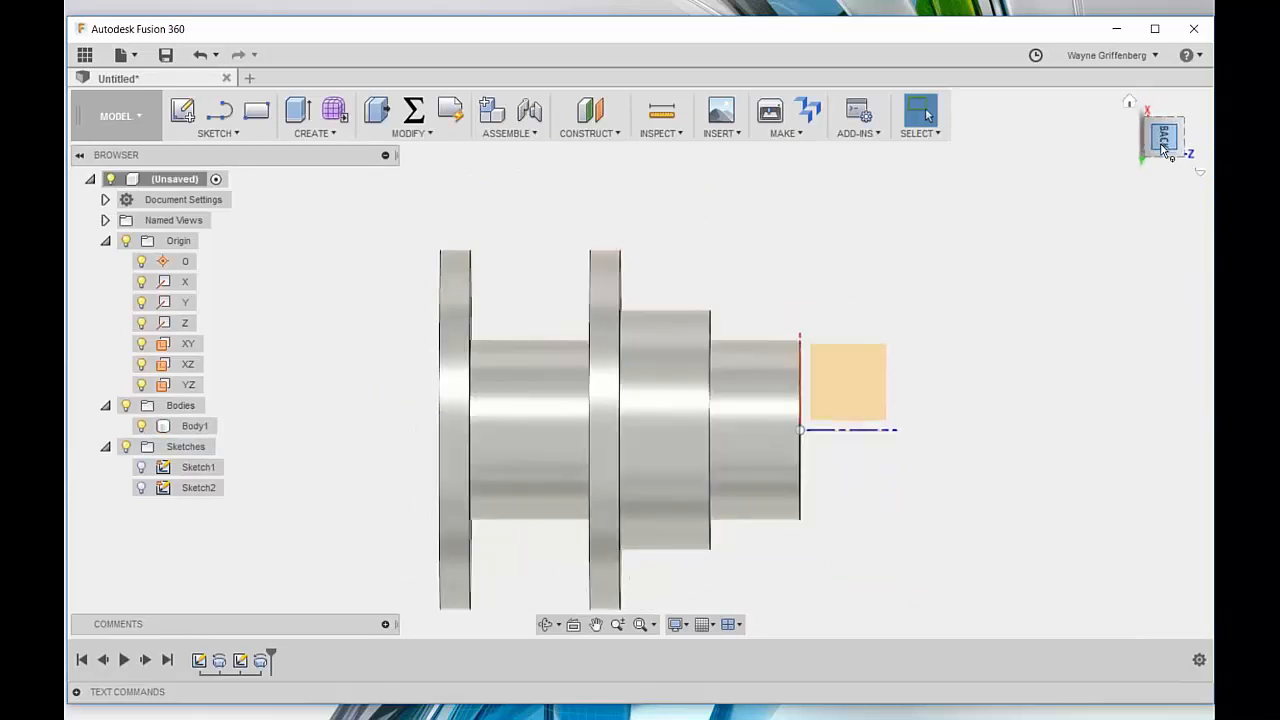
scroll(775, 263, "down", 2)
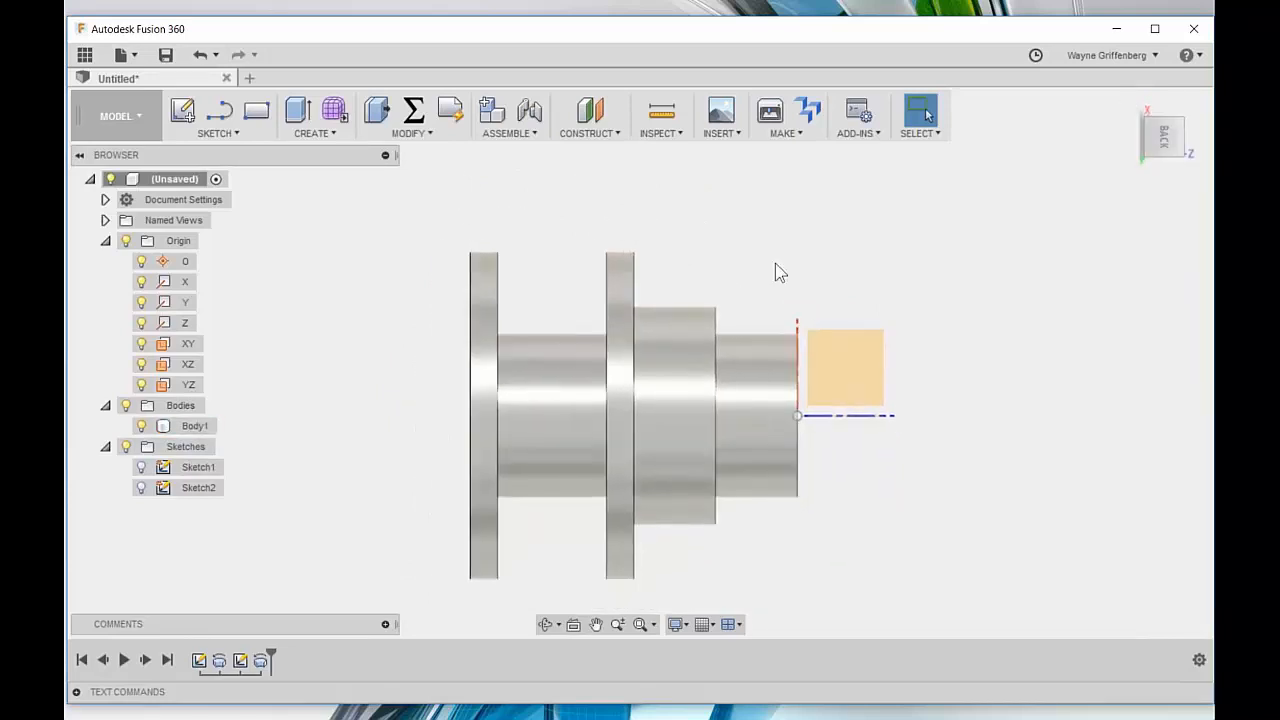
scroll(656, 538, "up", 1)
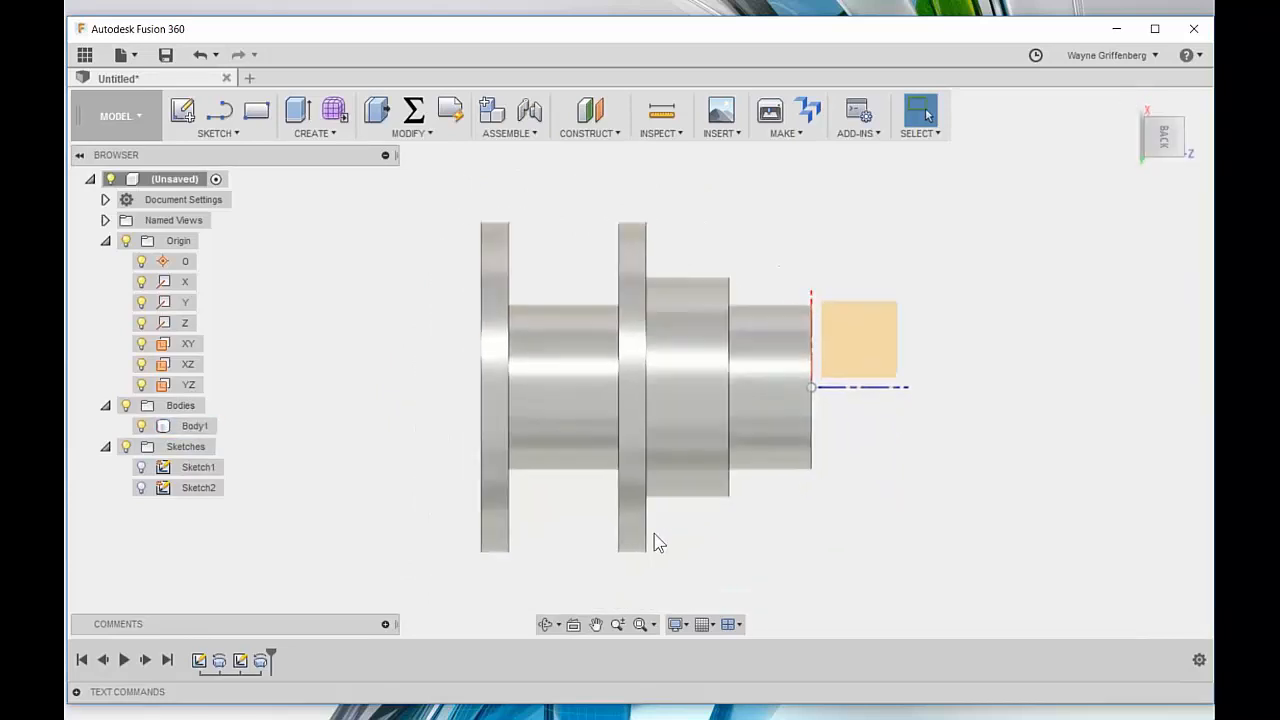
left_click(380, 111)
left_click_drag(490, 190, 736, 590)
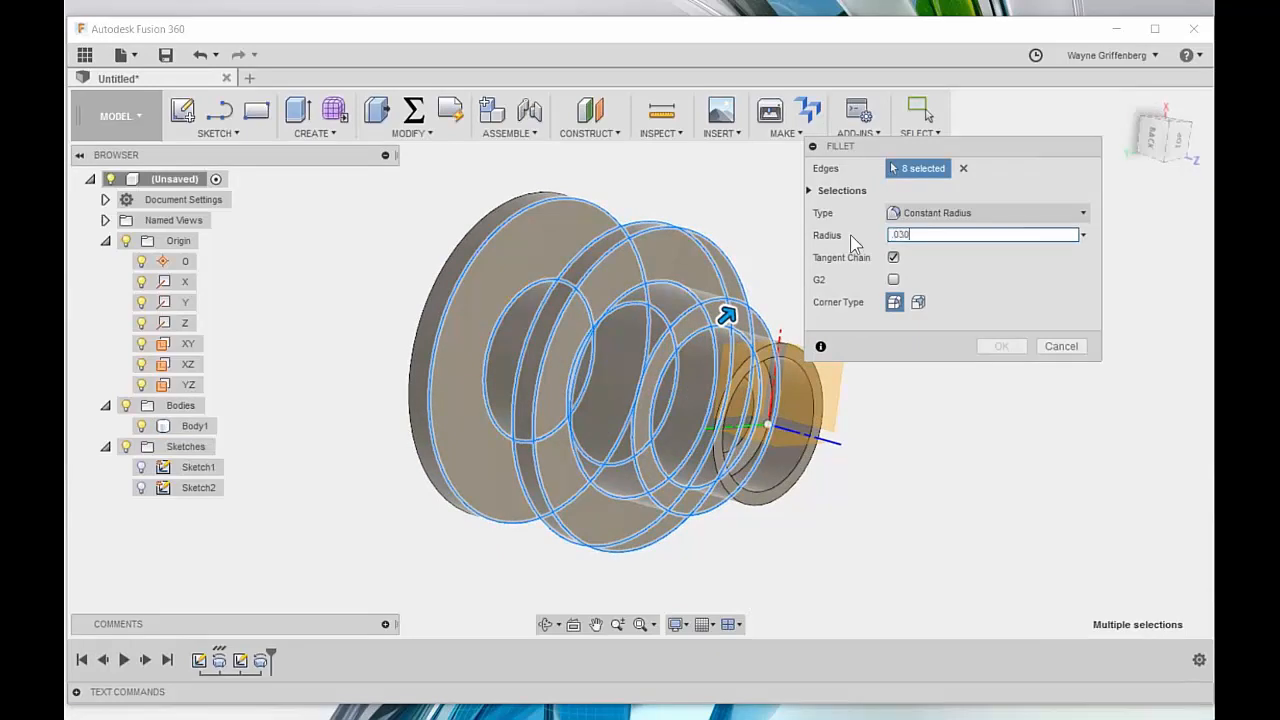
left_click(1003, 347)
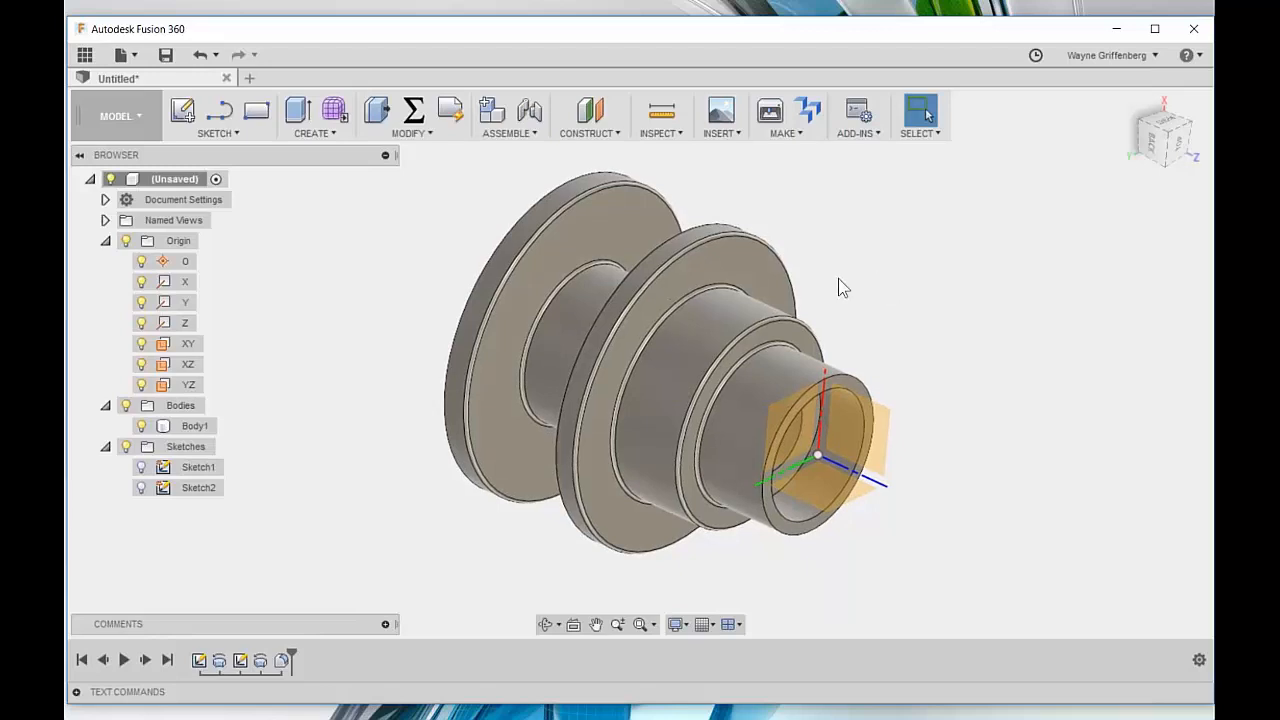
Step: Hide the origin geometry and roll the timeline back to just after the second sketch, before the revolved cut
left_click(127, 242)
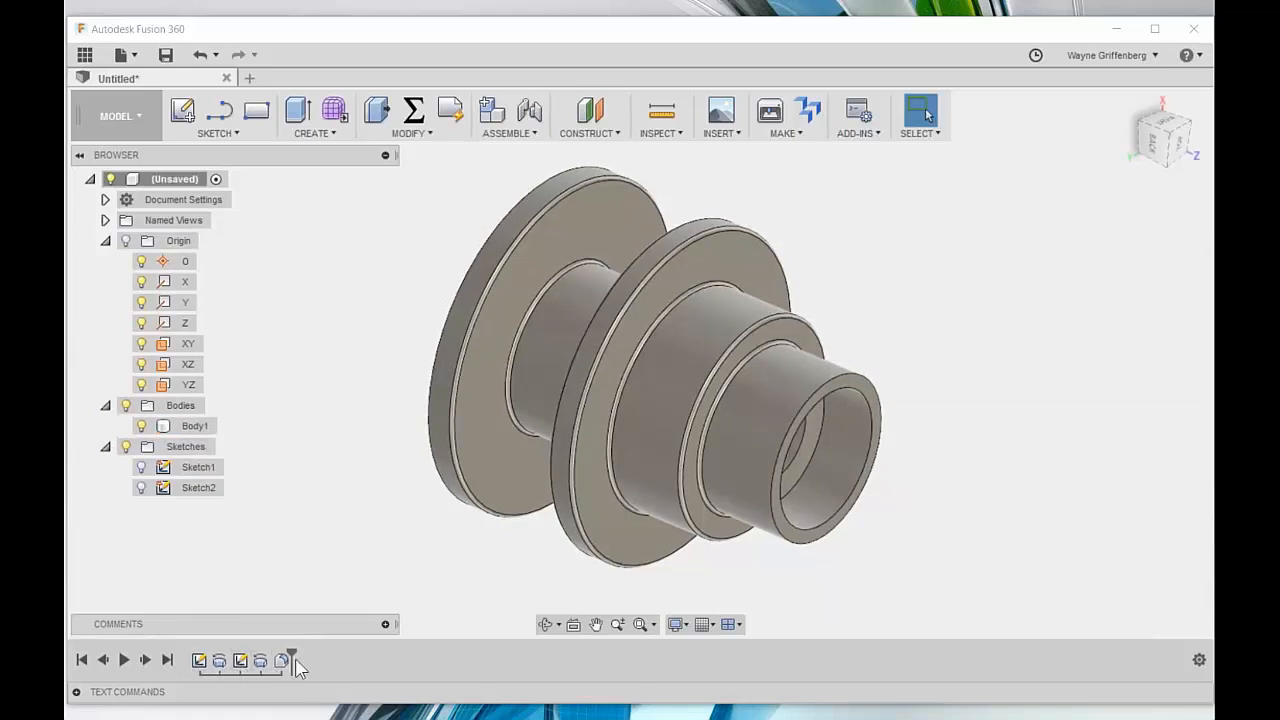
left_click_drag(292, 652, 247, 651)
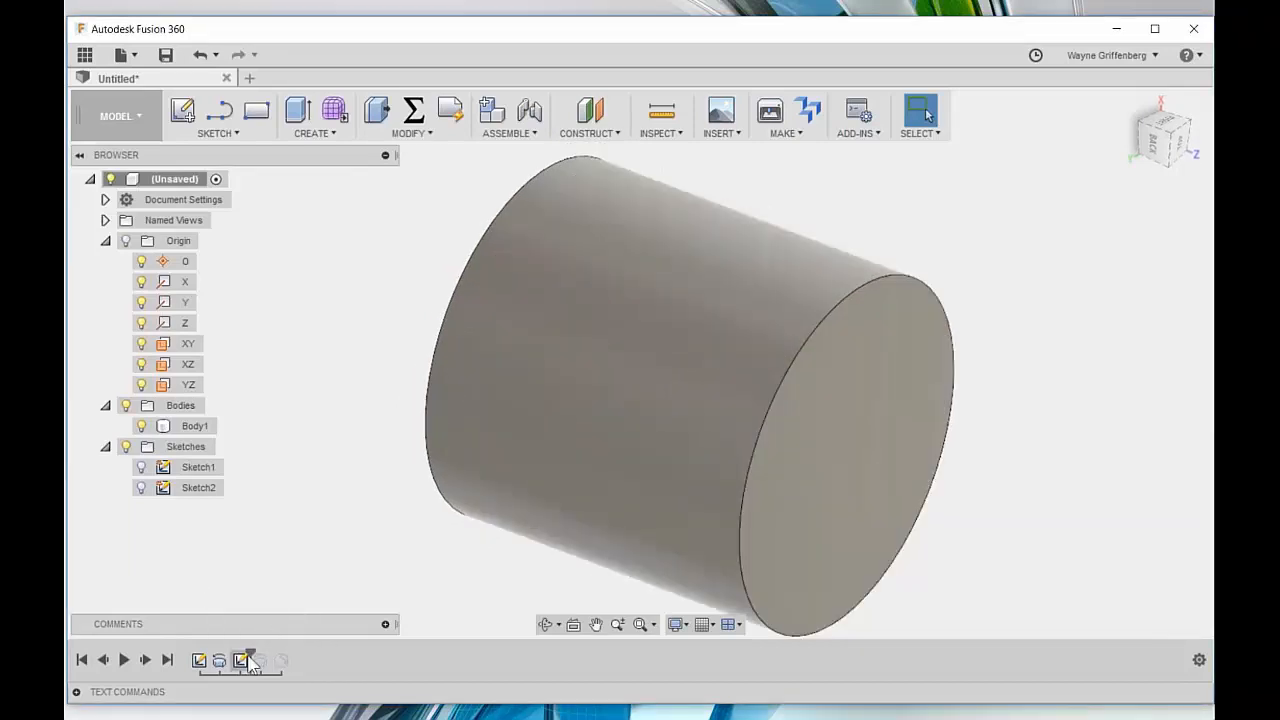
Step: Roll the timeline back to before the first sketch and return it to the end, after the fillet
left_click_drag(234, 652, 207, 652)
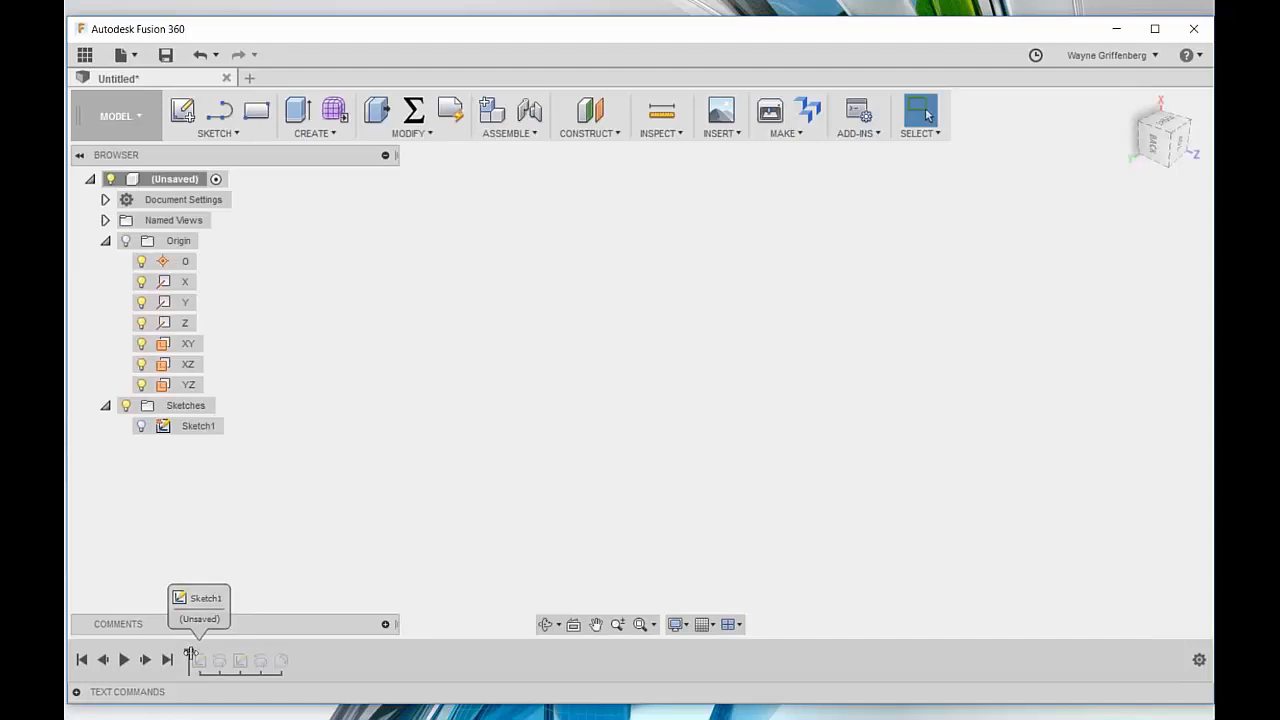
left_click_drag(192, 652, 270, 655)
middle_click_drag(388, 429, 418, 388, "shift")
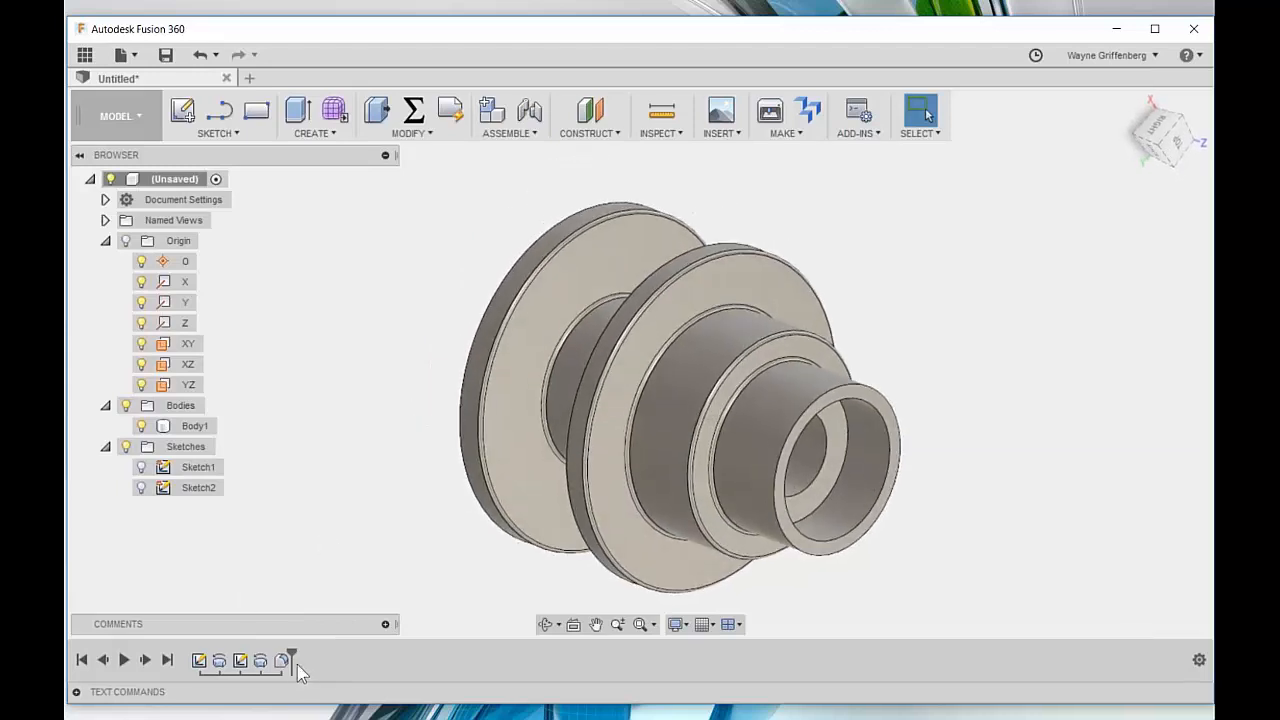
middle_click_drag(350, 380, 258, 437, "shift")
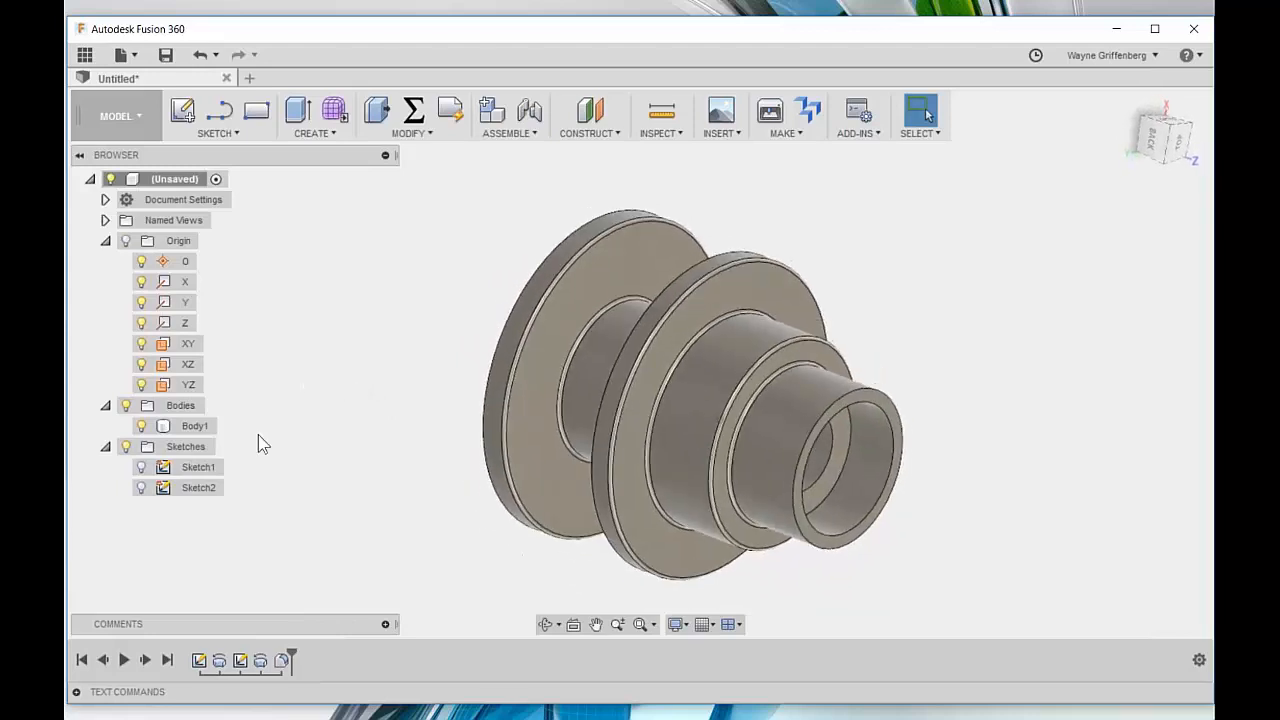
Step: Collapse the Sketches, Bodies and Origin folders in the browser
left_click(106, 446)
left_click(105, 405)
left_click(105, 241)
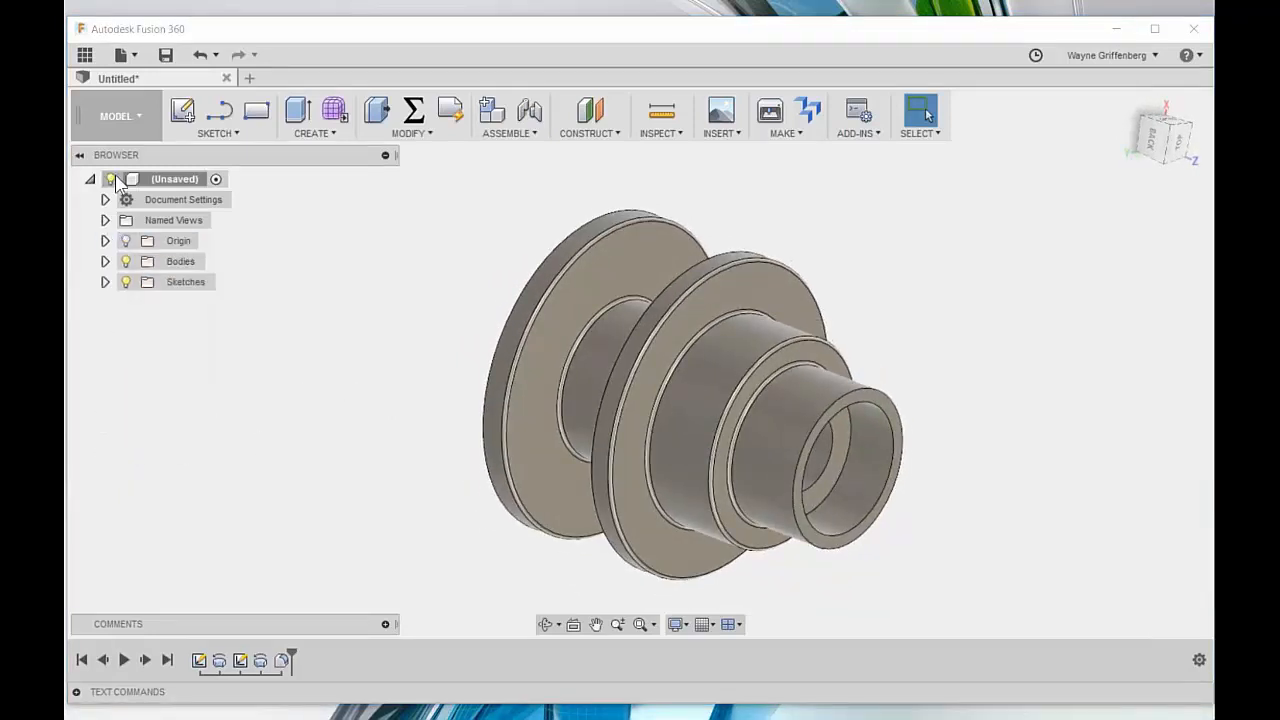
Step: Switch from the Model workspace to the CAM workspace
left_click(142, 116)
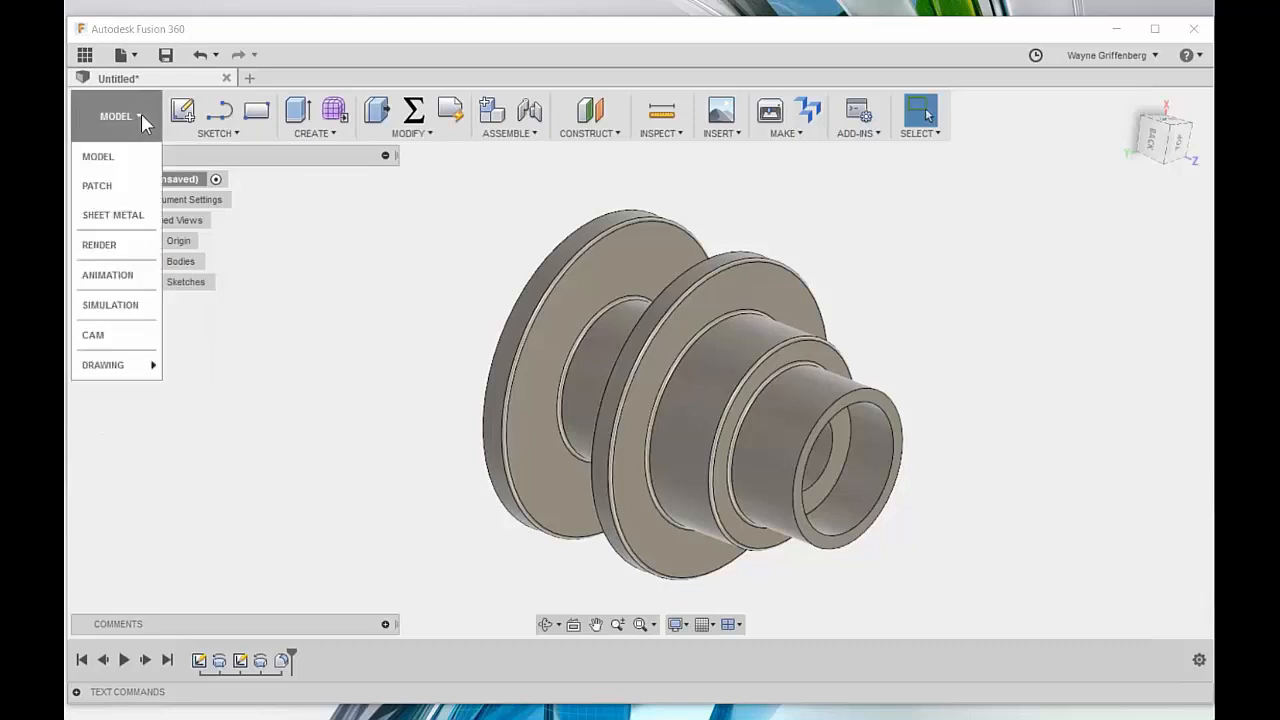
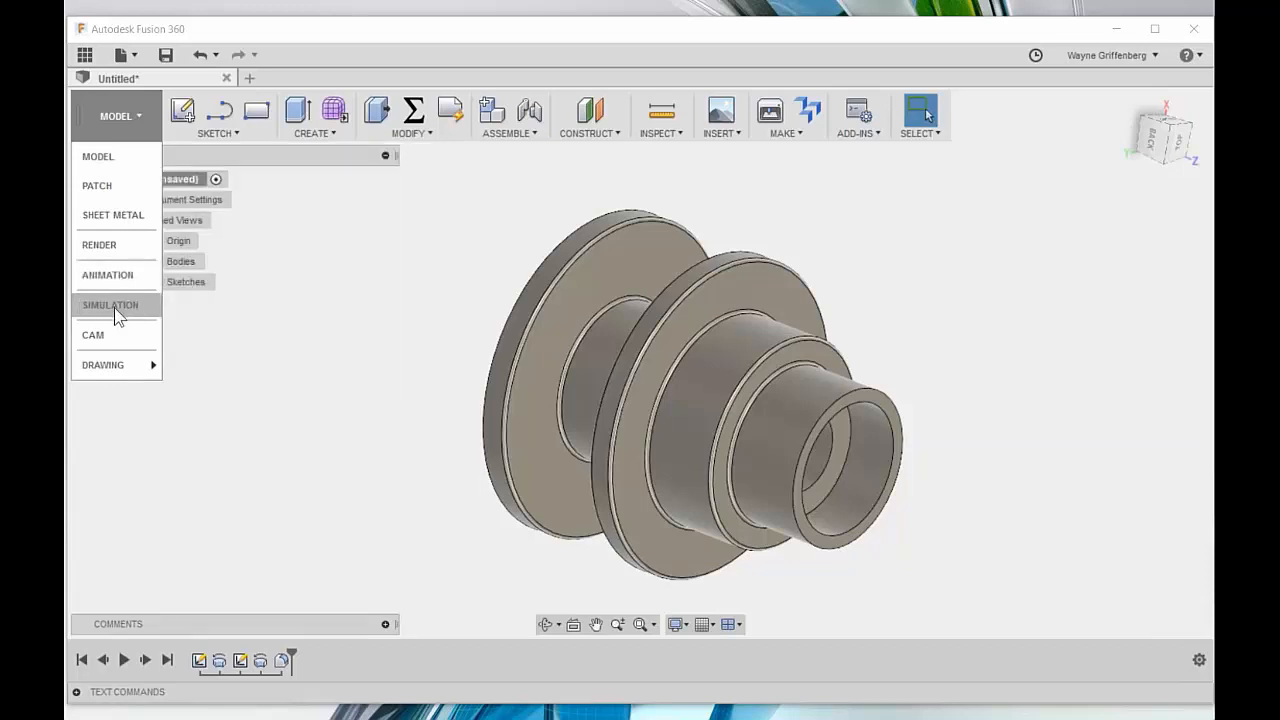
mouse_move(108, 315)
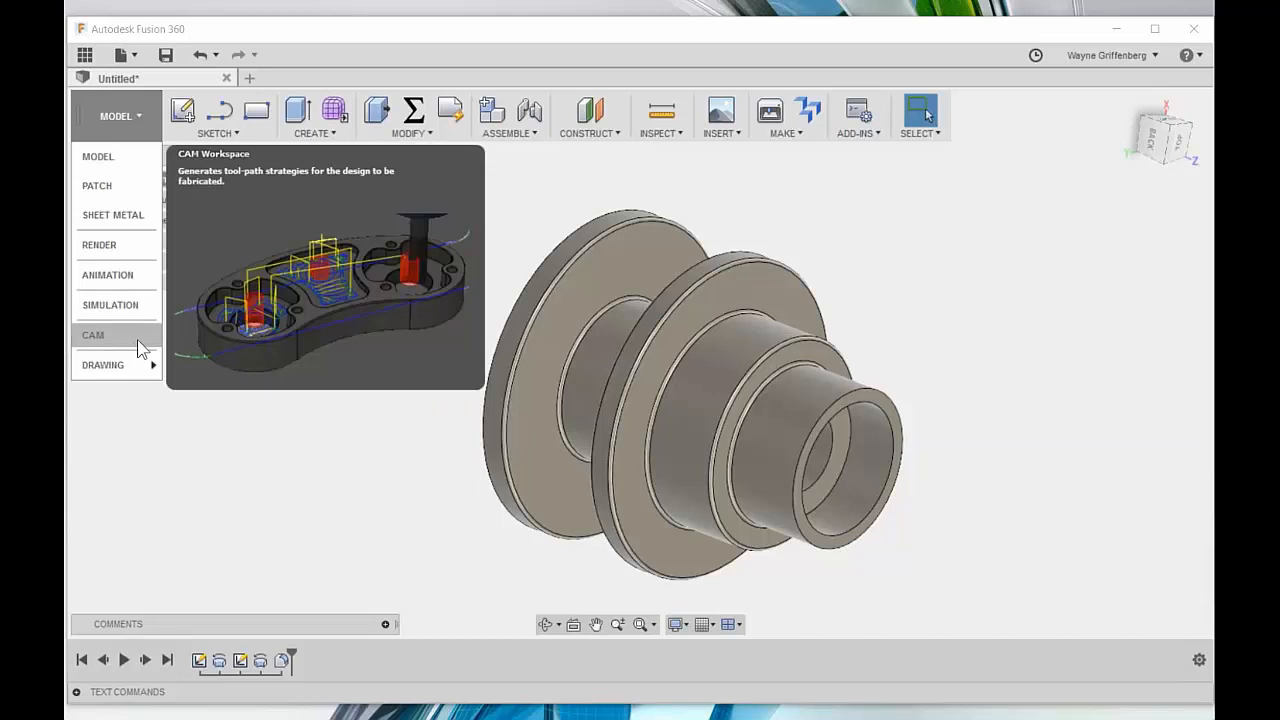
mouse_move(146, 378)
left_click(126, 340)
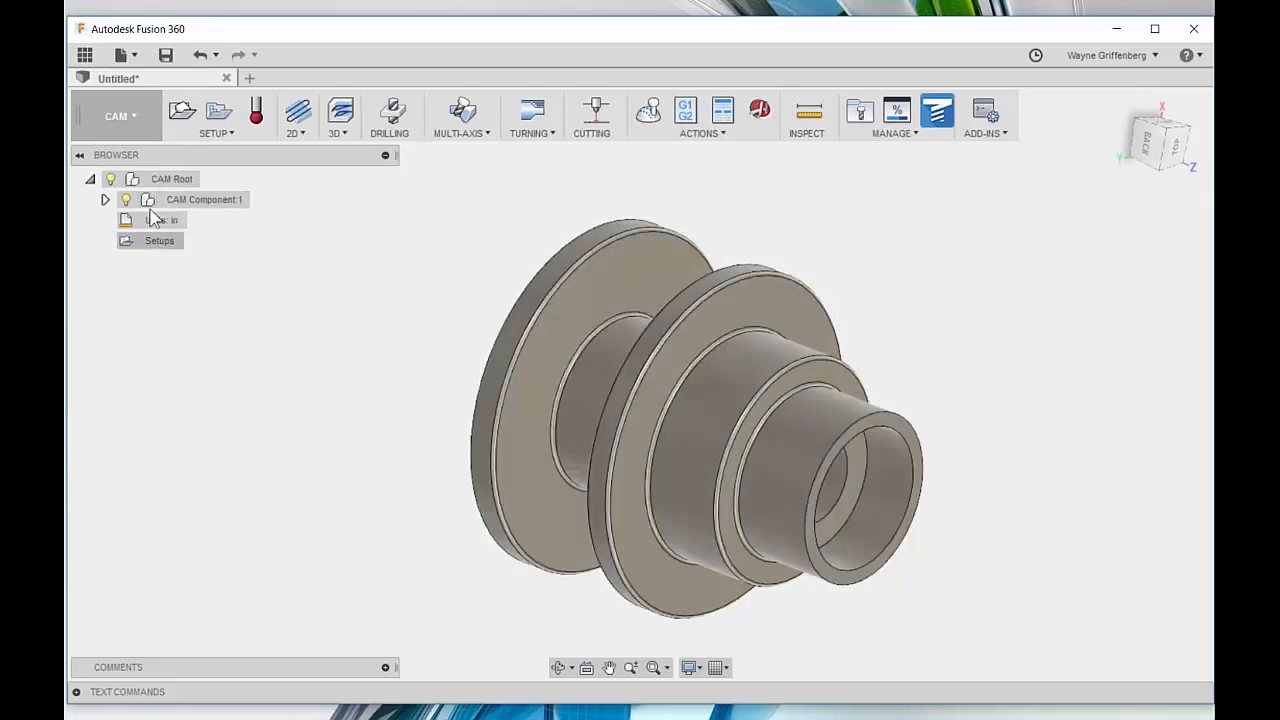
Step: Examine the contents of the CAM component in the browser, including its bodies and sketches, and collapse it again
left_click(106, 200)
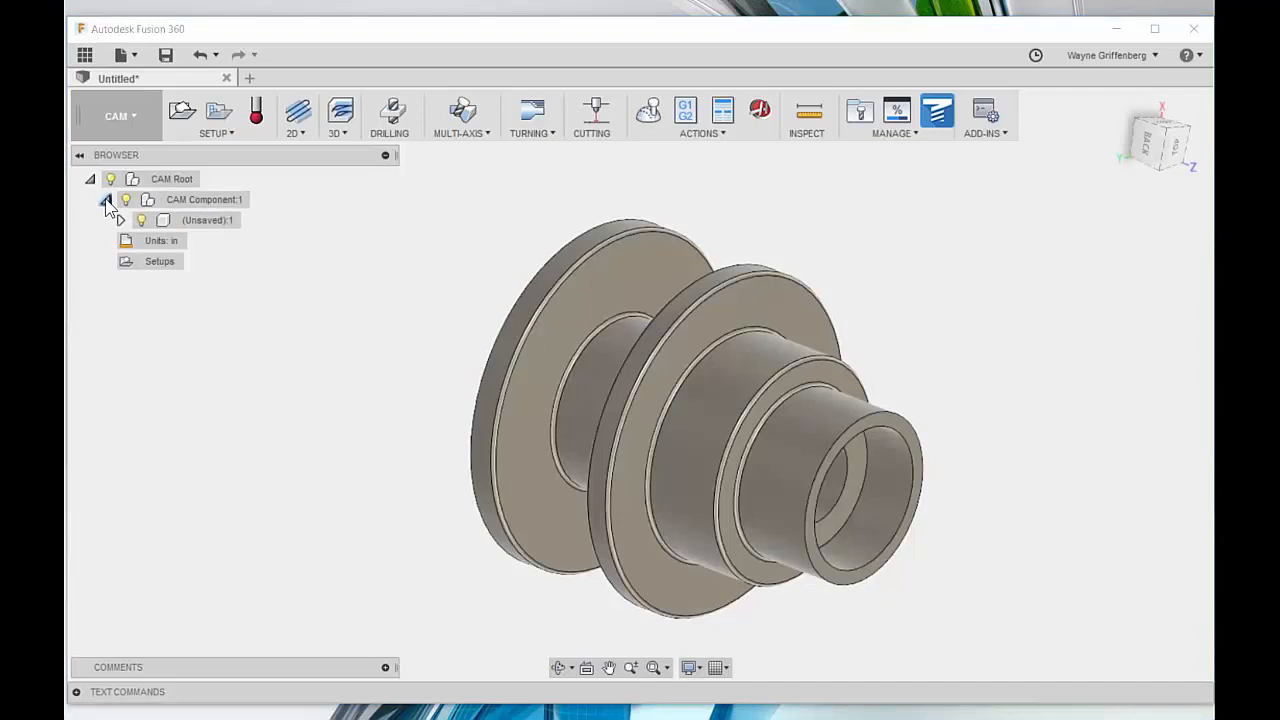
left_click(120, 220)
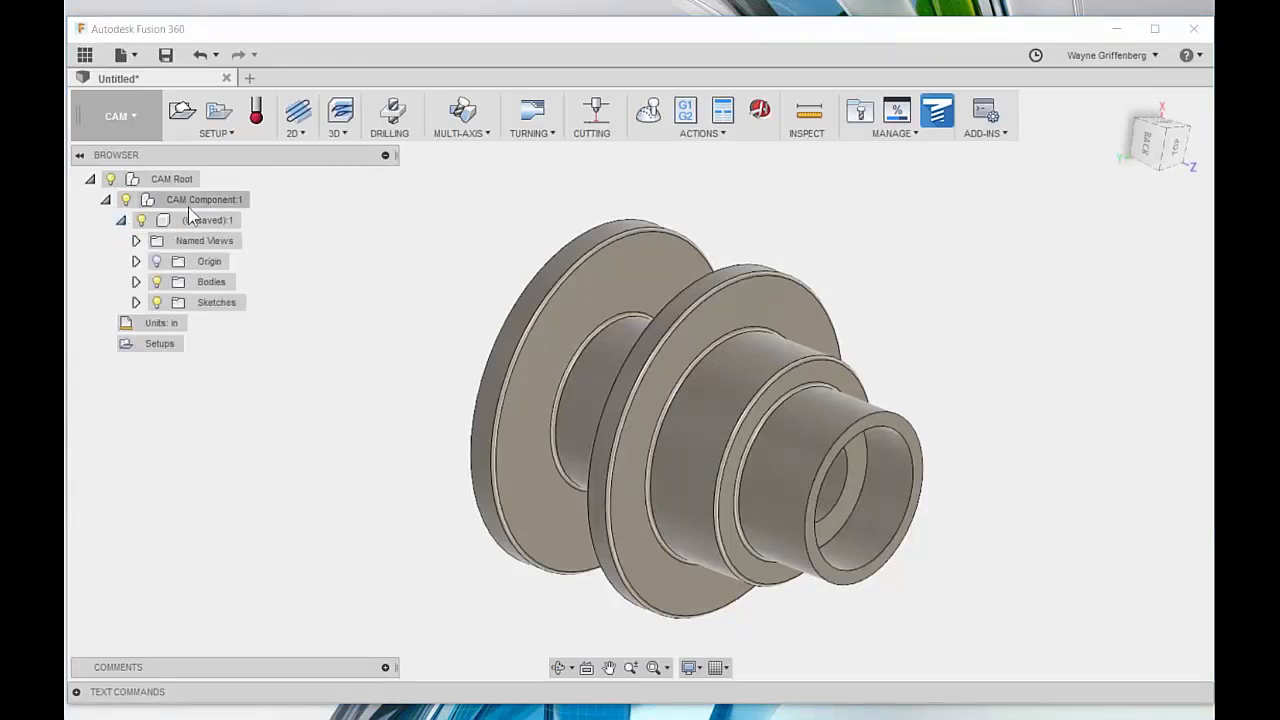
left_click(136, 302)
left_click(135, 300)
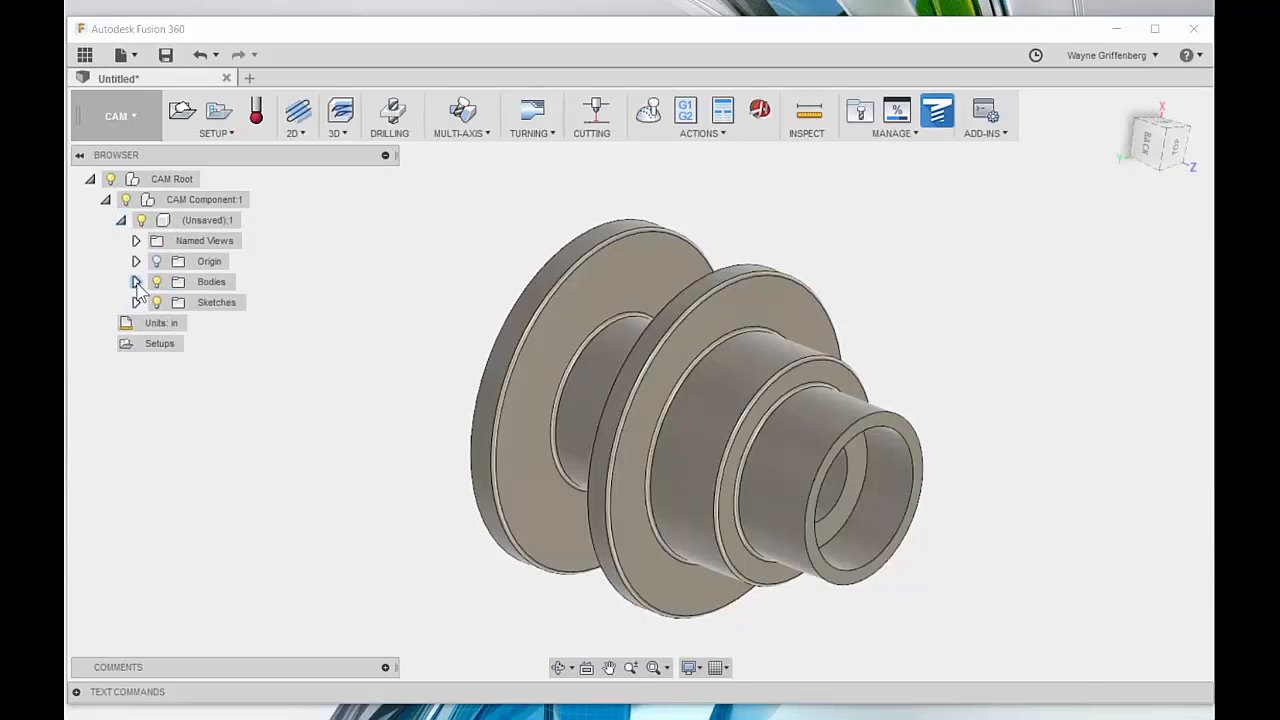
left_click(135, 302)
left_click(136, 303)
left_click(137, 283)
left_click(137, 283)
left_click(121, 220)
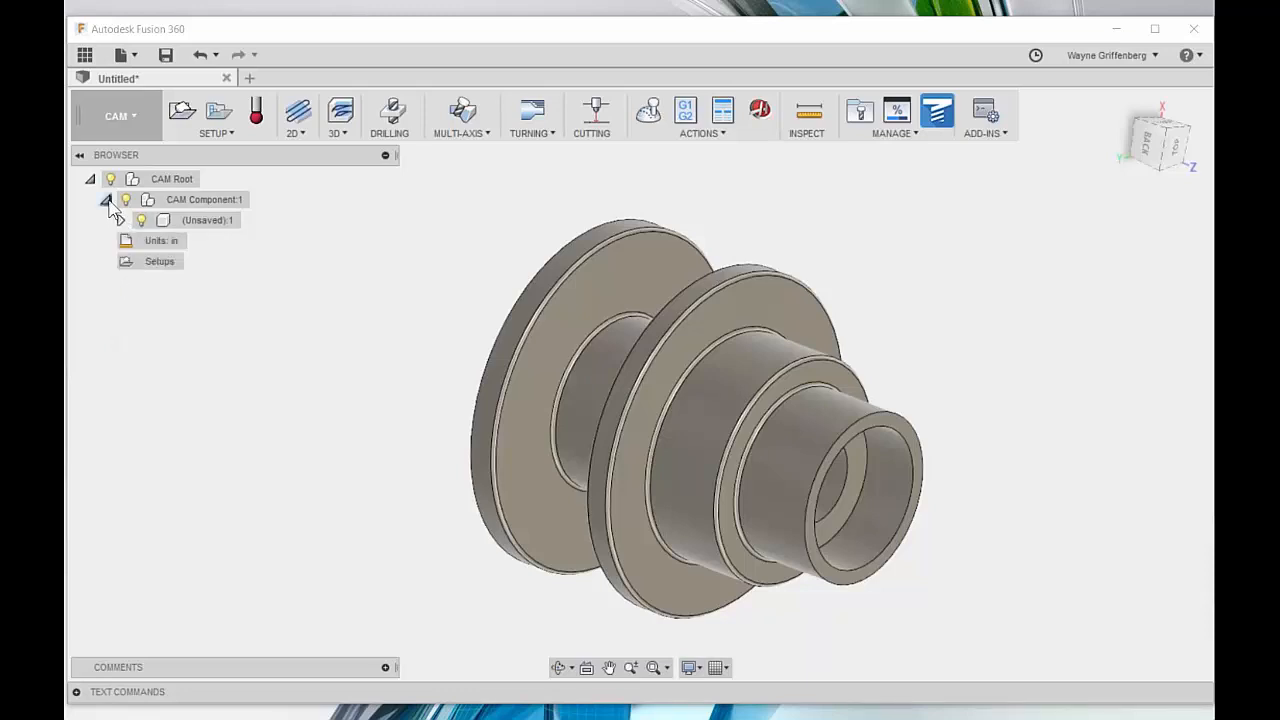
left_click(106, 200)
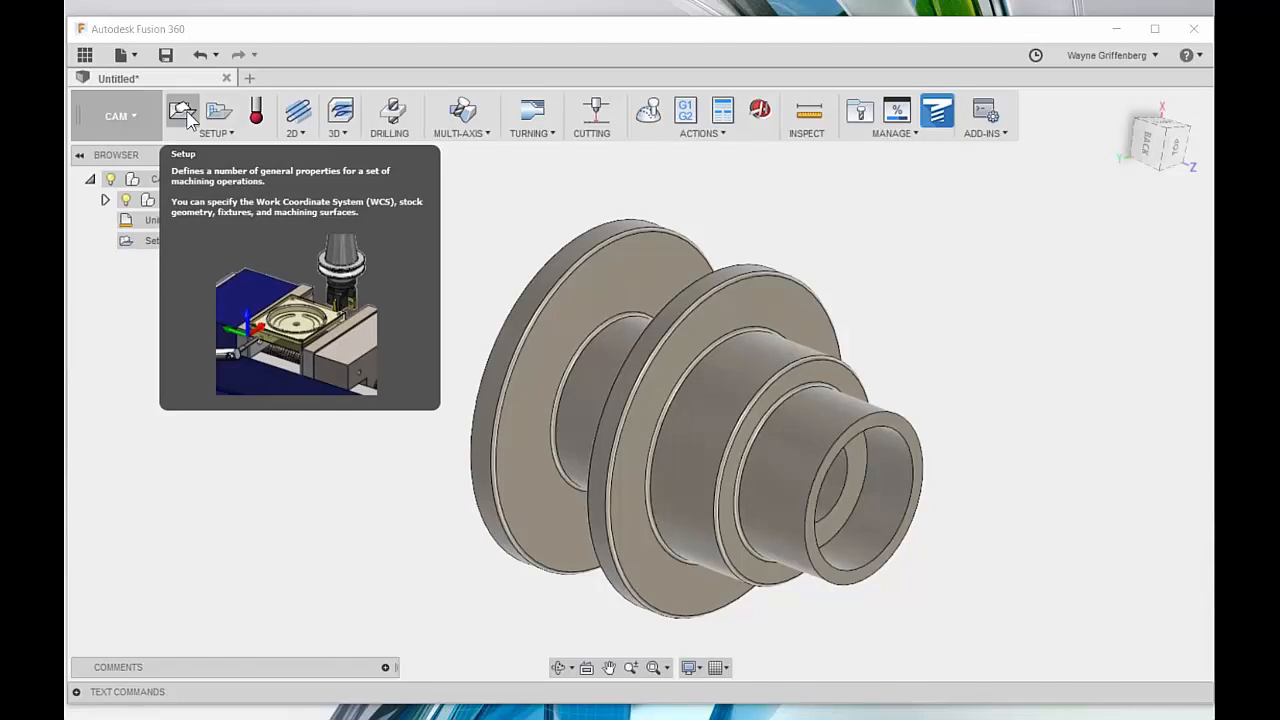
Step: Start a new machining setup with the operation type Turning or mill/turn, keeping the primary spindle
left_click(185, 112)
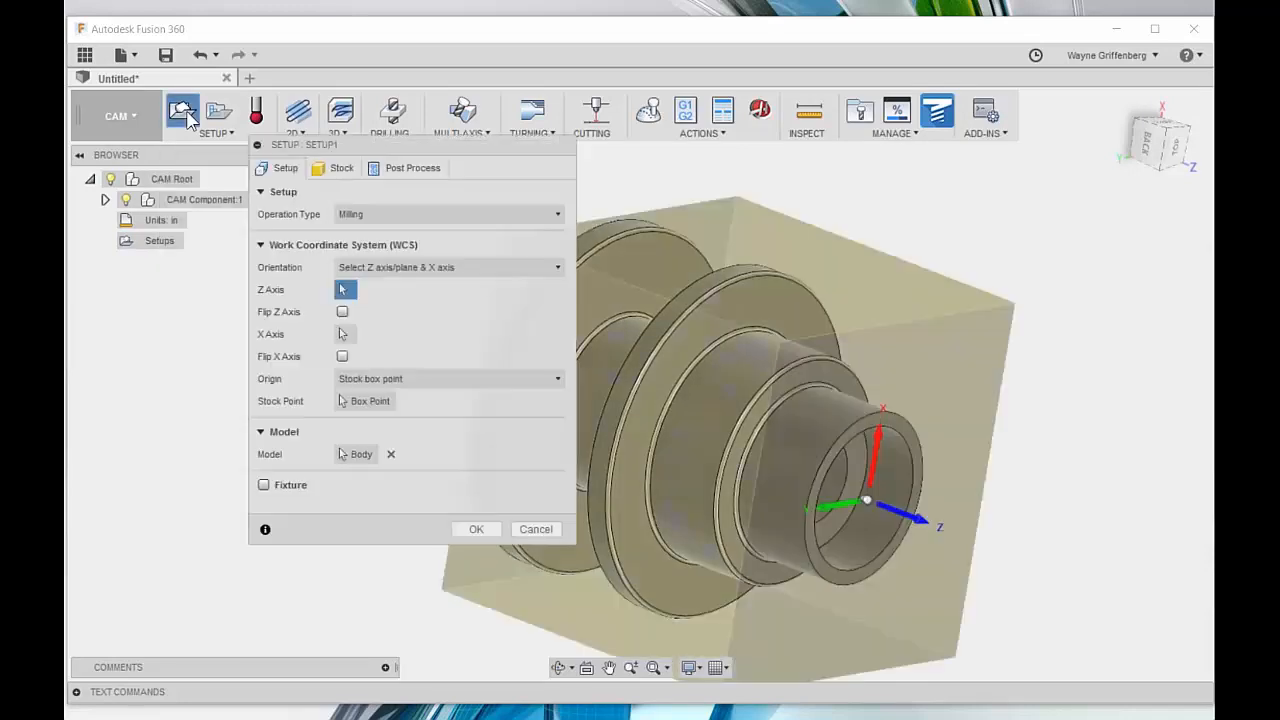
left_click_drag(396, 157, 310, 189)
middle_click_drag(740, 405, 832, 408, "shift")
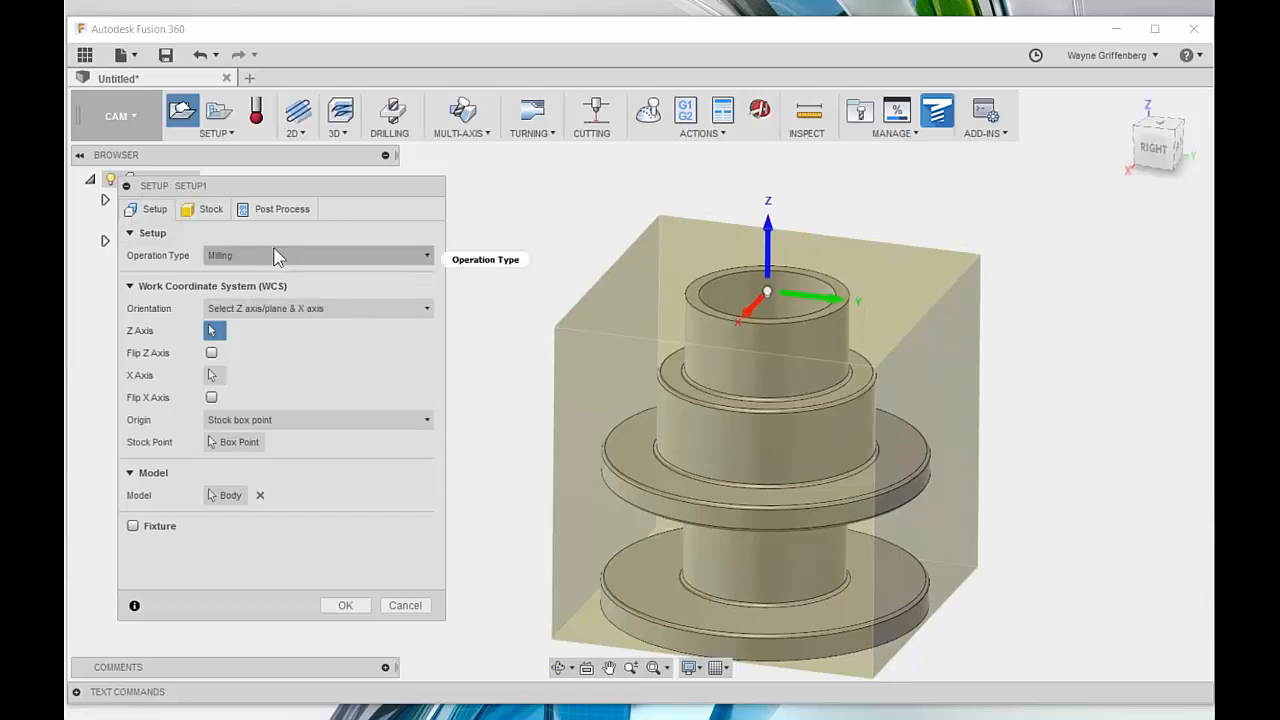
mouse_move(251, 258)
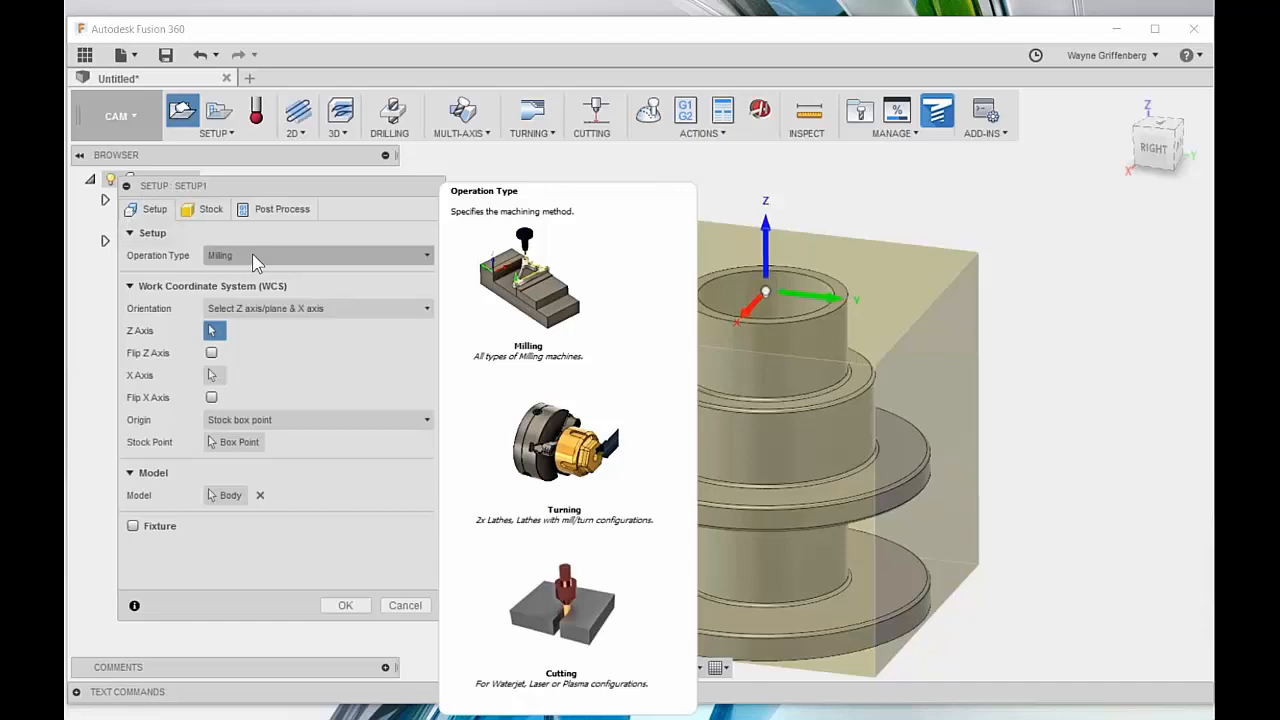
left_click(255, 258)
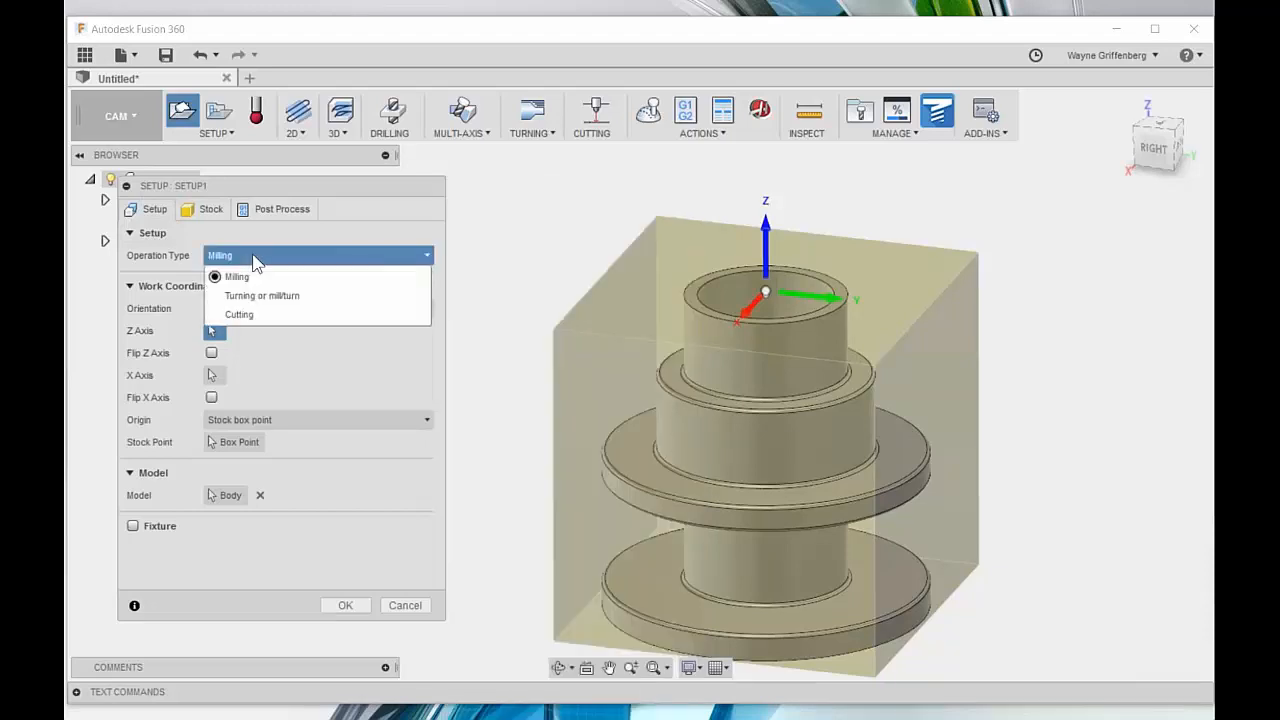
left_click(277, 295)
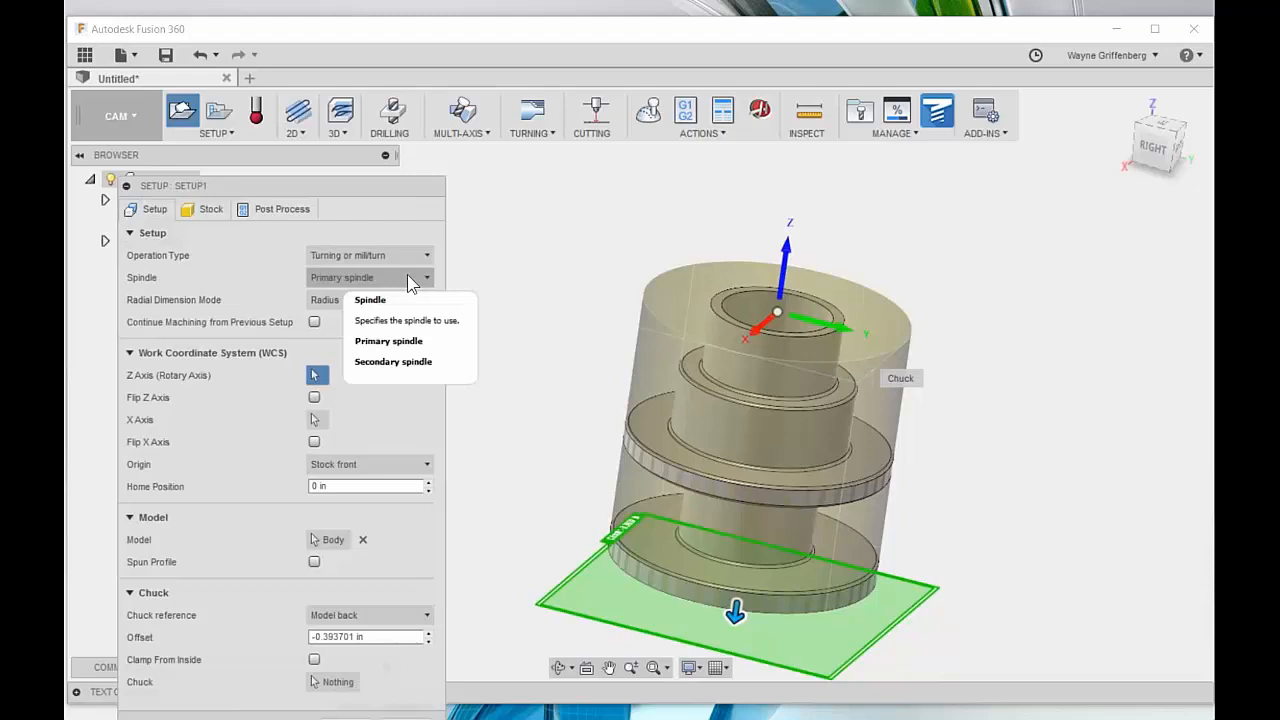
left_click(416, 282)
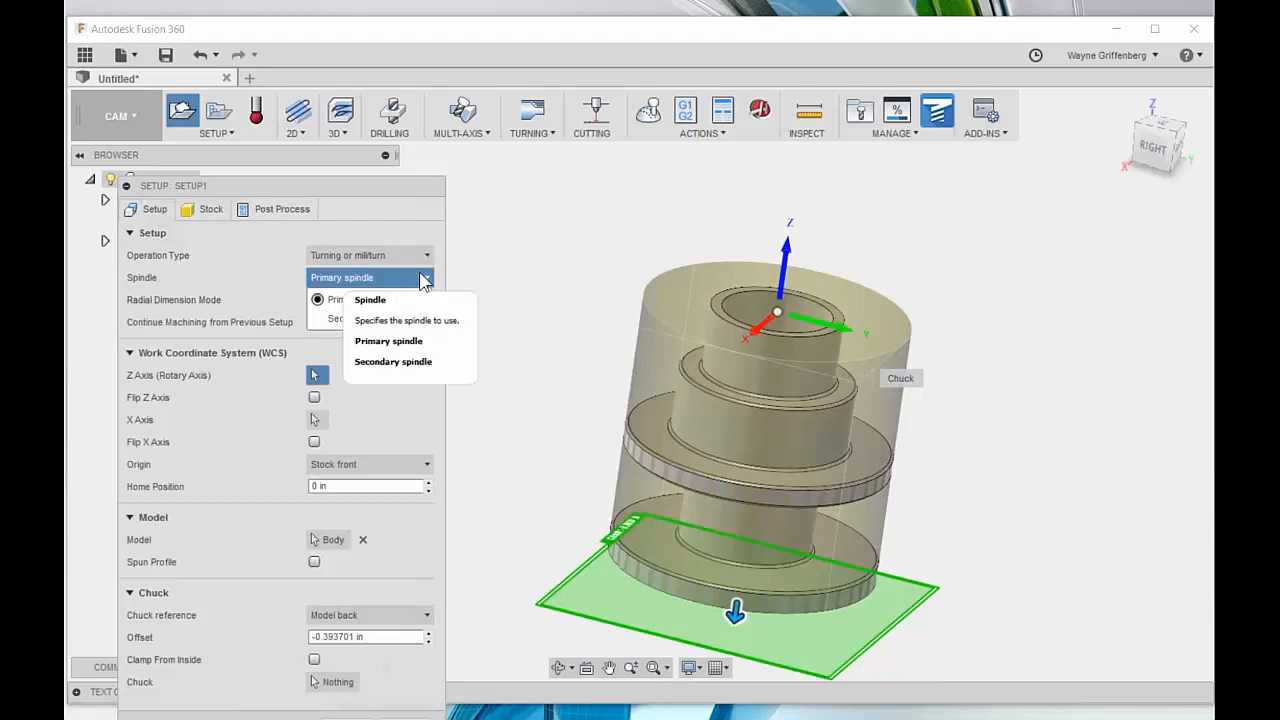
left_click(421, 227)
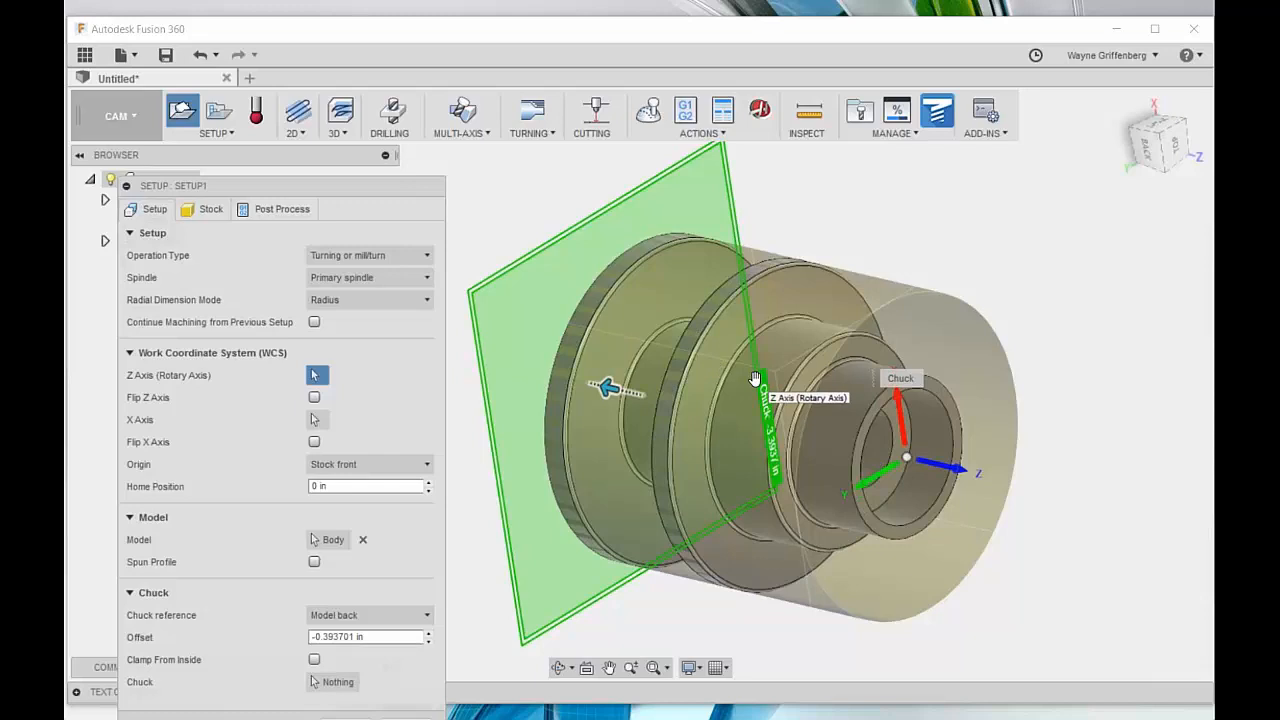
Step: Define the setup's rotary Z axis from a face at the smaller hub's open end, leaving the X axis unflipped
left_click(876, 450)
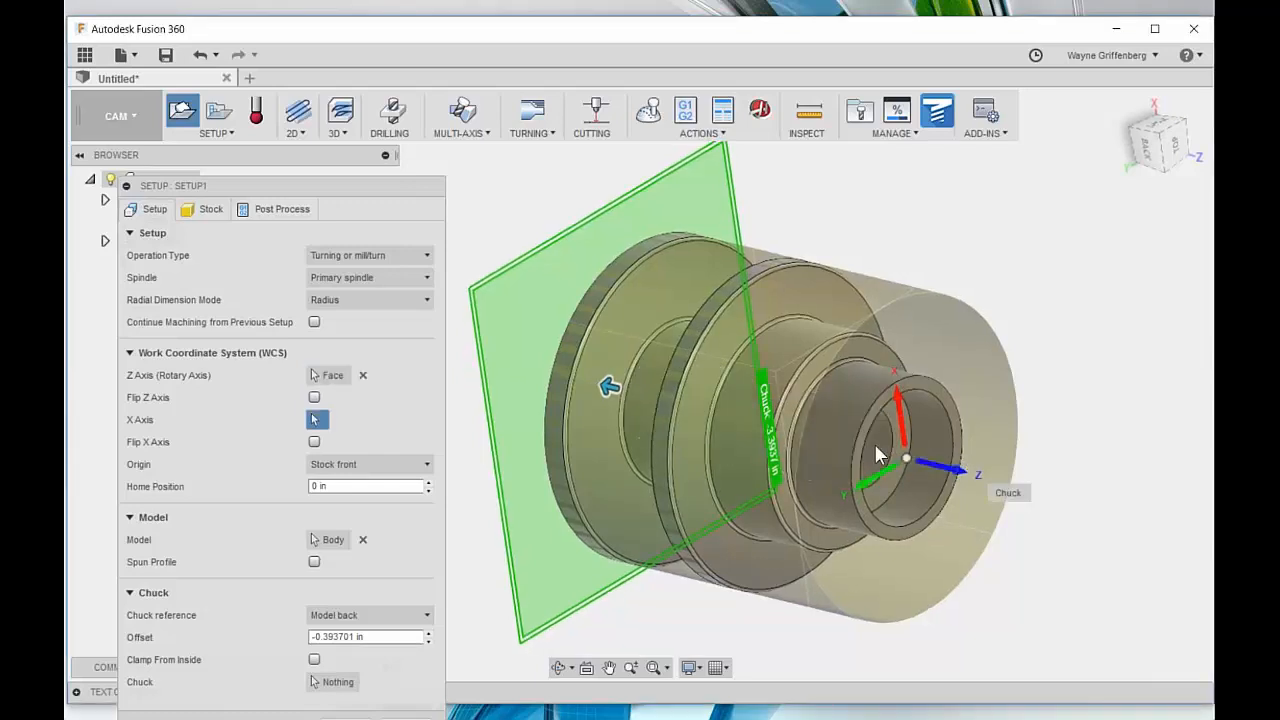
scroll(926, 482, "up", 1)
middle_click_drag(1108, 430, 1111, 438, "shift")
scroll(1121, 434, "down", 1)
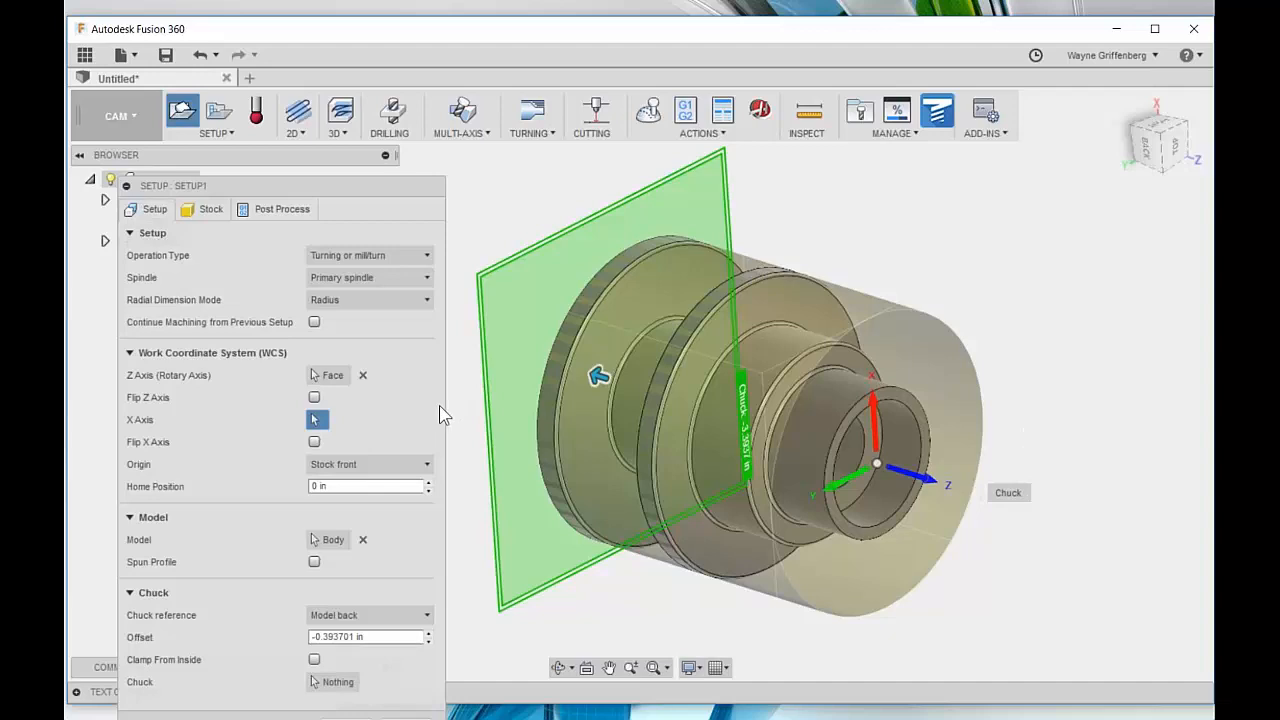
left_click(314, 442)
left_click(314, 442)
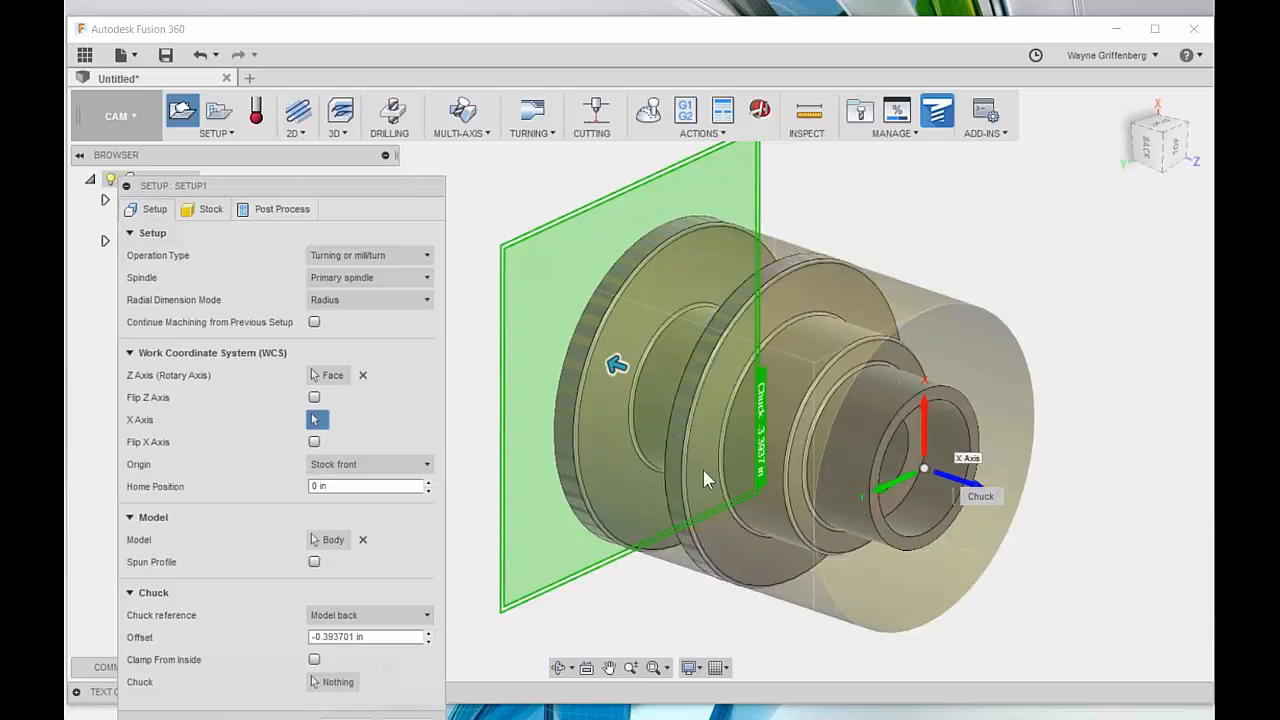
Step: Try the Spun Profile option, turn it off again and look over the chuck settings
left_click(314, 563)
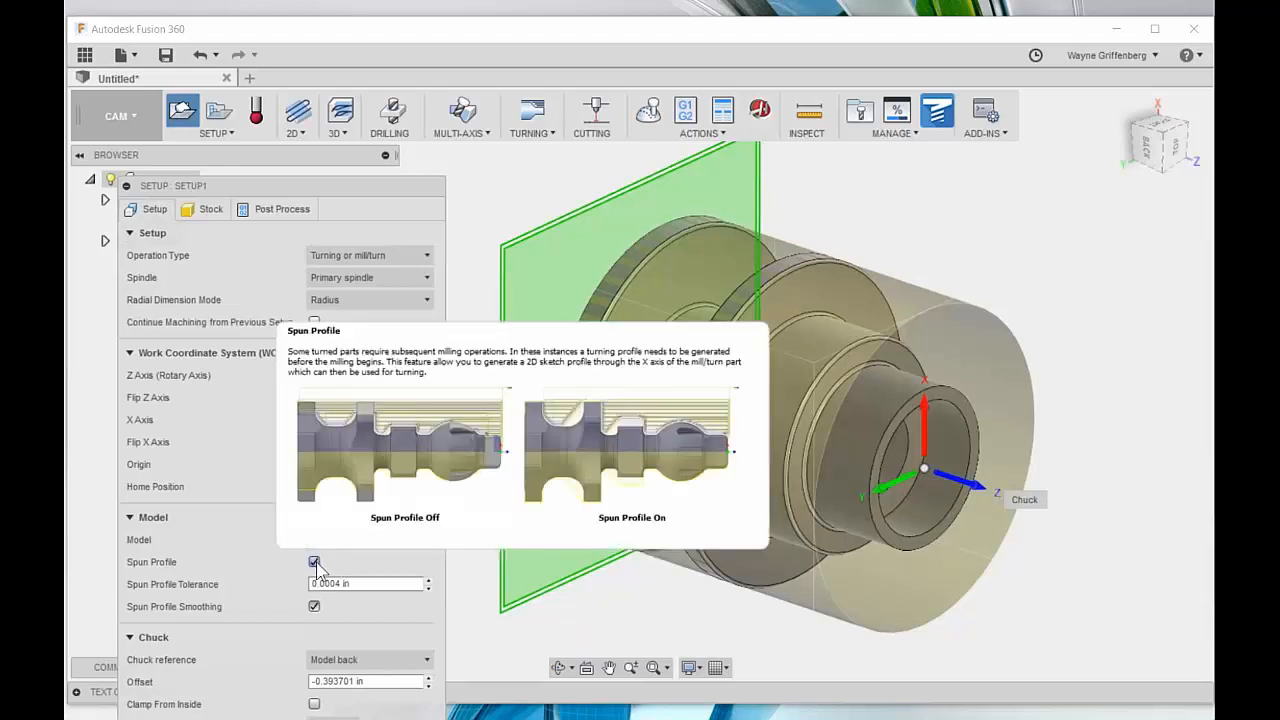
left_click(314, 562)
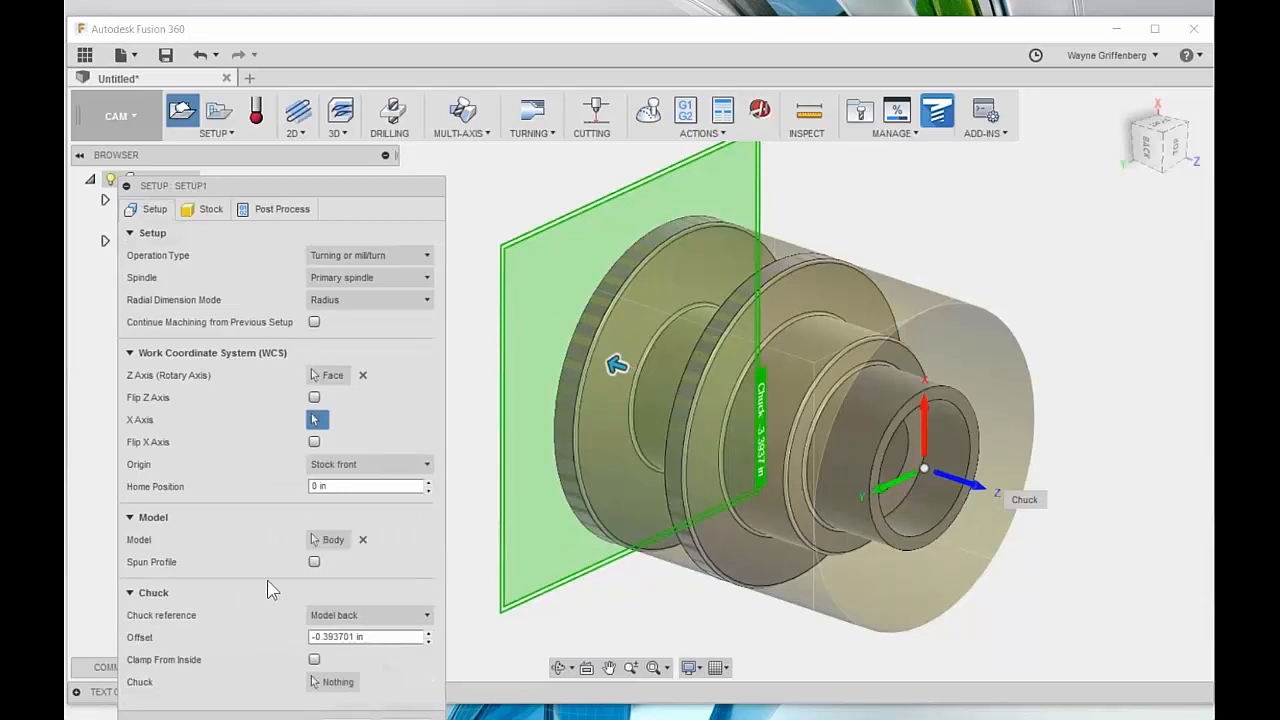
left_click_drag(369, 186, 369, 127)
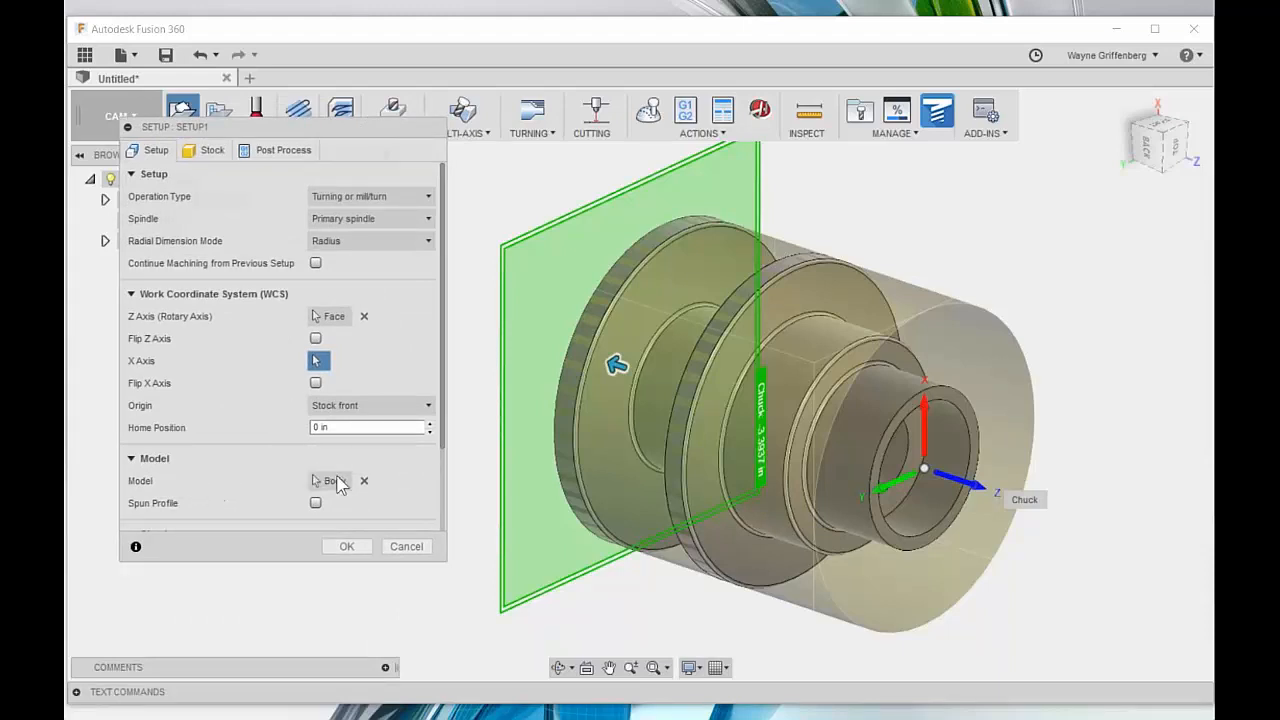
scroll(410, 480, "down", 2)
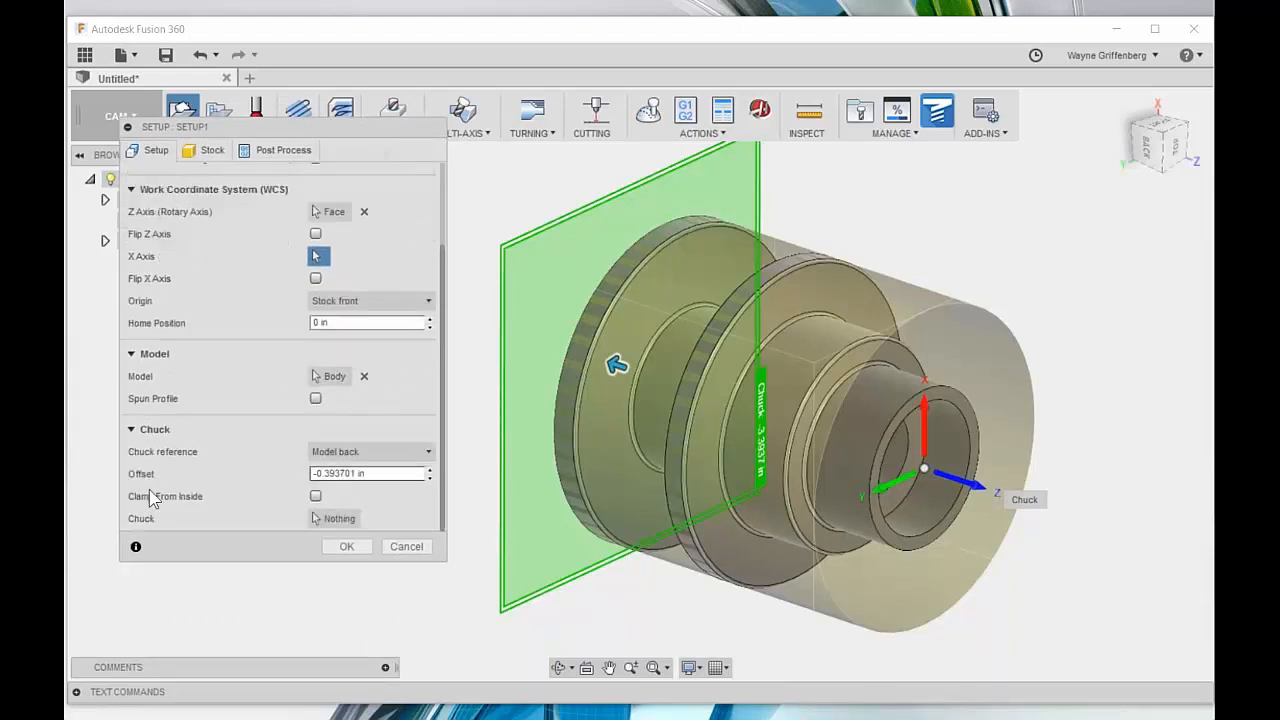
scroll(276, 482, "up", 2)
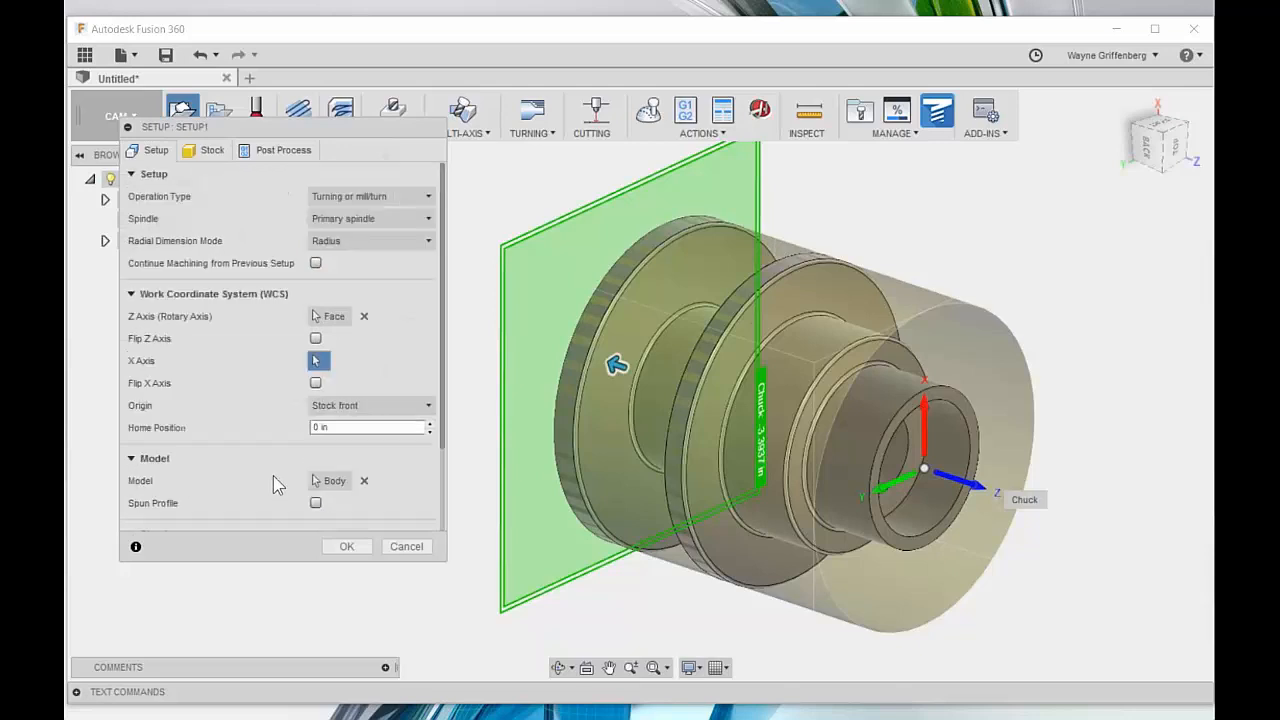
Step: Try Fixed size box as the setup's stock mode and return it to Fixed size cylinder
left_click(211, 152)
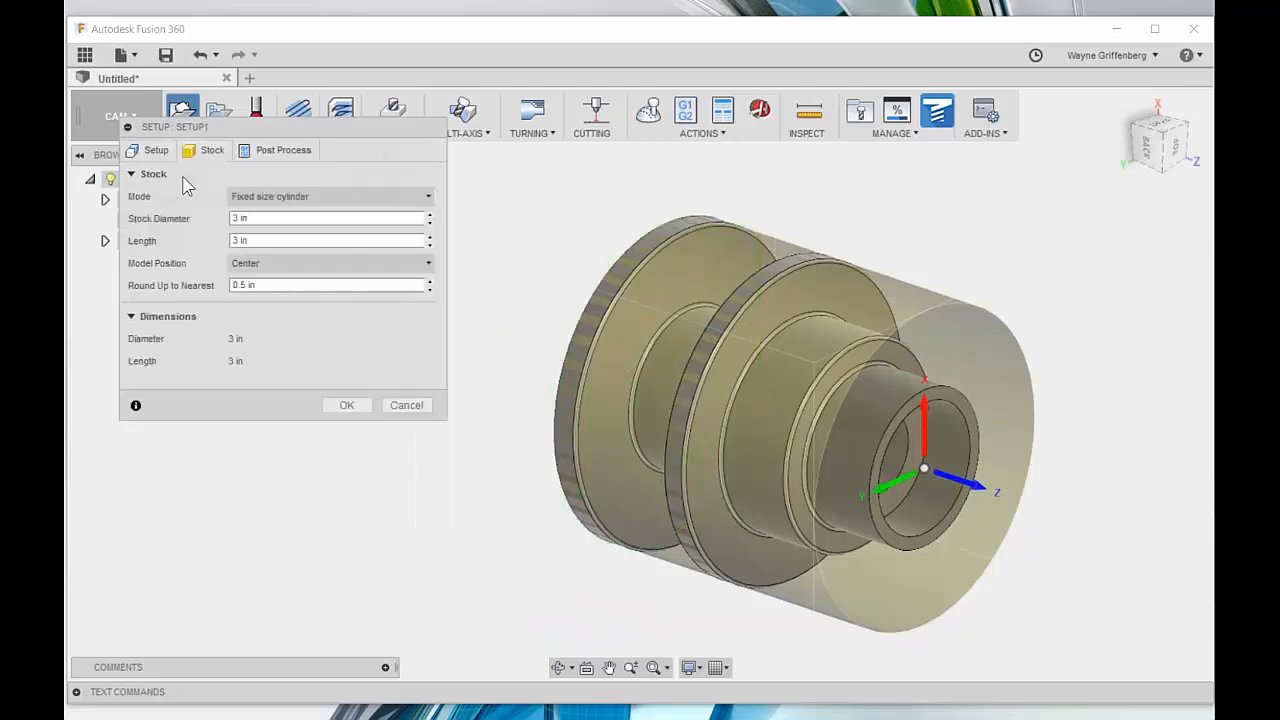
left_click(366, 197)
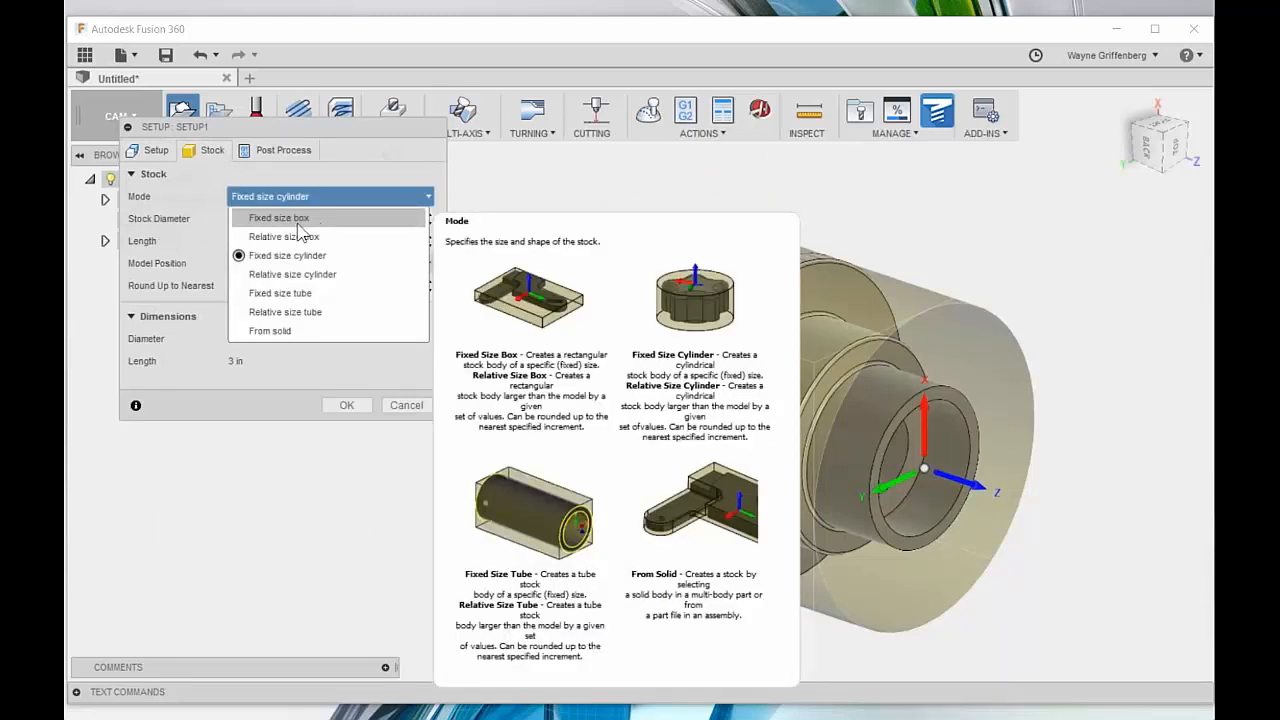
left_click(285, 218)
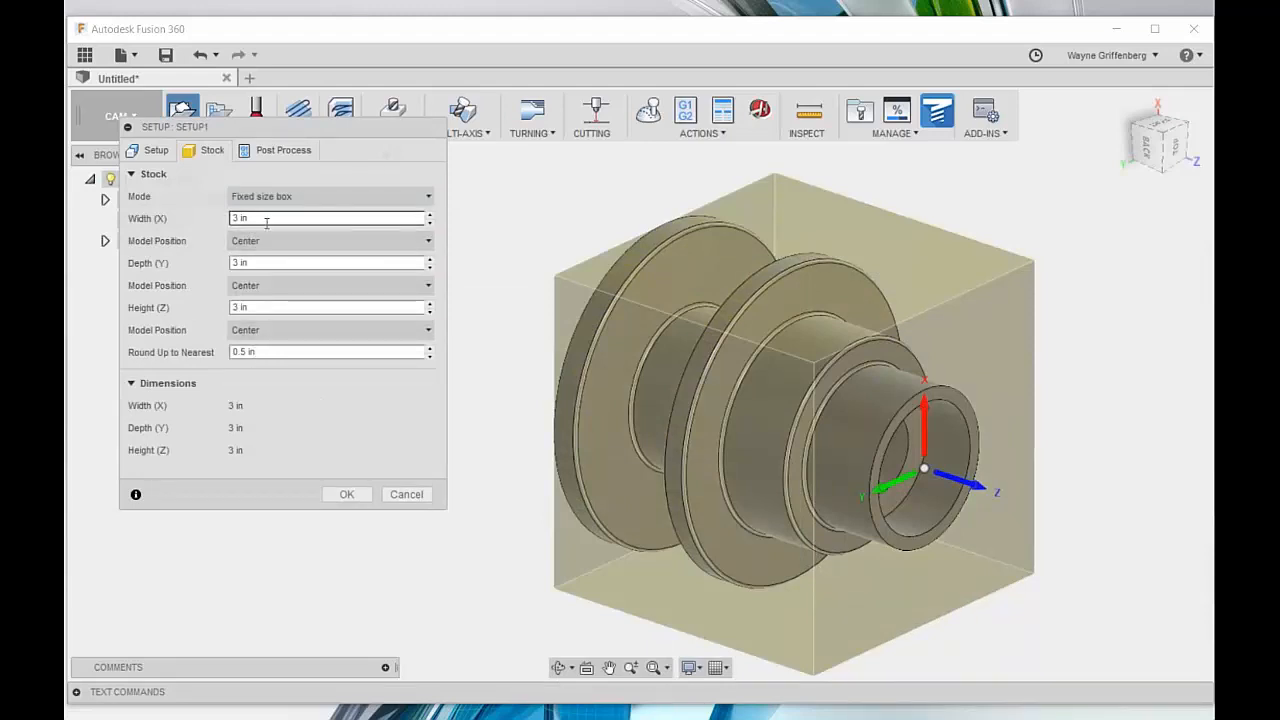
left_click(300, 196)
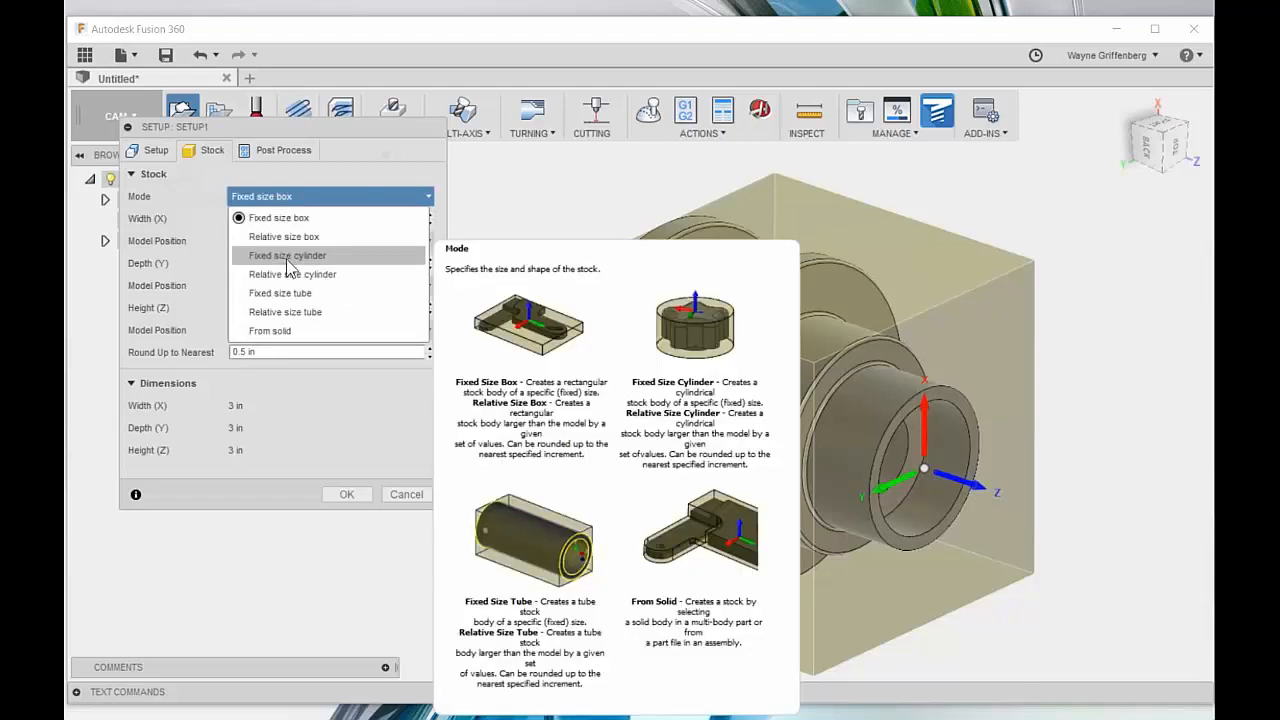
left_click(287, 257)
Step: Set the fixed size cylinder stock to a diameter of 3.25 in and a length of 4.5 in
left_click(261, 221)
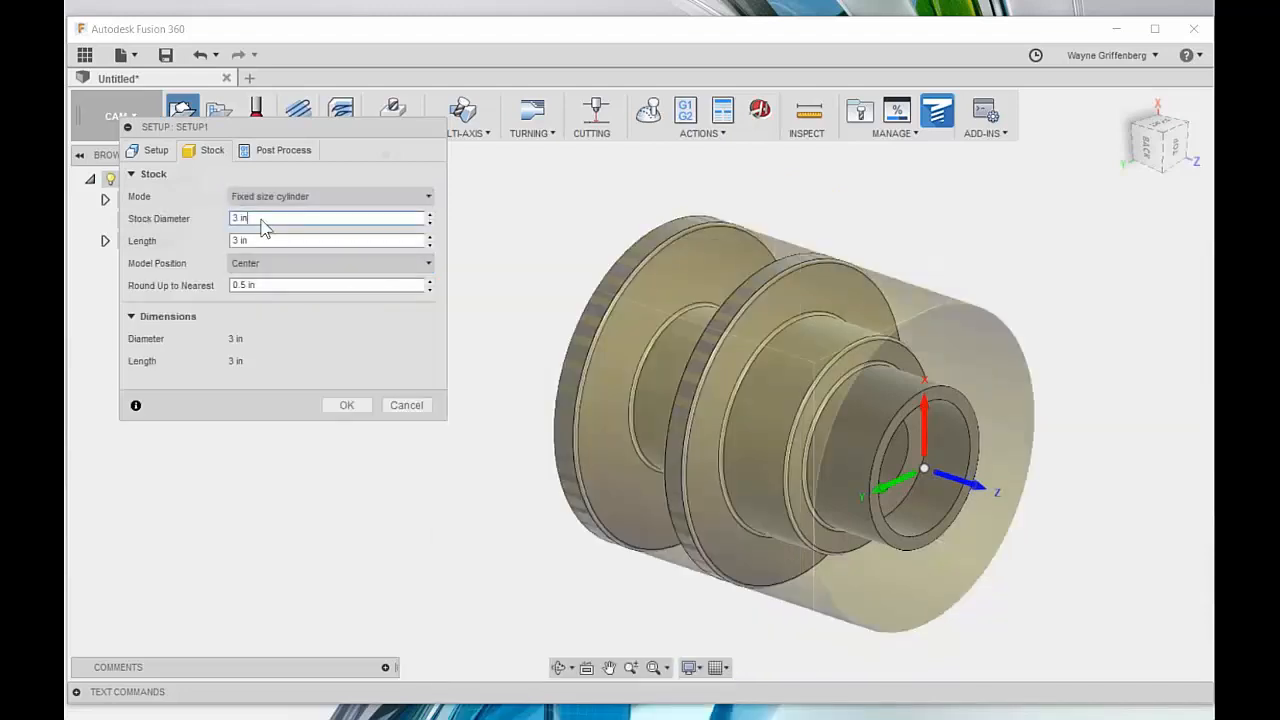
left_click_drag(263, 228, 201, 220)
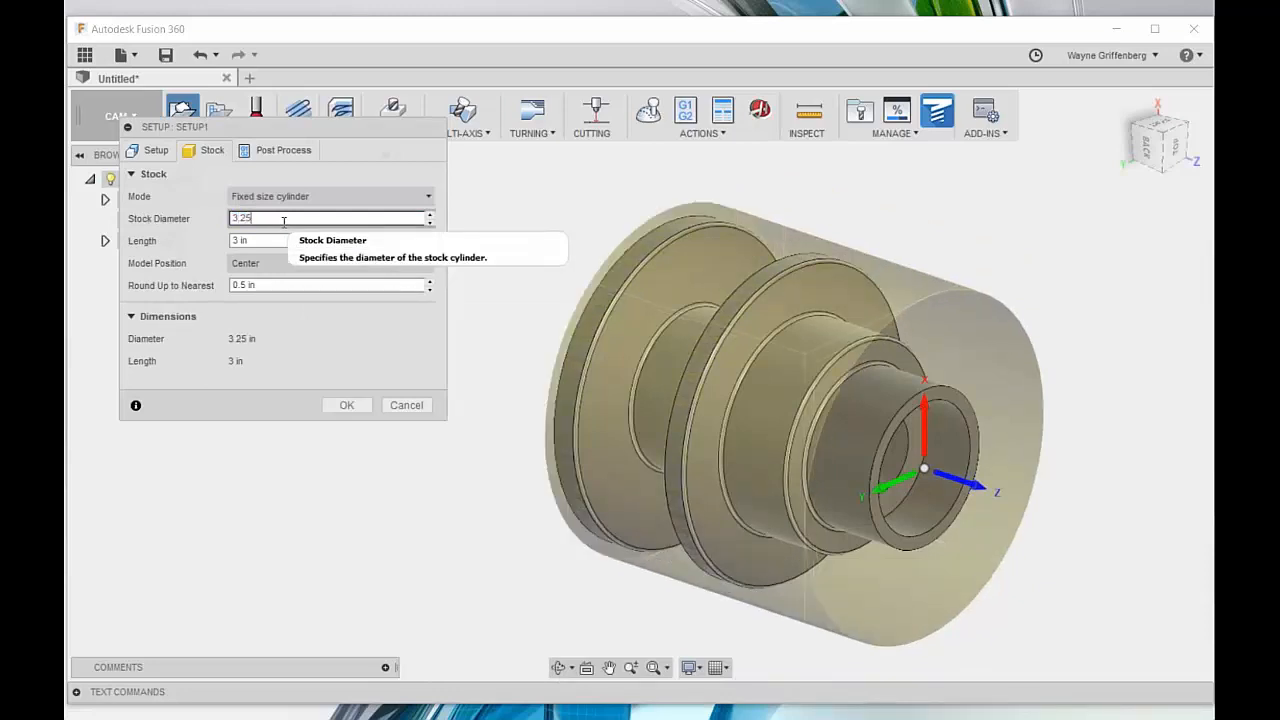
left_click_drag(262, 242, 213, 247)
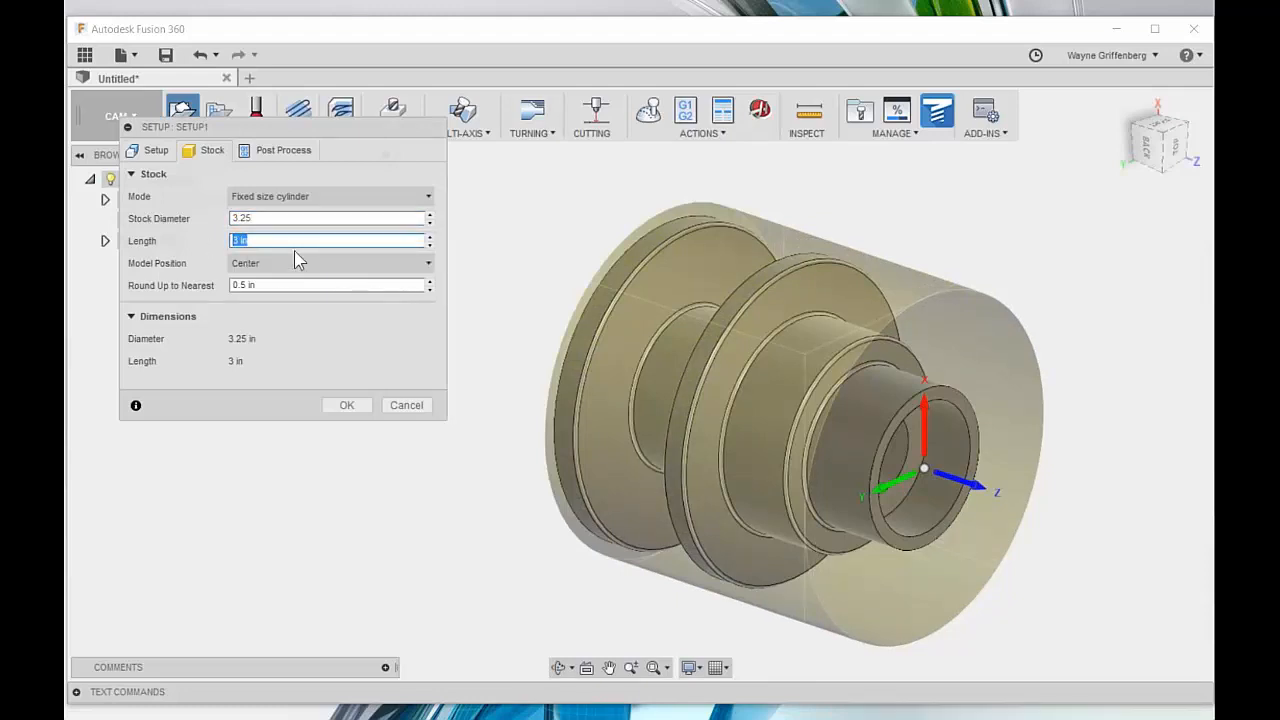
type("4")
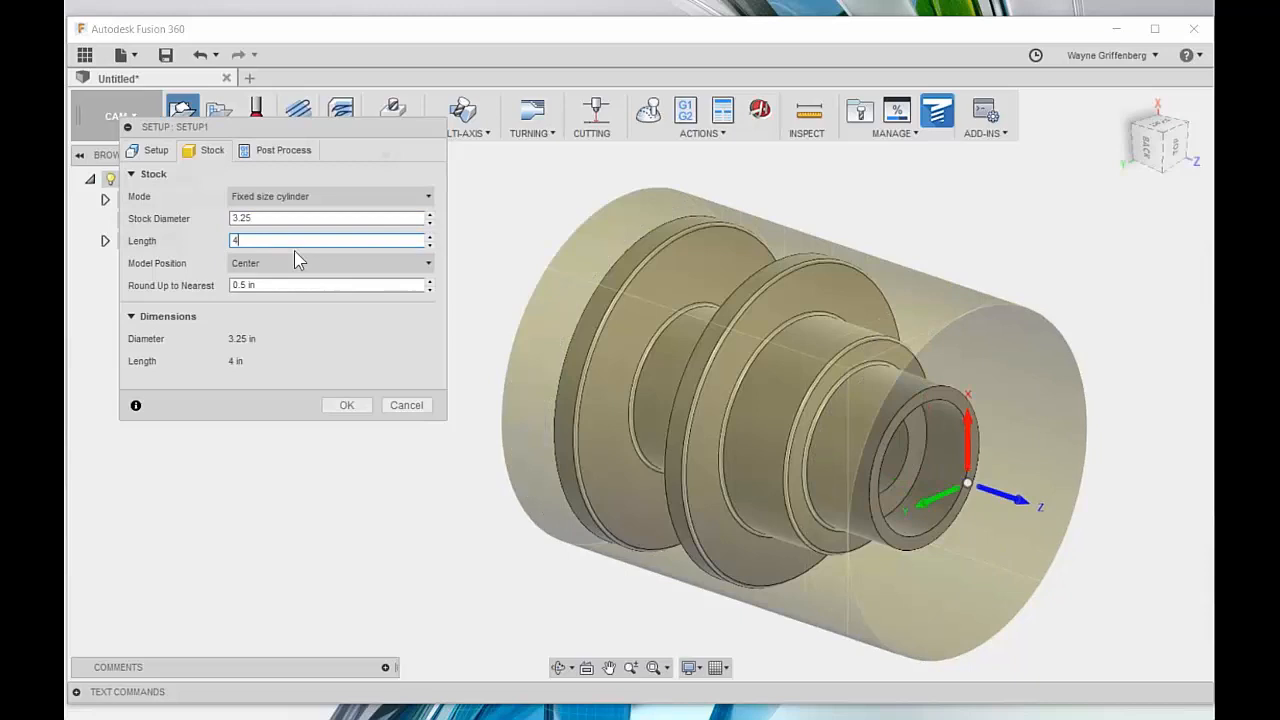
type(".5")
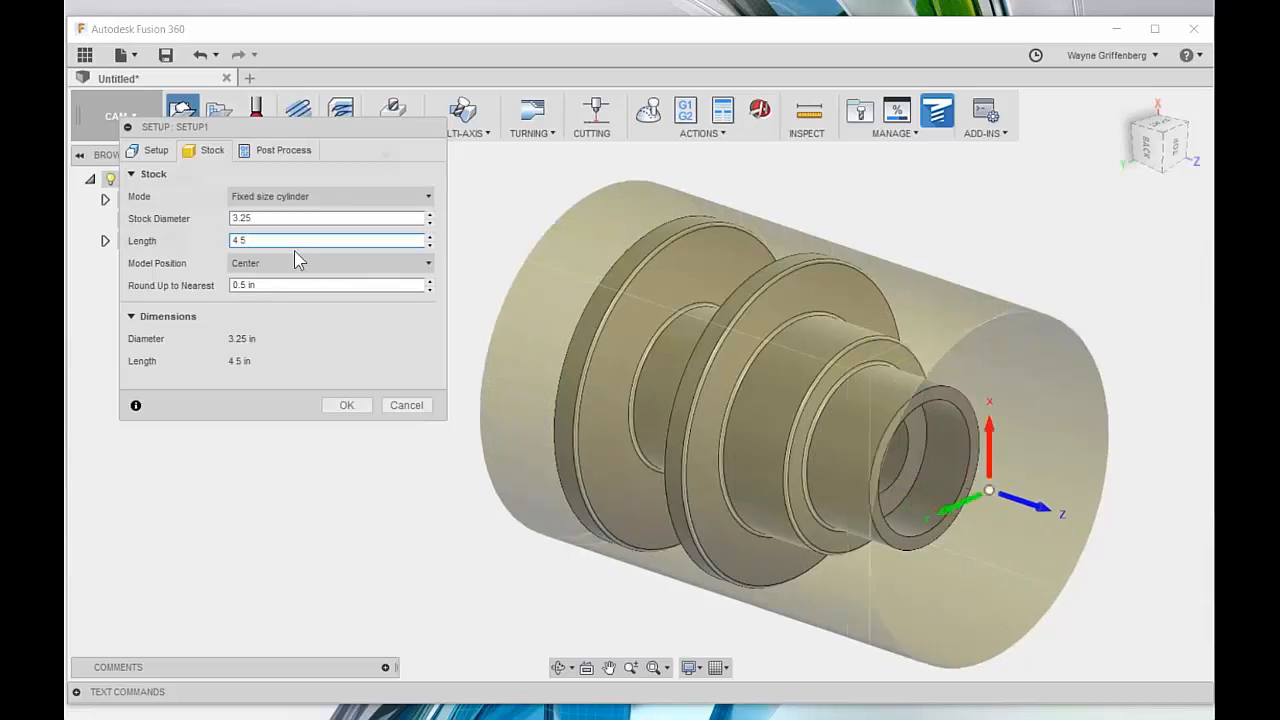
Step: Position the model in the stock as Offset from front, with an offset of 0.1 in
middle_click_drag(869, 312, 927, 329, "shift")
middle_click_drag(859, 415, 1026, 432, "shift")
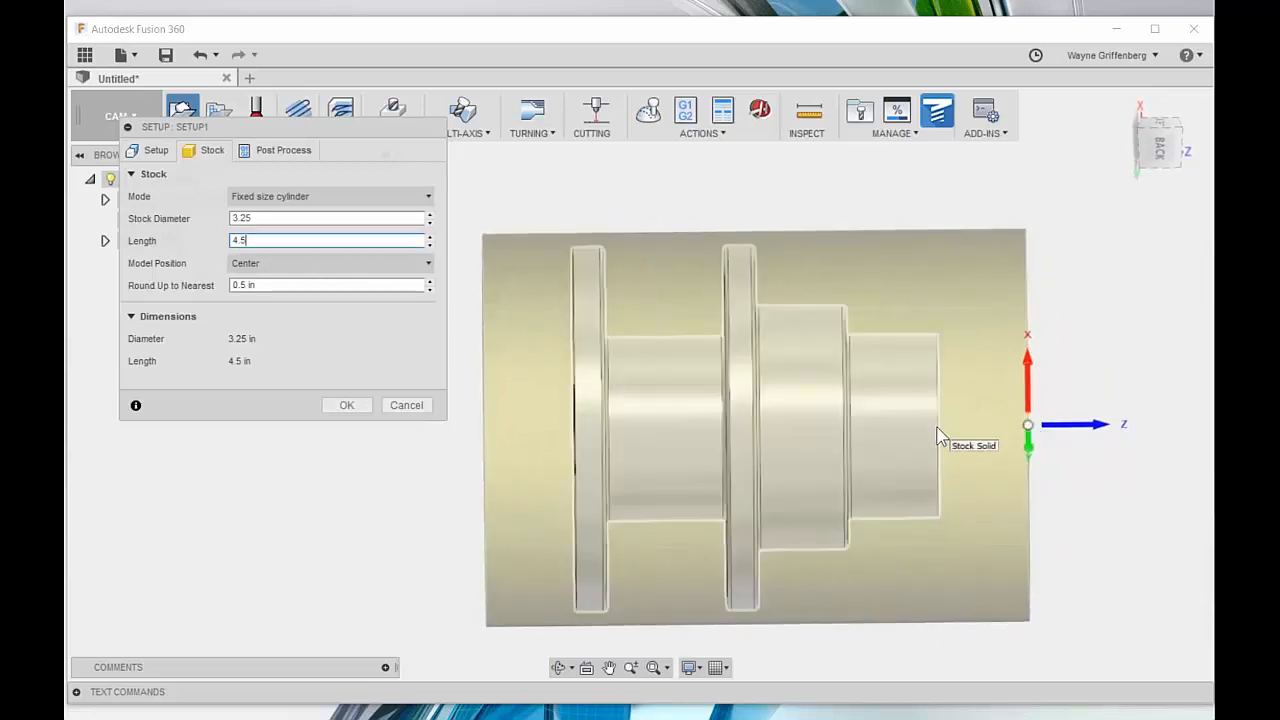
left_click(266, 265)
left_click(286, 285)
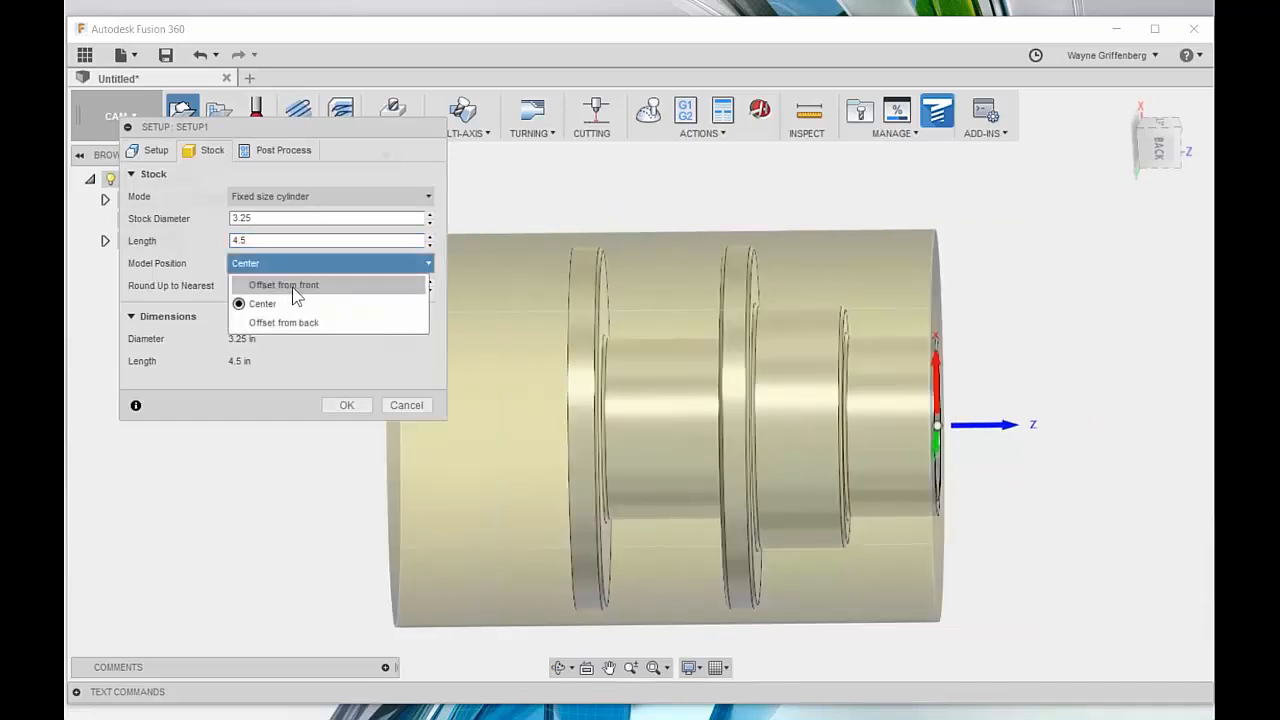
left_click(286, 285)
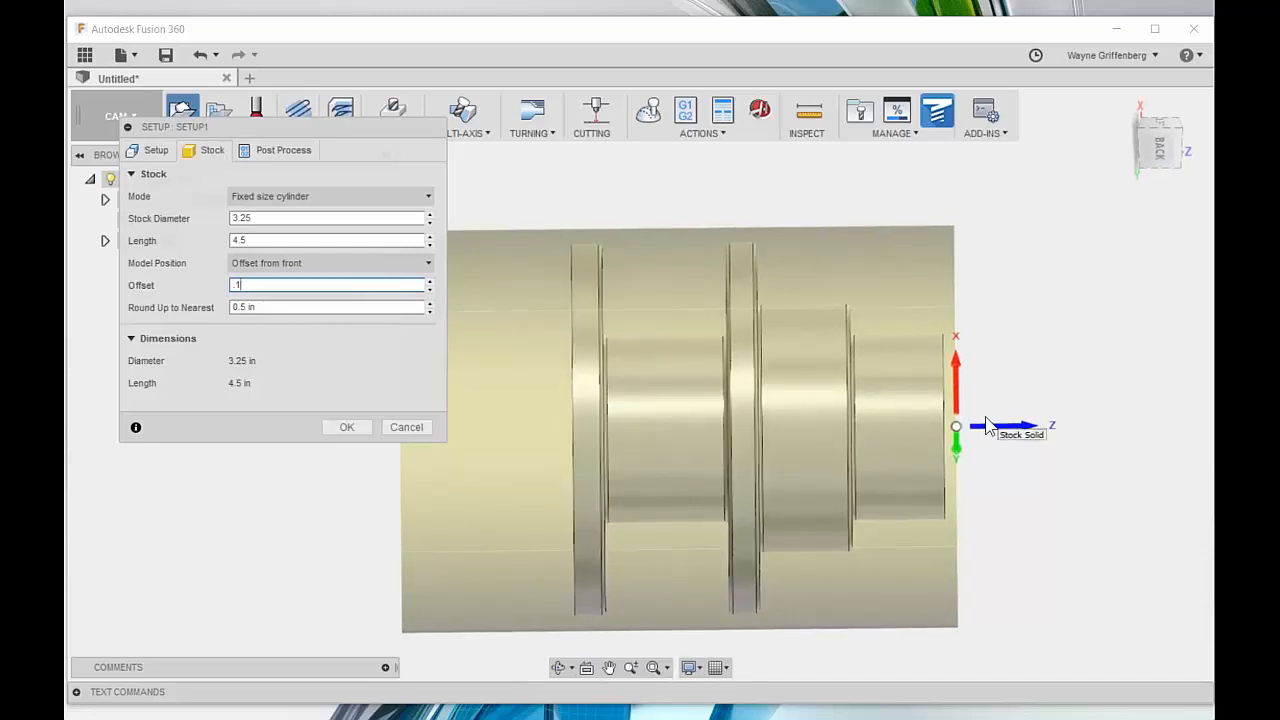
Step: Return to the setup's general settings and examine the chuck plane's position along the stock from the side
middle_click_drag(977, 408, 533, 378, "shift")
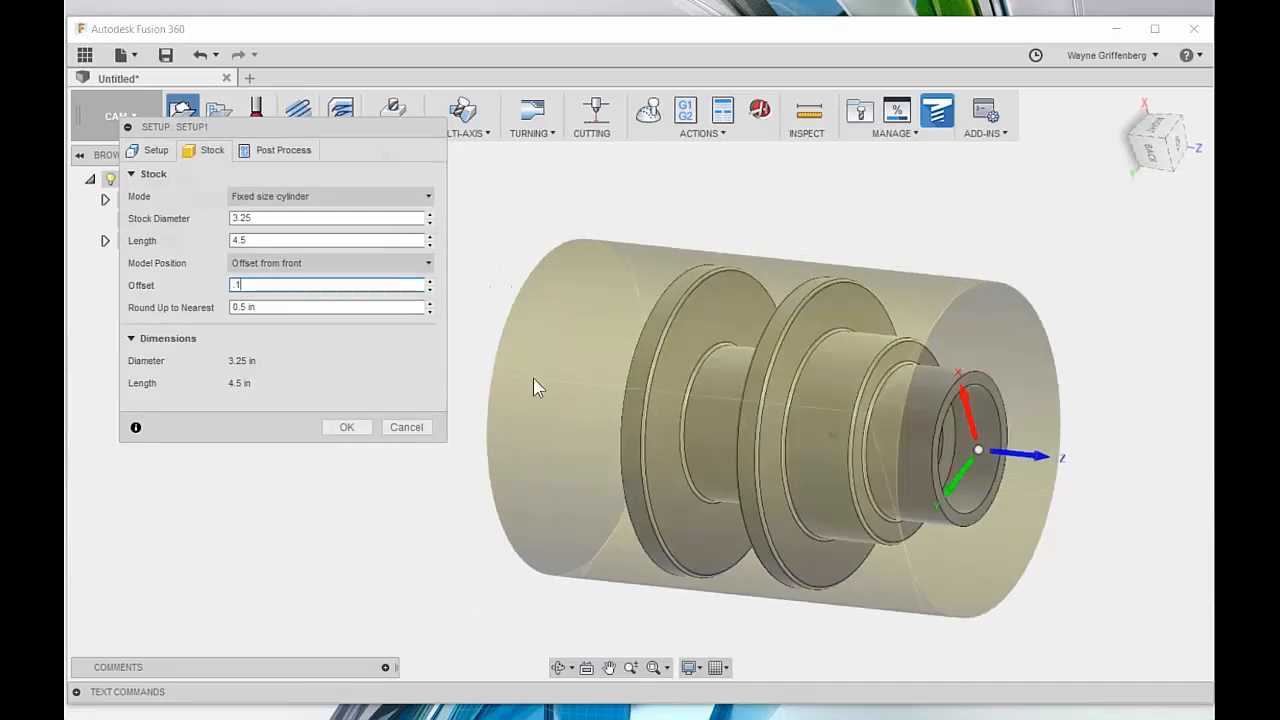
left_click(150, 150)
middle_click_drag(575, 240, 760, 411, "shift")
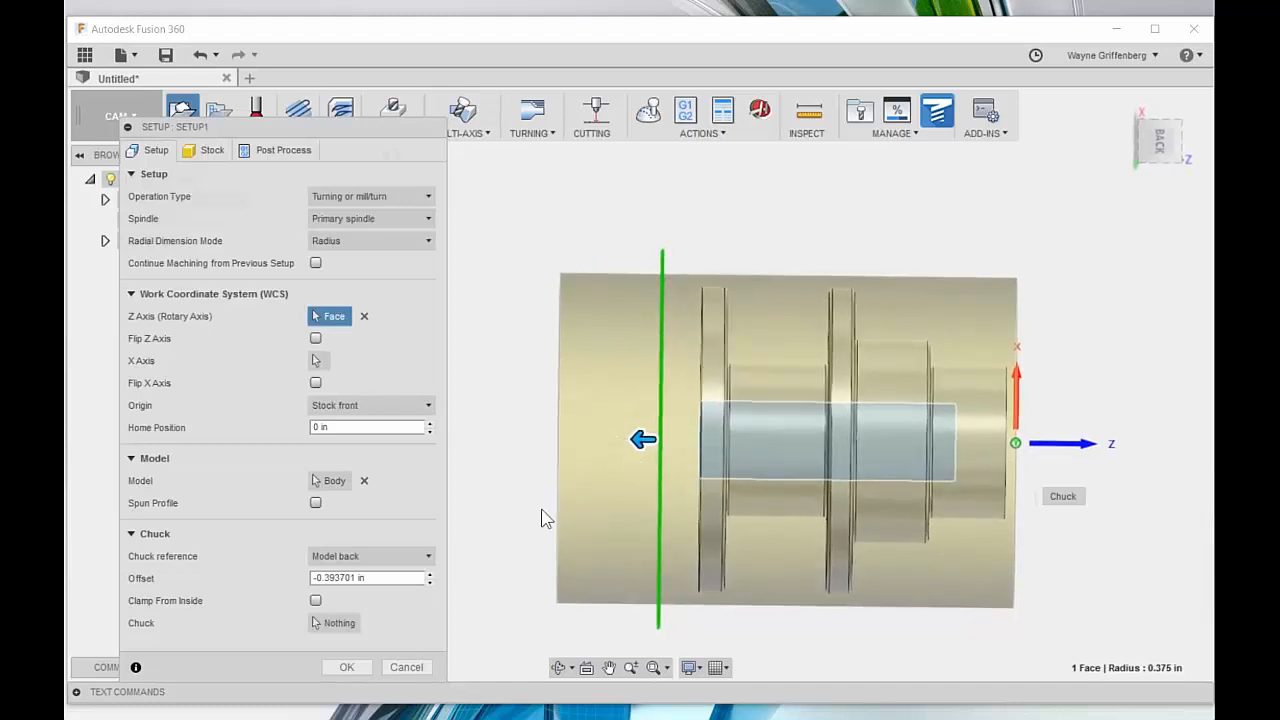
Step: Set the setup's chuck offset from the model back to -.75 in
left_click_drag(643, 439, 611, 437)
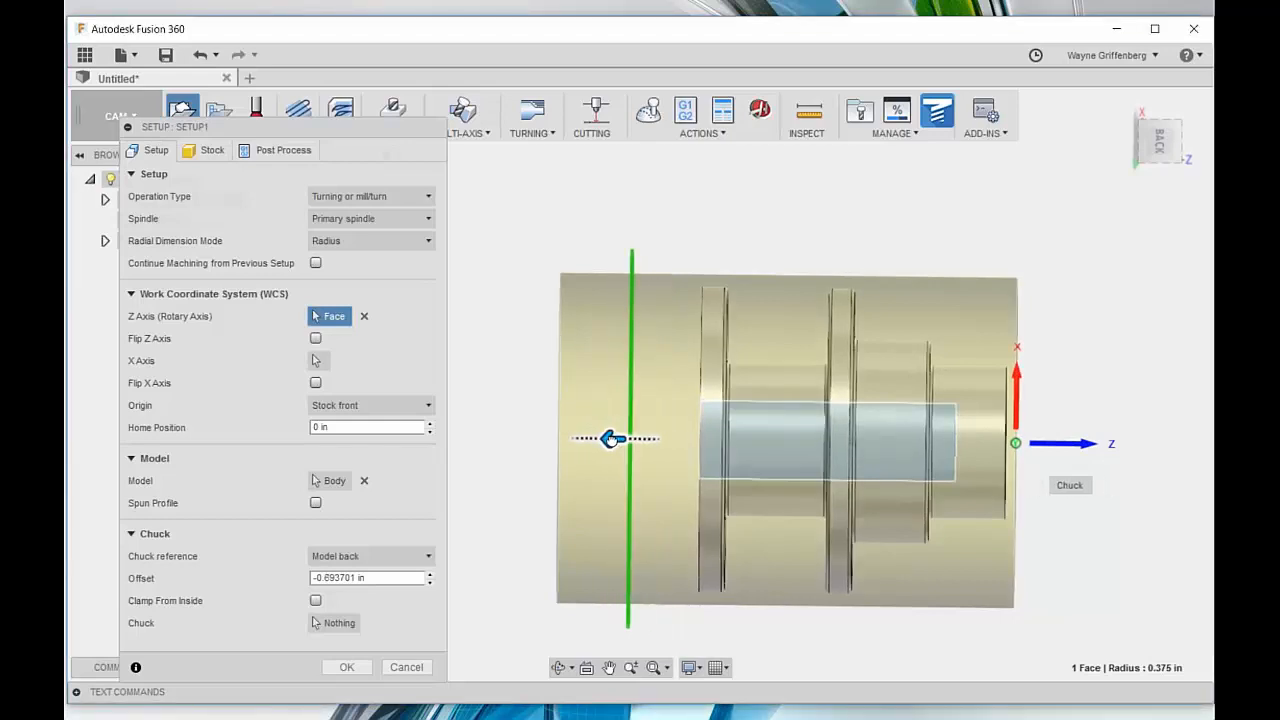
left_click(355, 578)
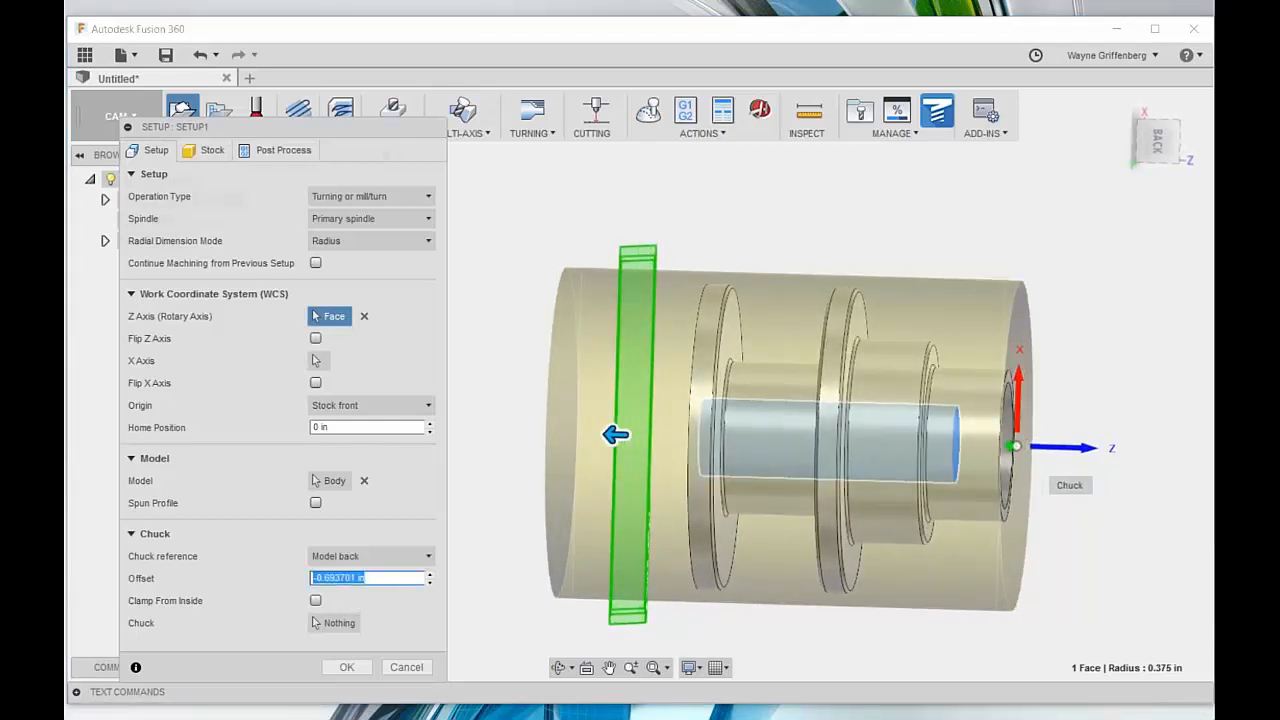
type("-.75")
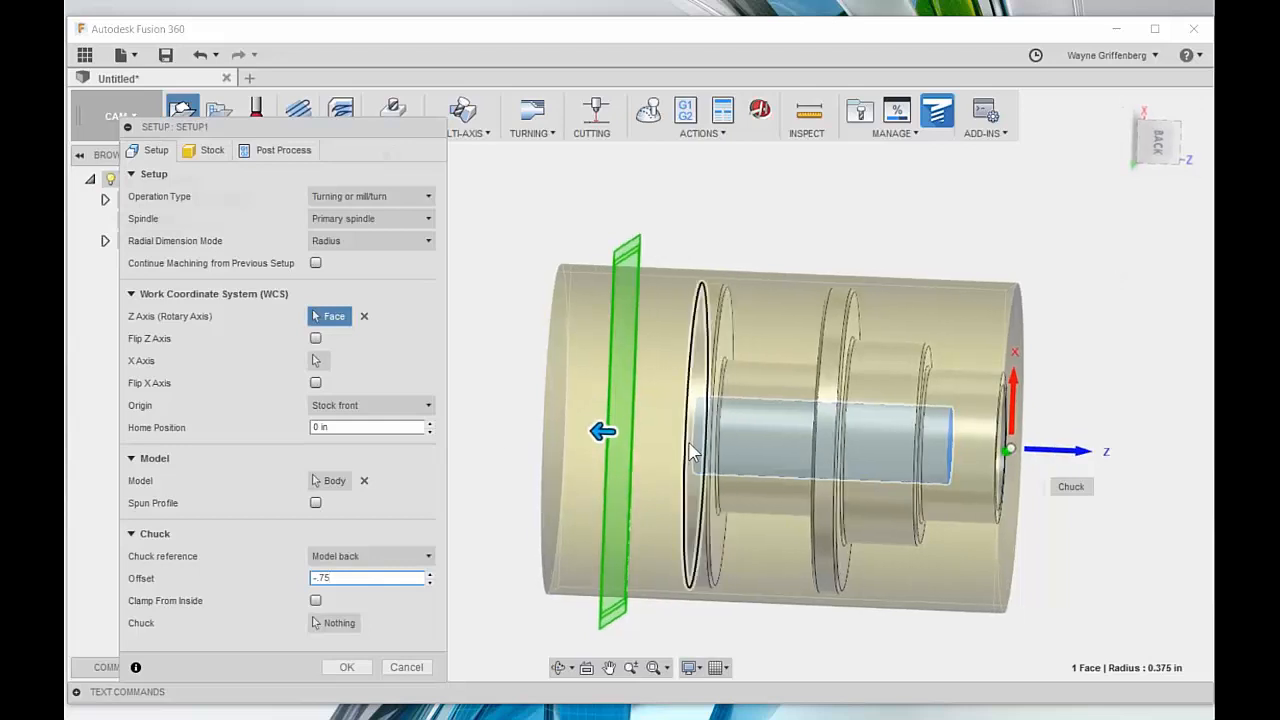
middle_click_drag(684, 280, 696, 204, "shift")
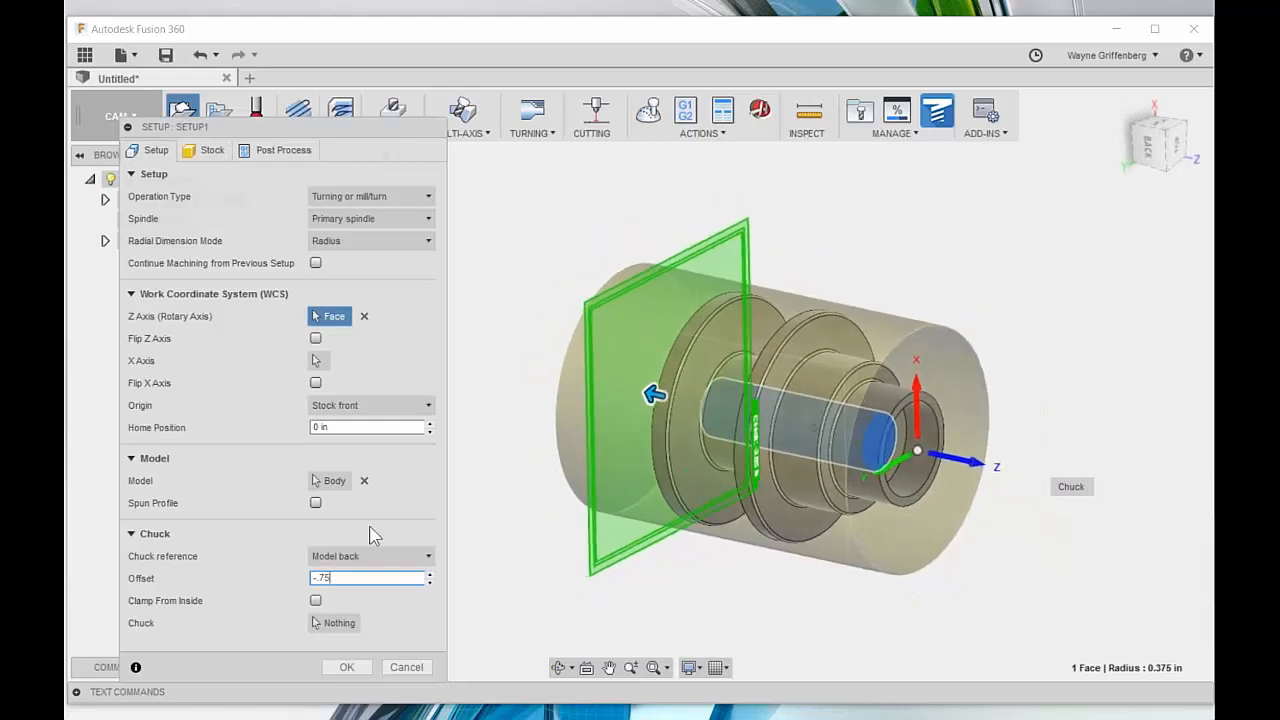
Step: Review the stock mode options, keep Fixed size cylinder, and accept the turning setup
left_click(211, 152)
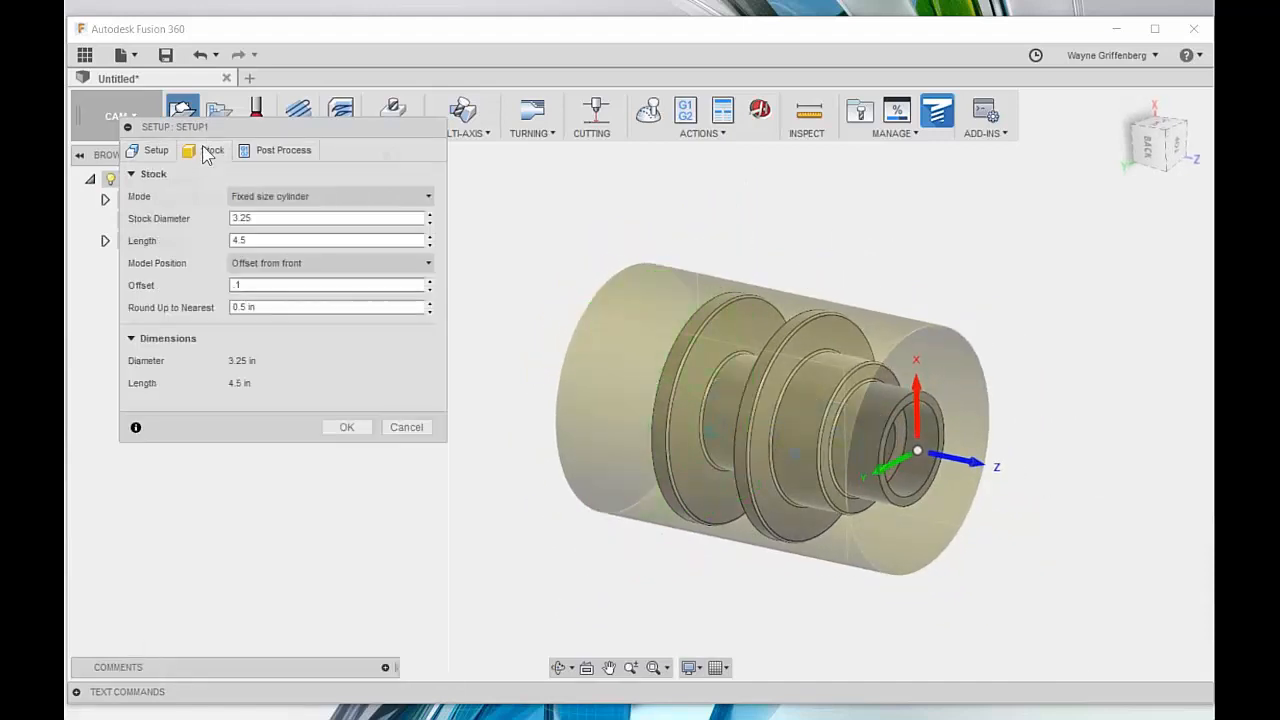
left_click(294, 196)
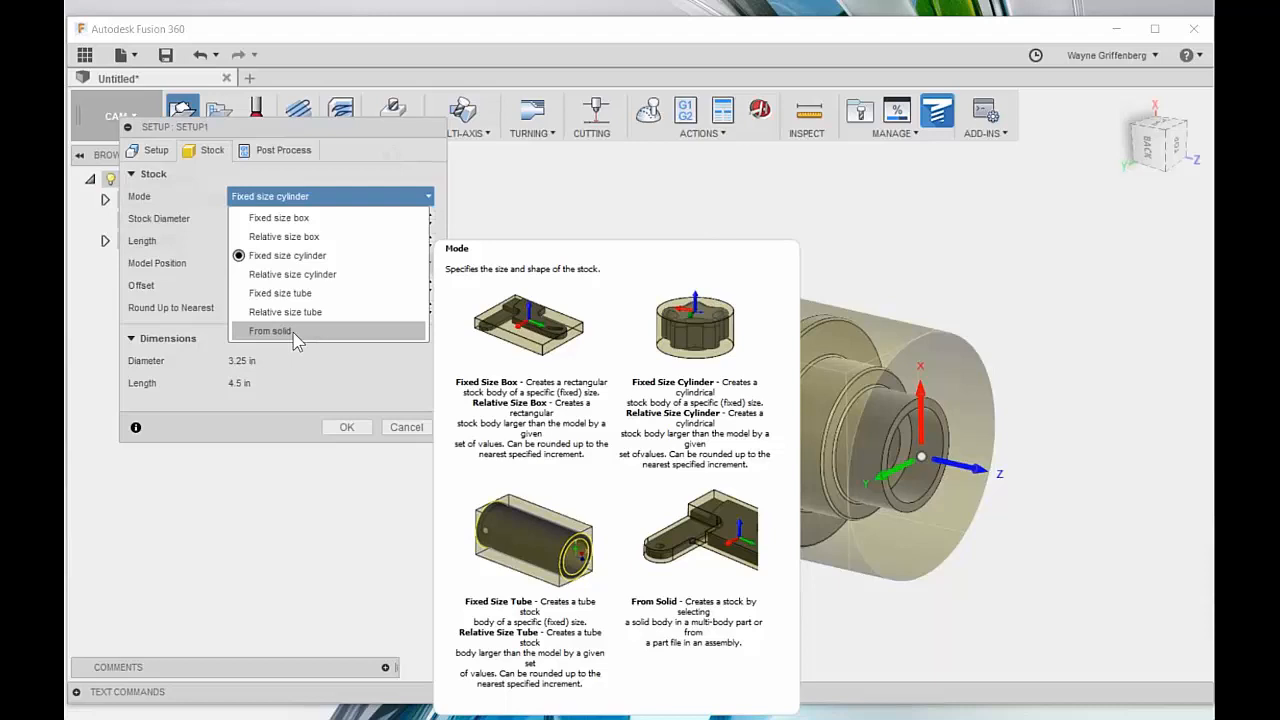
left_click(366, 180)
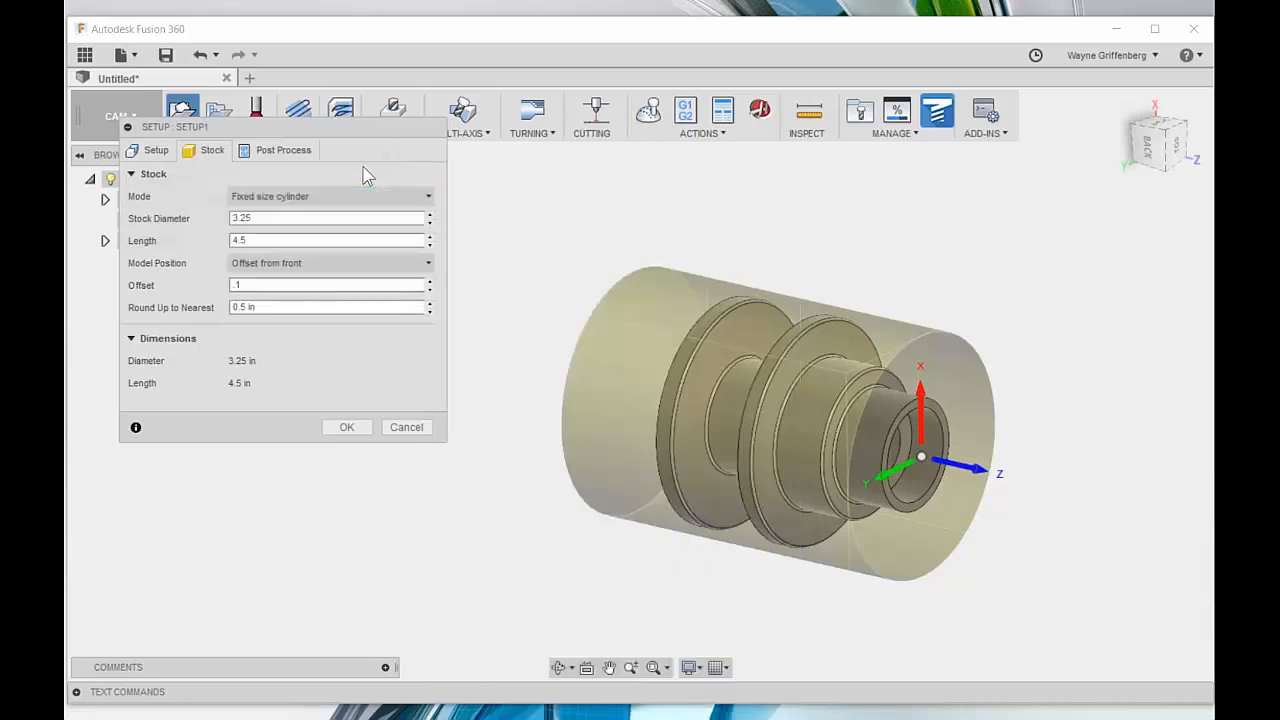
left_click(346, 428)
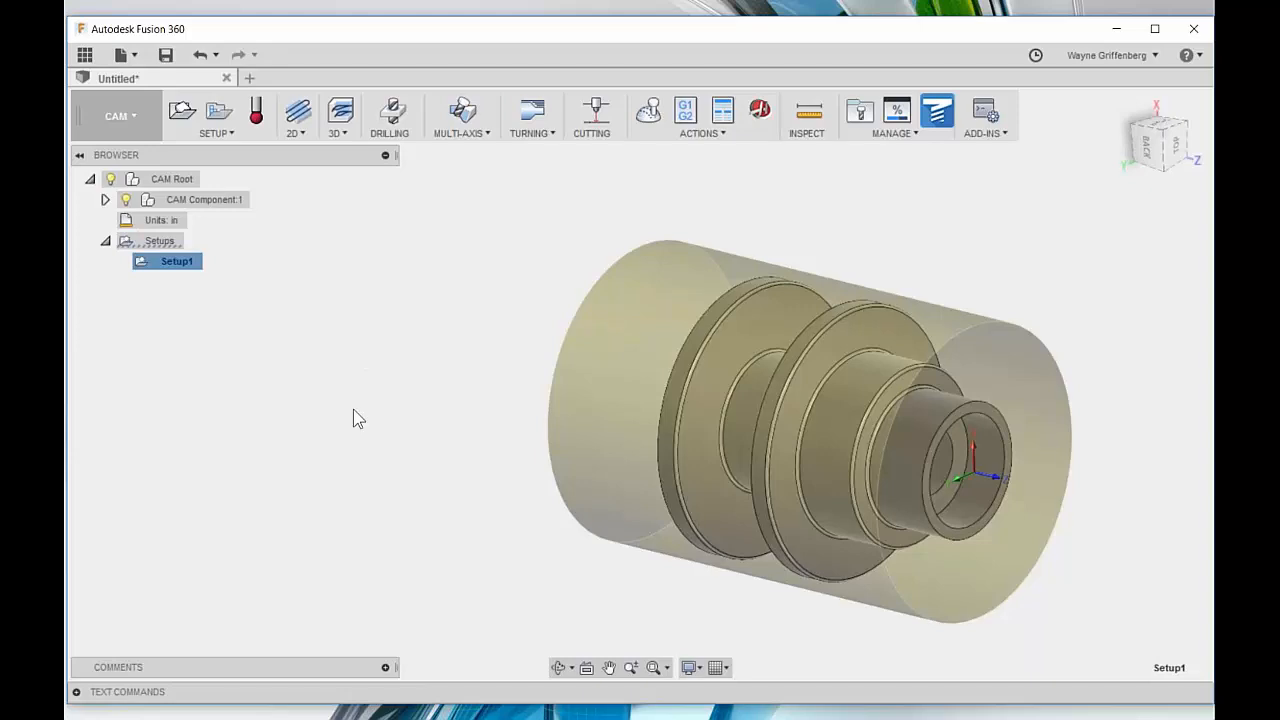
Step: Start a Turning Face operation in the setup and browse the local Haas ST20Y library for its tool
scroll(766, 436, "up", 1)
mouse_move(1009, 435)
middle_mouse_down("shift")
mouse_move(1077, 427)
mouse_move(1031, 458)
mouse_move(1103, 460)
mouse_move(1025, 436)
middle_mouse_up("shift")
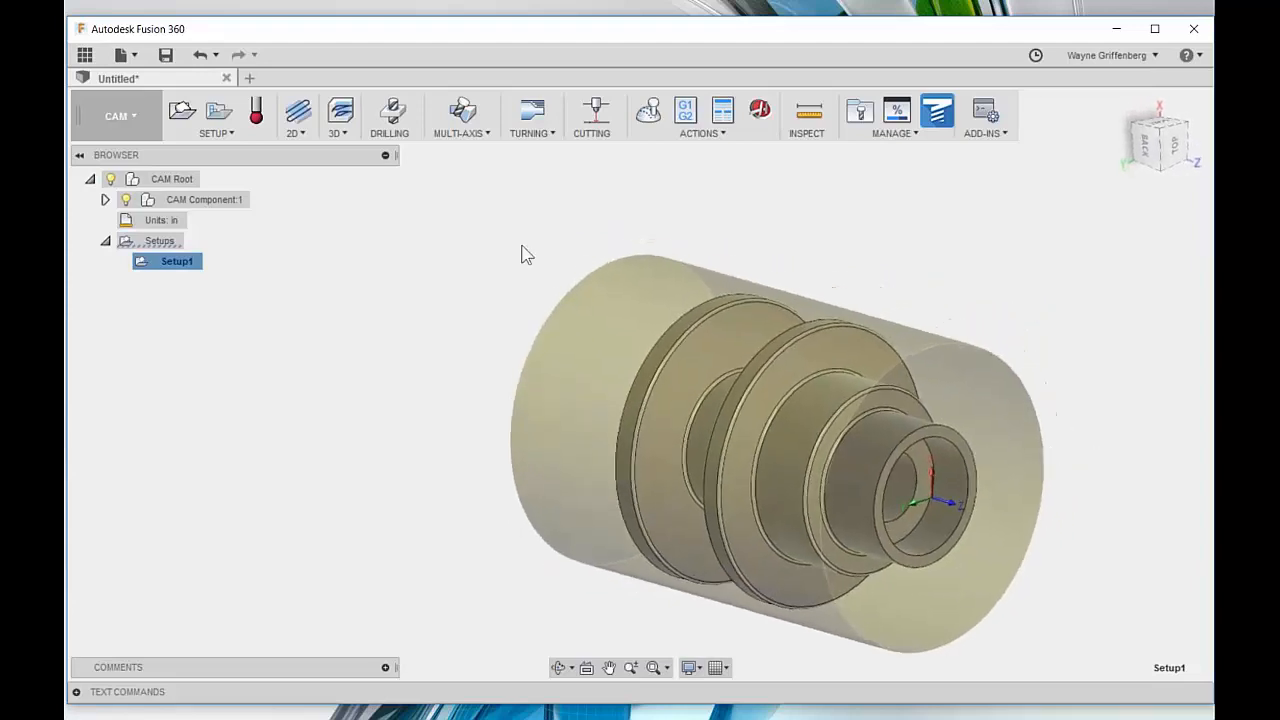
left_click(532, 133)
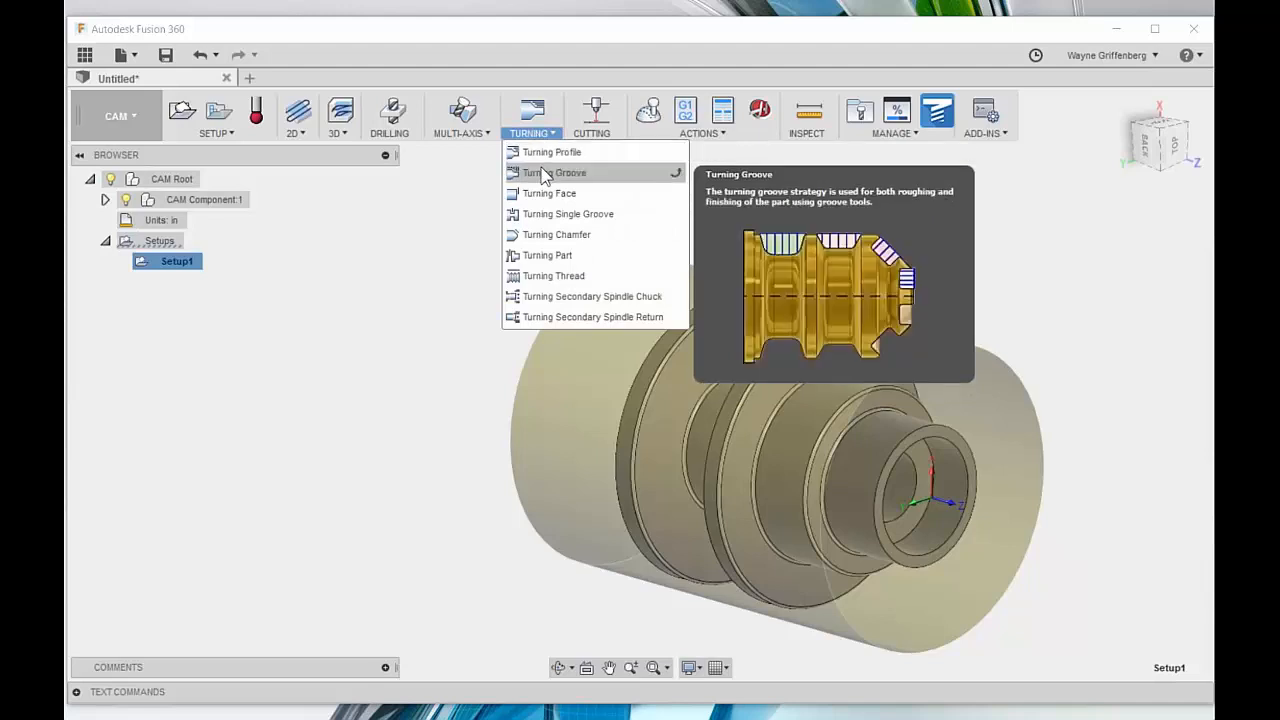
left_click(618, 202)
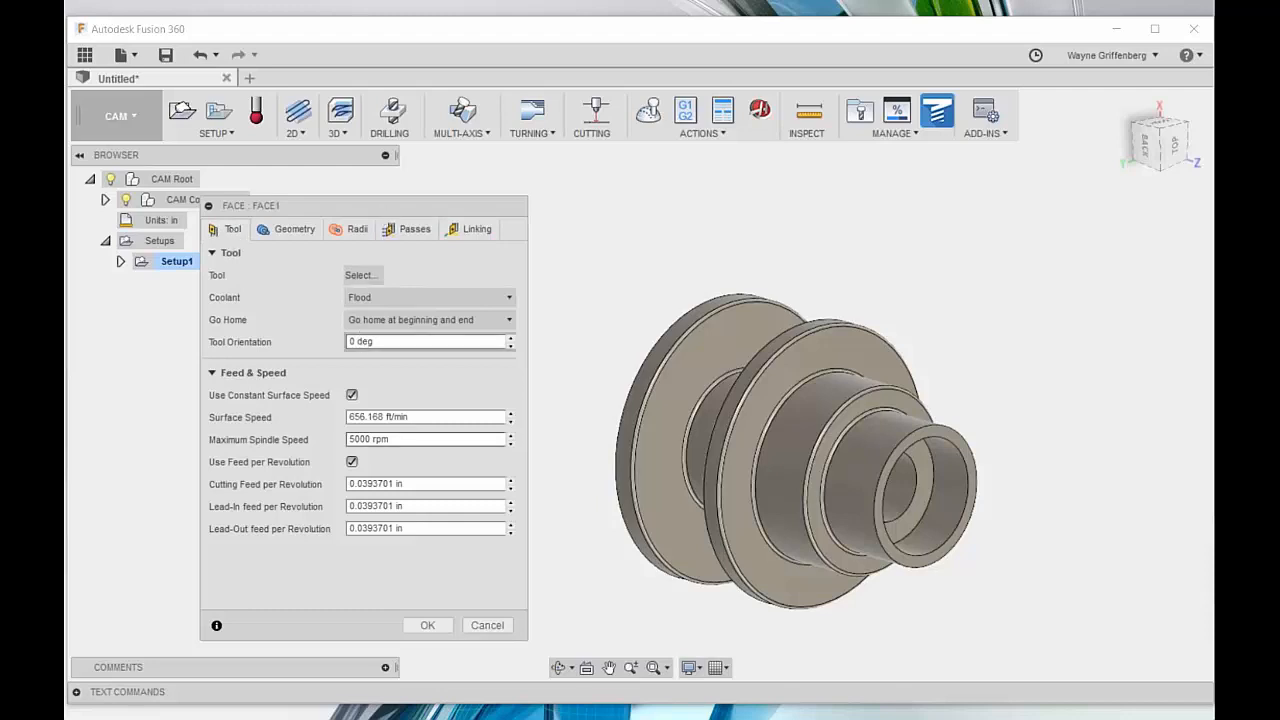
left_click(362, 277)
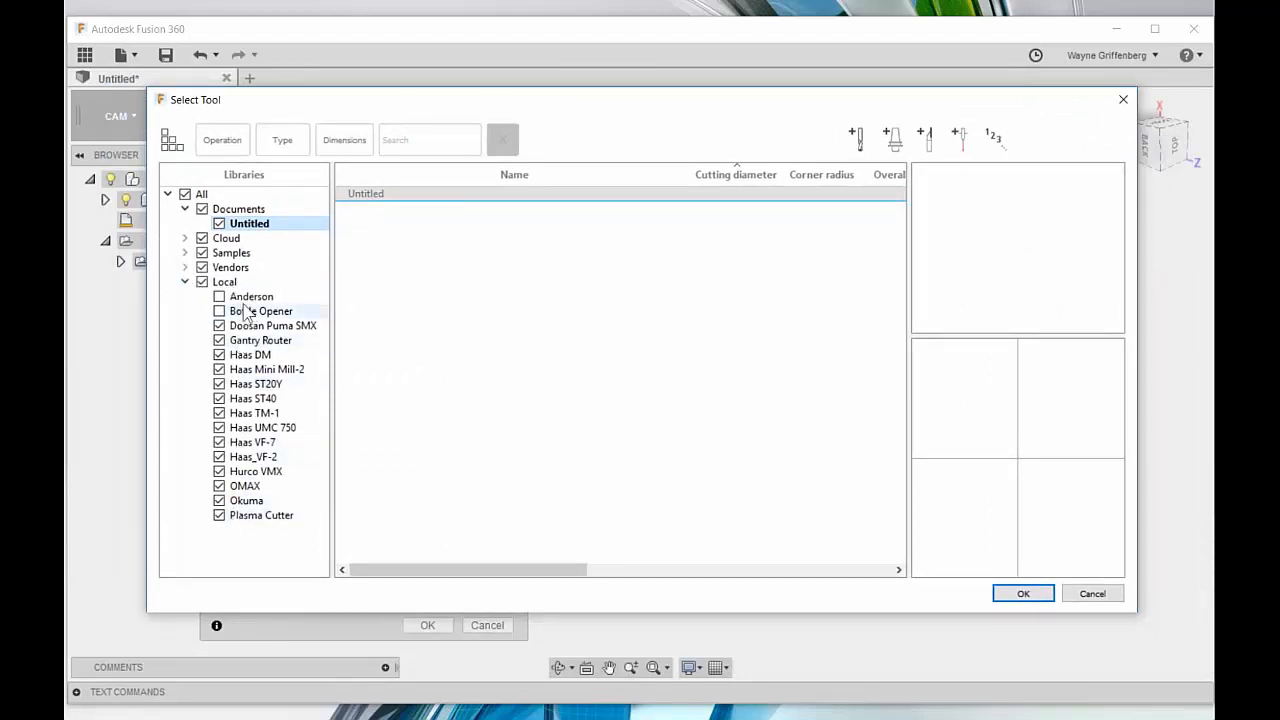
left_click(258, 387)
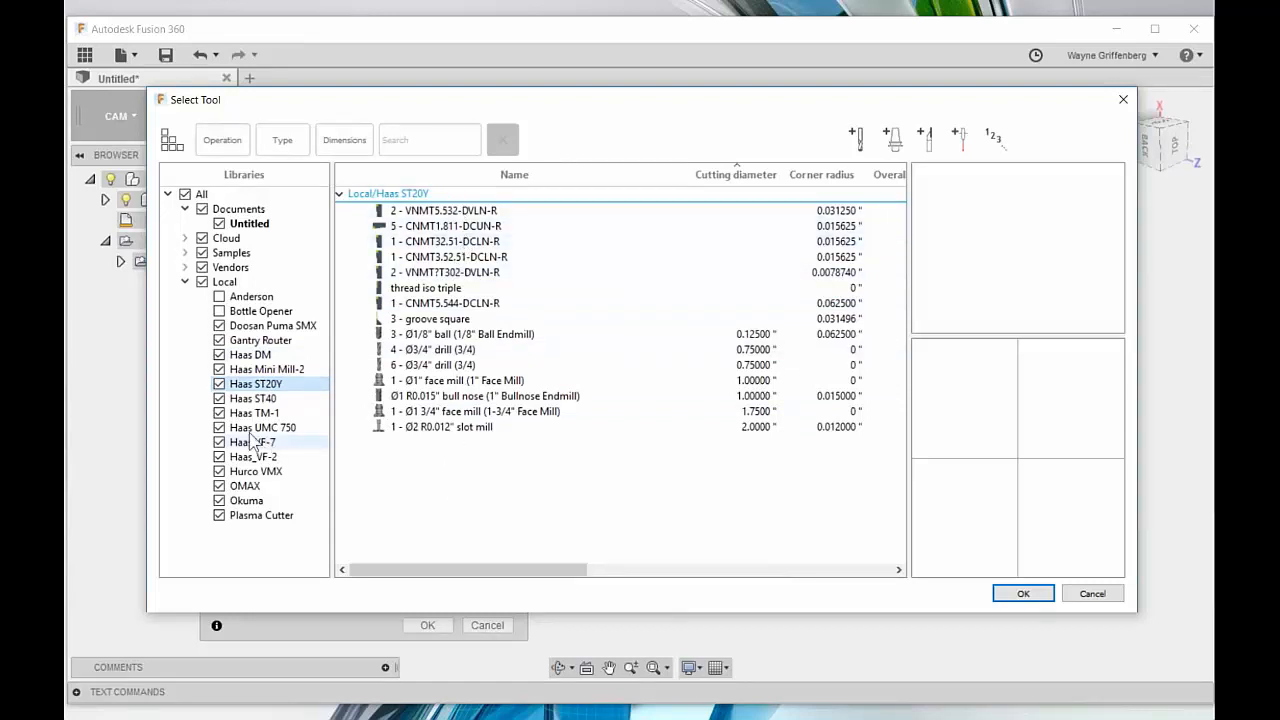
Step: Create a tool library under Local, keeping the default name New Library
left_click(225, 283)
right_click(227, 286)
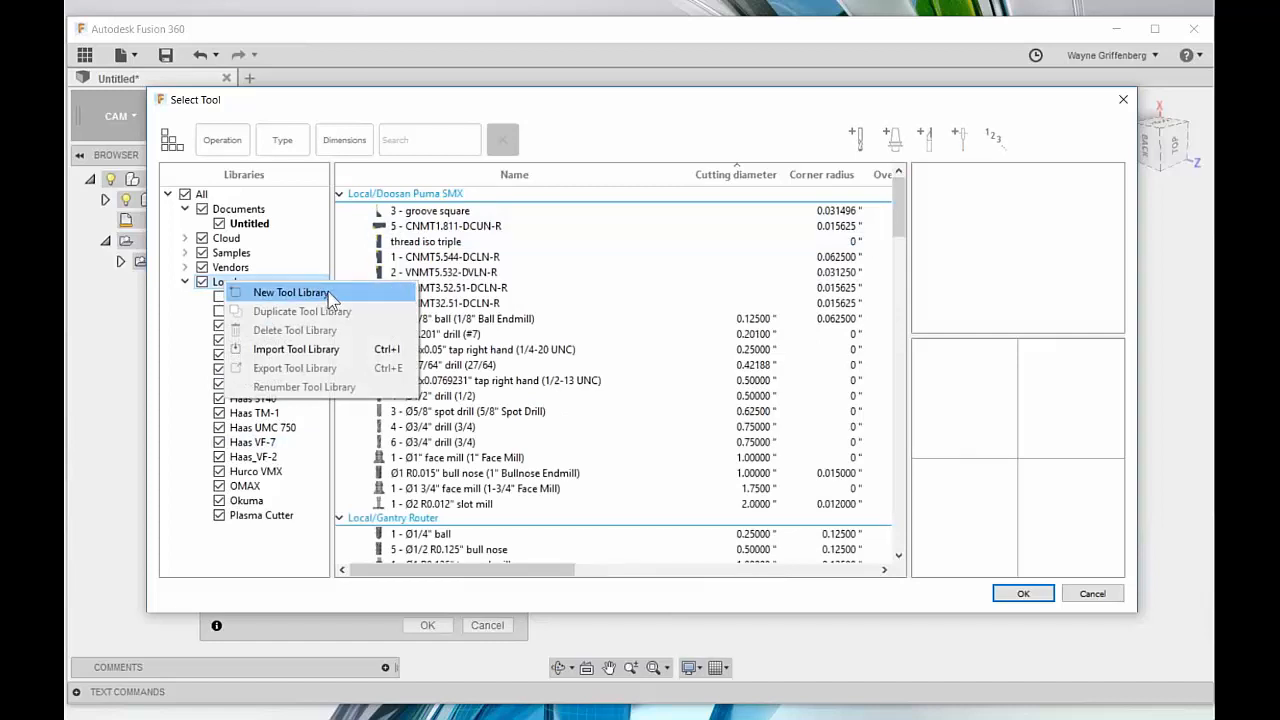
left_click(330, 295)
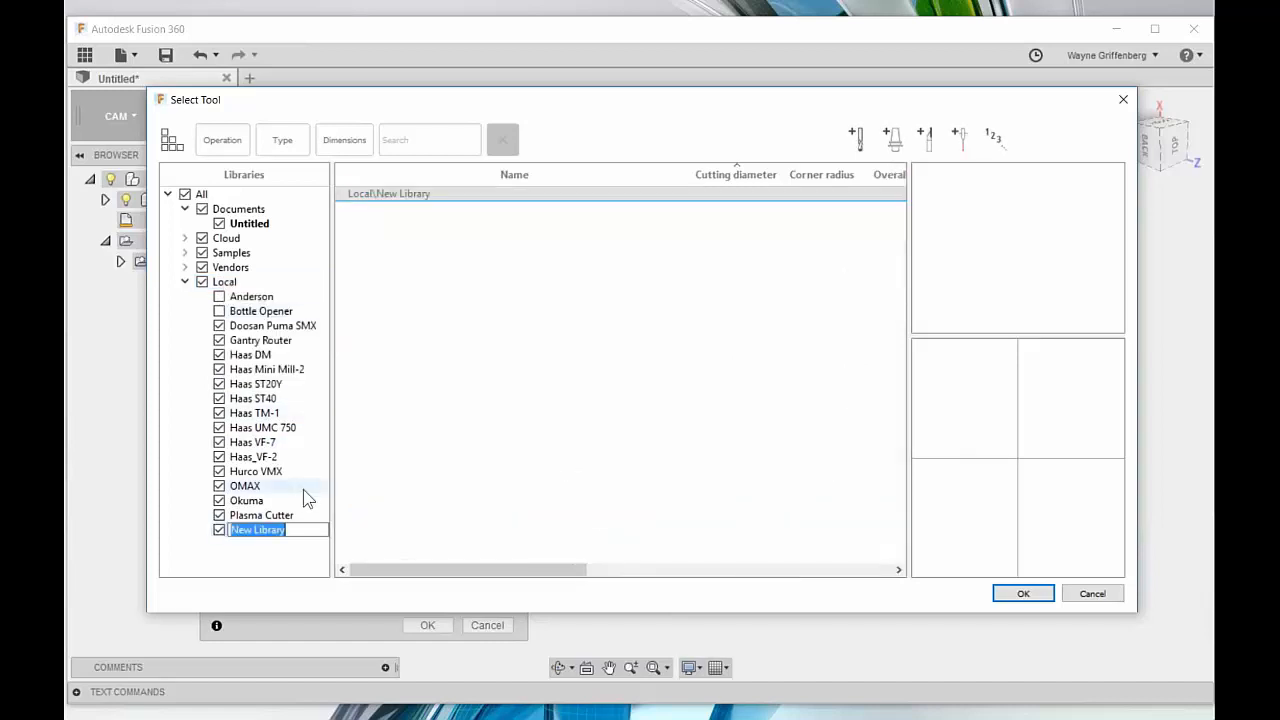
left_click(445, 490)
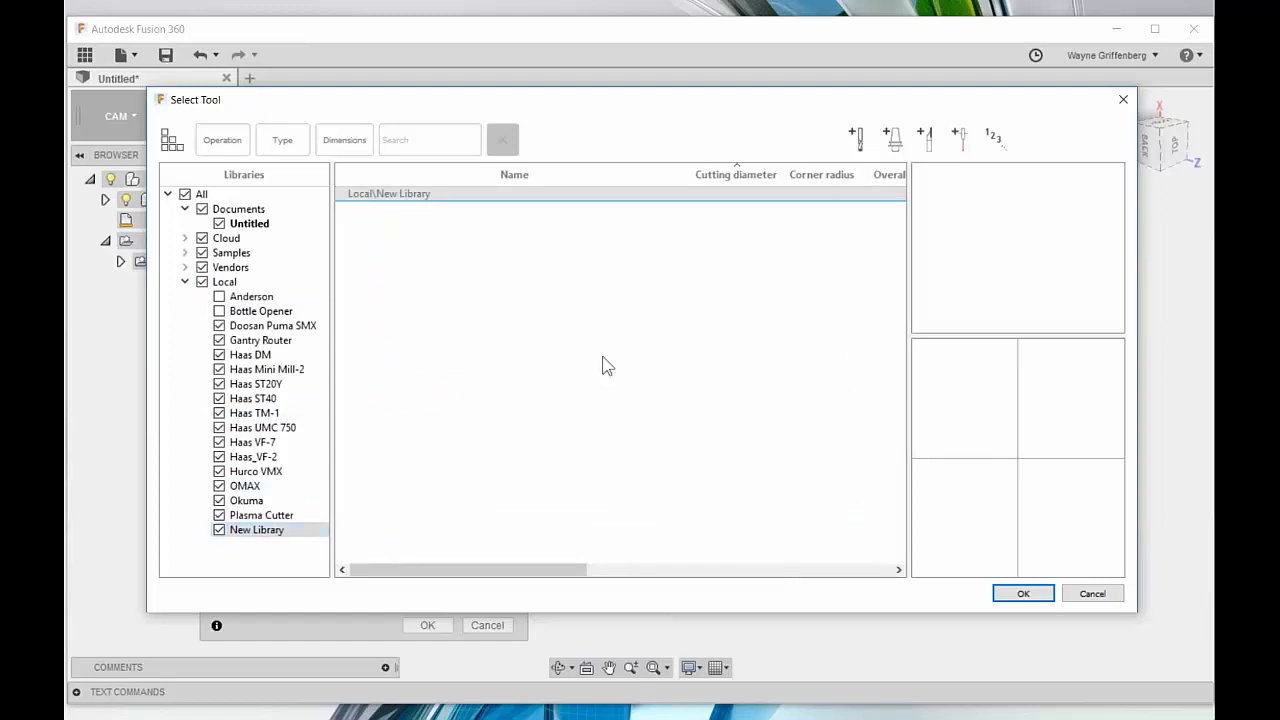
Step: Start a general turning tool in New Library with a C = 80deg diamond insert and N = 0deg relief angle, and check its holder settings
left_click(928, 140)
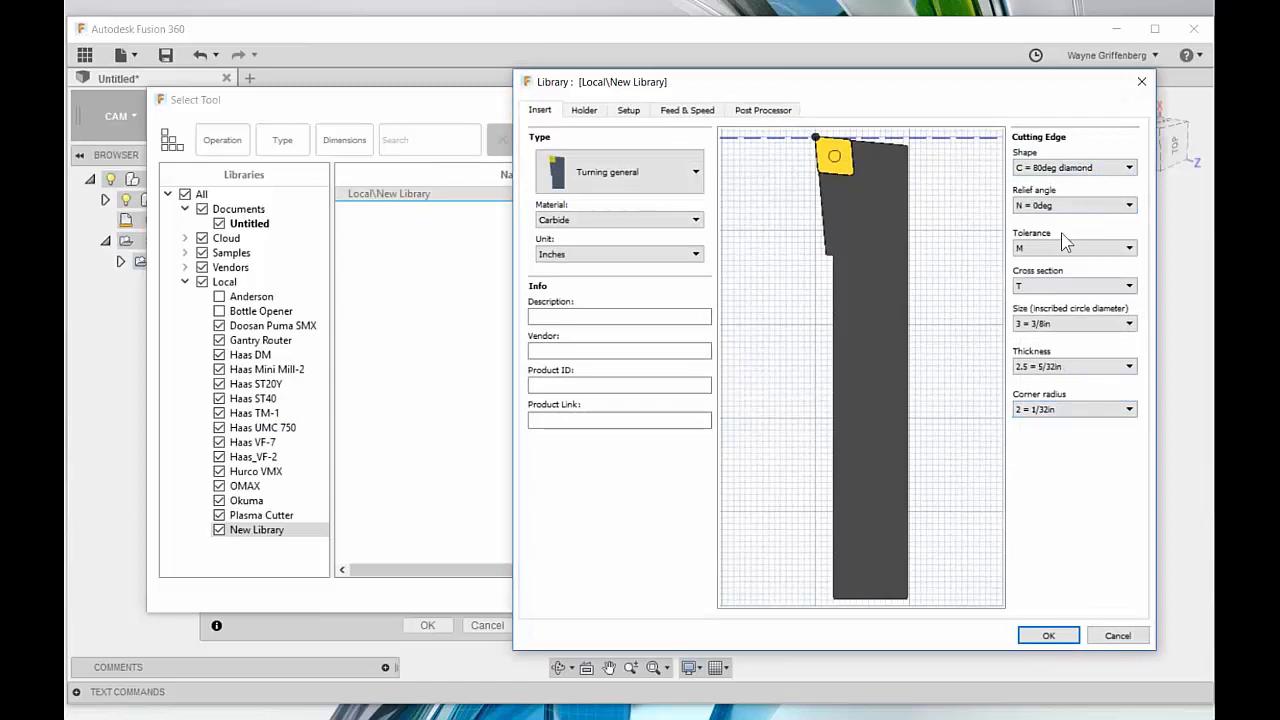
left_click(1062, 170)
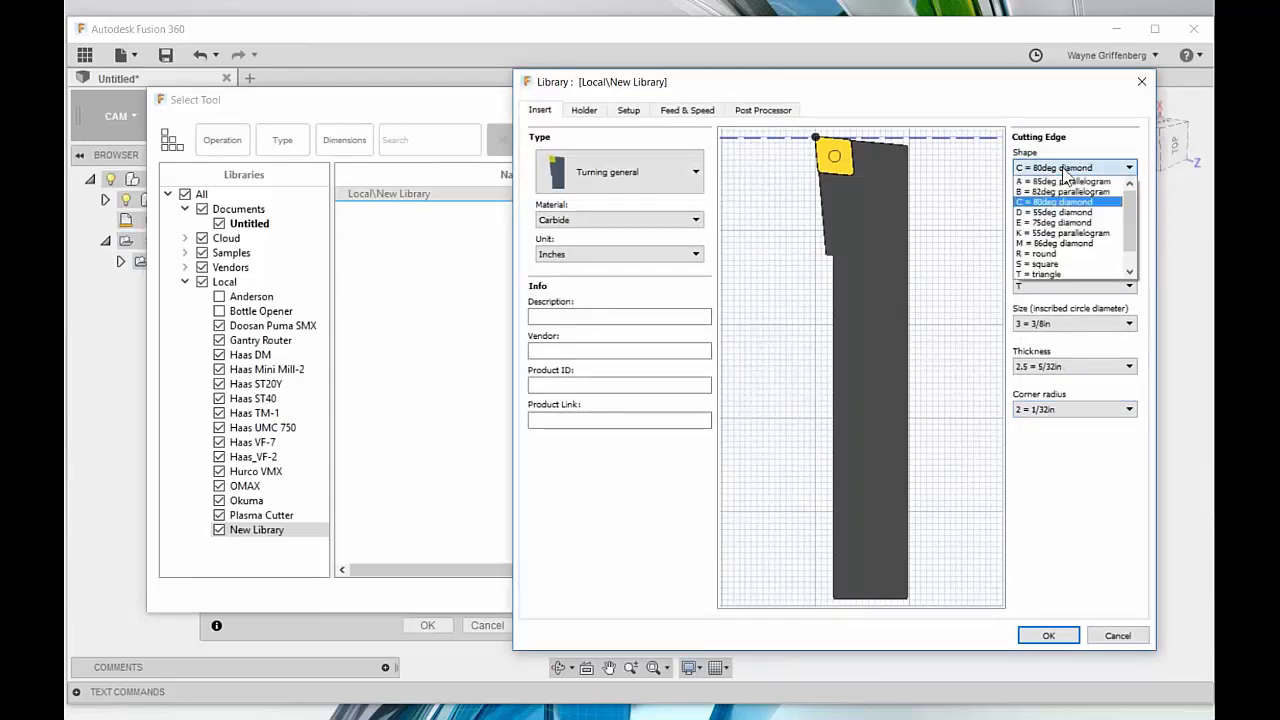
left_click(1062, 201)
left_click(1060, 206)
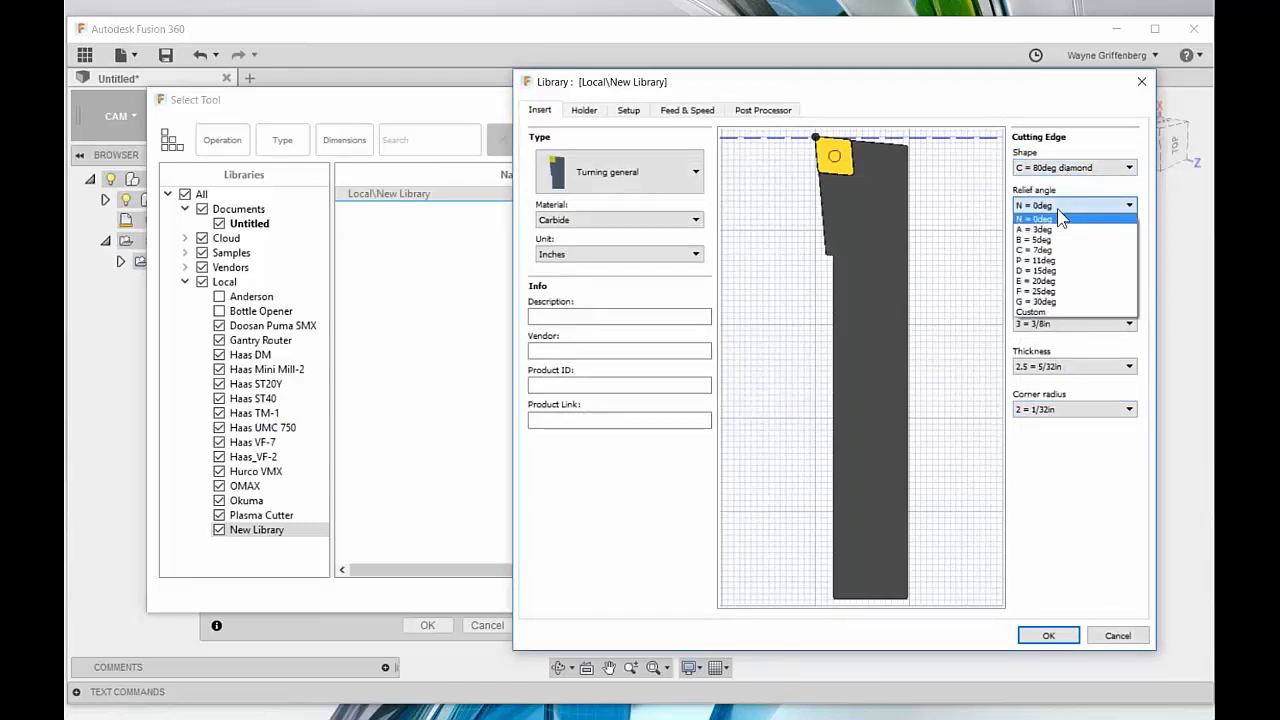
left_click(1058, 218)
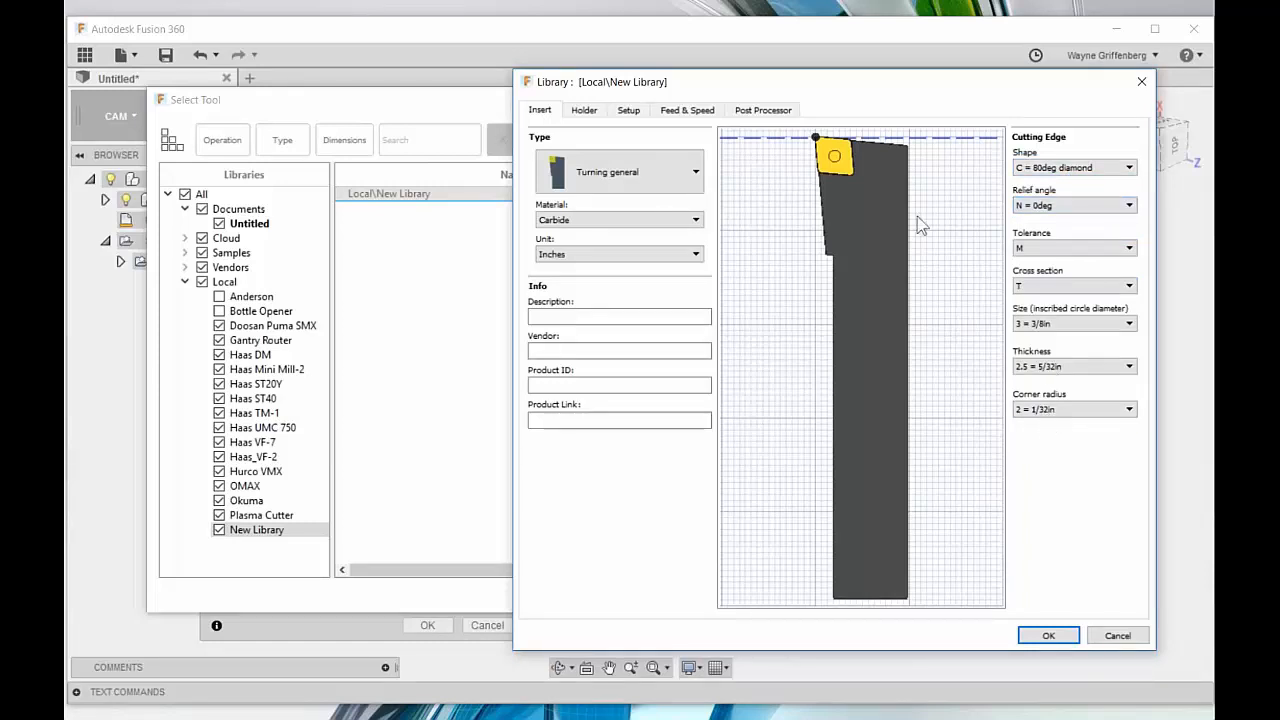
left_click(594, 111)
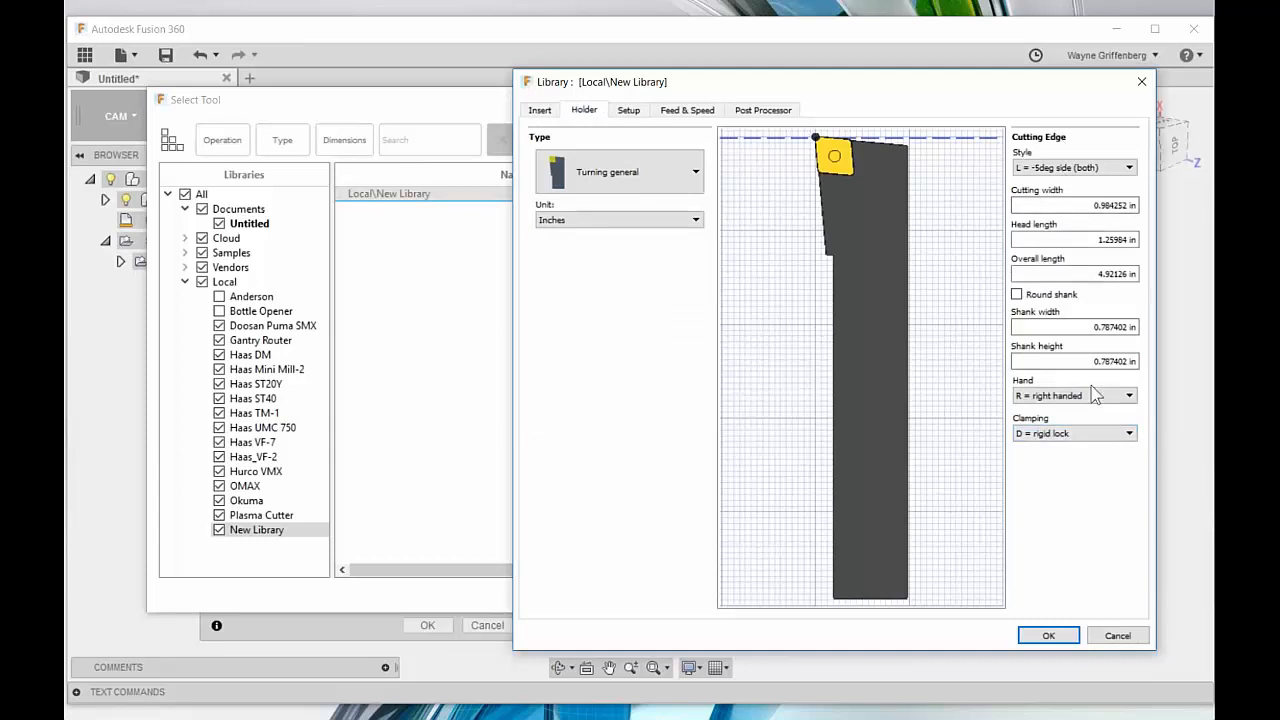
Step: Try a 90 deg turret orientation for the turning tool, and return it to 0 deg
left_click(630, 112)
left_click(606, 250)
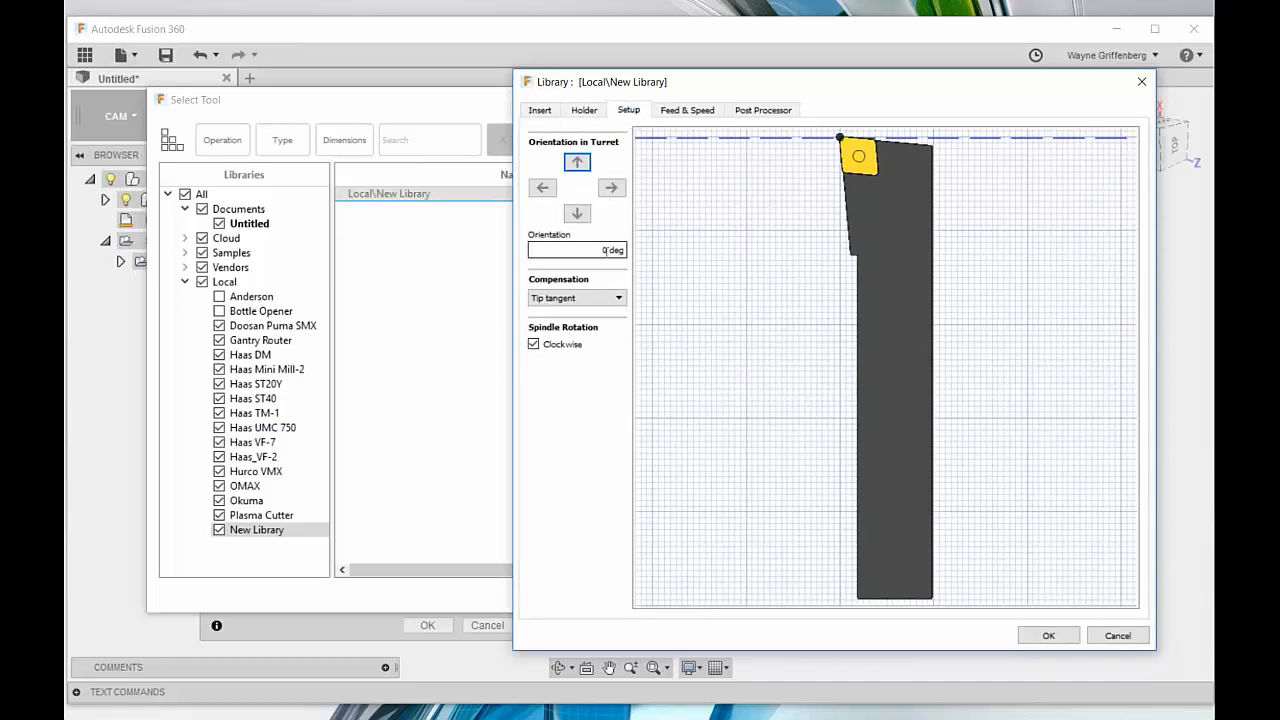
double_click(607, 250)
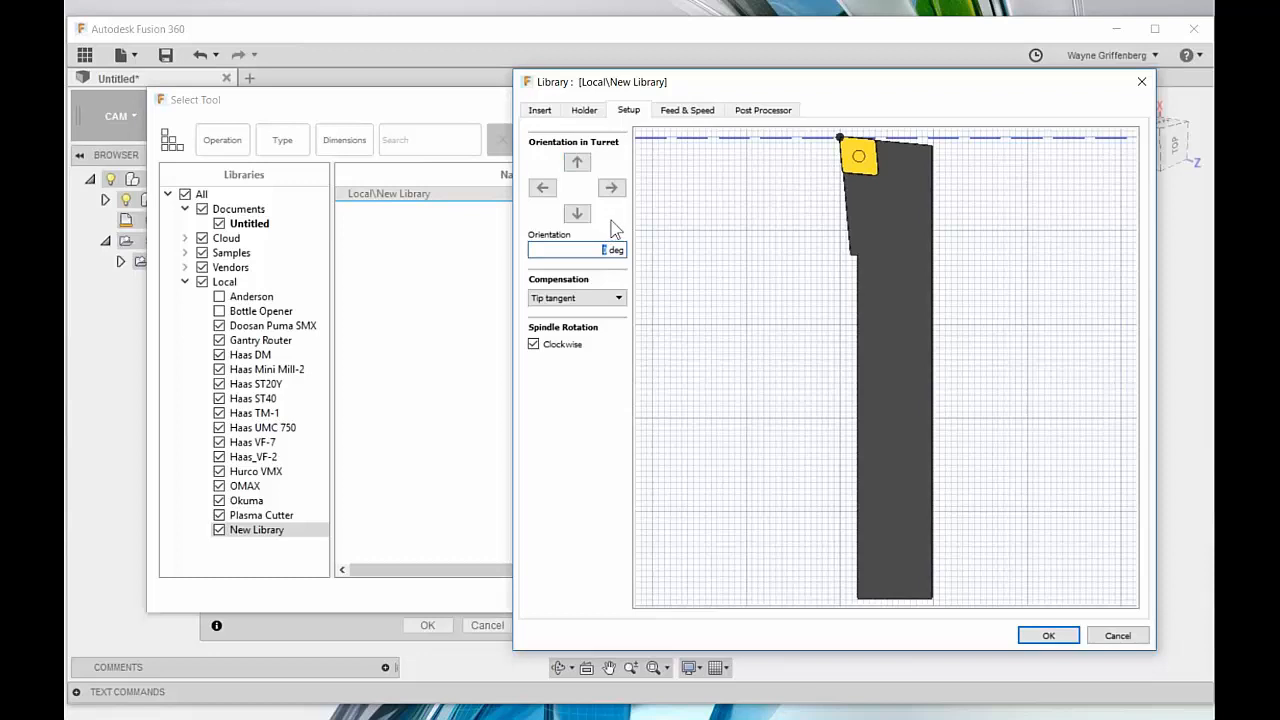
type("90")
key("Return")
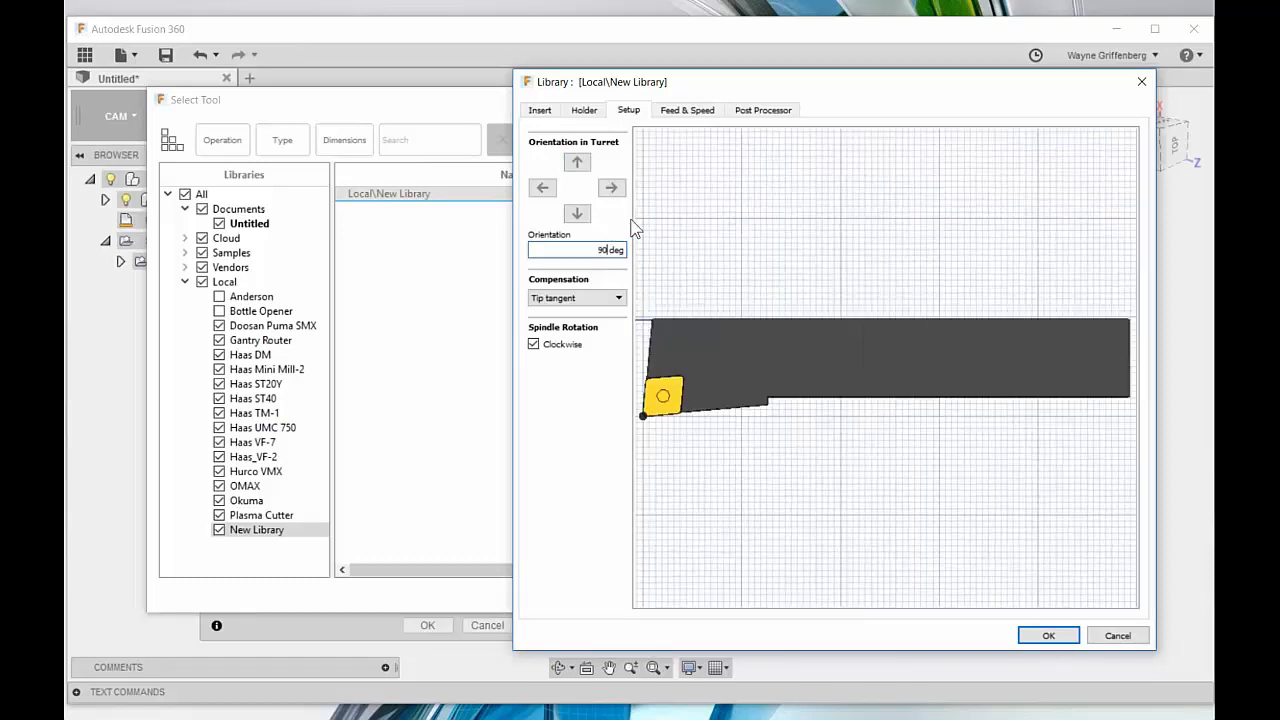
key("BackSpace")
key("BackSpace")
type("0")
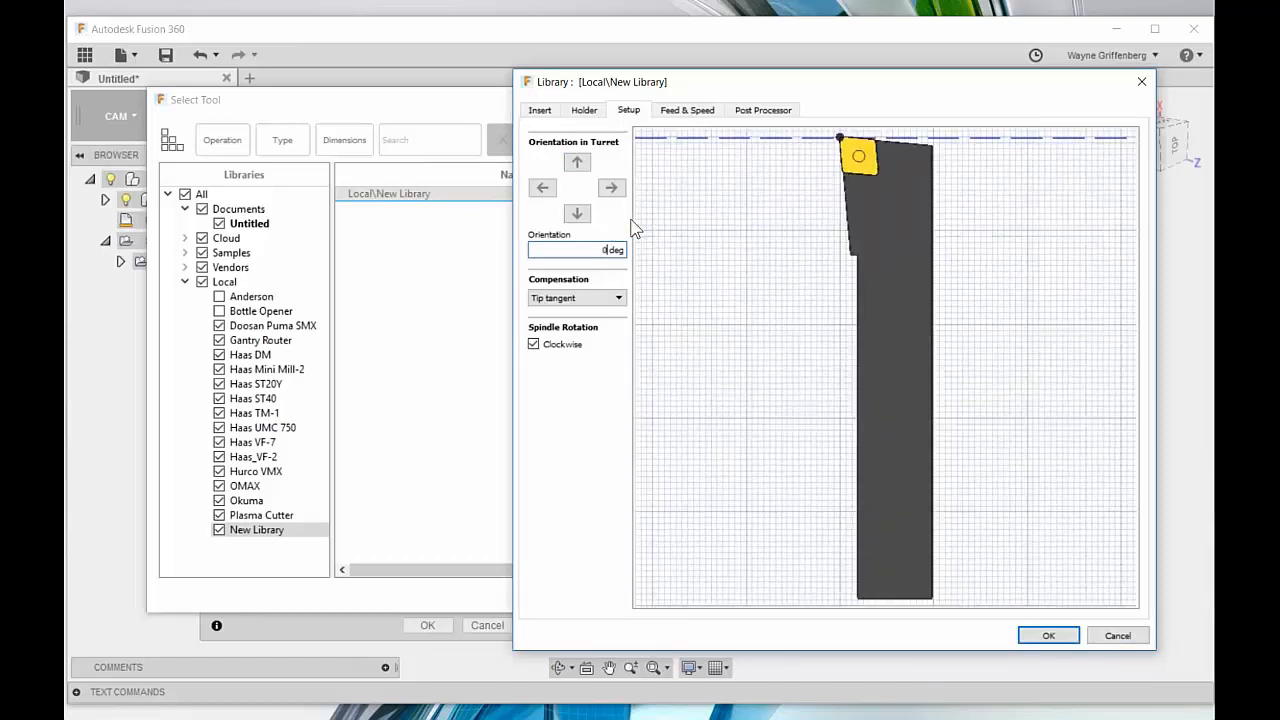
Step: Enable constant surface speed and feed per revolution for the turning tool
left_click(690, 112)
left_click(533, 154)
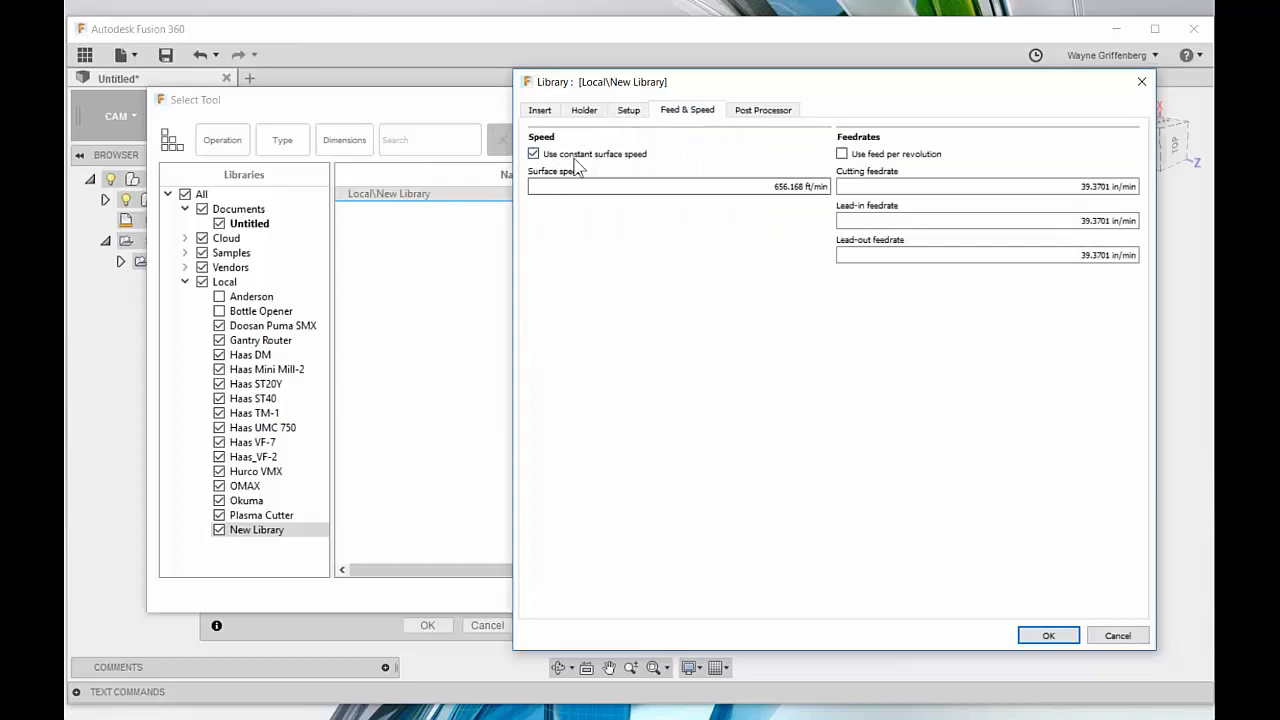
left_click(845, 156)
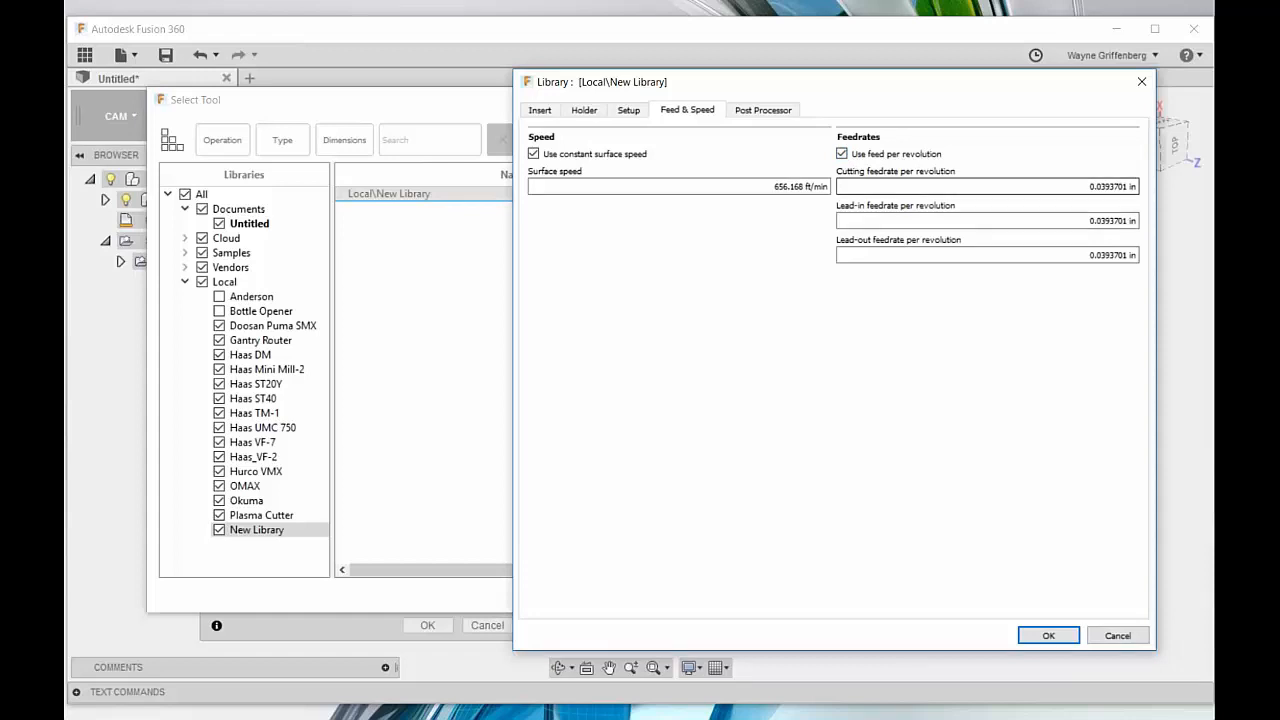
Step: Review the tool's post processor settings, keep Flood coolant with an empty comment, and save the tool to the library
left_click(780, 114)
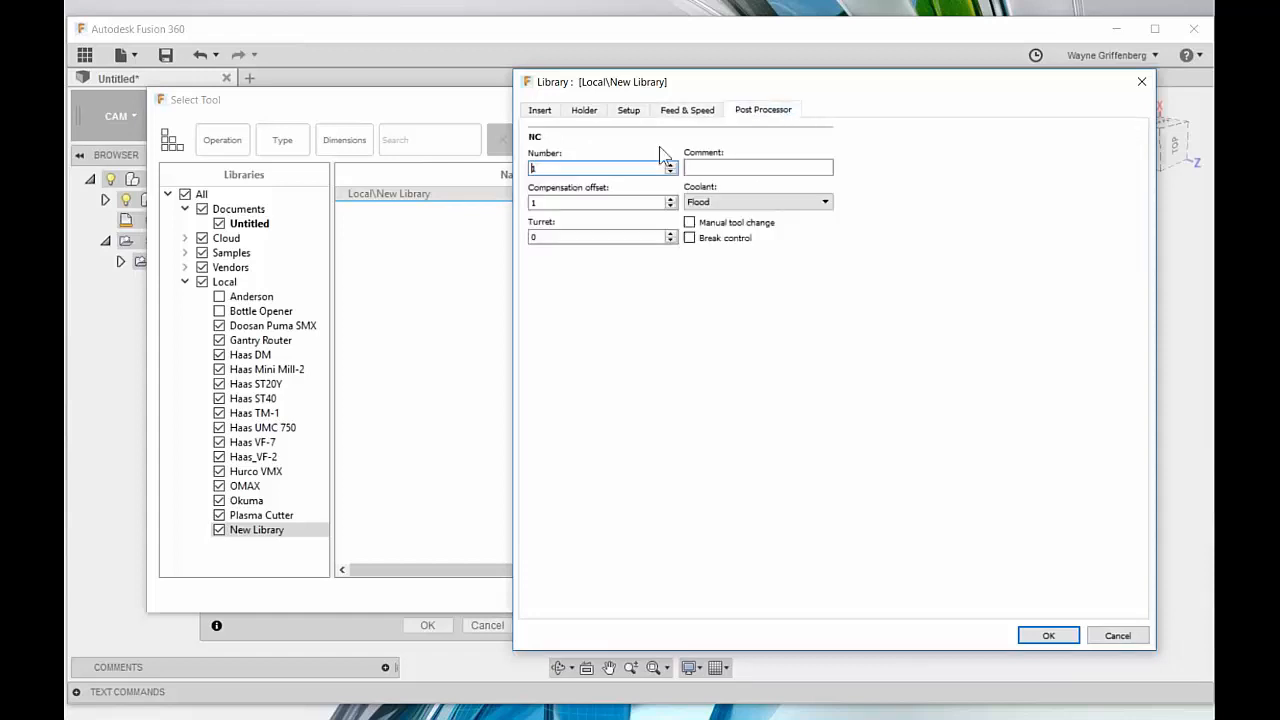
left_click(730, 203)
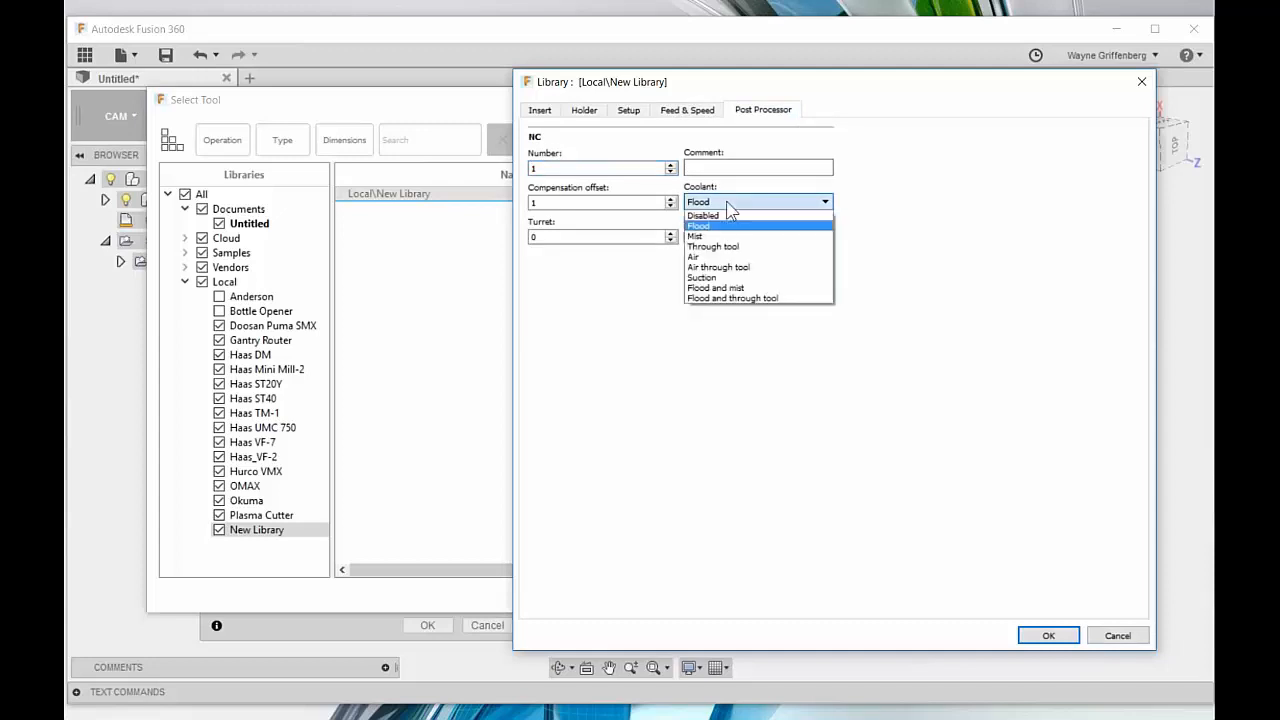
left_click(729, 205)
left_click(727, 168)
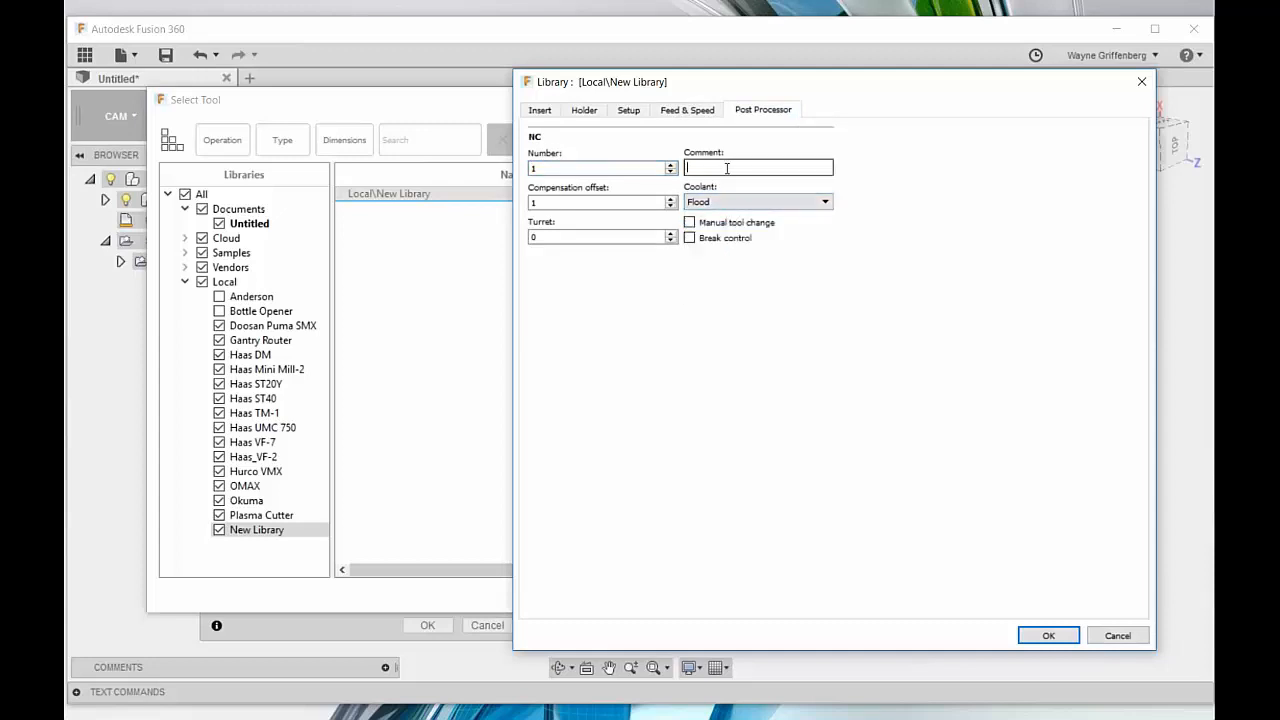
left_click(1048, 635)
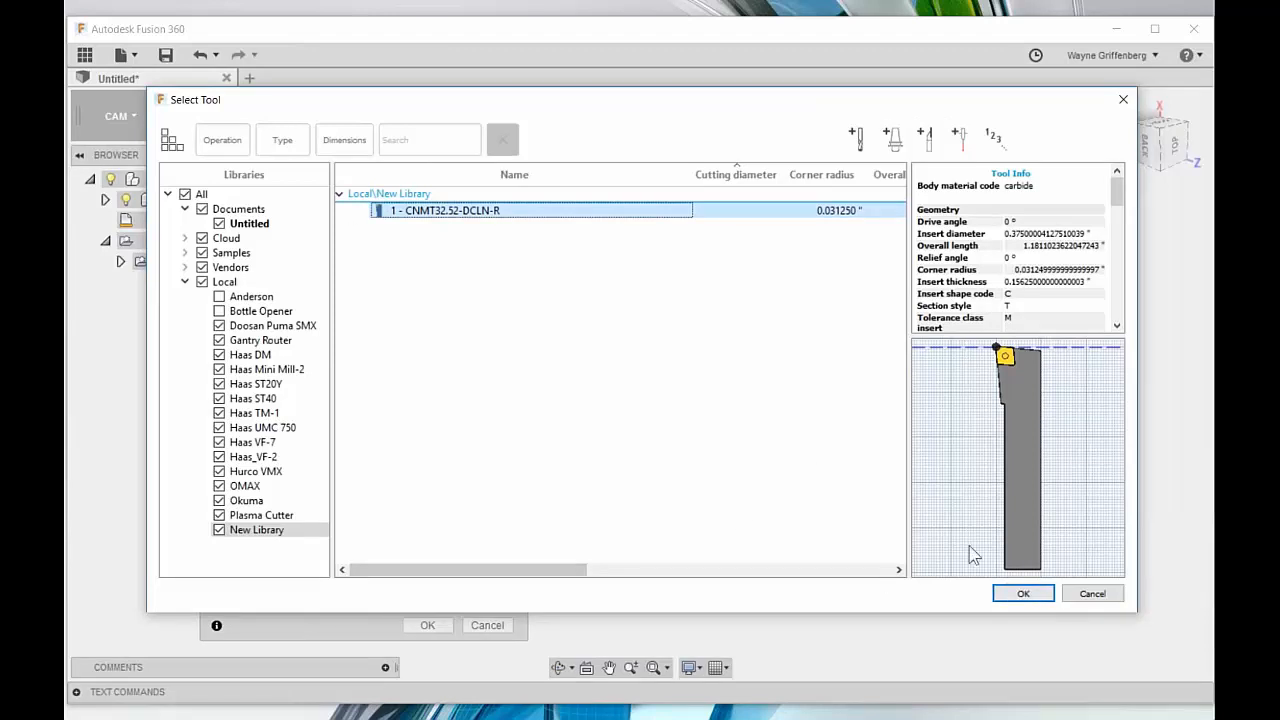
Step: Assign the CNMT32.52-DCLN-R tool to the Face operation and generate its toolpath
left_click(1021, 594)
middle_click_drag(997, 505, 1058, 375, "shift")
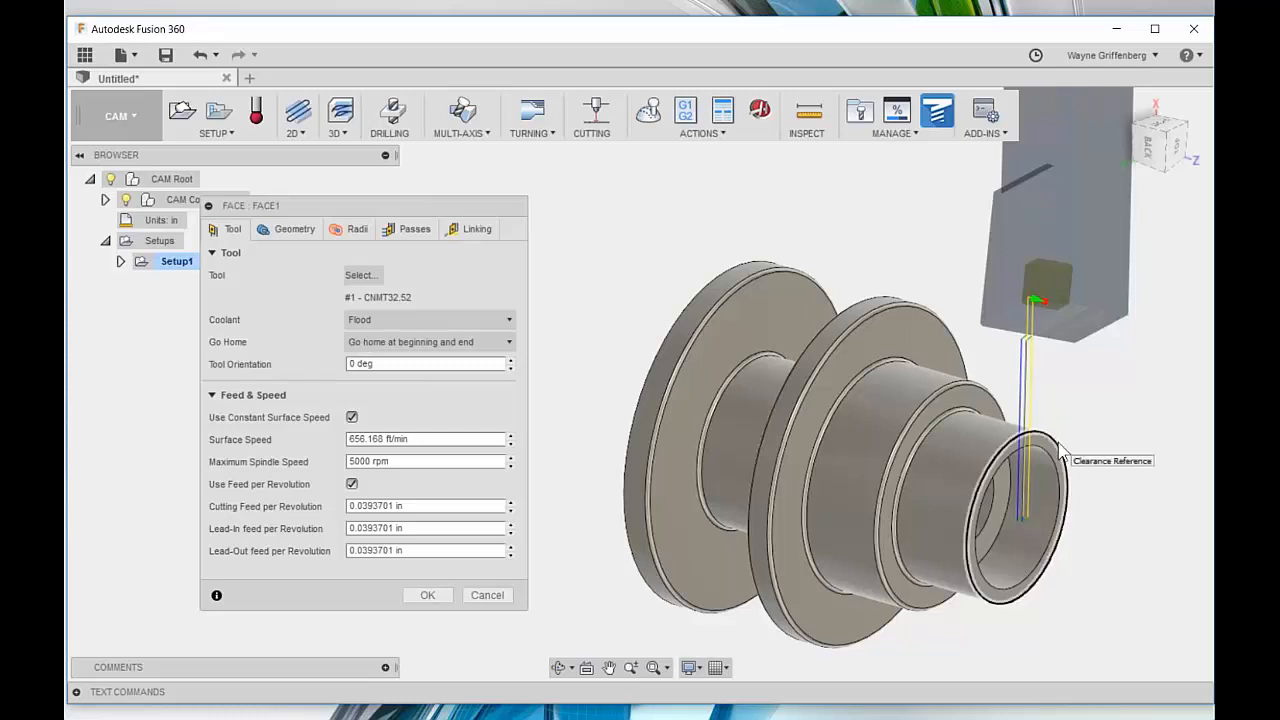
left_click(427, 595)
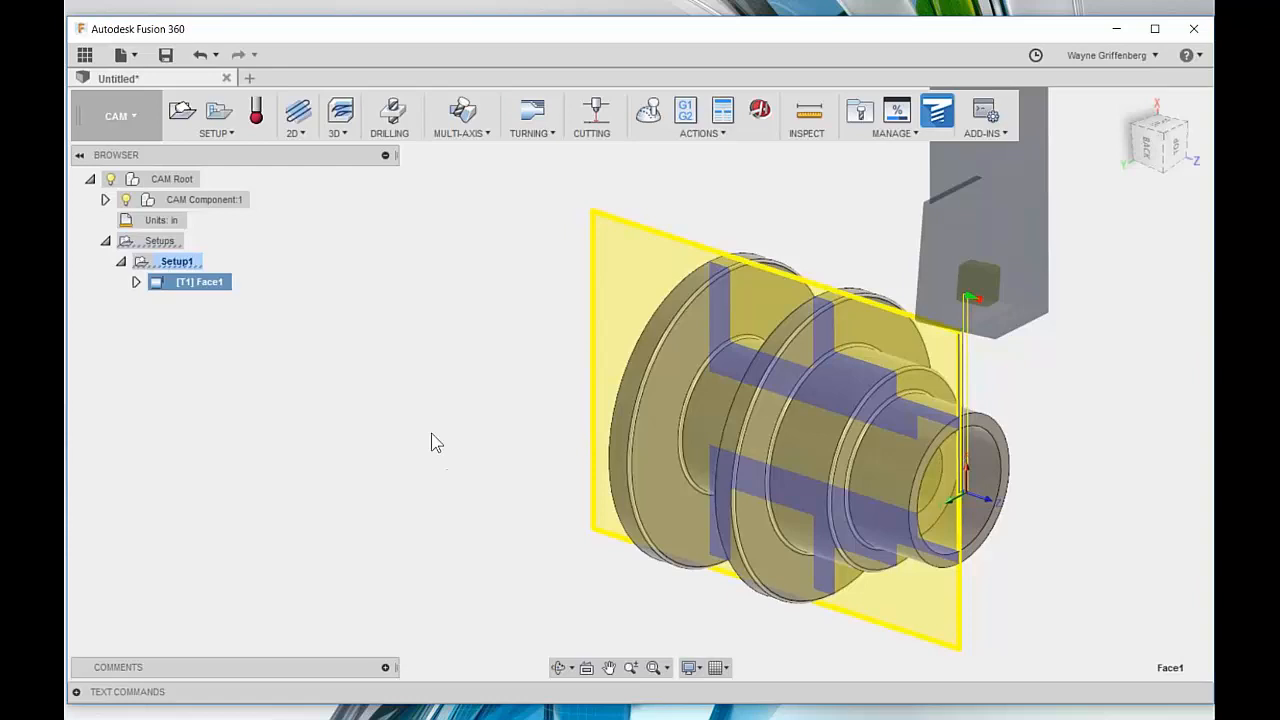
Step: Simulate the Face operation's toolpath with the stock displayed, and exit the simulation after playback
left_click(650, 113)
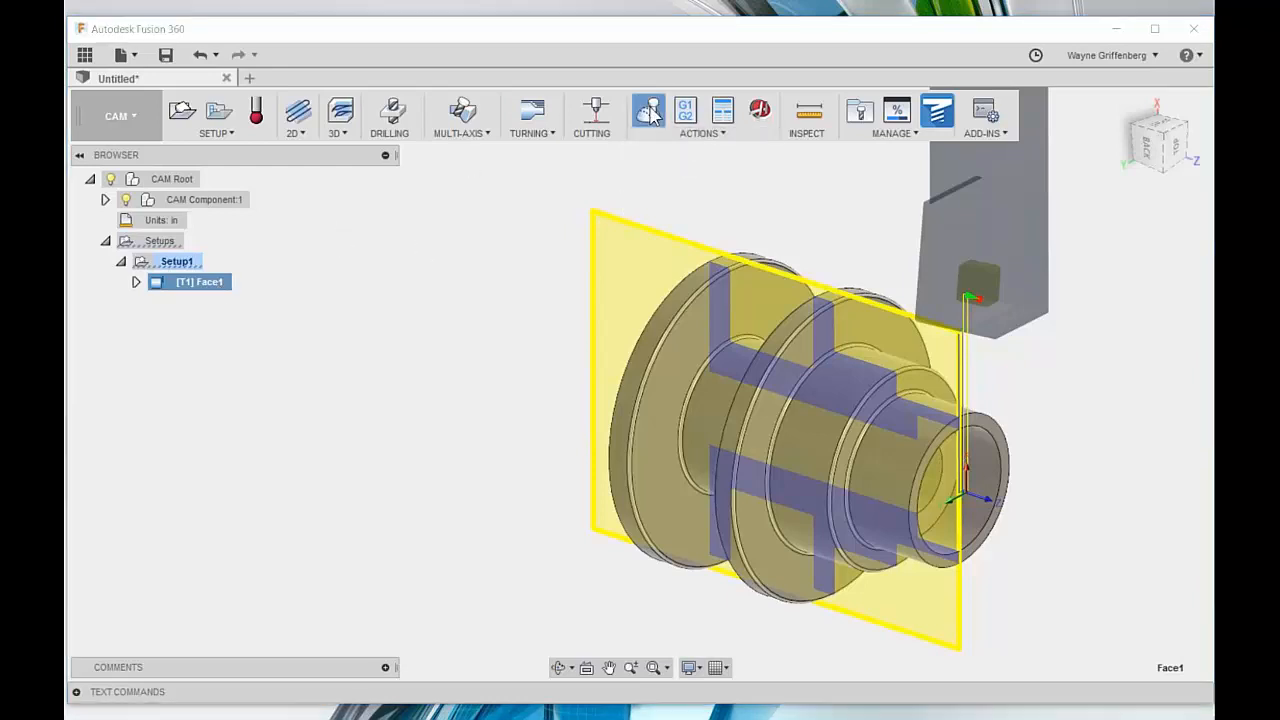
left_click_drag(1033, 146, 354, 183)
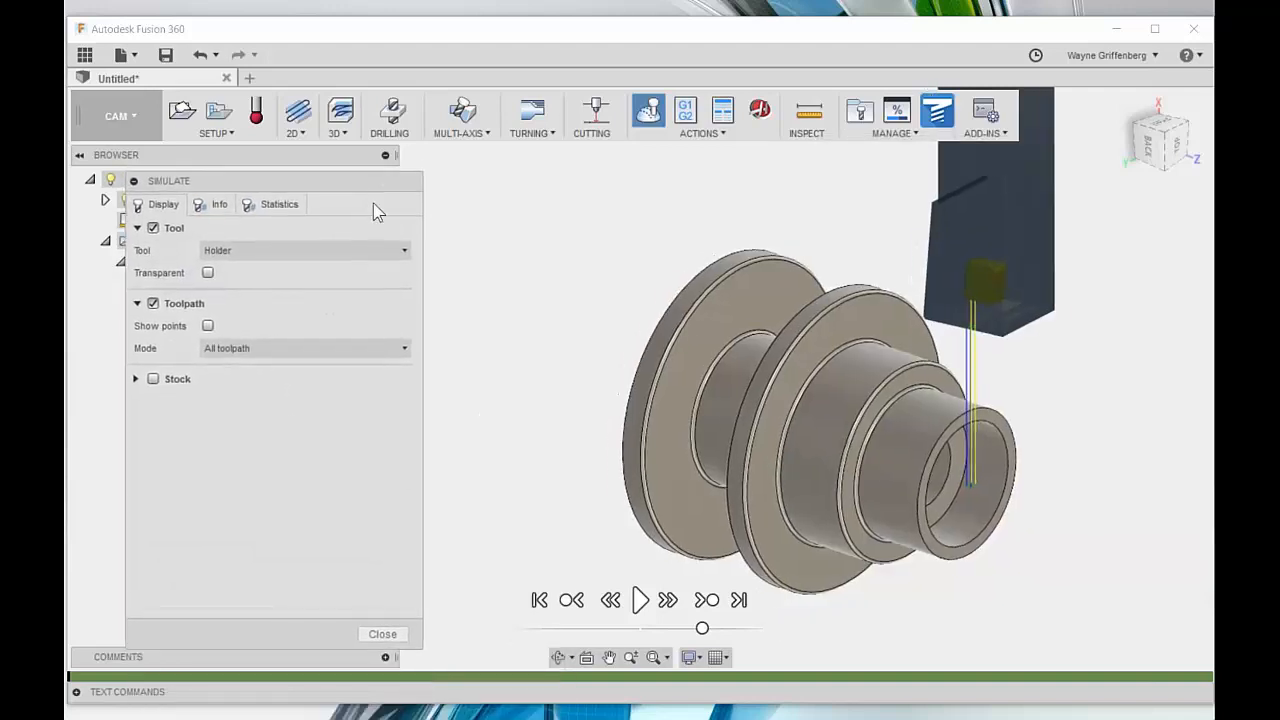
left_click(640, 600)
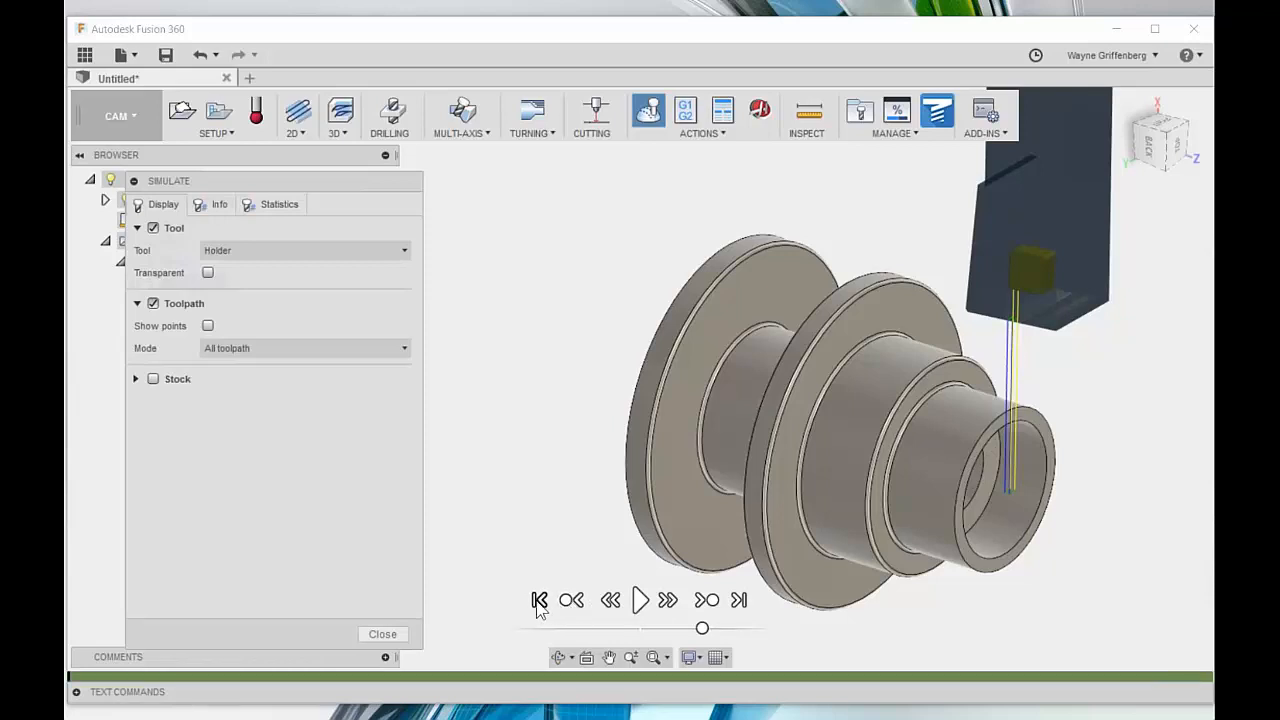
left_click(153, 380)
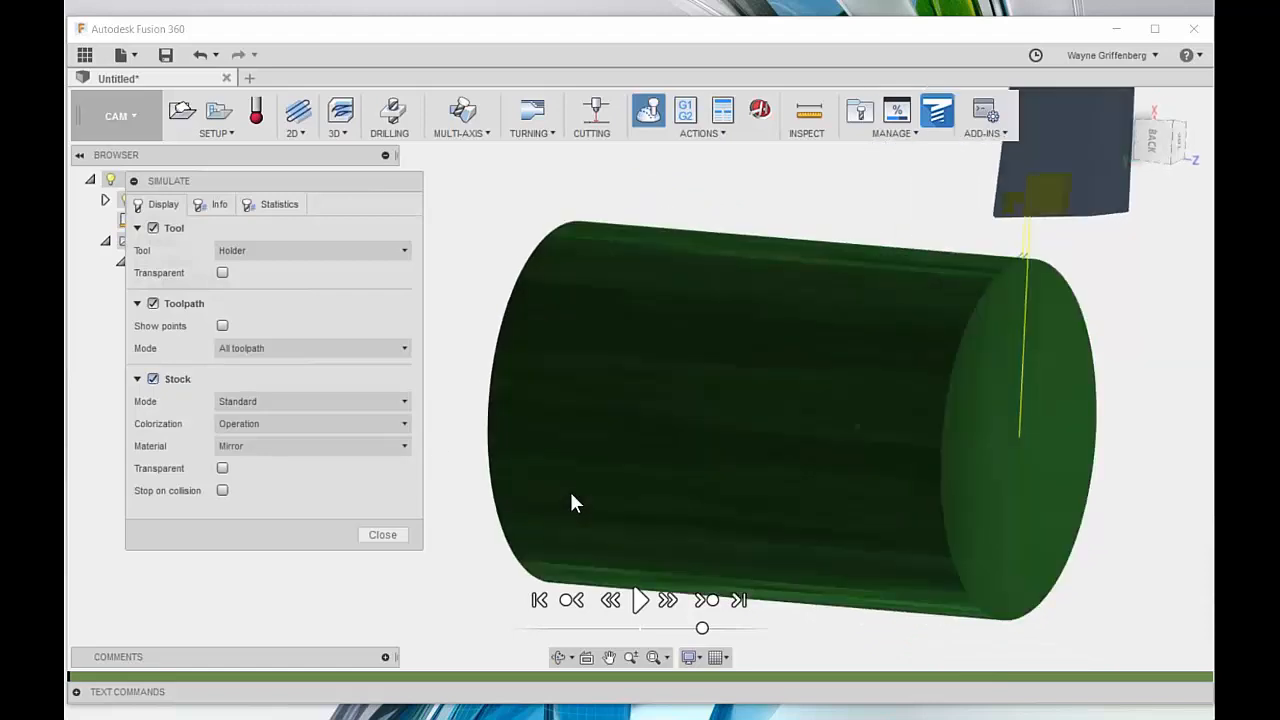
left_click(640, 600)
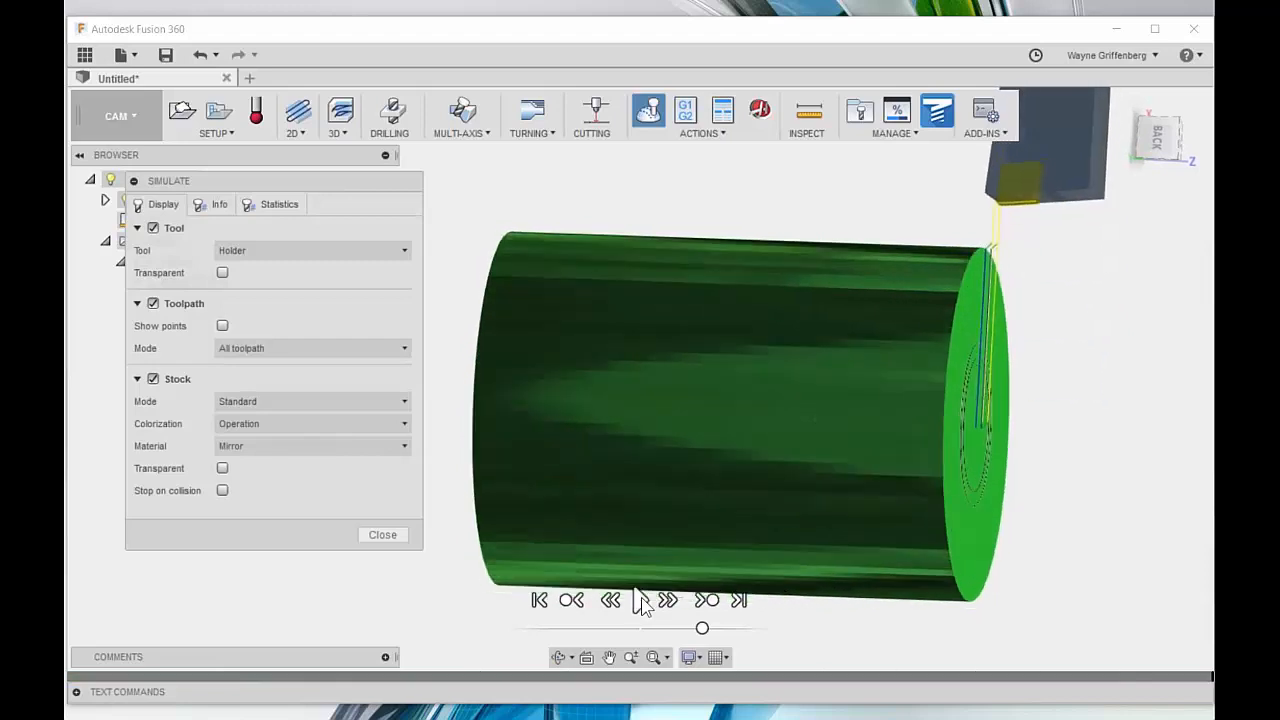
middle_click_drag(826, 343, 1029, 351, "shift")
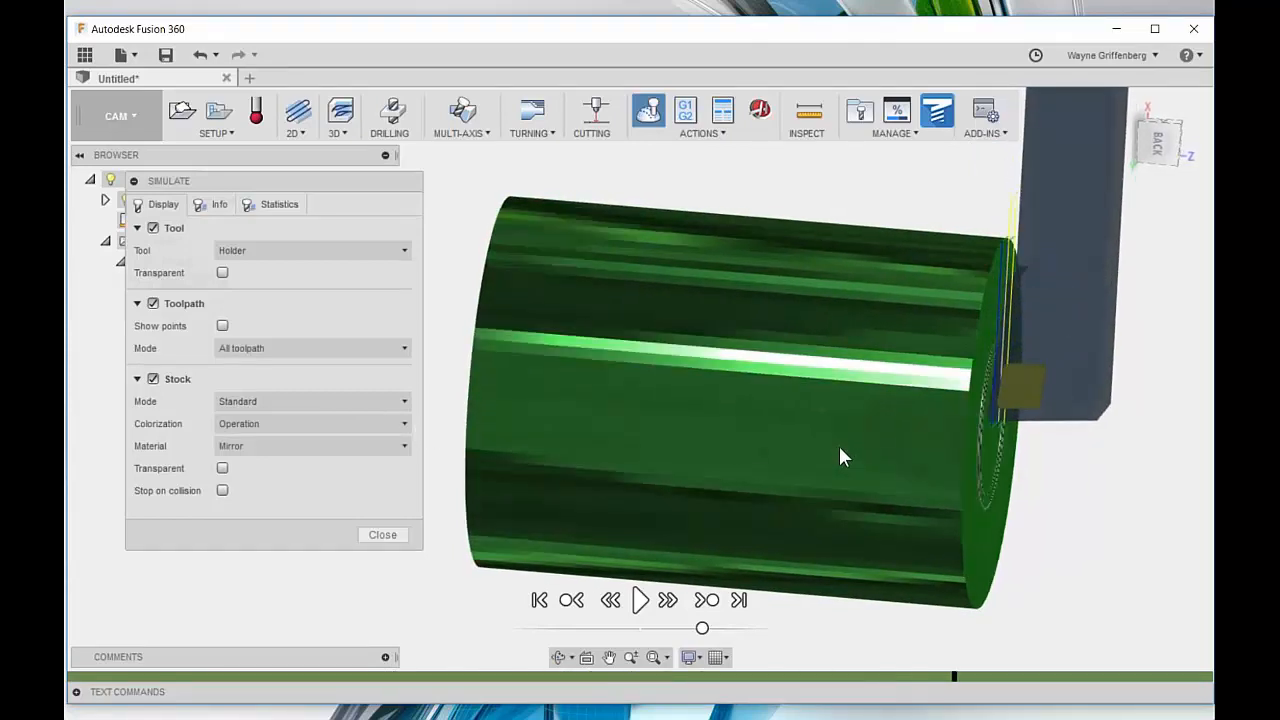
mouse_move(925, 451)
left_mouse_down()
mouse_move(1098, 460)
mouse_move(271, 492)
left_mouse_up()
left_click(383, 534)
Step: Edit the Face operation and set the stepover of its passes to .025 in
left_click(202, 284)
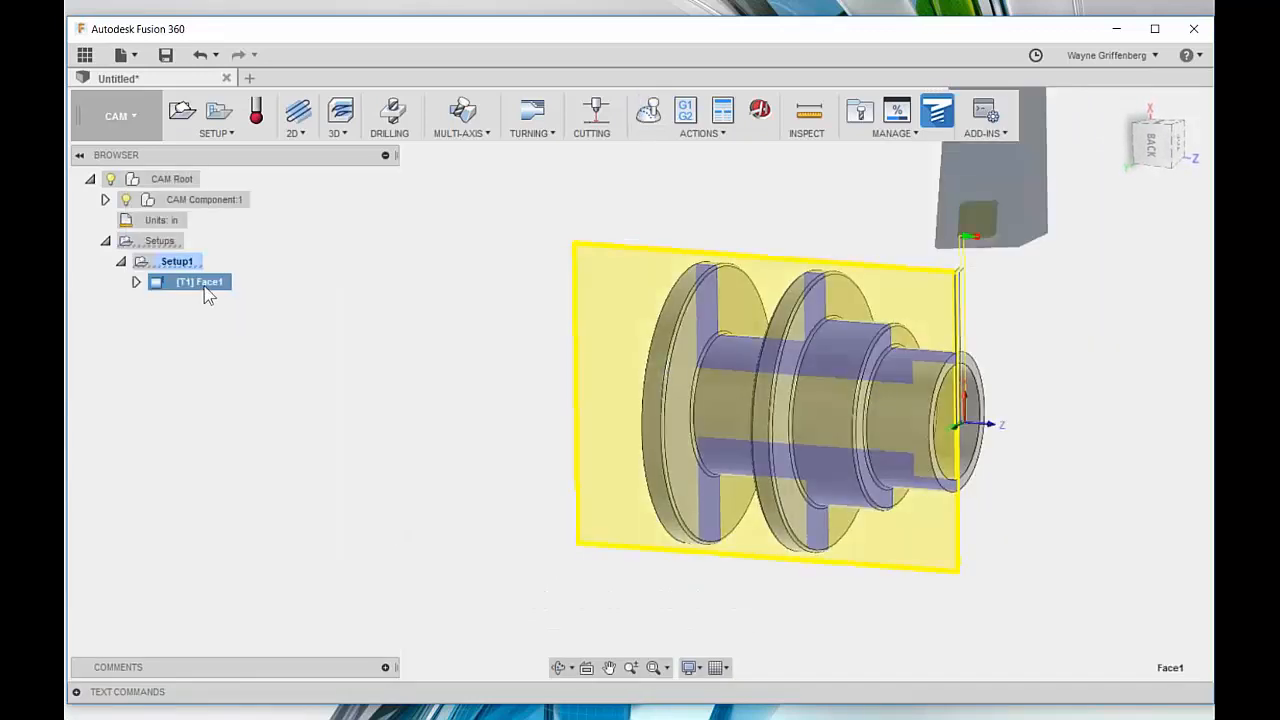
right_click(203, 286)
left_click(248, 295)
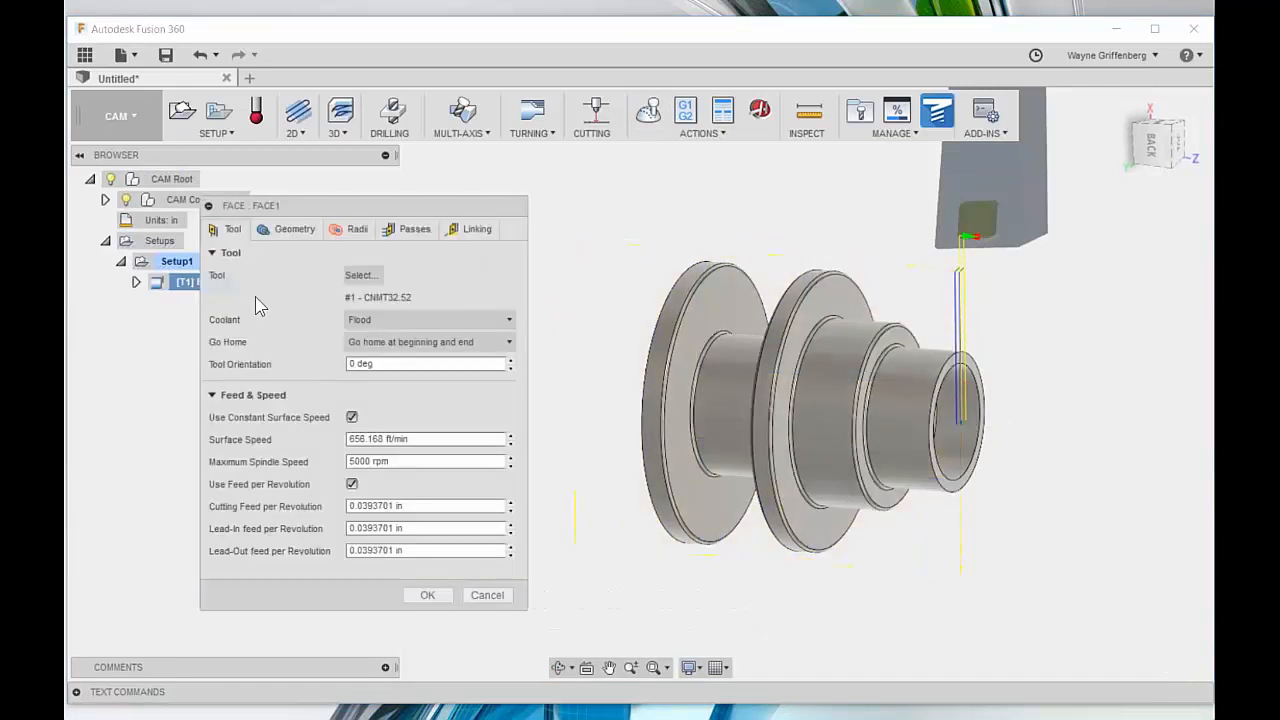
left_click(412, 230)
left_click_drag(368, 364, 281, 366)
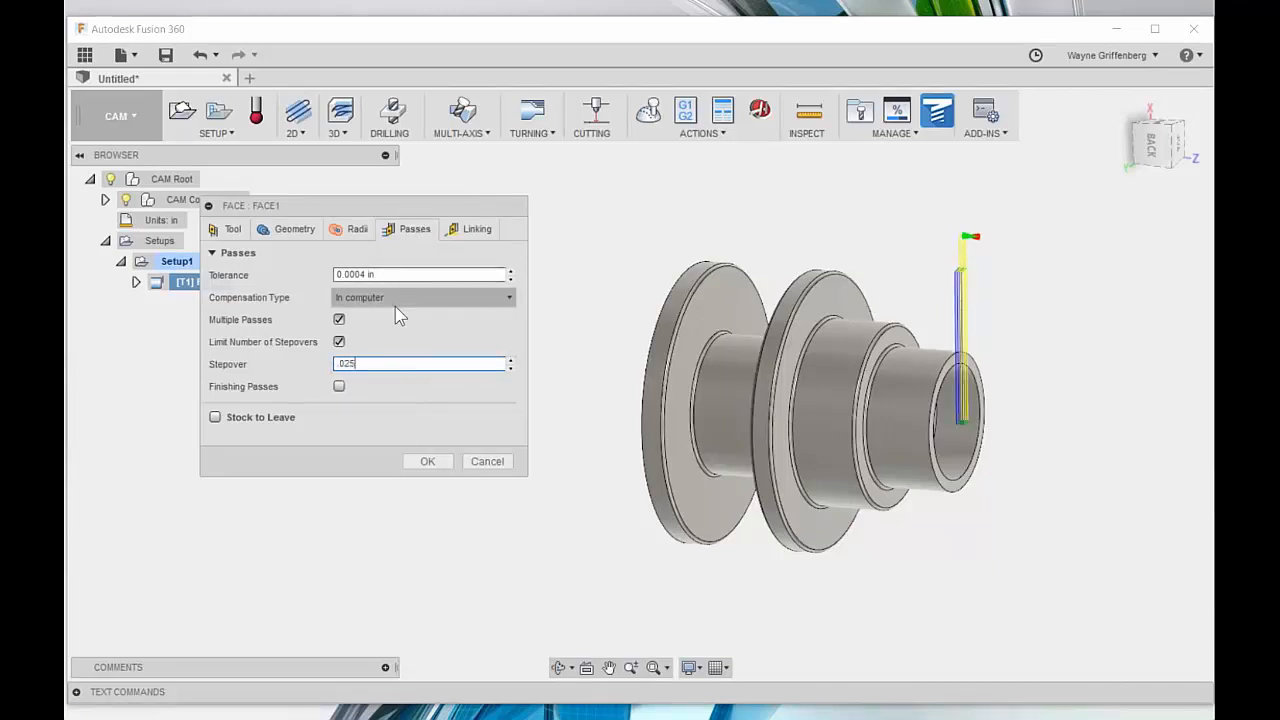
scroll(1047, 382, "up", 8)
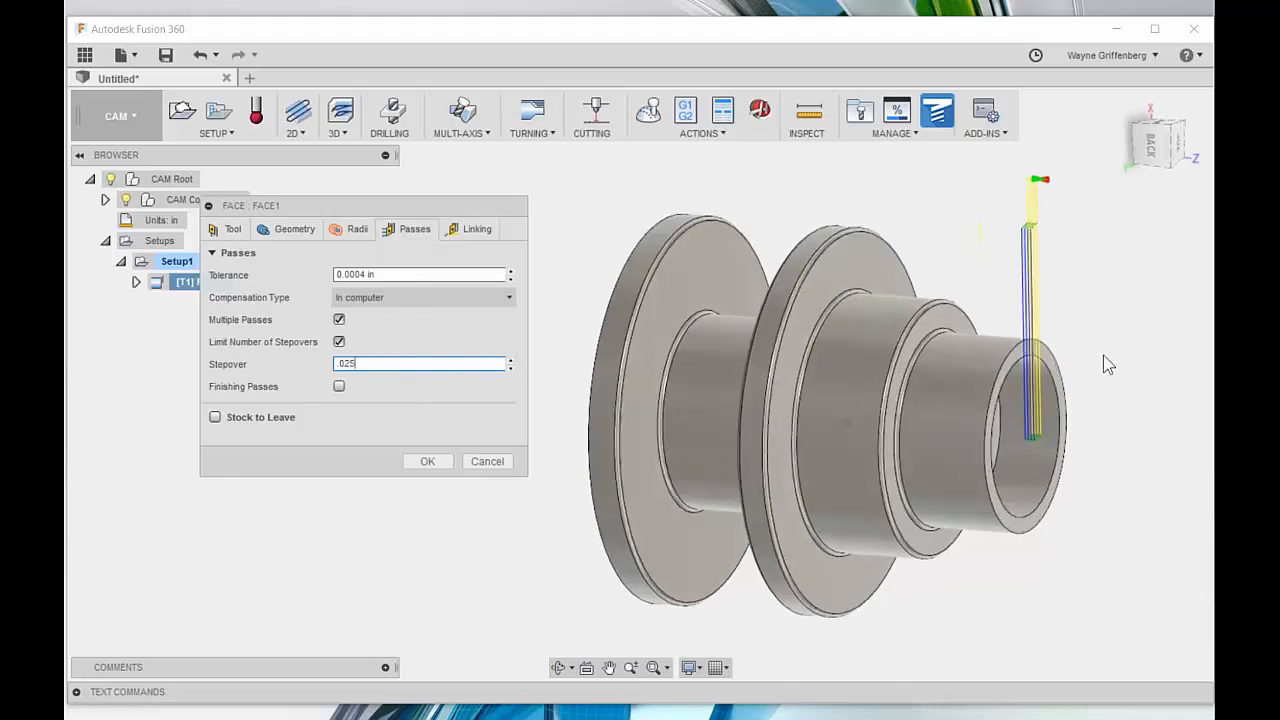
middle_click_drag(1133, 379, 1128, 380, "shift")
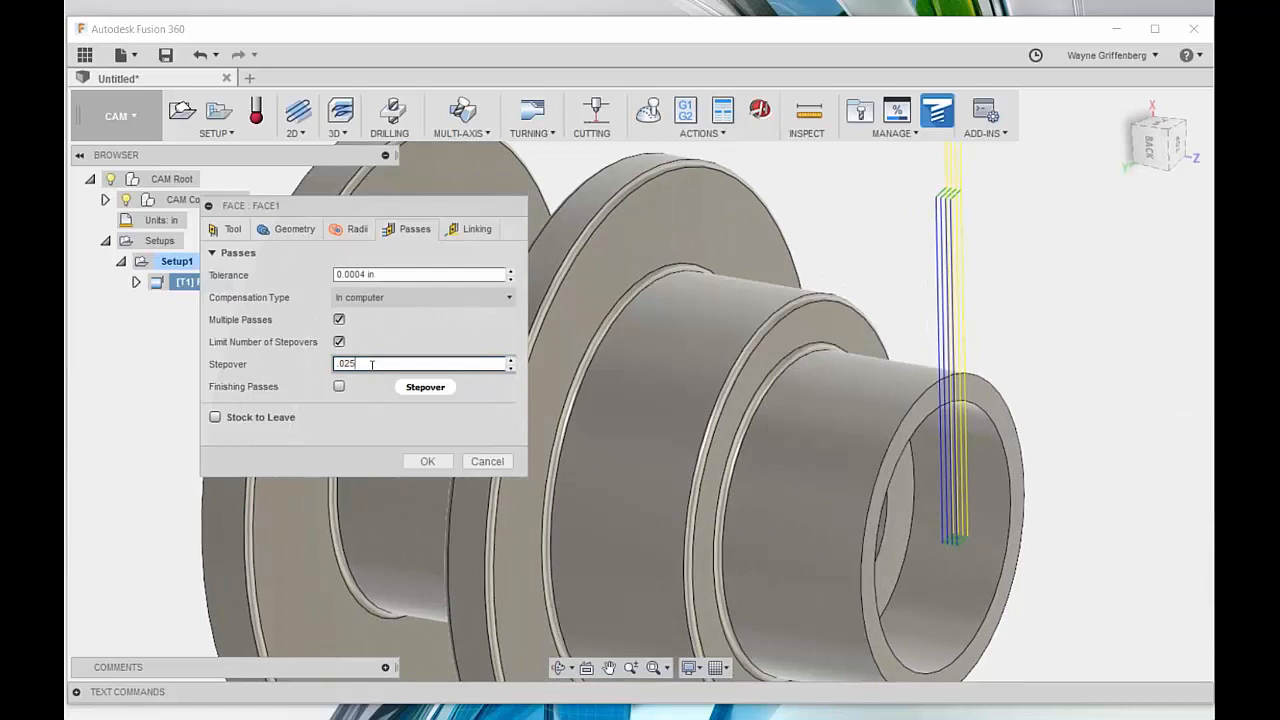
Step: Try Face stepovers of .01 in and .050 in, restore .025 in, and accept the operation's settings
left_click_drag(371, 364, 285, 356)
type(".01")
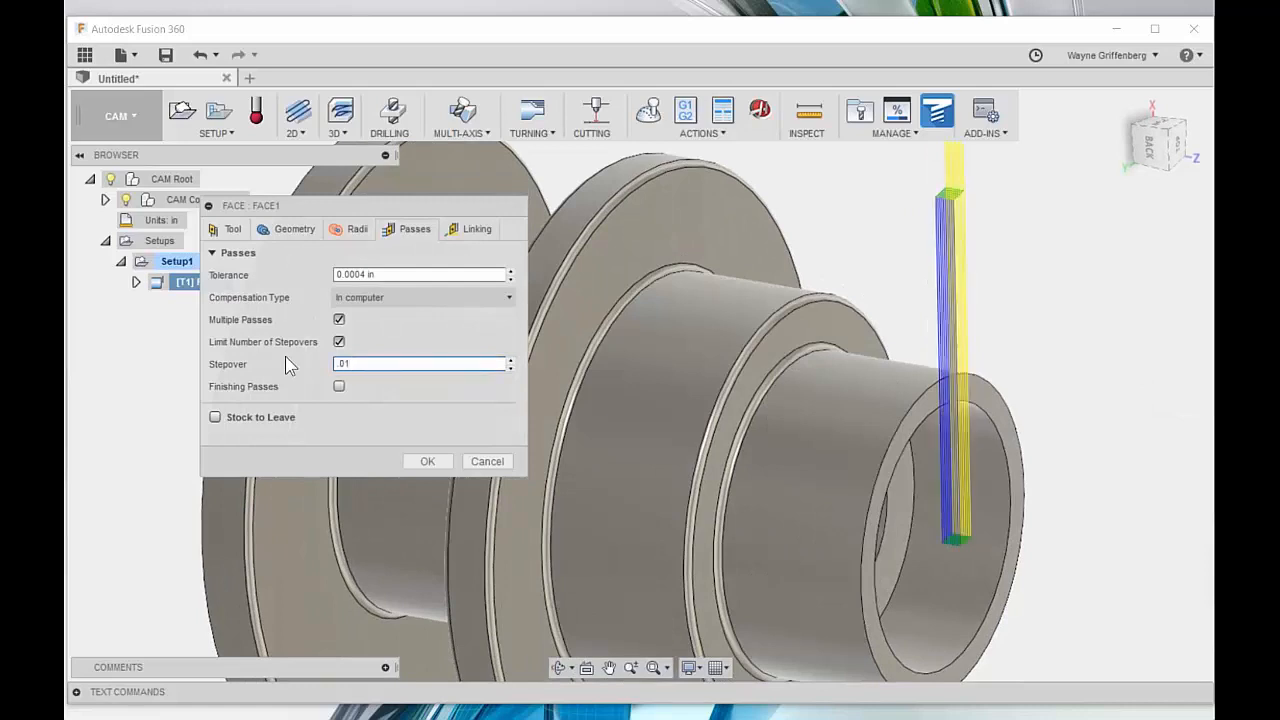
left_click_drag(360, 365, 311, 366)
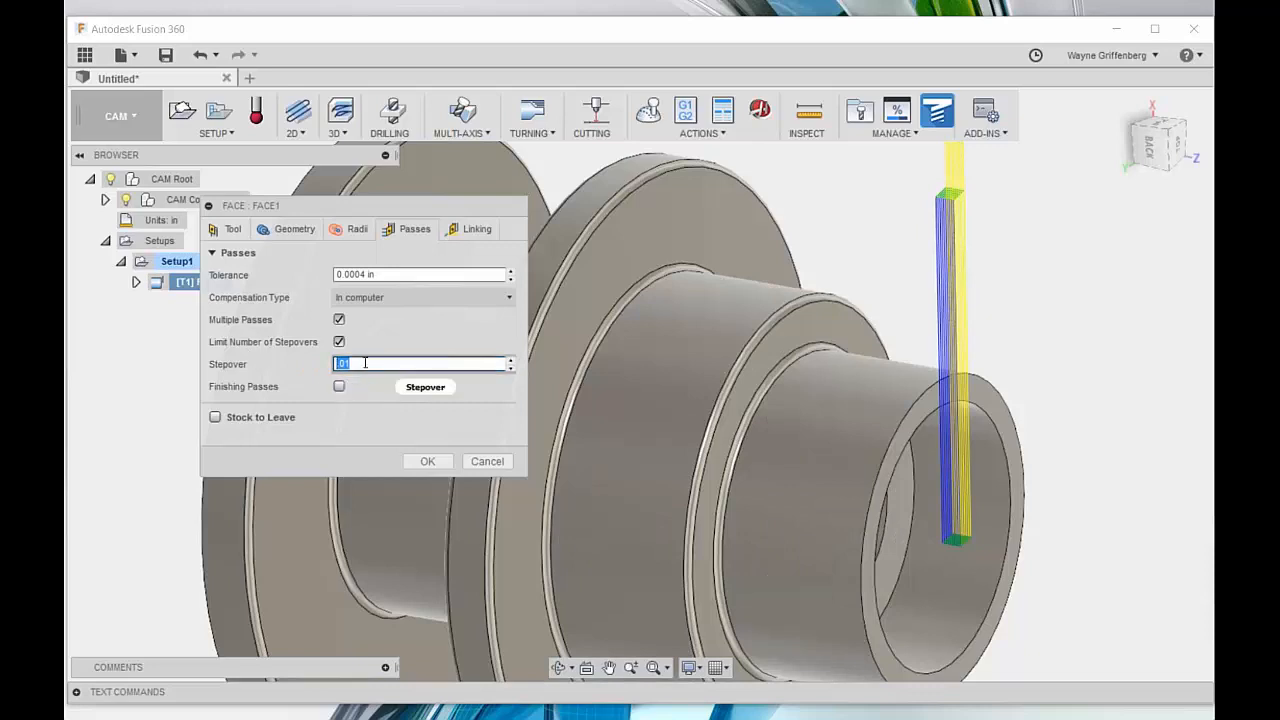
left_click_drag(381, 364, 259, 368)
type(".050")
left_click_drag(385, 364, 215, 342)
type(".025")
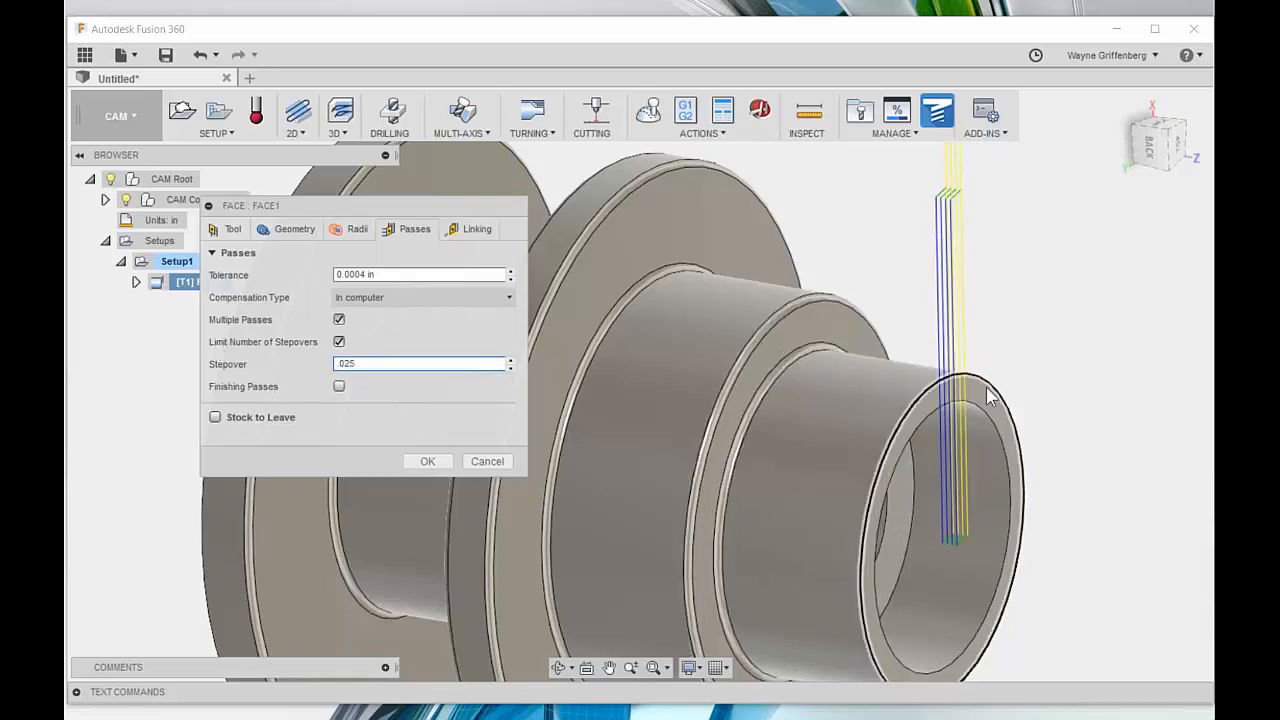
left_click(427, 461)
Step: Start a Turning Profile operation in Setup1 and assign the CNMT32.52-DCLN-R tool to it
scroll(1089, 381, "down", 2)
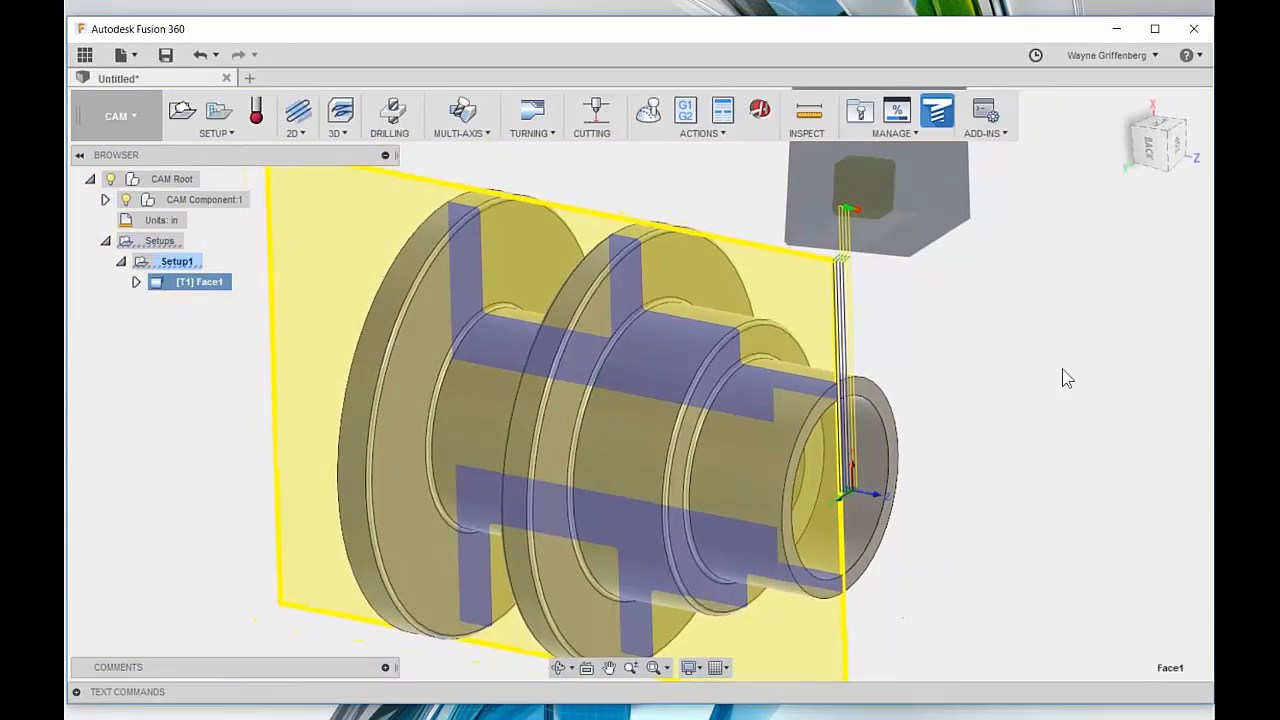
scroll(1067, 378, "down", 1)
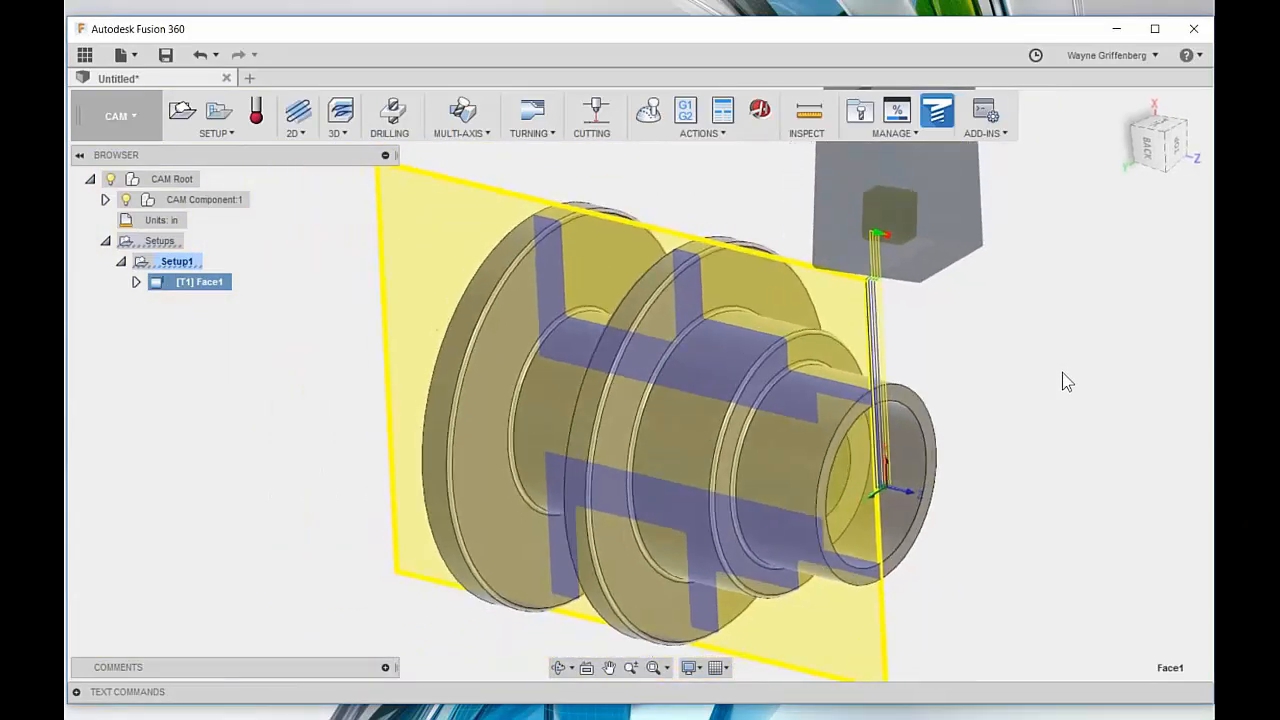
scroll(1067, 426, "down", 1)
left_click(1064, 426)
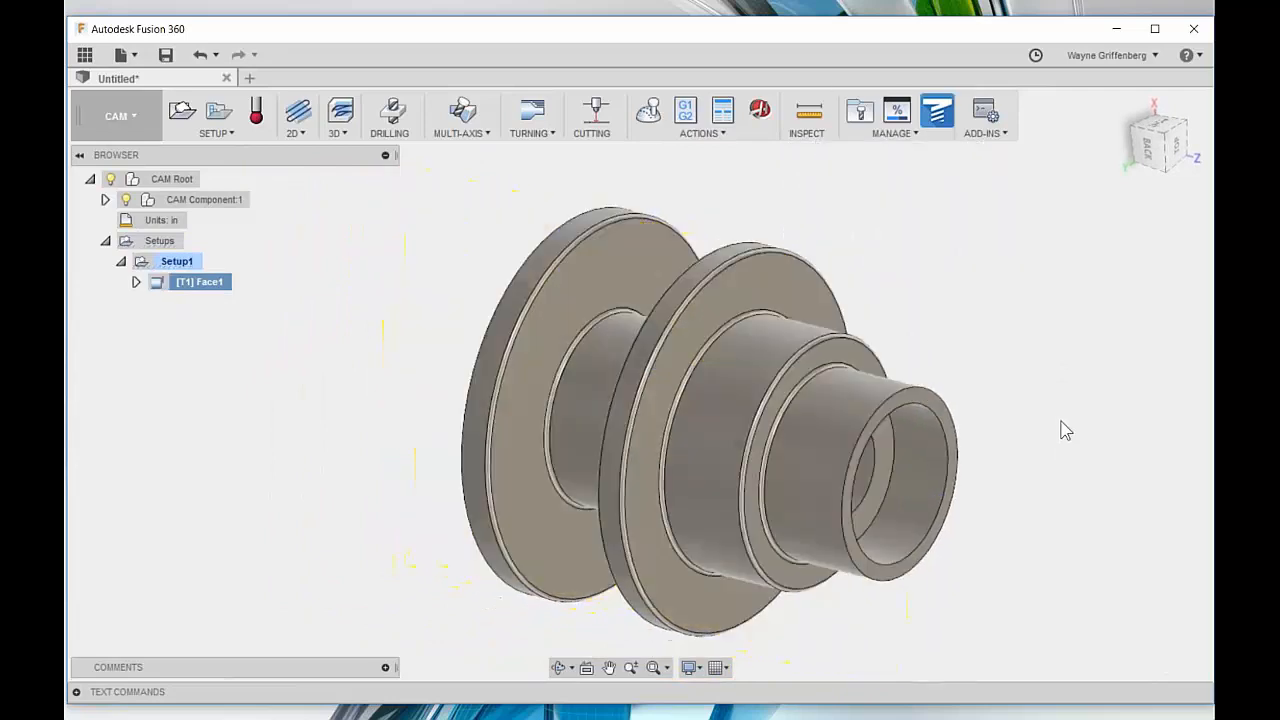
middle_click_drag(819, 300, 787, 293, "shift")
middle_click_drag(537, 260, 1052, 320, "shift")
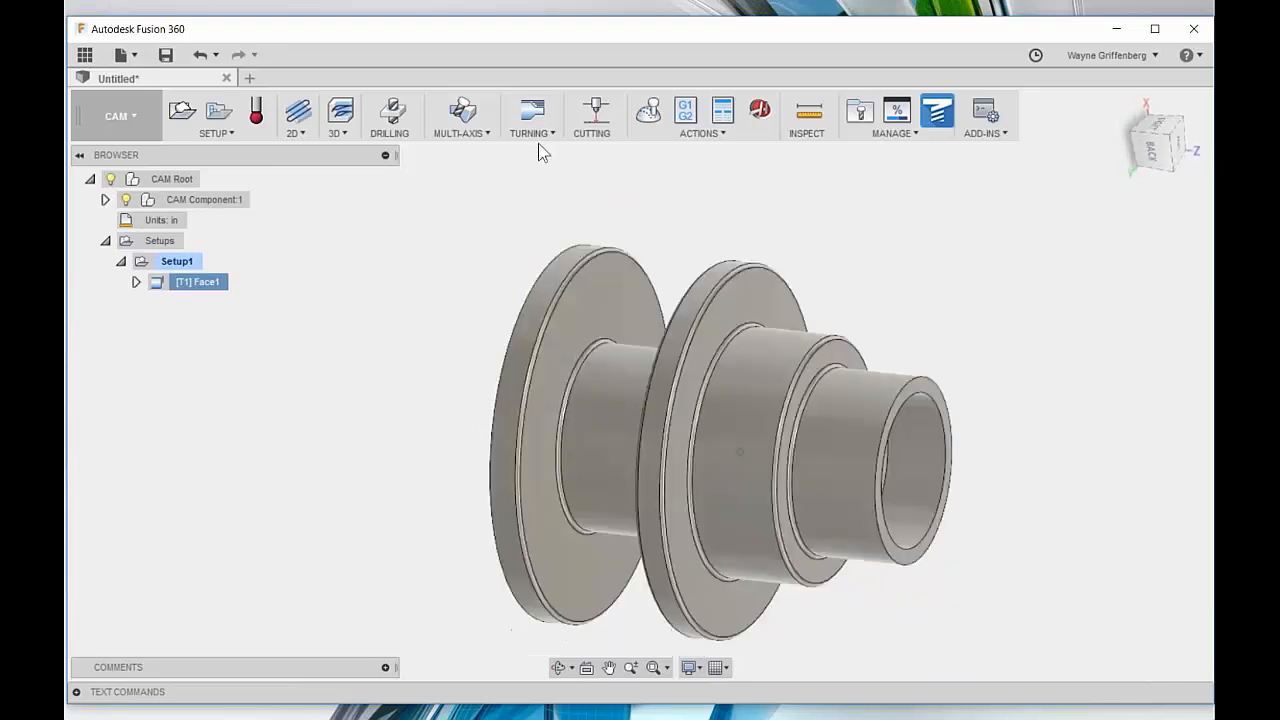
left_click(529, 133)
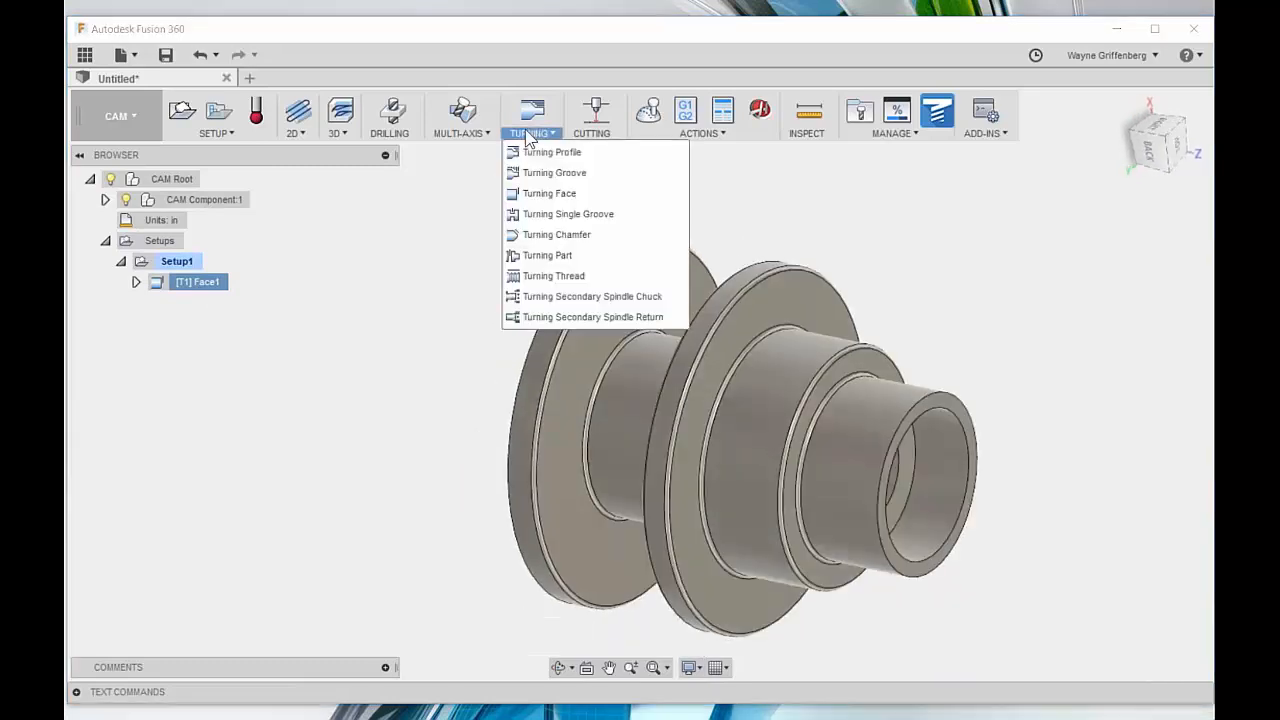
left_click(595, 153)
left_click_drag(437, 208, 431, 123)
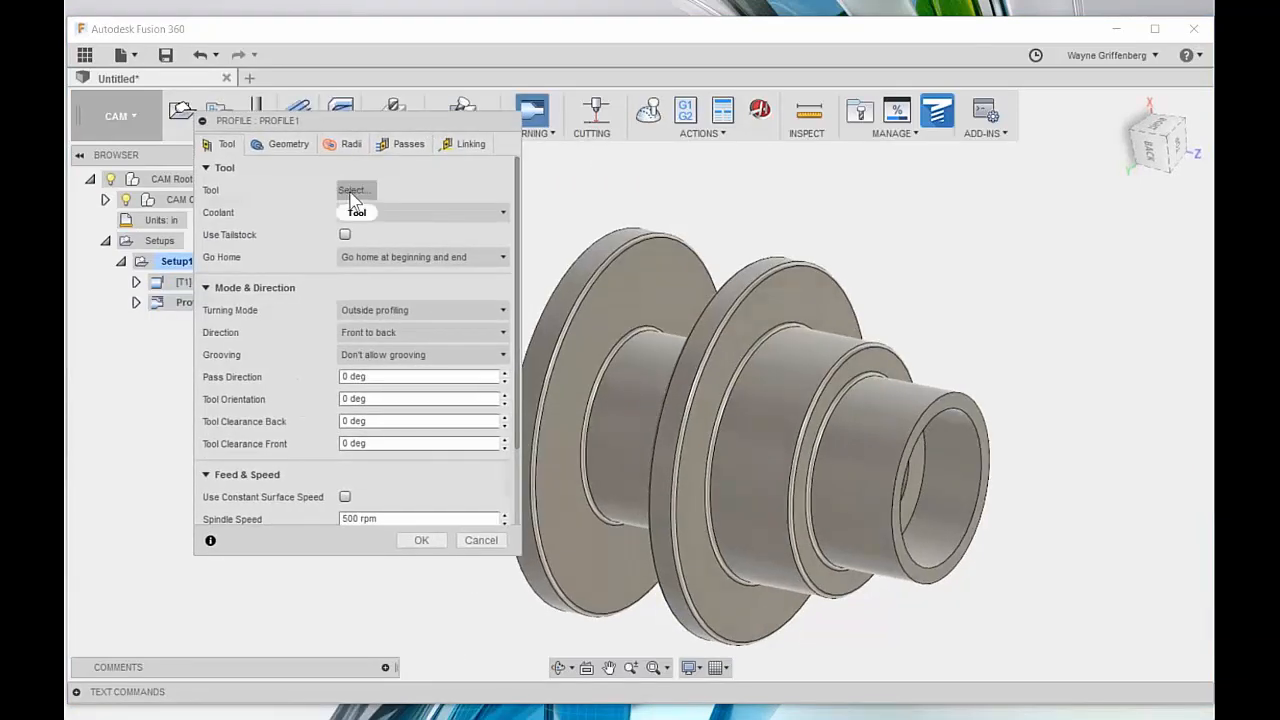
left_click(353, 190)
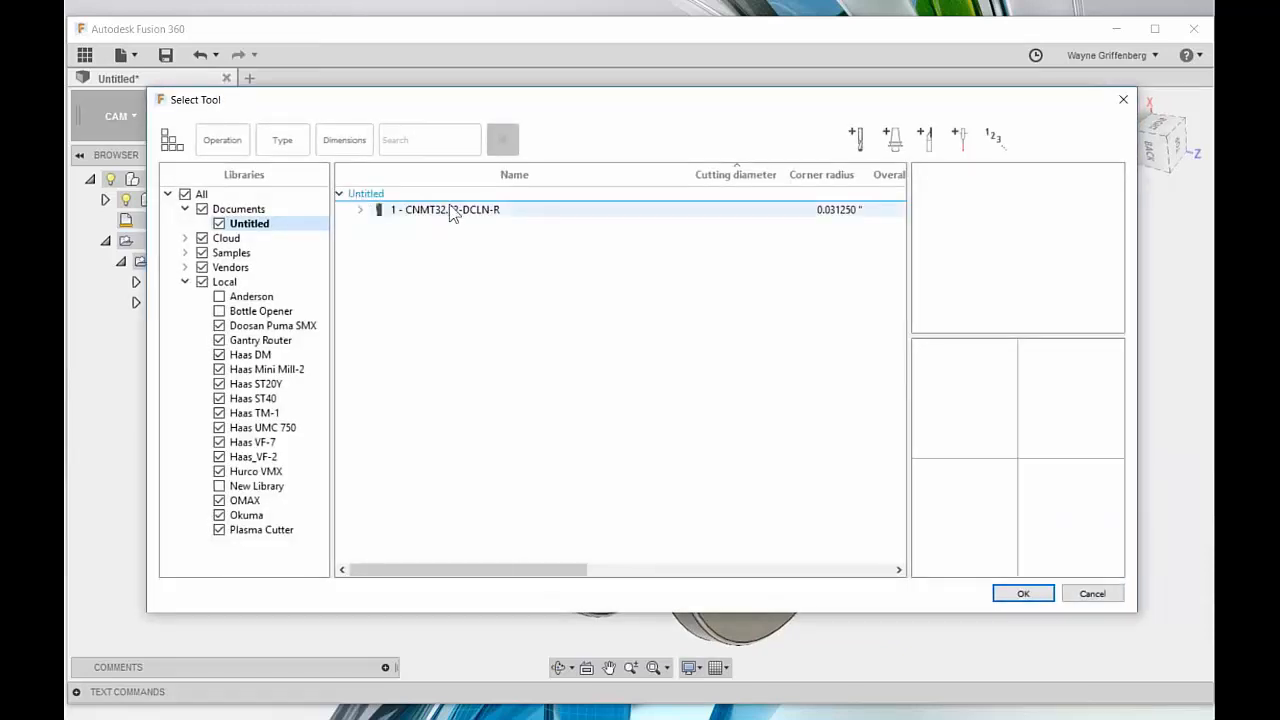
left_click(452, 212)
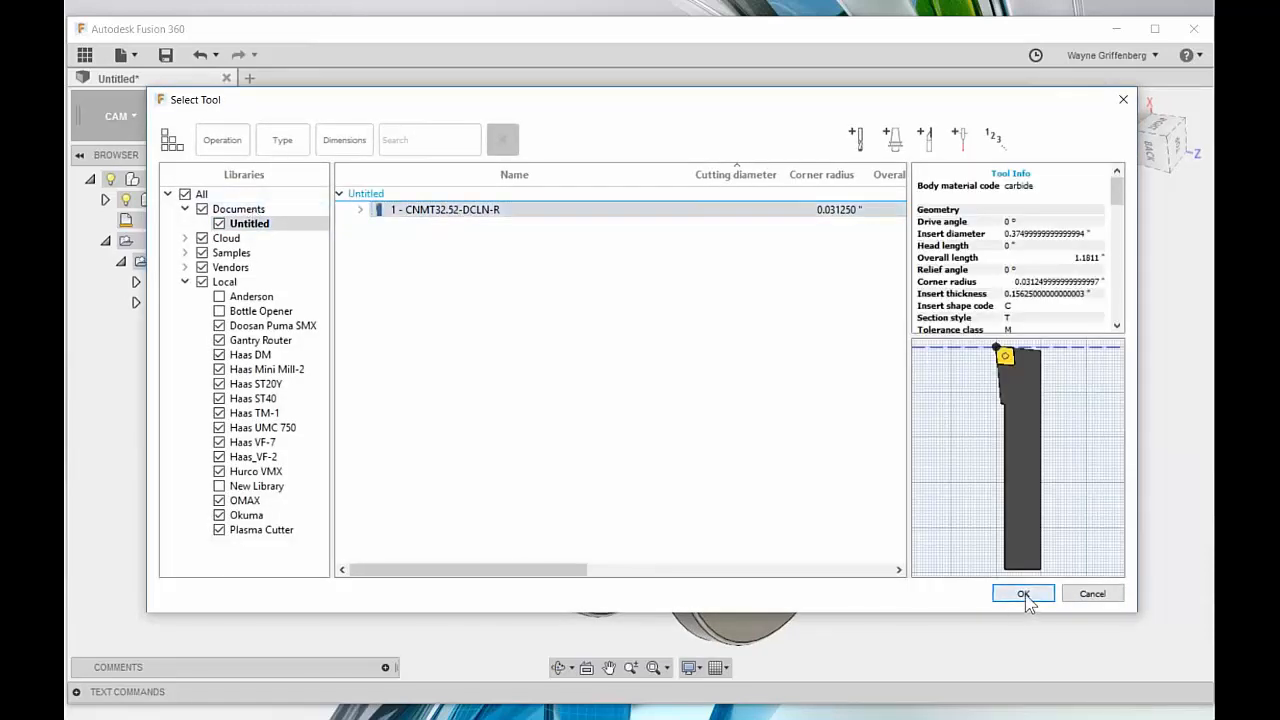
left_click(1023, 594)
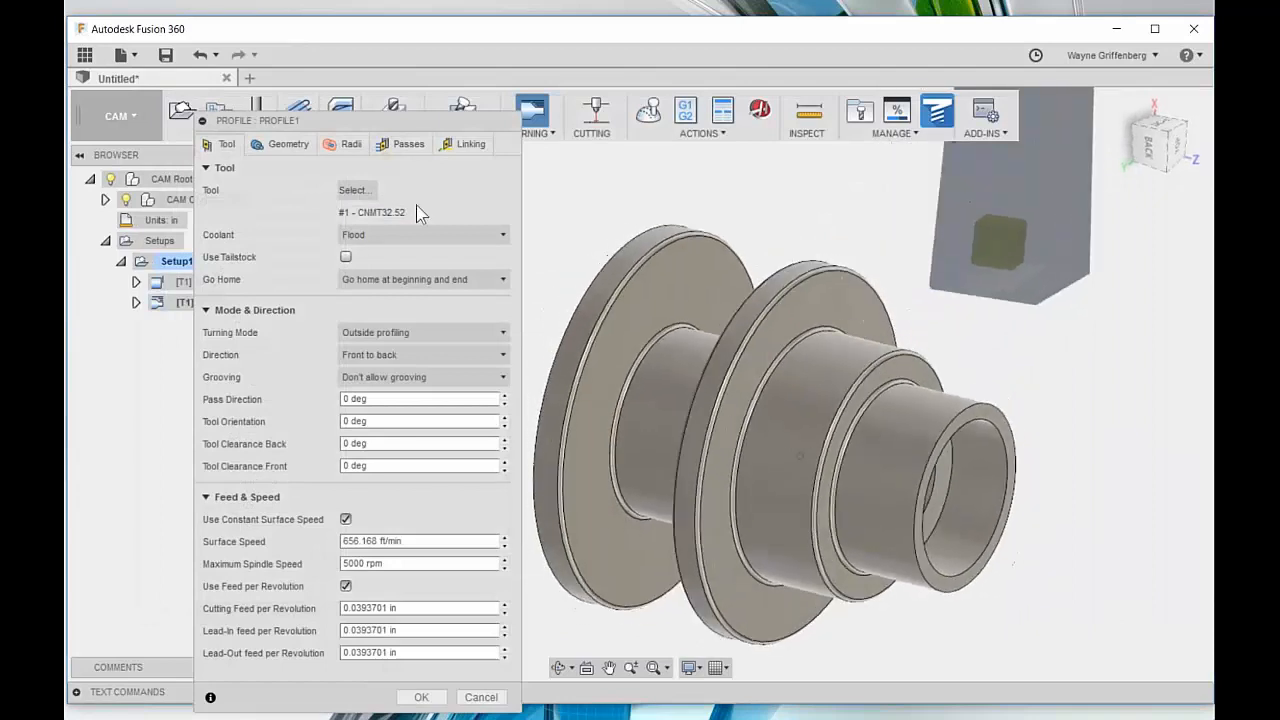
Step: Limit the Profile operation's back boundary to the front face of the middle flange, and generate the toolpath
left_click_drag(394, 114, 379, 136)
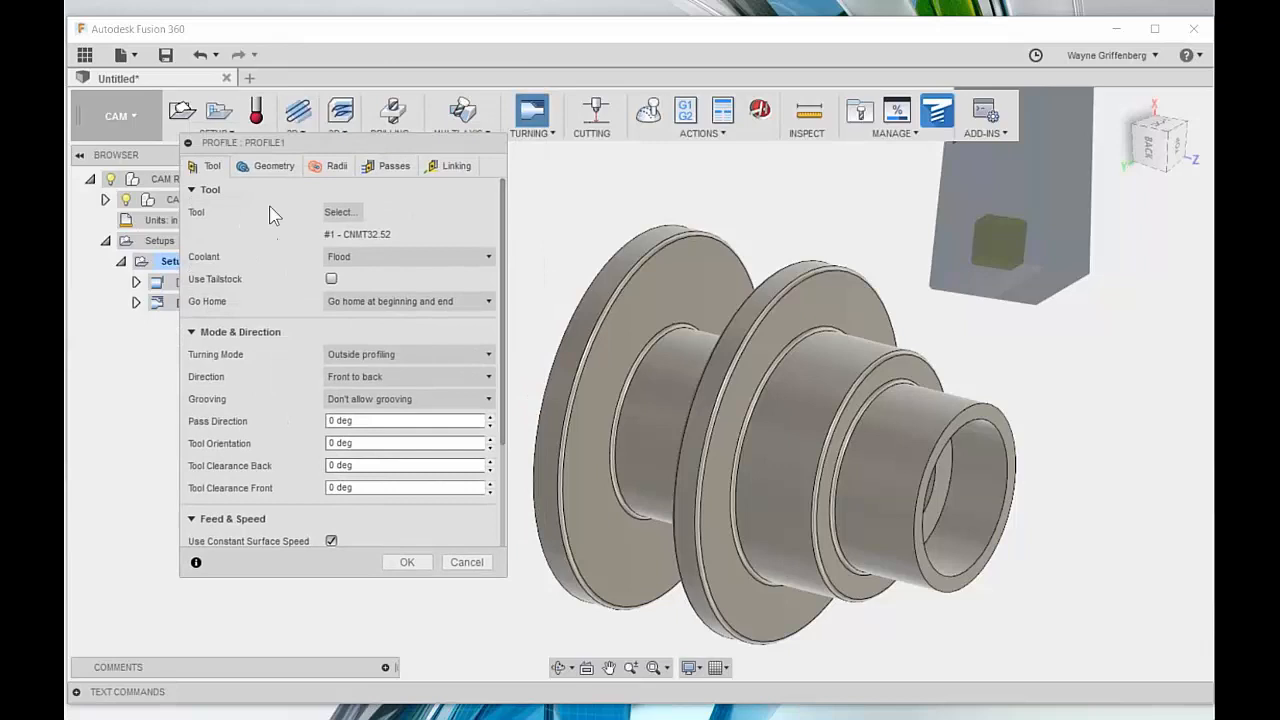
left_click(272, 166)
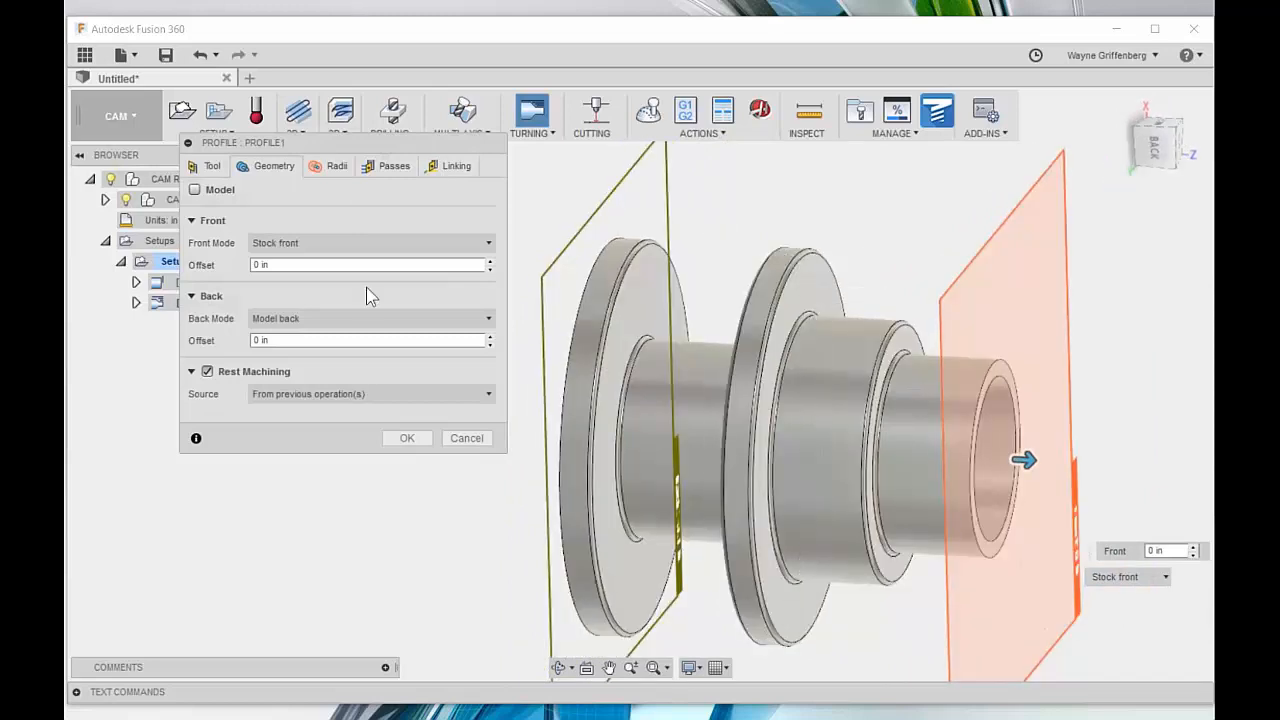
left_click(313, 320)
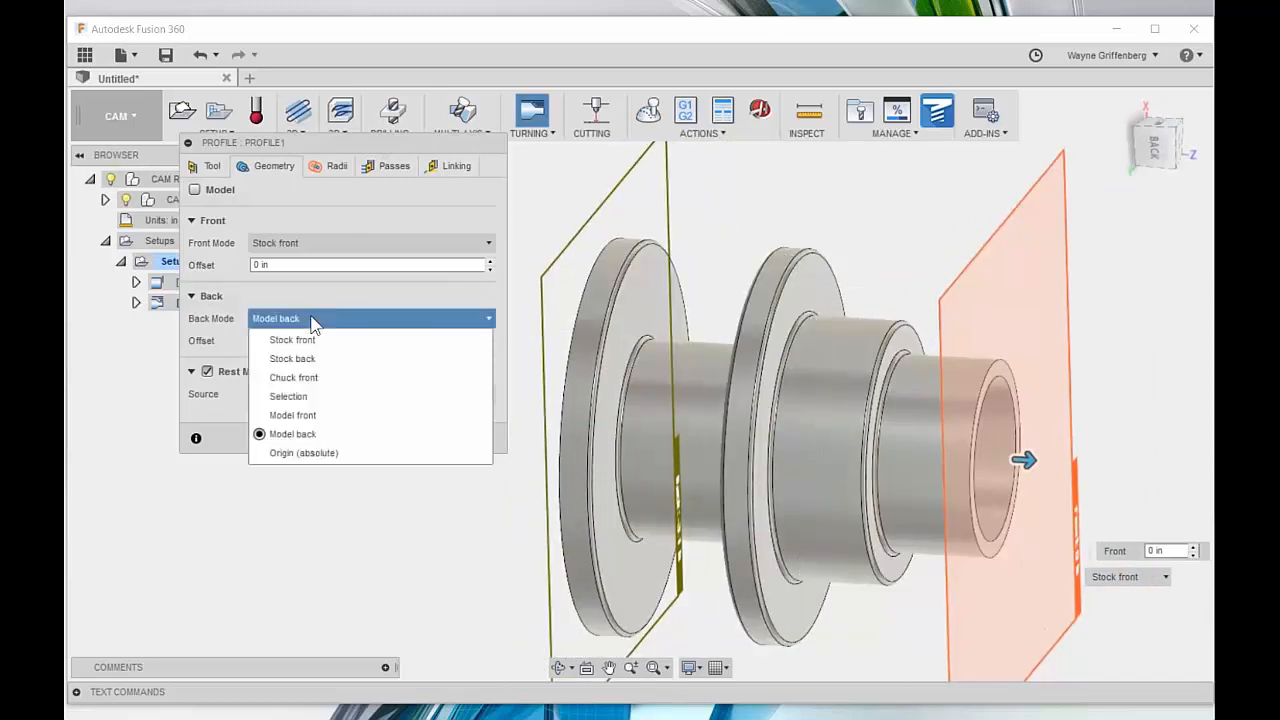
left_click(287, 396)
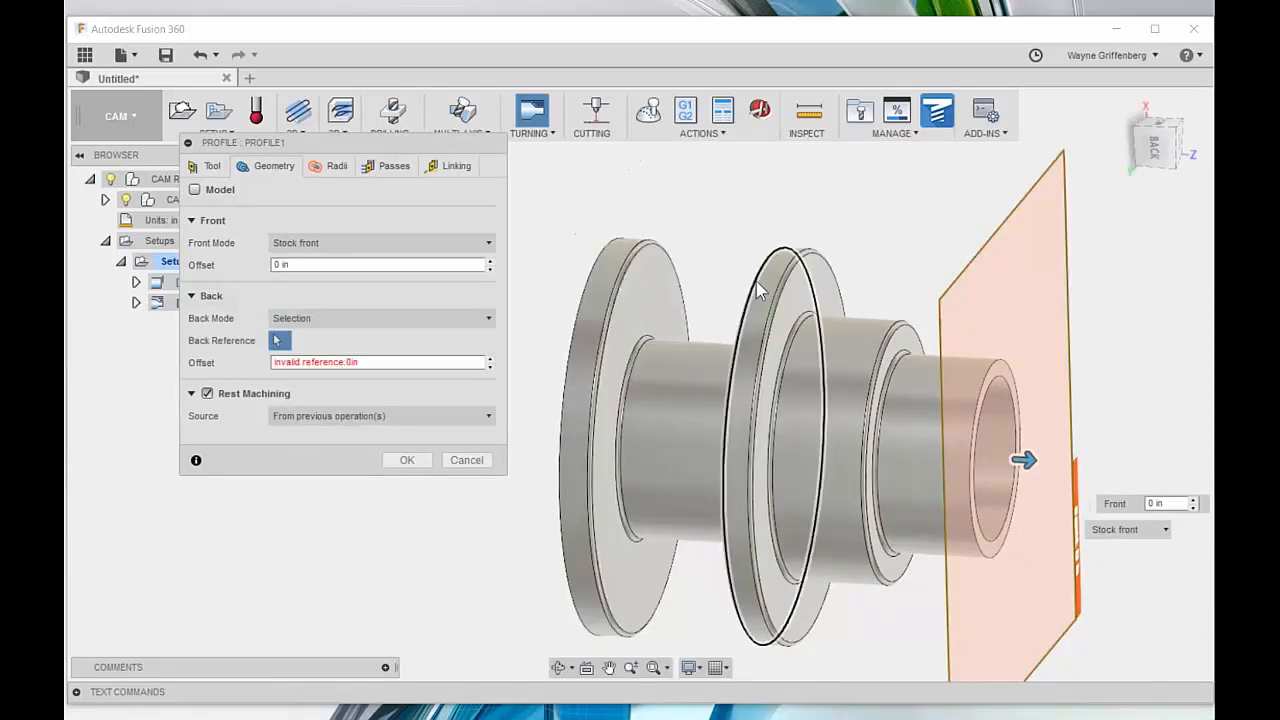
left_click(808, 290)
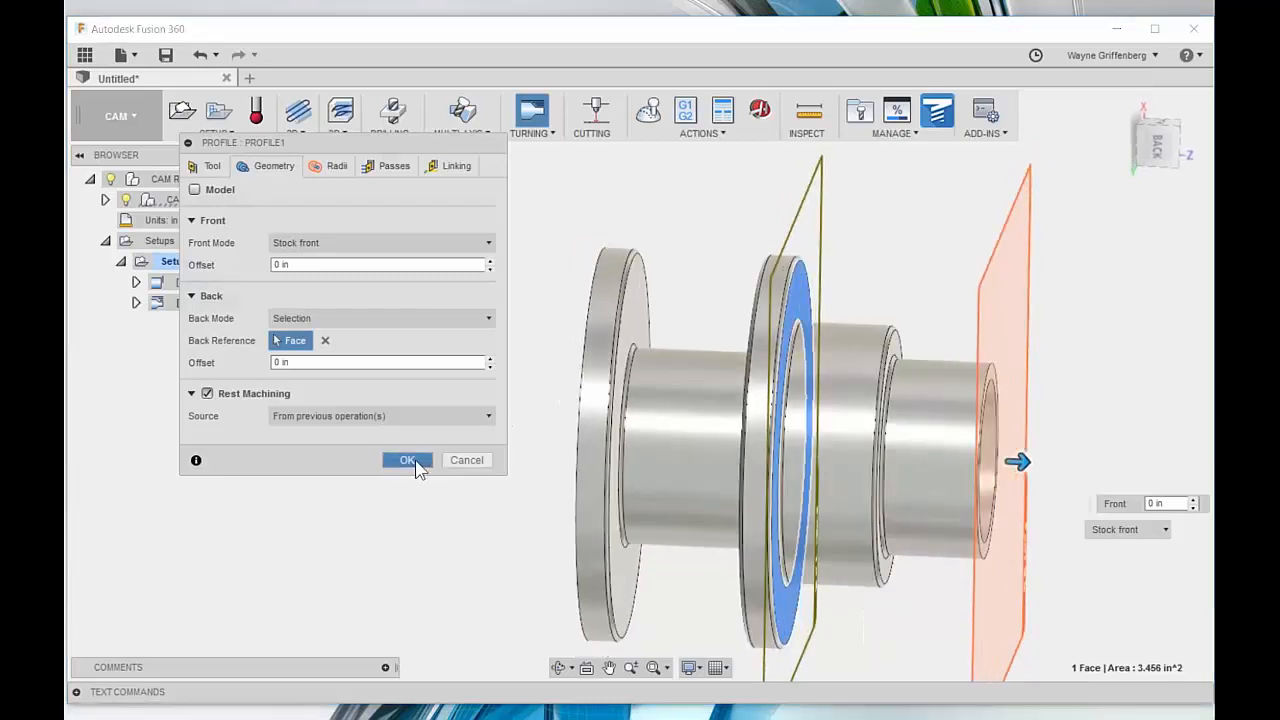
left_click(418, 460)
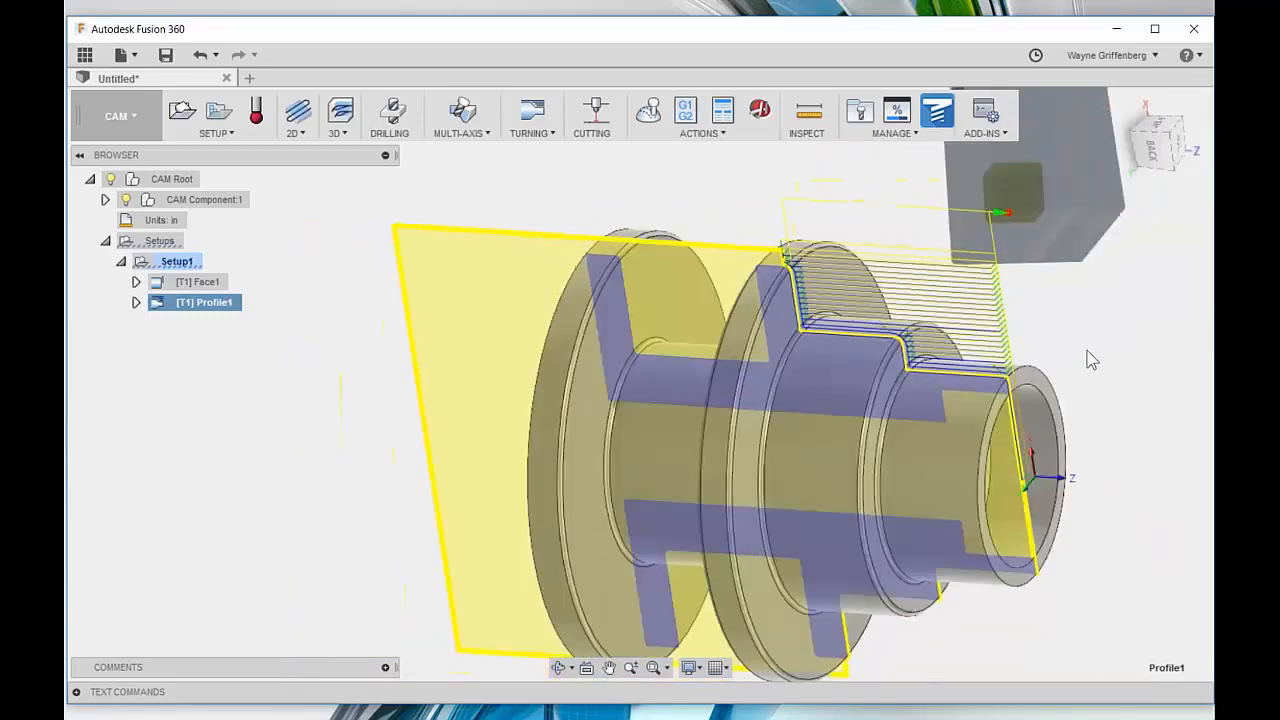
Step: Edit the Profile operation, change its back boundary to Model back with an offset of -.25 in, and regenerate the toolpath
mouse_move(1057, 355)
middle_mouse_down("shift")
mouse_move(1050, 401)
mouse_move(1136, 400)
middle_mouse_up("shift")
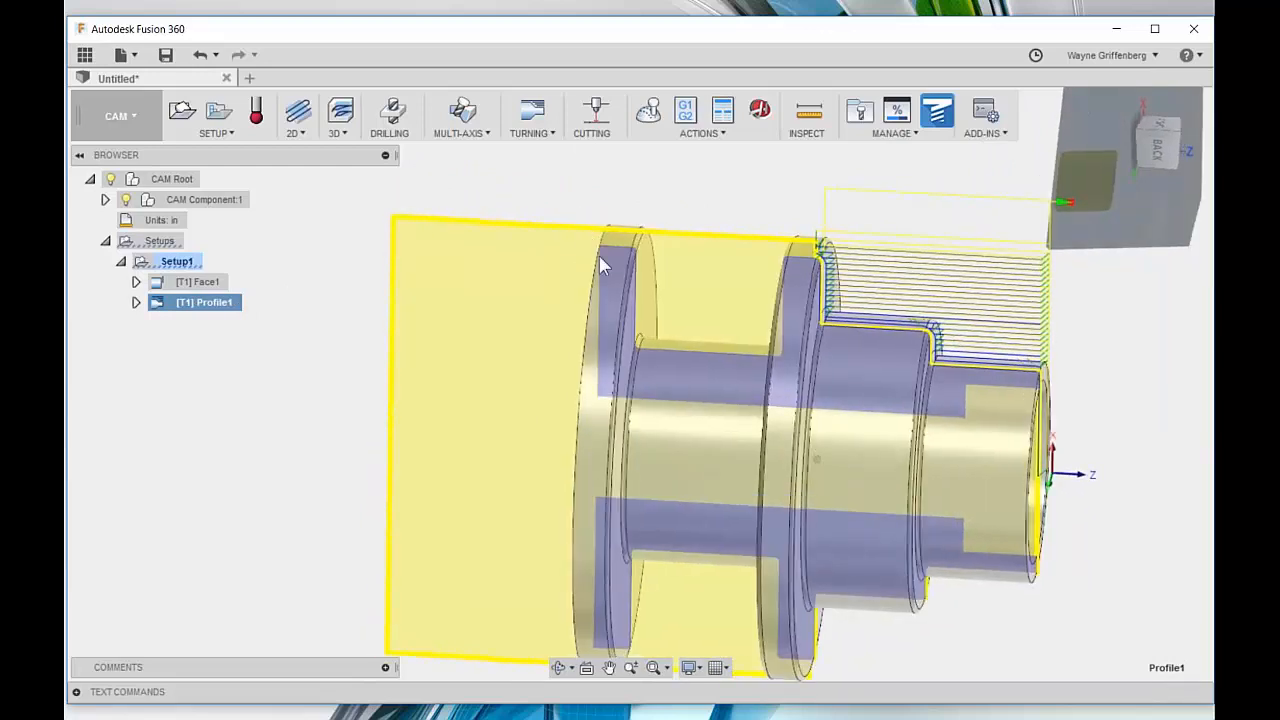
right_click(190, 302)
left_click(235, 314)
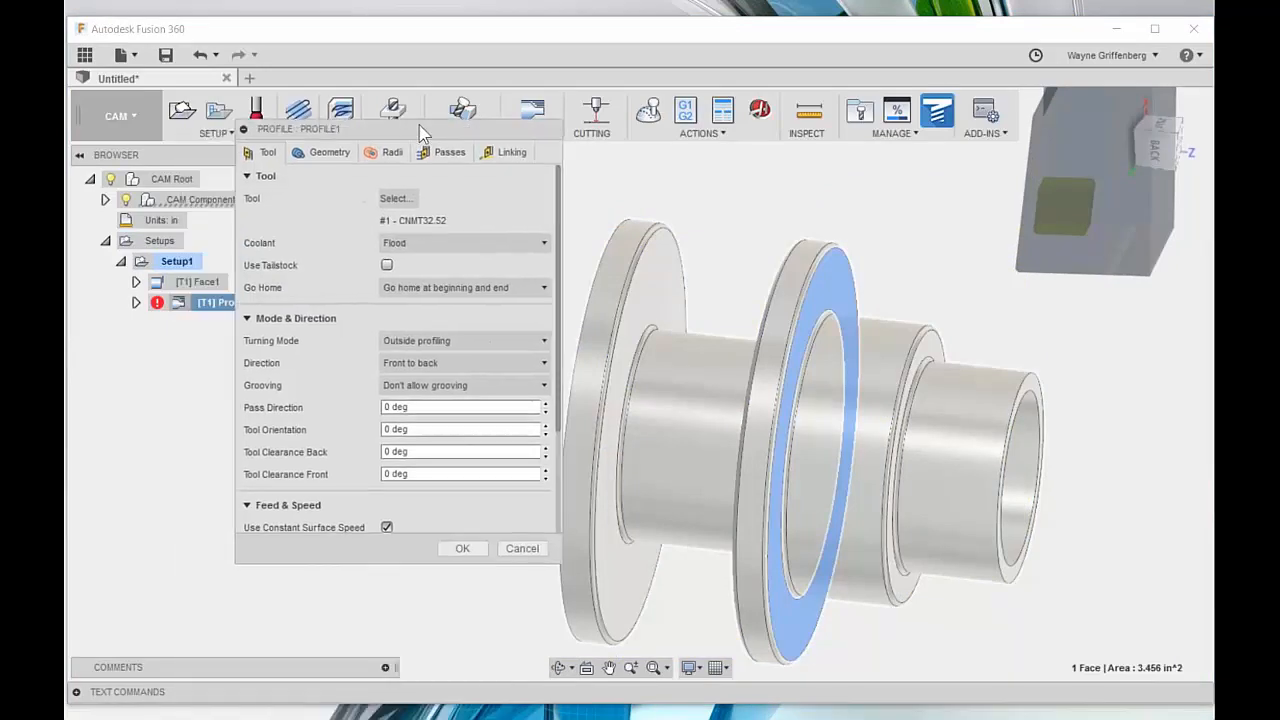
left_click(464, 140)
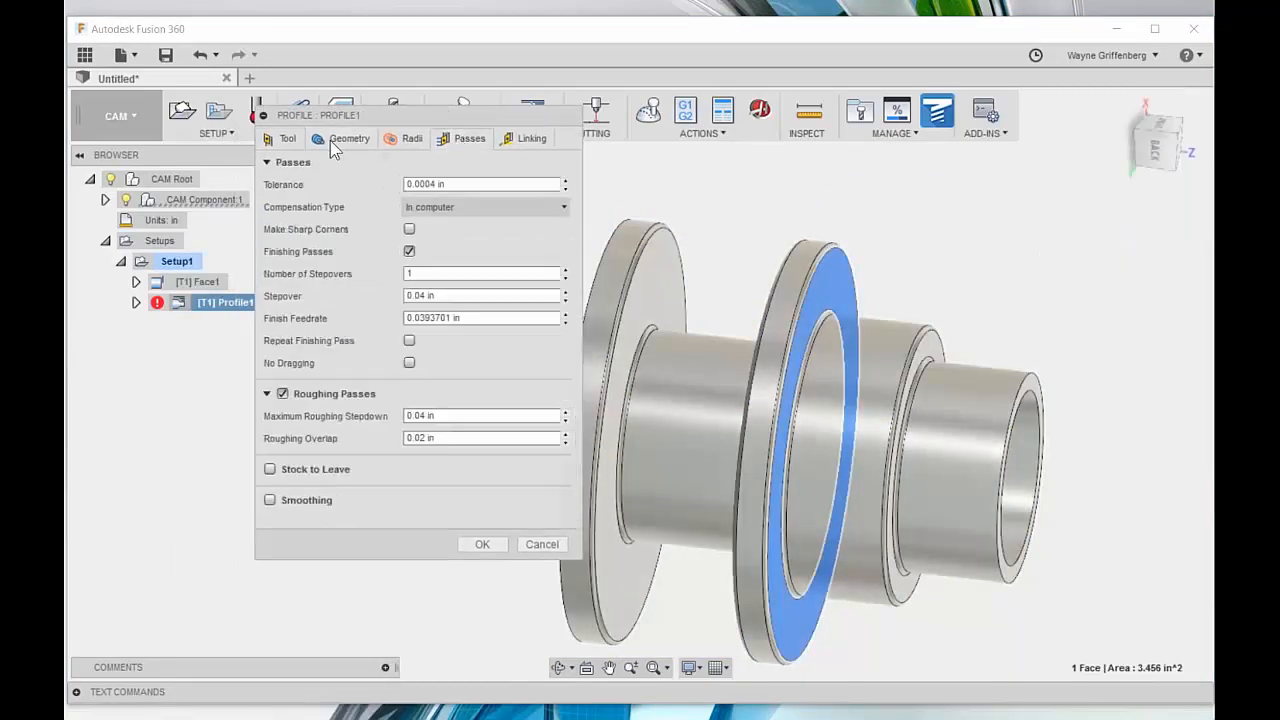
left_click(340, 140)
left_click(383, 296)
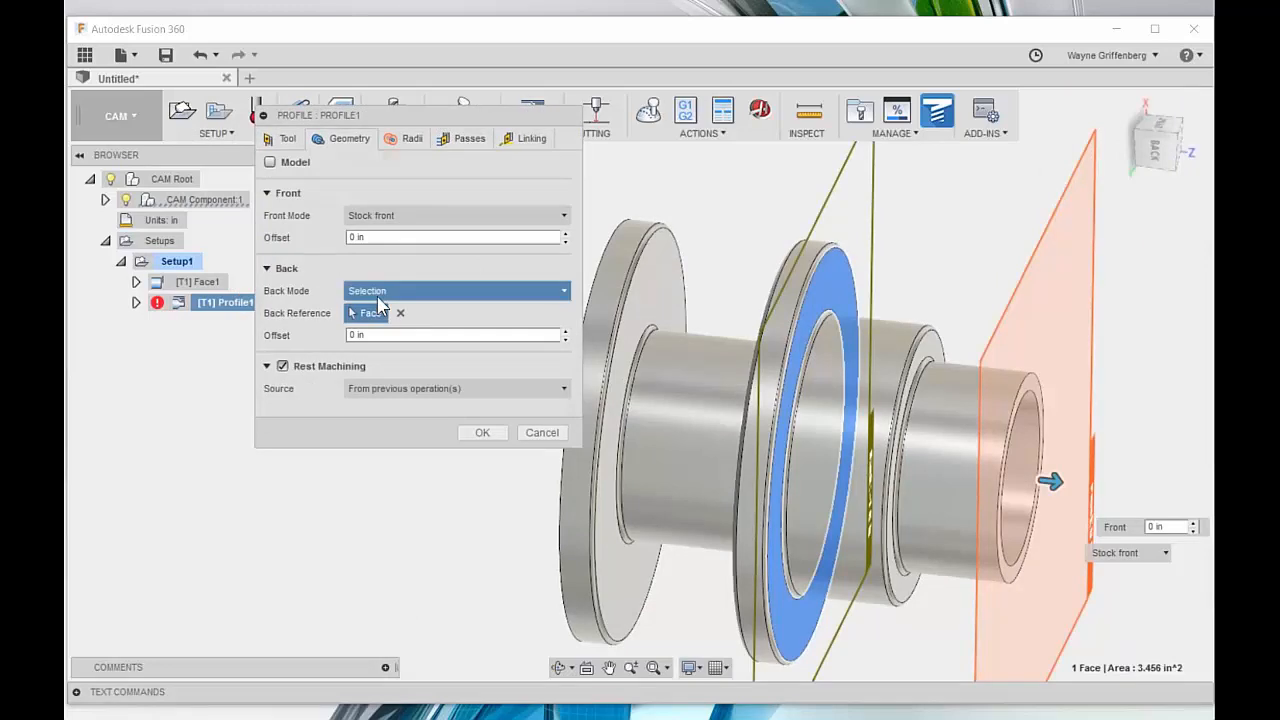
left_click(387, 406)
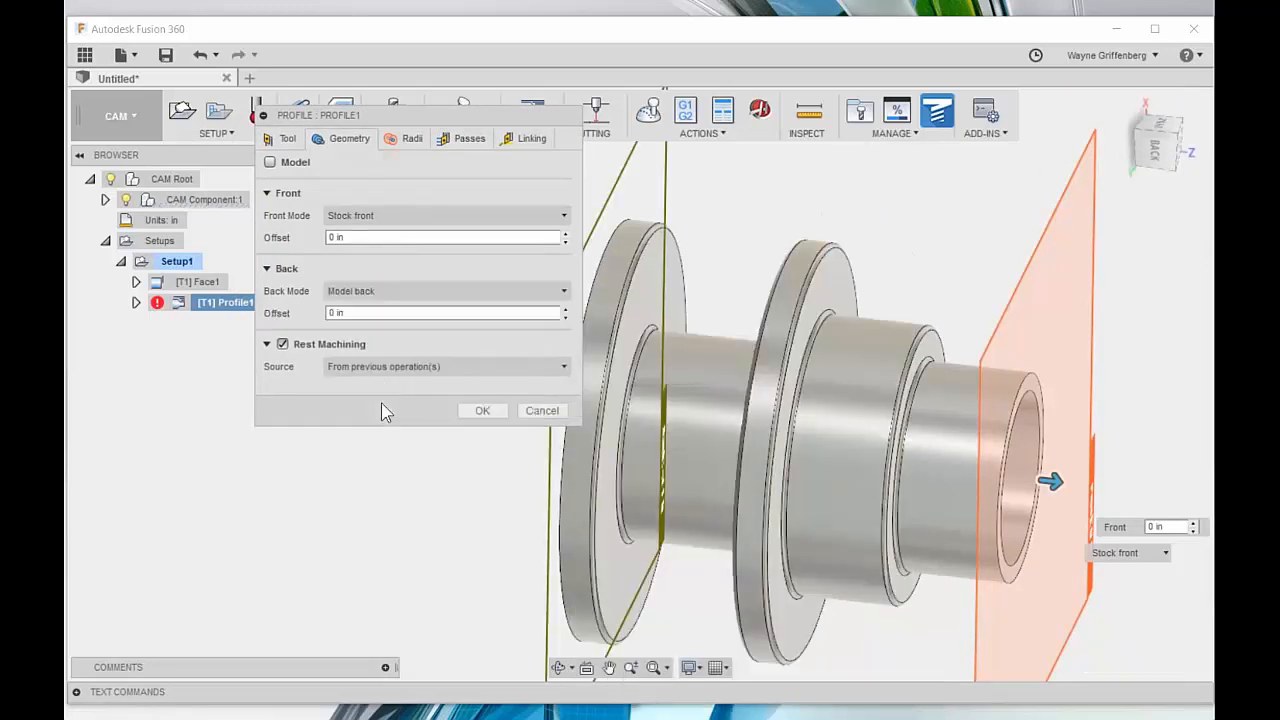
left_click(357, 316)
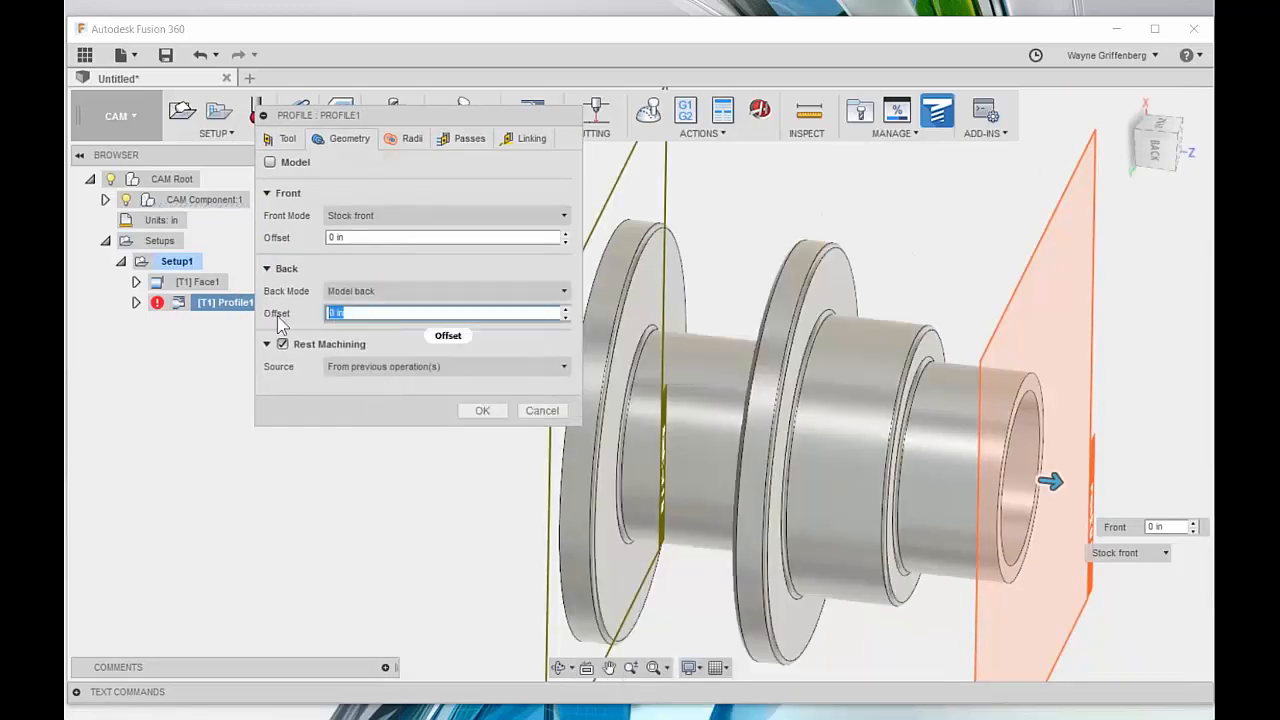
type("-.25")
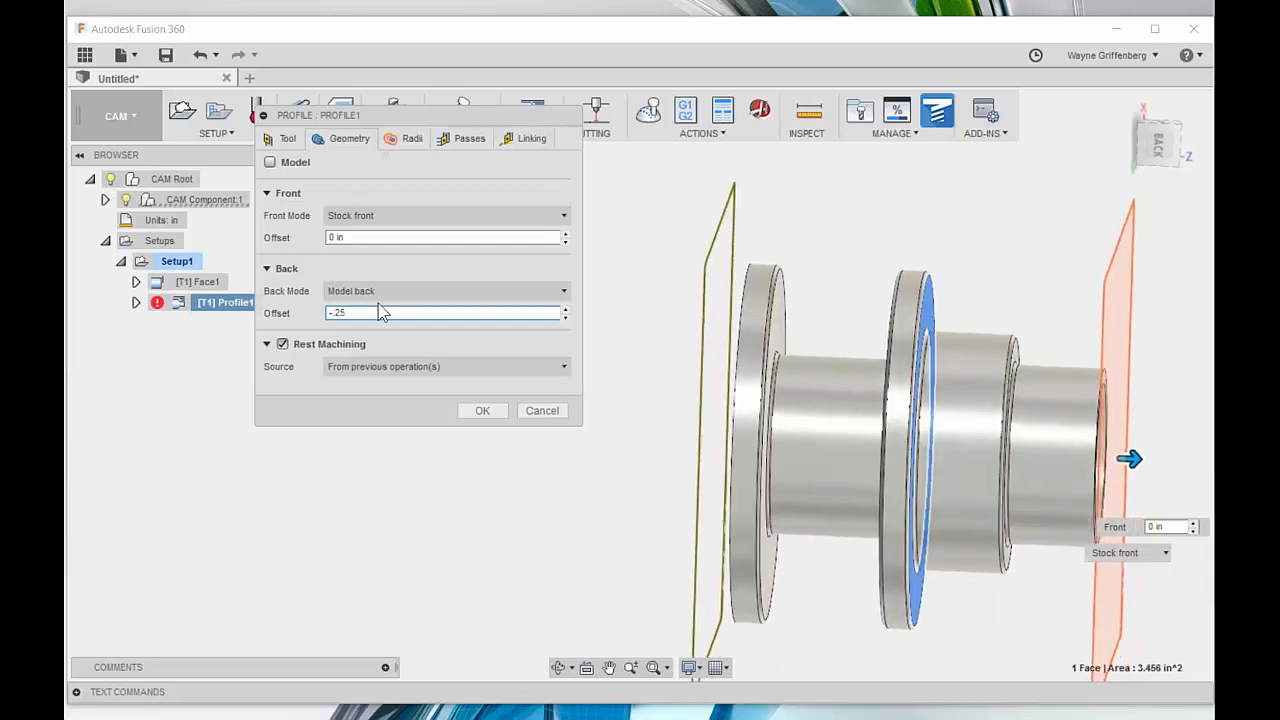
left_click(495, 408)
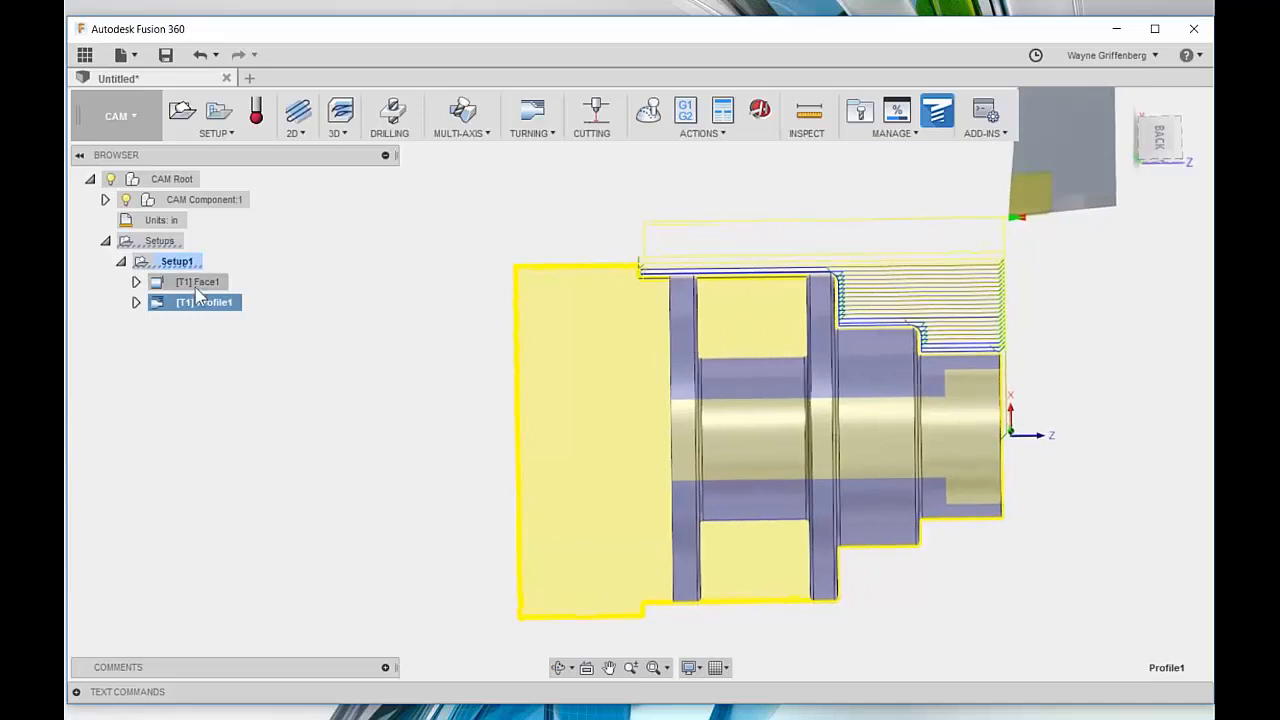
Step: Rename the Profile operation as Rough, and set its maximum roughing stepdown and finishing stepover to .050 in
left_click(219, 306)
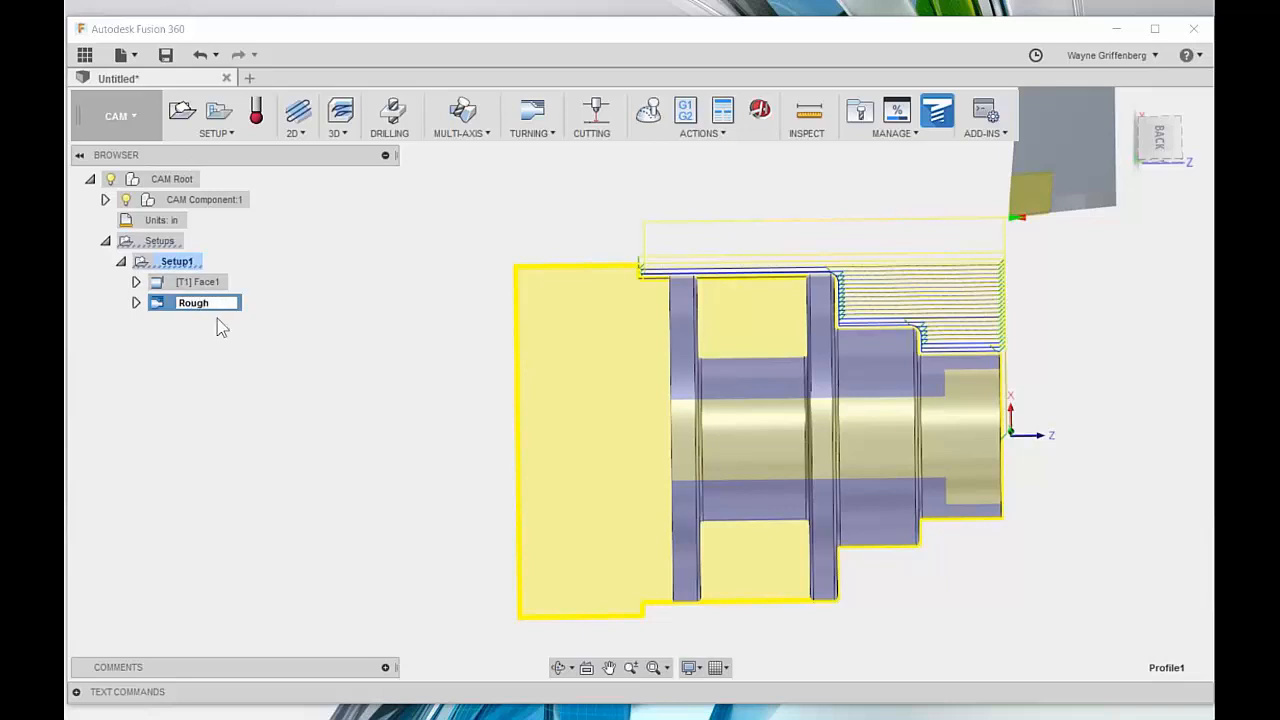
left_click(235, 362)
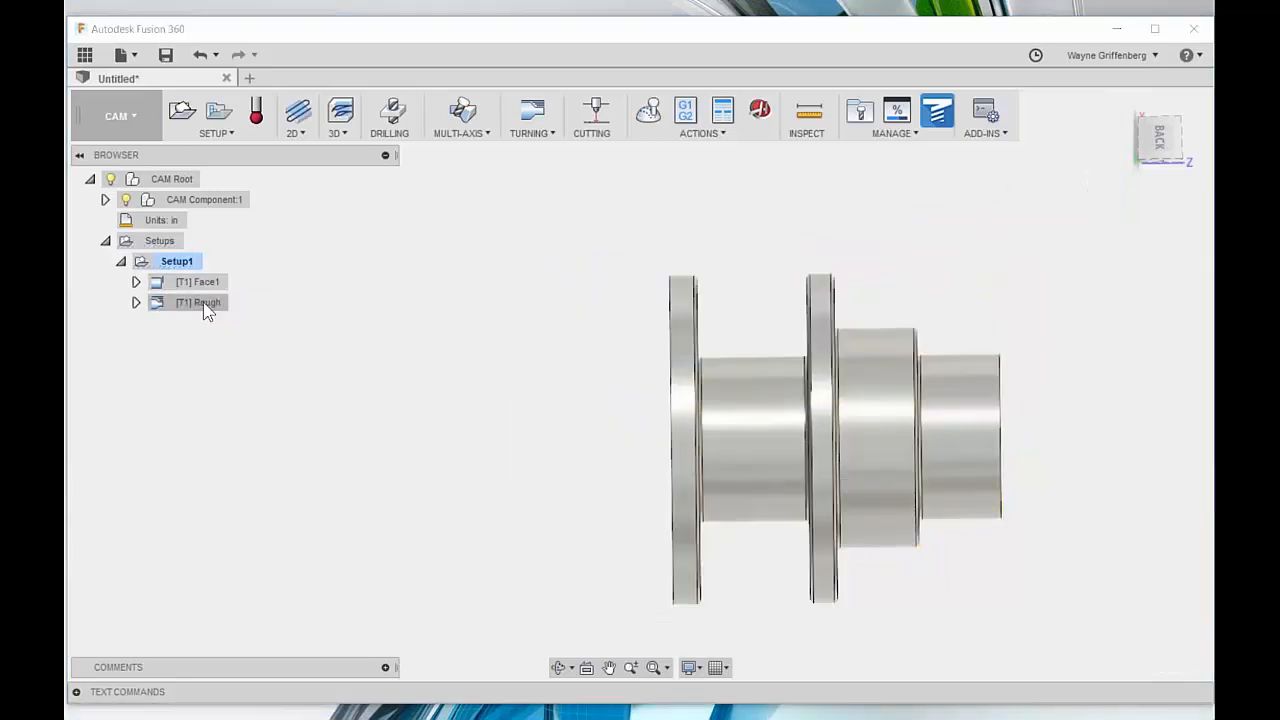
right_click(203, 302)
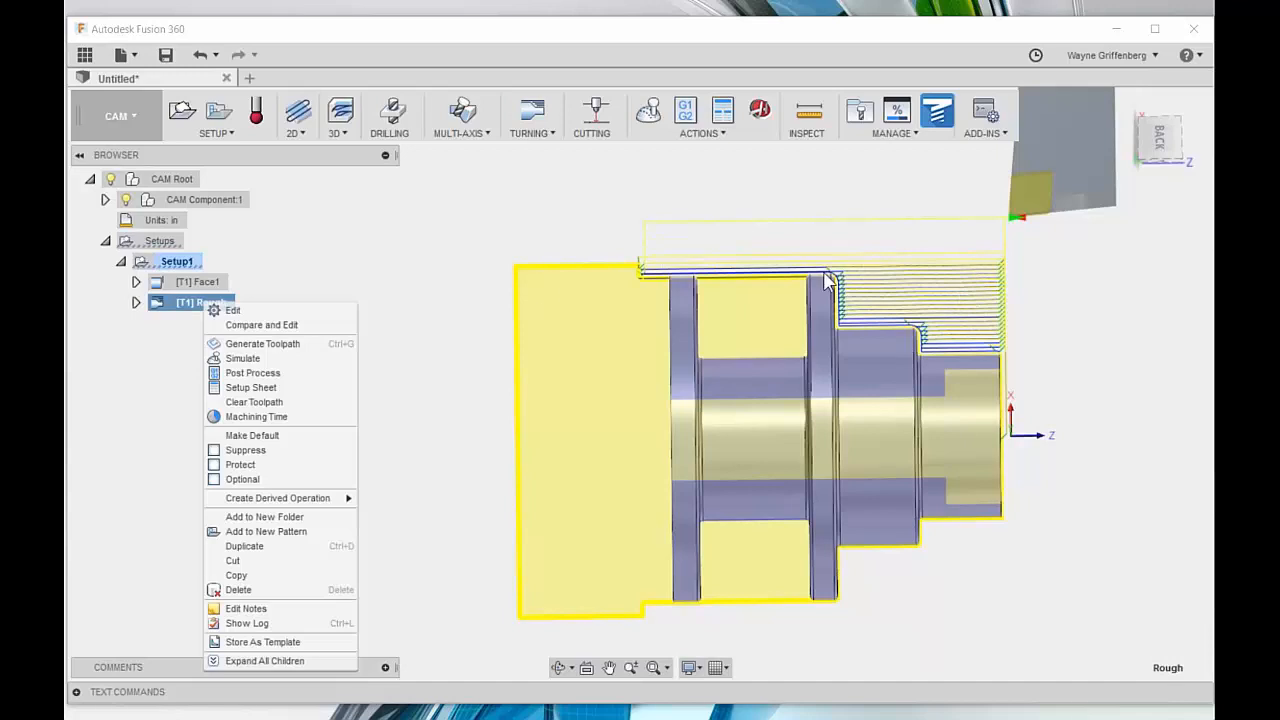
left_click(232, 311)
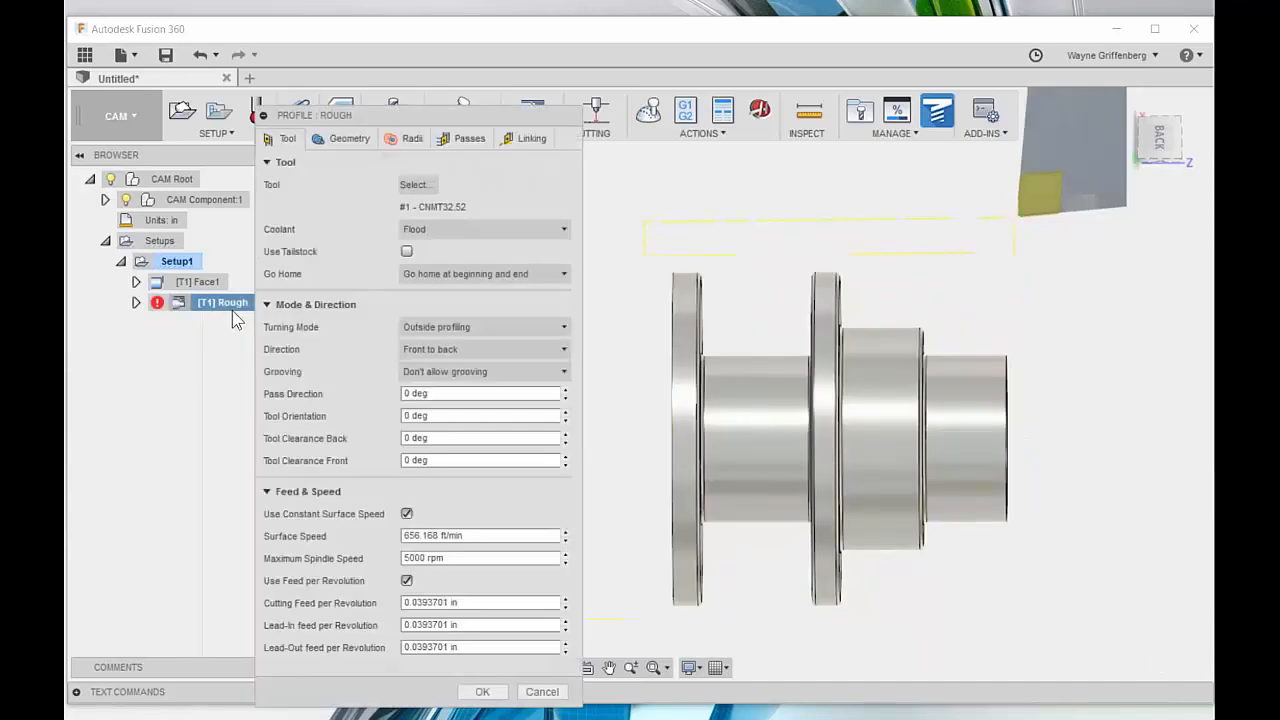
left_click(468, 141)
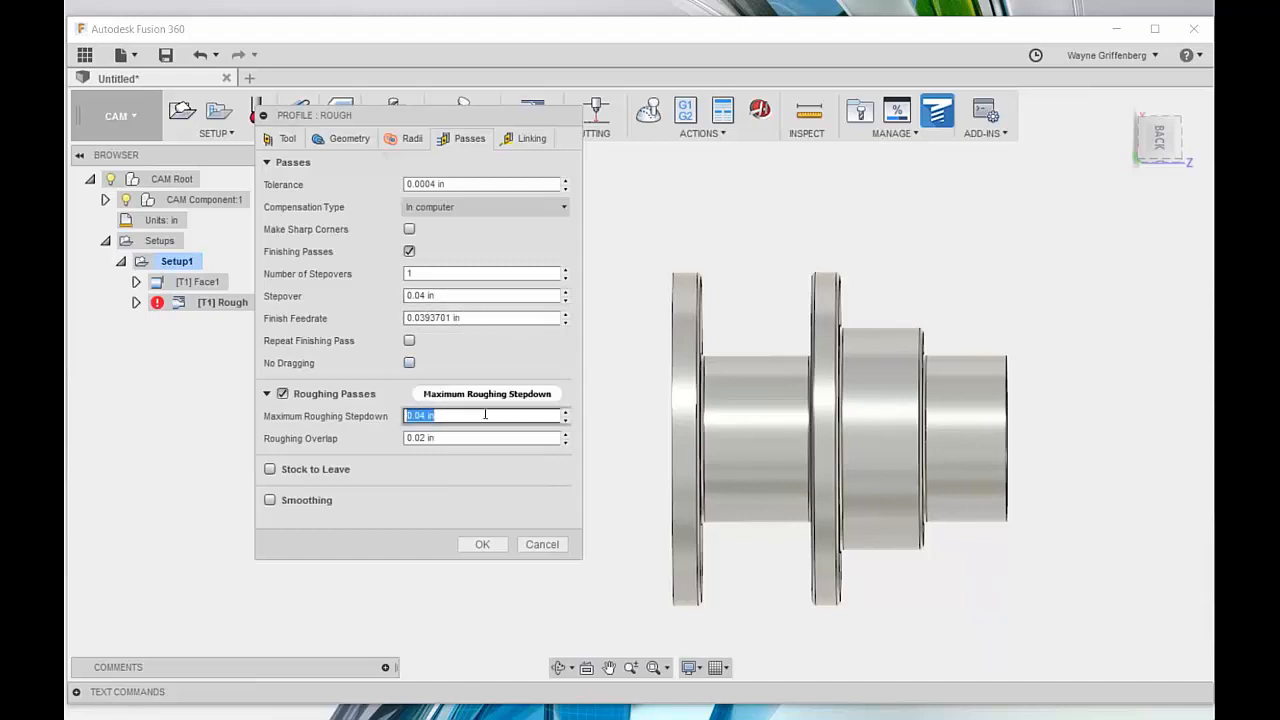
mouse_move(485, 414)
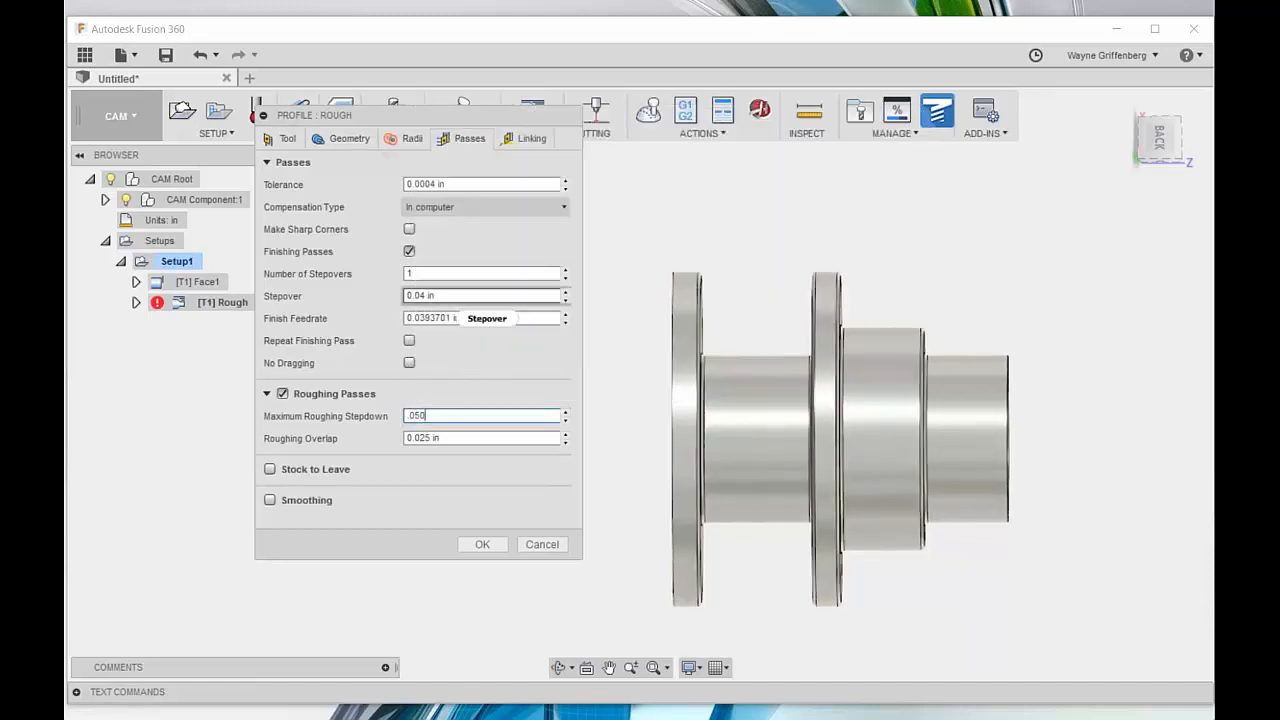
left_click(465, 296)
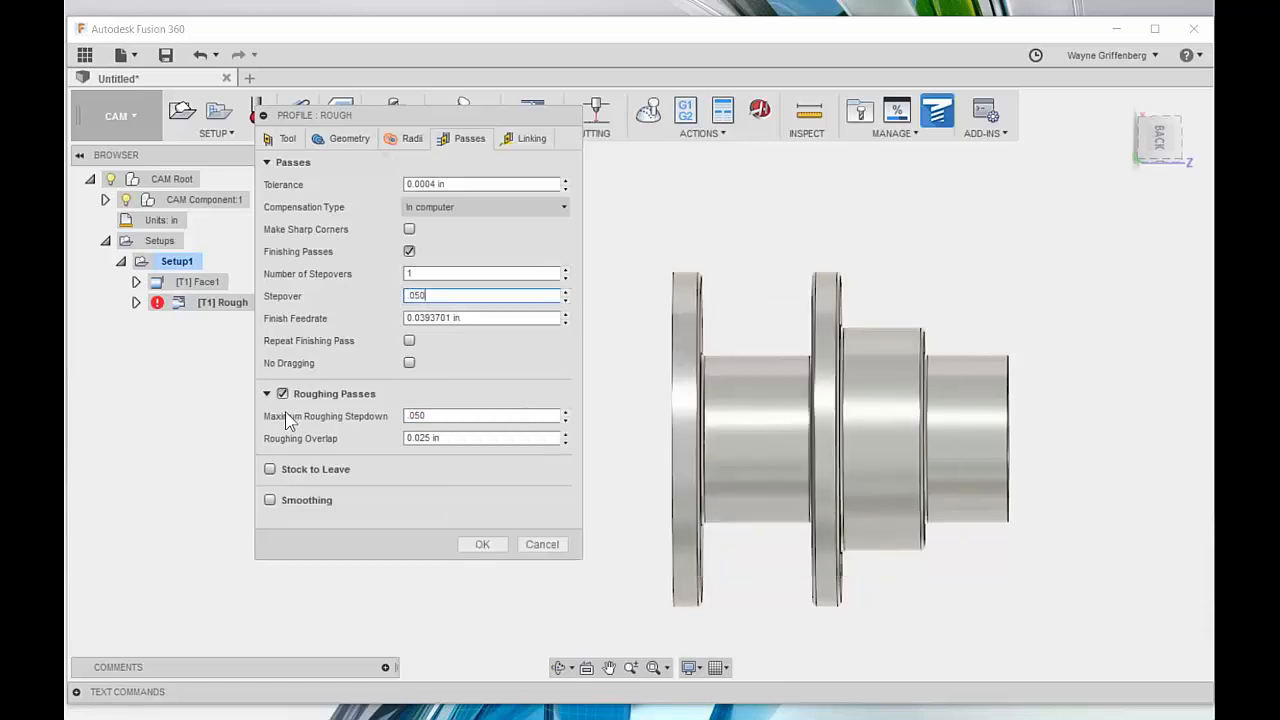
Step: Enable Stock to Leave on the Rough operation with 0.005 in radially and axially, and regenerate the toolpath
left_click(270, 470)
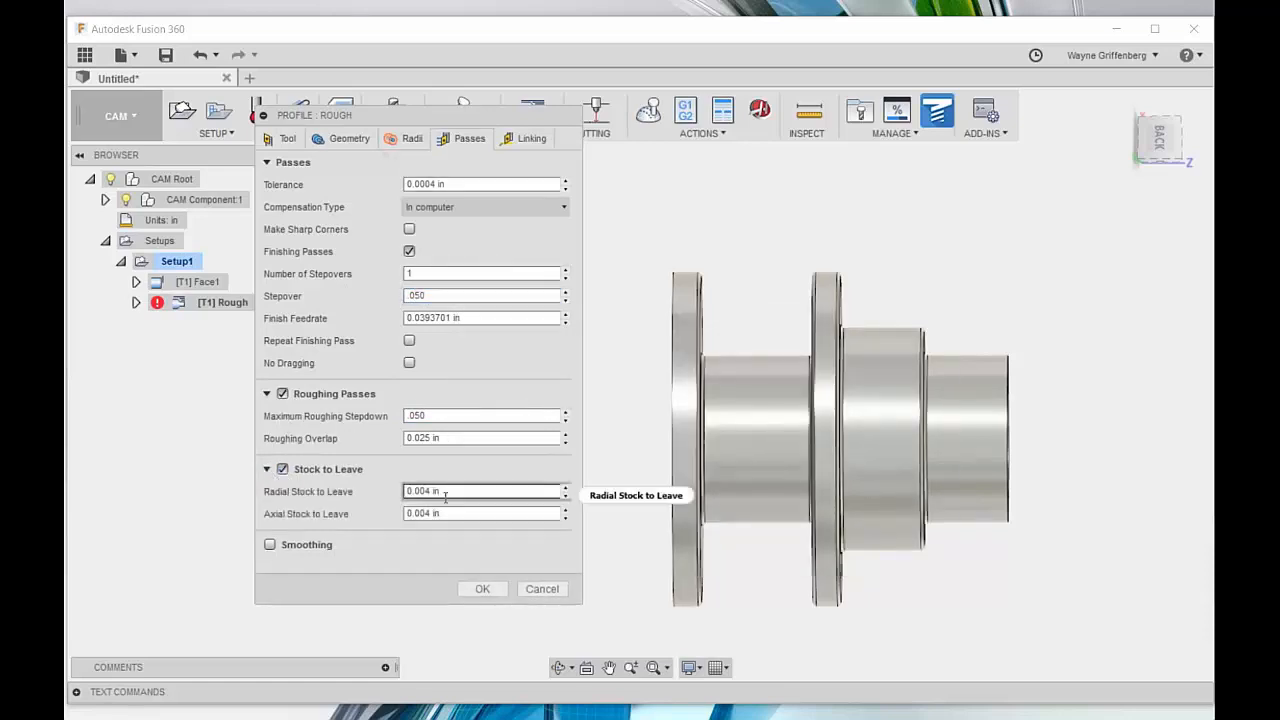
mouse_move(445, 491)
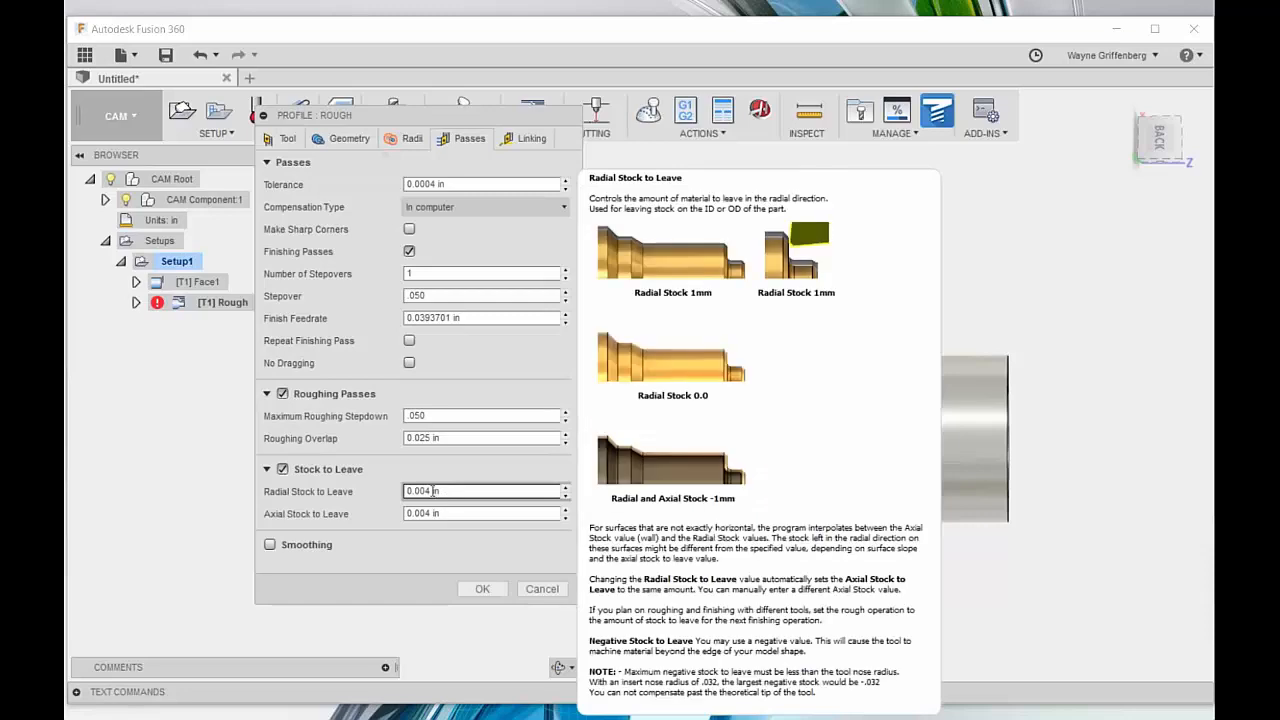
left_click(427, 491)
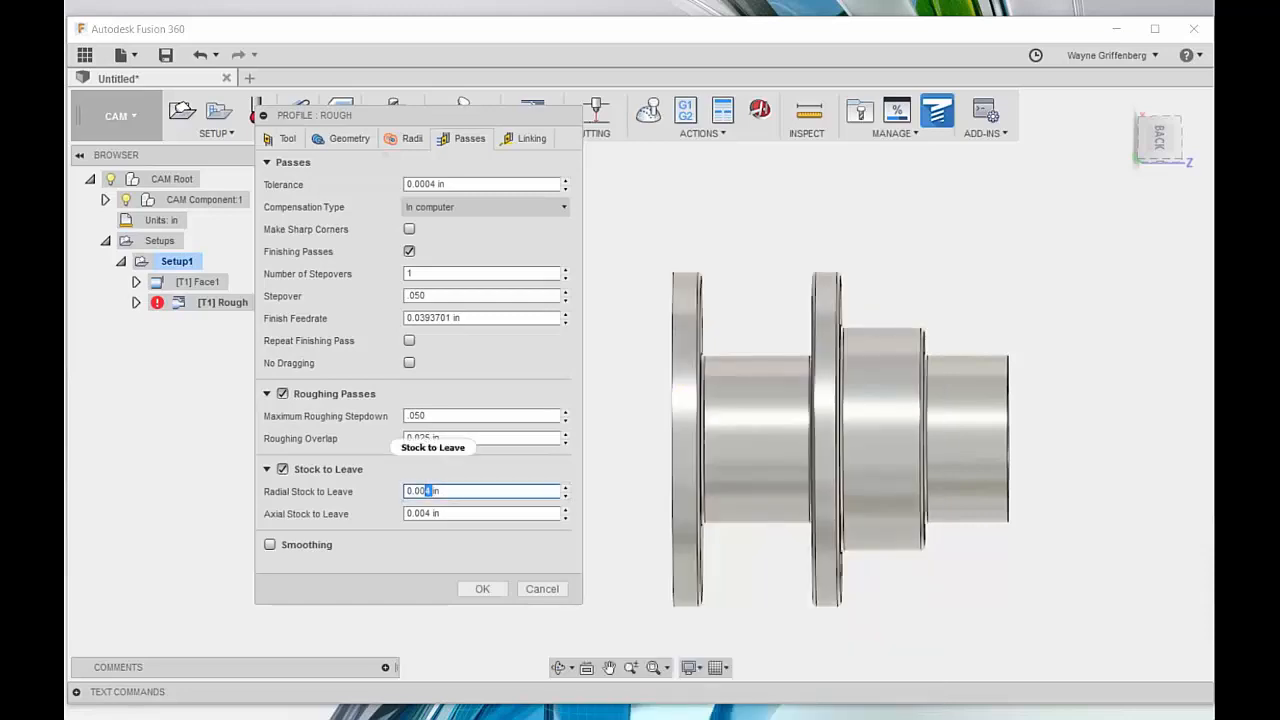
mouse_move(449, 489)
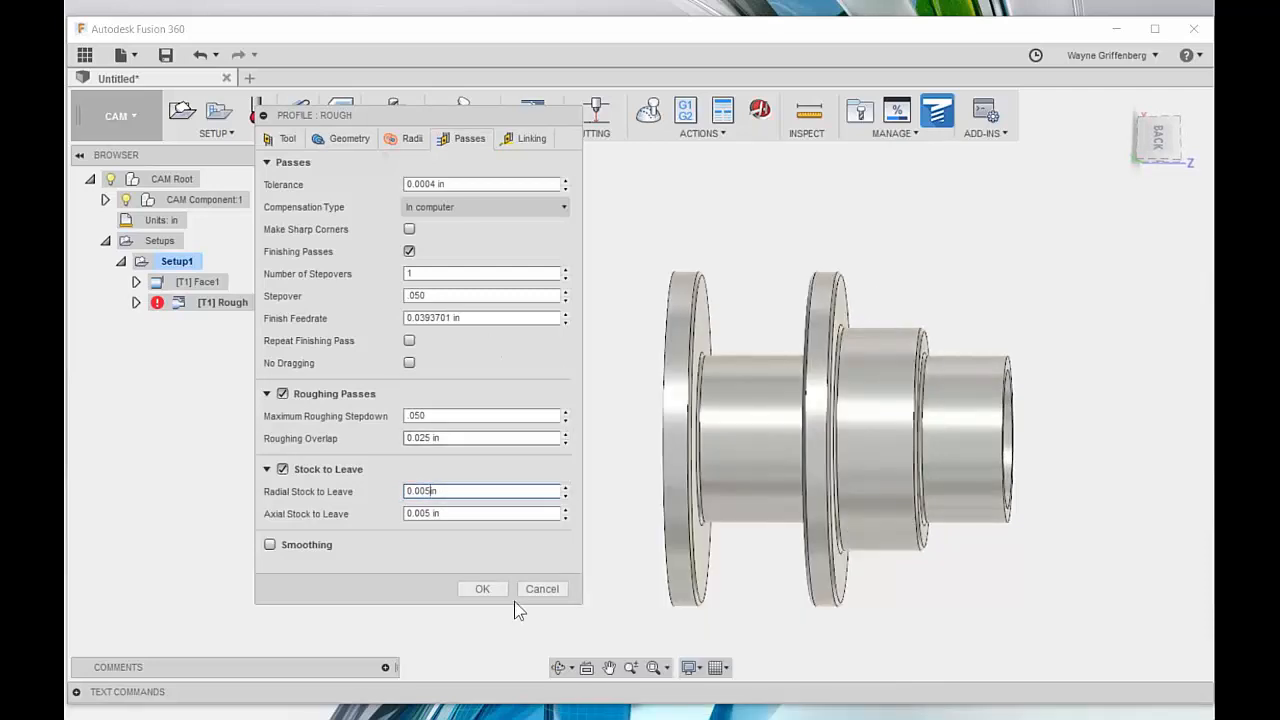
left_click(483, 590)
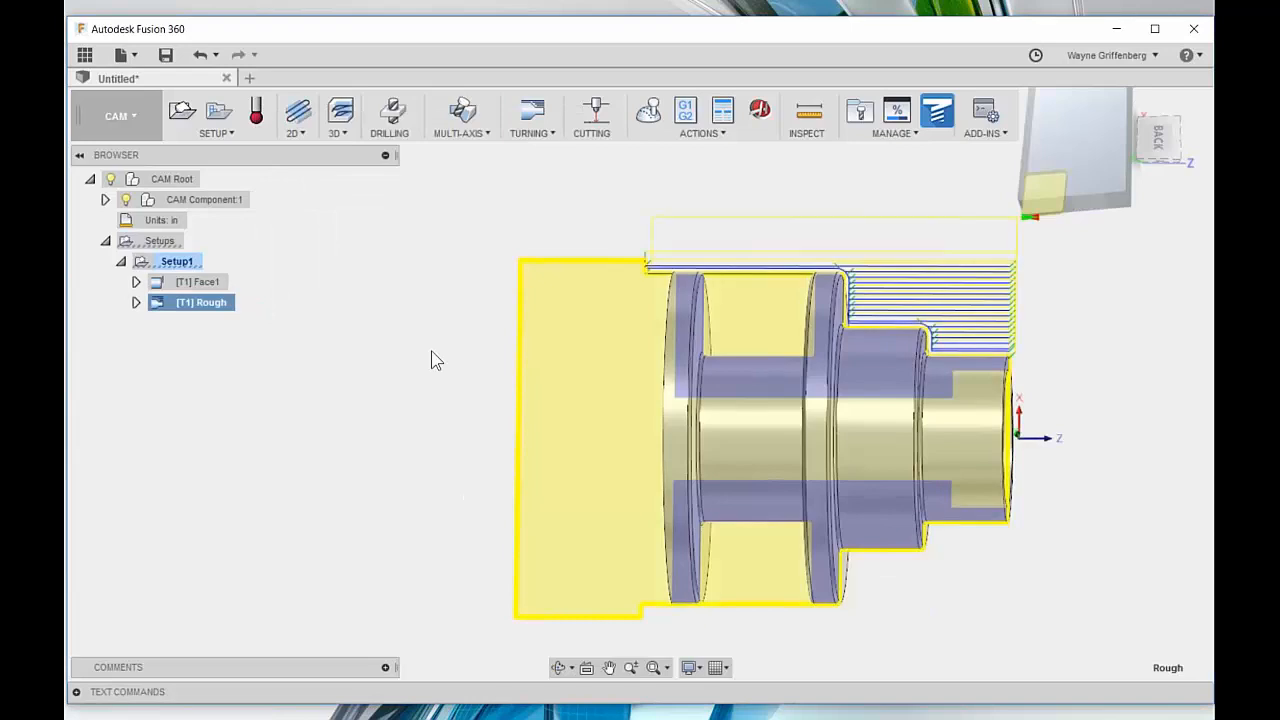
Step: Simulate all of Setup1's operations and watch the material removal from the Back view
scroll(955, 418, "up", 4)
scroll(1076, 373, "down", 3)
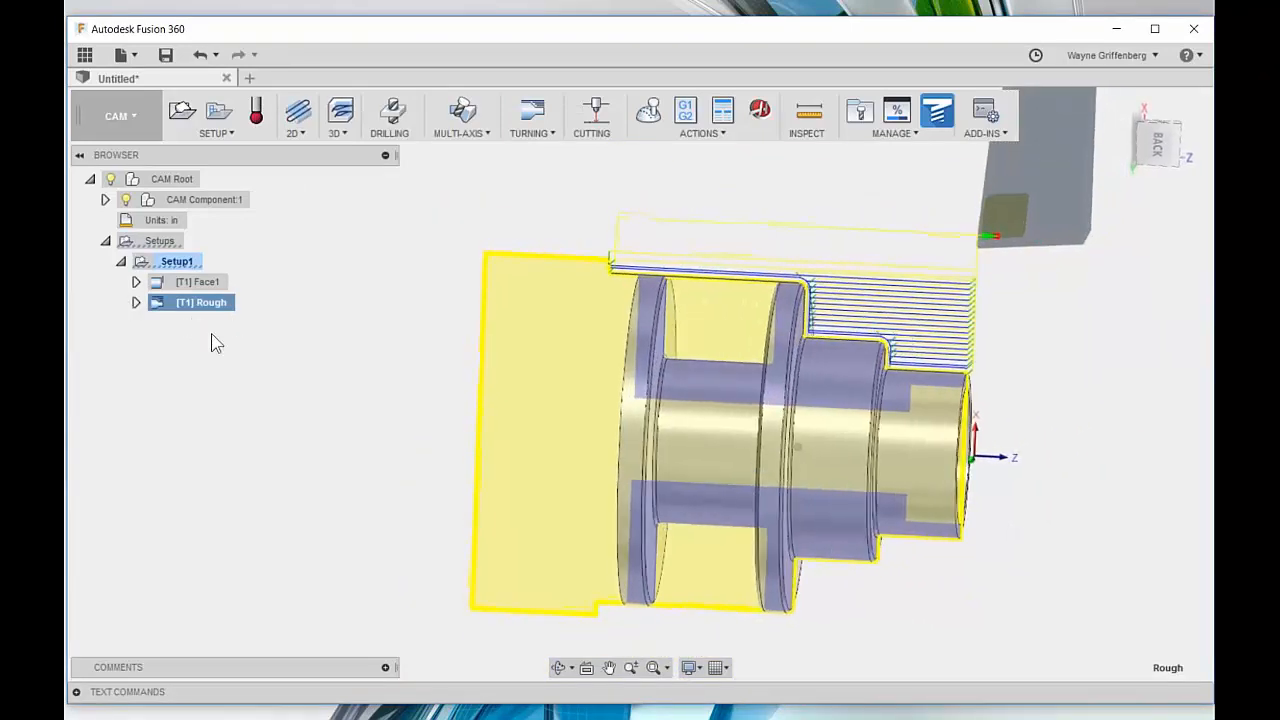
left_click(185, 261)
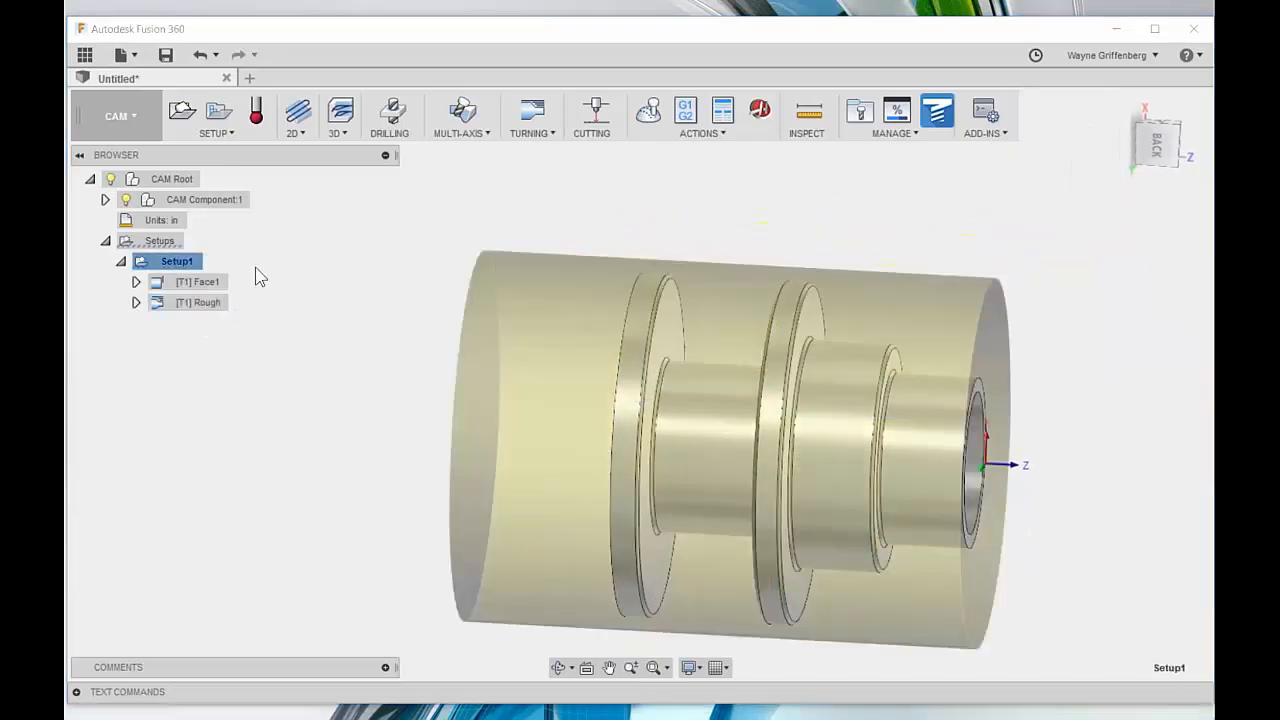
left_click(648, 112)
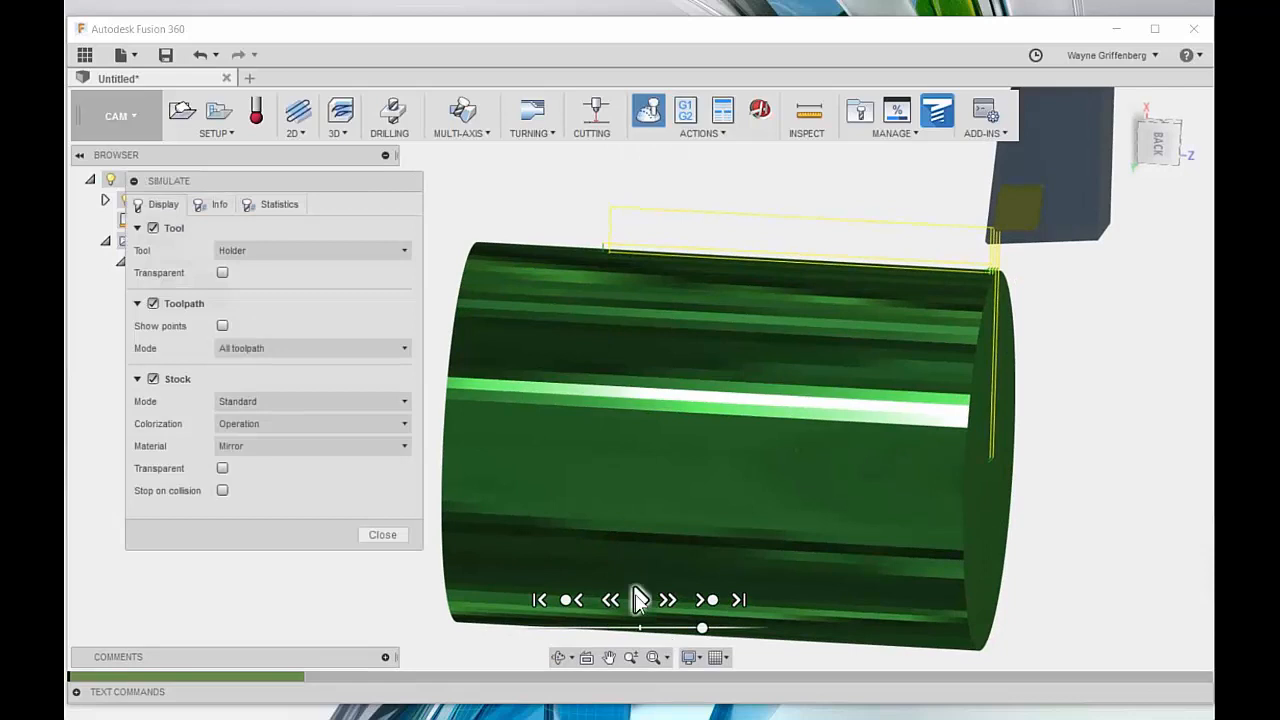
left_click(640, 600)
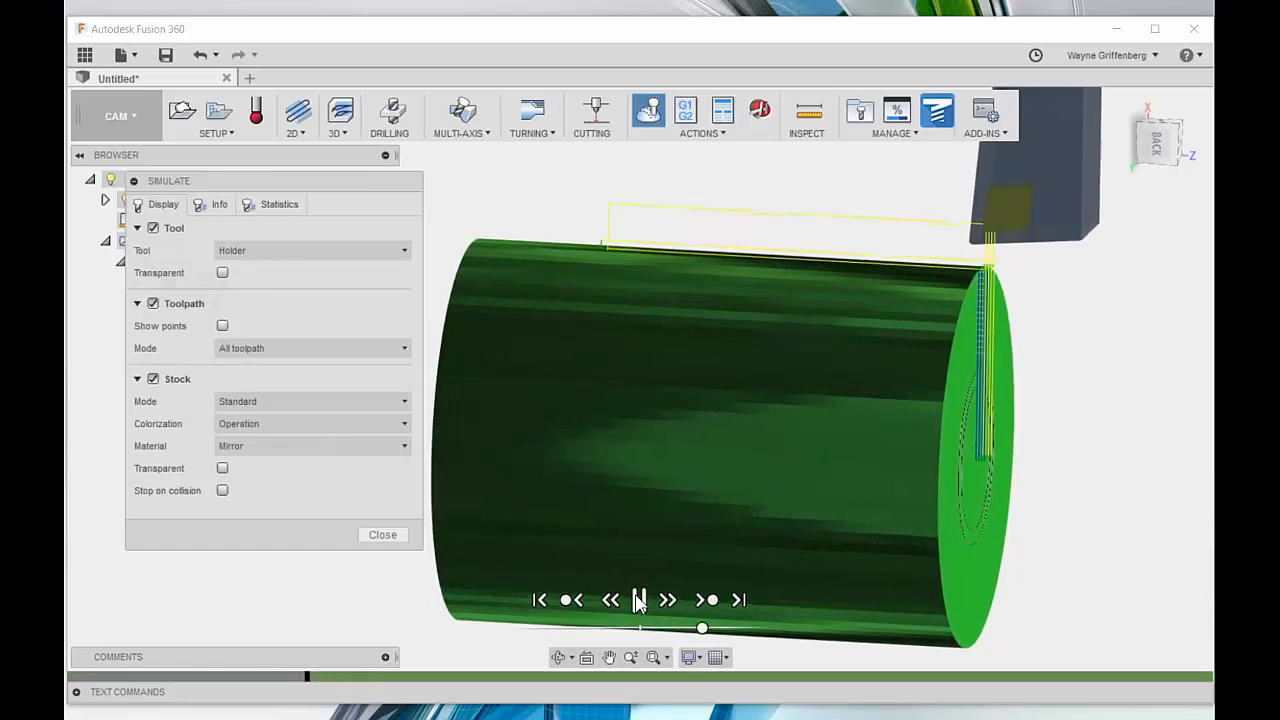
left_click(1159, 145)
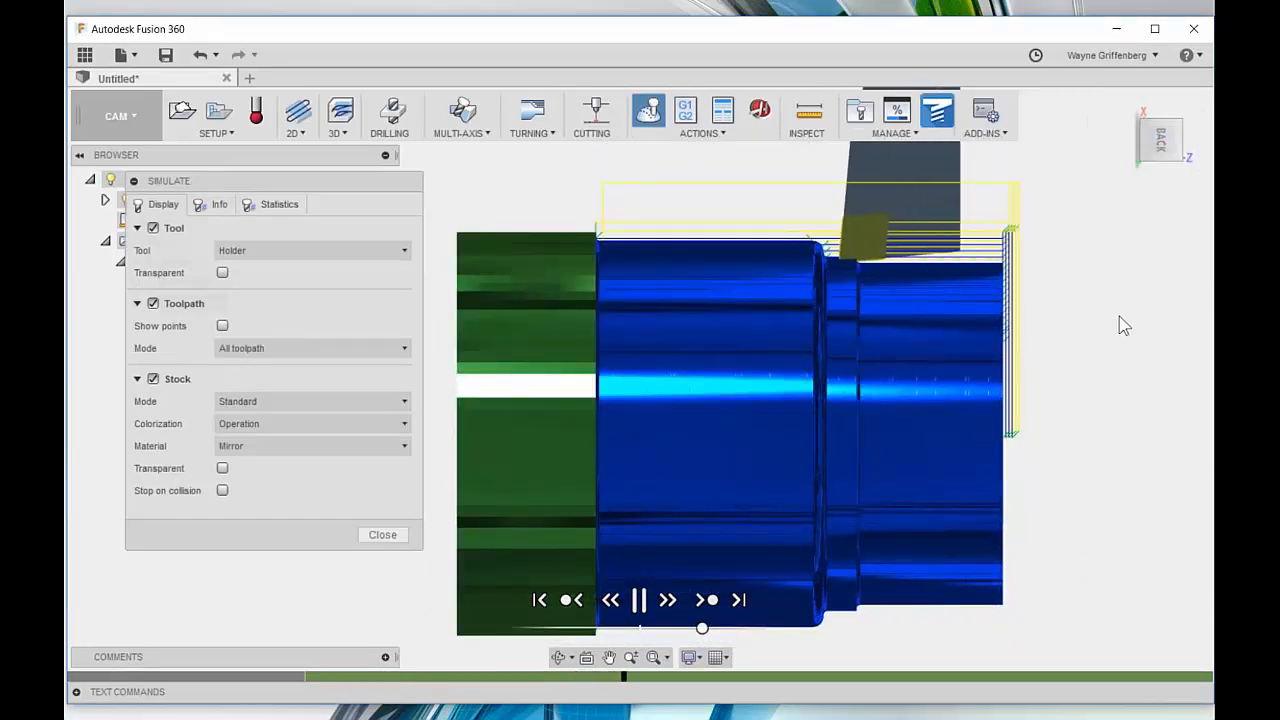
Step: Toggle stock transparency to compare the machined stock with the part, and end the simulation
left_click(222, 468)
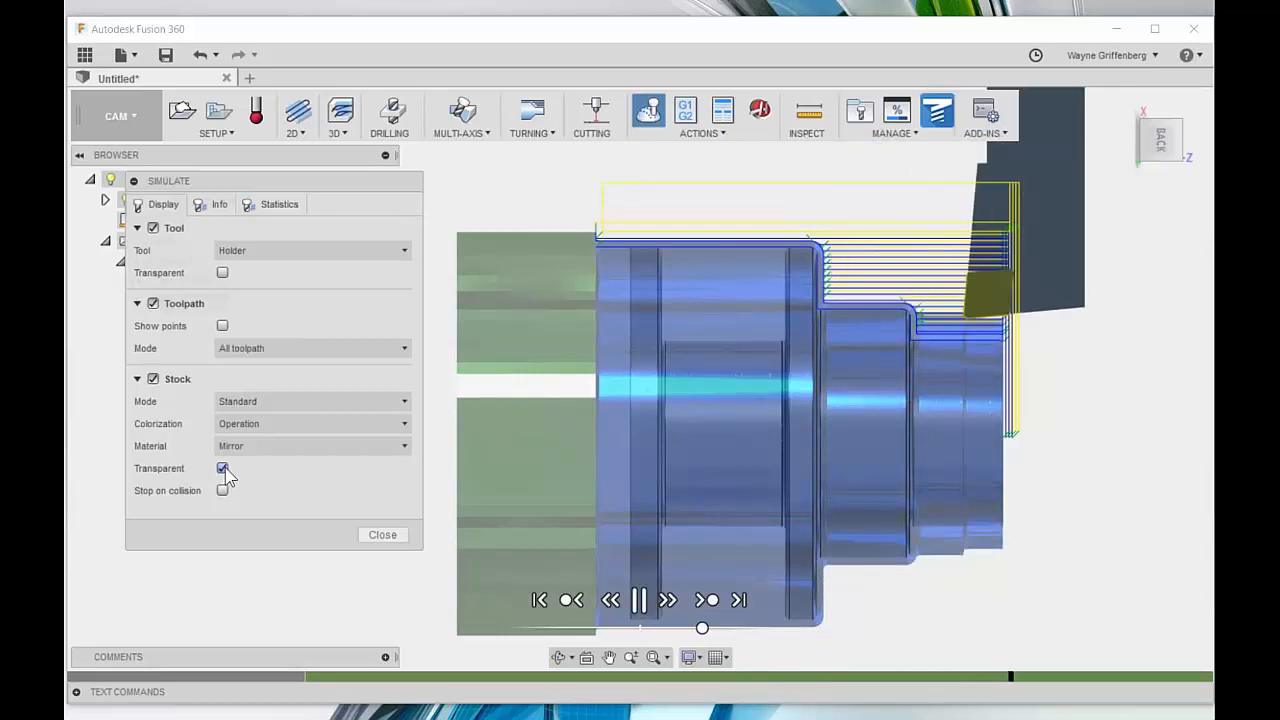
left_click(222, 469)
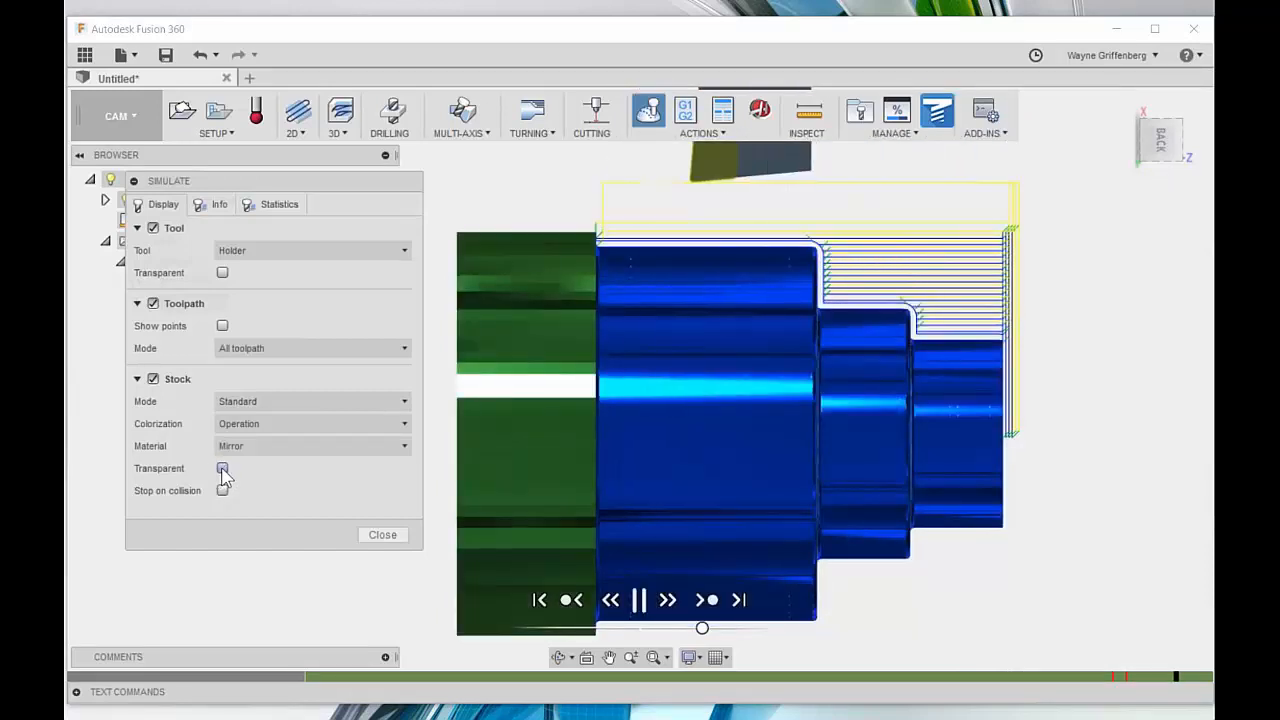
left_click(222, 469)
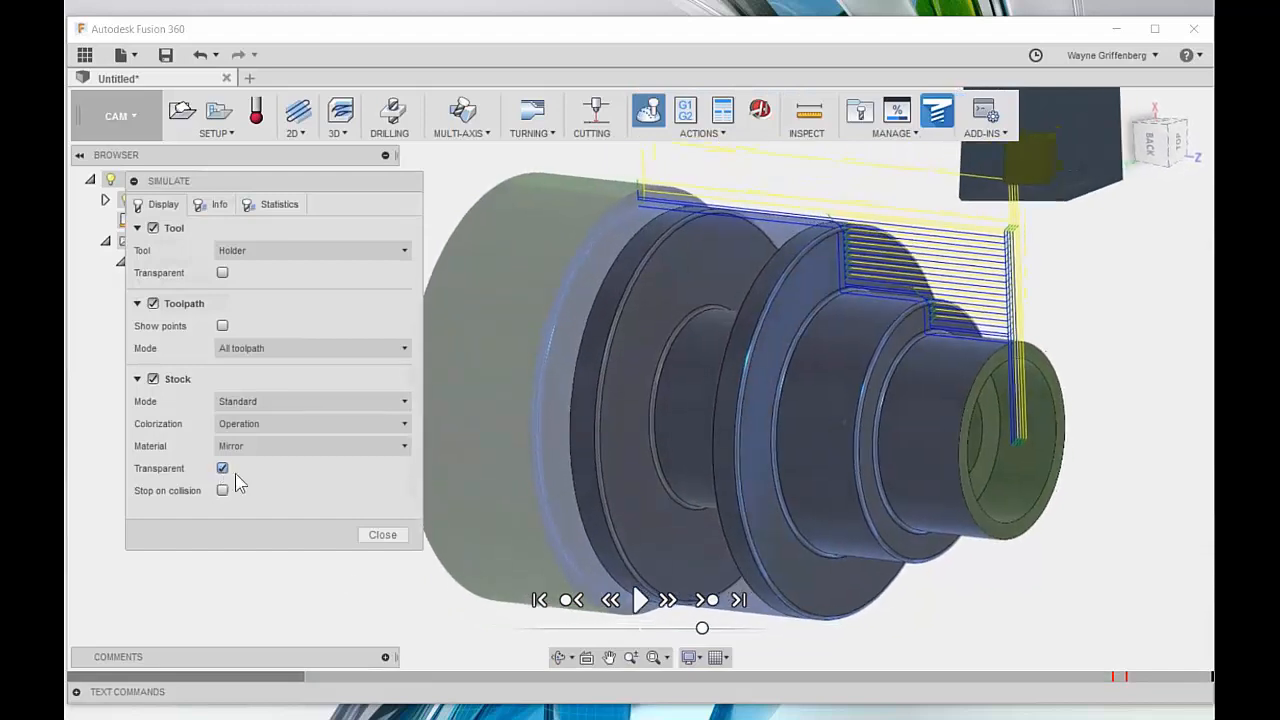
left_click(383, 536)
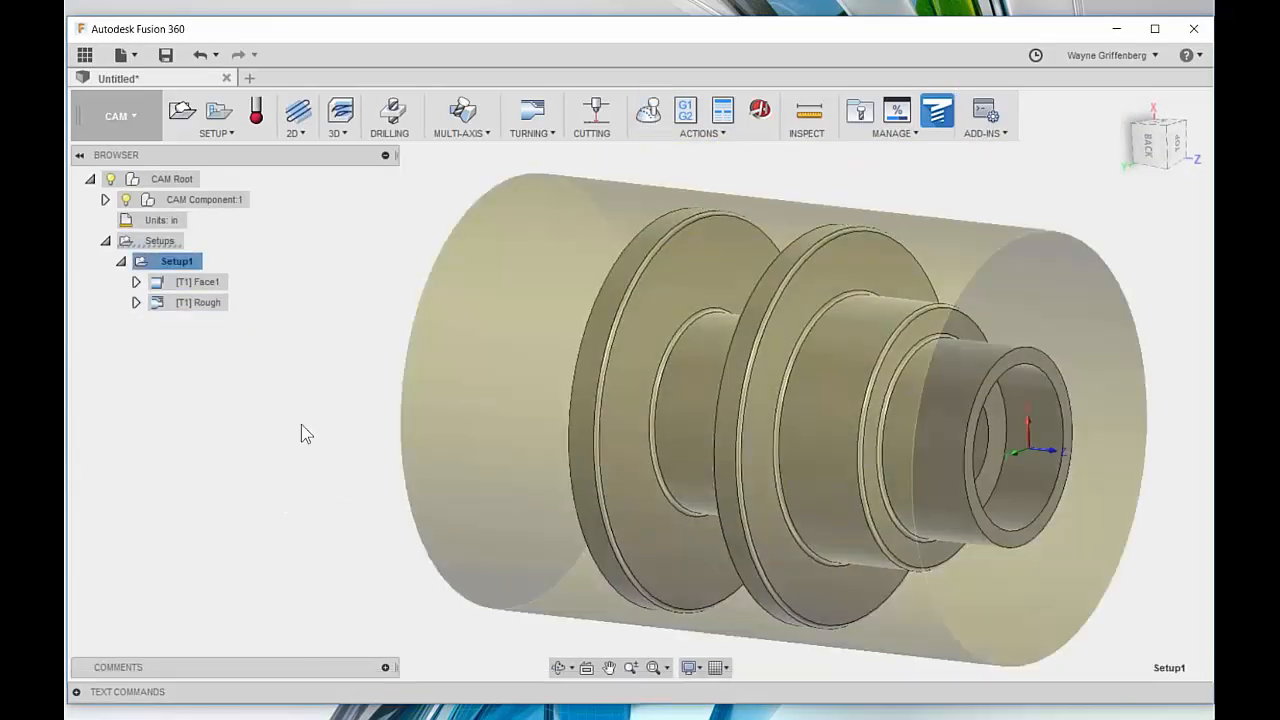
Step: Copy the Rough operation and paste the copy into Setup1
left_click(205, 303)
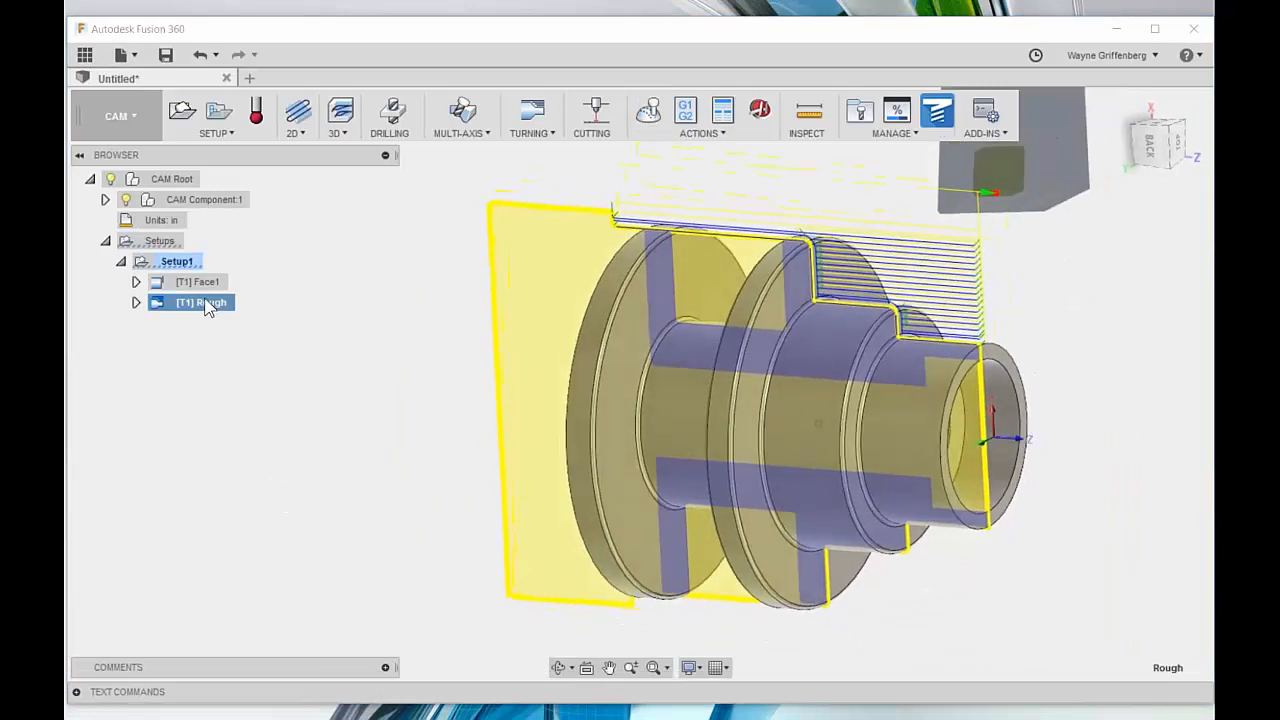
right_click(201, 304)
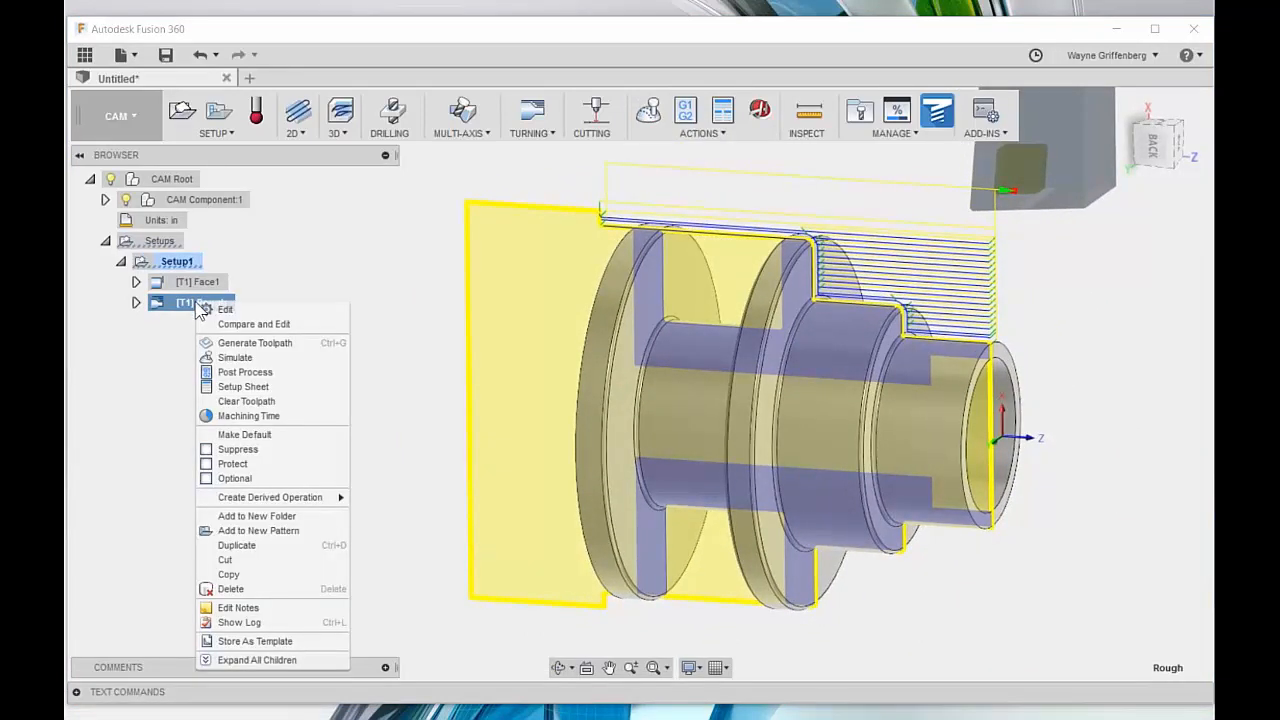
left_click(250, 577)
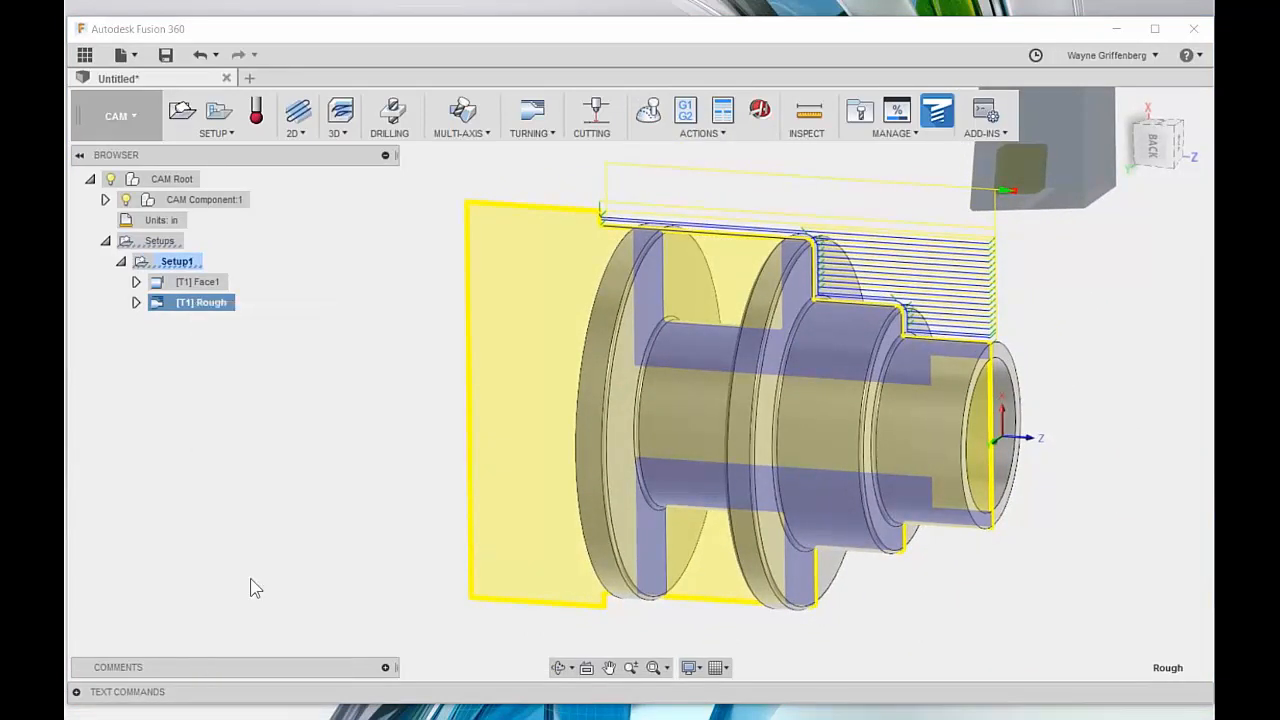
right_click(170, 262)
left_click(224, 492)
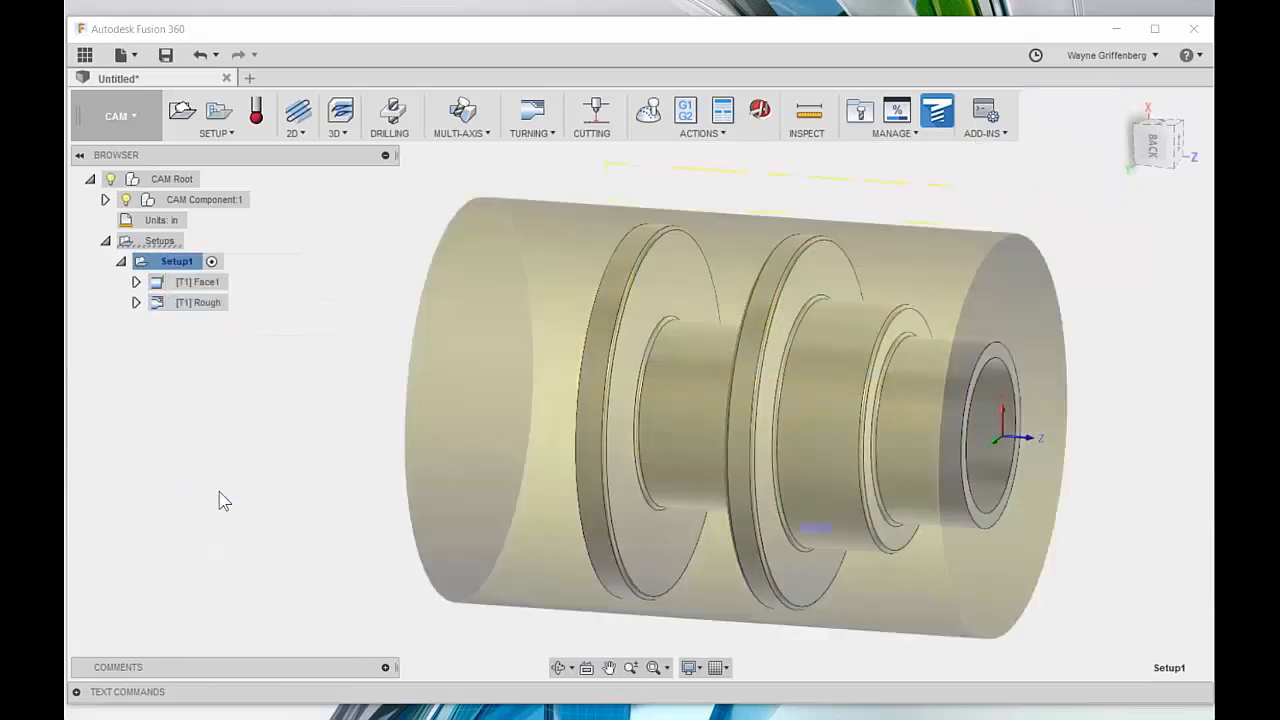
Step: Rename the copied roughing operation as Finish
left_click(200, 302)
left_click(203, 322)
left_click(203, 310)
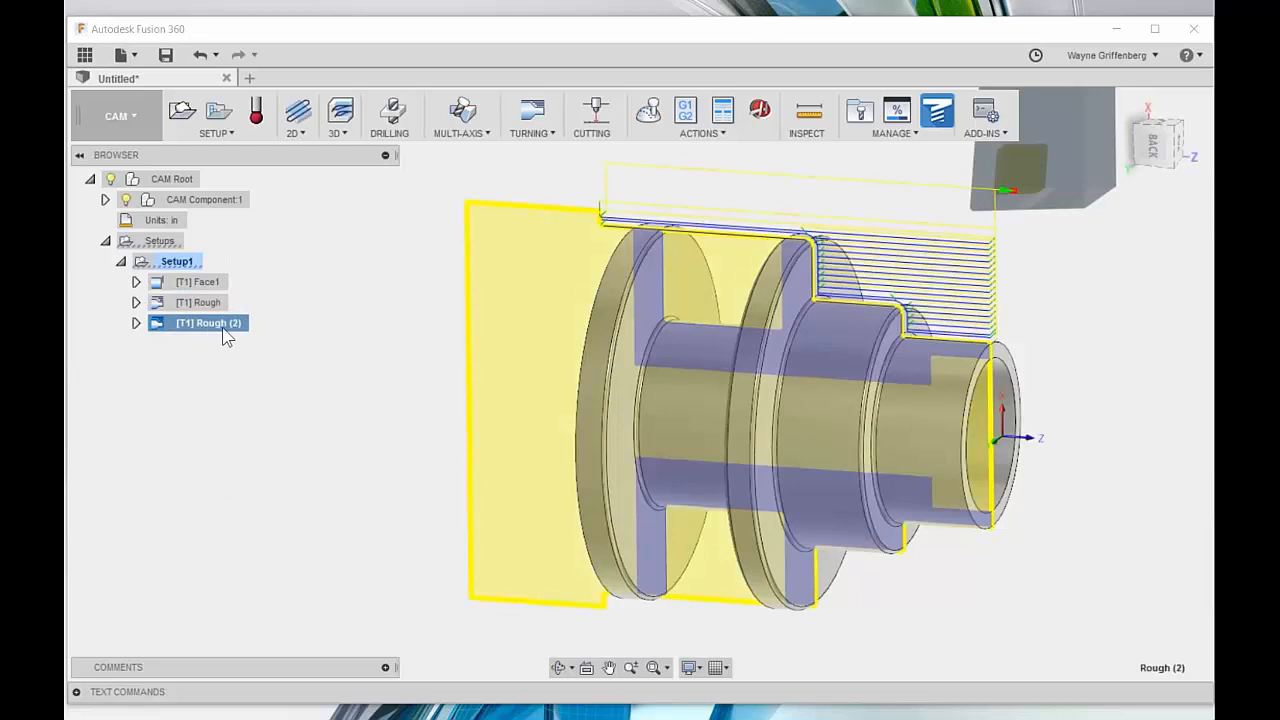
left_click(227, 325)
type("Finish")
left_click(275, 423)
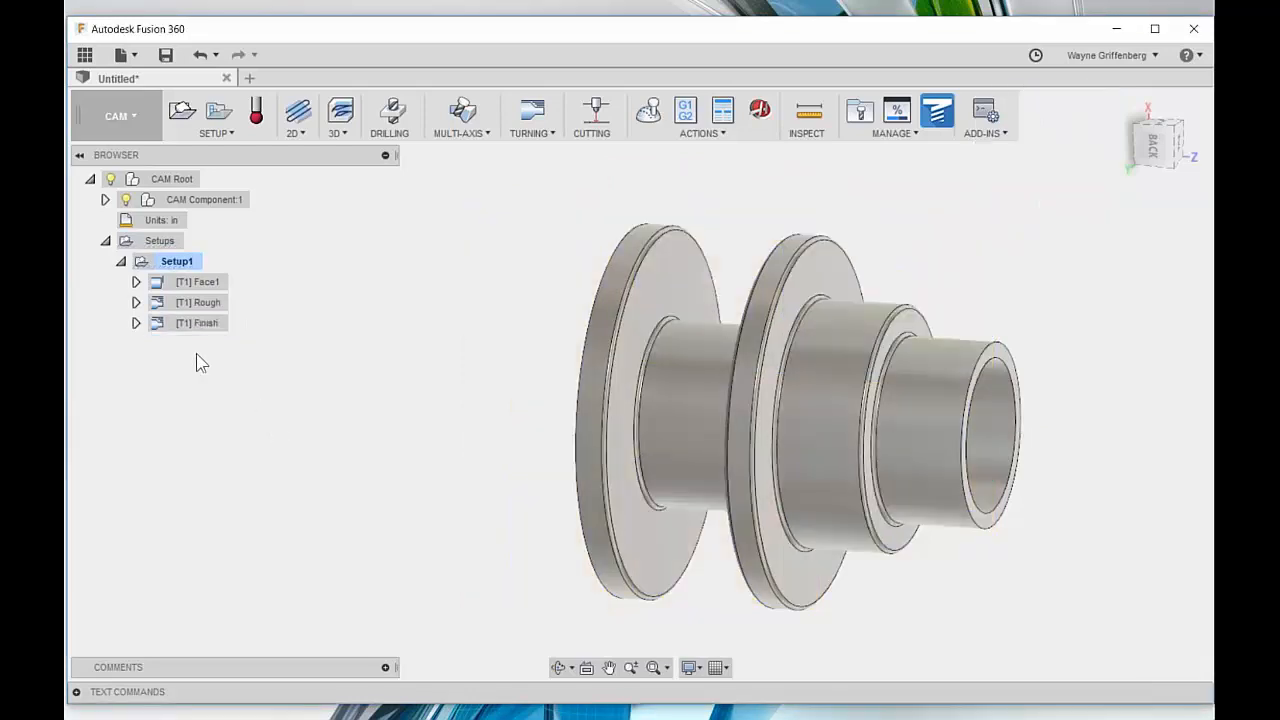
Step: Edit the Finish operation and assign it the 2 - VNMT5.532-DVLN-R tool from the Haas ST20Y library
right_click(190, 330)
left_click(210, 332)
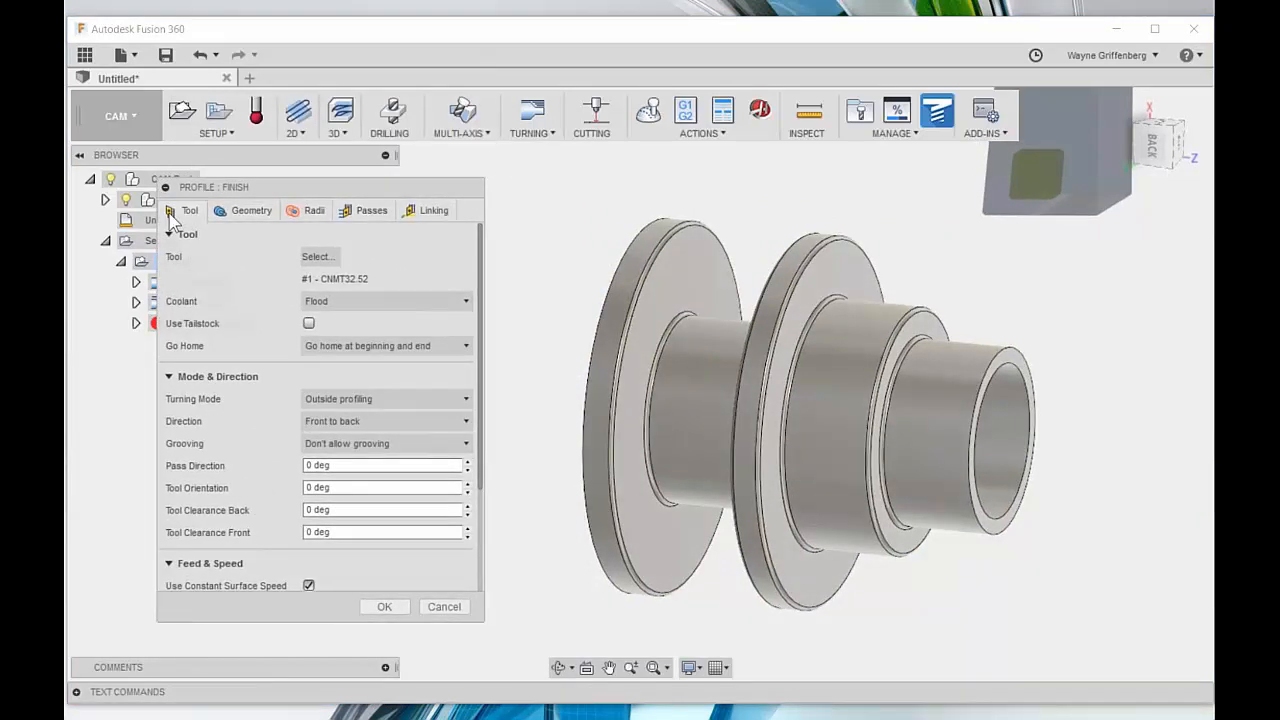
left_click(307, 255)
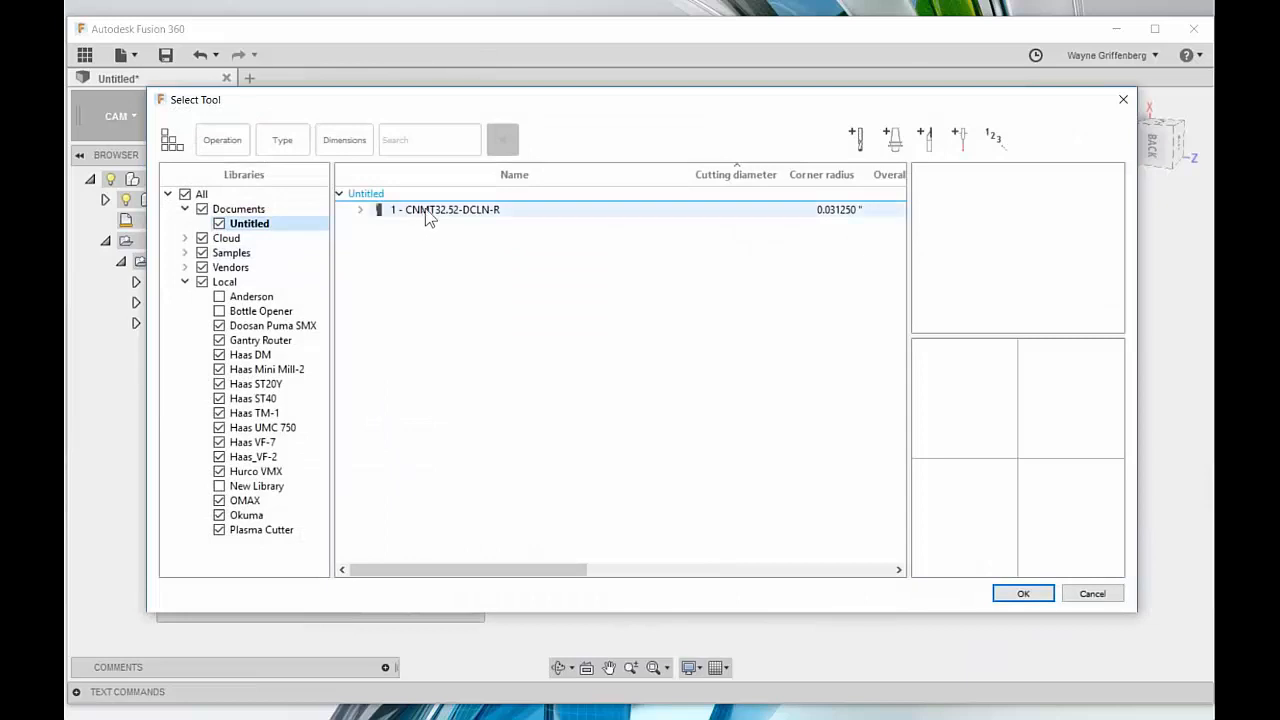
left_click(251, 386)
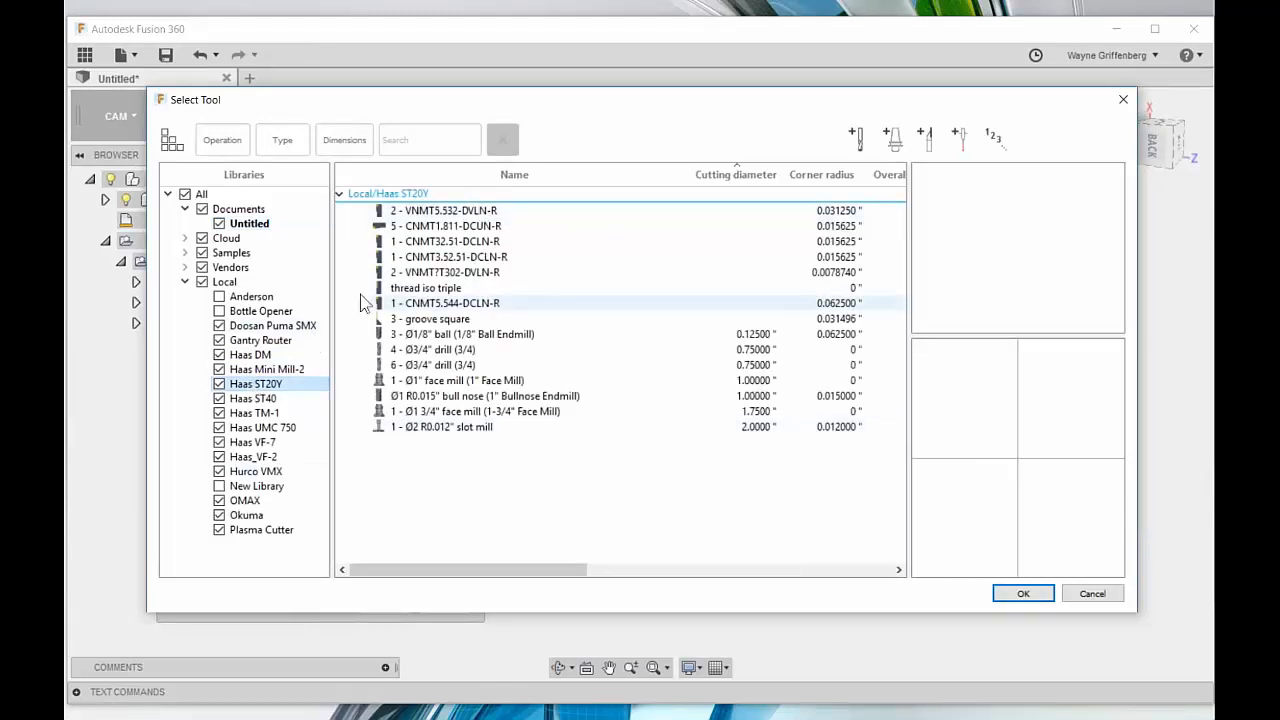
left_click(466, 212)
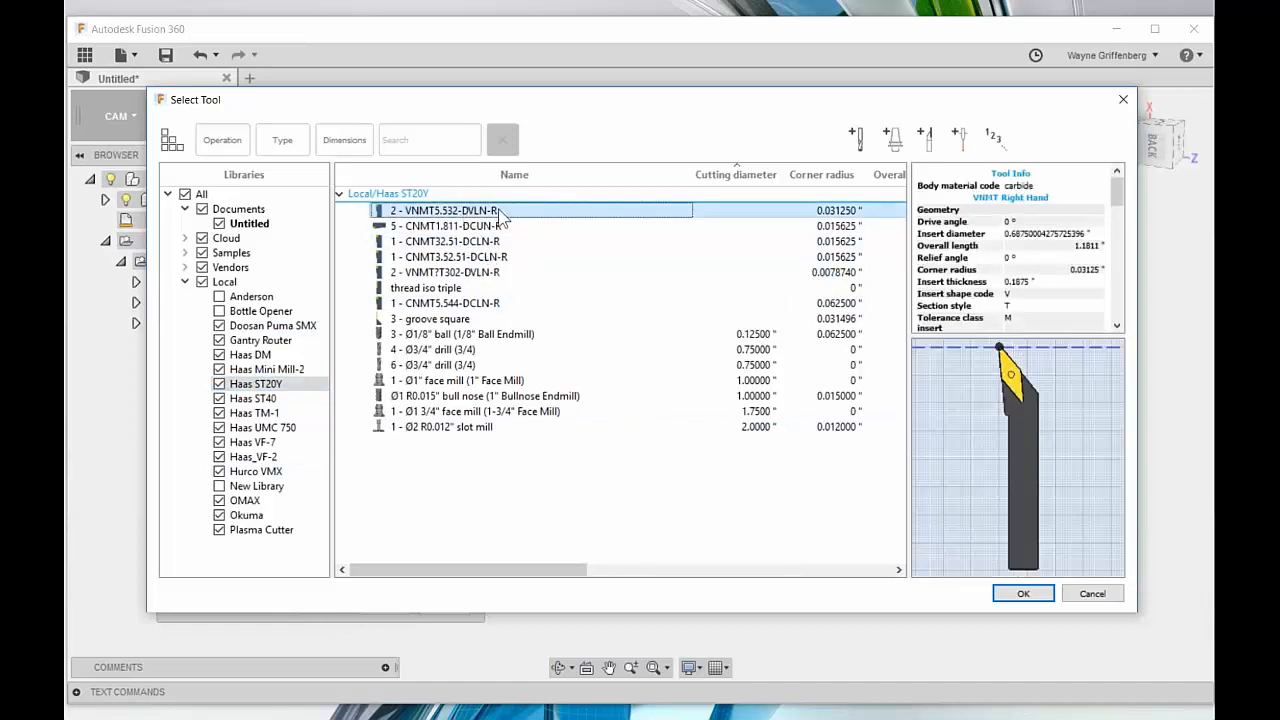
left_click(1012, 595)
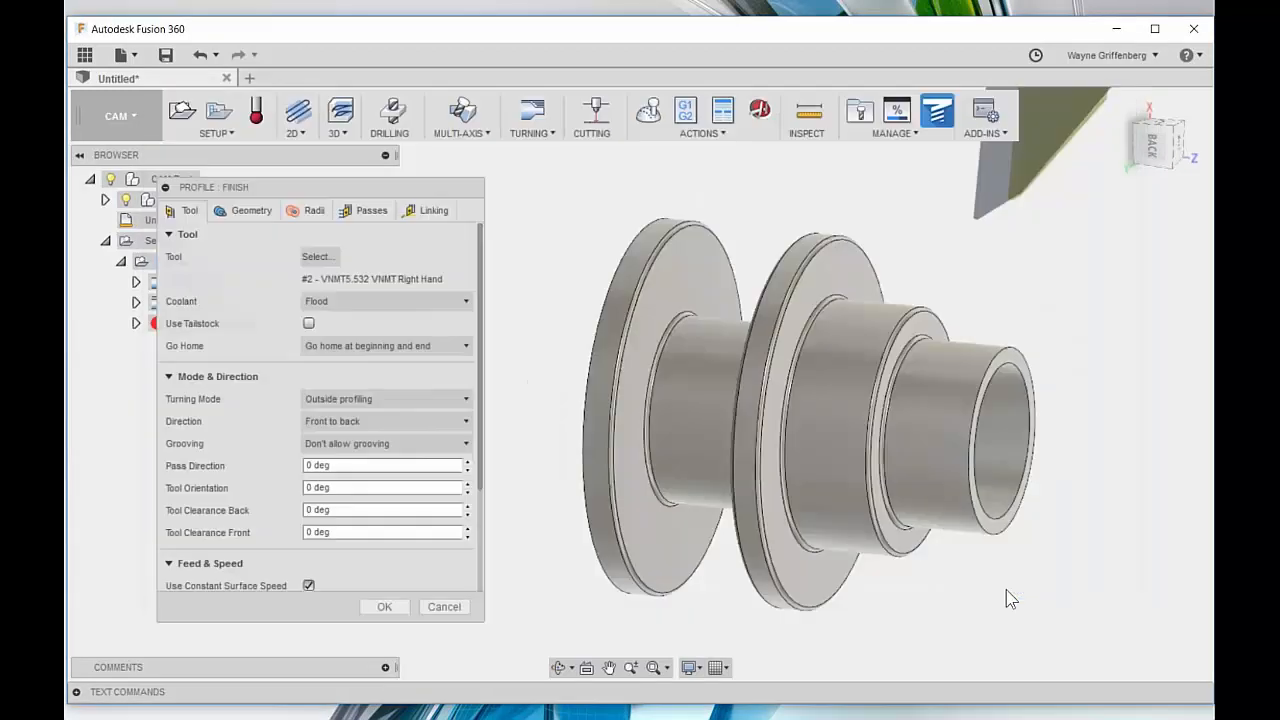
Step: Disable Roughing Passes and Stock to Leave in the Finish operation and generate its toolpath
middle_click_drag(708, 342, 594, 380, "shift")
middle_click_drag(783, 393, 649, 272, "shift")
left_click(232, 214)
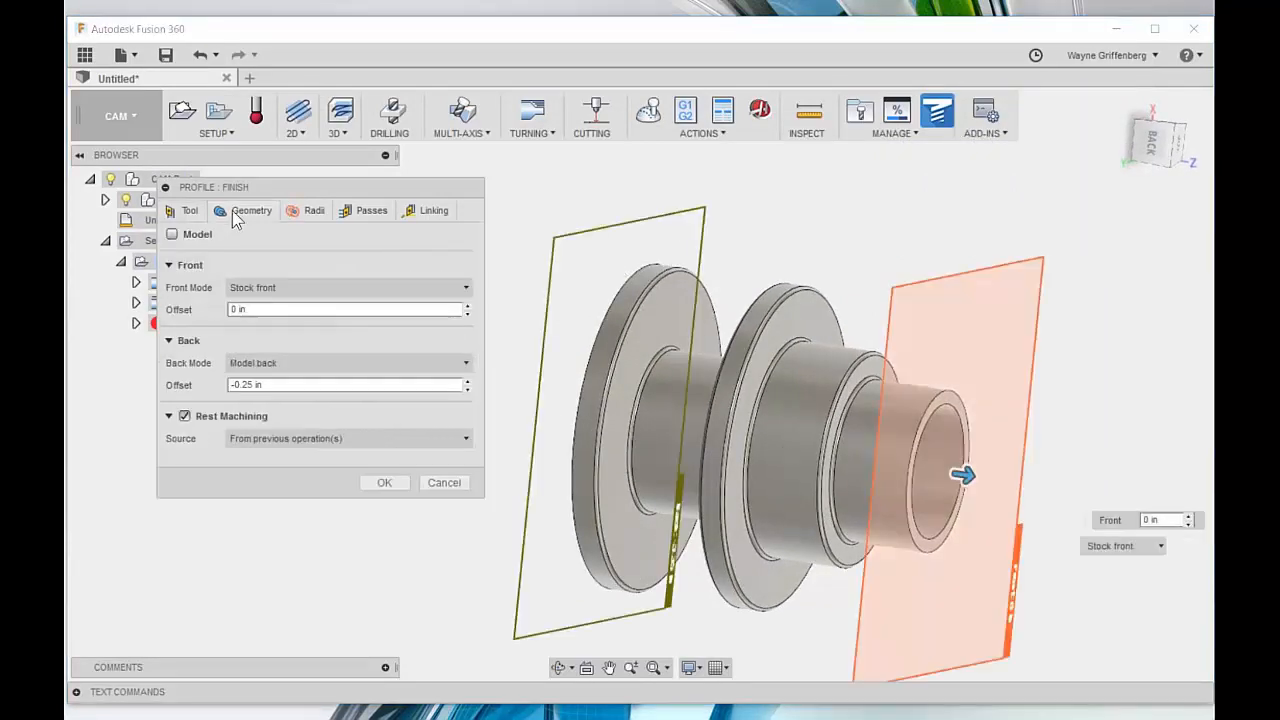
middle_click_drag(678, 284, 439, 258, "shift")
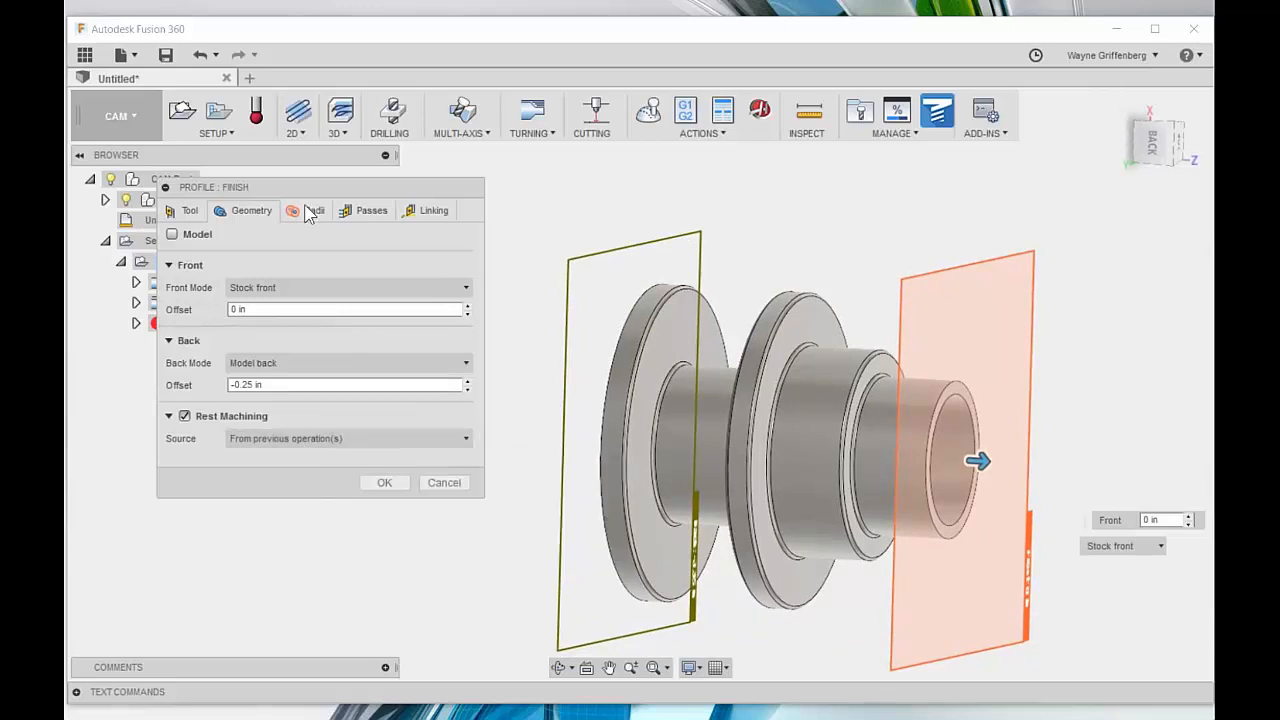
left_click(370, 212)
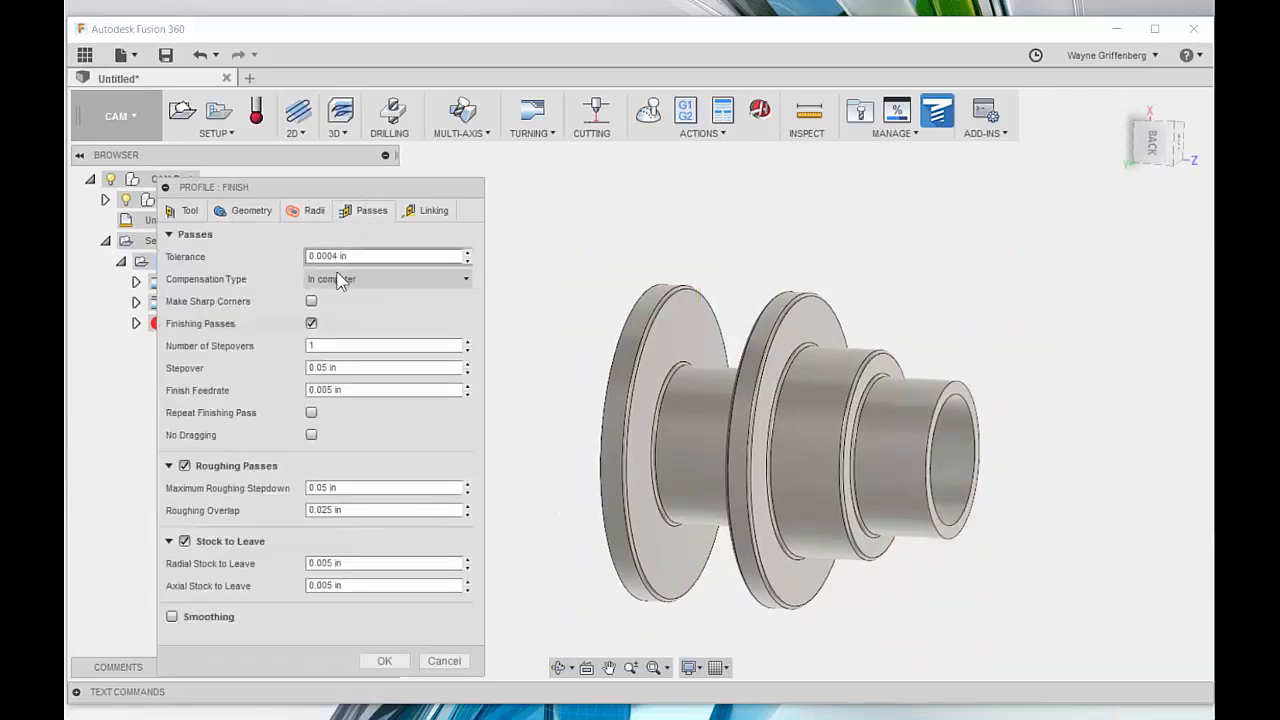
left_click(184, 466)
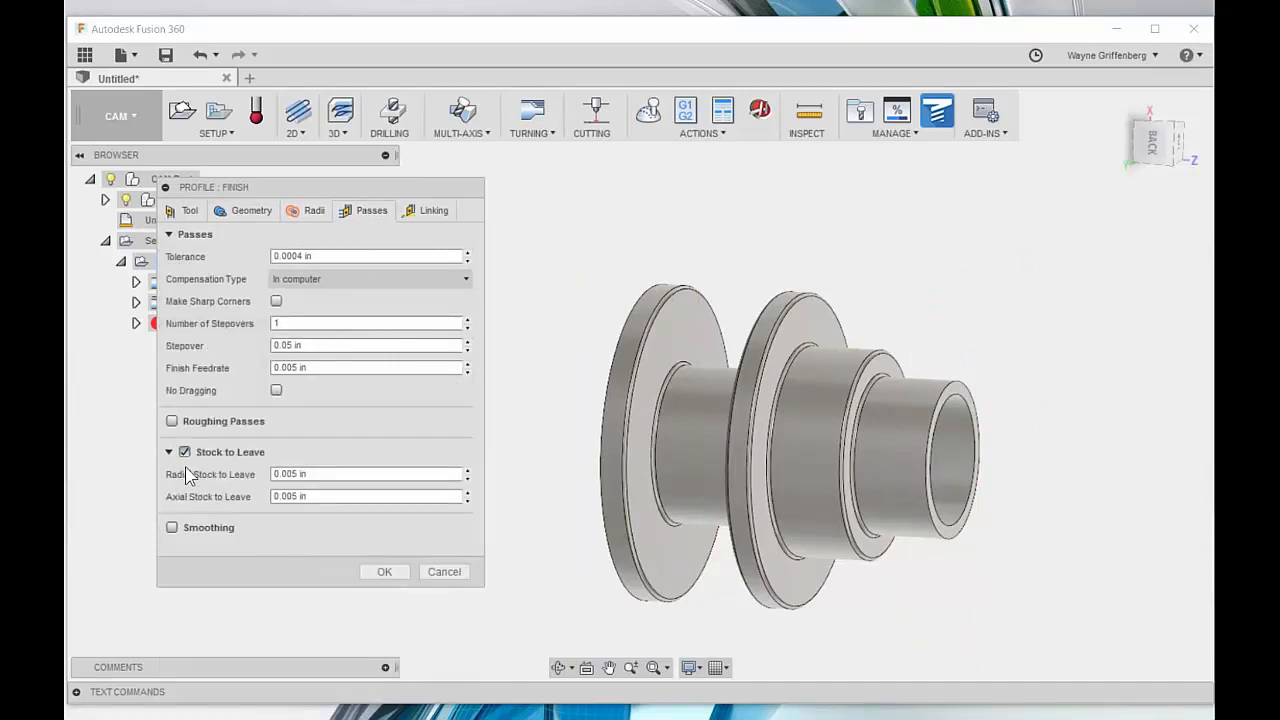
left_click(184, 452)
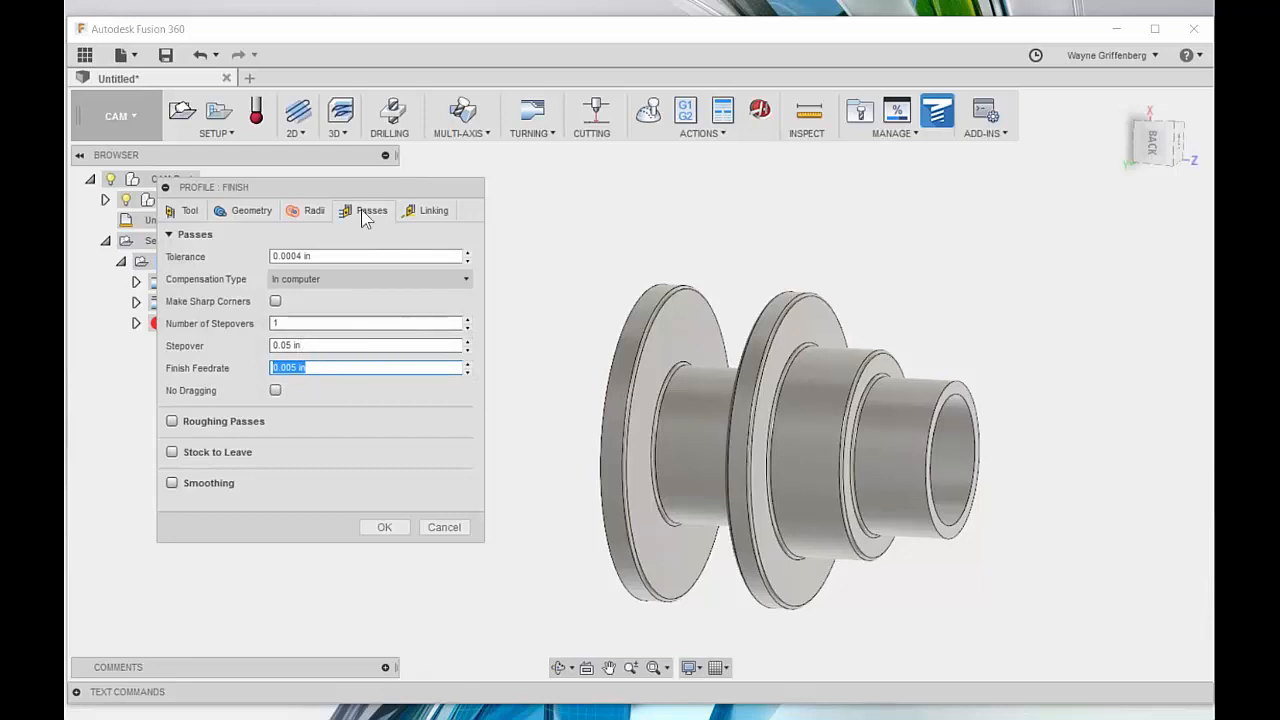
left_click(386, 527)
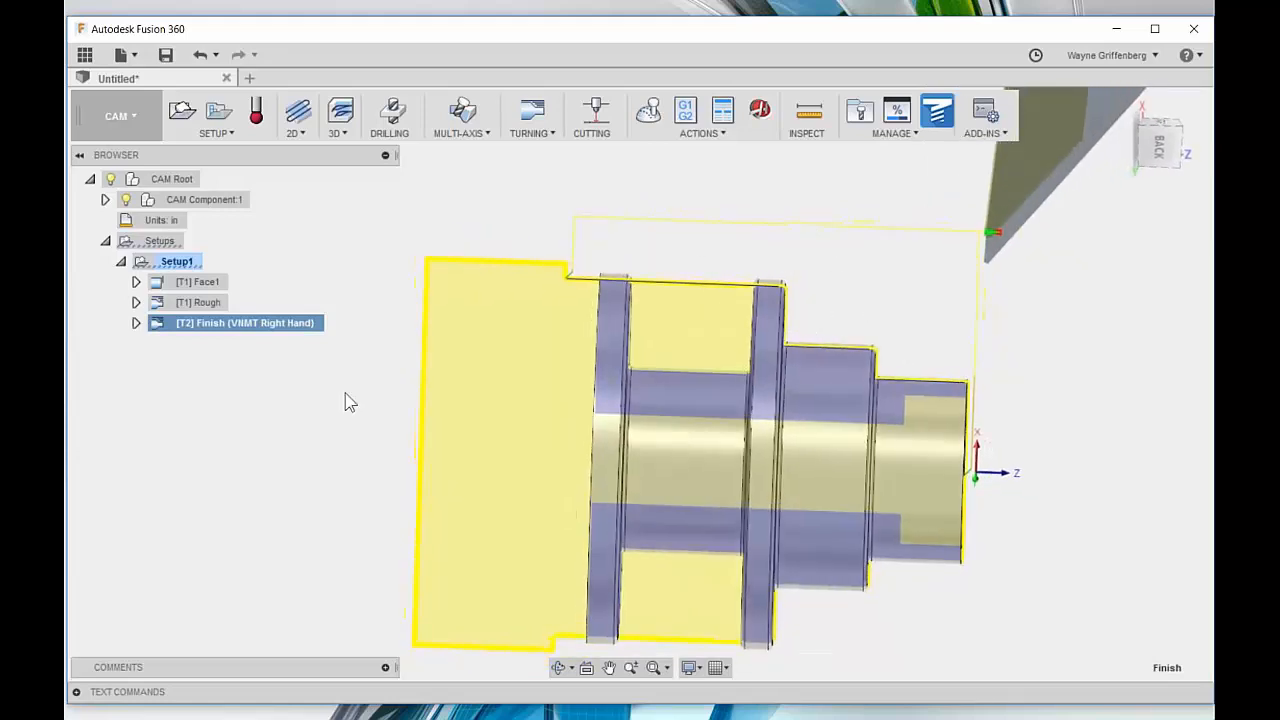
left_click(343, 393)
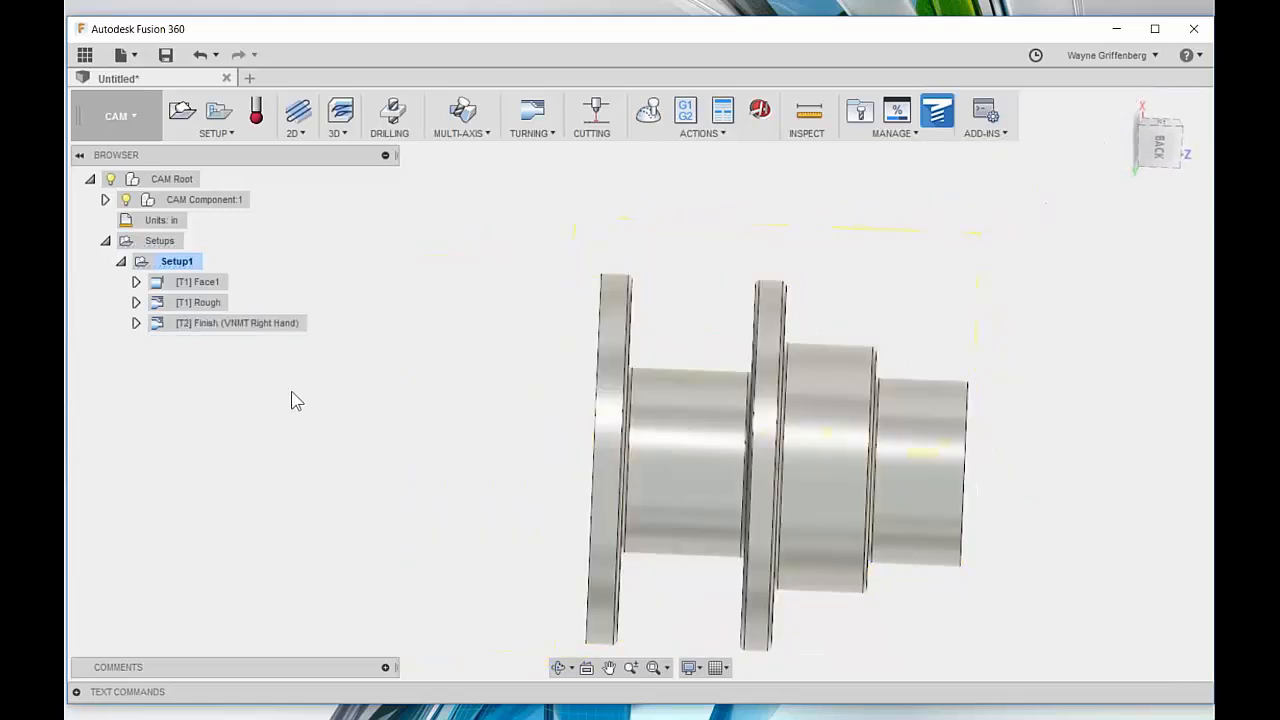
Step: Start a Turning Groove operation and choose the 3 - groove square tool from the Haas ST20Y library, filtered to grooving tools
left_click(533, 134)
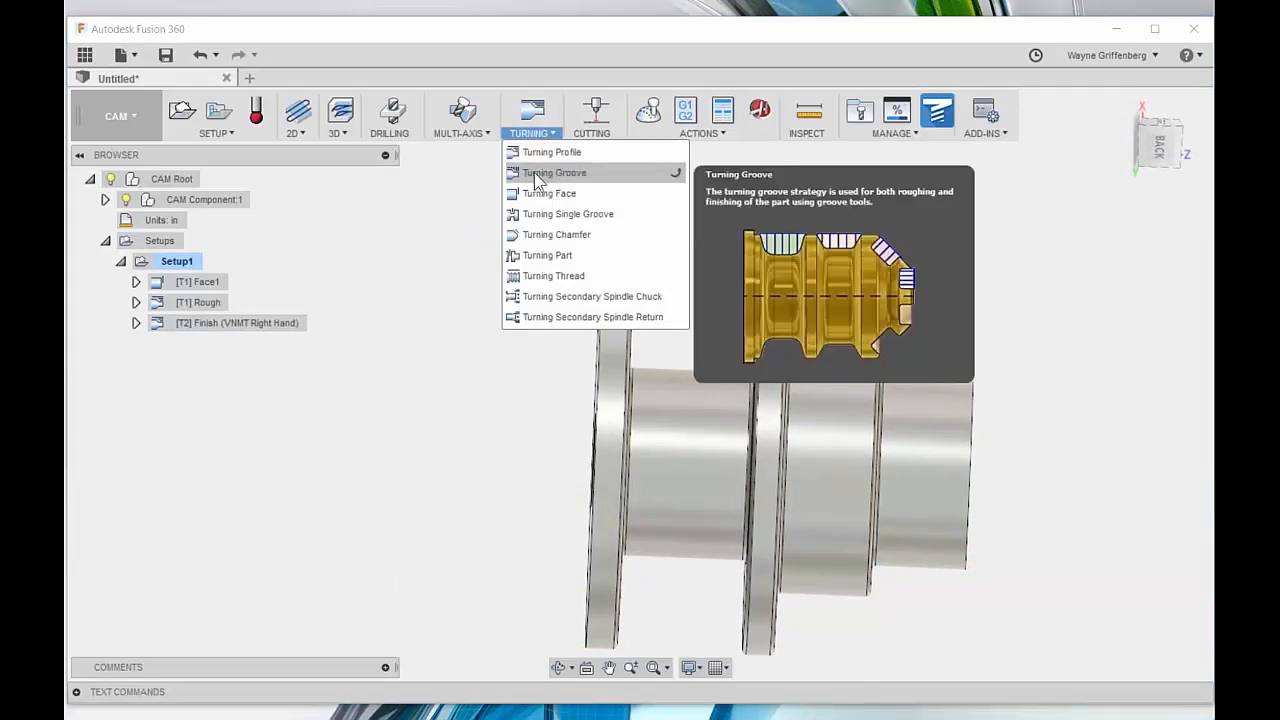
left_click(537, 178)
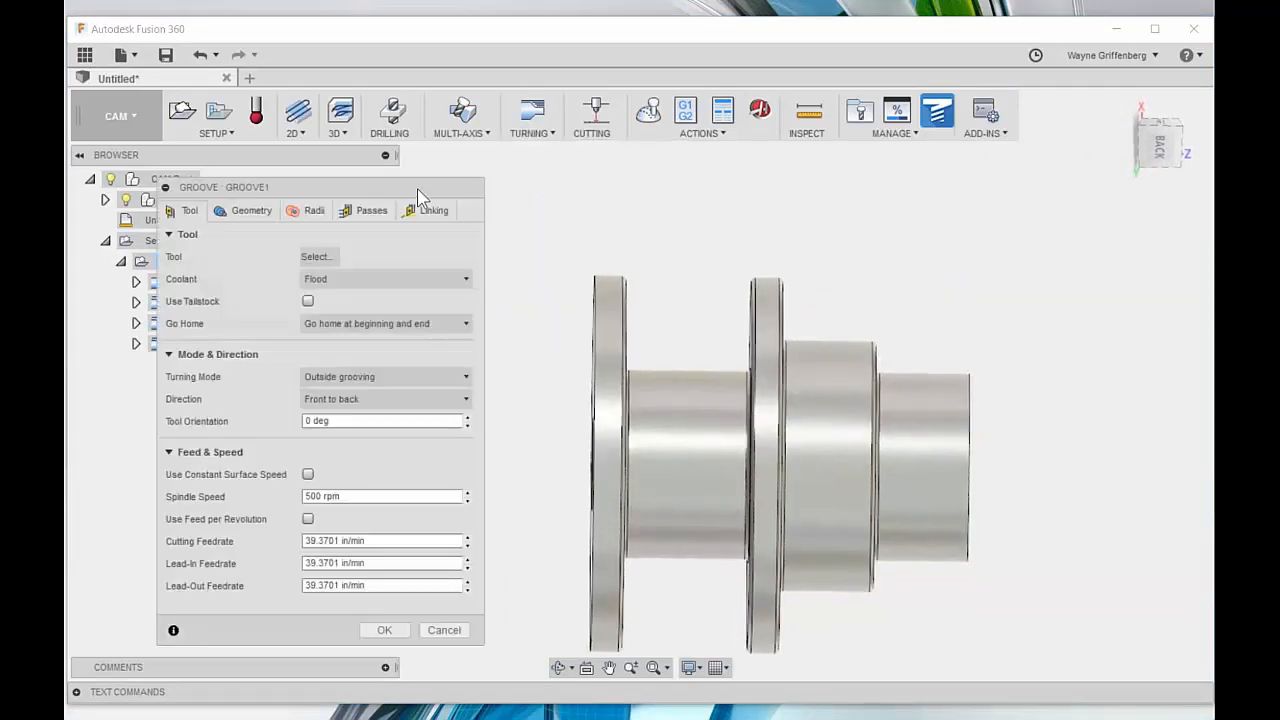
left_click_drag(417, 188, 409, 180)
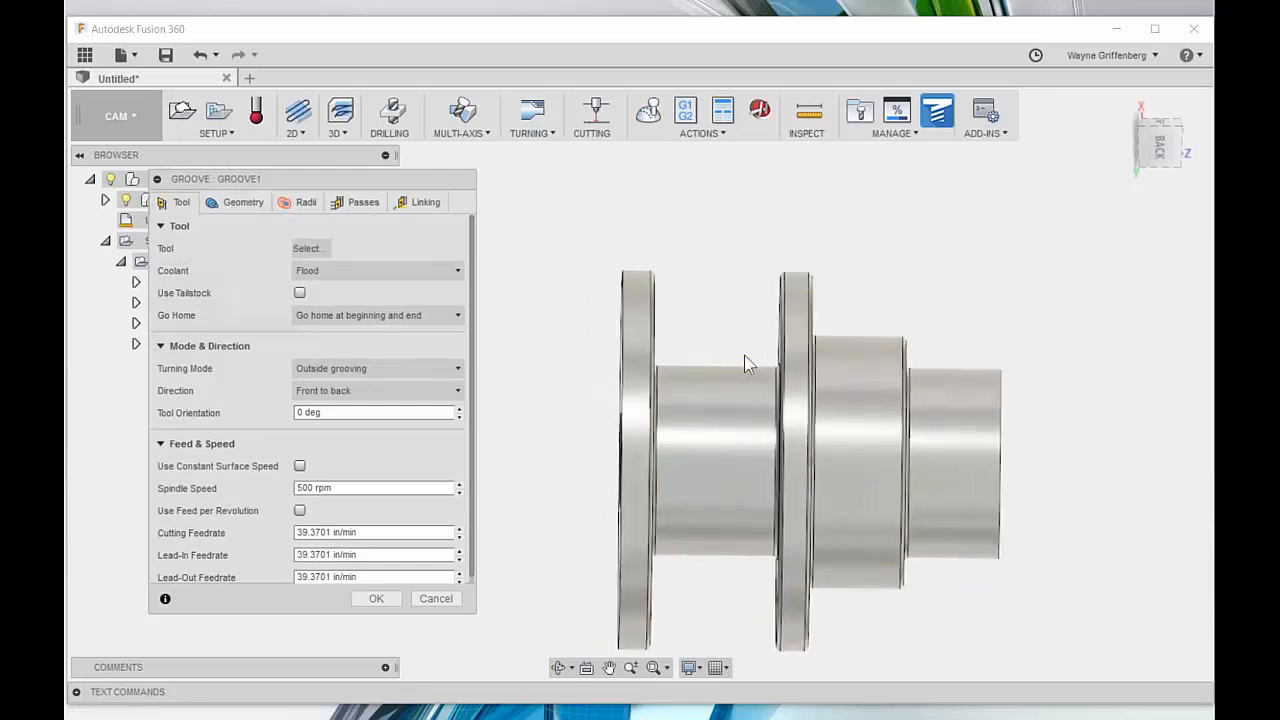
middle_click_drag(684, 344, 636, 342, "shift")
left_click(304, 253)
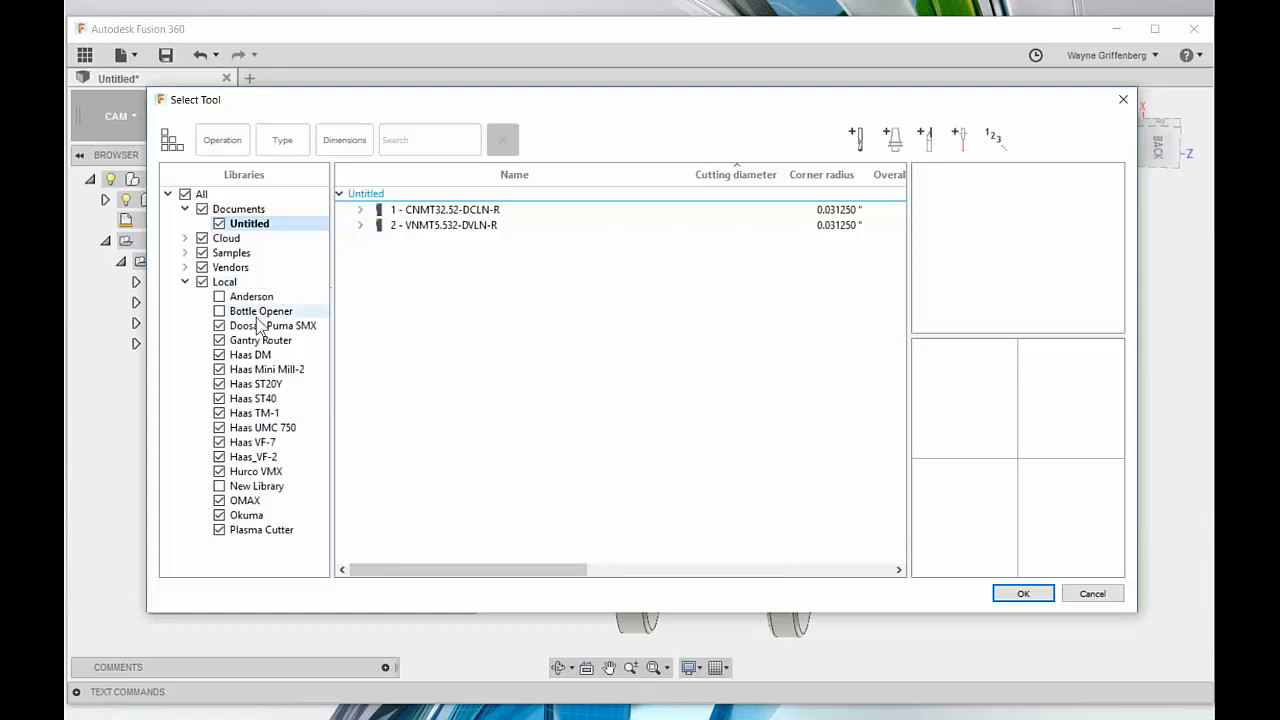
left_click(256, 384)
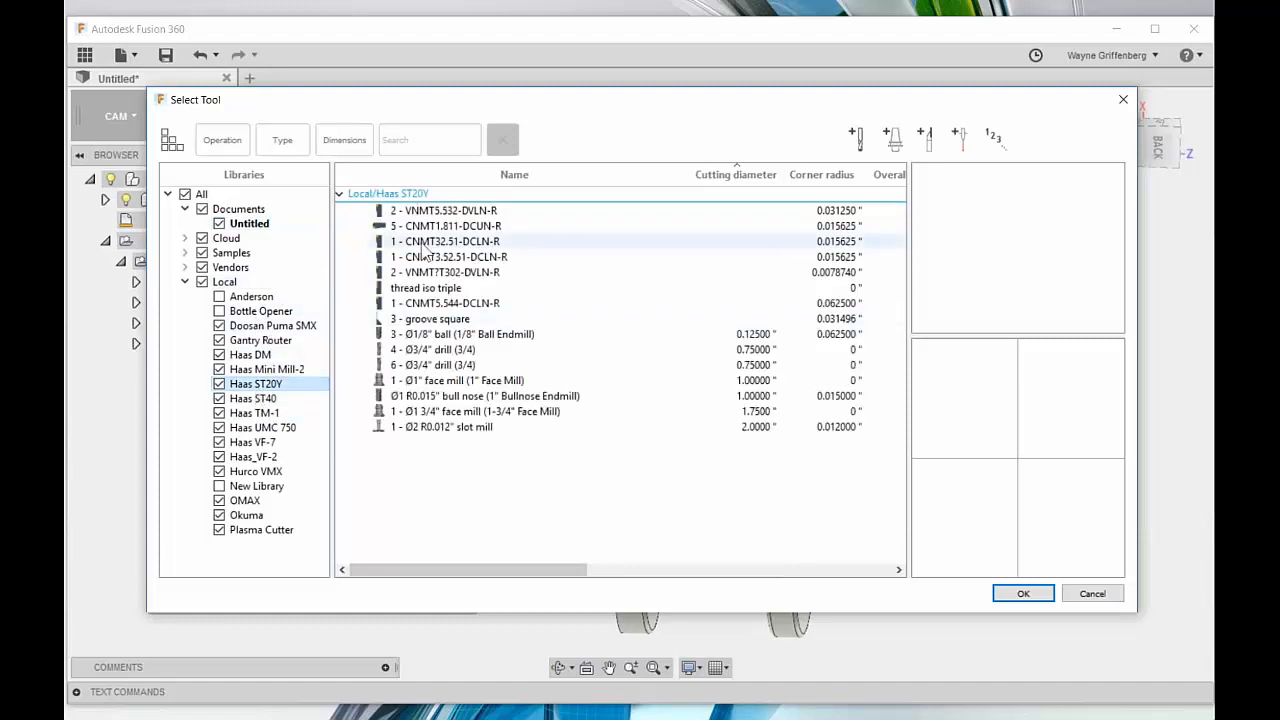
left_click(278, 146)
left_click(488, 472)
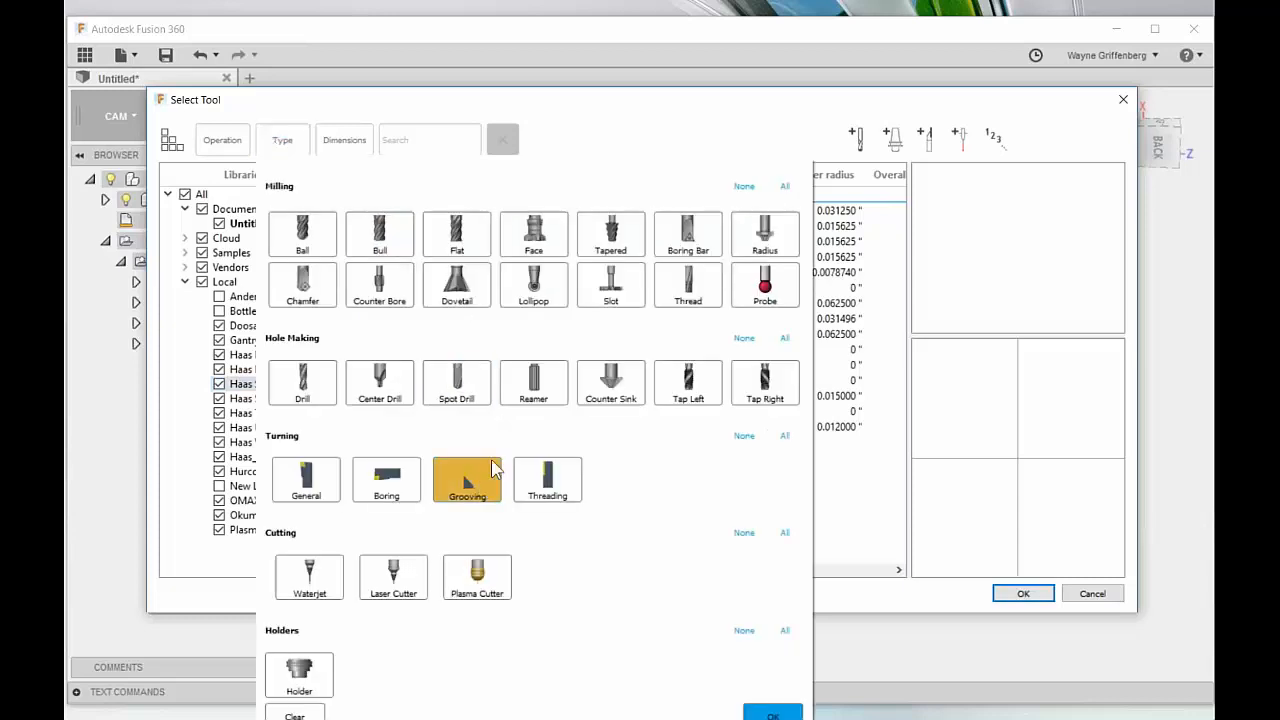
left_click(597, 98)
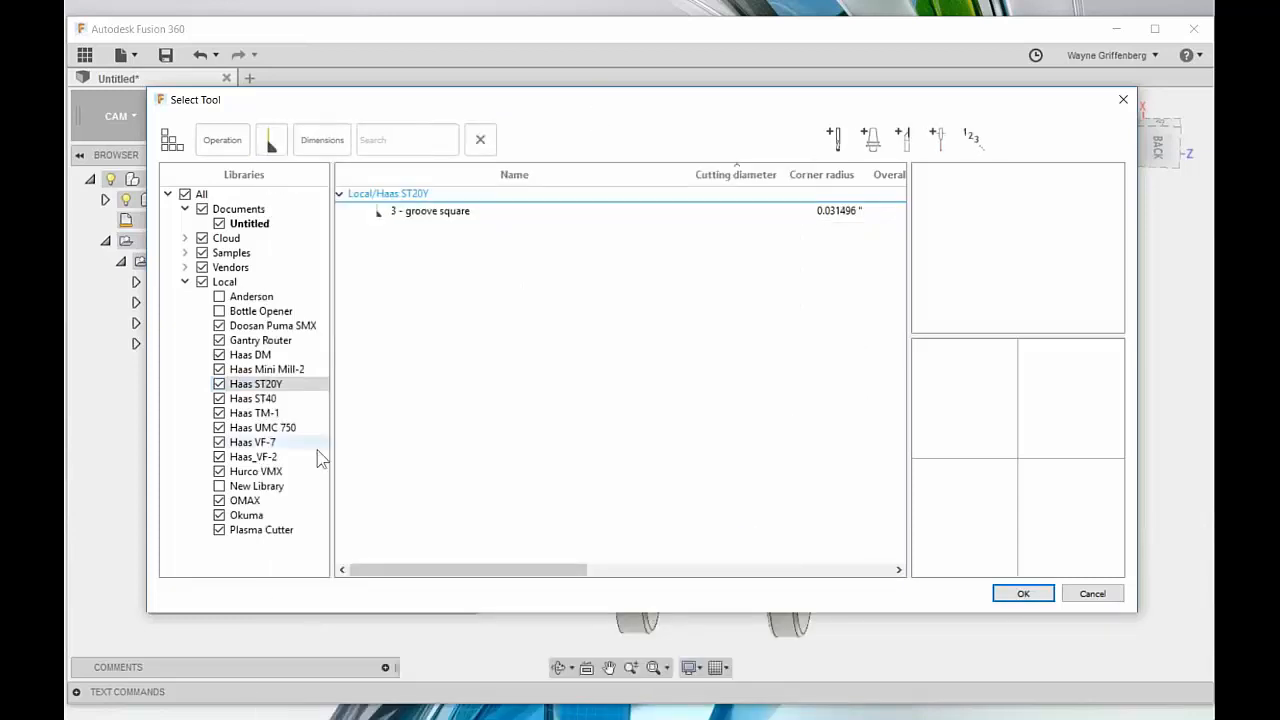
left_click(461, 215)
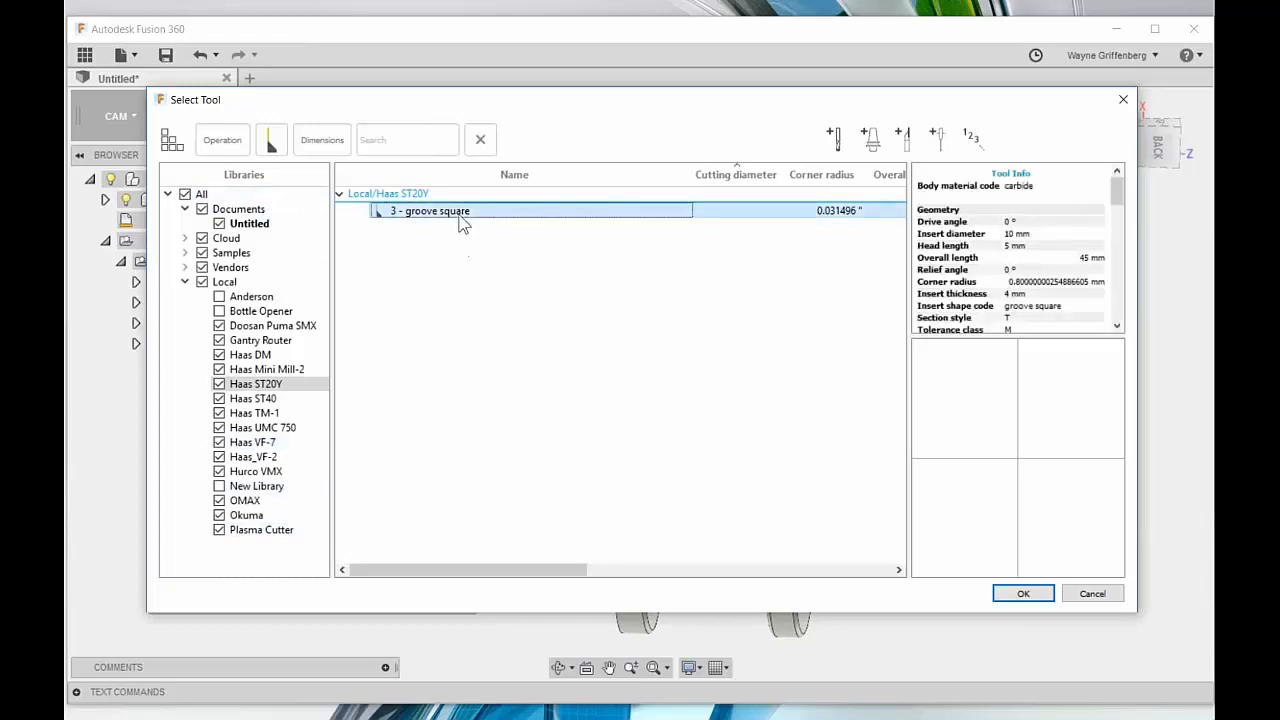
Step: Review the groove square tool's insert, holder and setup definitions, and accept it as the groove operation's tool
right_click(462, 218)
left_click(493, 229)
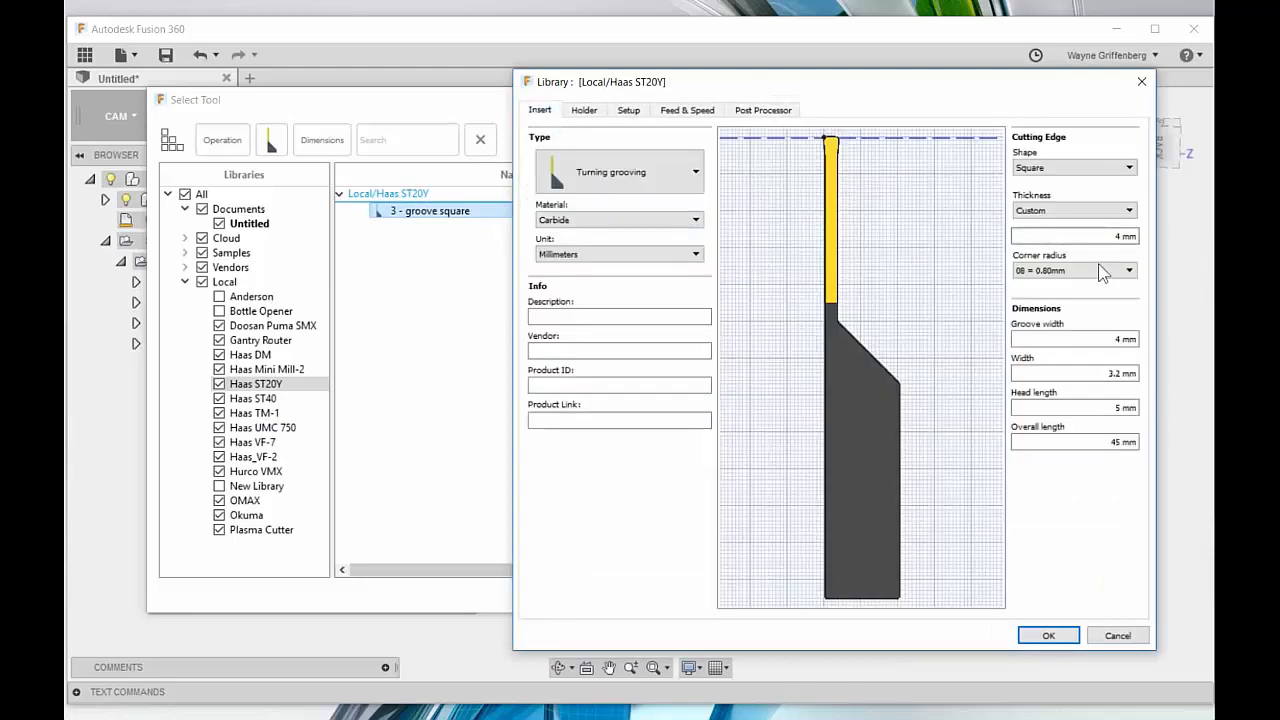
left_click(584, 111)
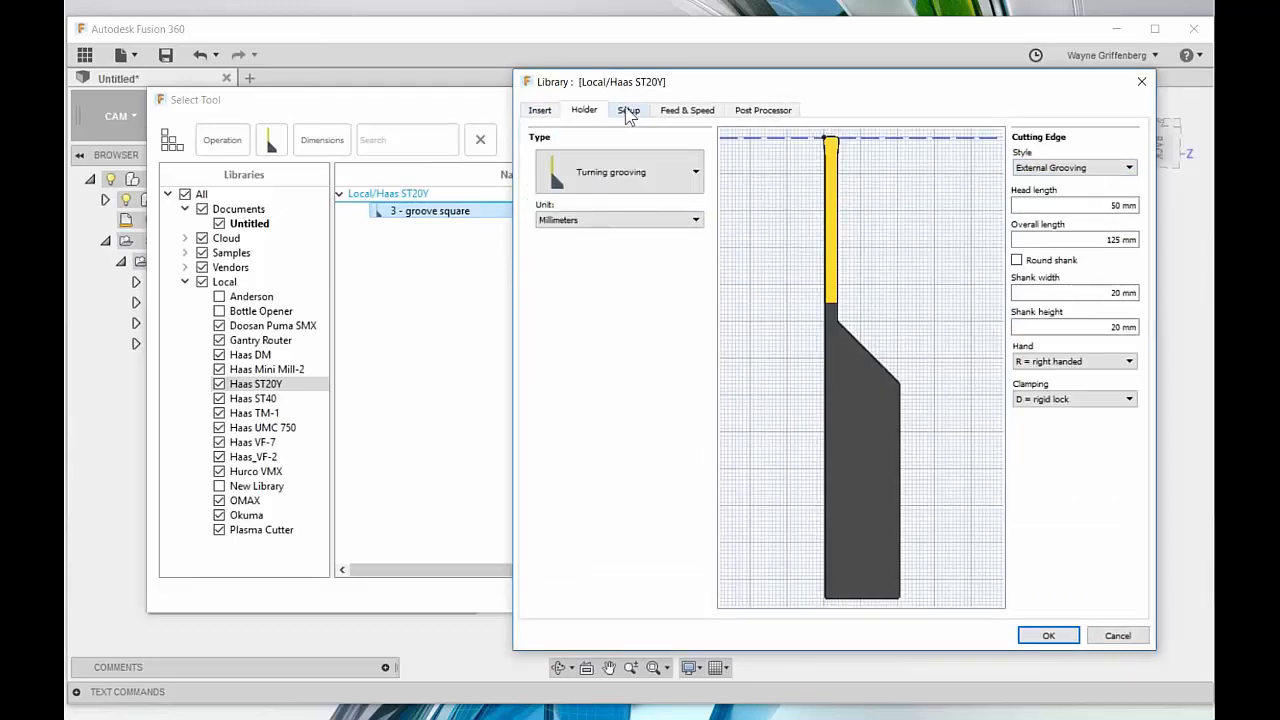
left_click(628, 111)
left_click(1048, 635)
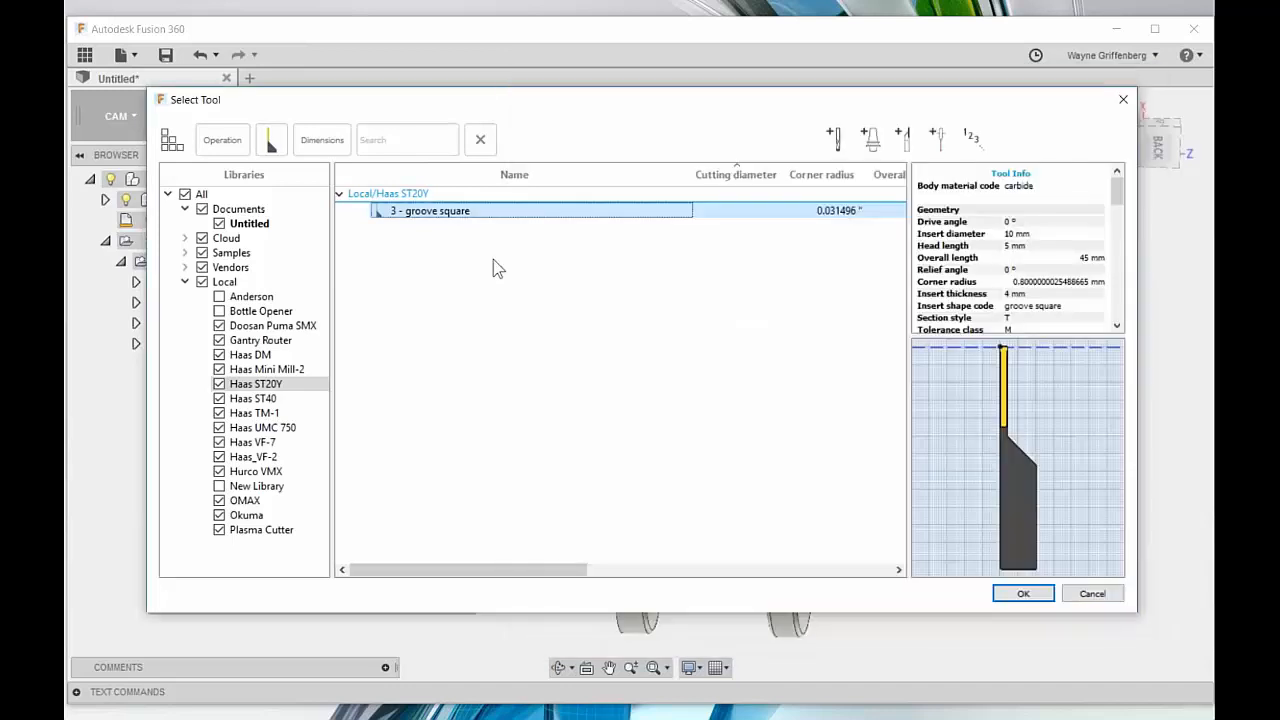
left_click(1023, 593)
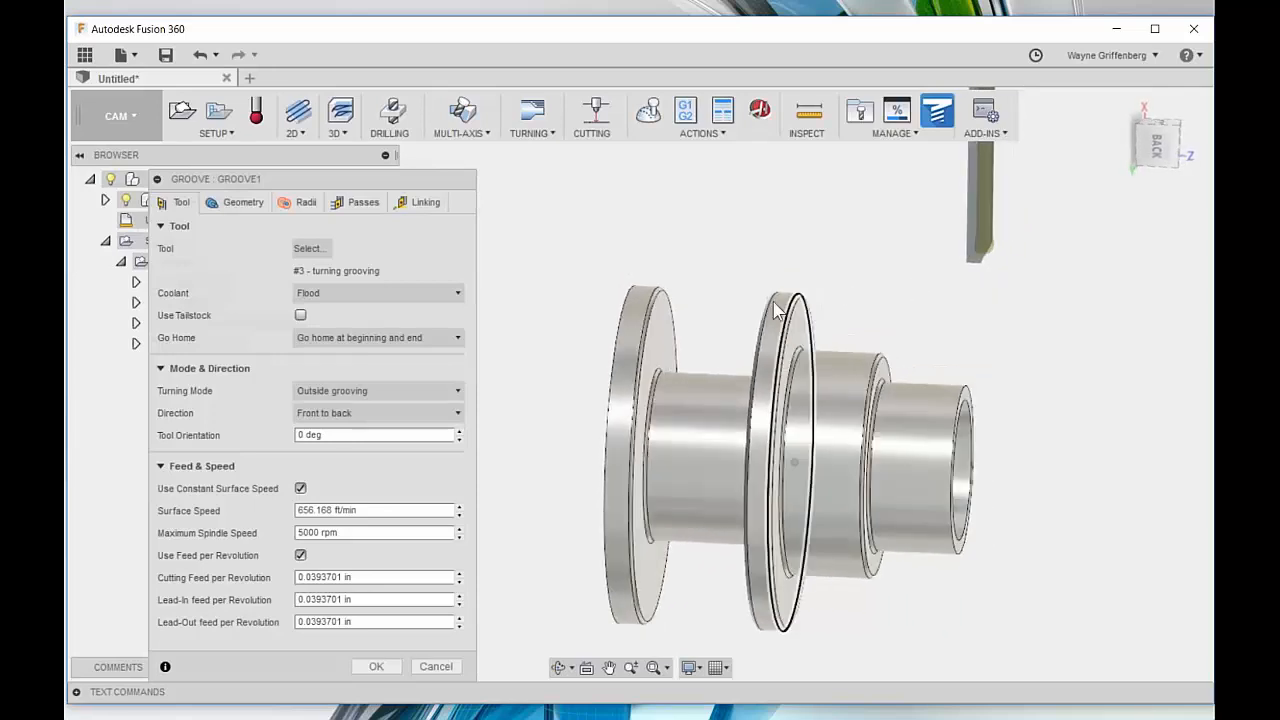
Step: Confine the groove by selection, from a rim point on the middle flange's back side to the rear flange's front outer edge
left_click(228, 205)
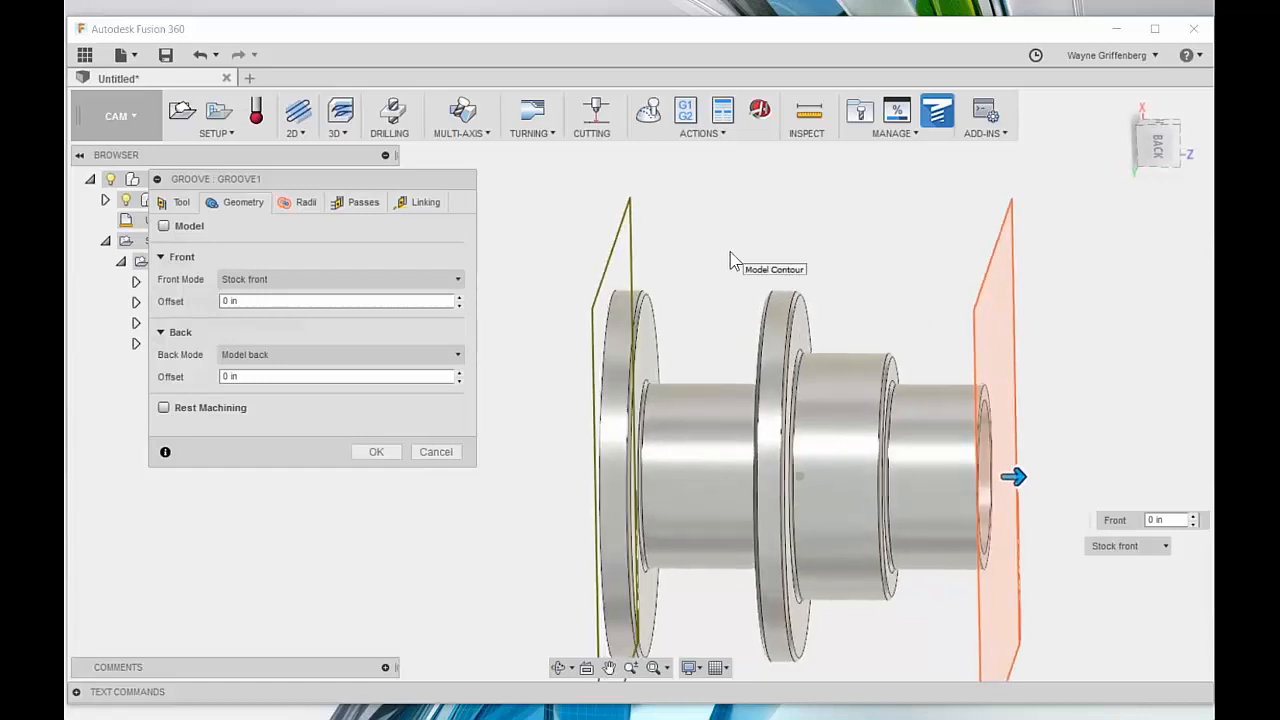
left_click(255, 282)
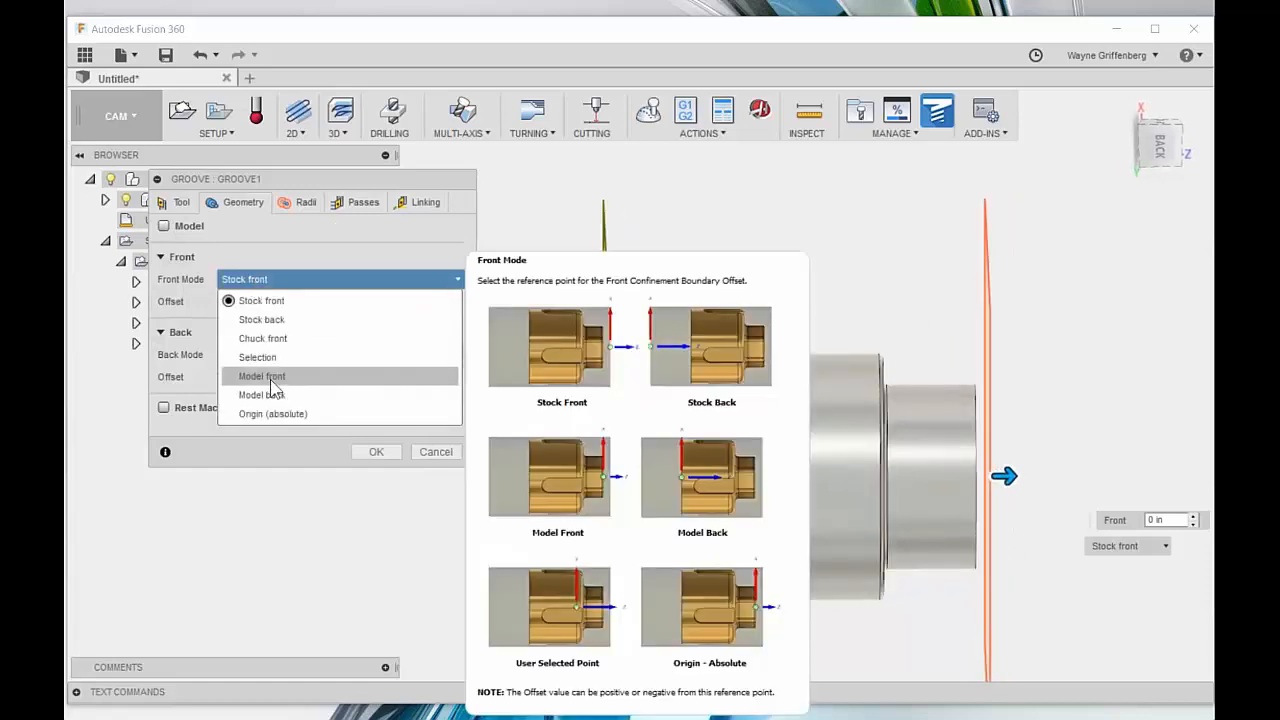
left_click(262, 358)
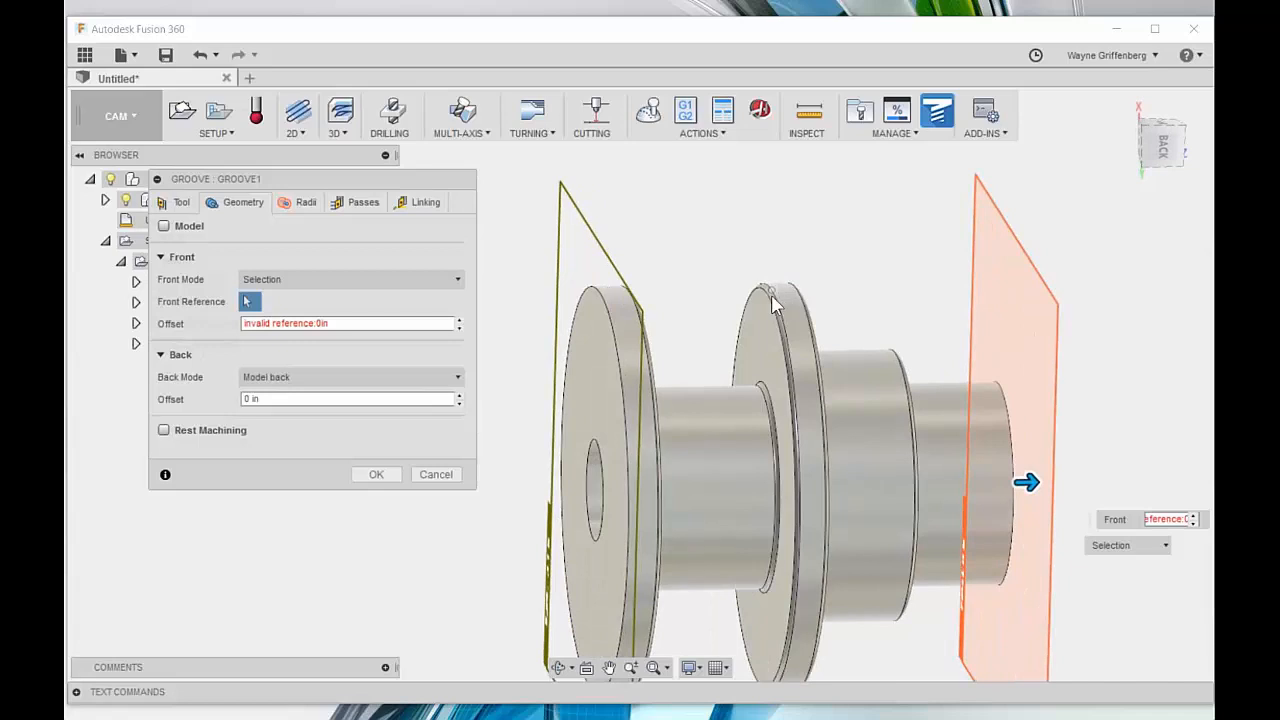
left_click(770, 305)
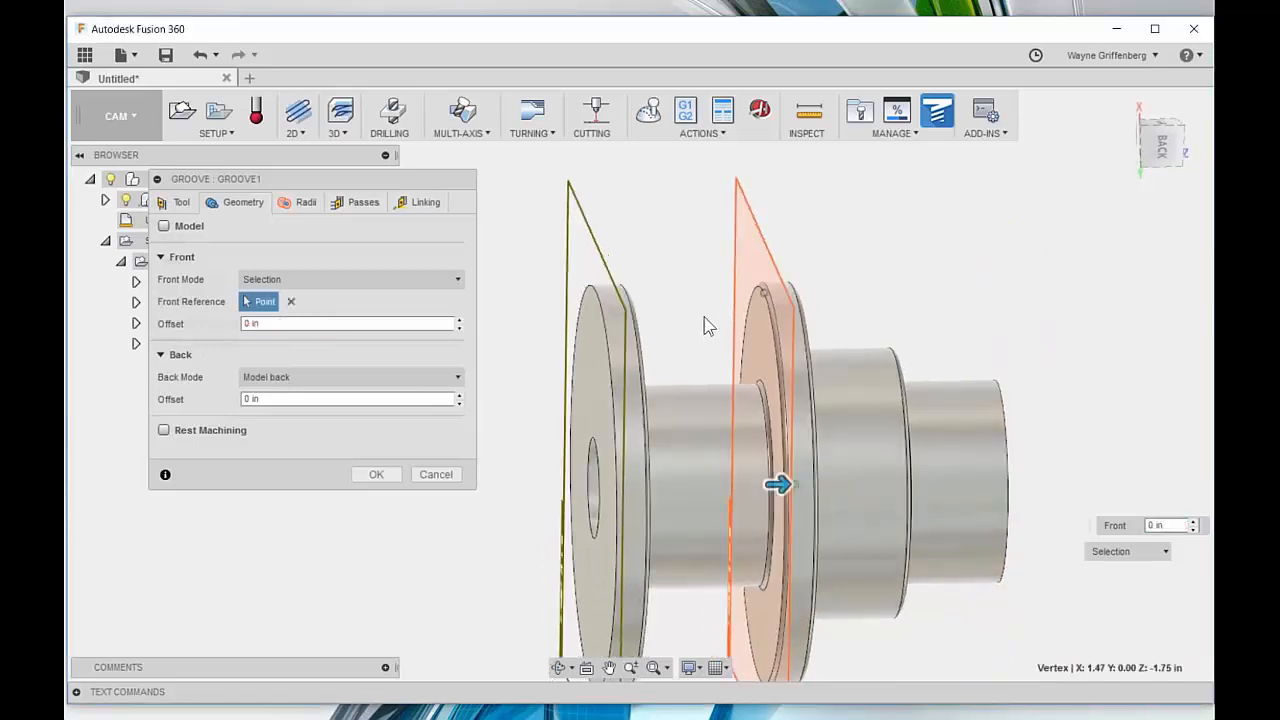
left_click(258, 382)
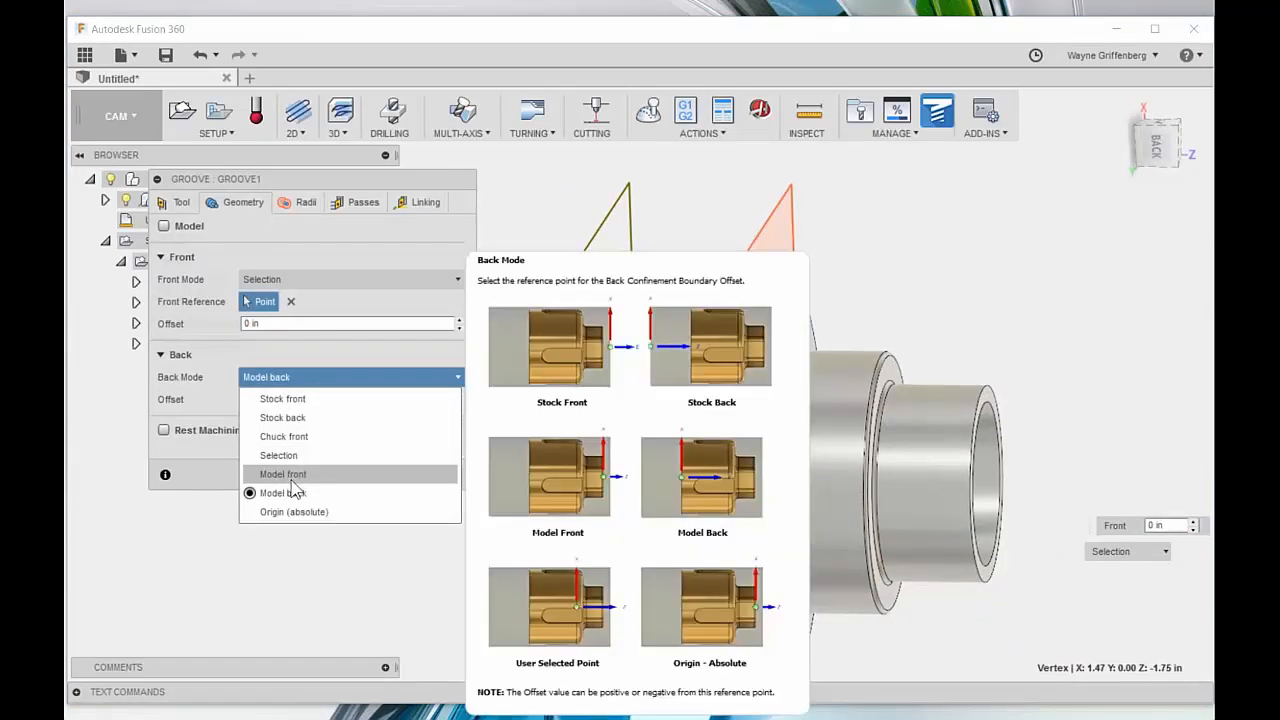
left_click(285, 455)
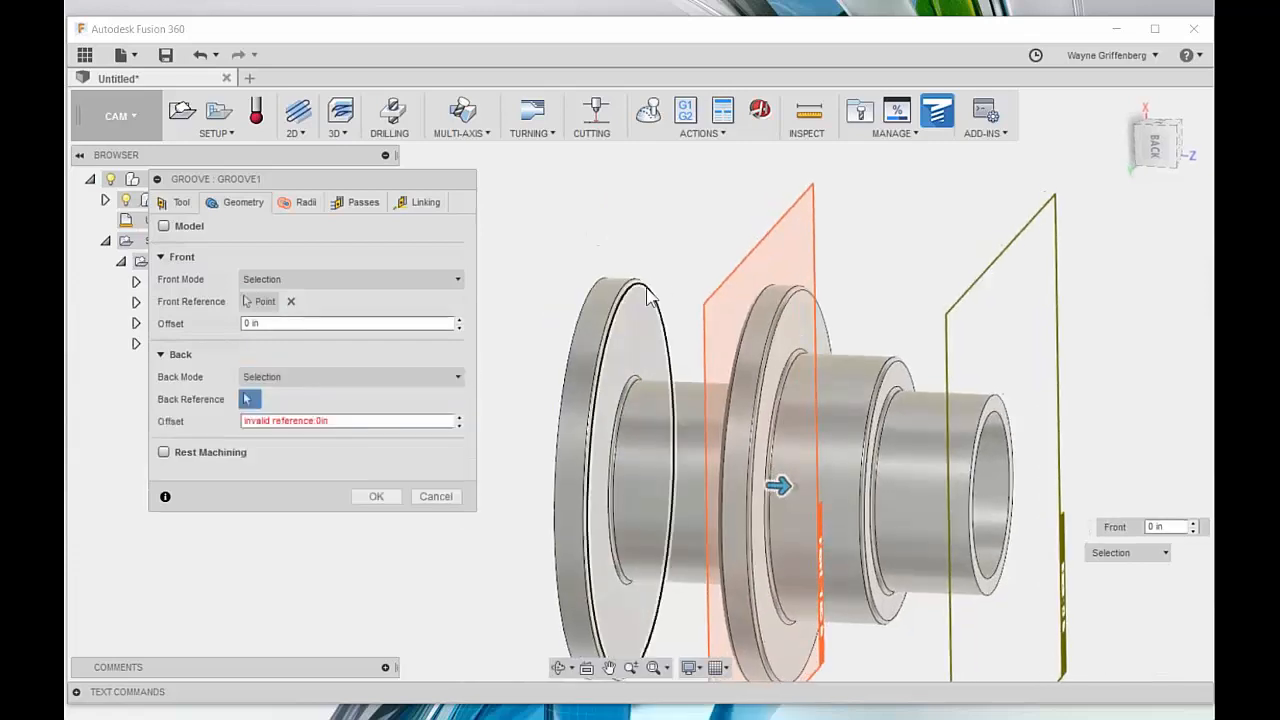
left_click(645, 292)
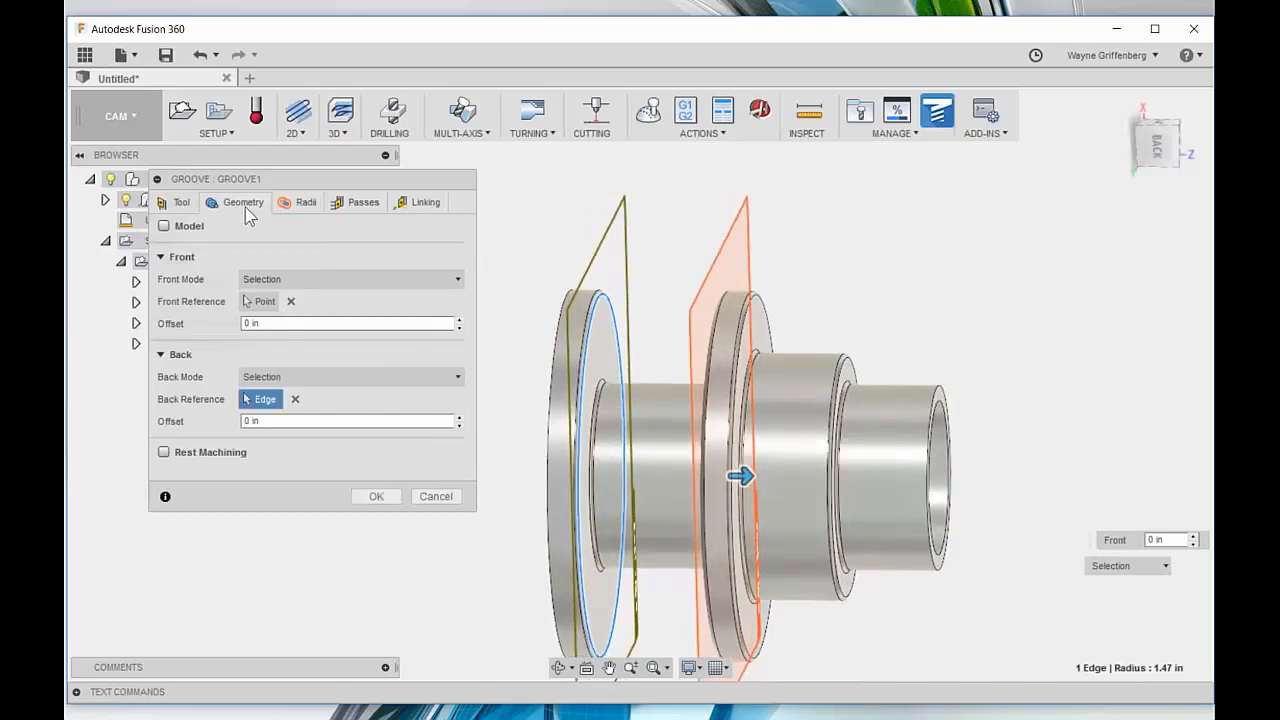
Step: Review the groove's Grooving Pattern options, set its Up/Down Direction to Only down, and generate the groove toolpath
left_click(360, 206)
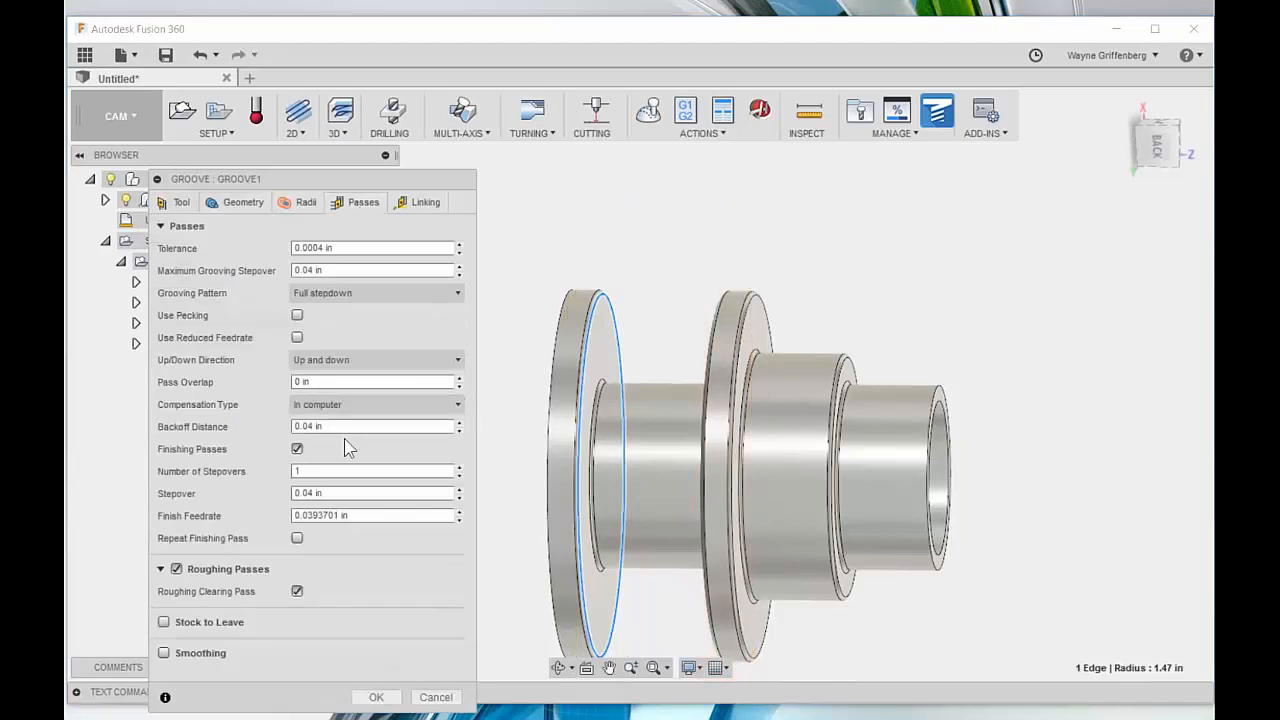
left_click(412, 294)
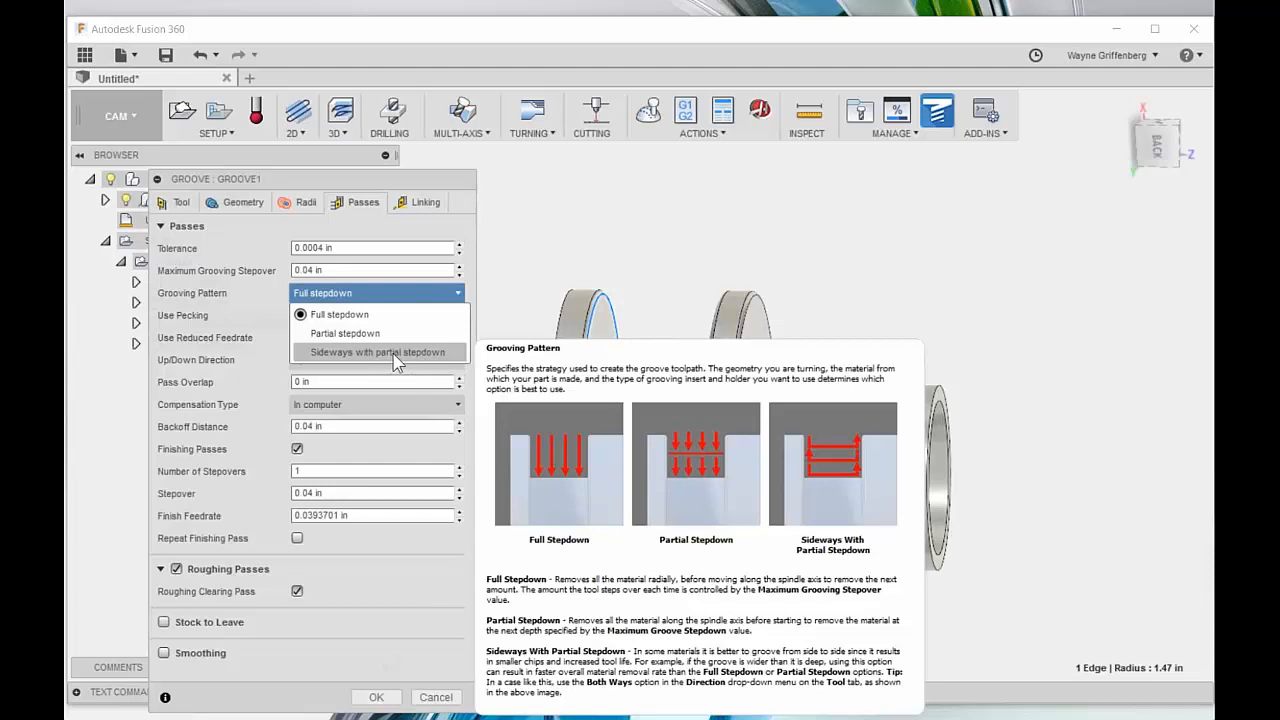
left_click(415, 605)
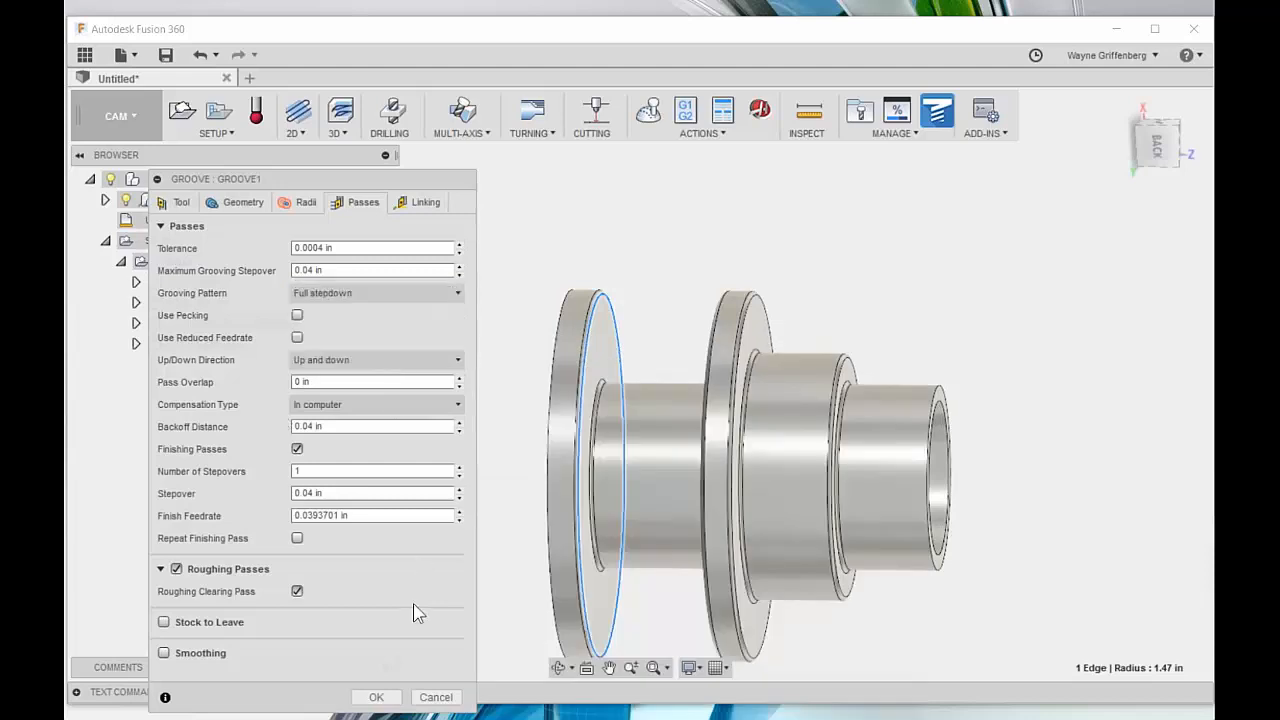
left_click(348, 361)
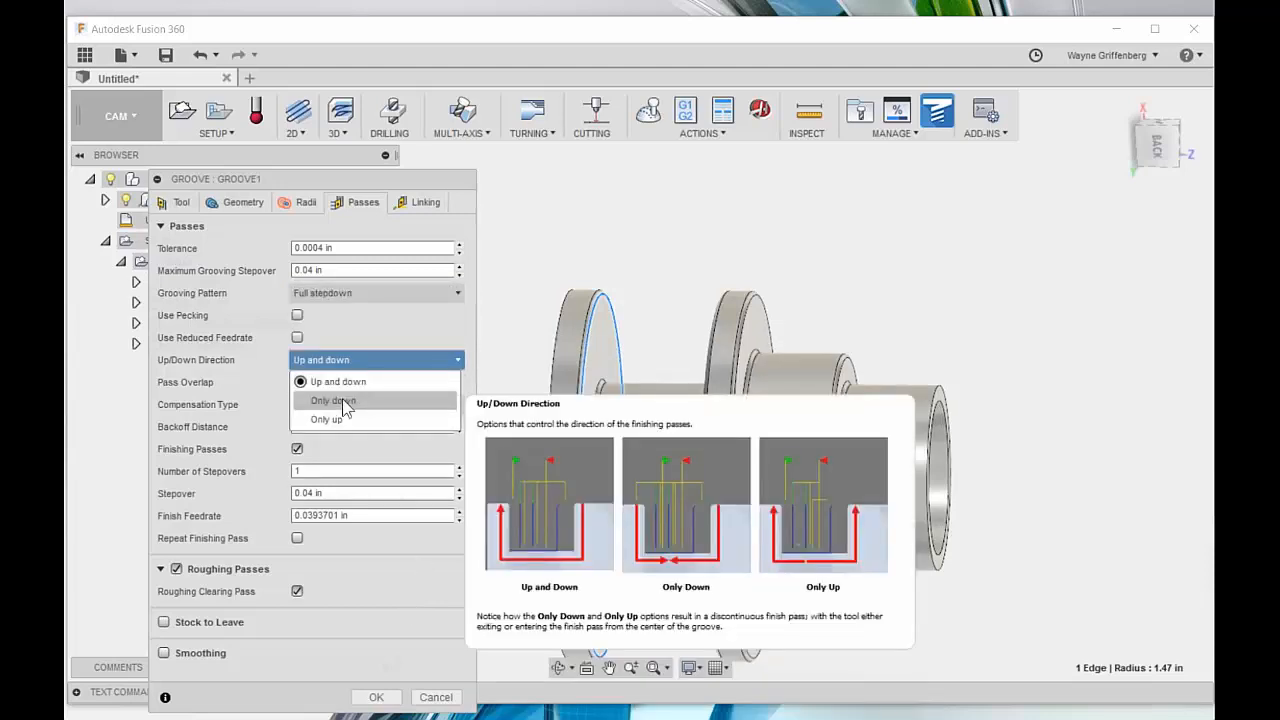
left_click(340, 400)
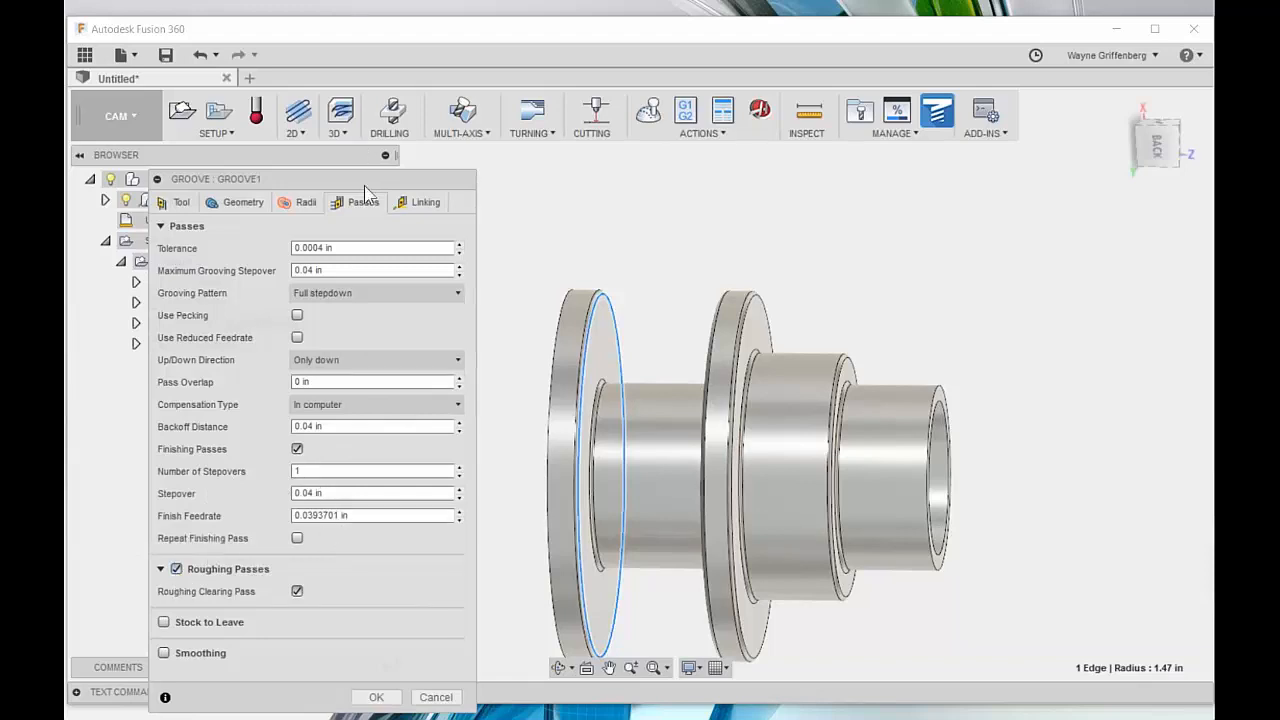
left_click_drag(366, 184, 366, 130)
left_click(391, 543)
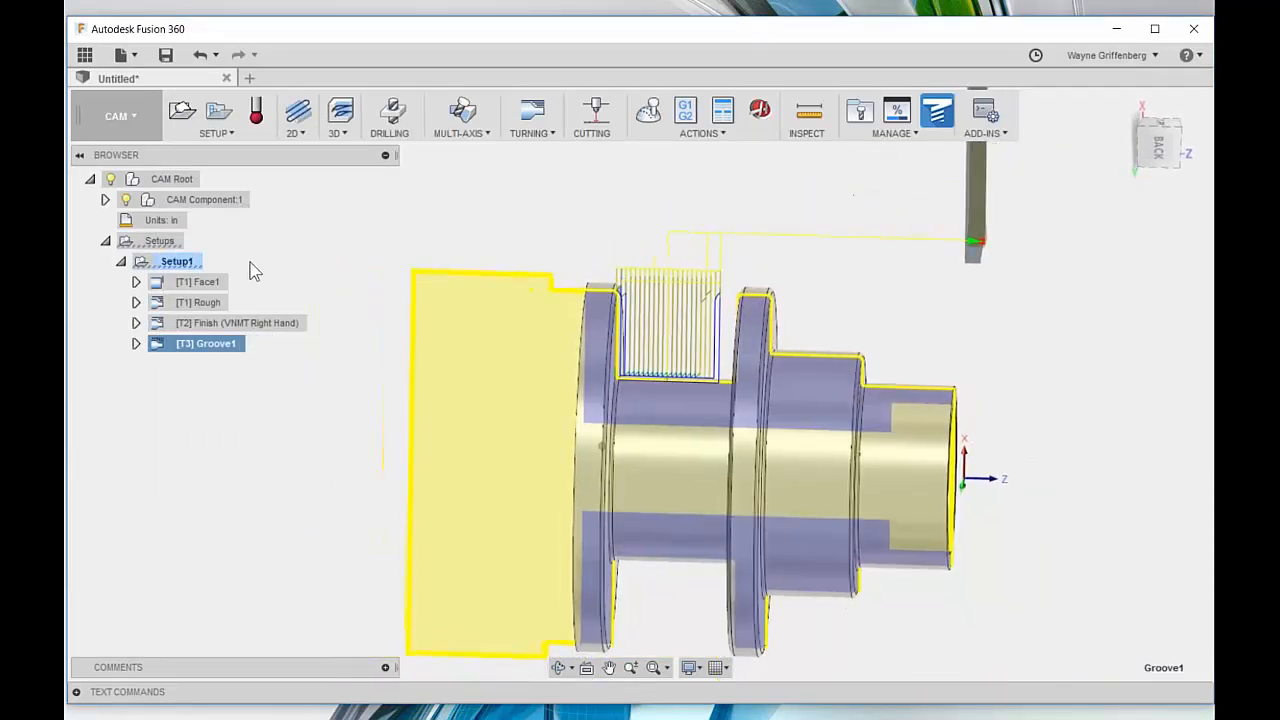
Step: Simulate Setup1, jump between its operations to check the stock before grooving and the collision marks, and close the simulation
left_click(181, 263)
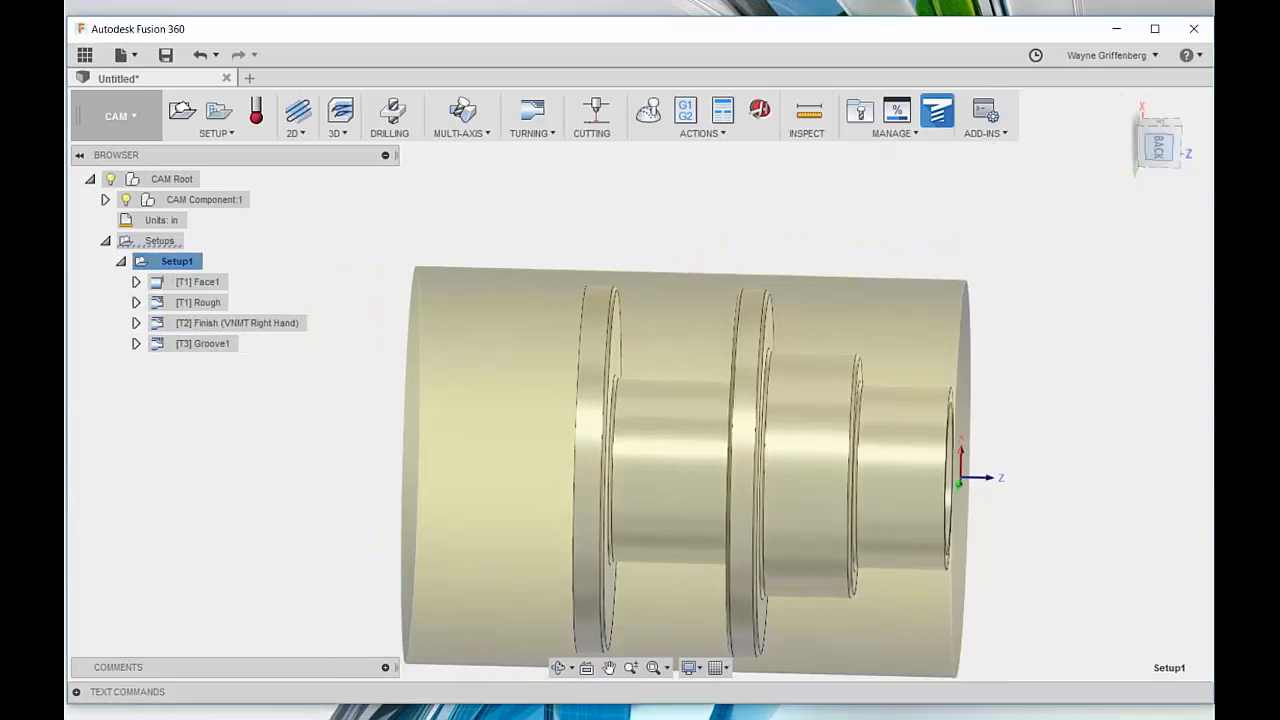
left_click(648, 112)
left_click_drag(357, 190, 1210, 271)
left_click_drag(1090, 275, 275, 432)
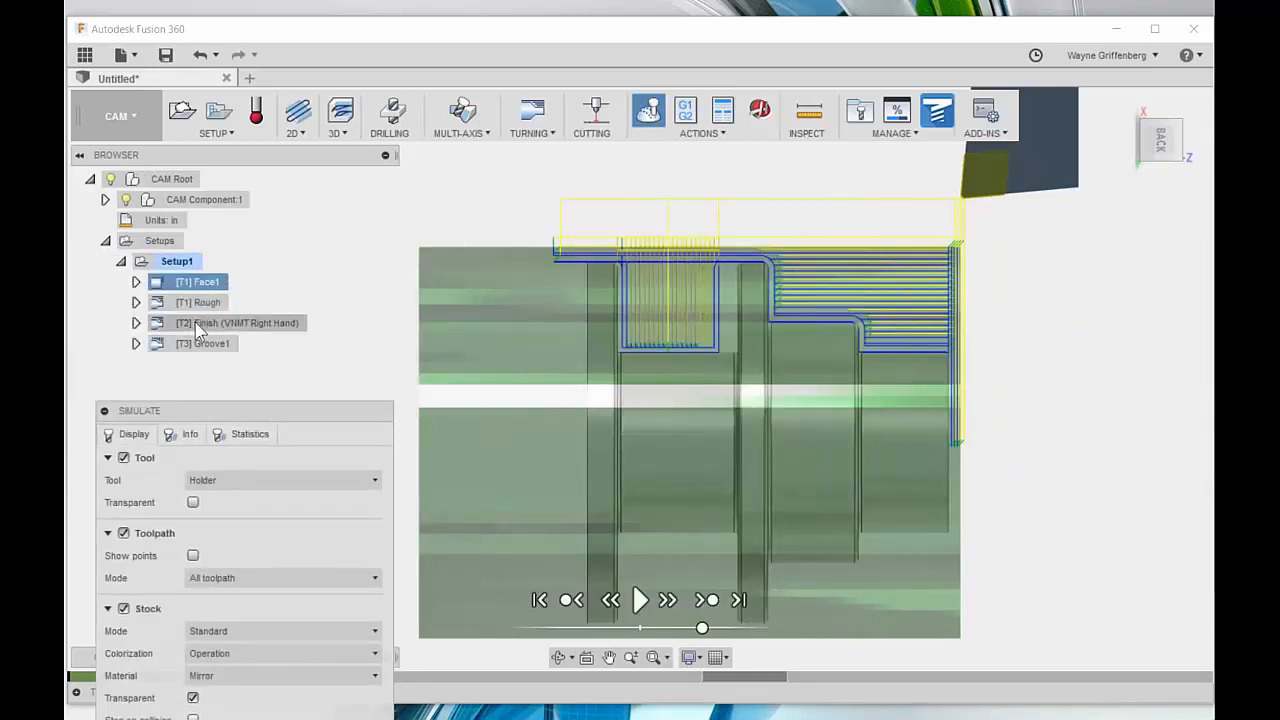
left_click(201, 346)
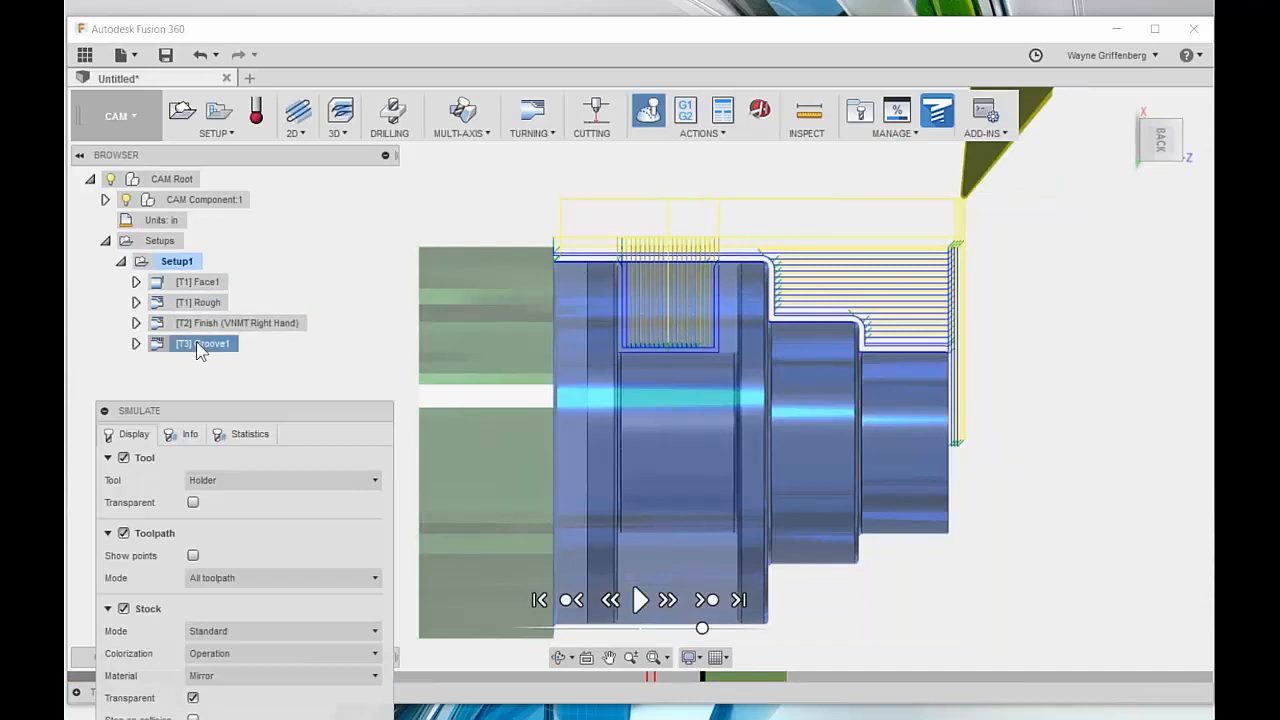
left_click(206, 303)
left_click(202, 344)
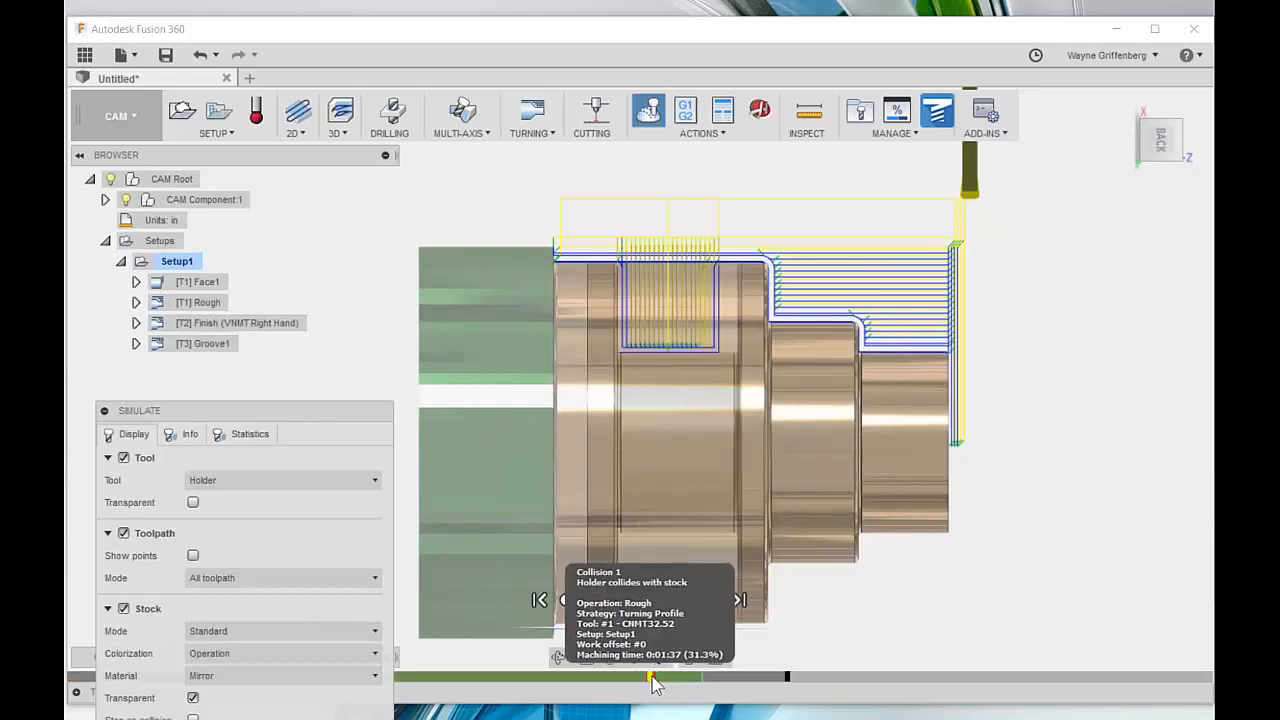
left_click_drag(307, 415, 354, 160)
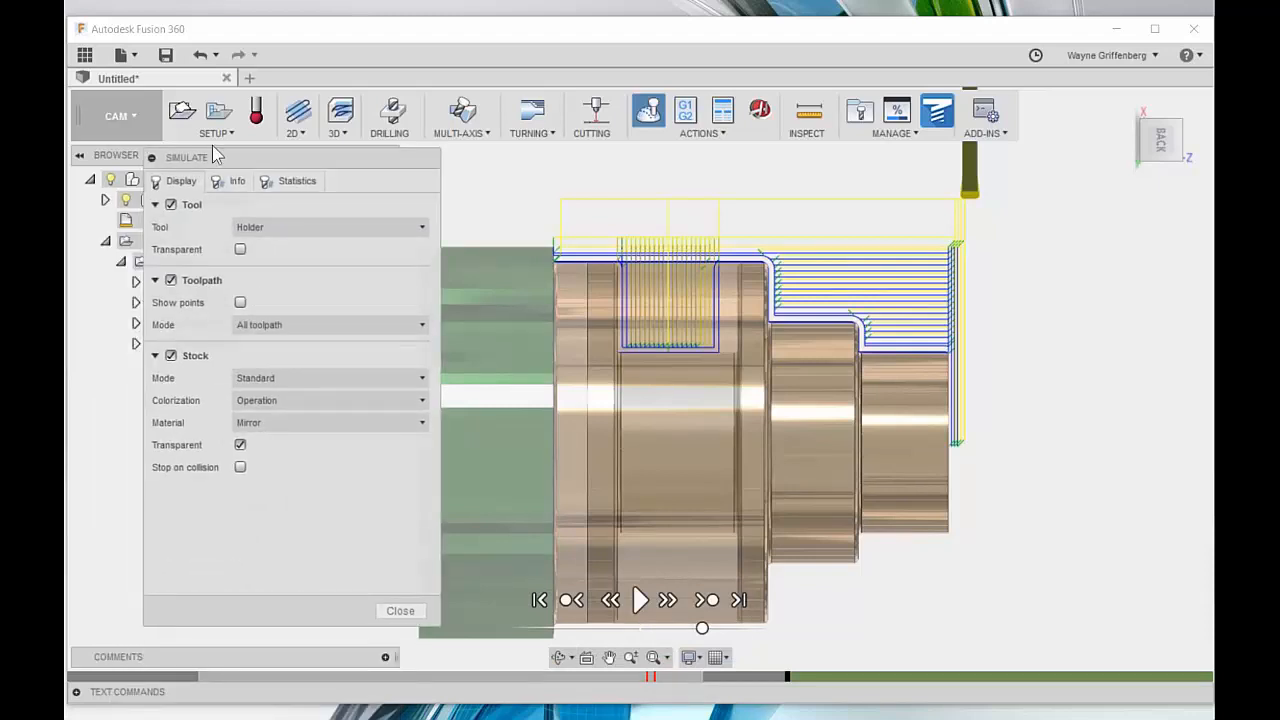
left_click(400, 610)
Step: Restart the simulation of Setup1 and advance operation by operation to the start of Groove1
right_click(163, 264)
left_click(558, 206)
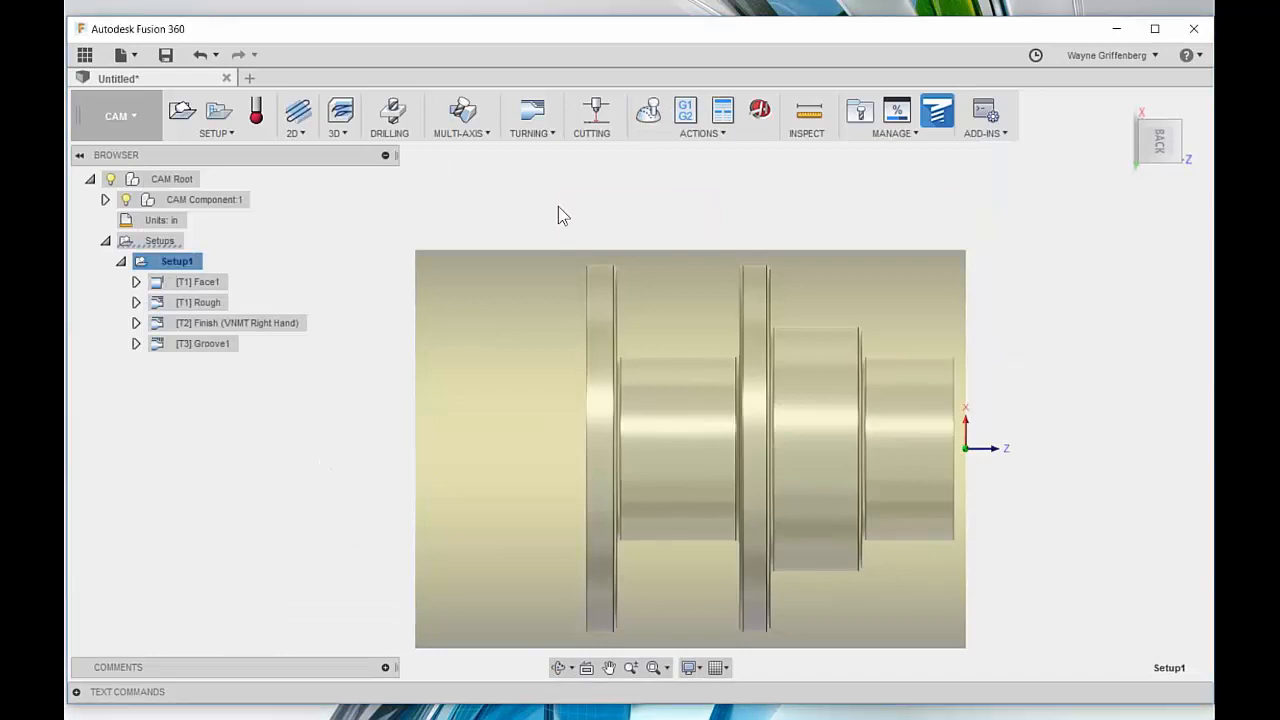
right_click(160, 264)
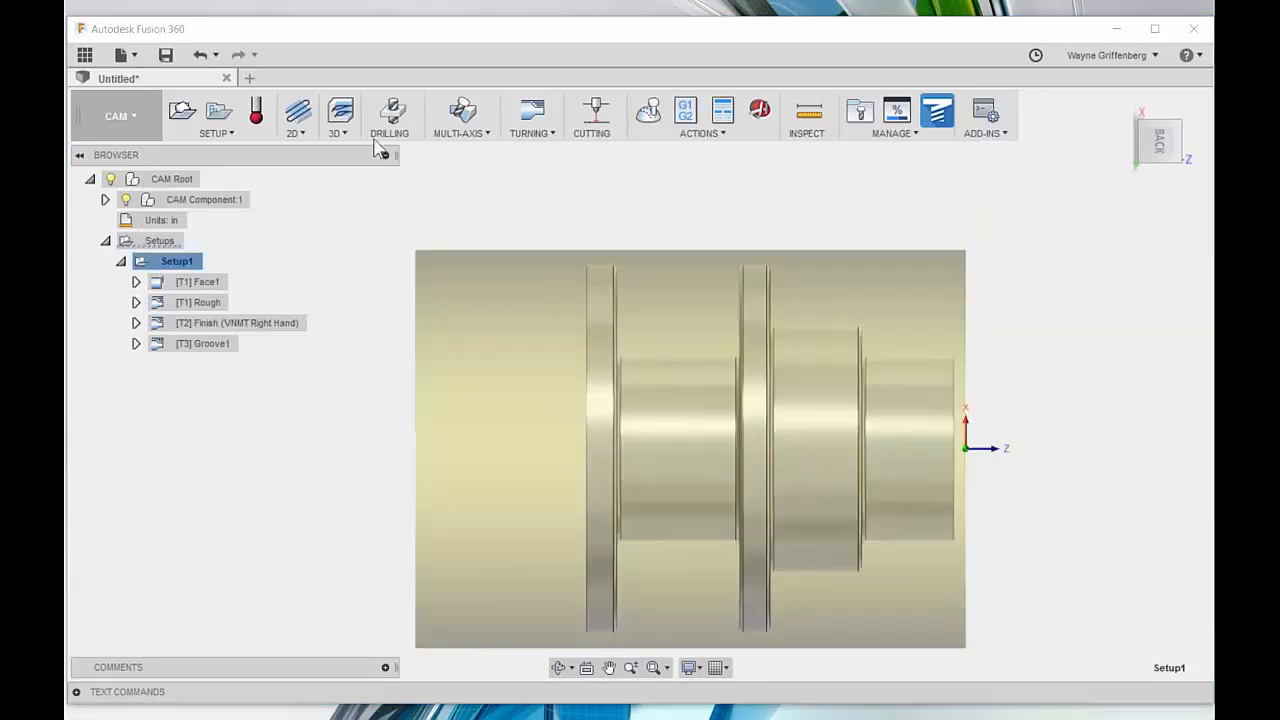
left_click(646, 112)
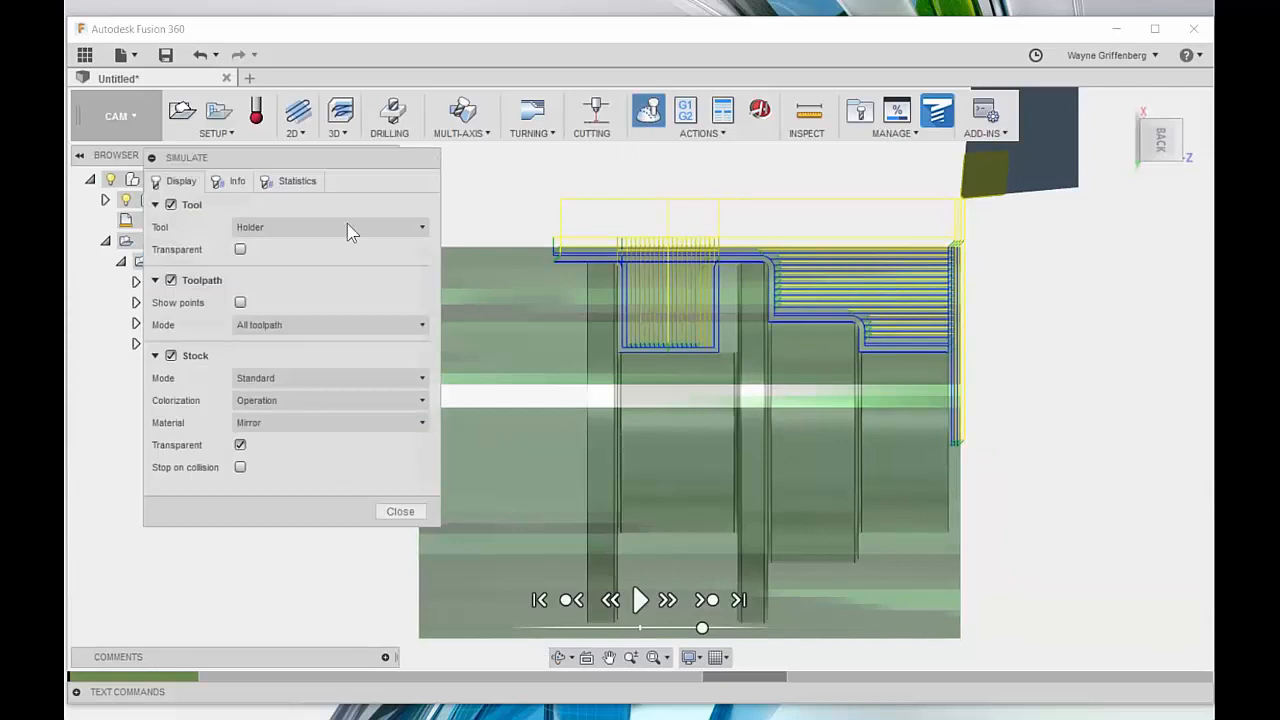
left_click_drag(310, 163, 1077, 182)
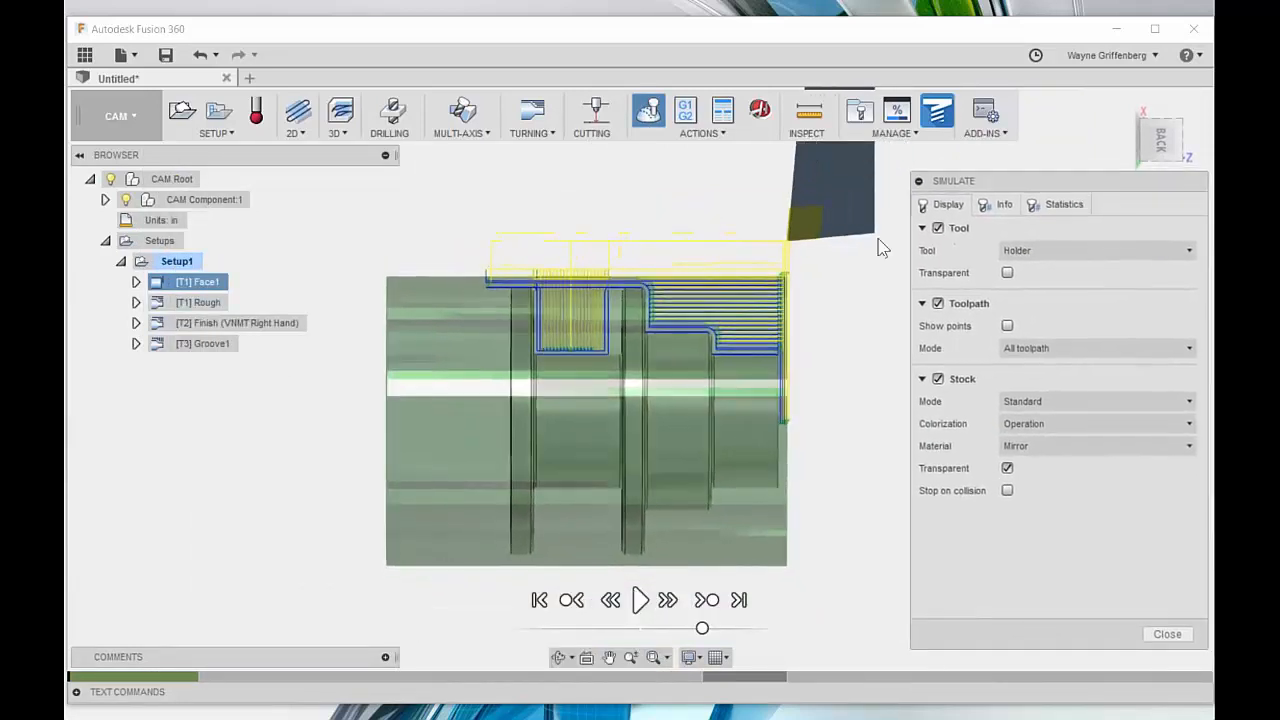
right_click(546, 195)
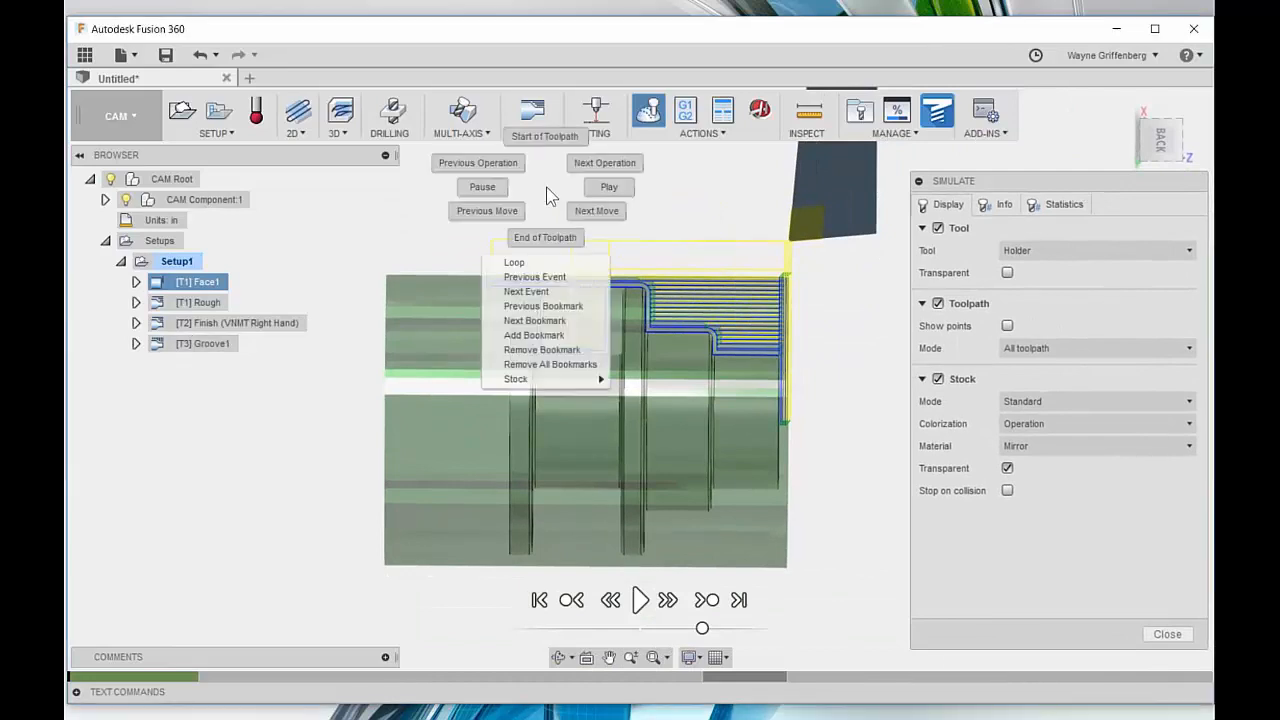
left_click(618, 165)
right_click(509, 198)
left_click(566, 174)
right_click(503, 199)
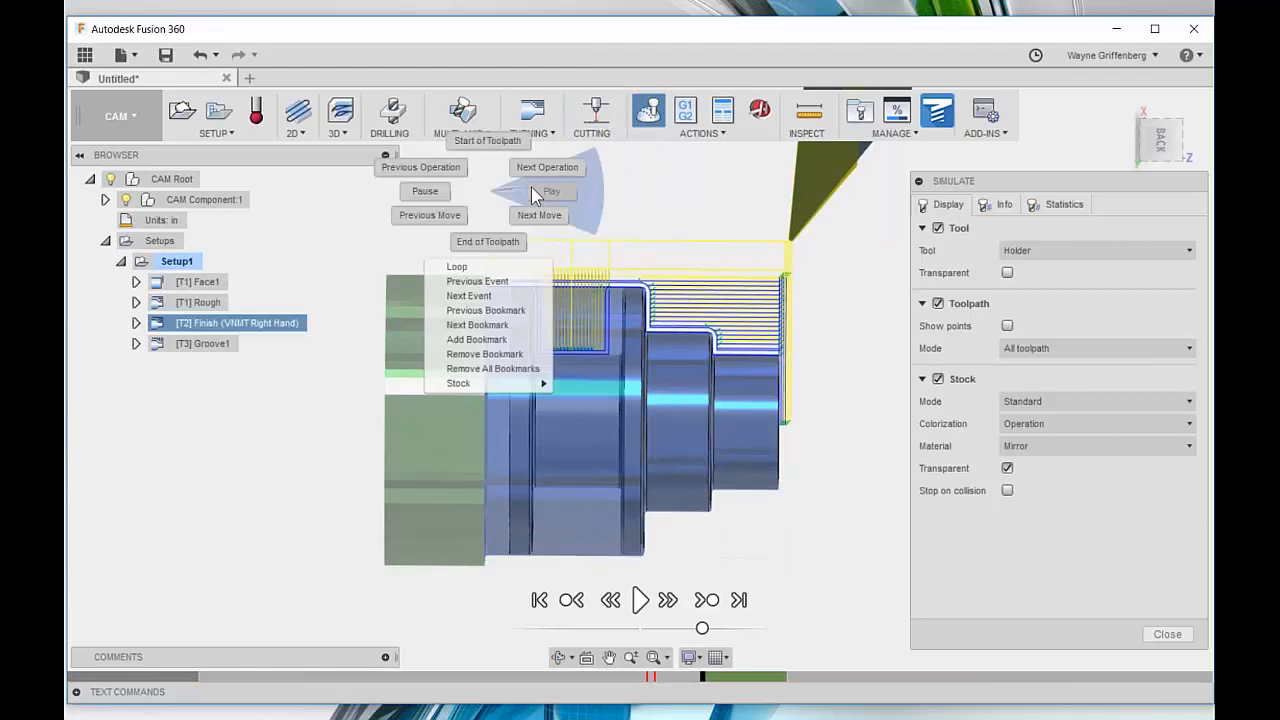
left_click(547, 170)
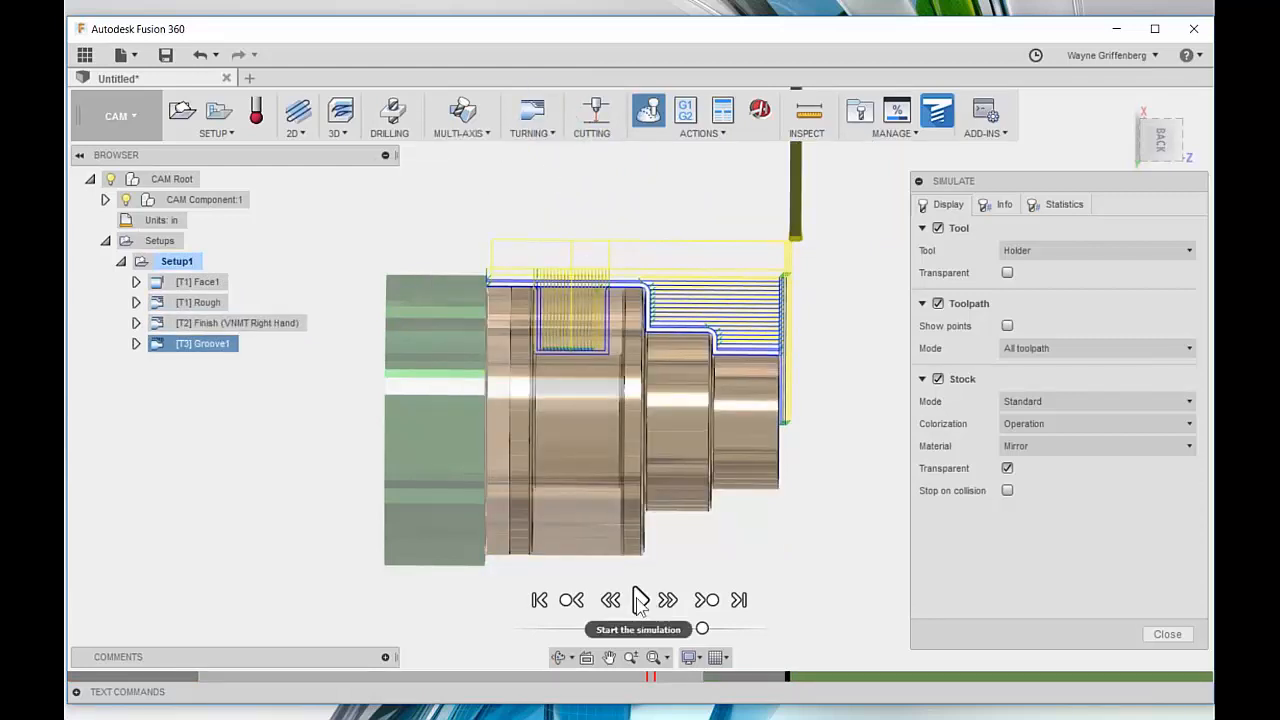
Step: Play the Groove1 simulation, examine the cut between the two flanges, and close the simulation
left_click(640, 600)
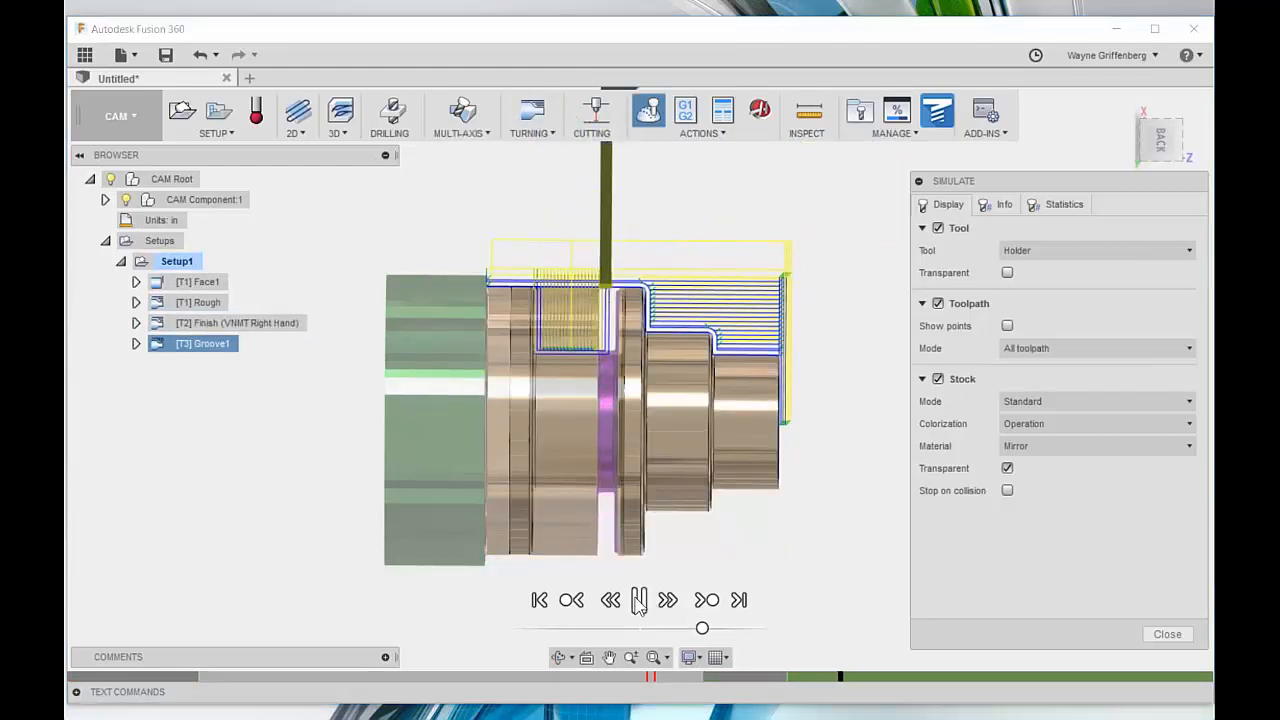
scroll(640, 605, "up", 5)
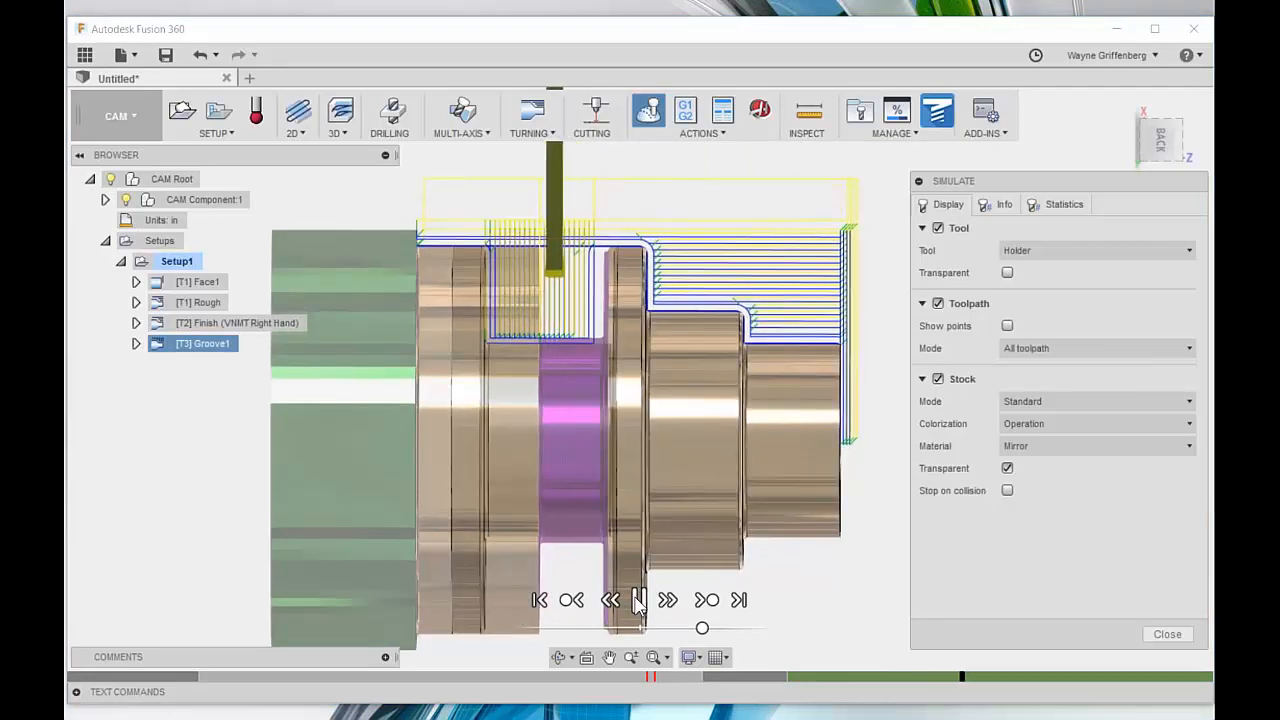
scroll(640, 603, "up", 3)
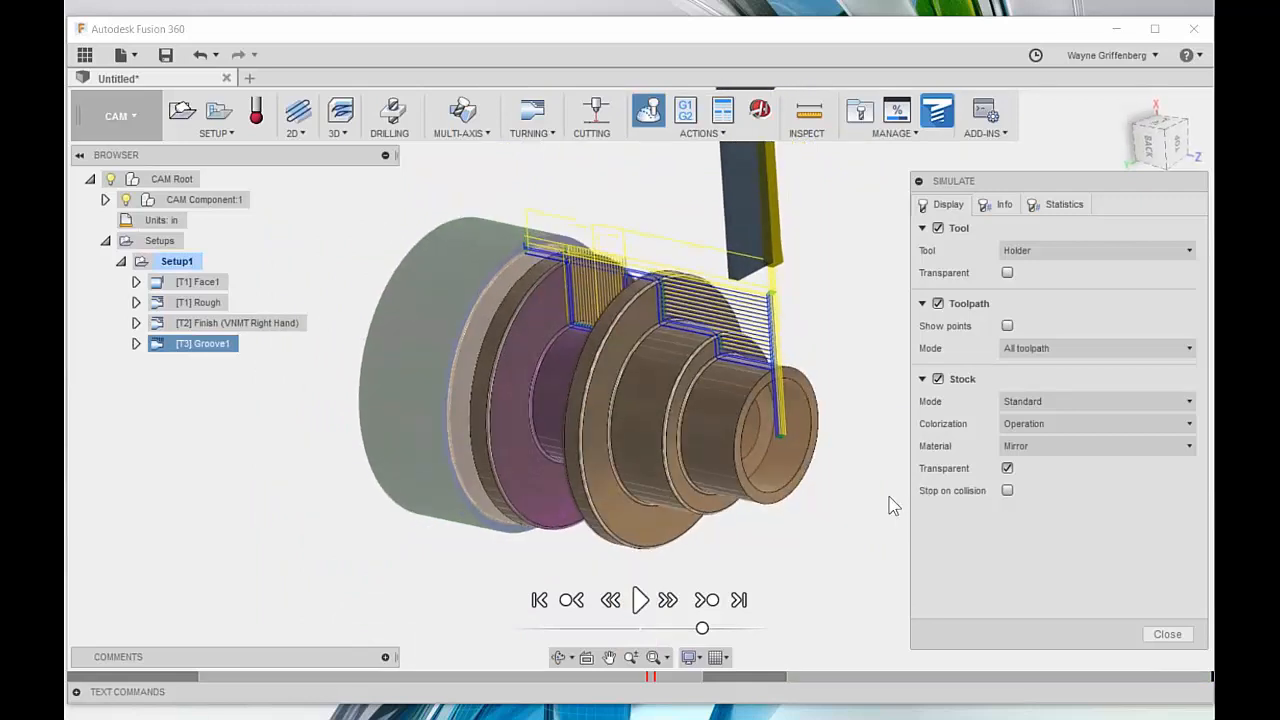
left_click(1167, 636)
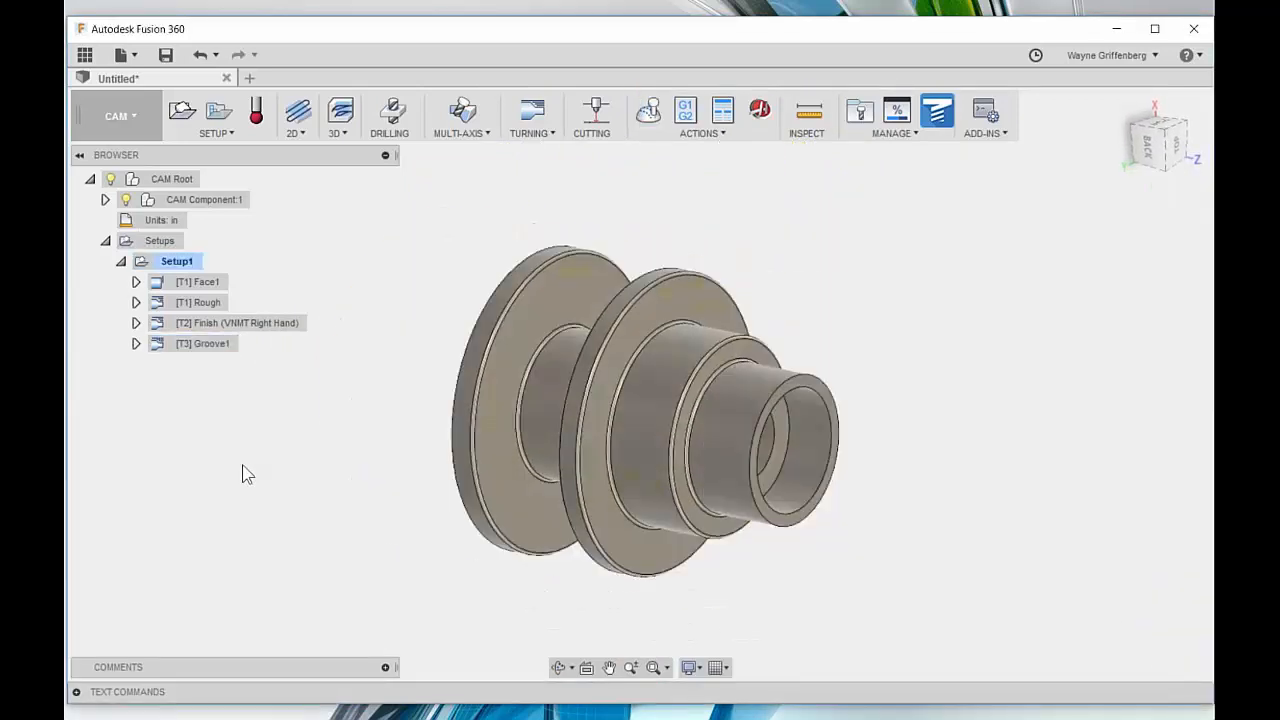
Step: Start a Drilling operation and choose the 6 - Ø3/4" drill from the Haas ST20Y library, filtered to 0.75 in diameter
middle_click_drag(756, 441, 772, 378, "shift")
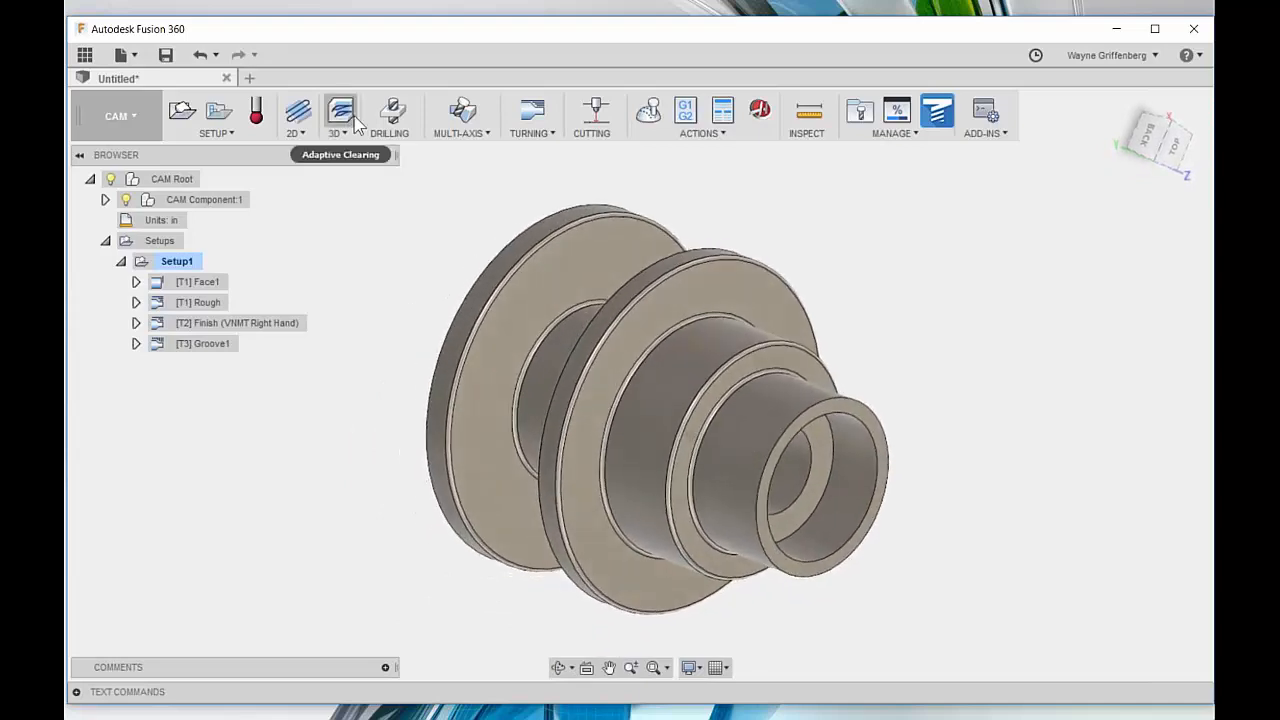
left_click(396, 118)
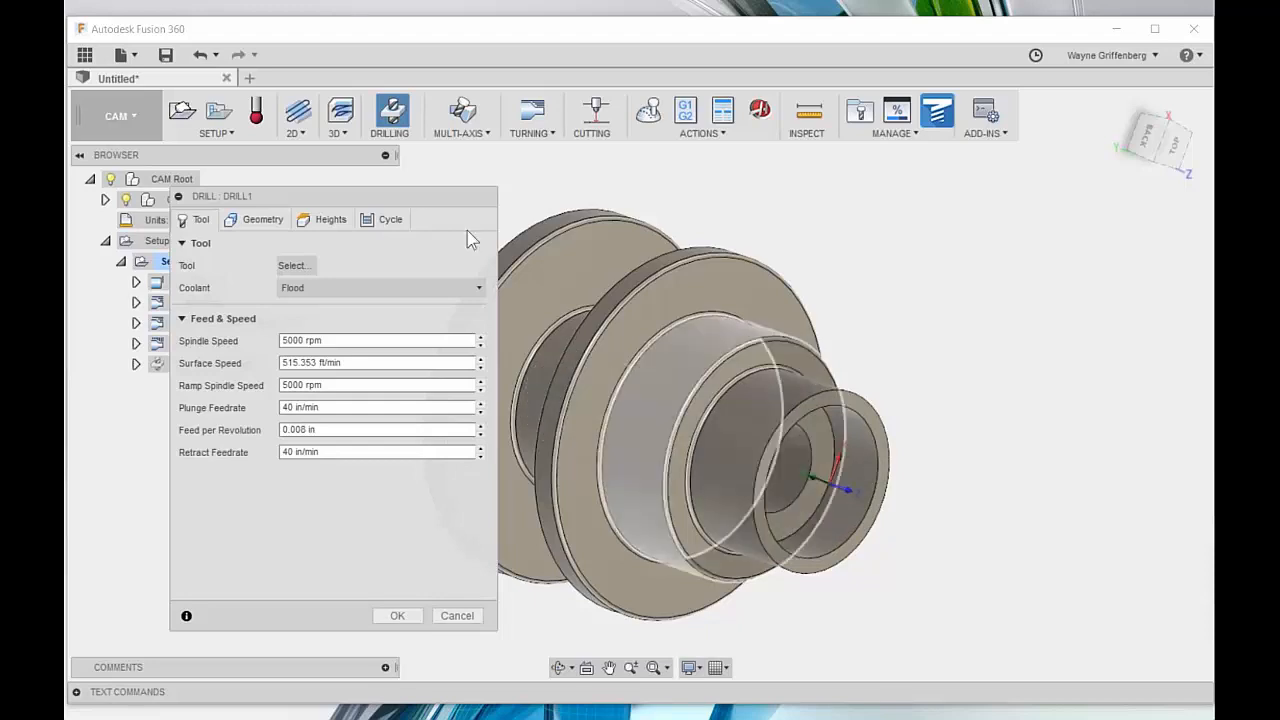
left_click(293, 267)
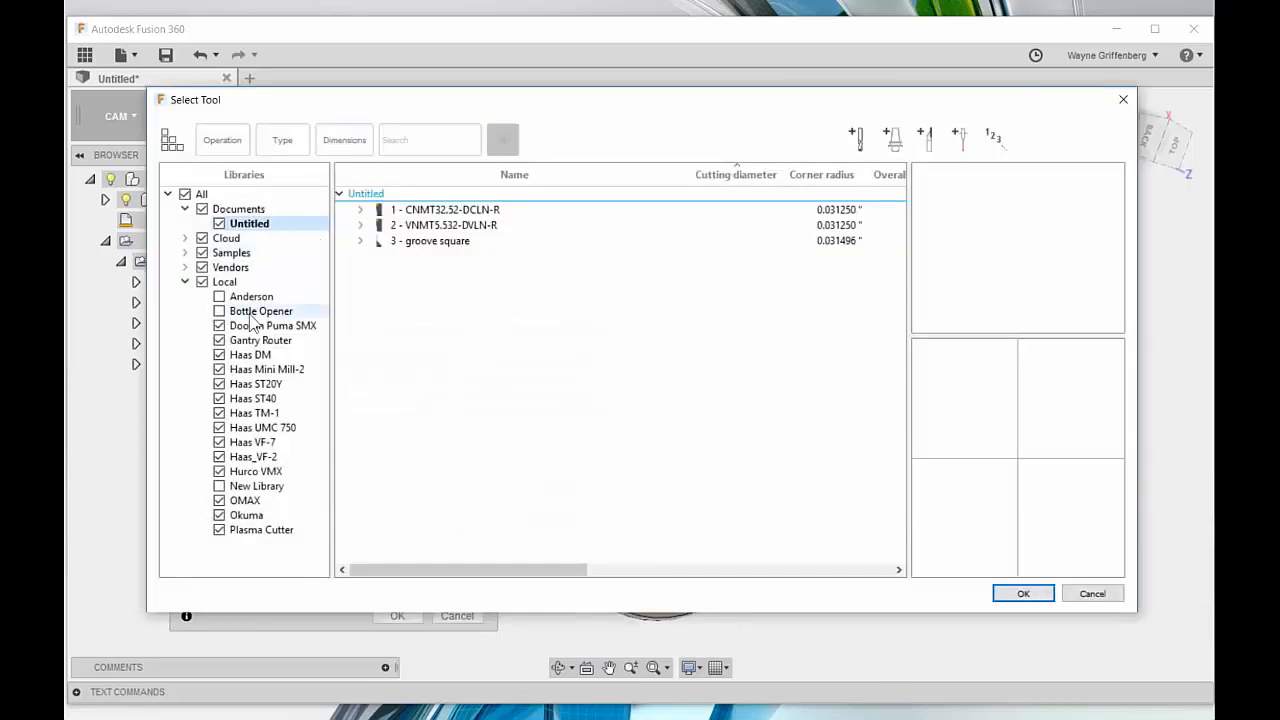
left_click(256, 384)
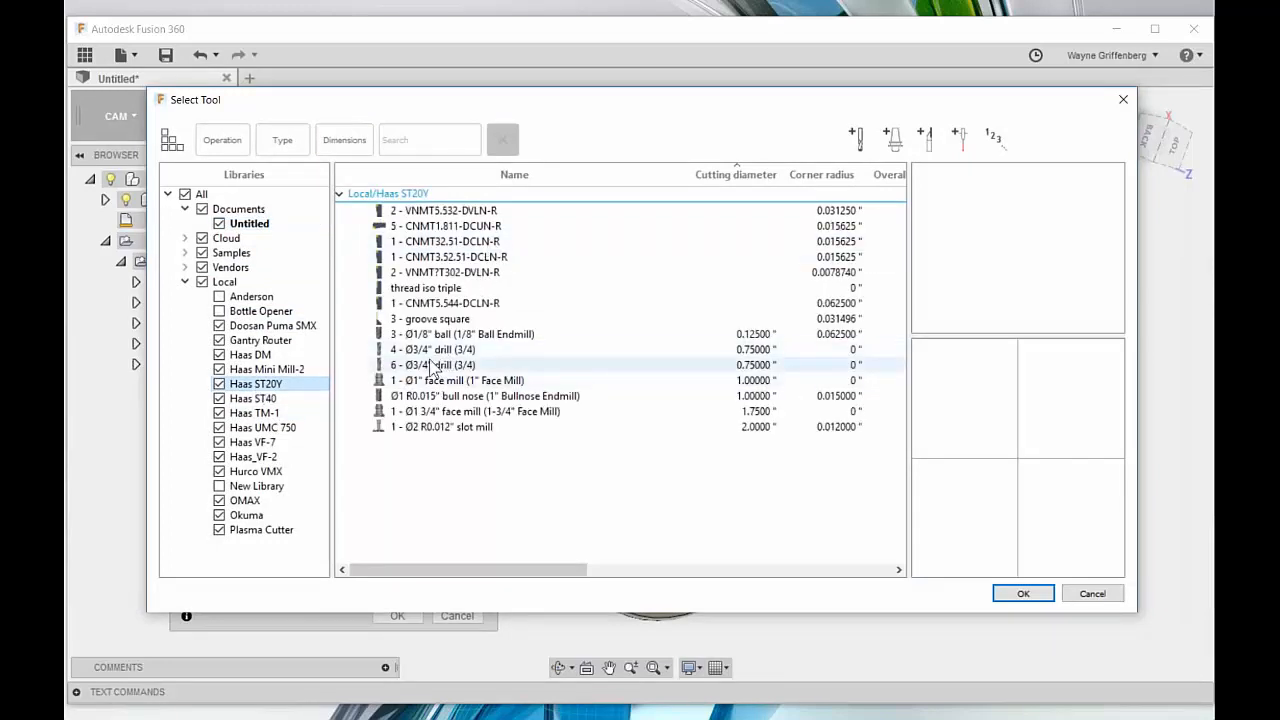
left_click(344, 140)
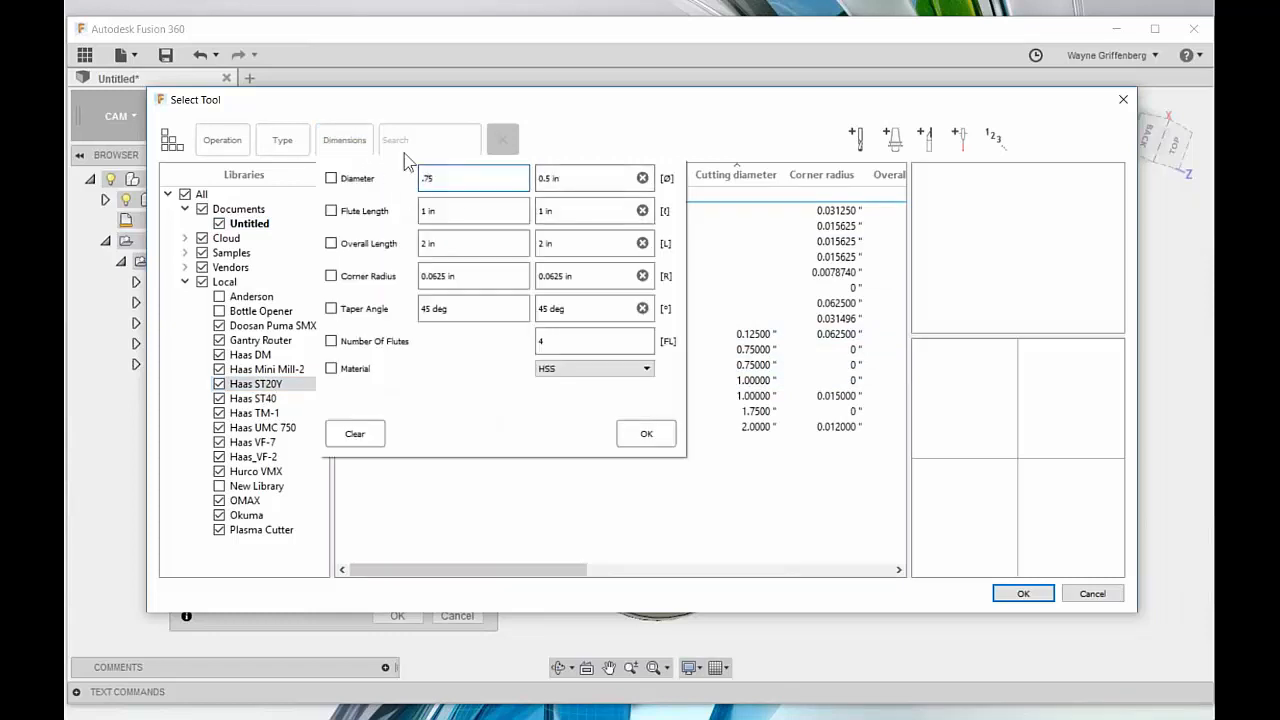
left_click(332, 179)
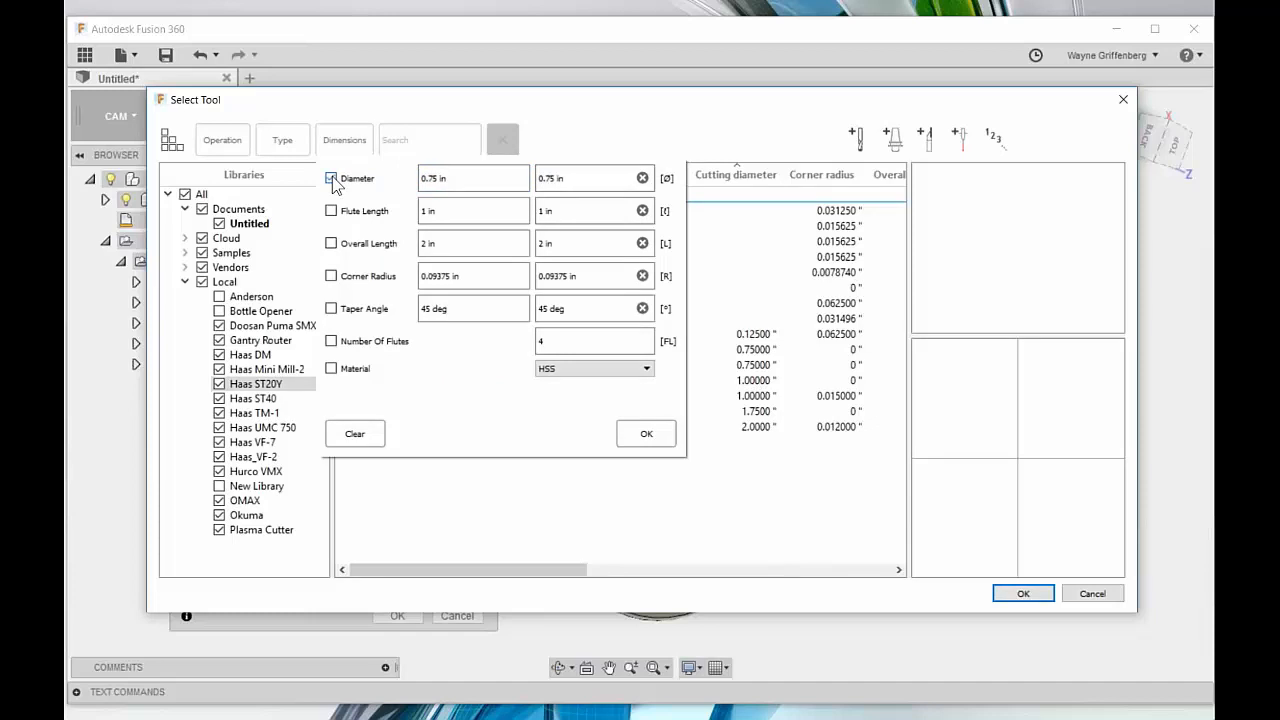
left_click(646, 433)
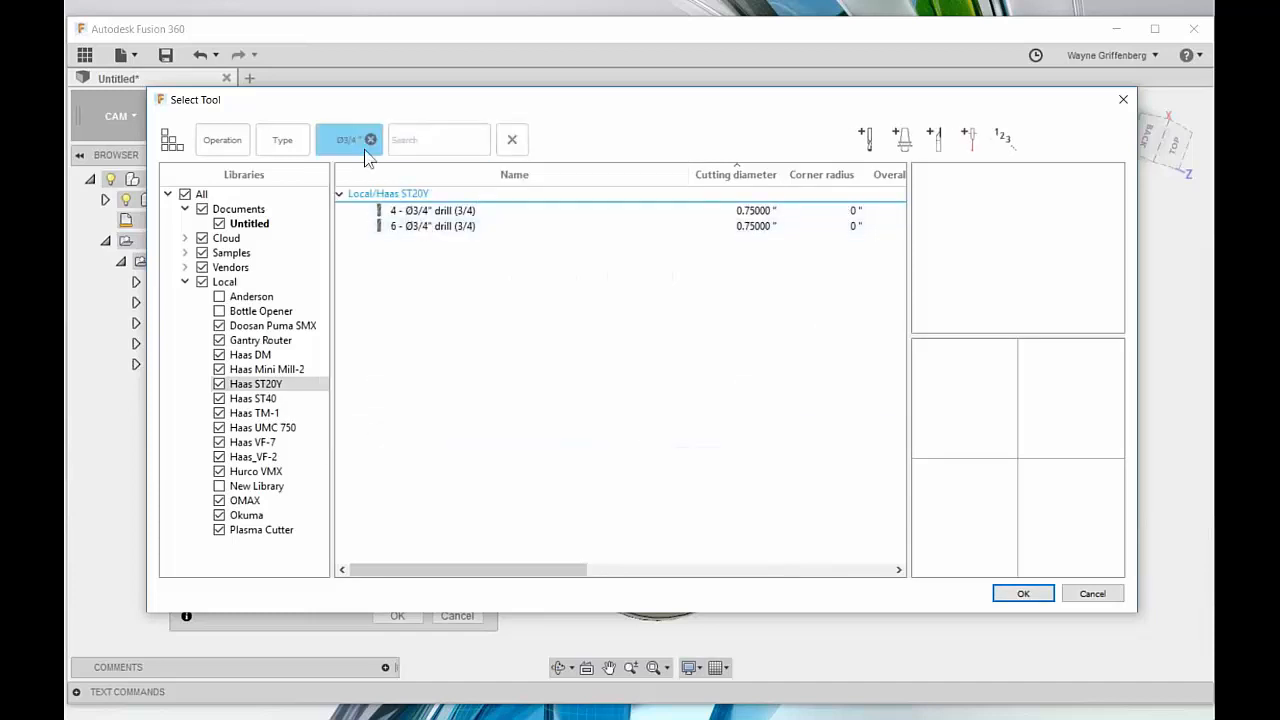
left_click(443, 228)
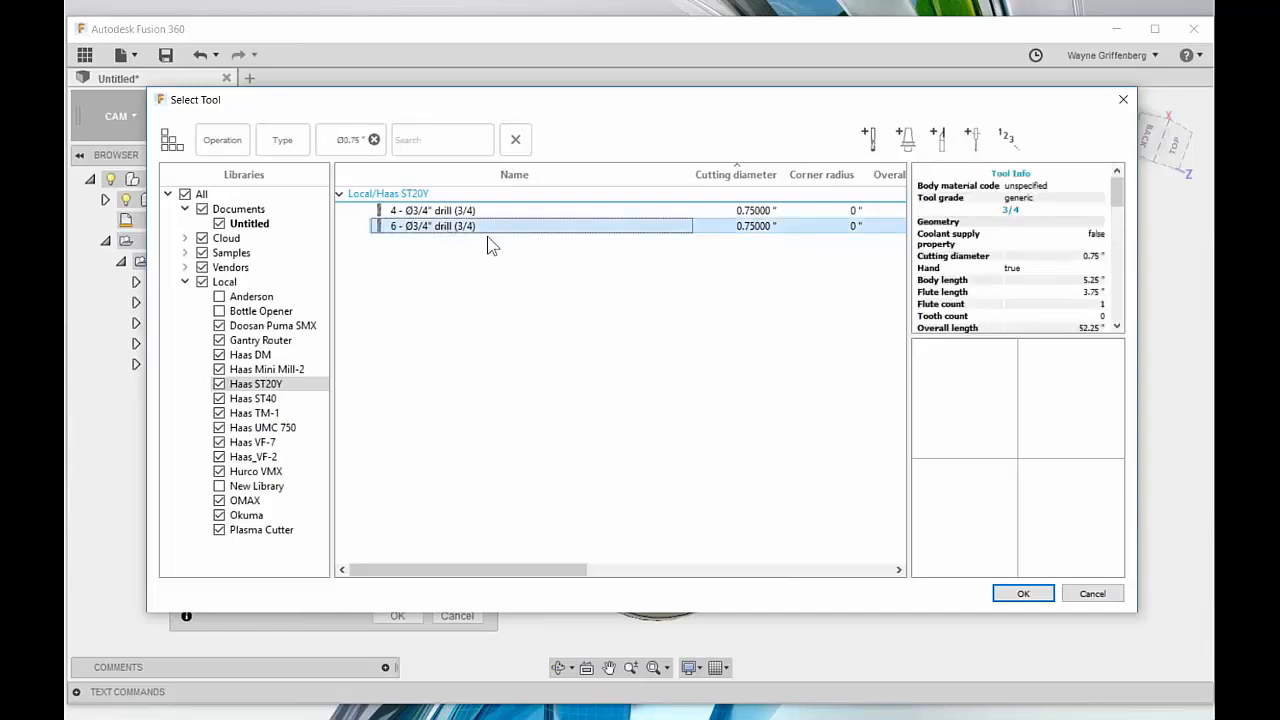
left_click(1038, 598)
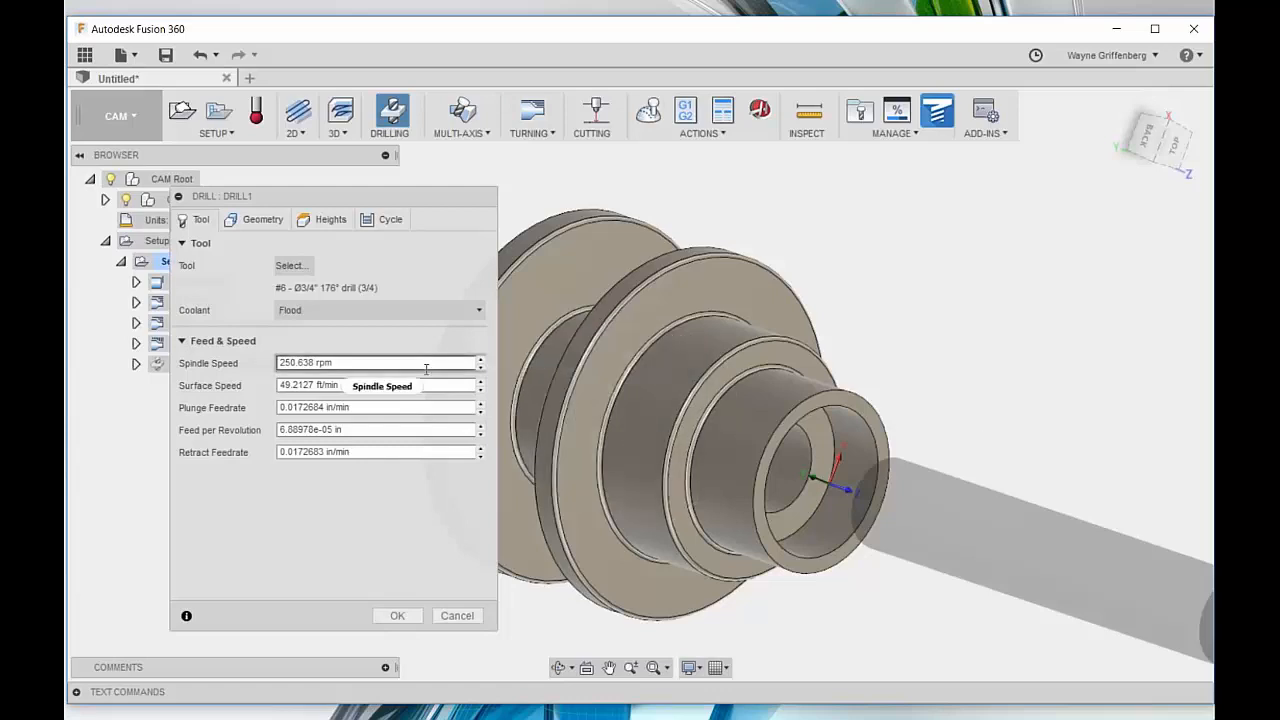
Step: Select the cylindrical wall of the part's smaller inner bore as the drilling operation's hole face
left_click(255, 222)
scroll(248, 226, "up", 3)
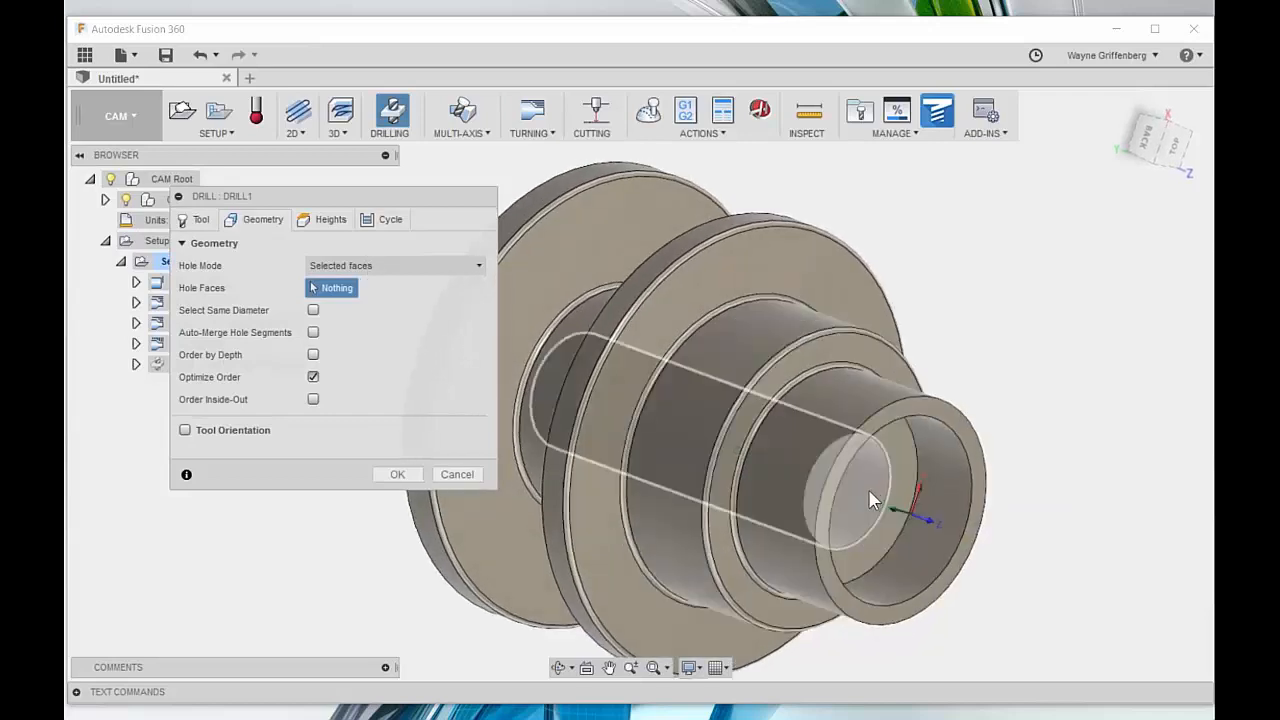
left_click(870, 500)
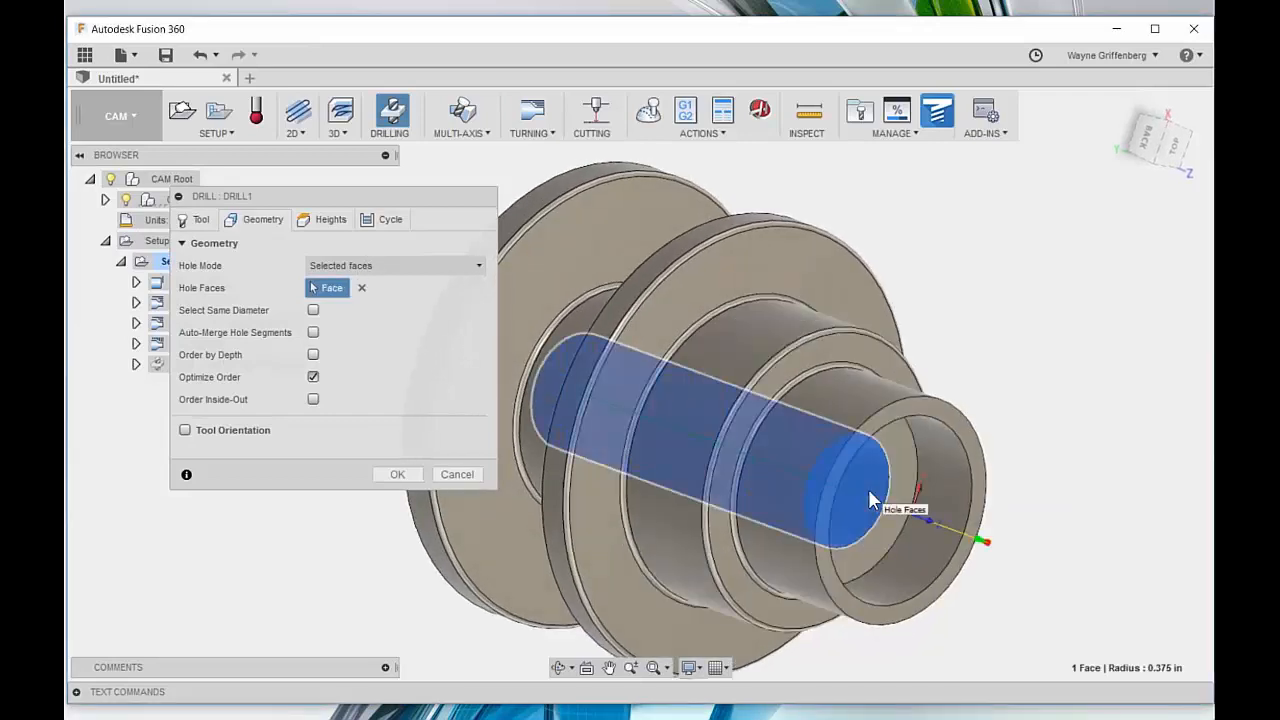
scroll(868, 489, "up", 3)
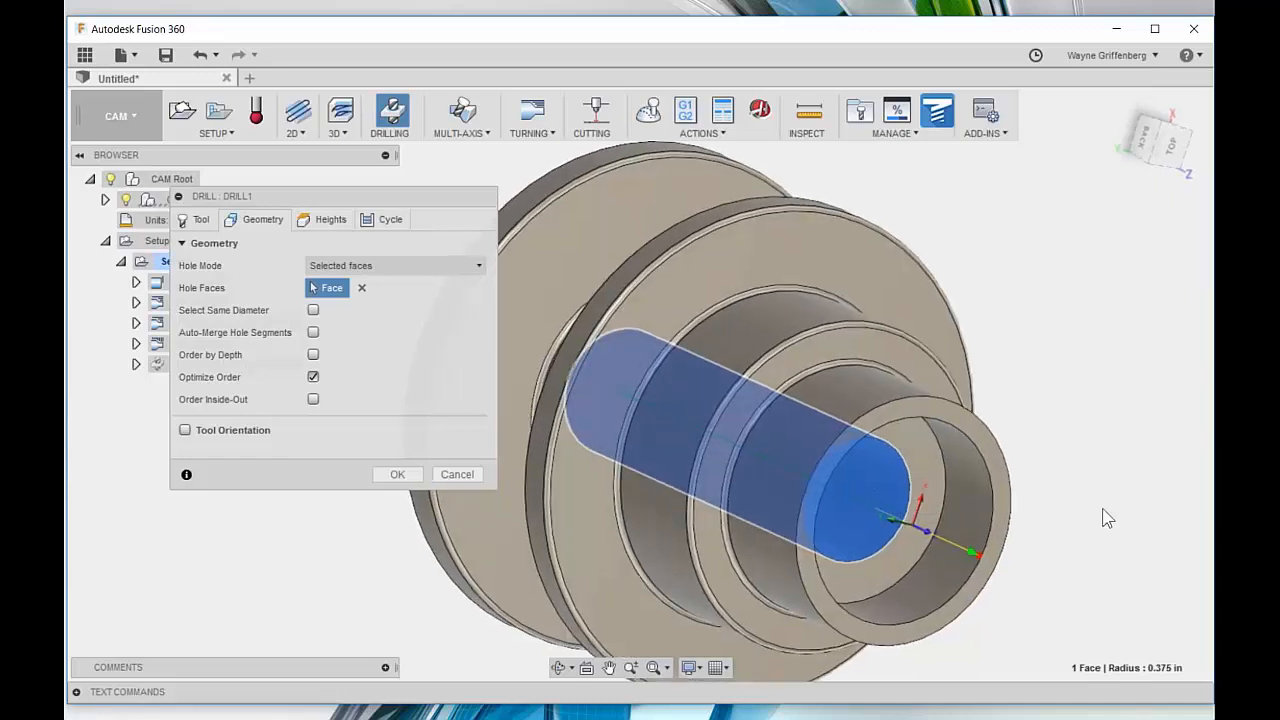
middle_click_drag(1135, 506, 1123, 510, "shift")
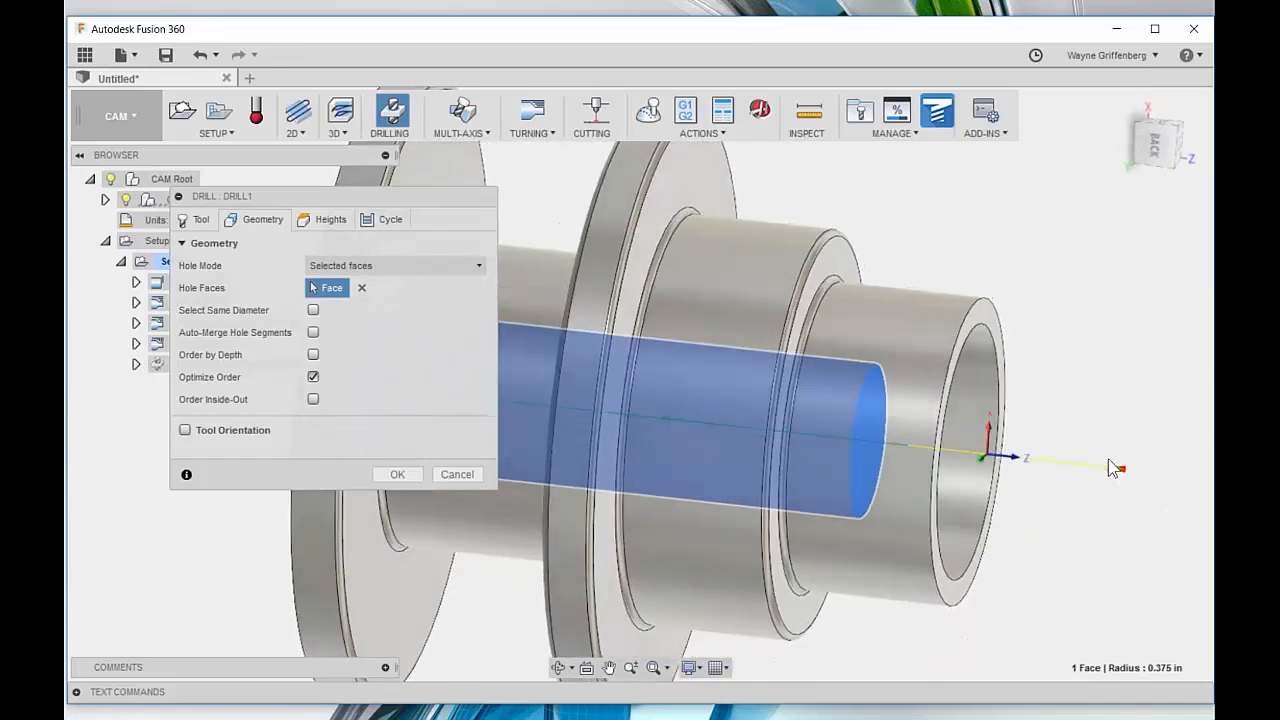
Step: Set the drilling operation's top height to be measured from Model top
middle_click_drag(924, 450, 1018, 530, "shift")
scroll(1018, 529, "down", 3)
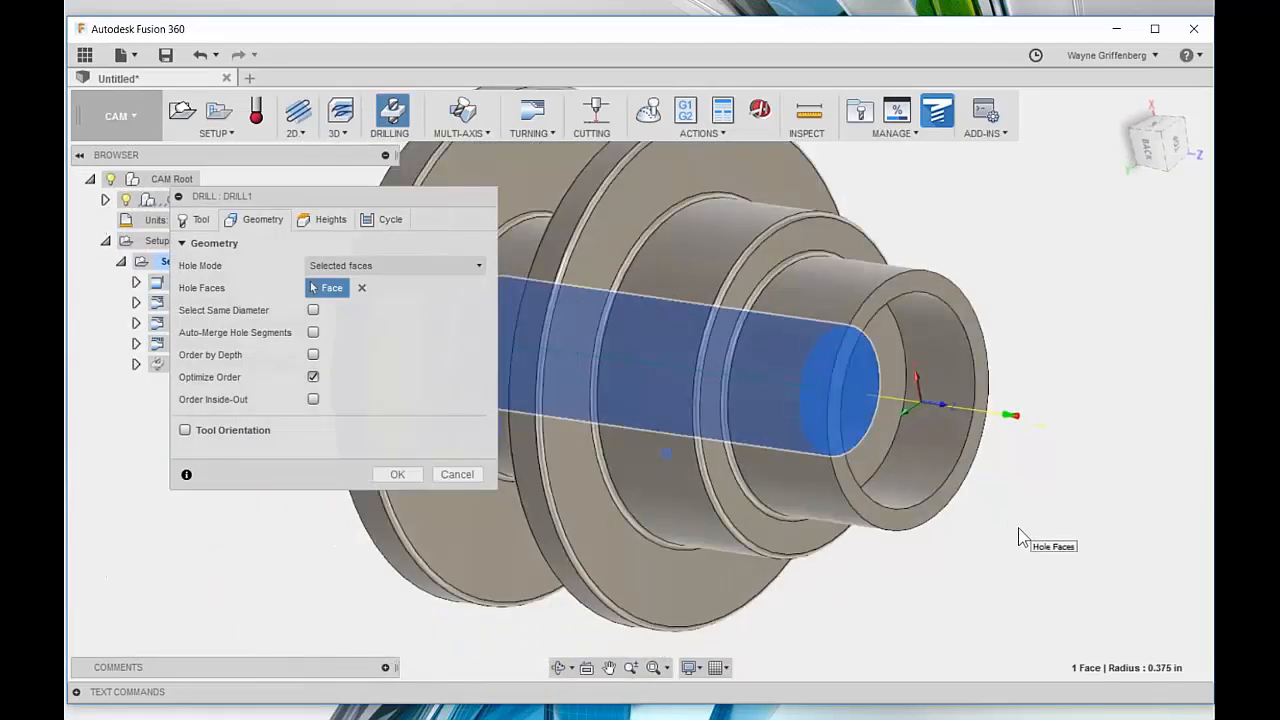
scroll(1017, 527, "up", 2)
left_click_drag(366, 200, 294, 202)
middle_click_drag(908, 460, 938, 508, "shift")
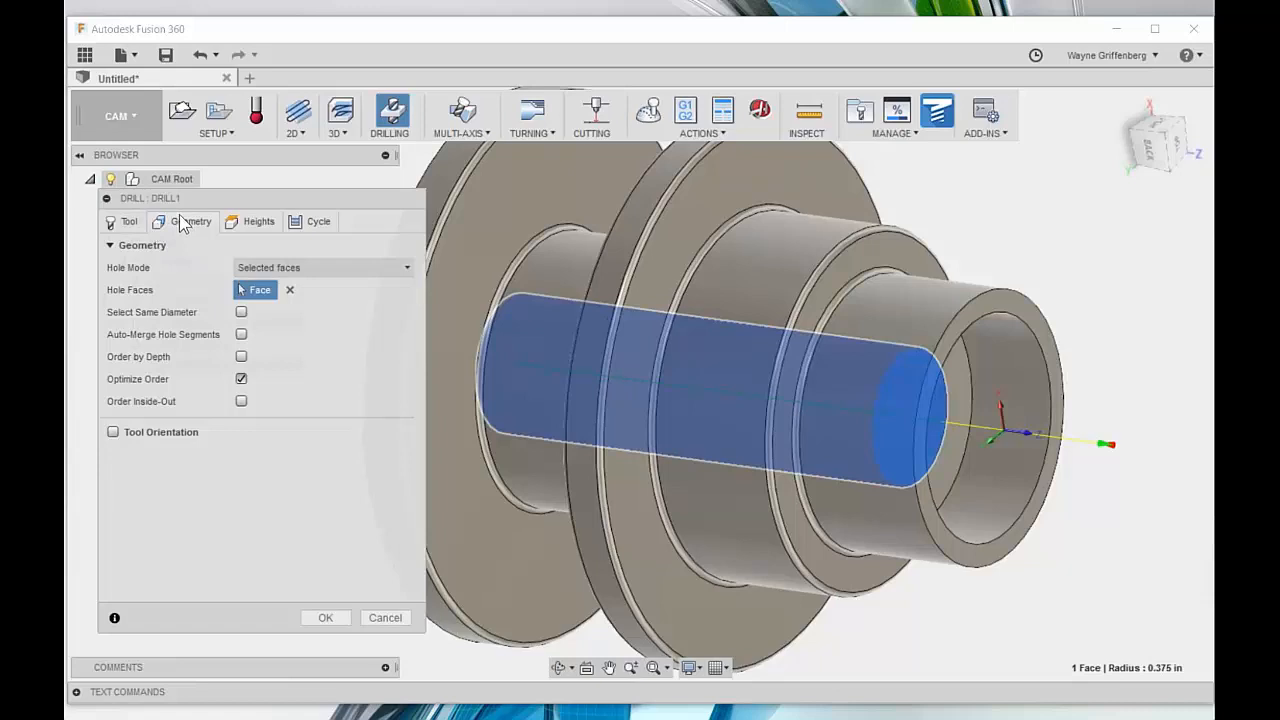
left_click(254, 224)
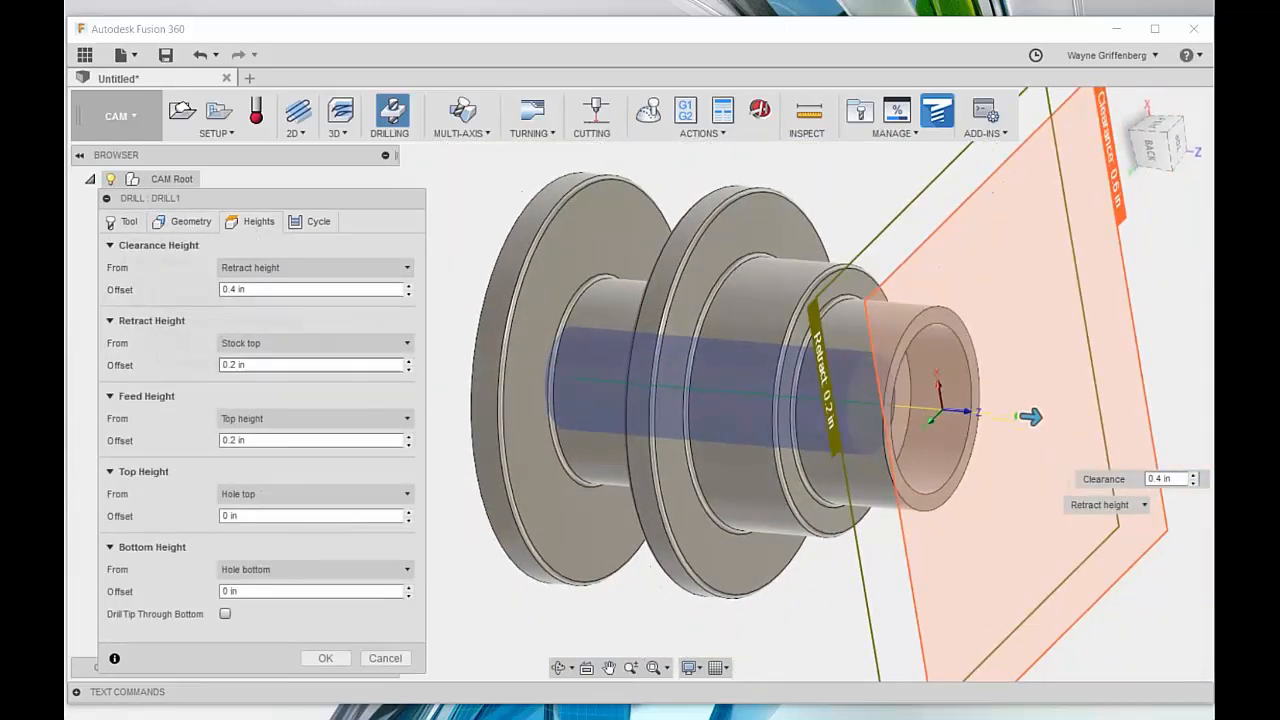
left_click_drag(261, 202, 302, 202)
middle_click_drag(970, 292, 1057, 355, "shift")
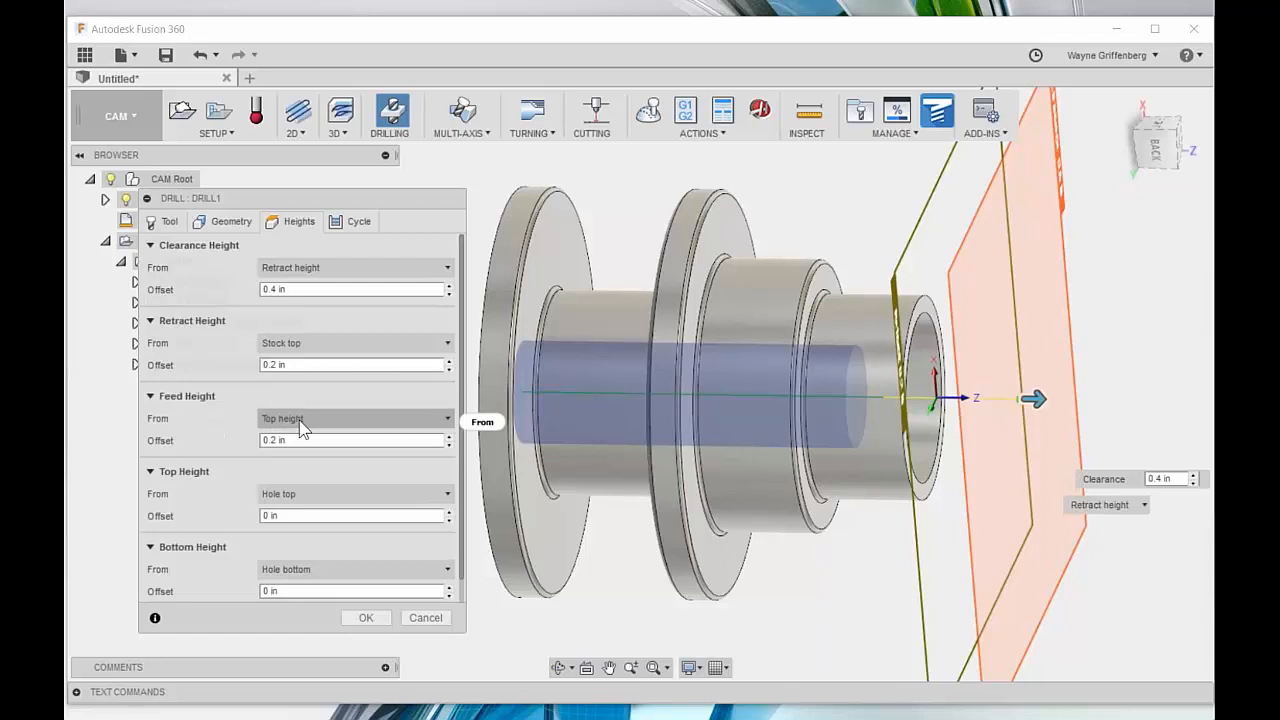
mouse_move(303, 426)
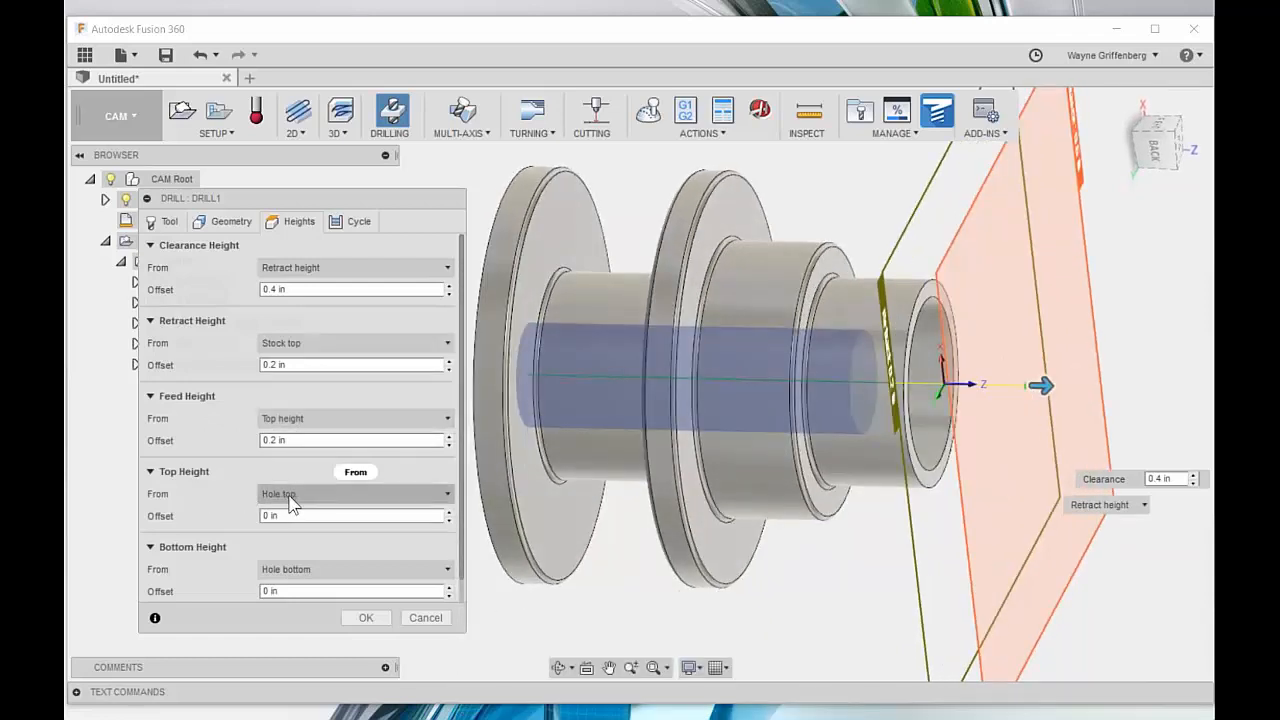
mouse_move(290, 505)
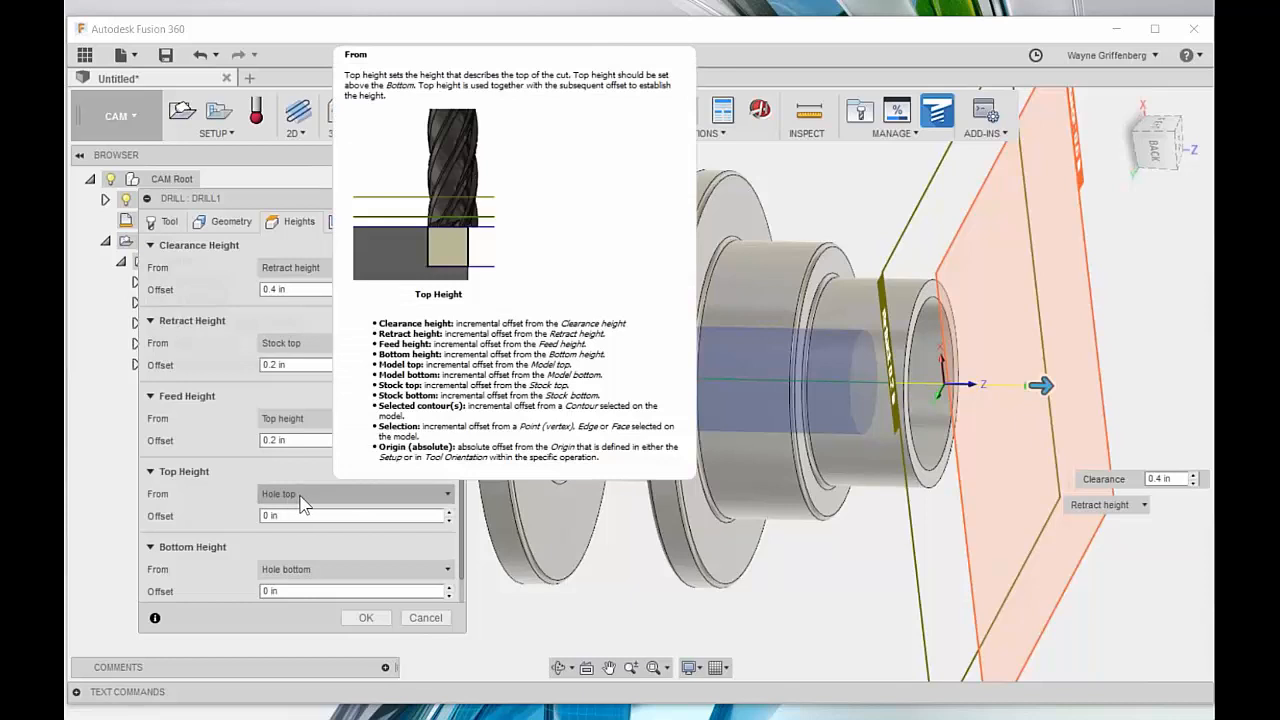
left_click(302, 497)
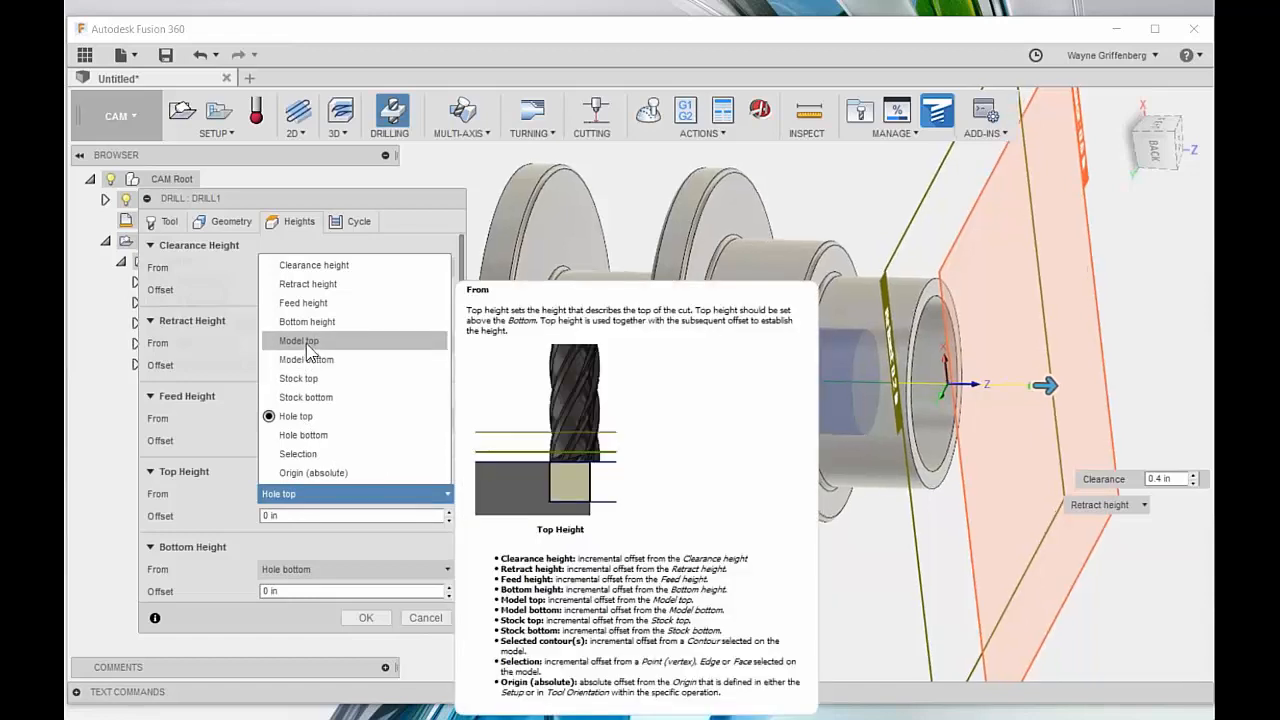
left_click(299, 341)
middle_click_drag(985, 290, 958, 381, "shift")
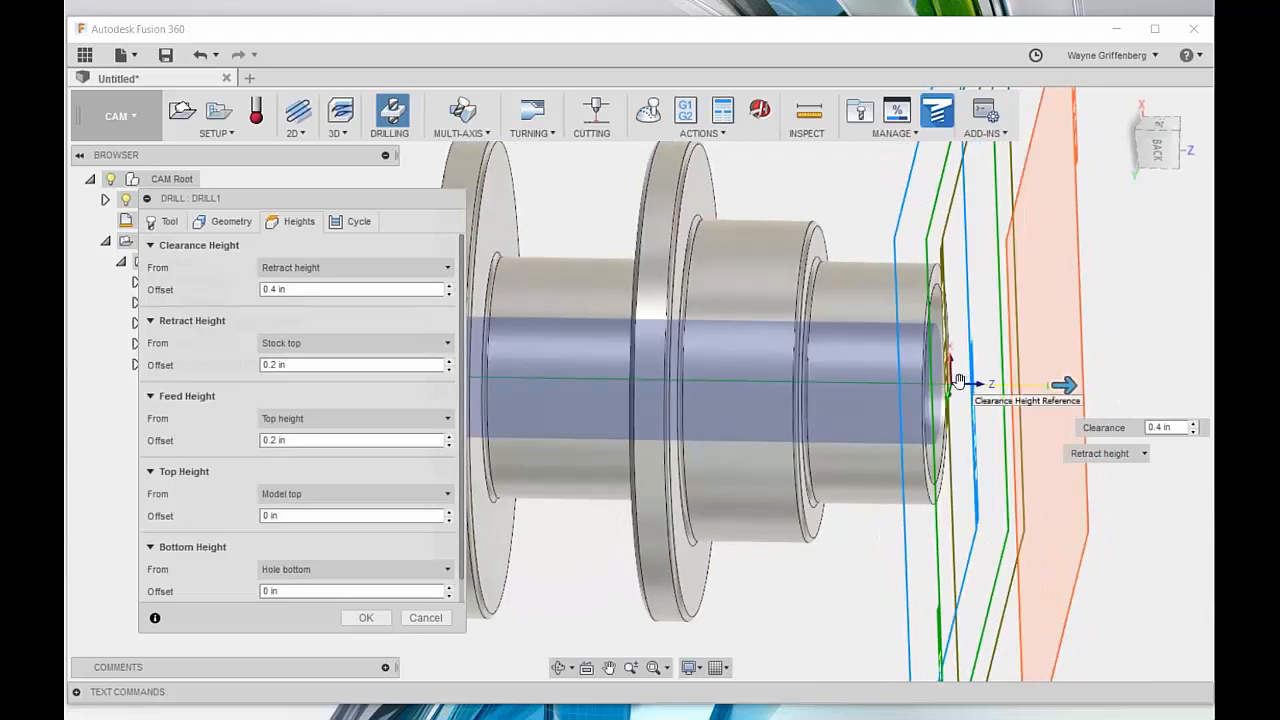
Step: Enable Drill Tip Through Bottom for the drilling operation with a break-through depth of .0625 in
middle_click_drag(866, 387, 548, 408, "shift")
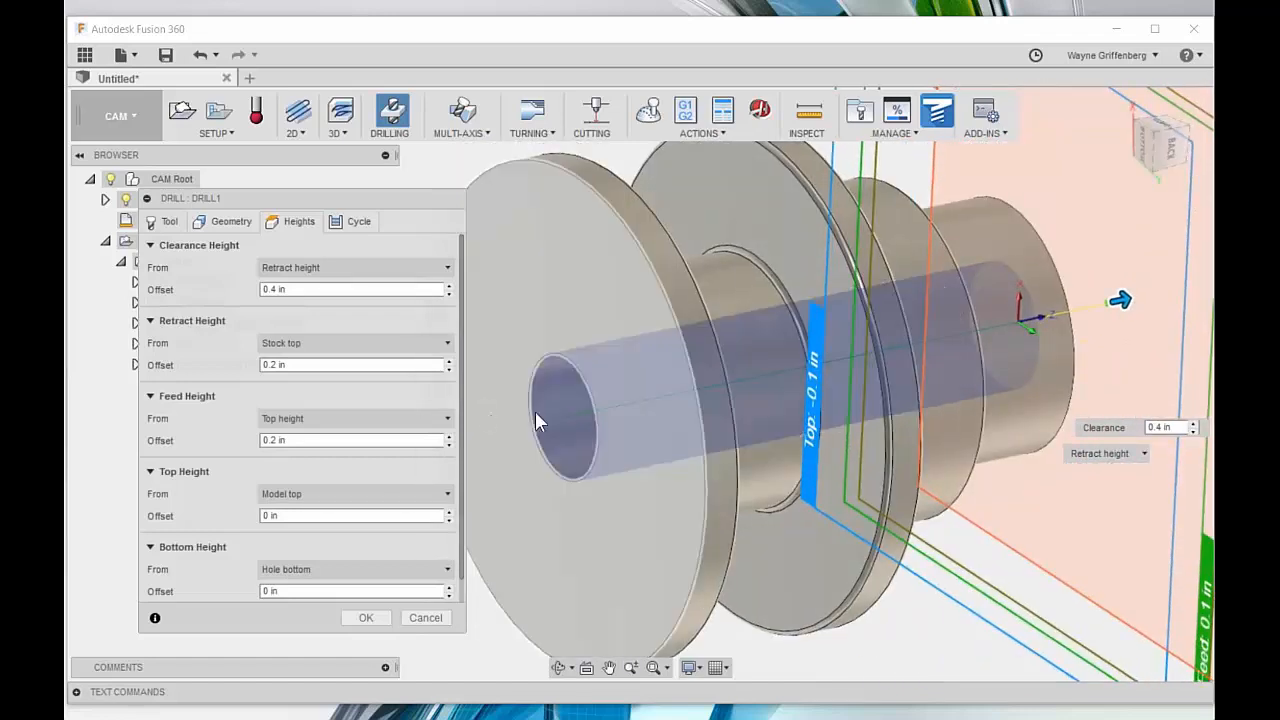
scroll(557, 437, "down", 2)
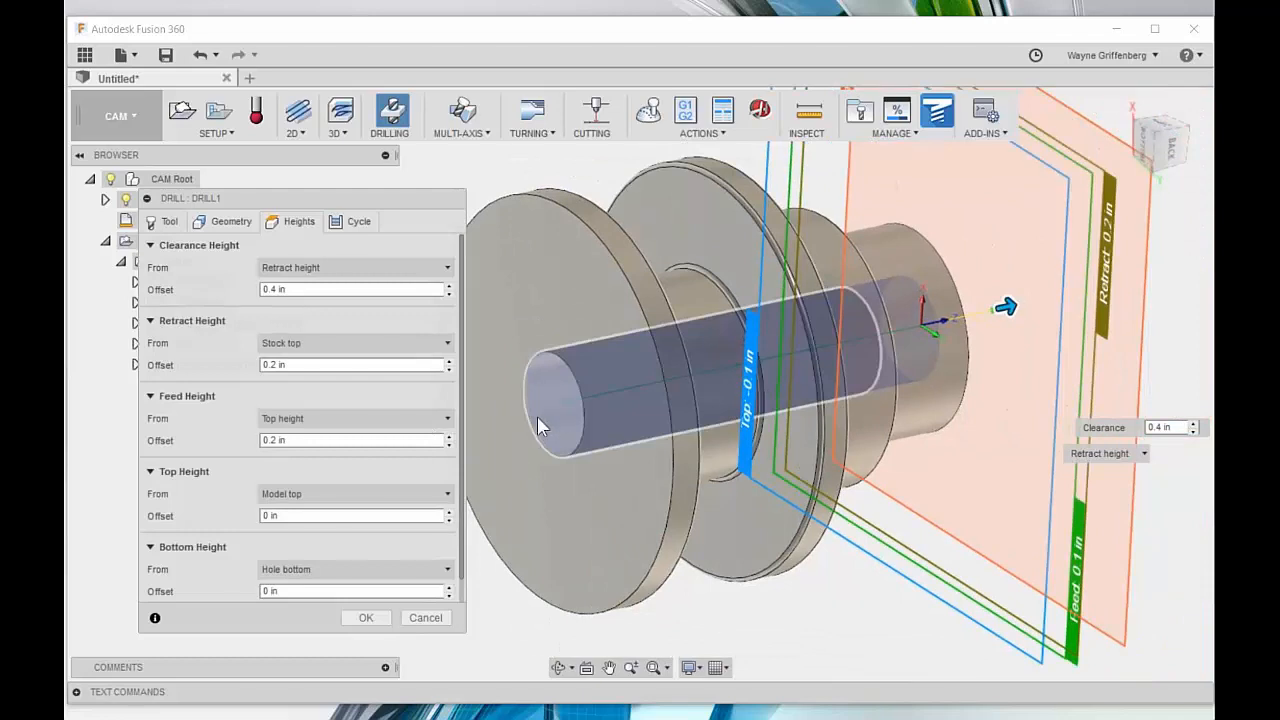
middle_click_drag(568, 420, 598, 426, "shift")
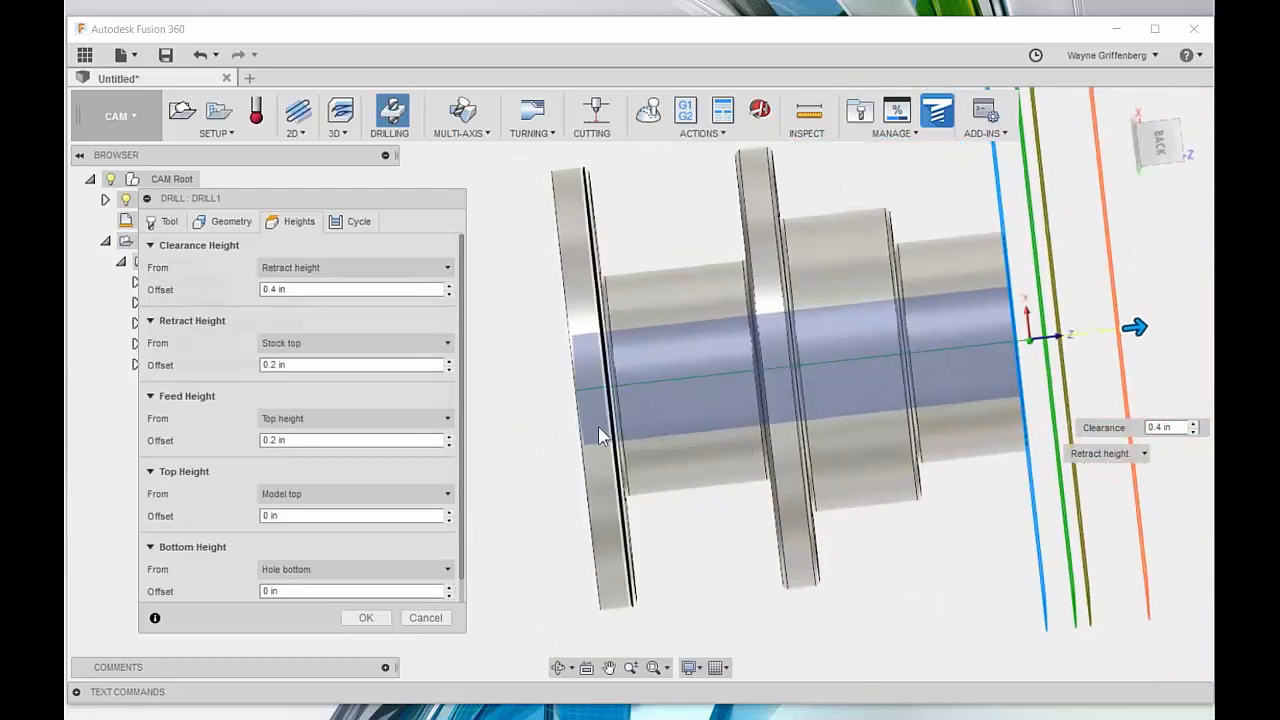
scroll(210, 590, "down", 1)
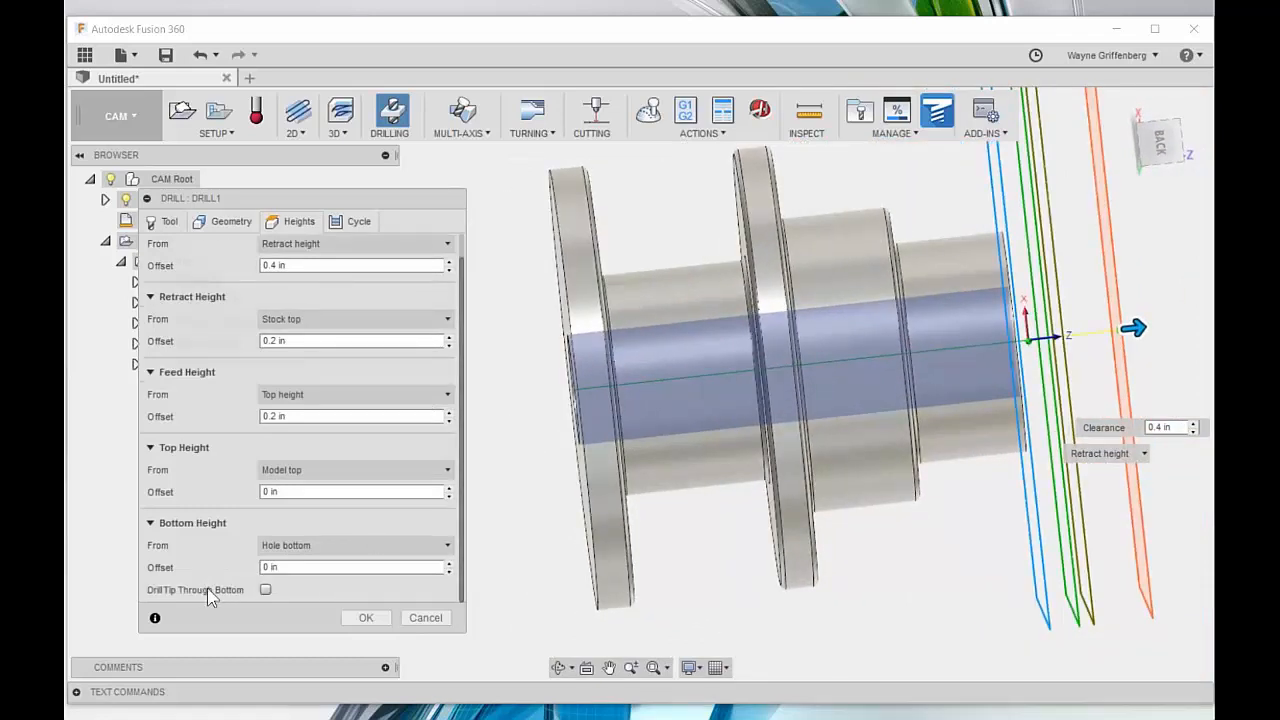
left_click(265, 589)
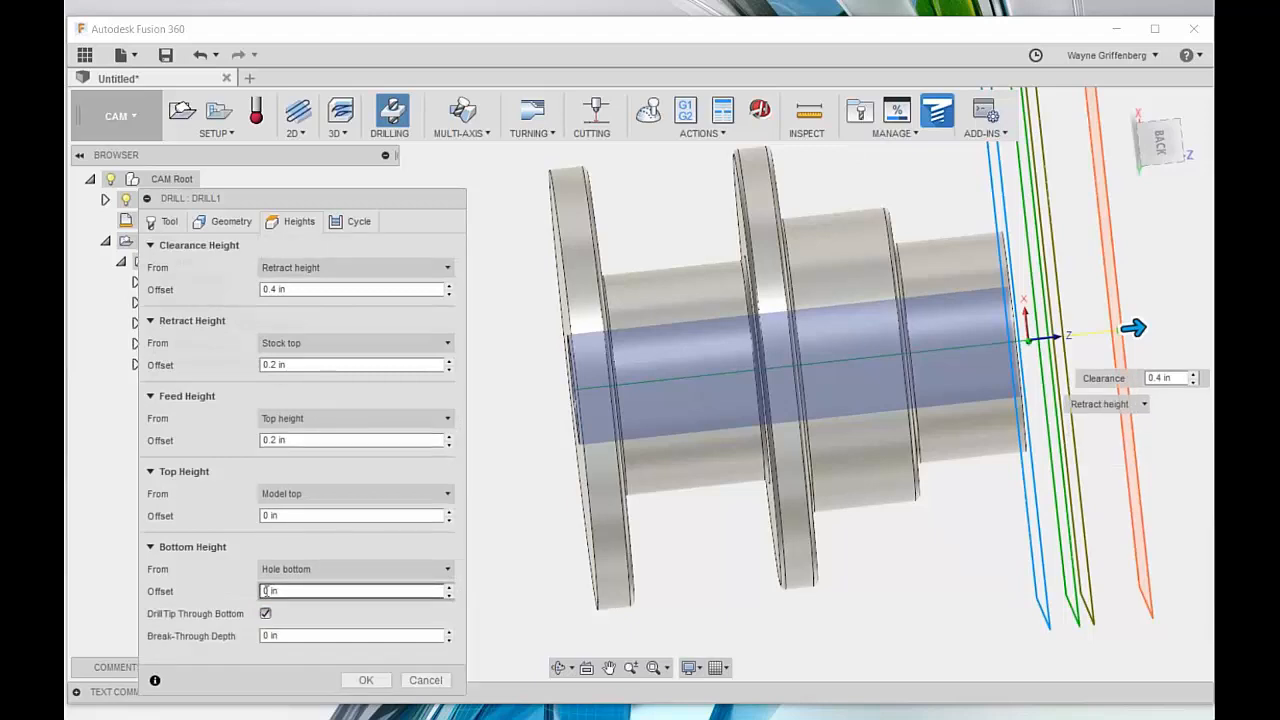
left_click(357, 635)
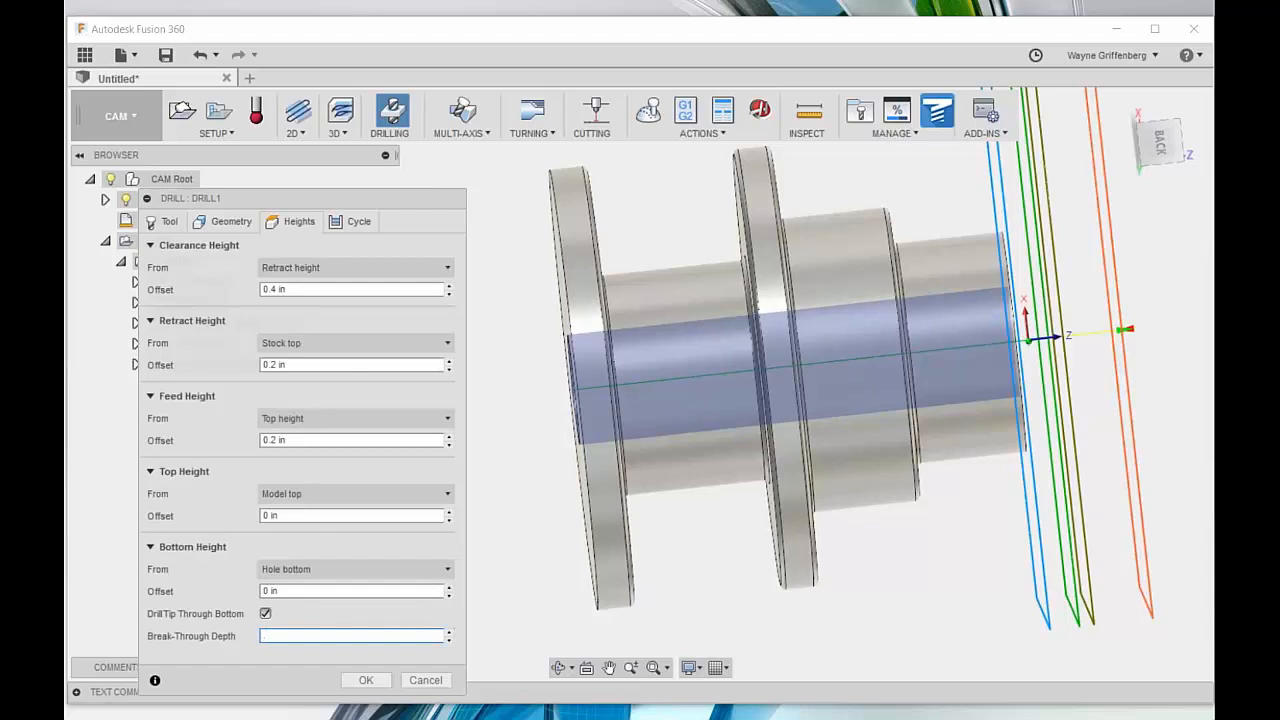
scroll(587, 405, "up", 1)
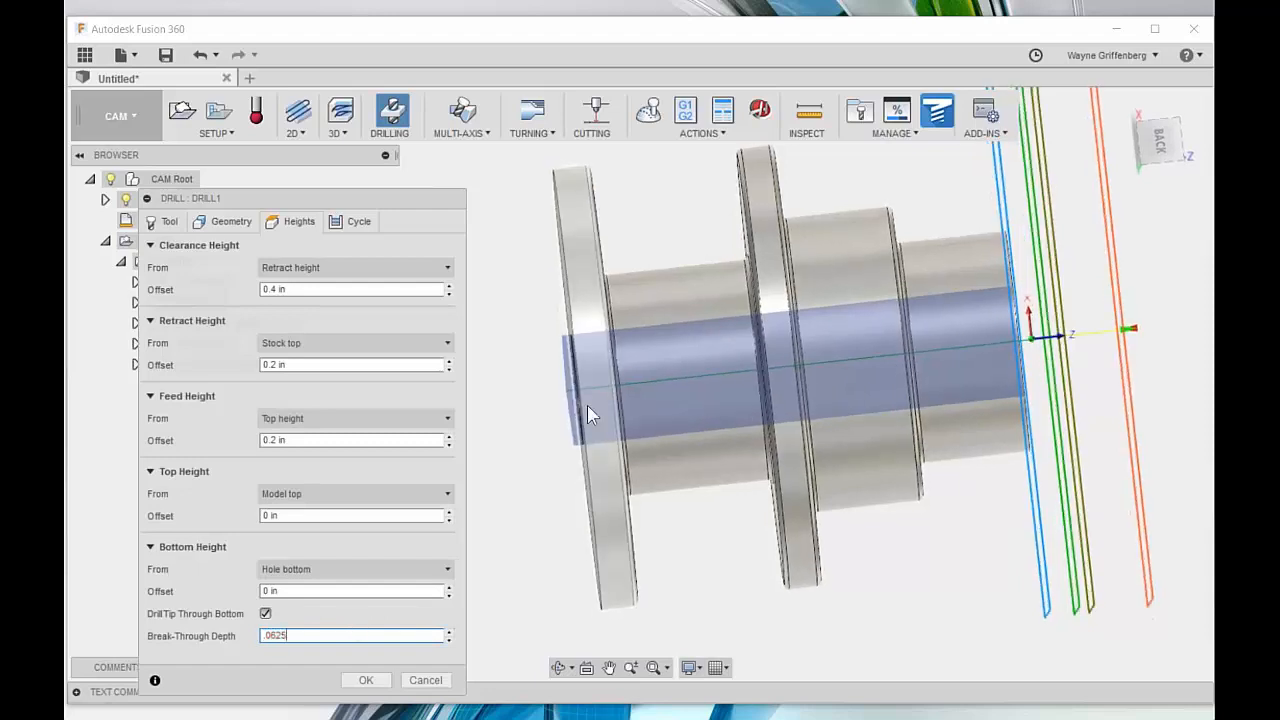
middle_click_drag(577, 520, 571, 532, "shift")
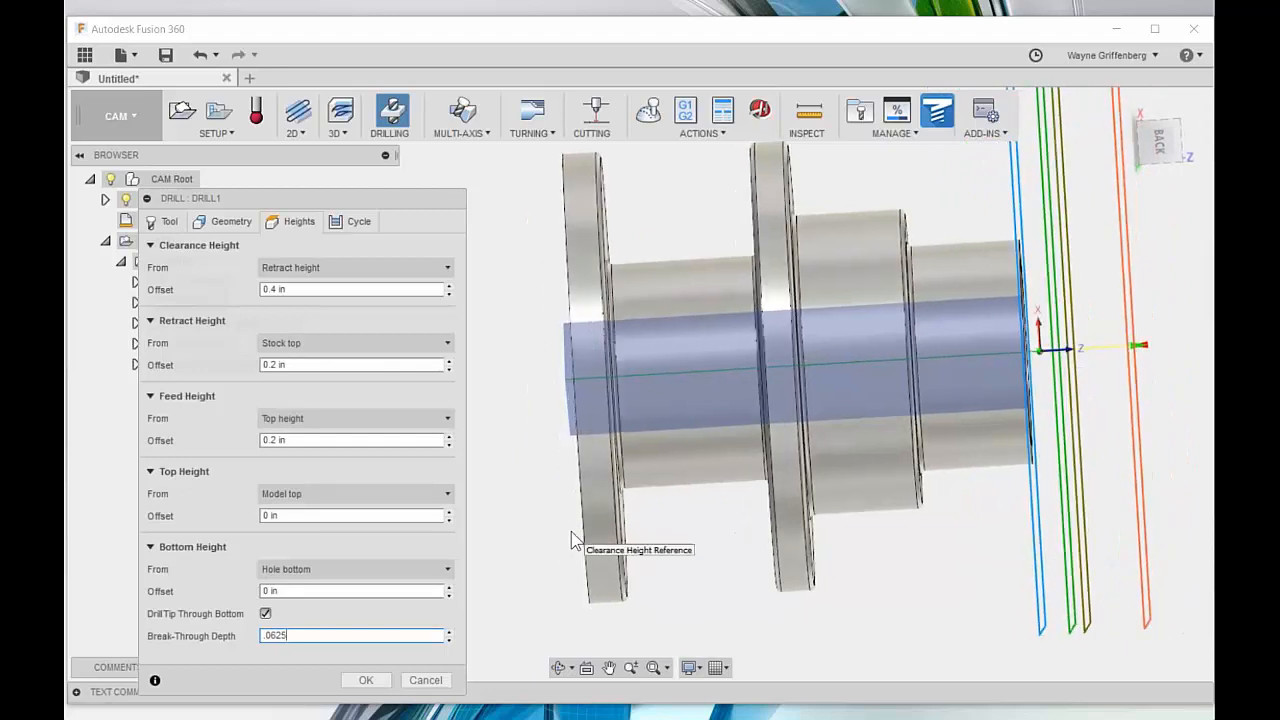
Step: Set the drilling cycle type to Chip breaking - partial retract and complete the drilling operation
mouse_move(366, 205)
left_mouse_down()
mouse_move(363, 166)
mouse_move(361, 196)
left_mouse_up()
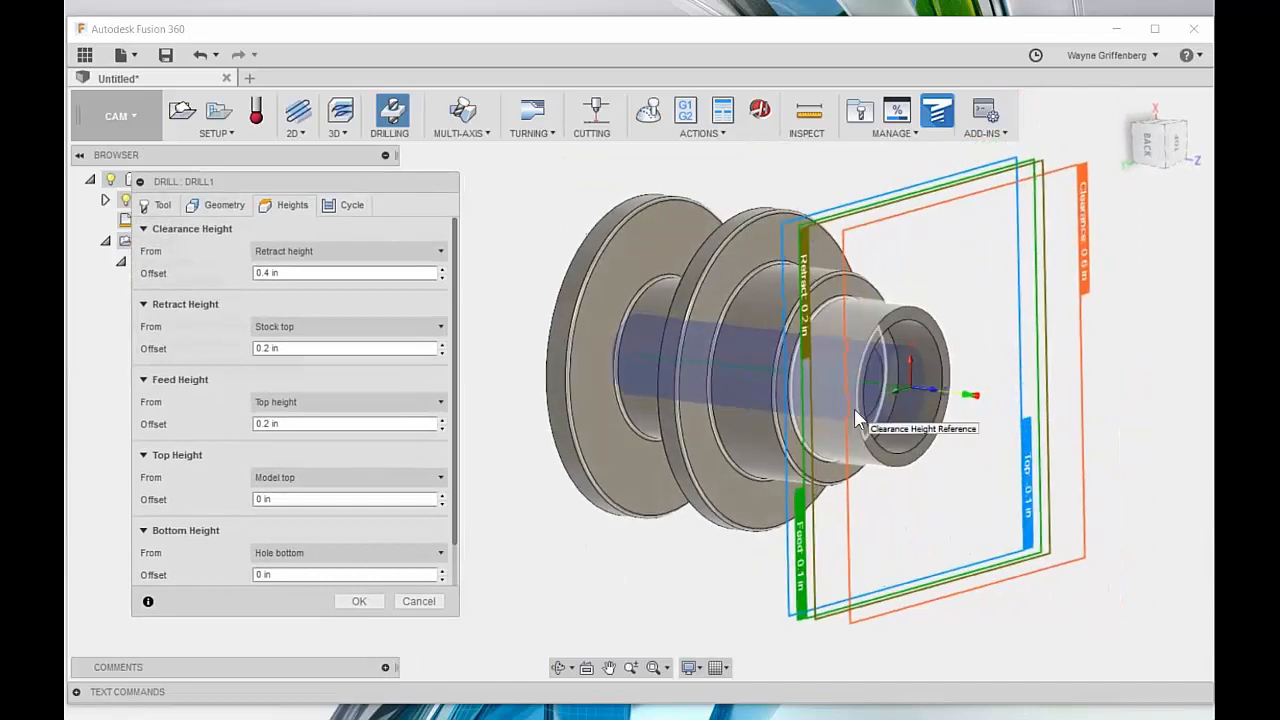
left_click(352, 207)
left_click(300, 254)
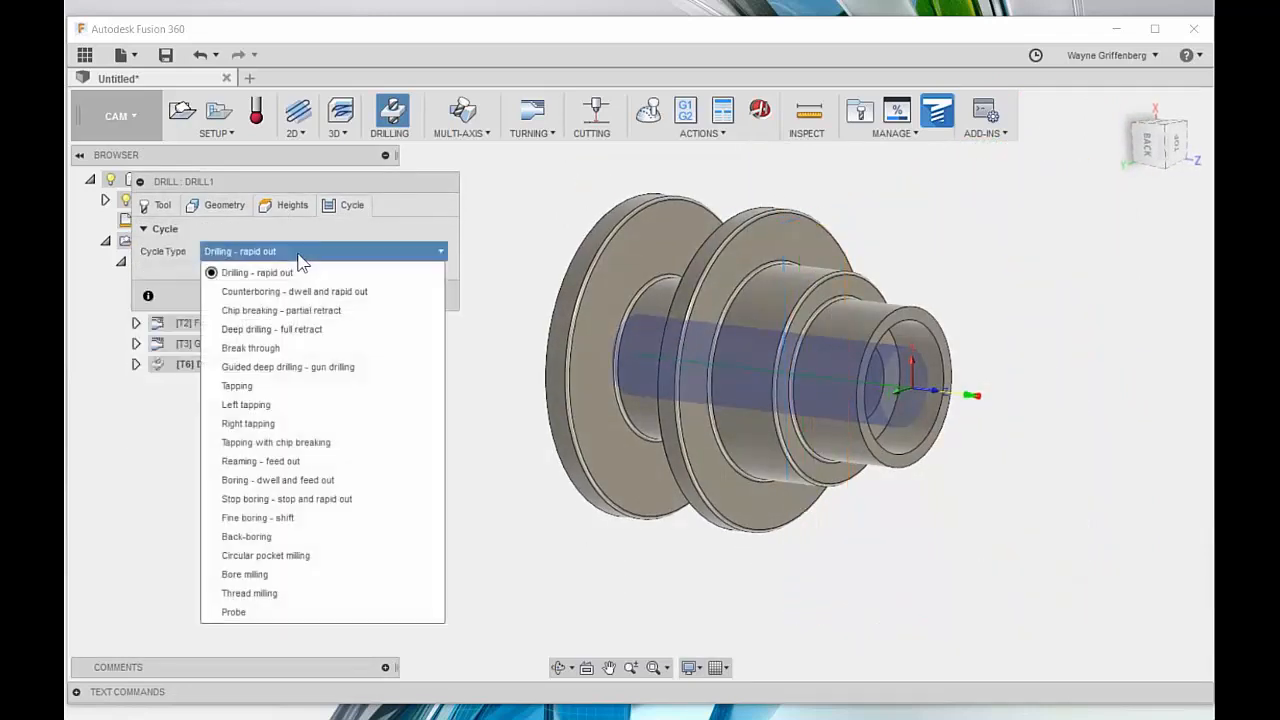
left_click(282, 311)
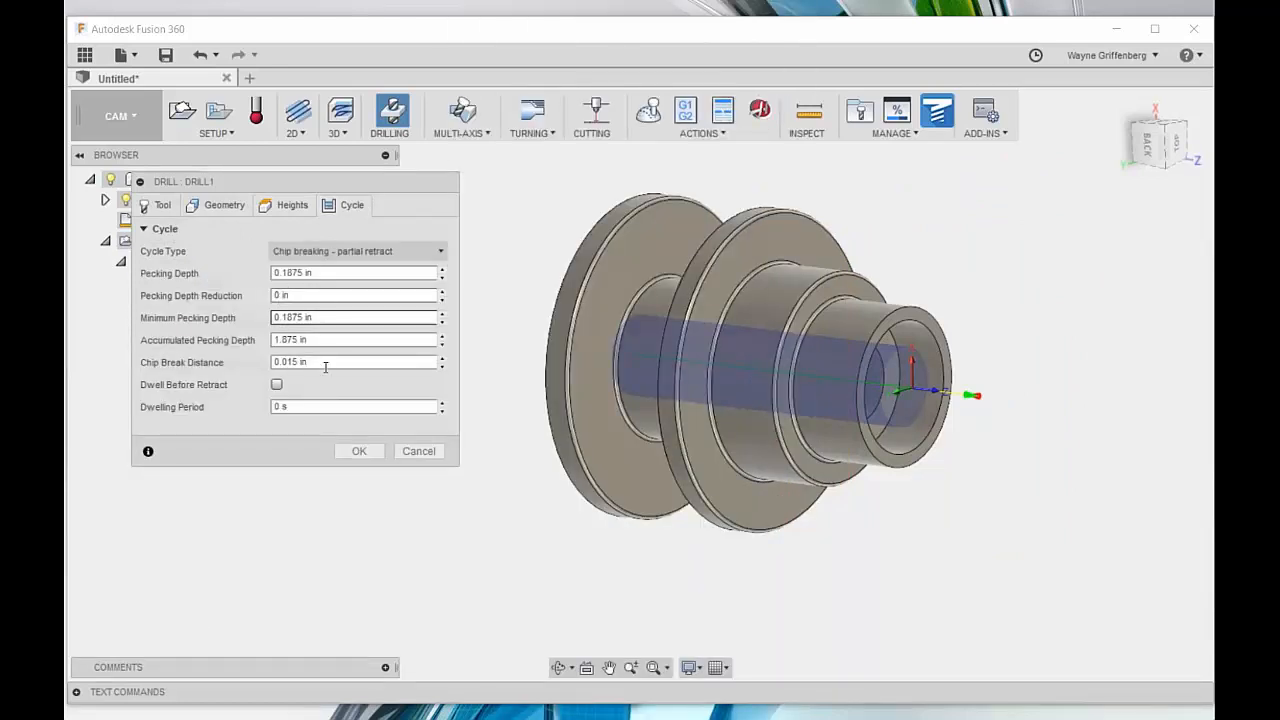
left_click(358, 451)
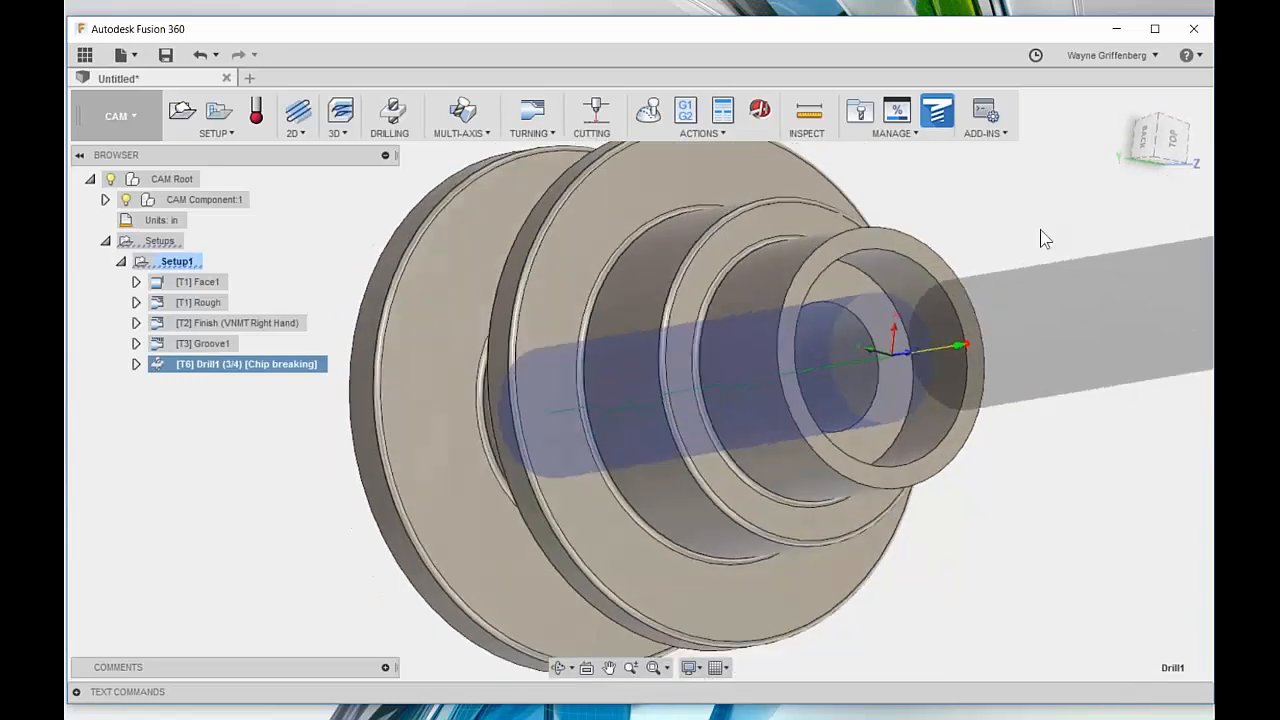
left_click(326, 423)
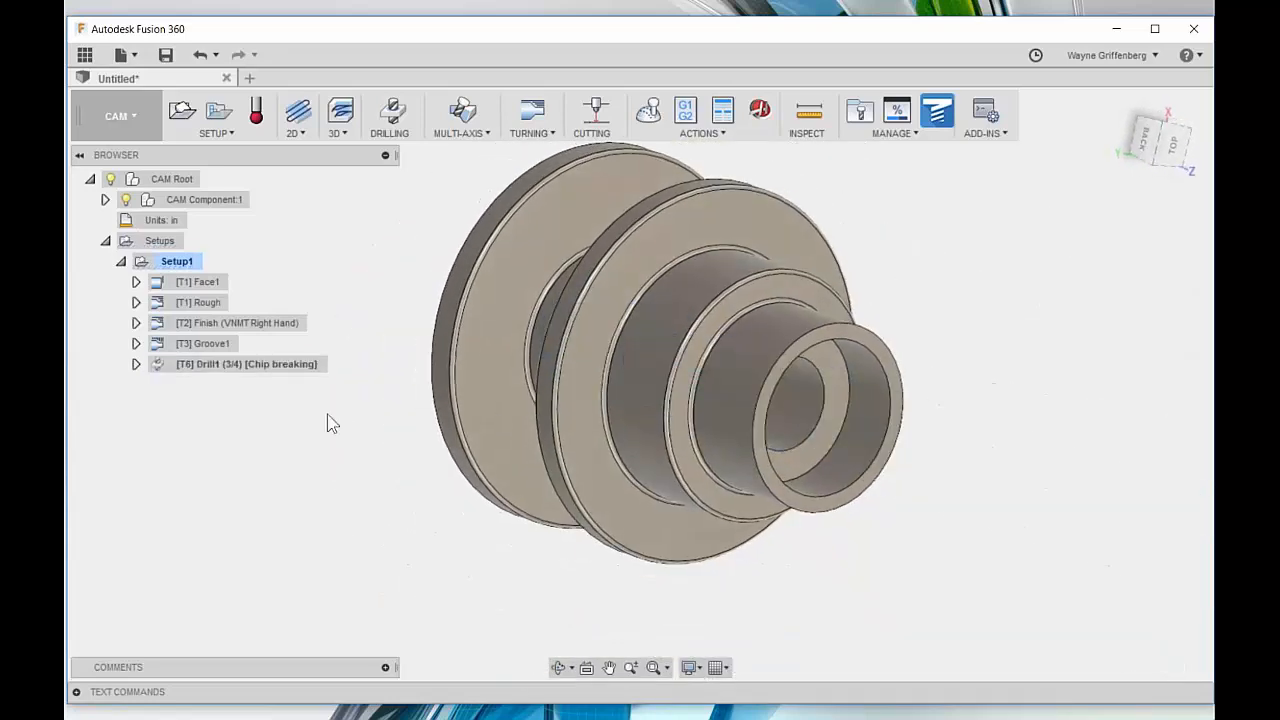
Step: Start a Turning Profile operation and set its turning mode to Inside profiling
left_click(540, 134)
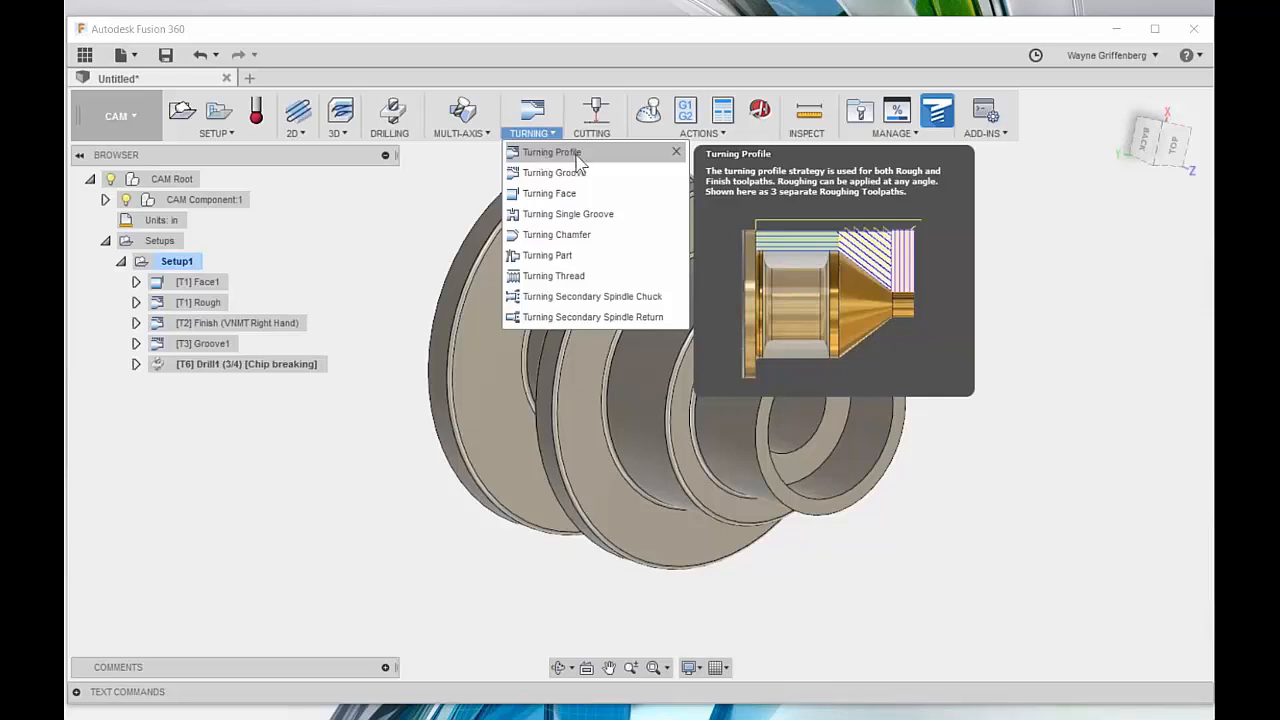
left_click(560, 153)
middle_click_drag(967, 321, 862, 378, "shift")
left_click_drag(324, 190, 425, 148)
middle_click_drag(866, 430, 946, 394, "shift")
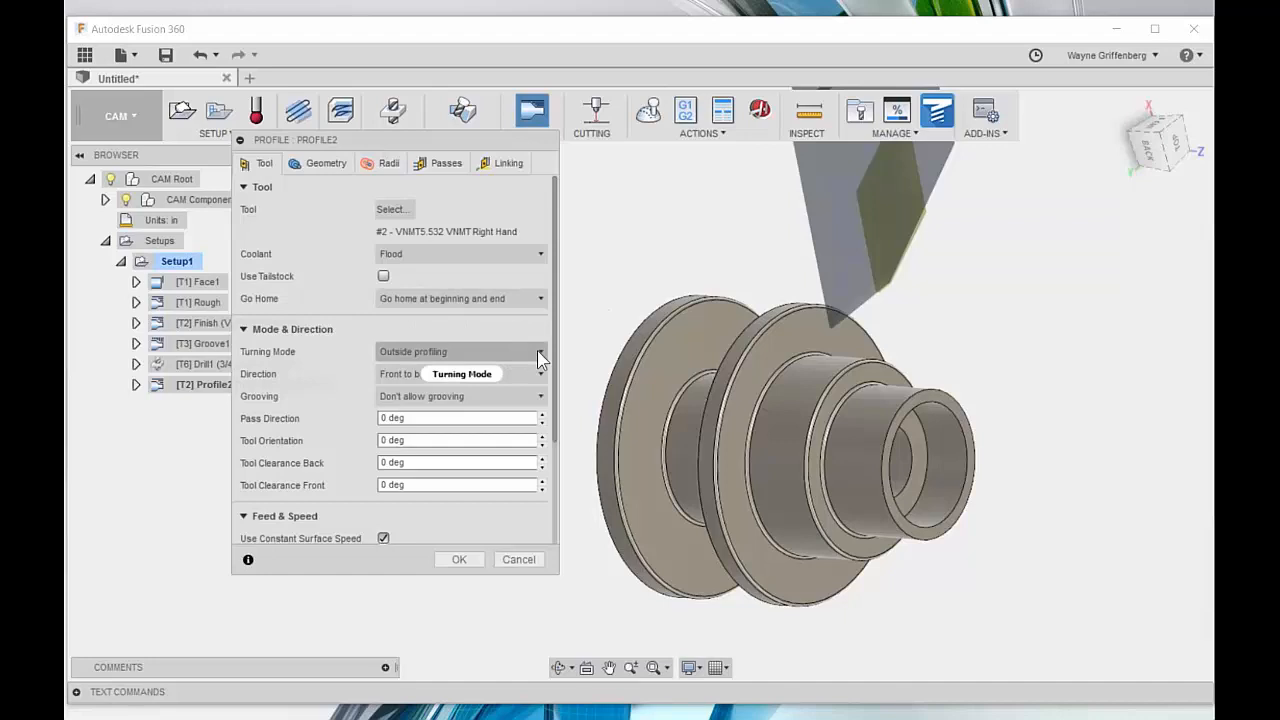
mouse_move(538, 352)
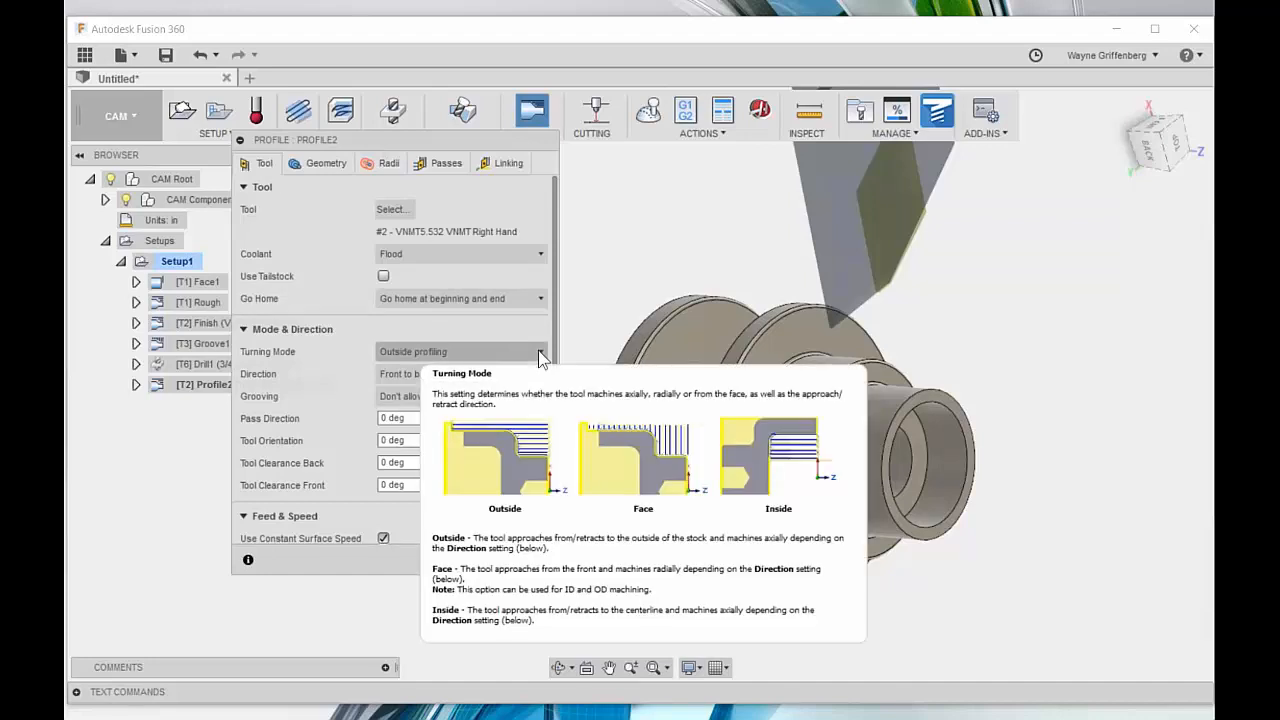
left_click(538, 352)
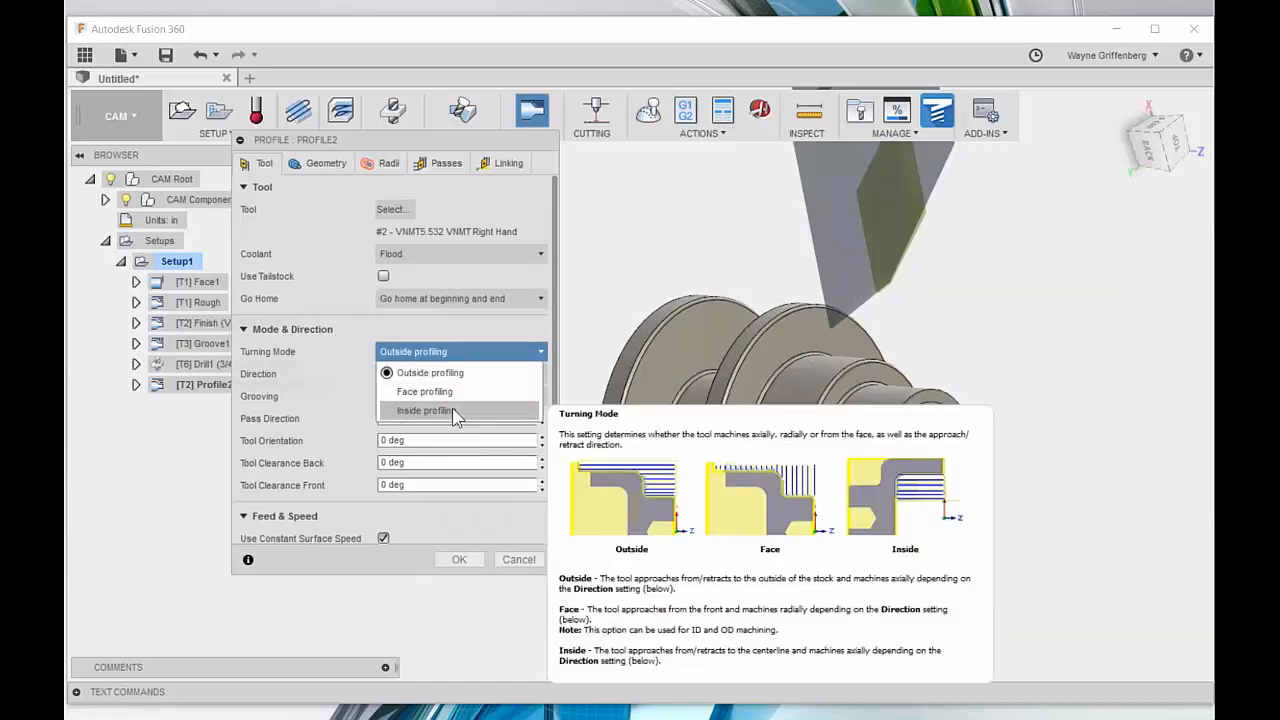
left_click(452, 410)
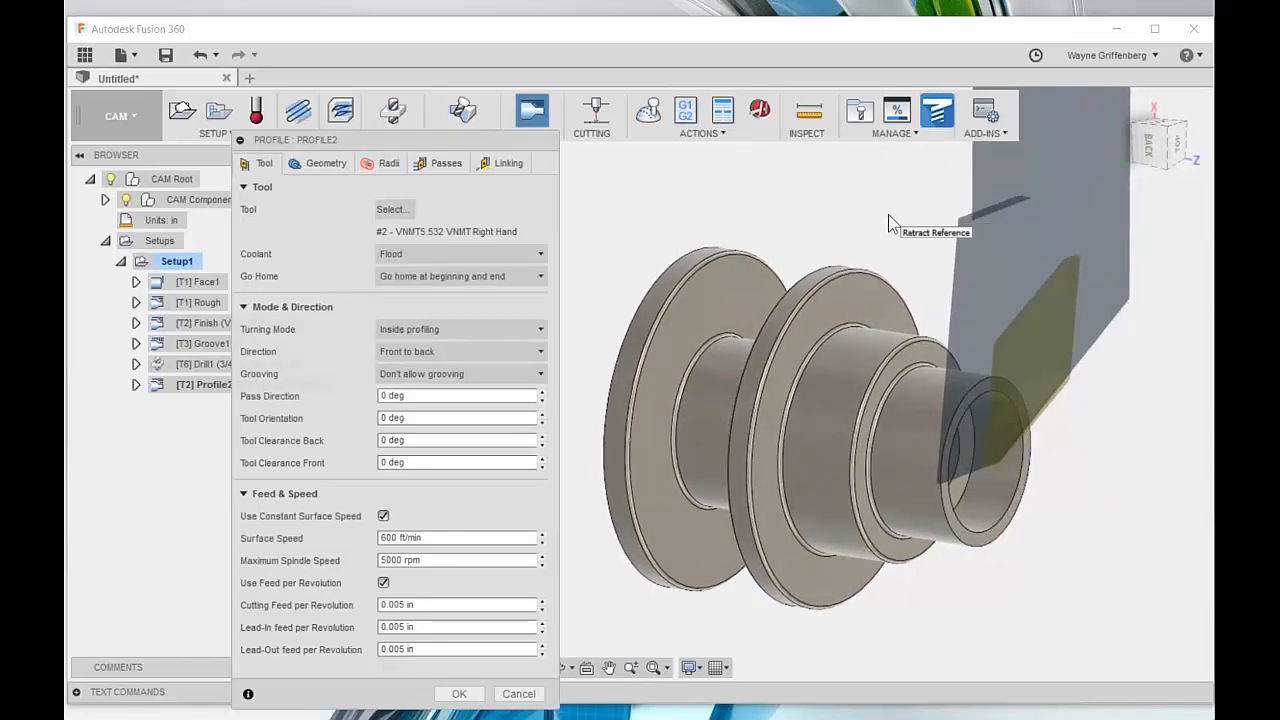
Step: Begin choosing a tool for the inside profile, clearing the 0.75 in diameter filter and listing the Haas ST20Y library
left_click_drag(353, 142, 229, 155)
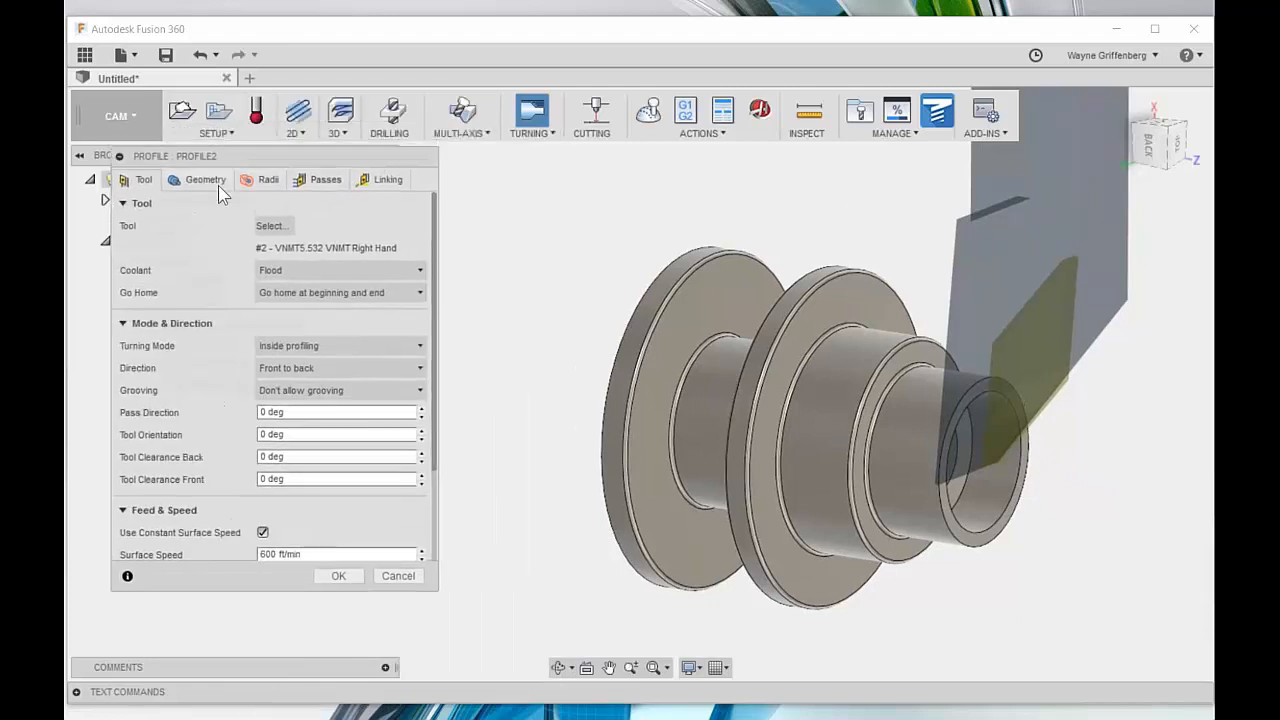
left_click(282, 228)
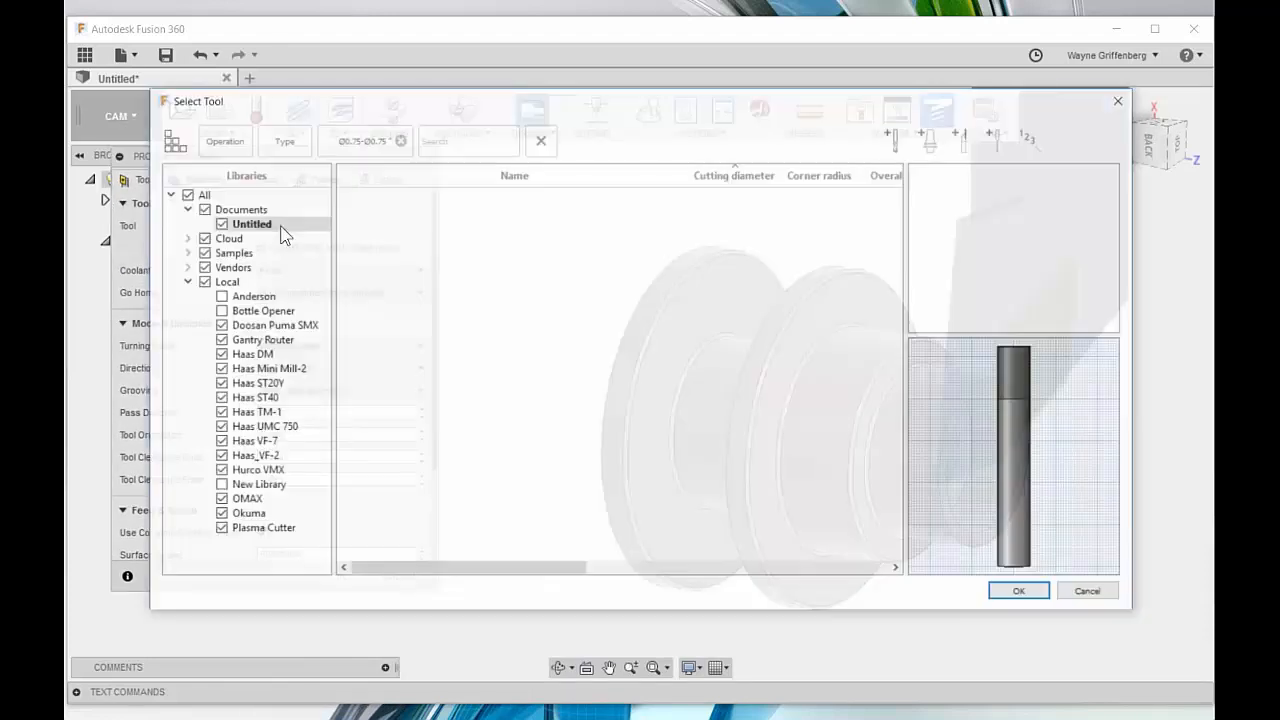
left_click(400, 140)
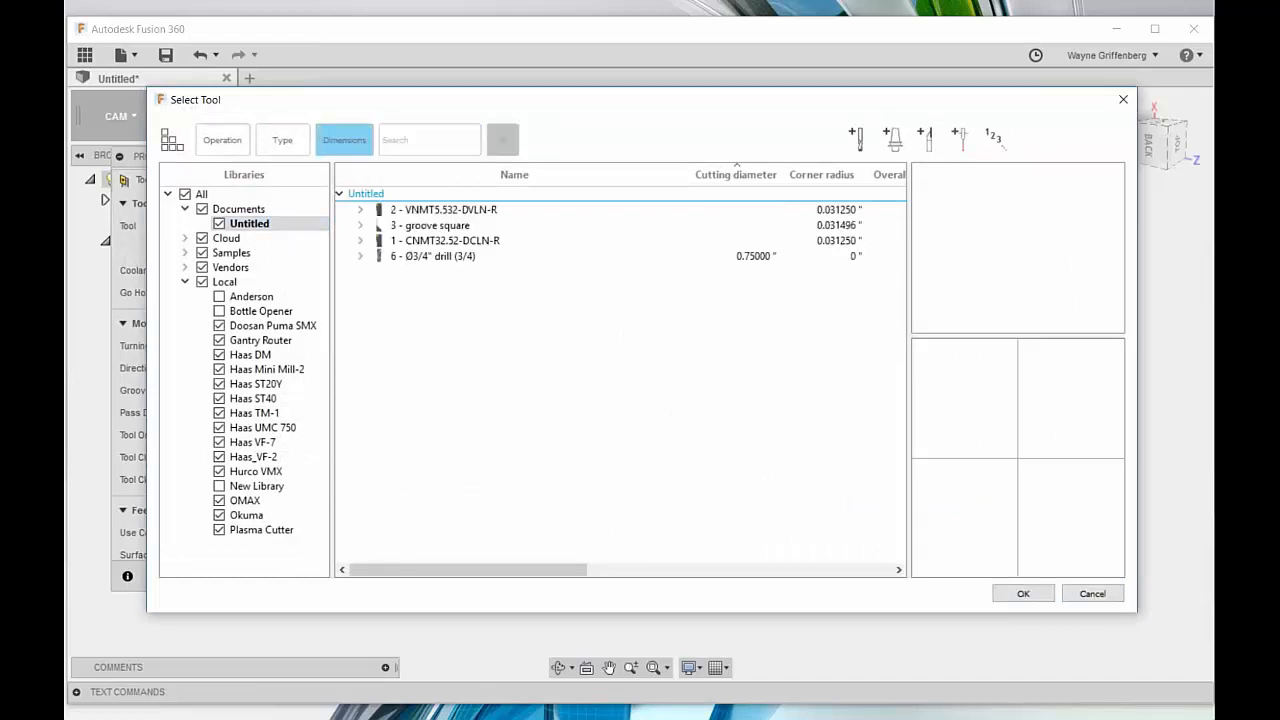
left_click(243, 386)
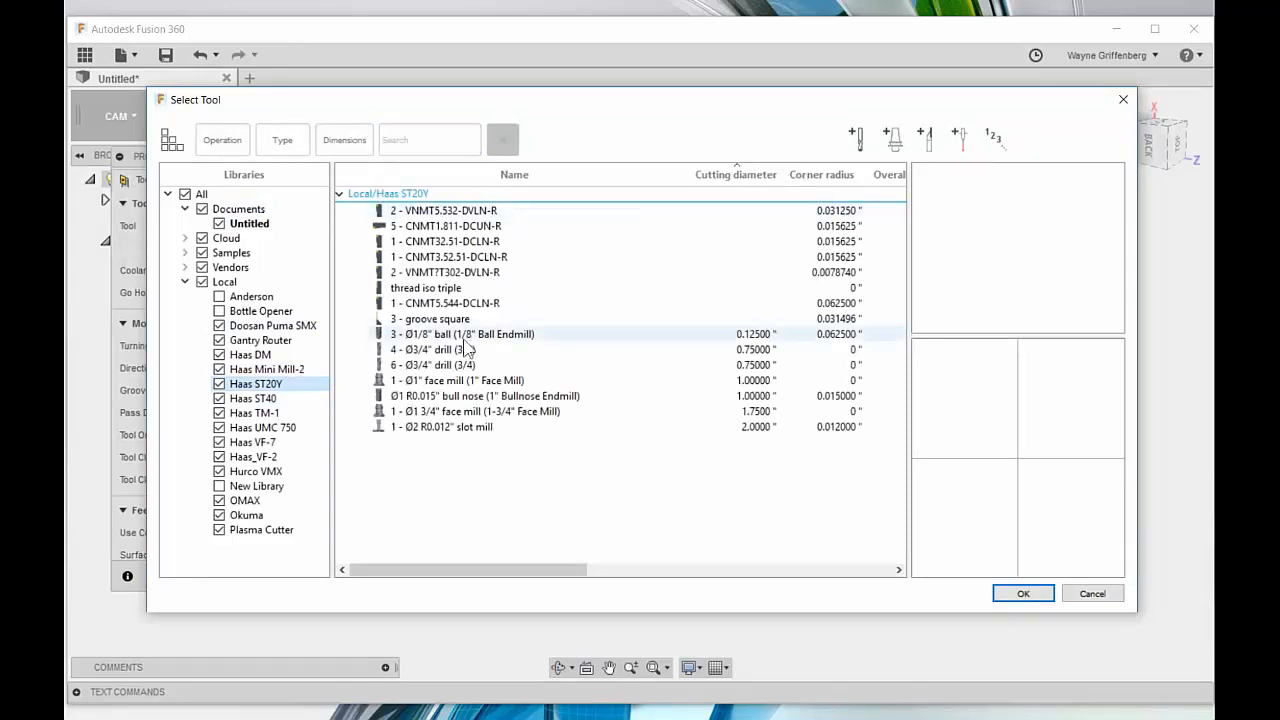
Step: Filter the tool list to turning Boring tools, check the Samples library, and return to the Haas ST20Y library
left_click(278, 146)
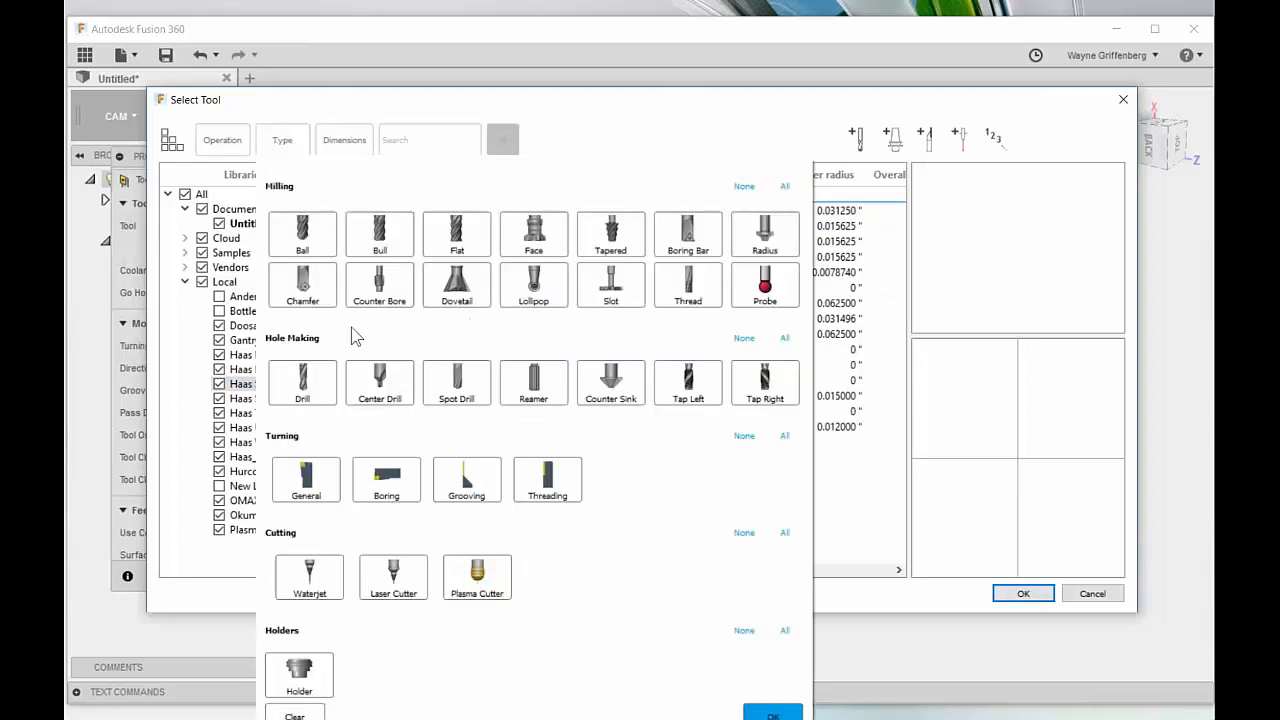
left_click(372, 472)
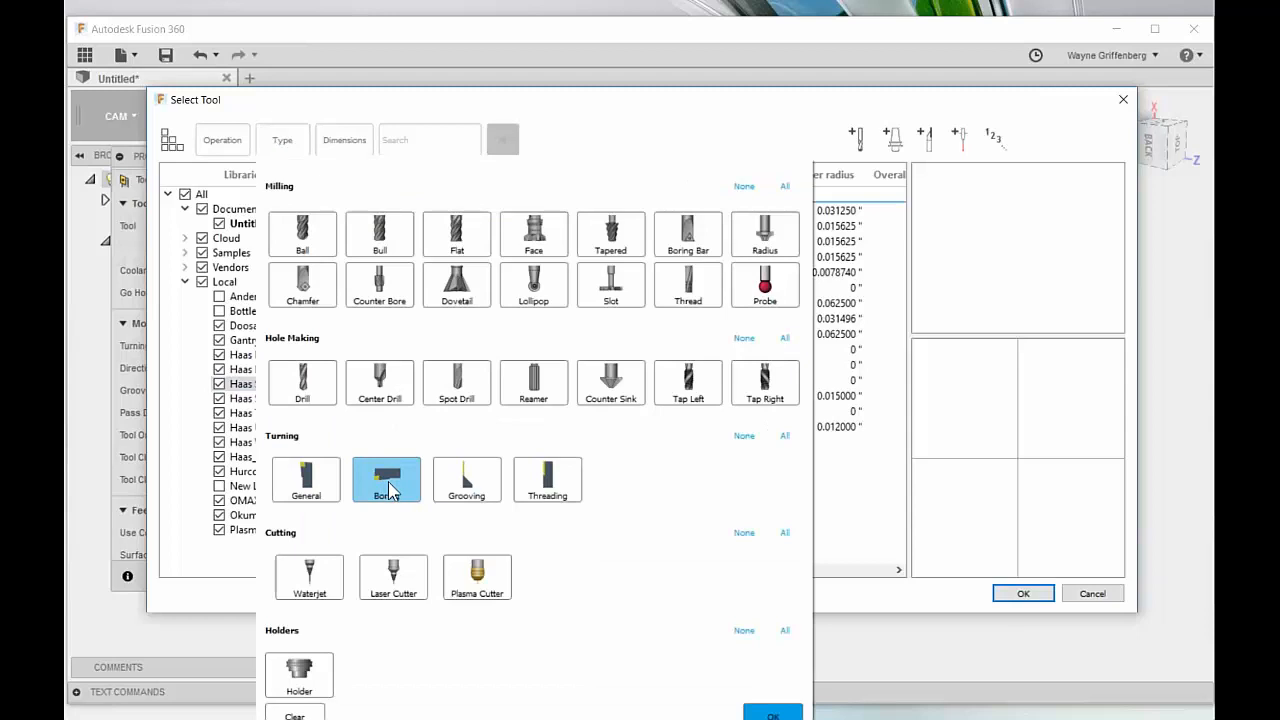
left_click(389, 490)
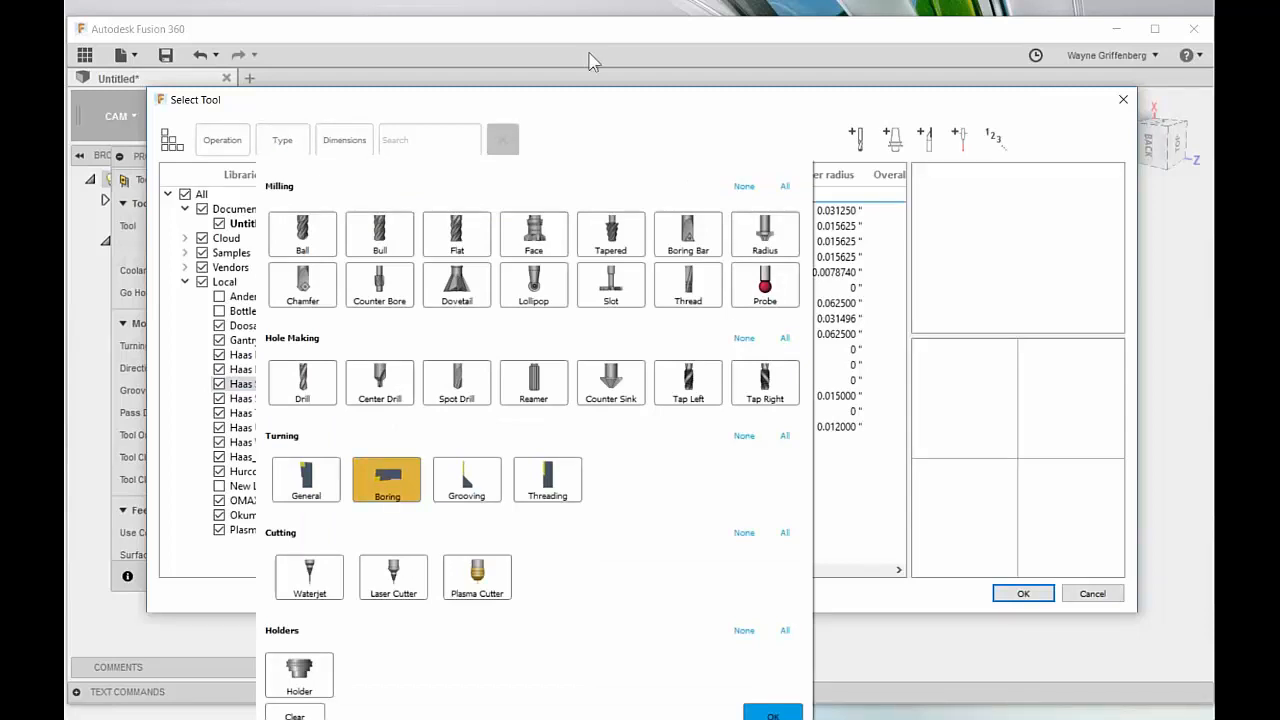
left_click(605, 124)
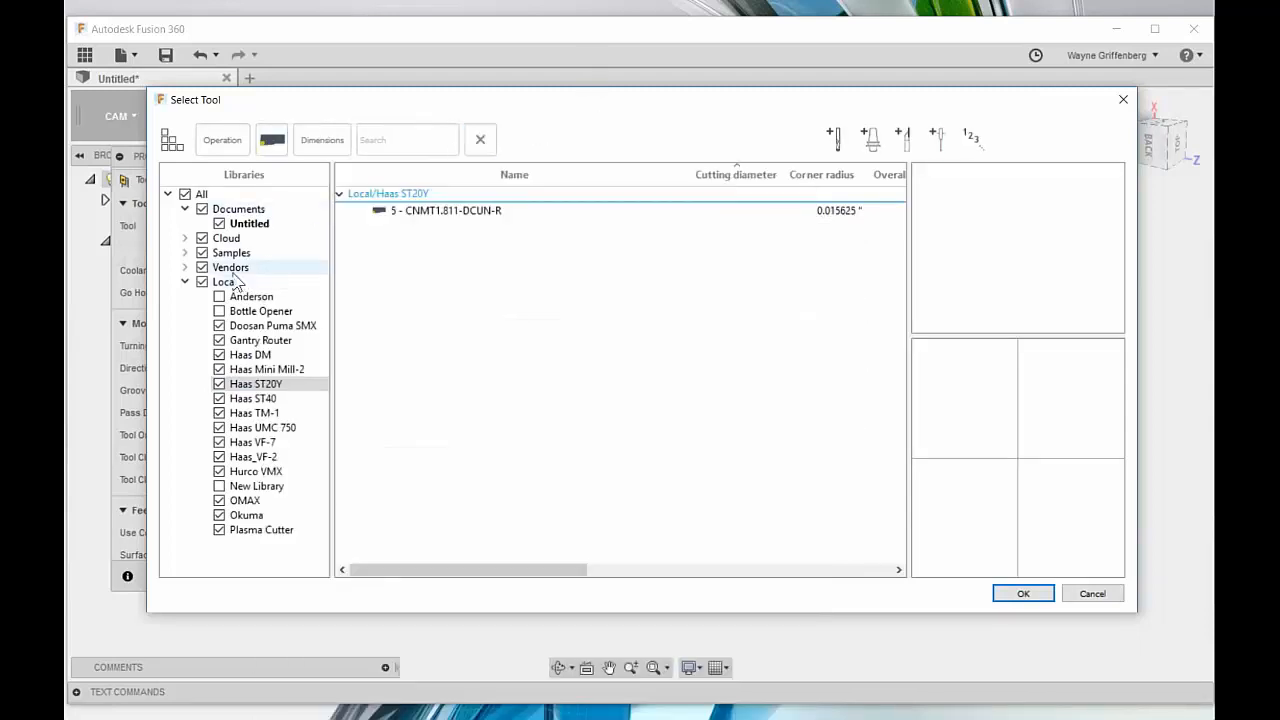
left_click(228, 258)
scroll(538, 403, "down", 3)
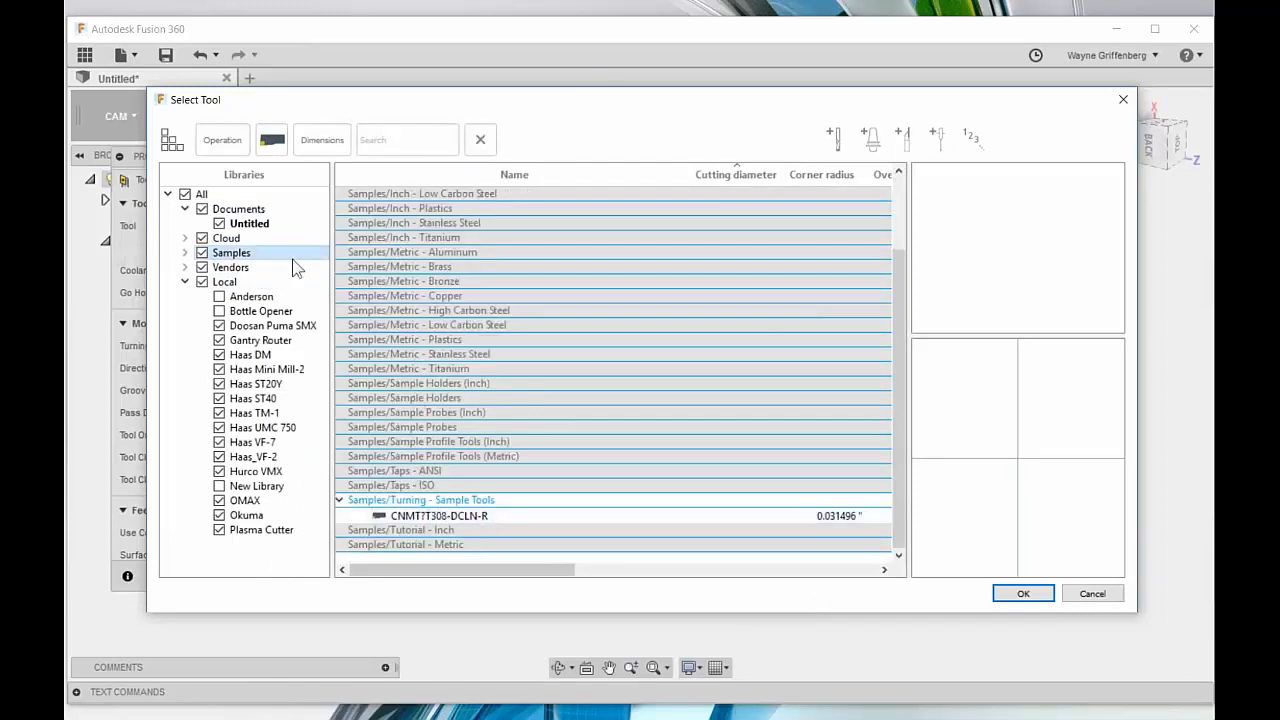
left_click(263, 386)
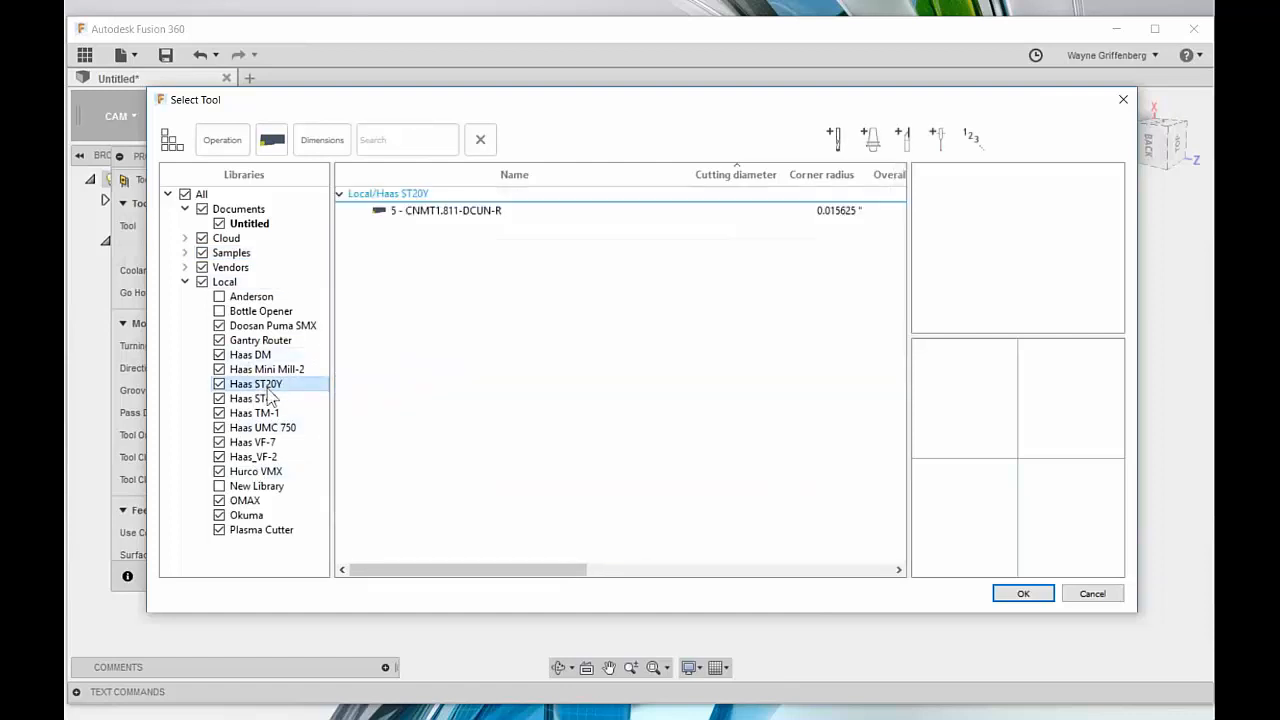
Step: Review the holder, insert and setup definitions of boring bar 5 - CNMT1.811-DCUN-R and assign it to the inside profile operation
left_click(462, 213)
right_click(463, 213)
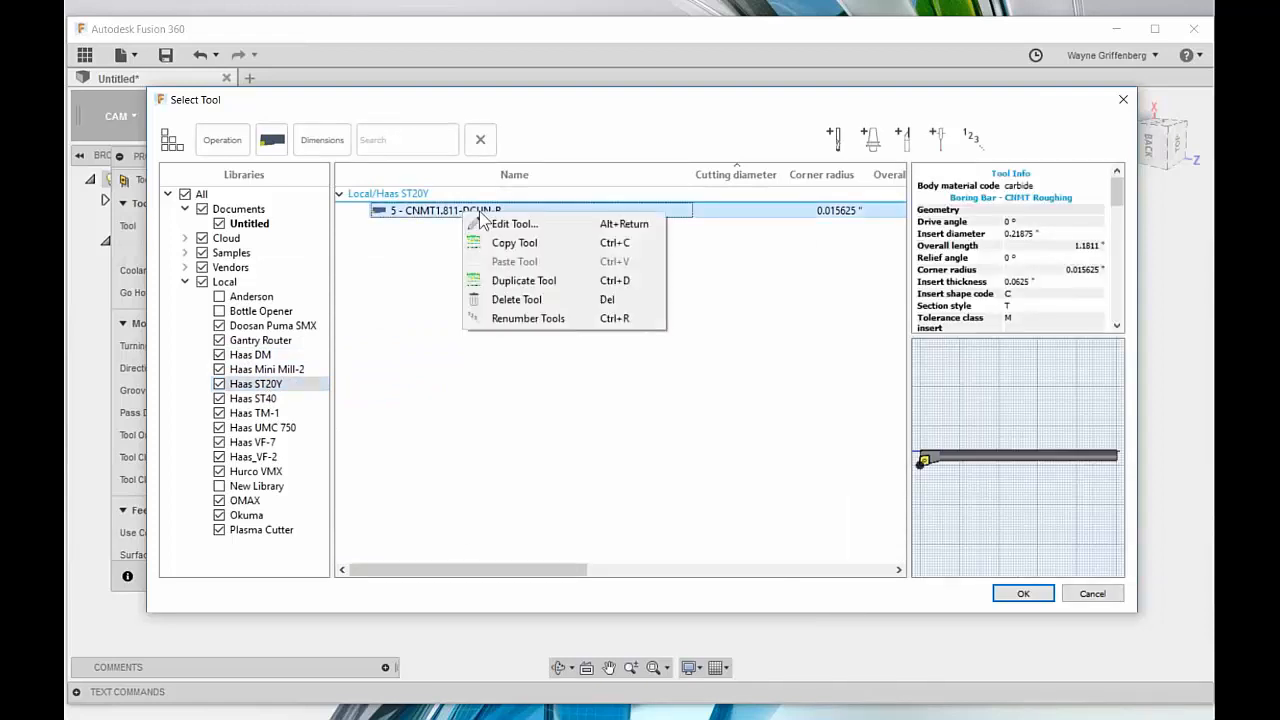
left_click(530, 222)
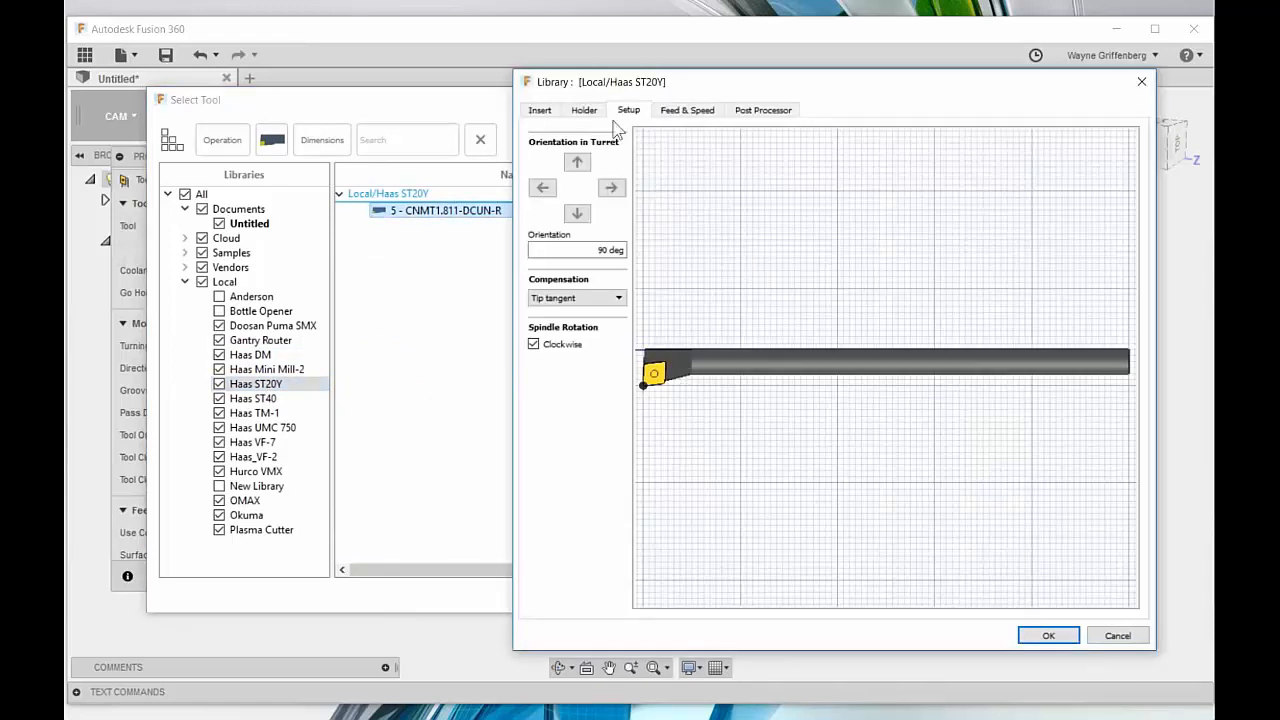
left_click(585, 112)
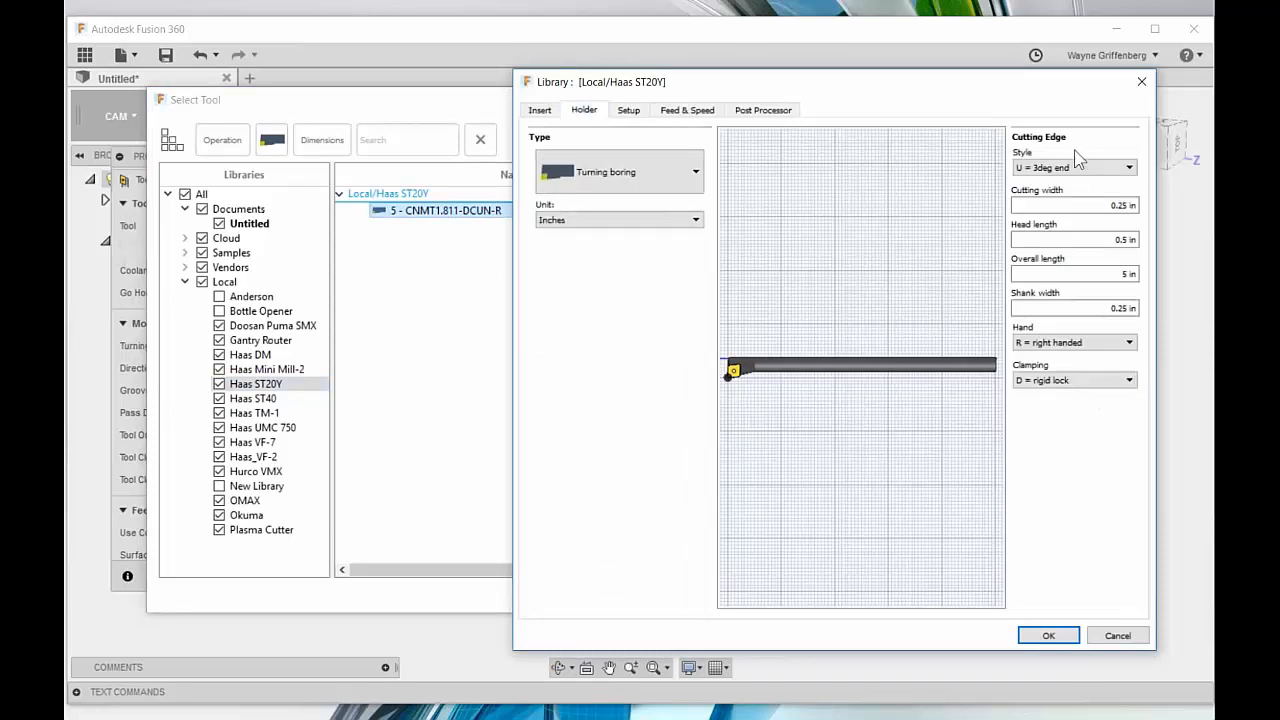
left_click(540, 110)
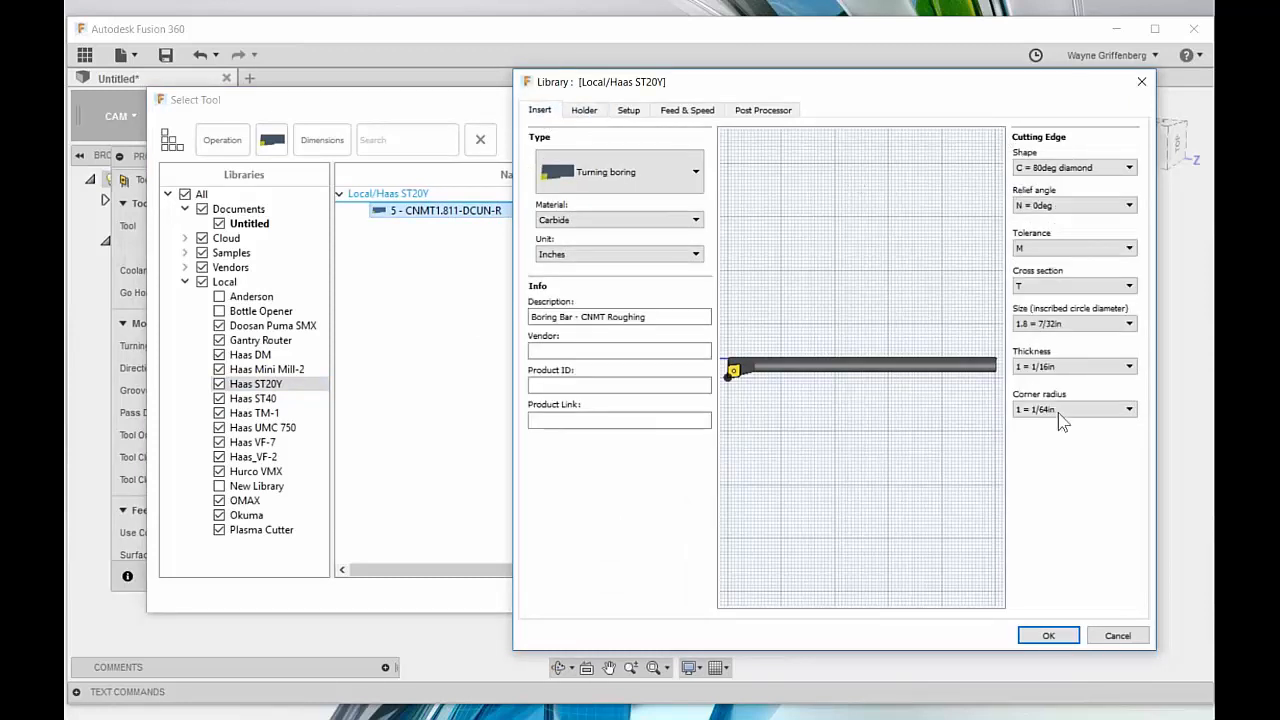
left_click(688, 112)
left_click(627, 112)
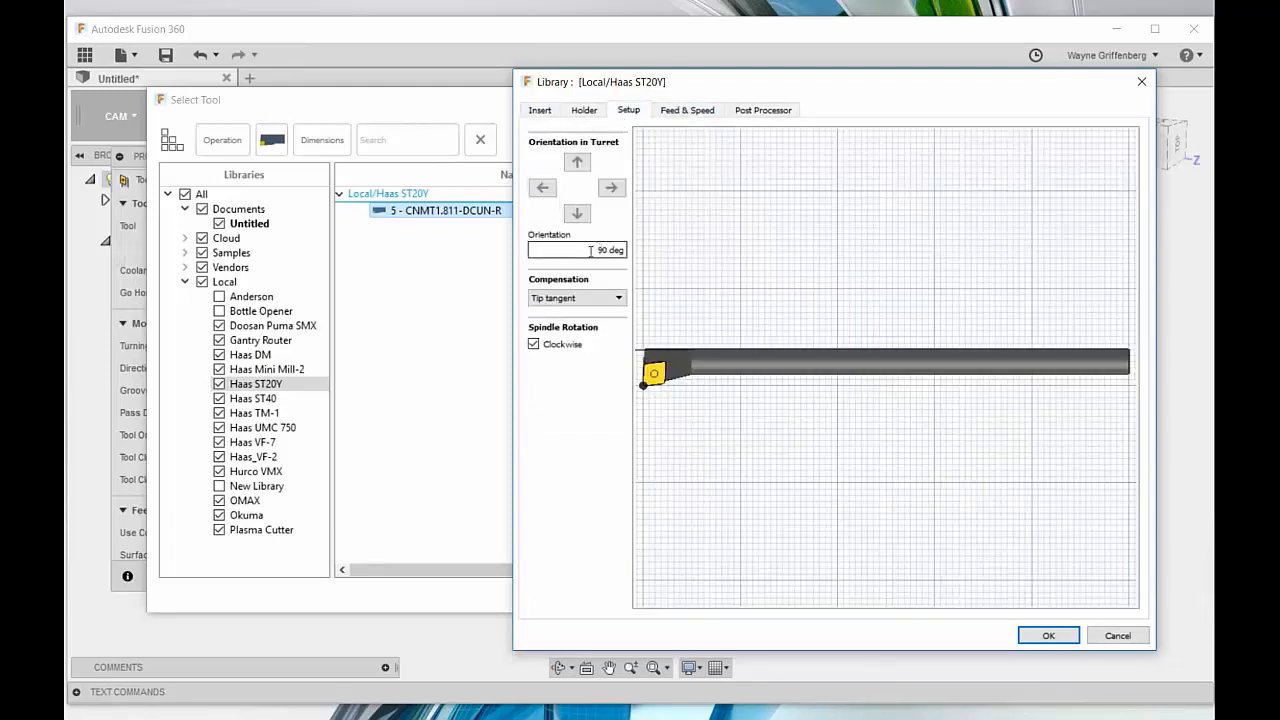
left_click(1035, 636)
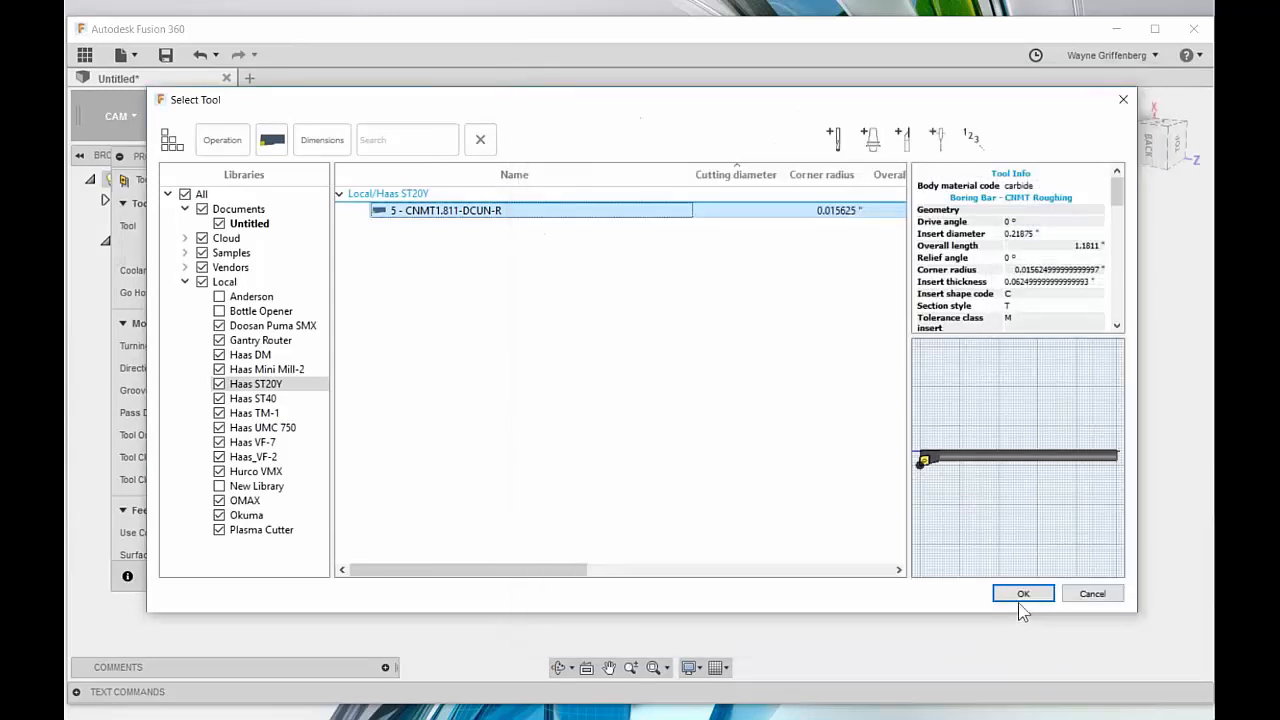
left_click(1023, 594)
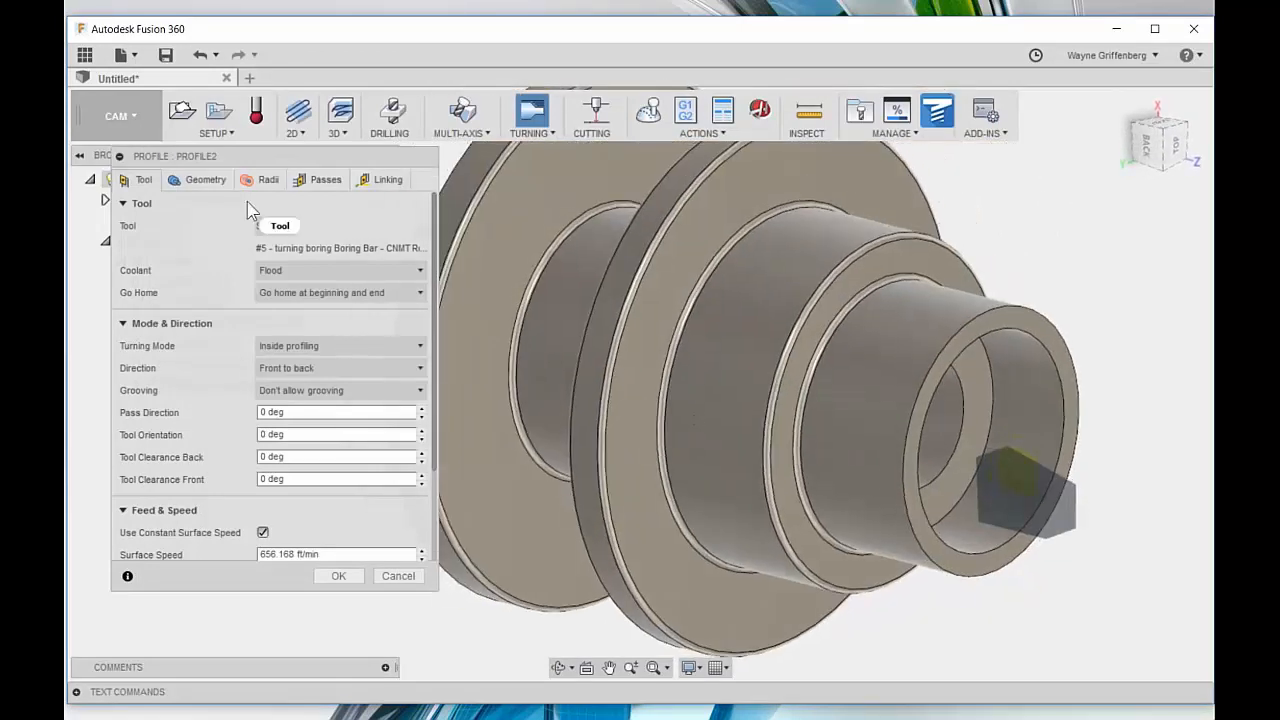
Step: Set the profile's Back Mode to Selection and pick the annular shoulder face inside the bore as the back reference
left_click(190, 184)
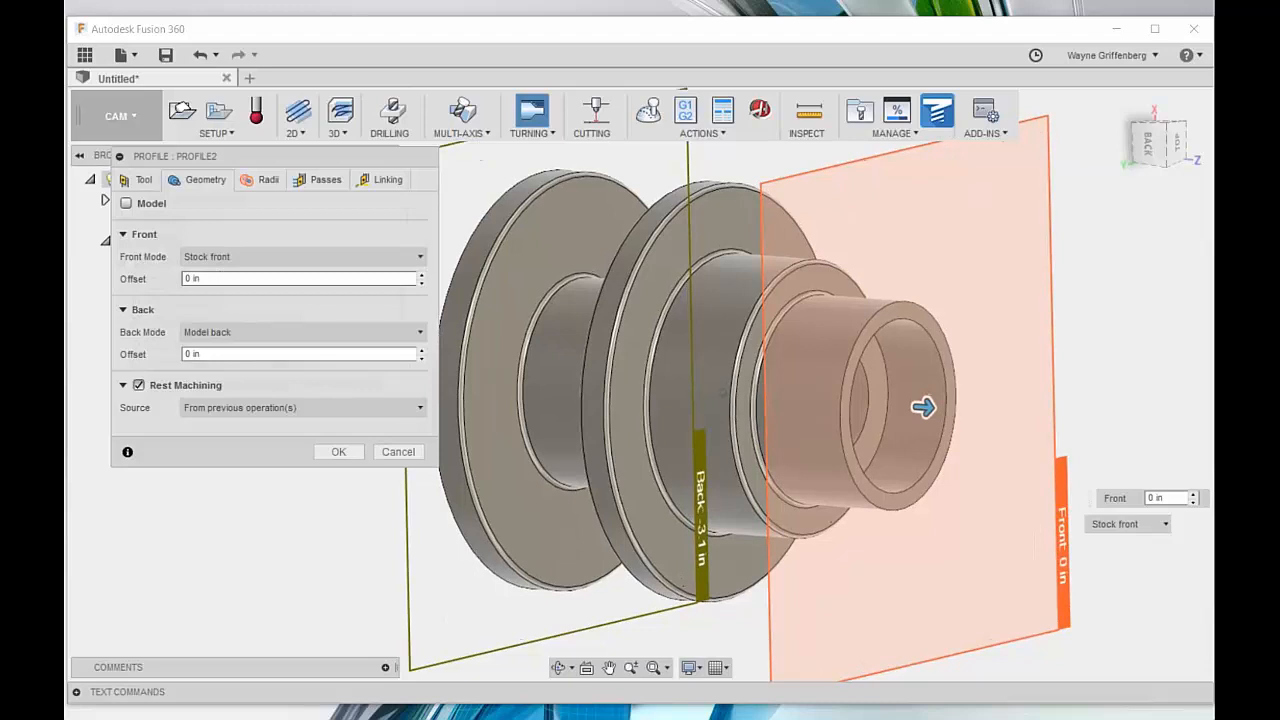
left_click(230, 332)
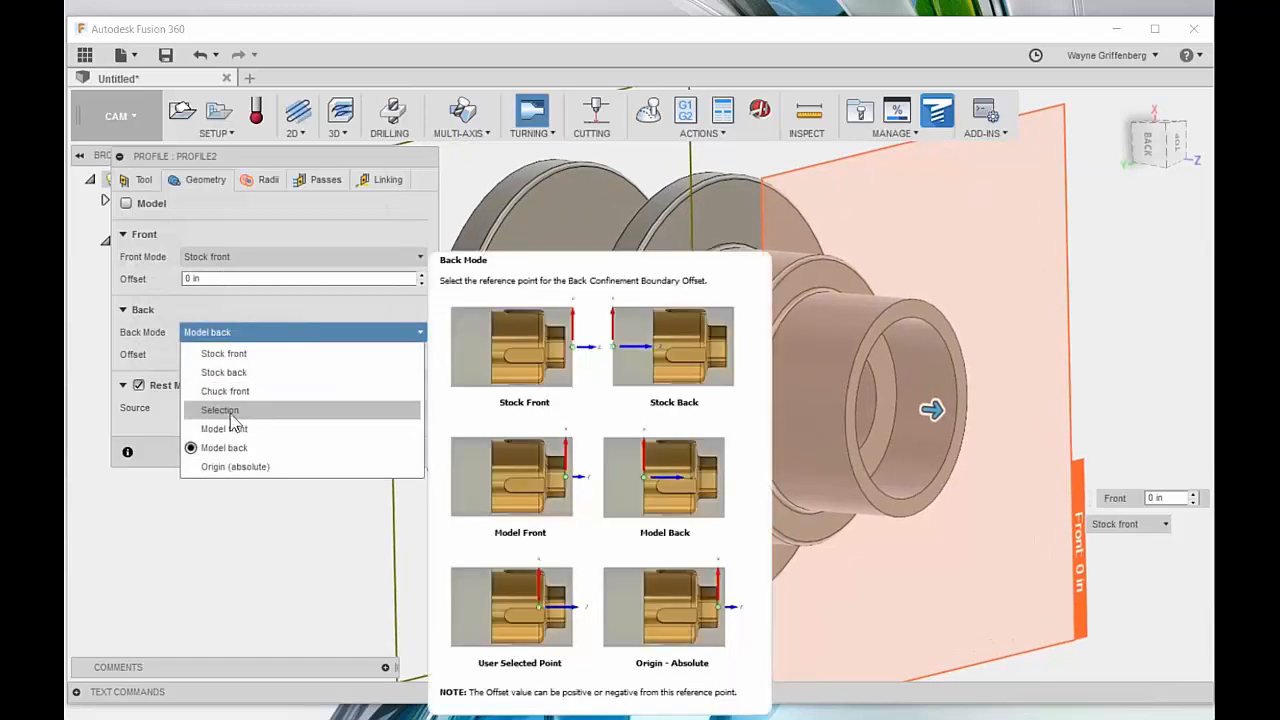
left_click(228, 412)
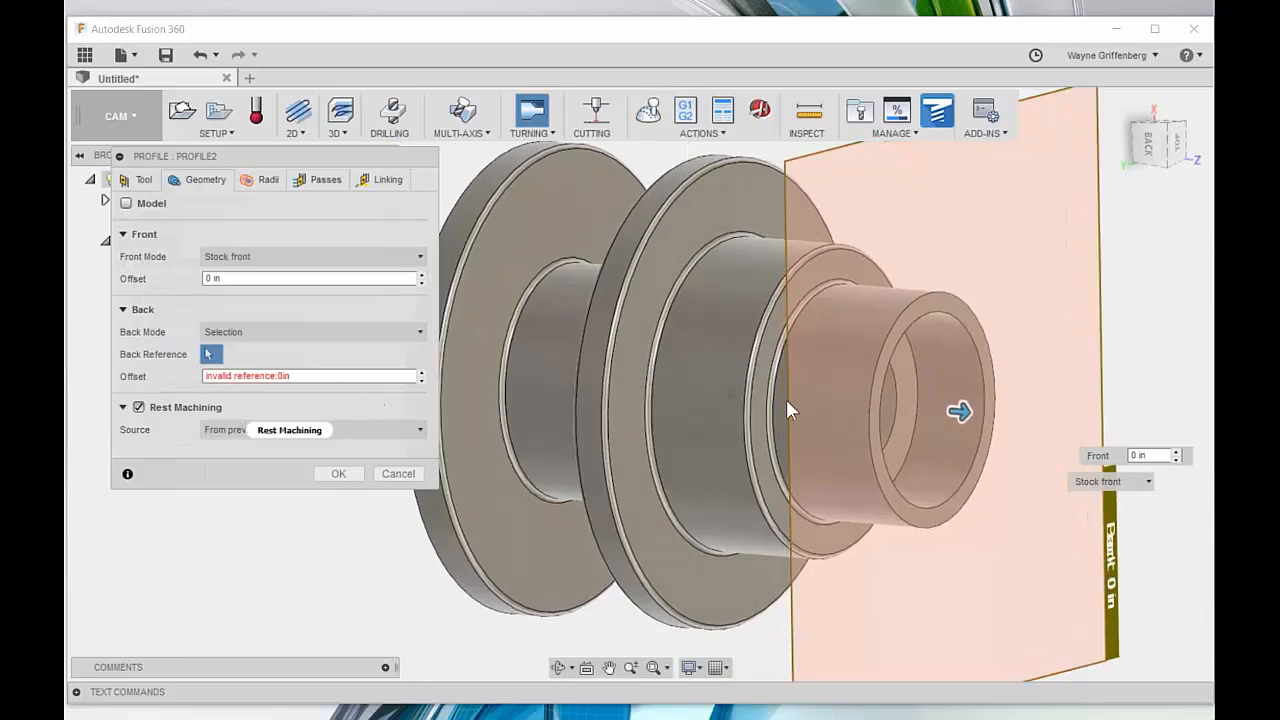
left_click(950, 392)
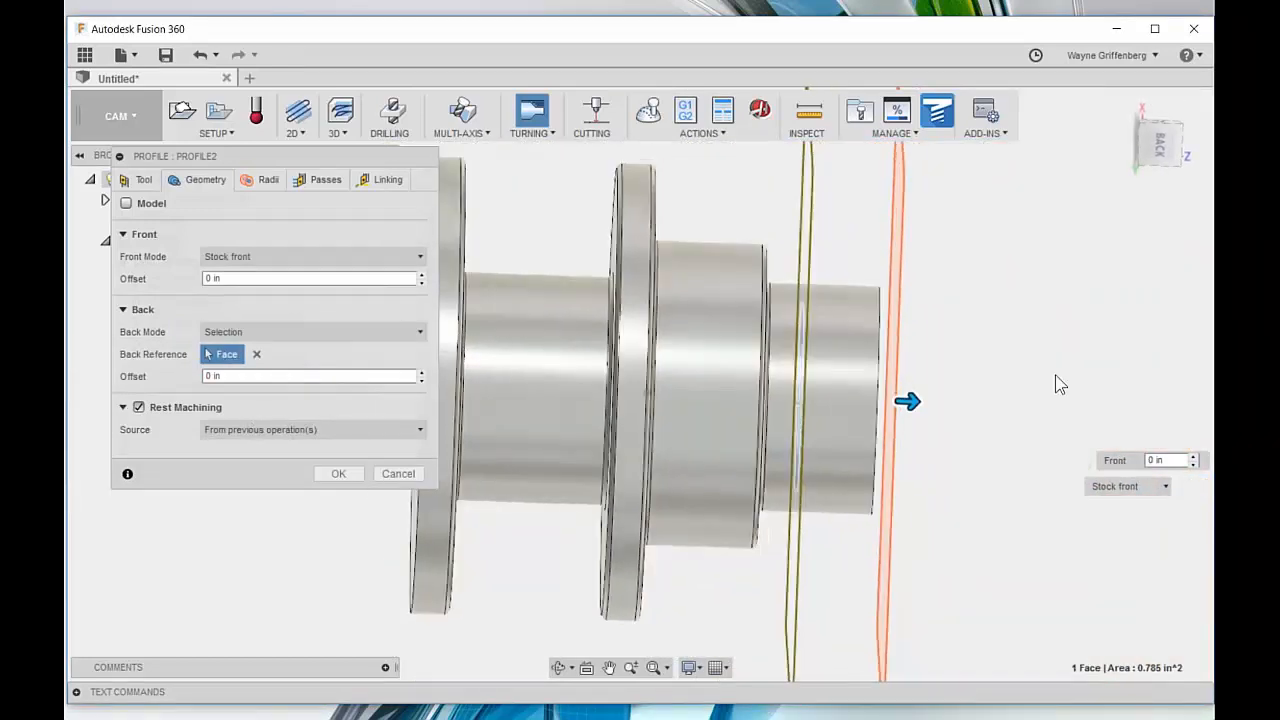
scroll(923, 380, "down", 3)
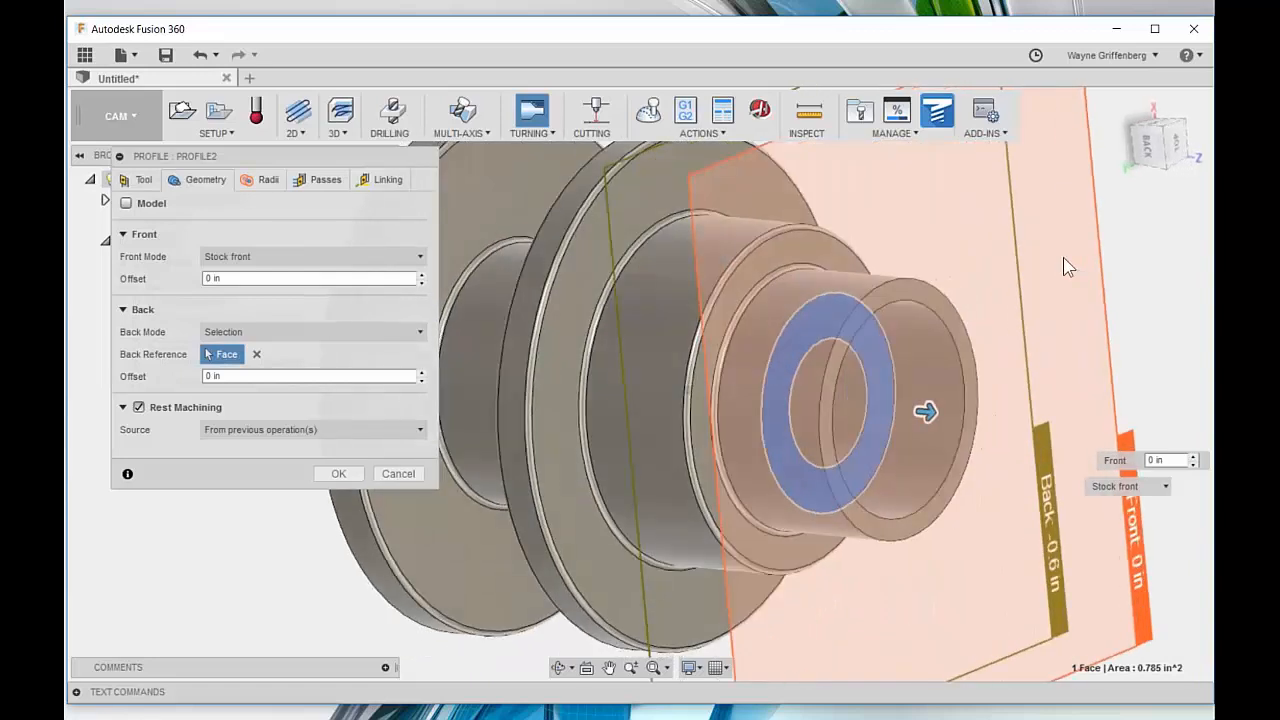
Step: Set the retract radius to be measured from Diameter with an offset of .7 in
left_click(262, 182)
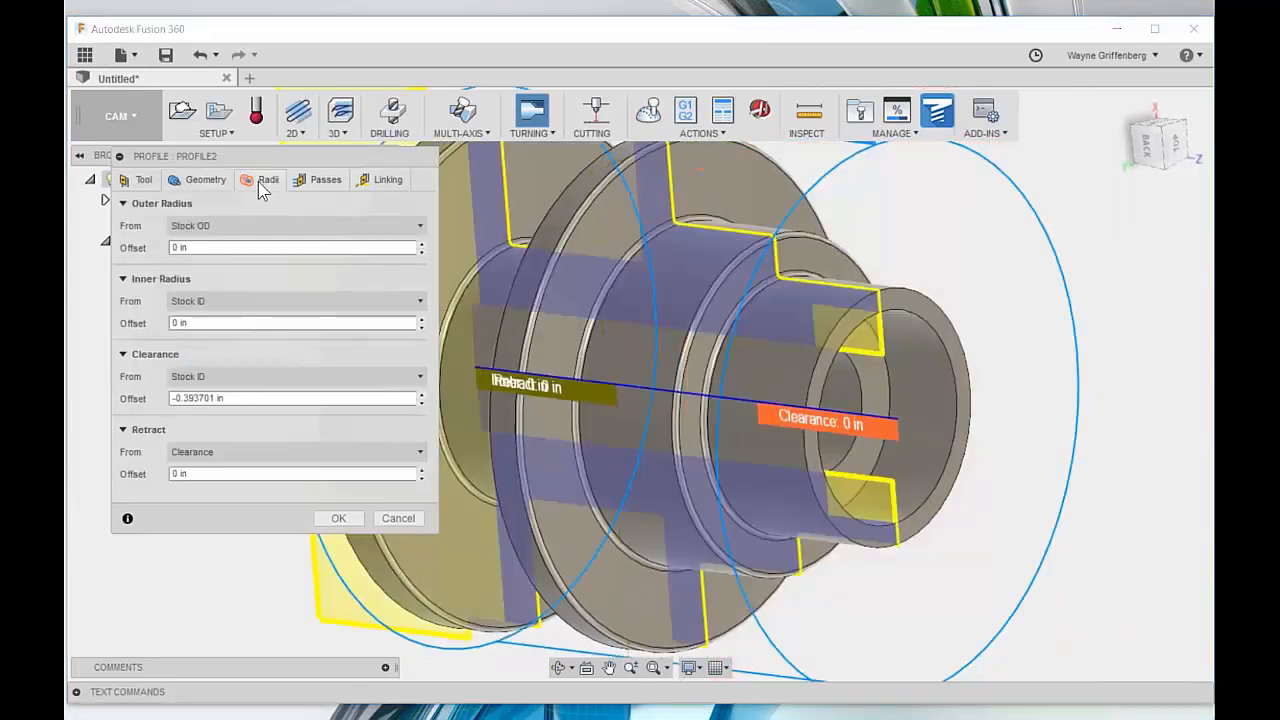
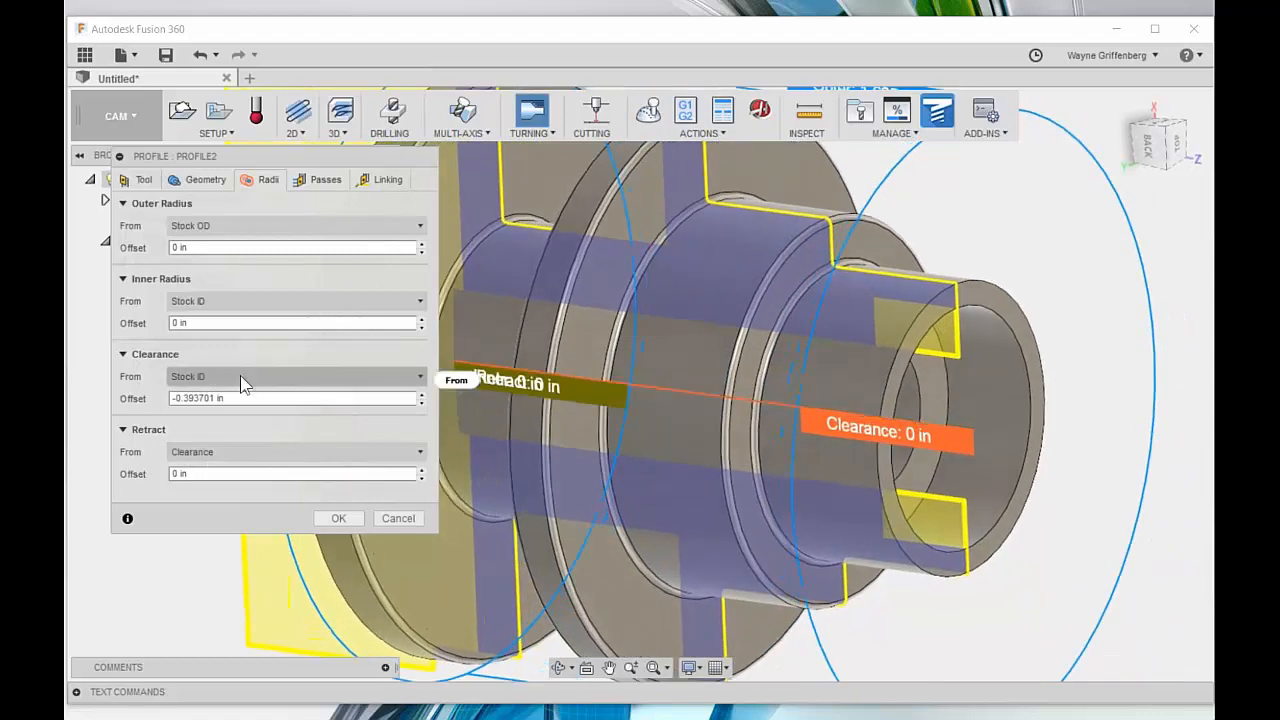
mouse_move(232, 397)
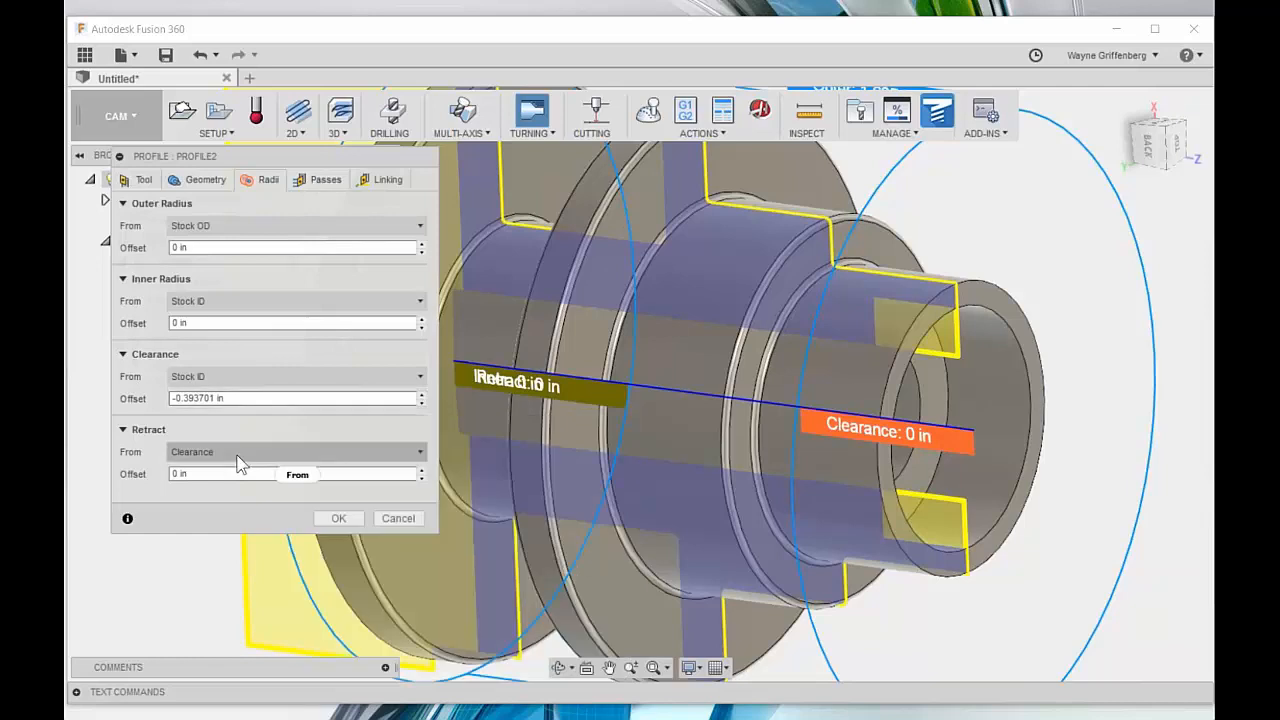
mouse_move(240, 463)
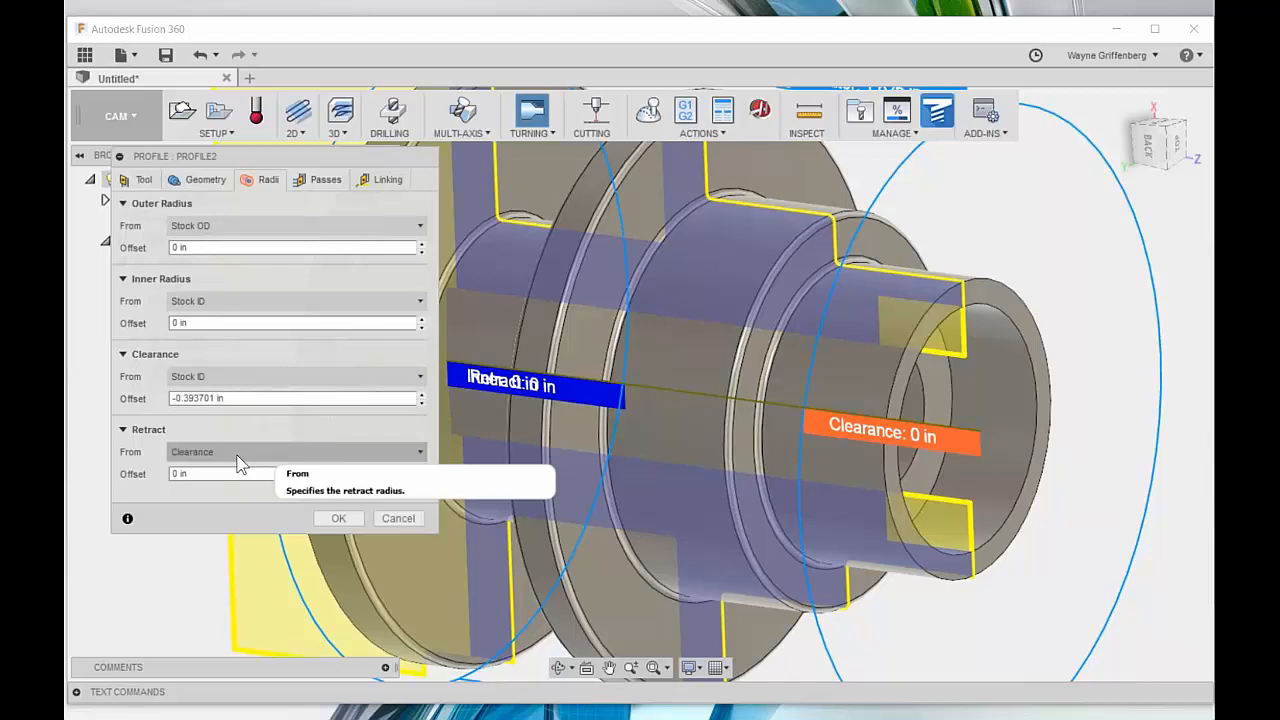
left_click(225, 458)
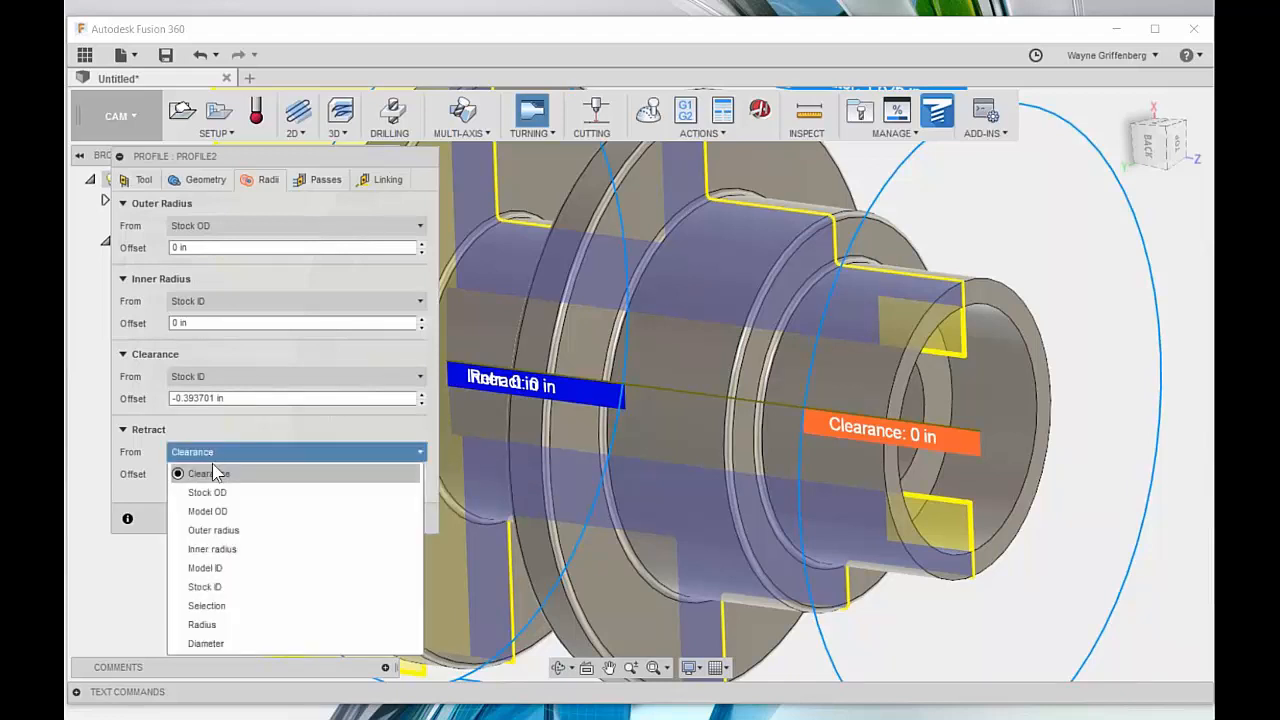
left_click(223, 645)
left_click(293, 473)
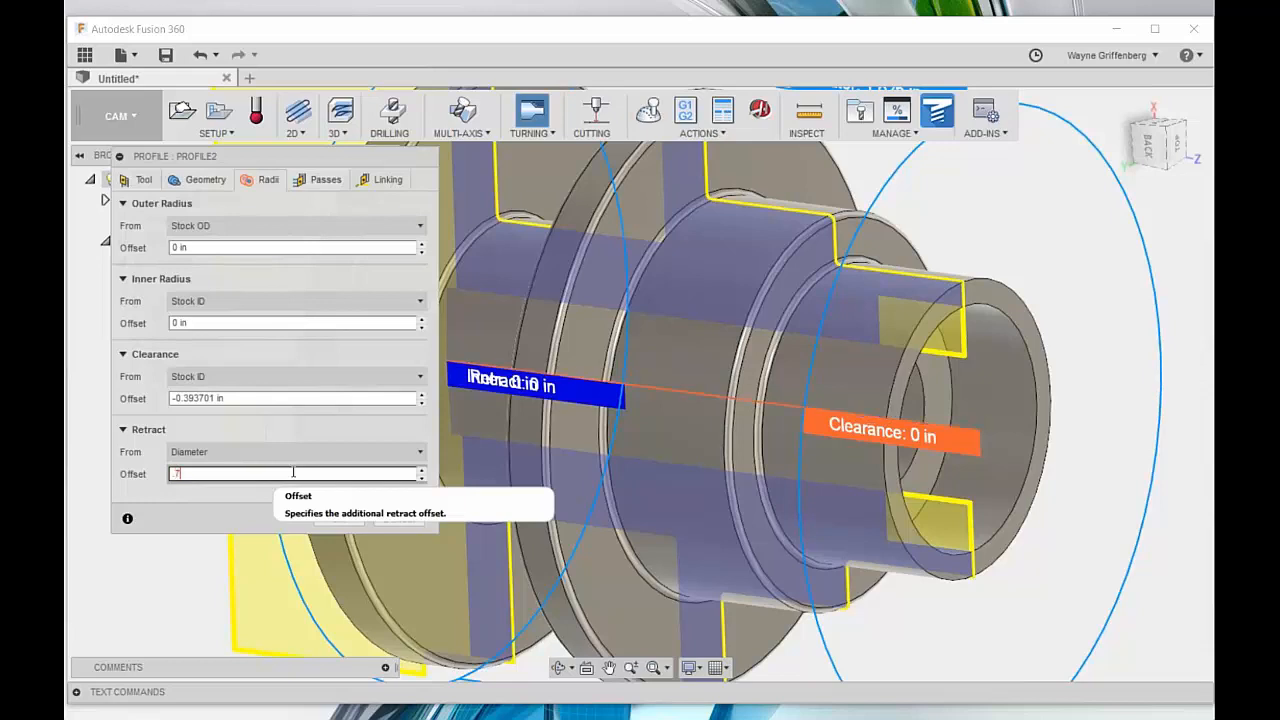
middle_click_drag(1000, 425, 954, 335, "shift")
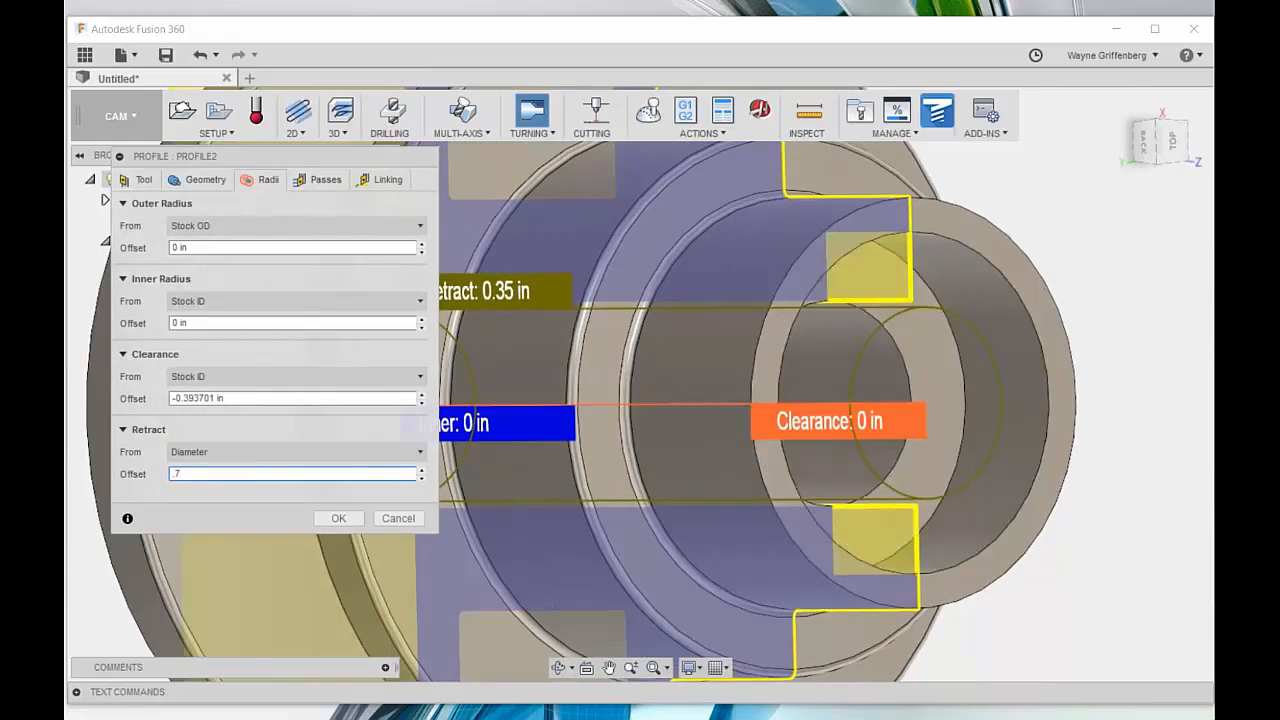
middle_click_drag(863, 286, 906, 284, "shift")
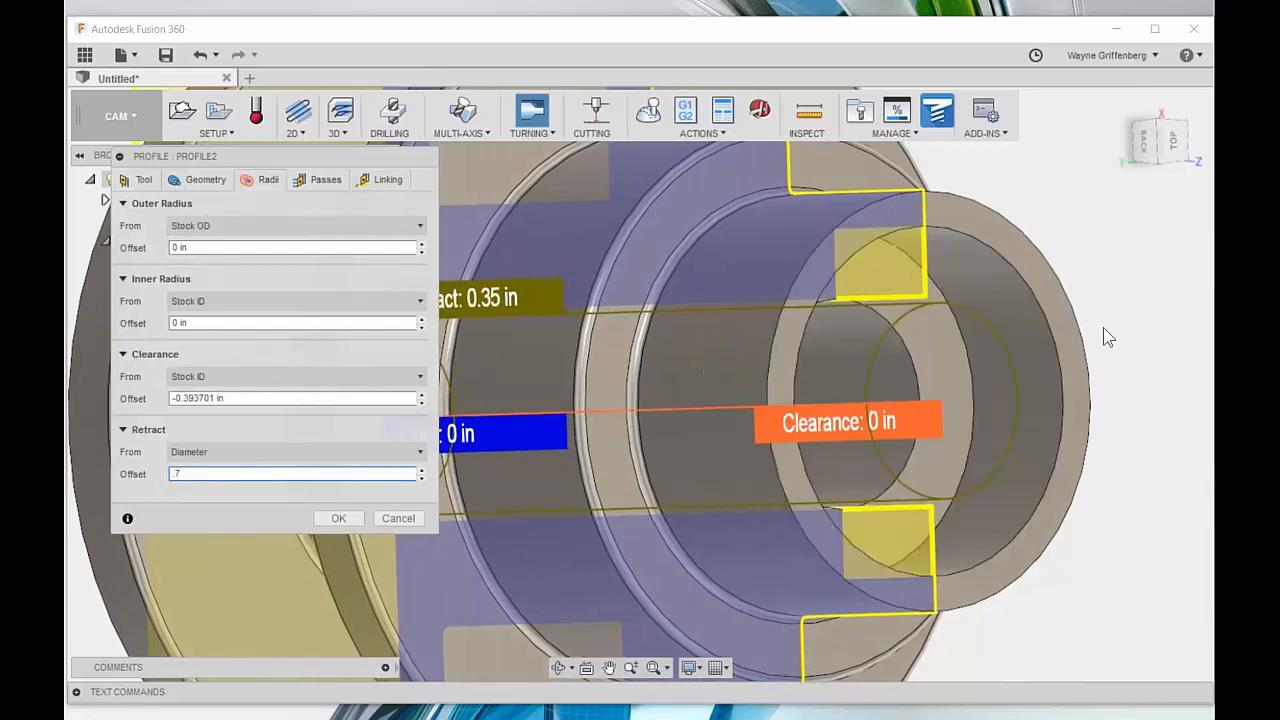
middle_click_drag(1103, 327, 1163, 370, "shift")
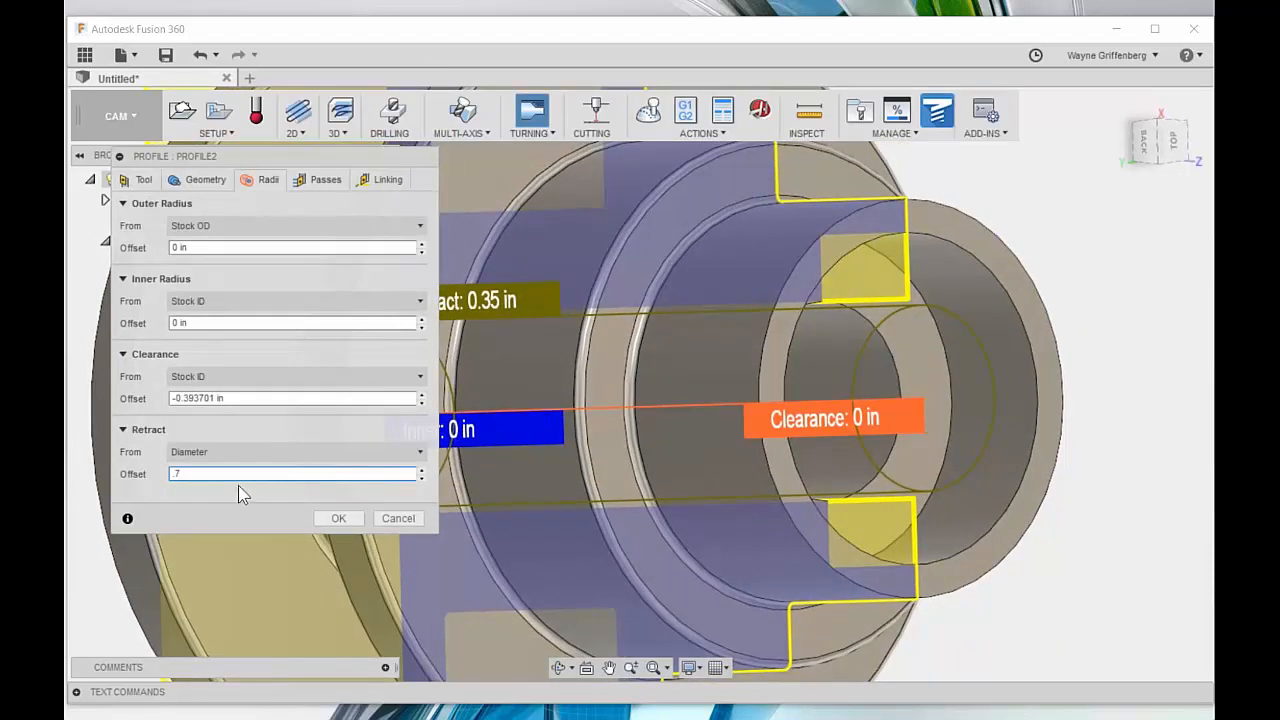
left_click(172, 474)
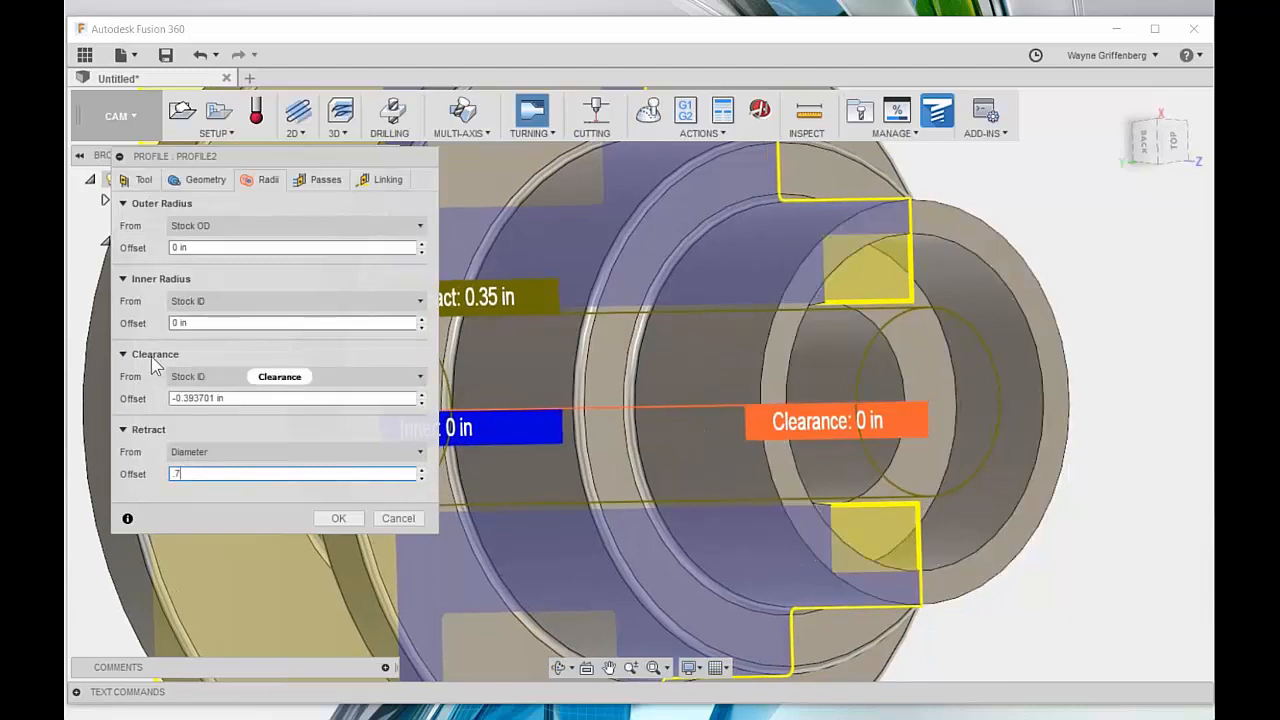
Step: Set the clearance radius to be measured from Diameter with an offset of .65 in
left_click(208, 378)
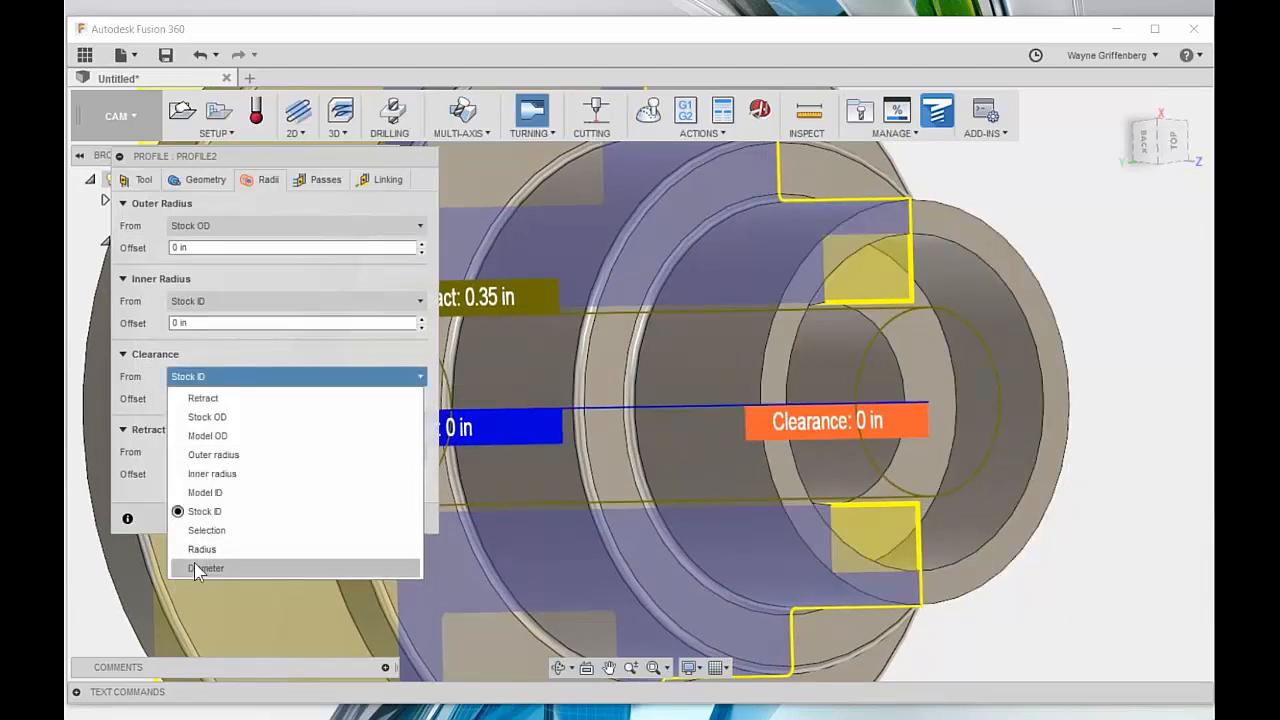
left_click(203, 568)
triple_click(256, 399)
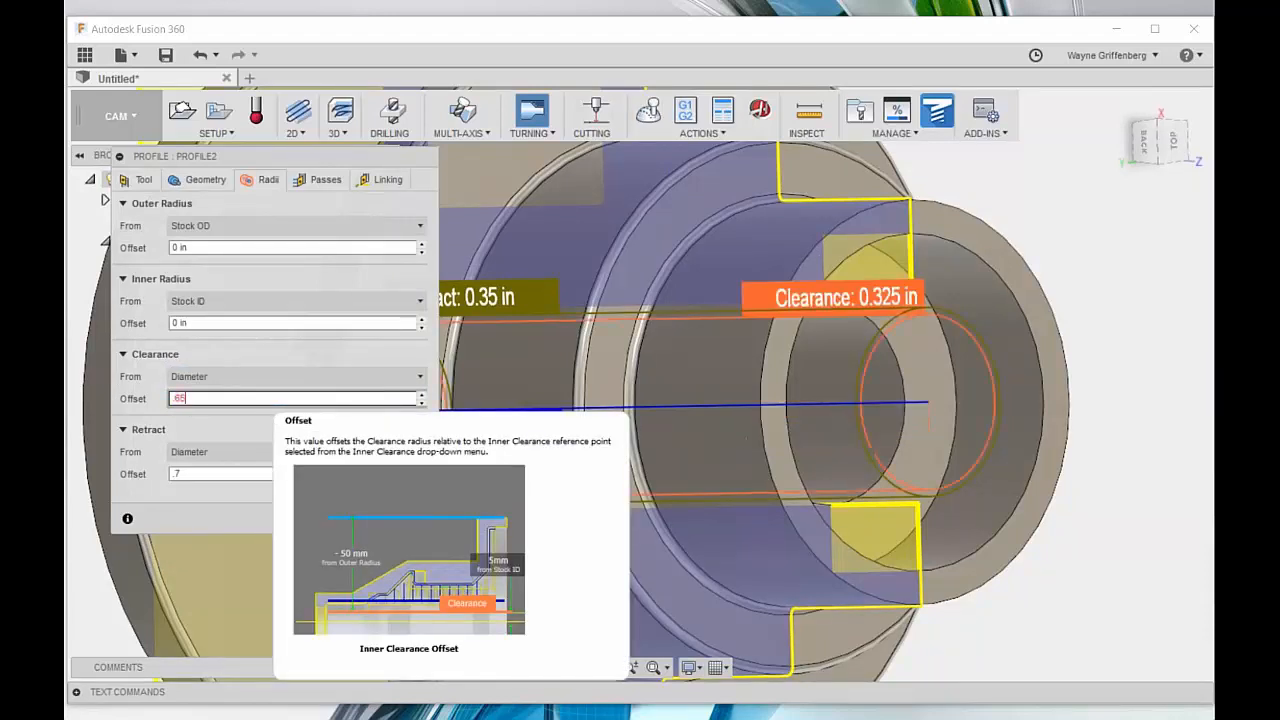
middle_click_drag(915, 345, 851, 314, "shift")
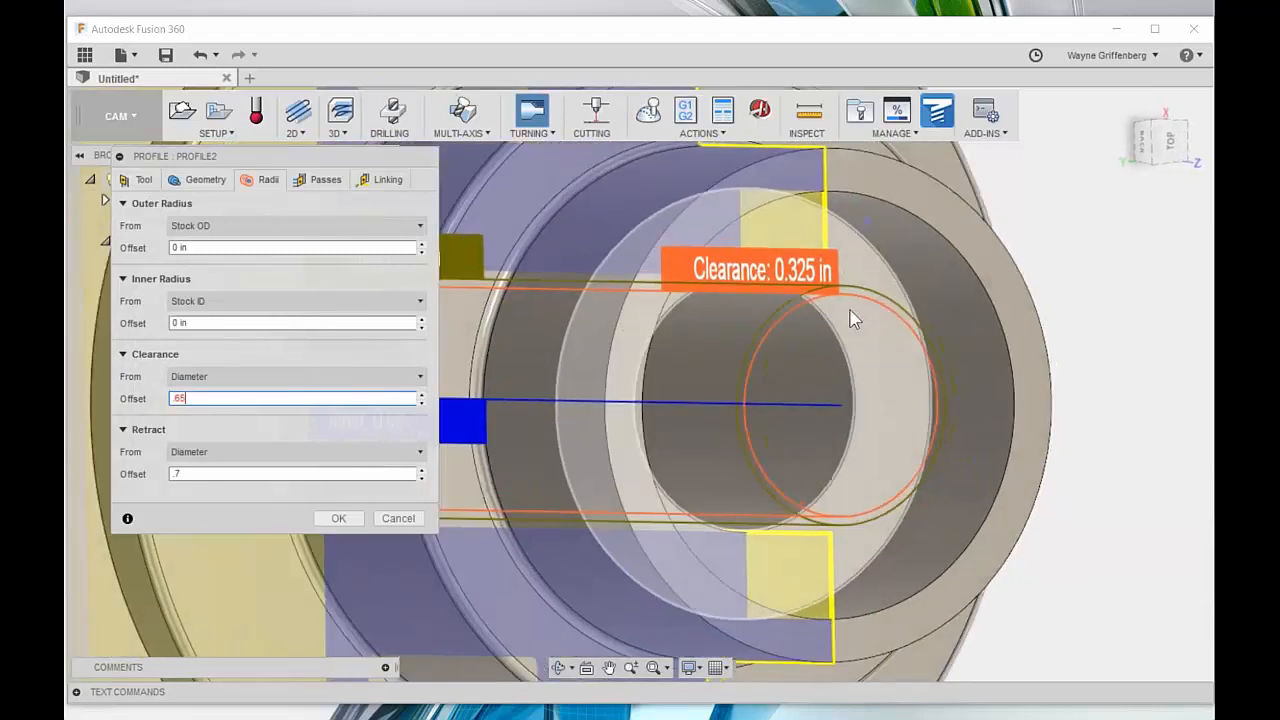
Step: Reduce the clearance diameter offset to .5 in and inspect the clearance and retract circles at the bore opening
double_click(247, 399)
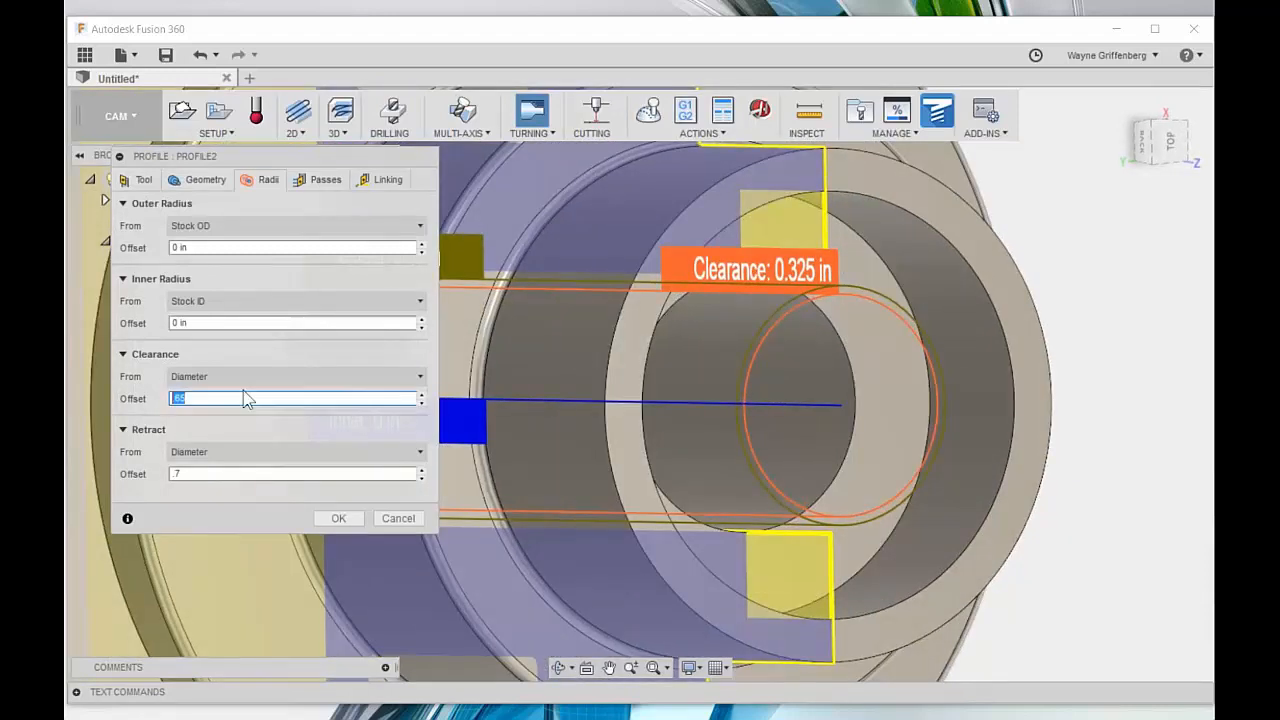
middle_click_drag(873, 407, 930, 417, "shift")
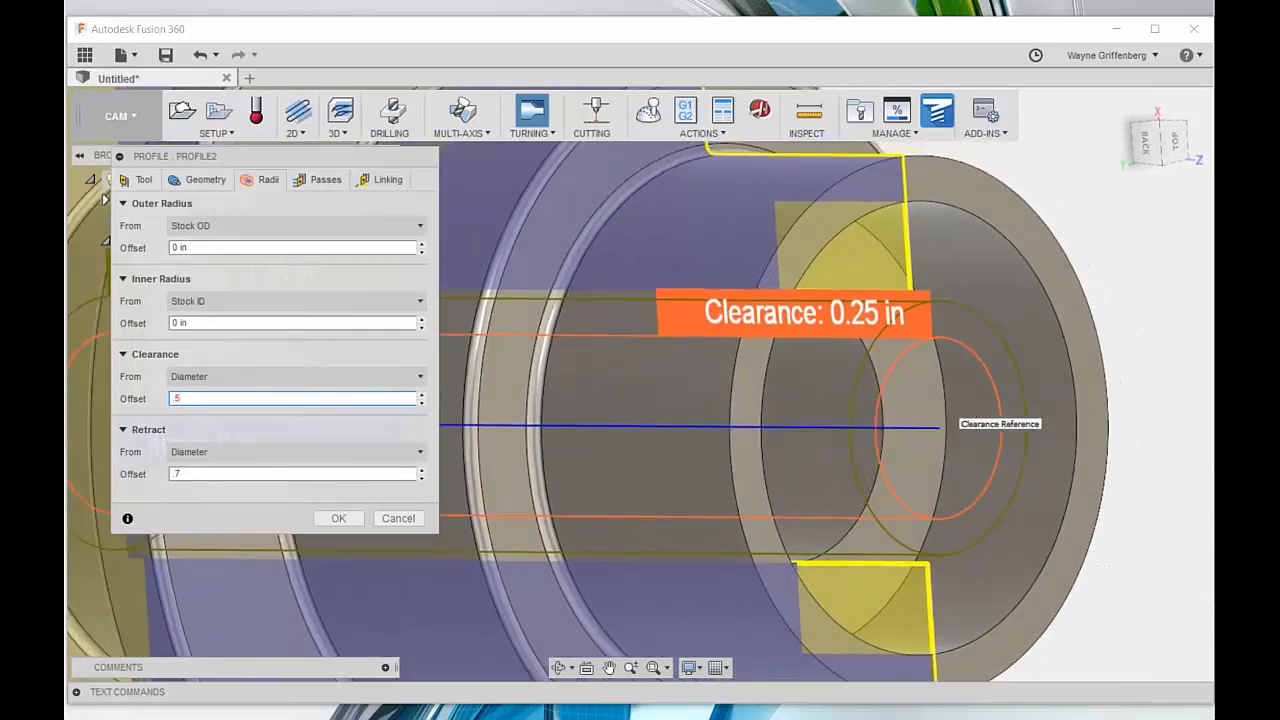
scroll(775, 402, "up", 1)
scroll(925, 327, "up", 1)
mouse_move(925, 327)
middle_mouse_down("shift")
mouse_move(909, 302)
mouse_move(917, 316)
middle_mouse_up("shift")
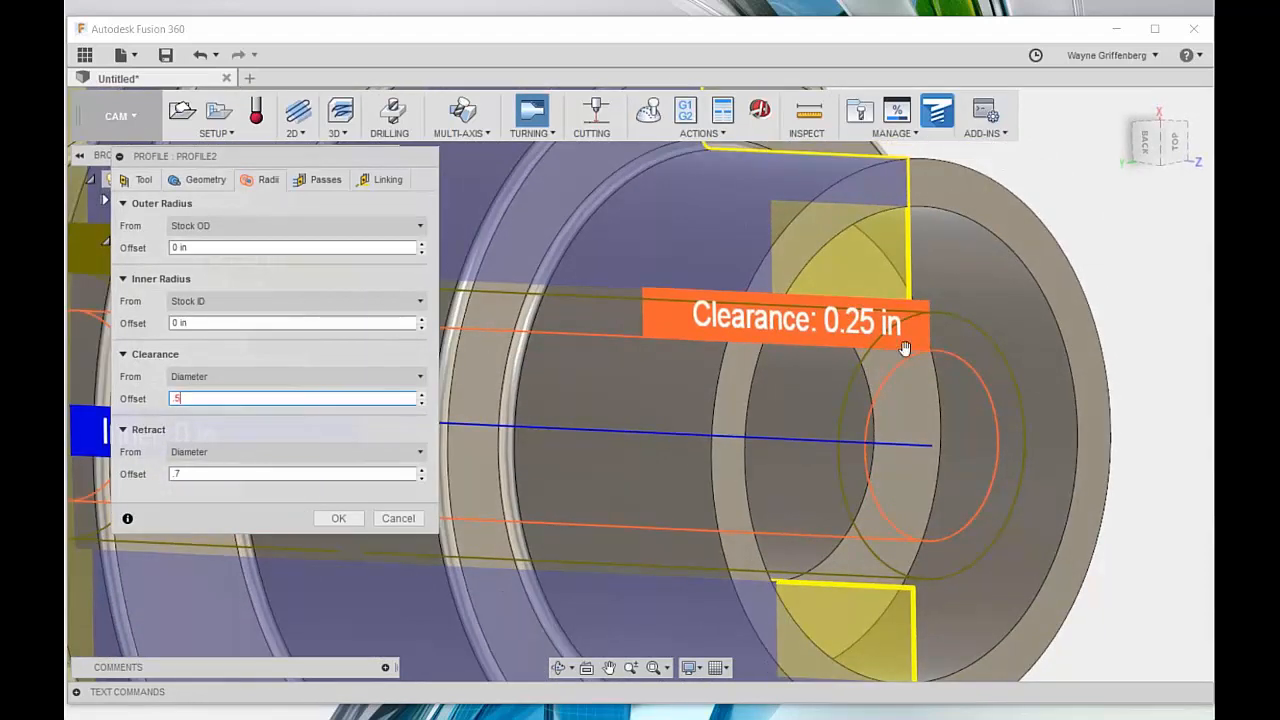
middle_click_drag(908, 363, 930, 340, "shift")
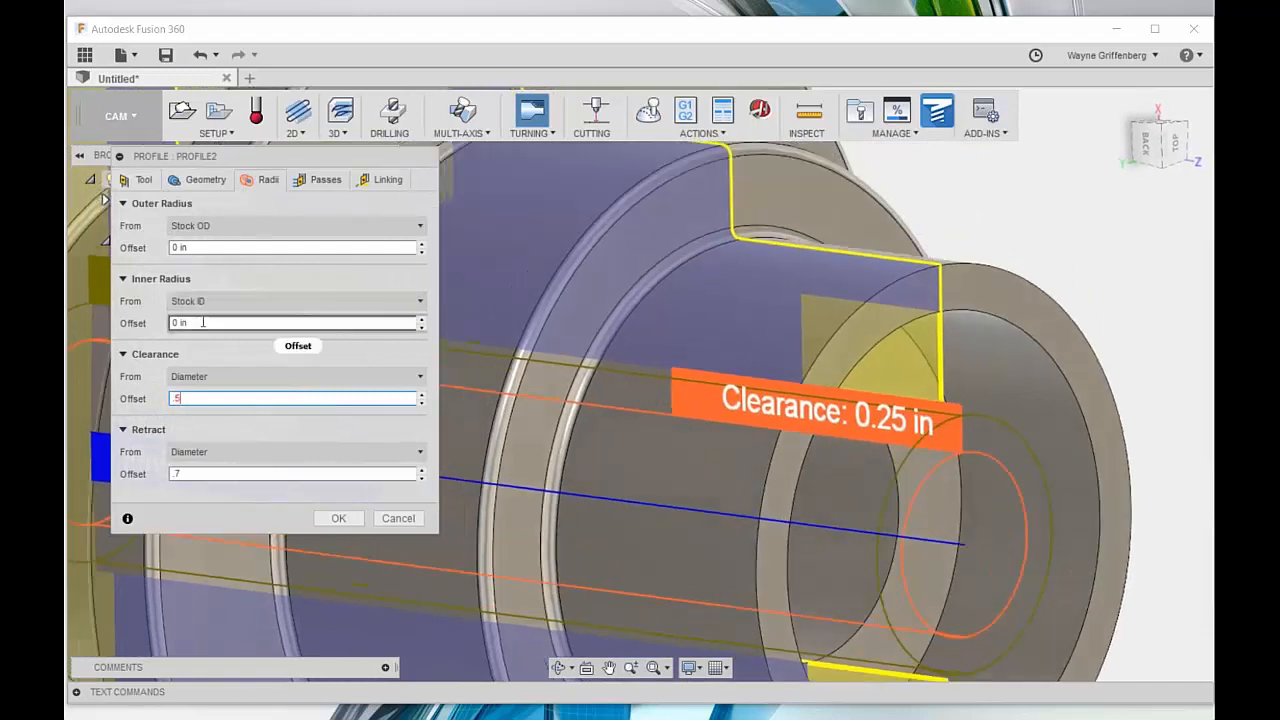
Step: Set the profile's inner radius to be measured from Diameter with an offset of .75 in
left_click(206, 301)
left_click(206, 494)
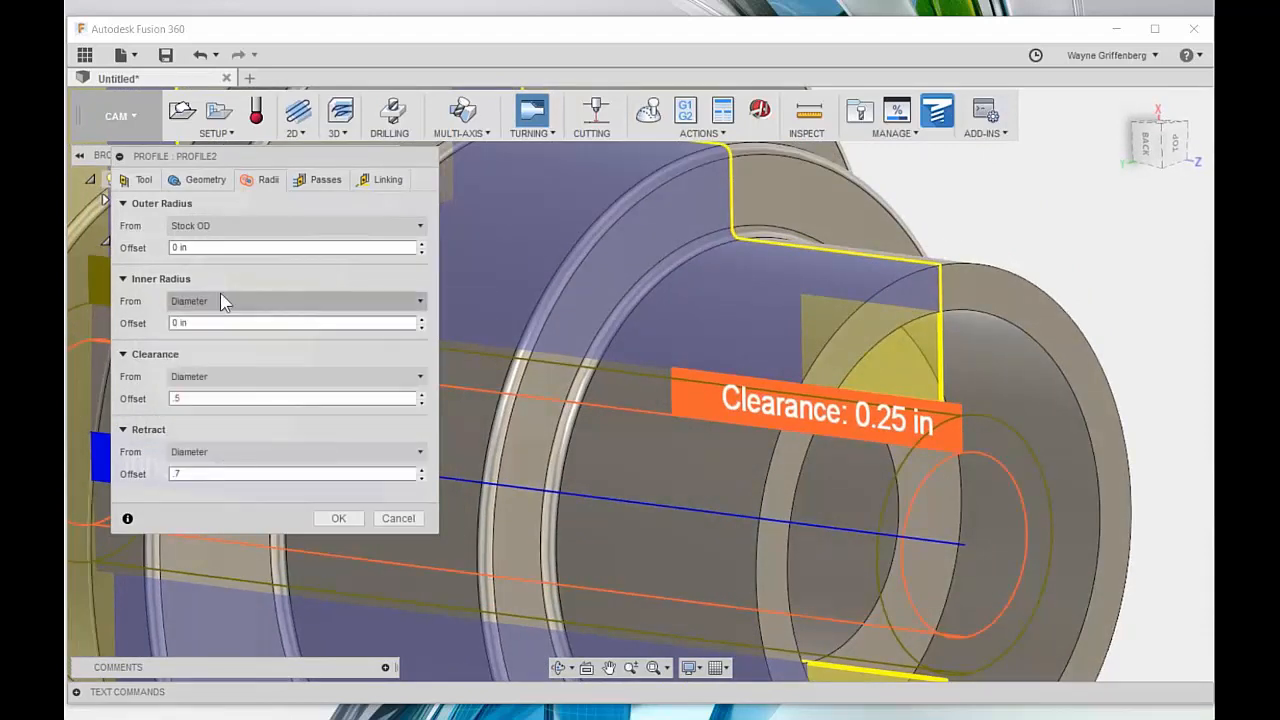
left_click(200, 323)
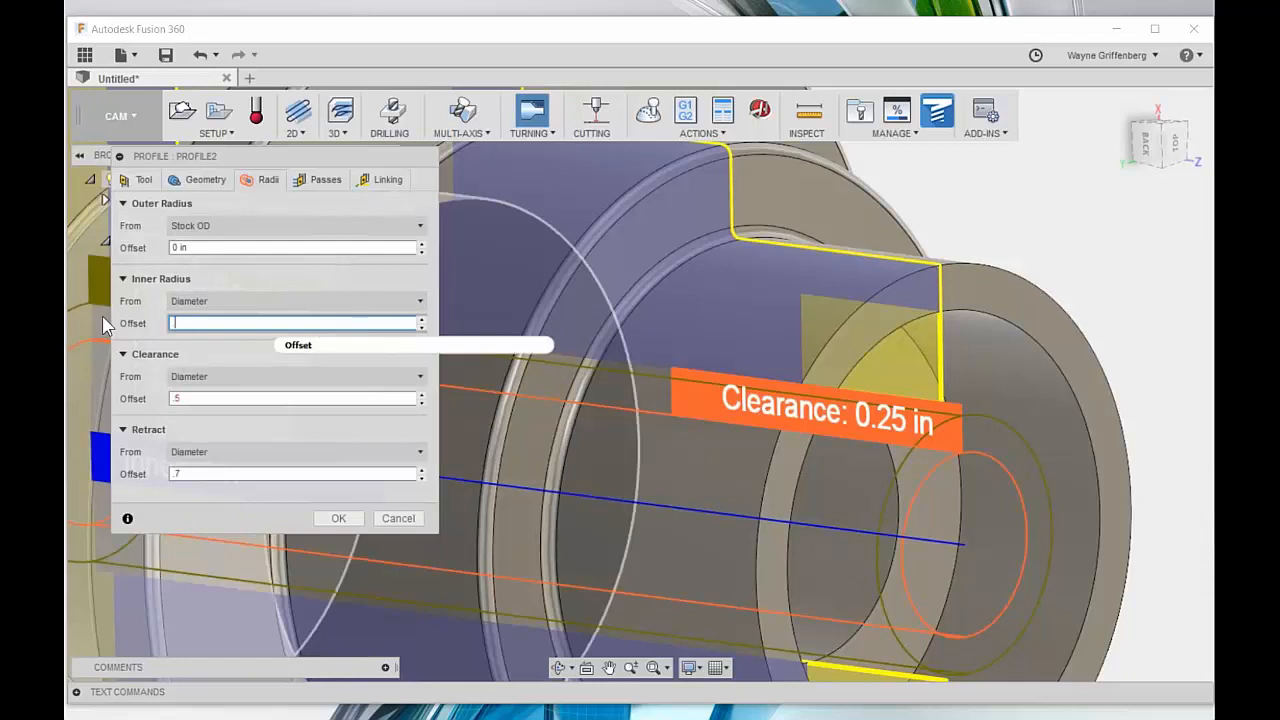
type(".75")
Step: Set the outer radius to Selection, pick the cylindrical wall of the larger bore at the opening as its reference, and accept the profile operation
left_click(229, 226)
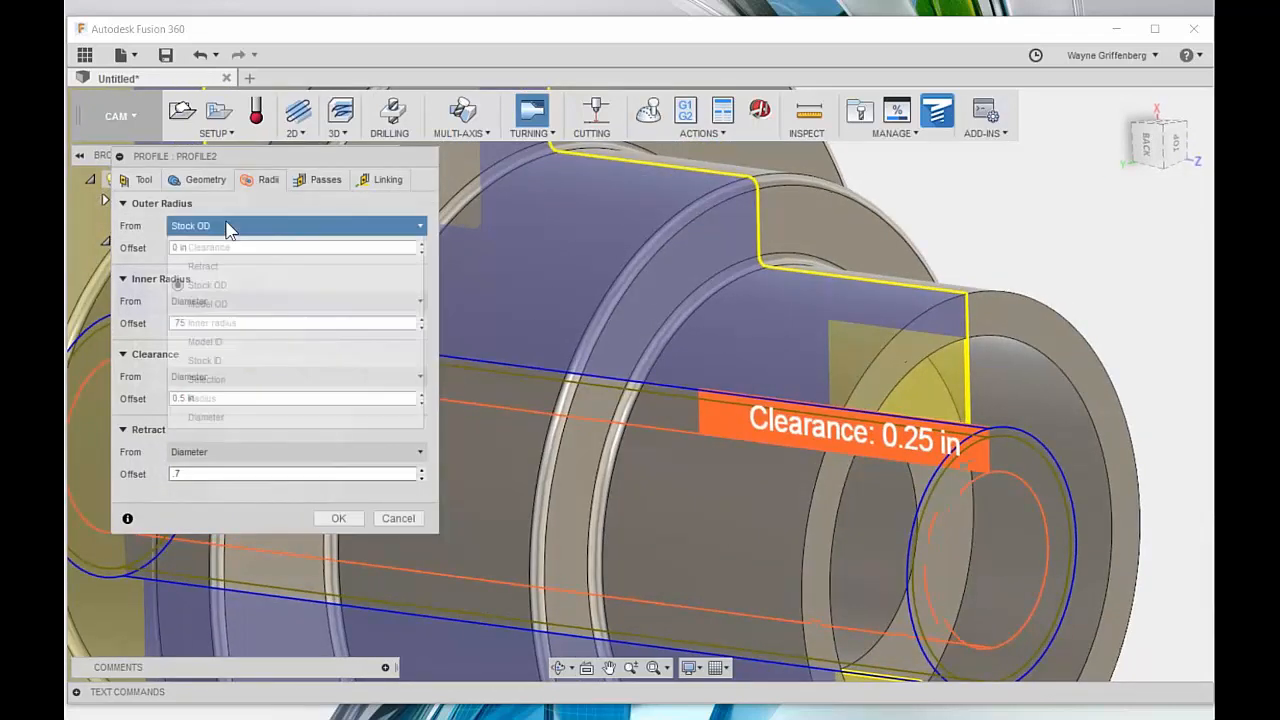
left_click(229, 226)
middle_click_drag(952, 412, 858, 392)
mouse_move(909, 302)
middle_mouse_down("shift")
mouse_move(923, 311)
mouse_move(888, 292)
mouse_move(909, 295)
middle_mouse_up("shift")
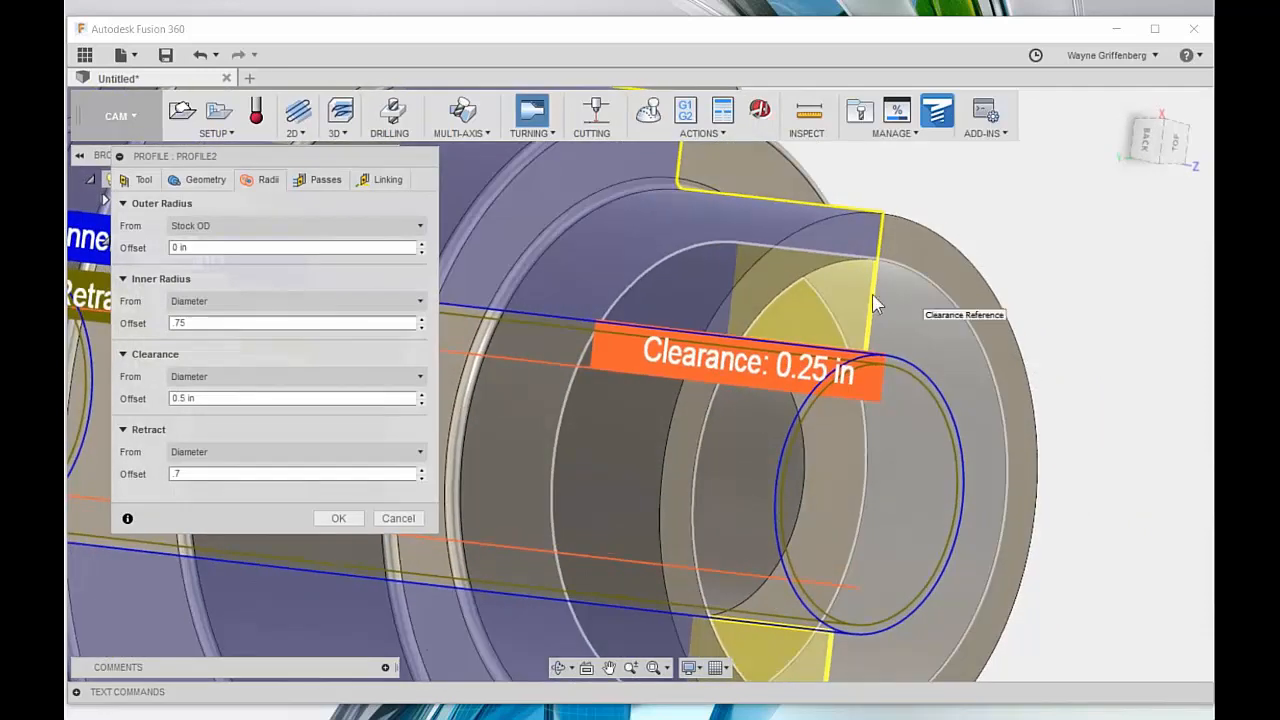
left_click(190, 228)
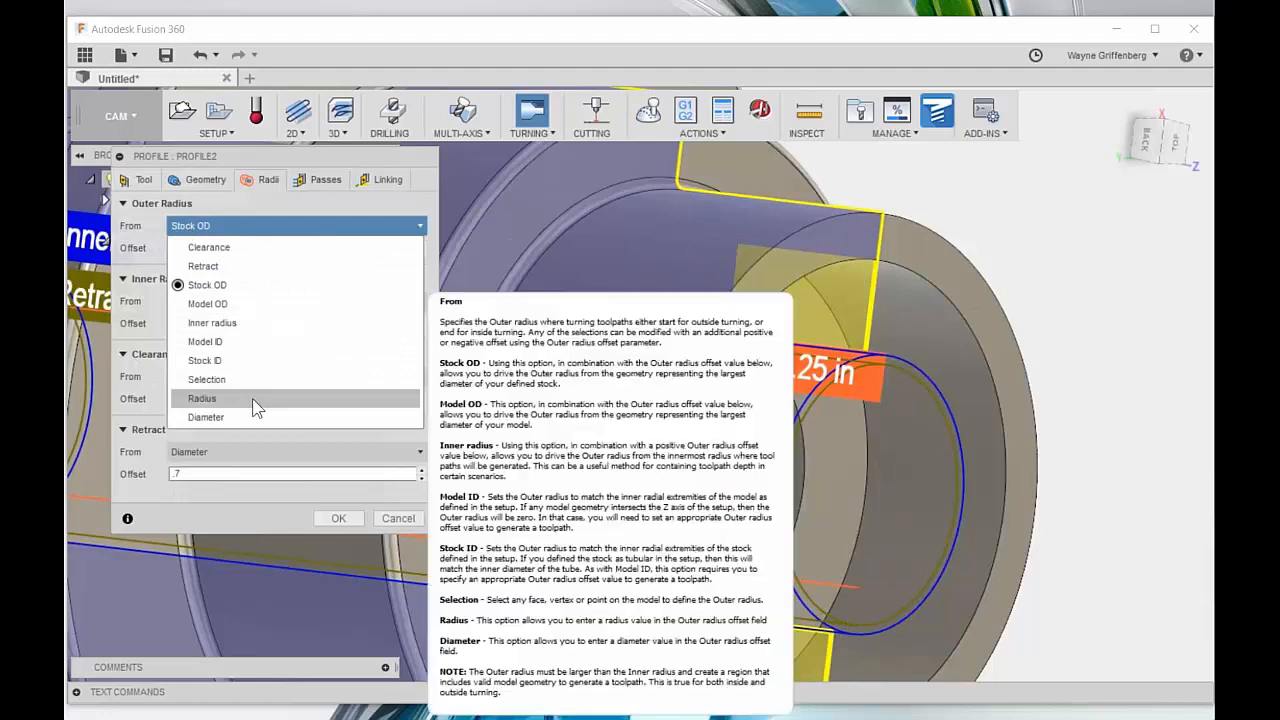
left_click(252, 380)
left_click(915, 341)
middle_click_drag(915, 343, 1017, 465, "shift")
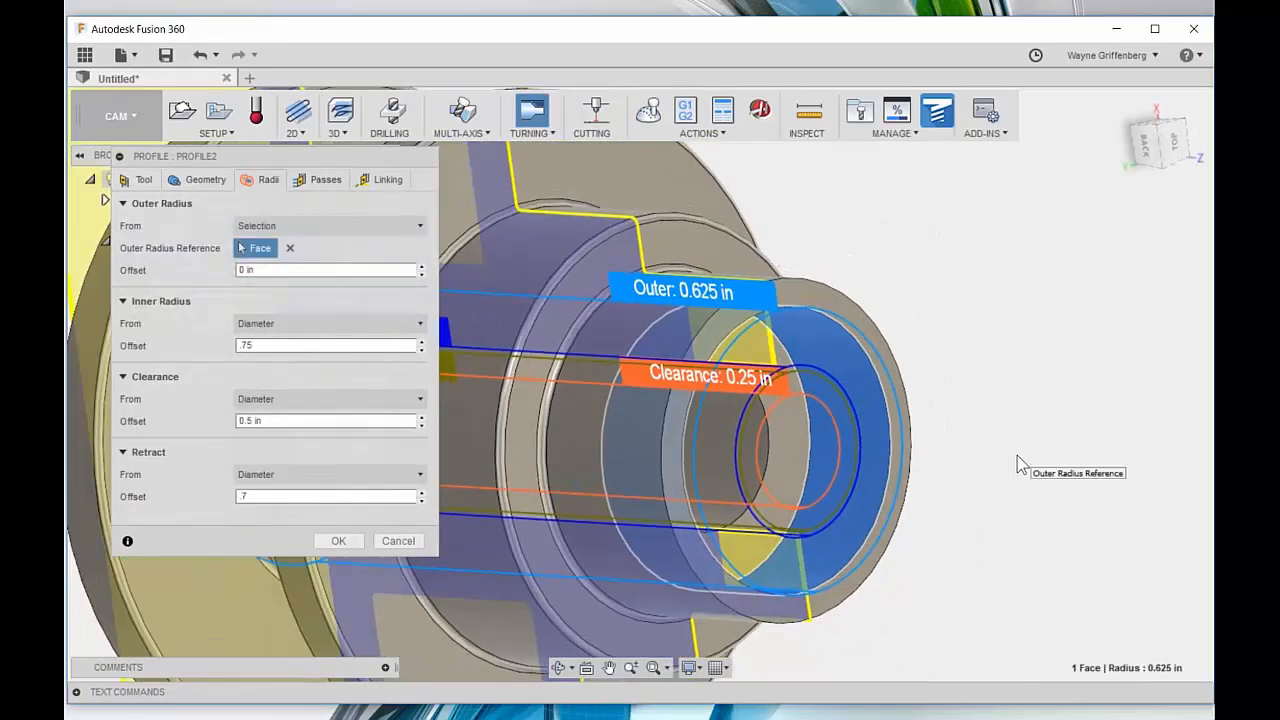
scroll(1020, 463, "up", 5)
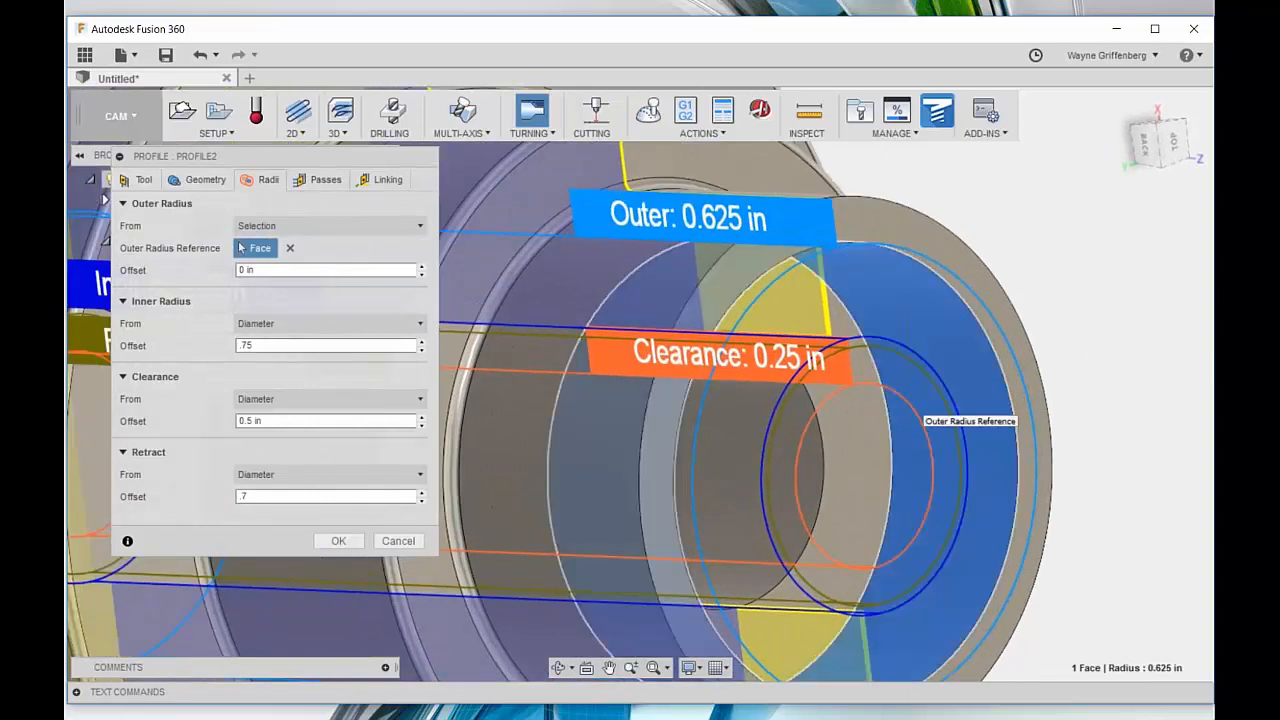
scroll(966, 306, "down", 1)
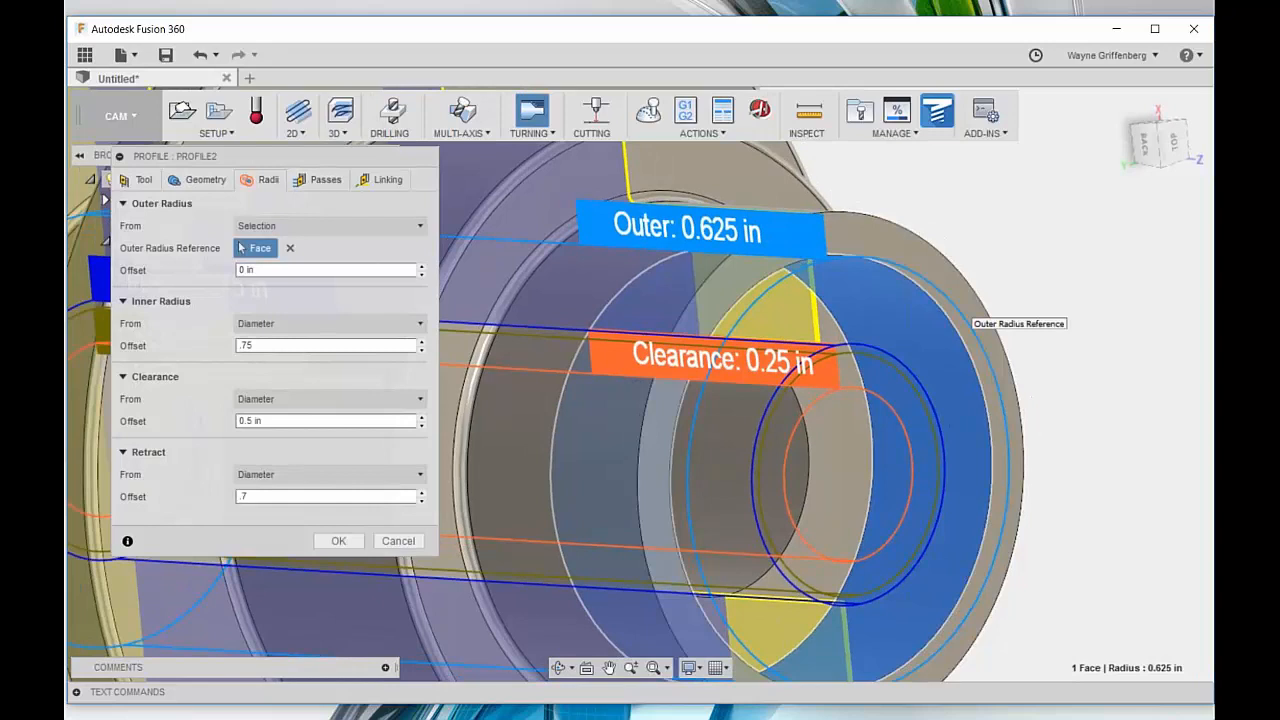
scroll(788, 436, "down", 3)
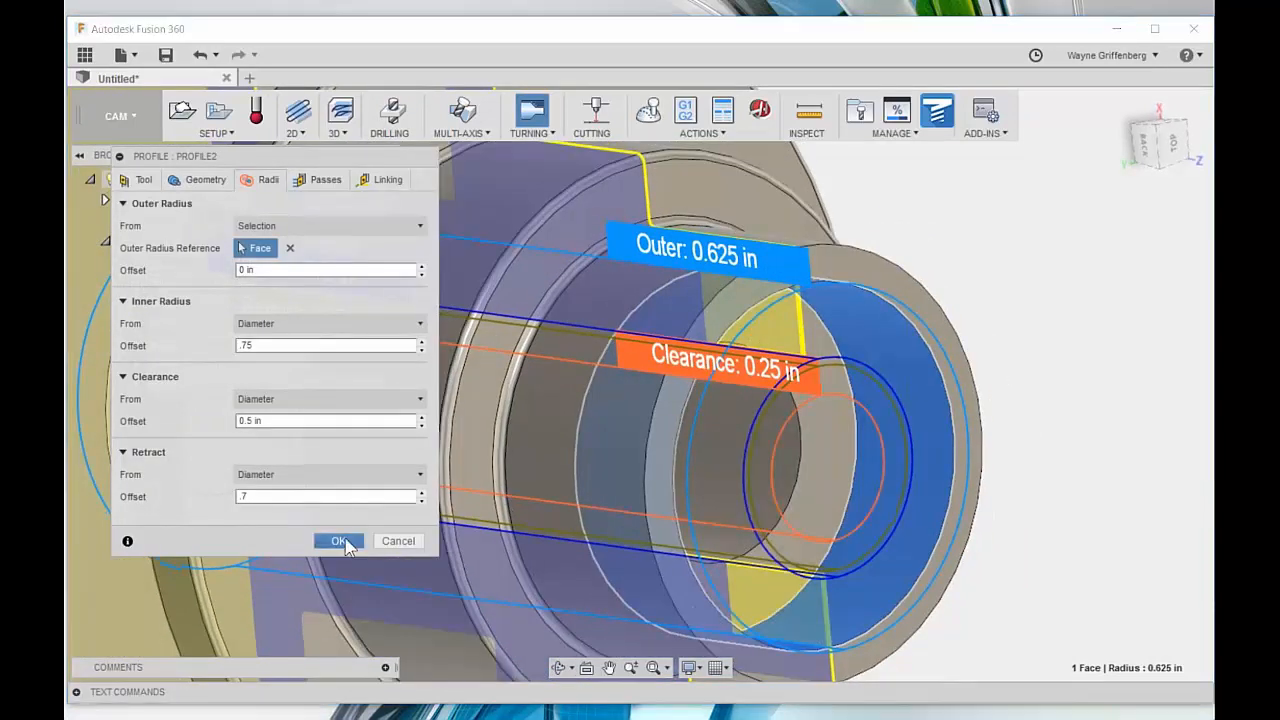
left_click(338, 541)
Step: Examine the boring toolpath inside the counterbore from several angles and clear the operation selection
middle_click_drag(1066, 457, 1080, 460, "shift")
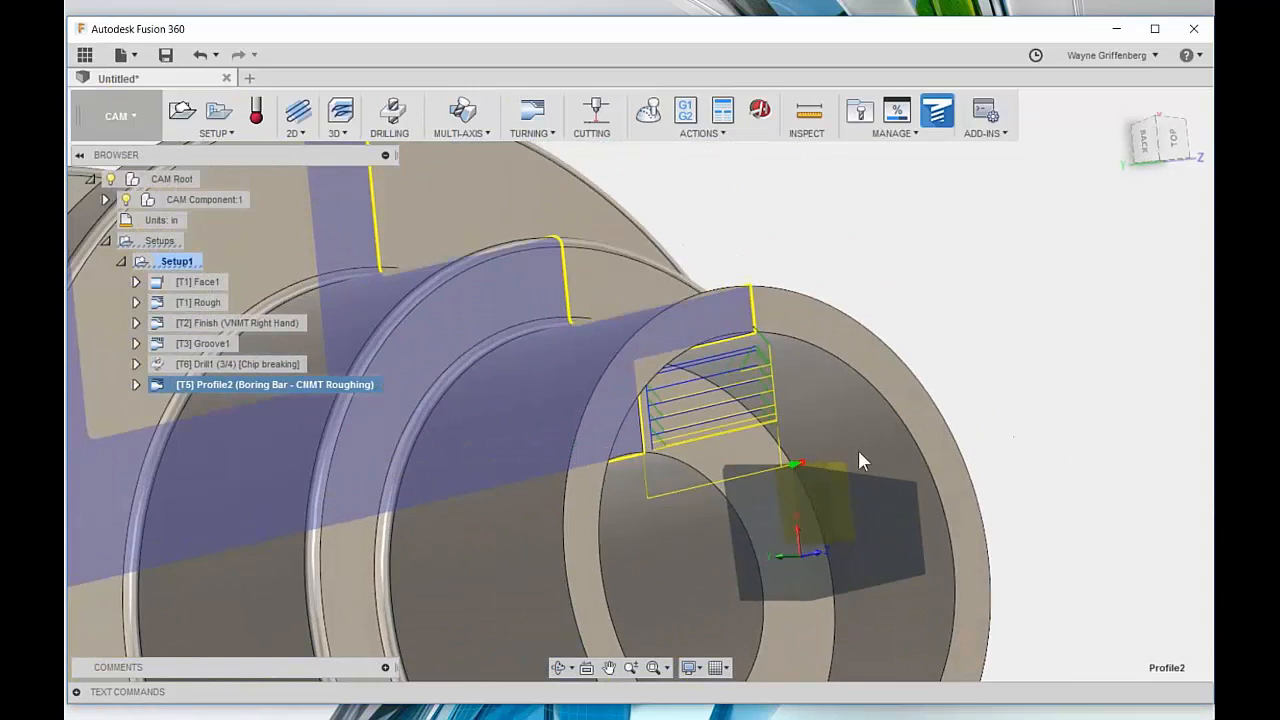
scroll(768, 451, "up", 2)
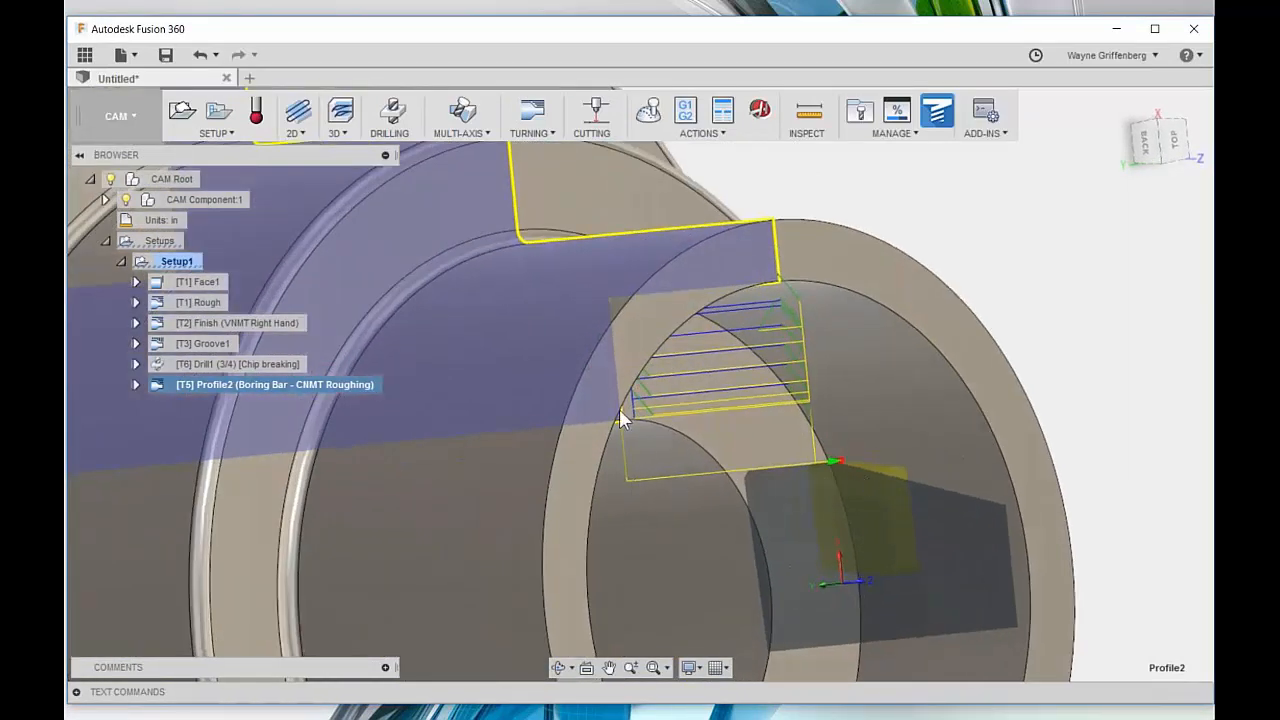
middle_click_drag(872, 421, 856, 421, "shift")
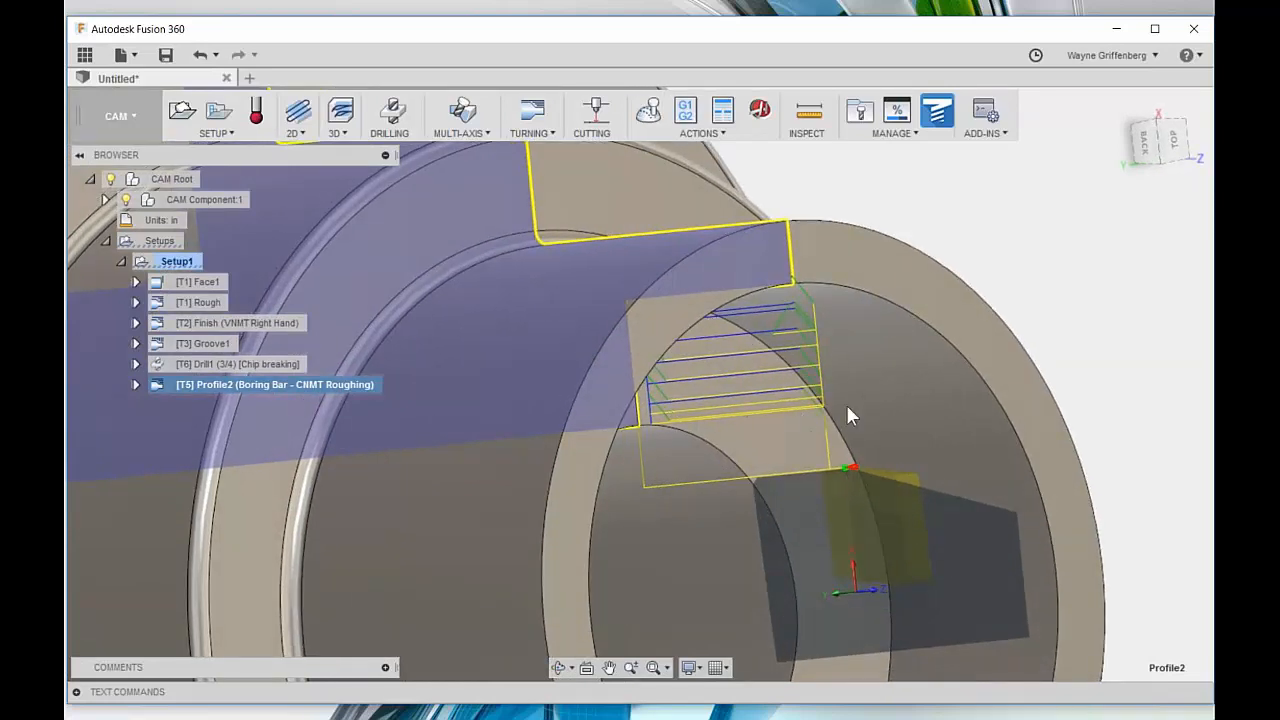
middle_click_drag(708, 372, 1143, 403, "shift")
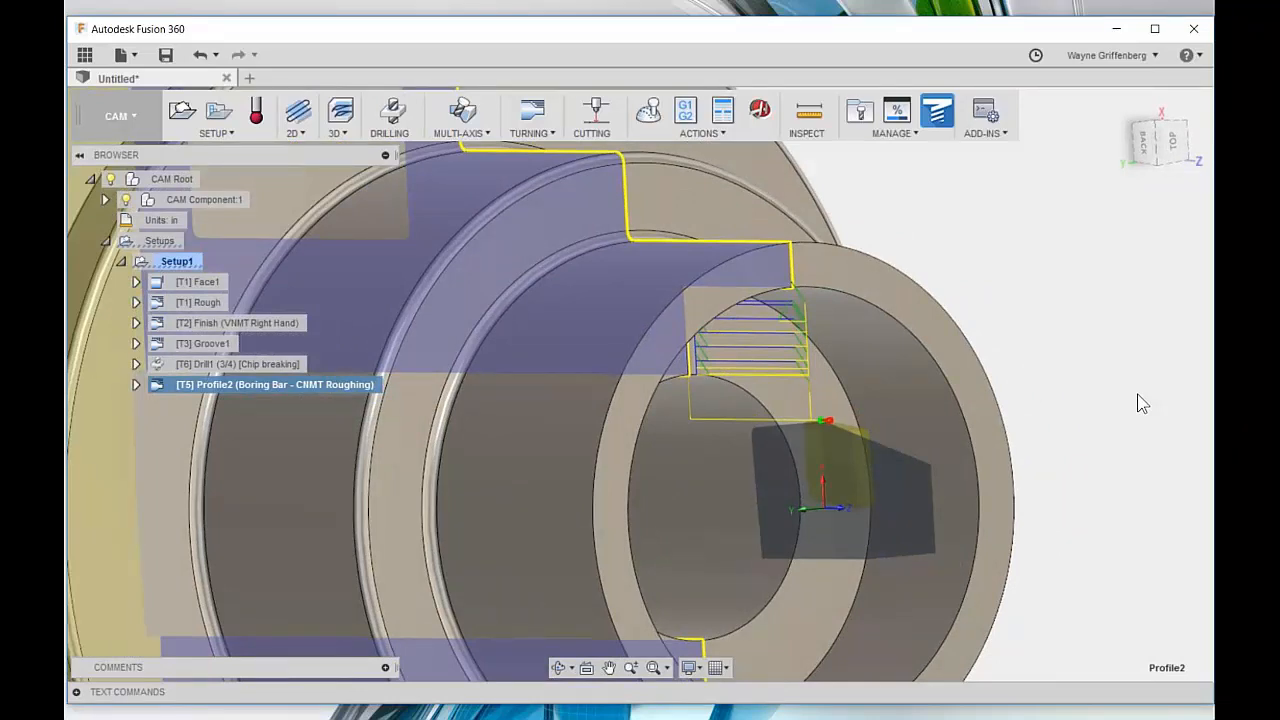
middle_click_drag(1090, 387, 1069, 423, "shift")
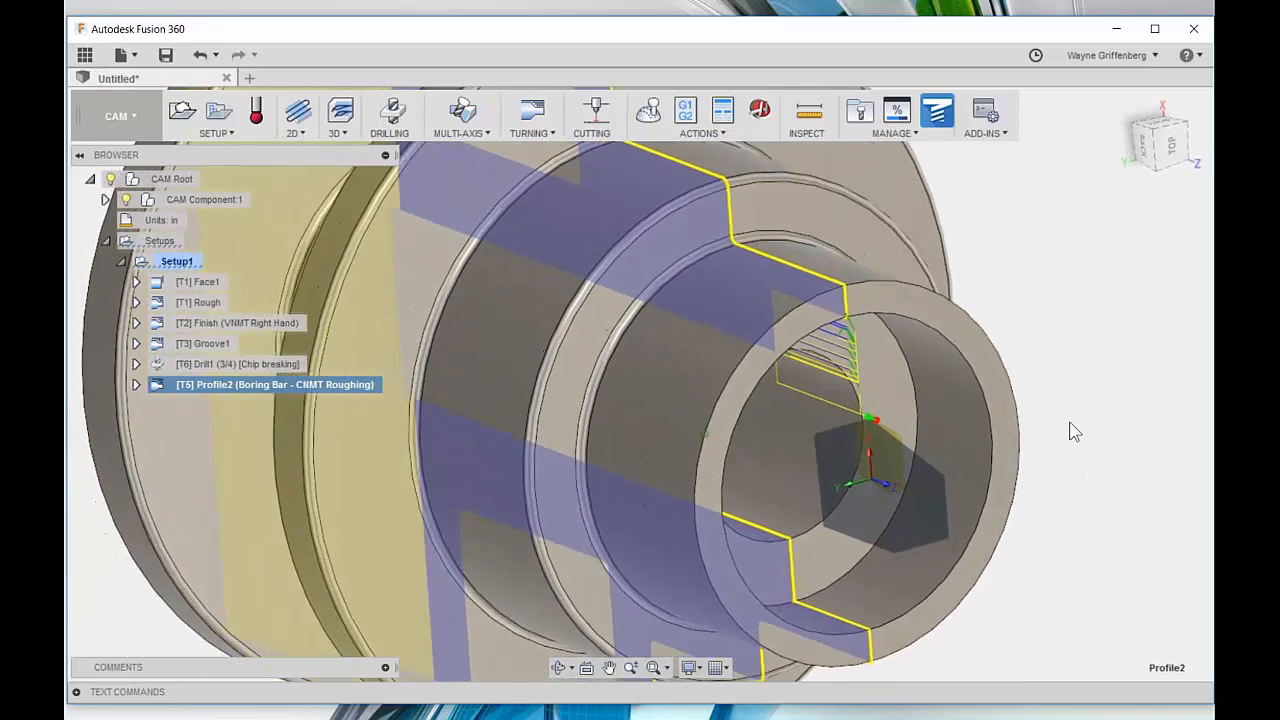
left_click(628, 717)
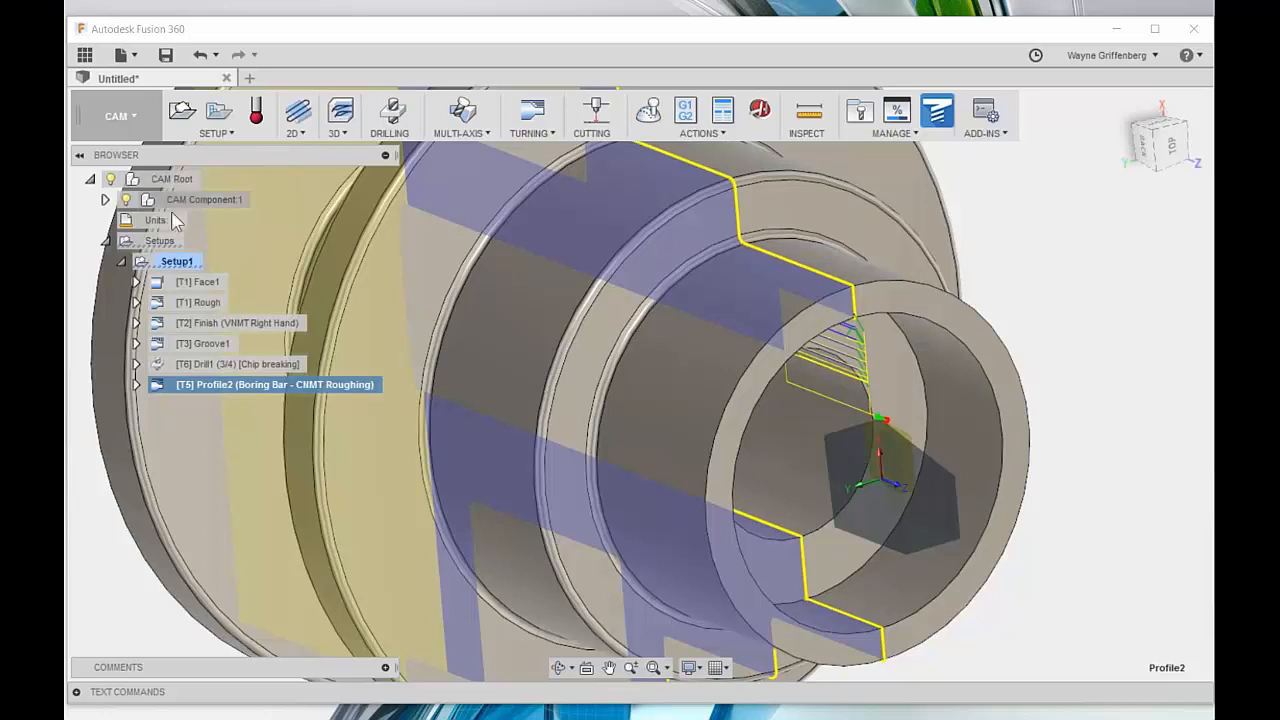
left_click(1098, 454)
scroll(1040, 482, "down", 4)
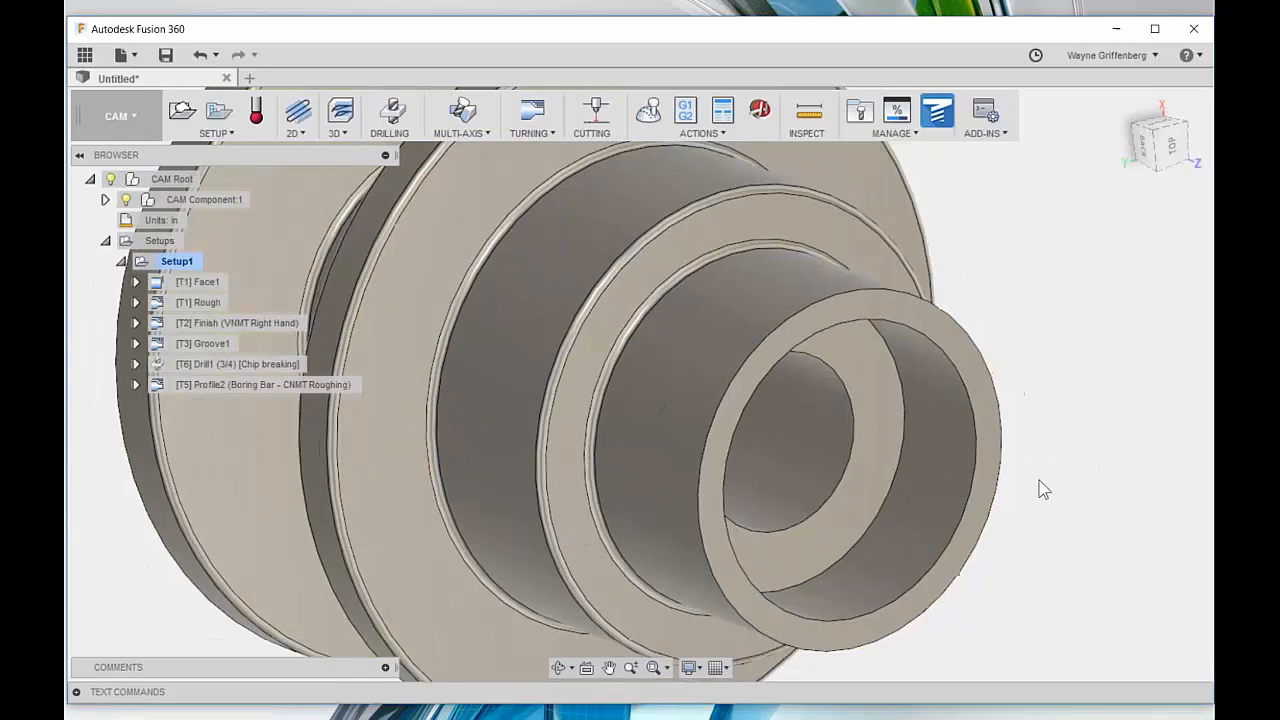
middle_click_drag(391, 414, 838, 410, "shift")
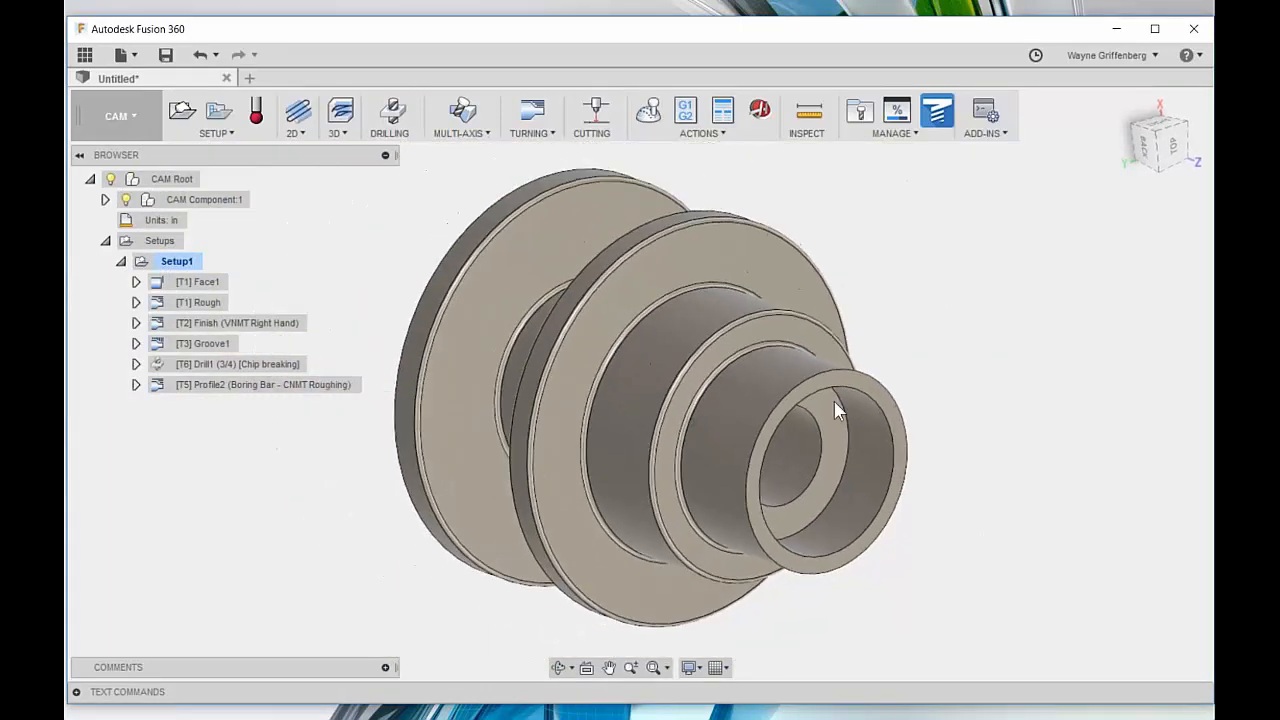
Step: Open post processing for Setup1 and look through the generic post configurations around the HAAS entries, keeping haas.cps
left_click(178, 264)
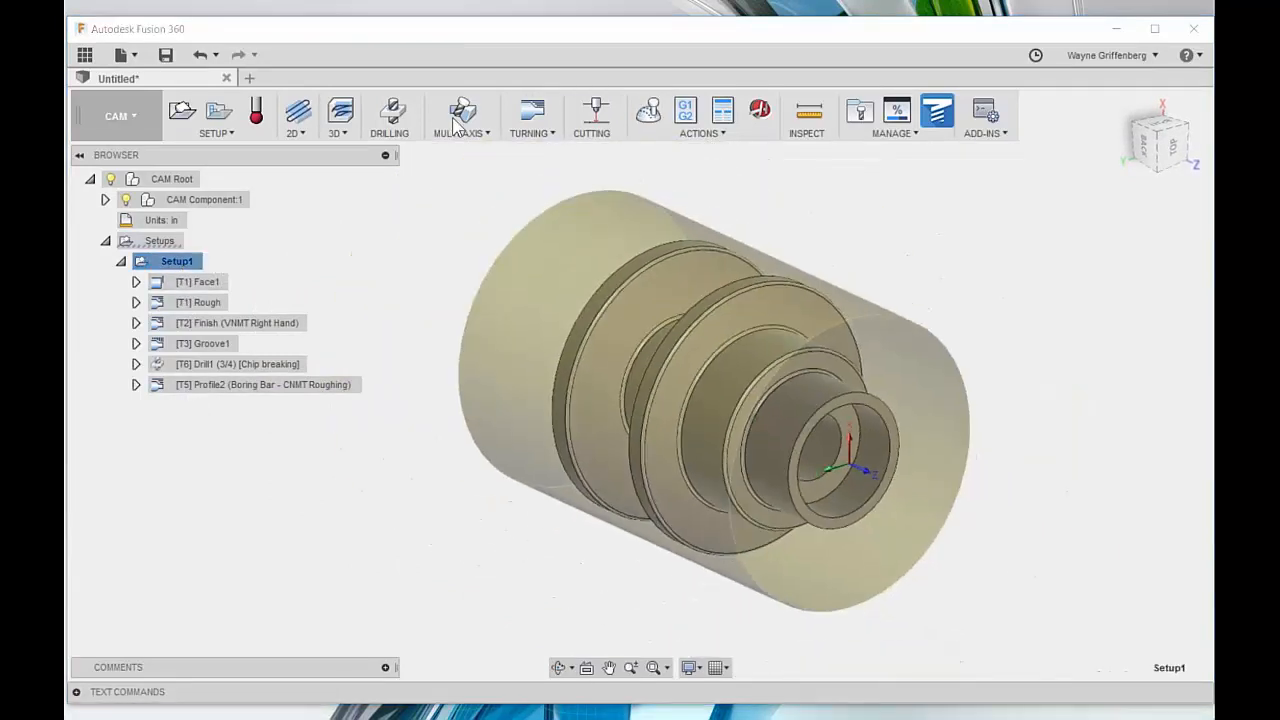
left_click(686, 110)
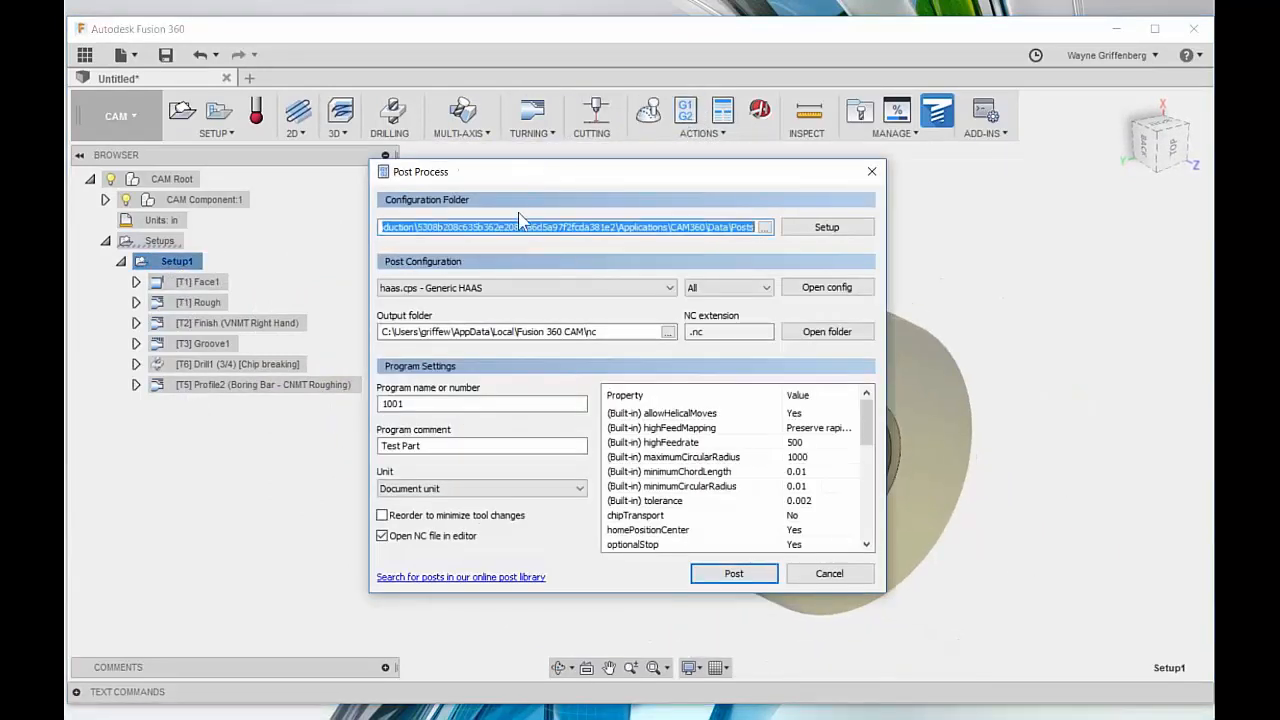
left_click(458, 288)
scroll(490, 300, "up", 2)
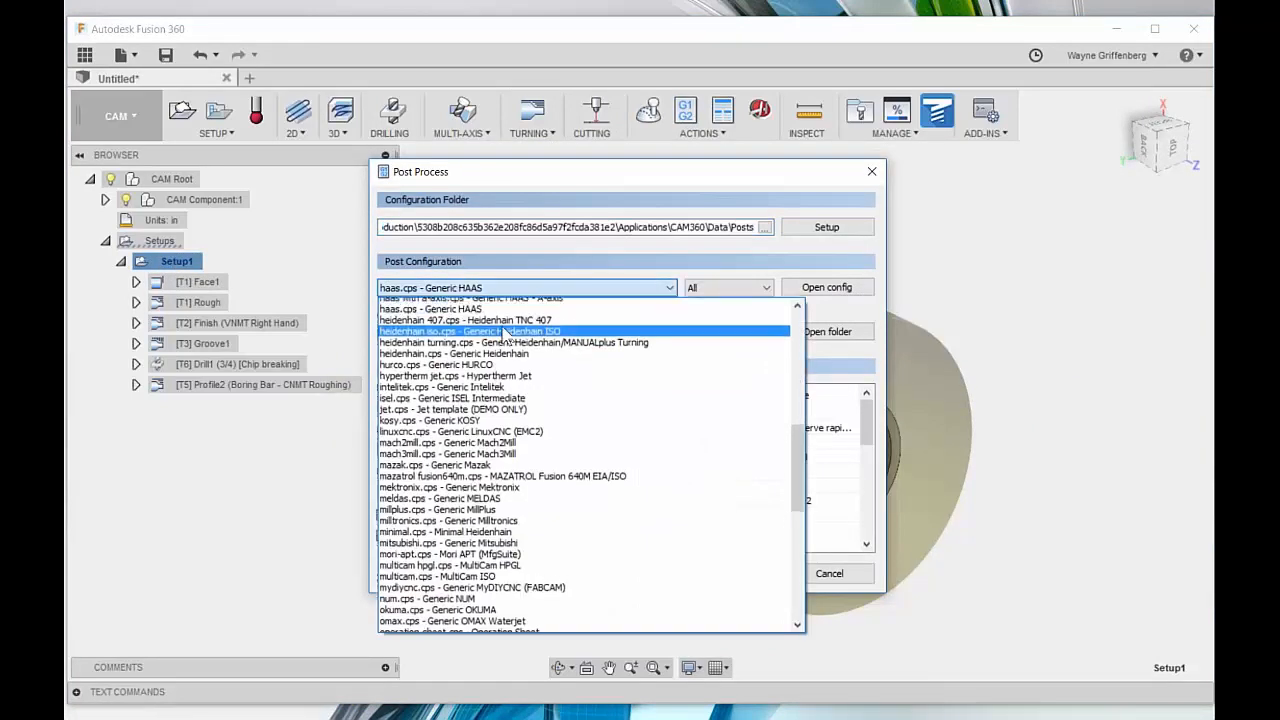
scroll(505, 303, "up", 1)
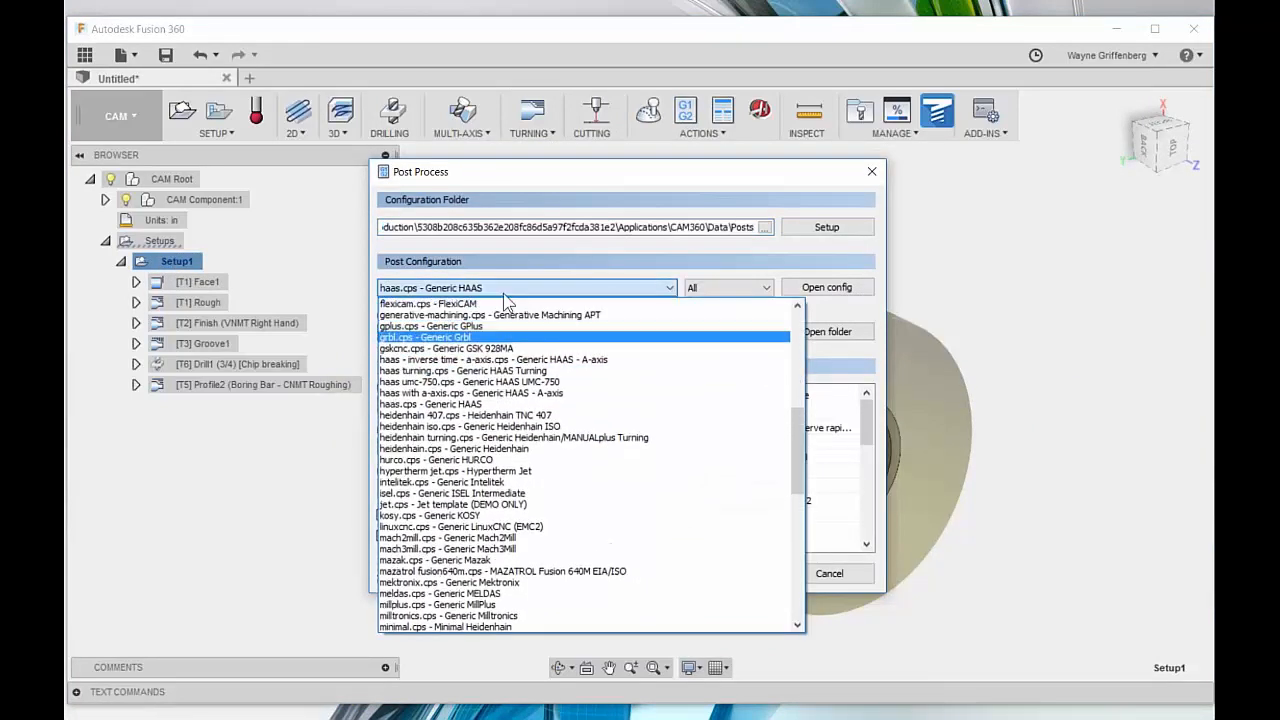
scroll(470, 480, "up", 1)
scroll(456, 495, "down", 3)
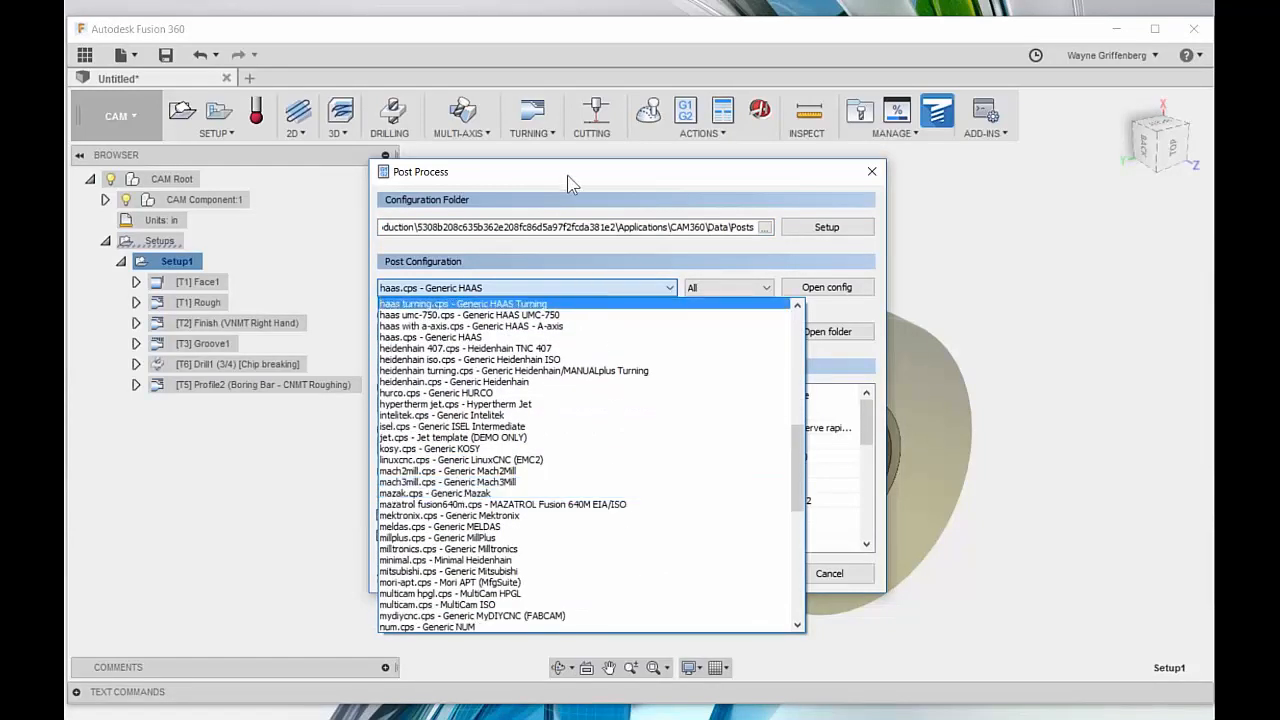
left_click(570, 183)
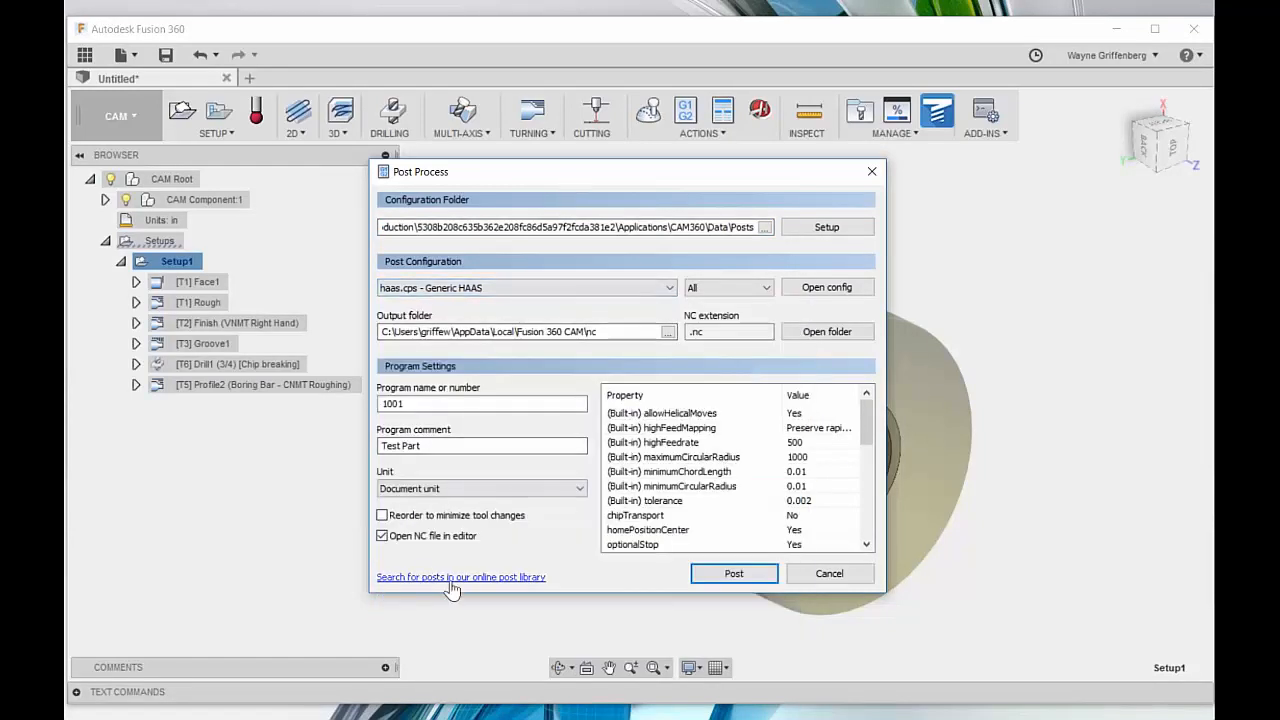
Step: Open the online post library in the browser, filter it to Turning posts and browse the HAAS lathe entries
left_click(503, 583)
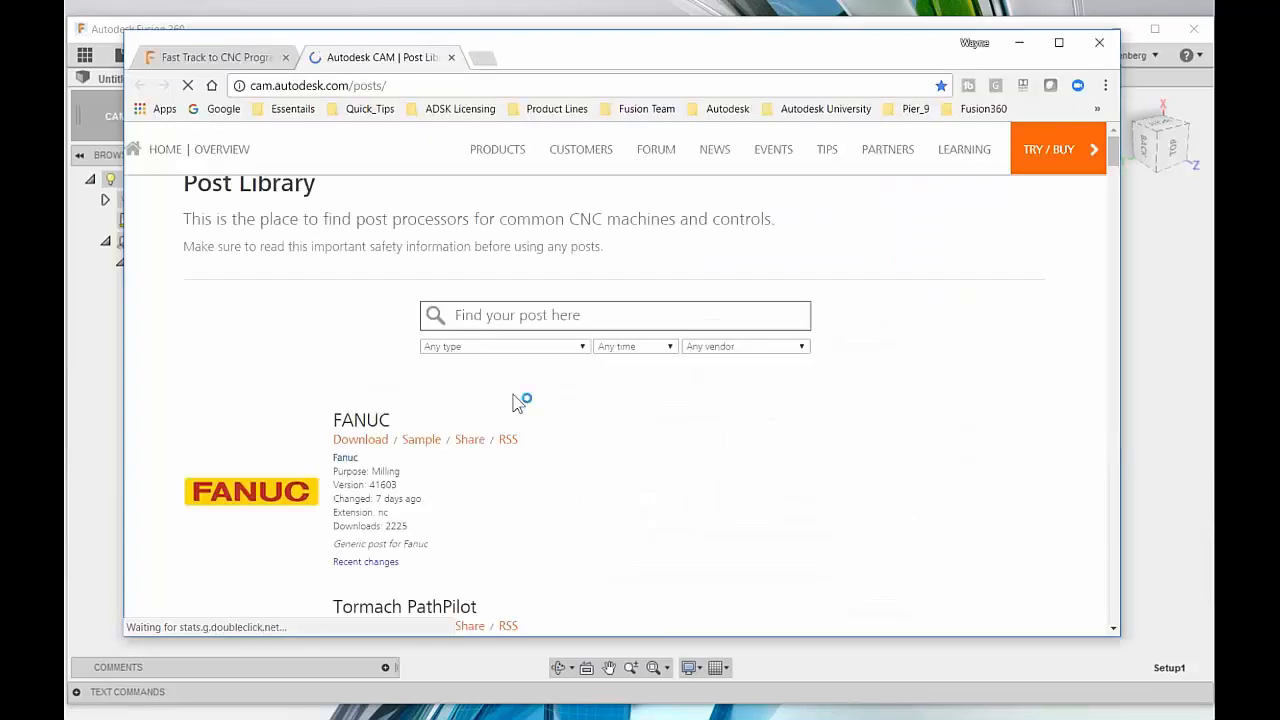
left_click(551, 346)
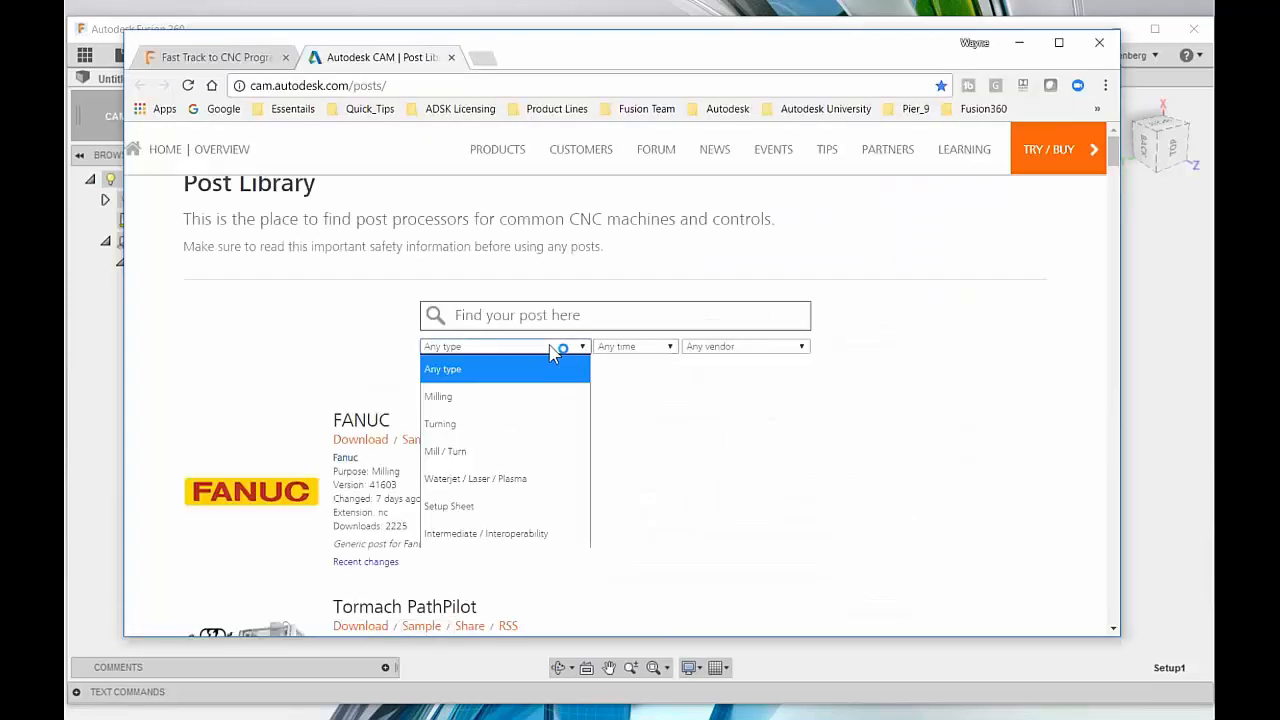
left_click(475, 433)
scroll(510, 545, "down", 6)
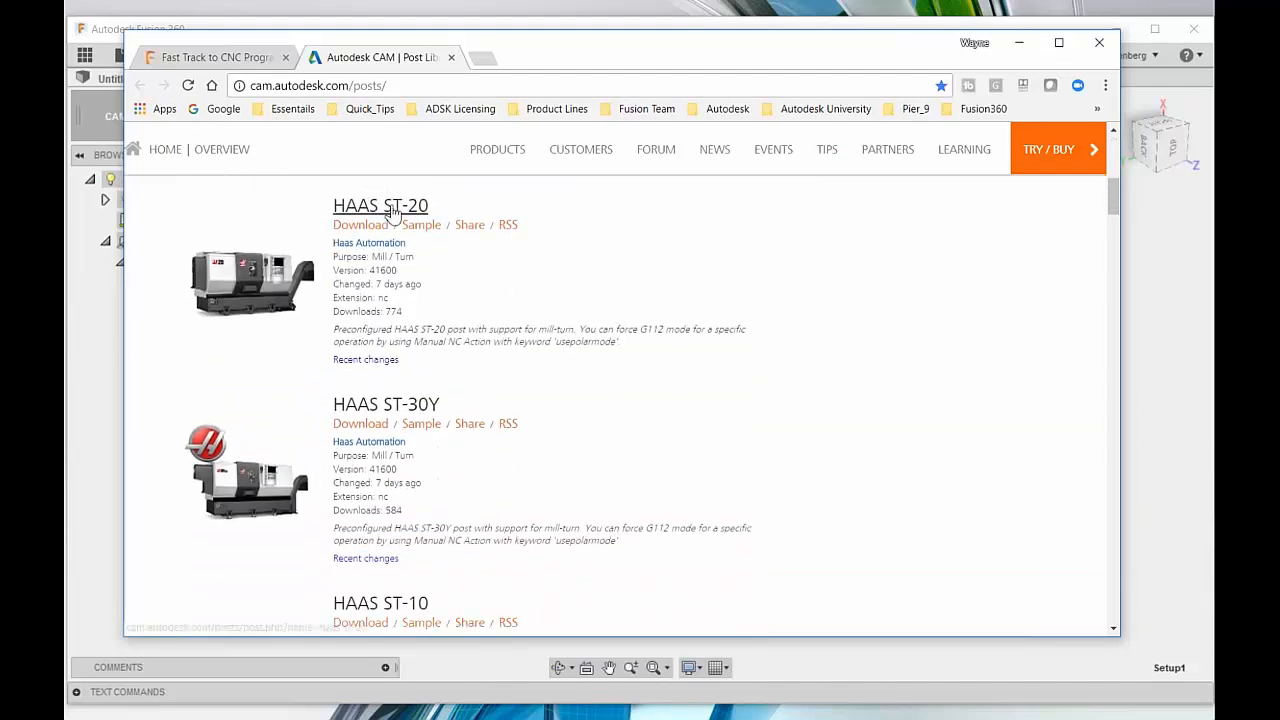
scroll(405, 425, "down", 5)
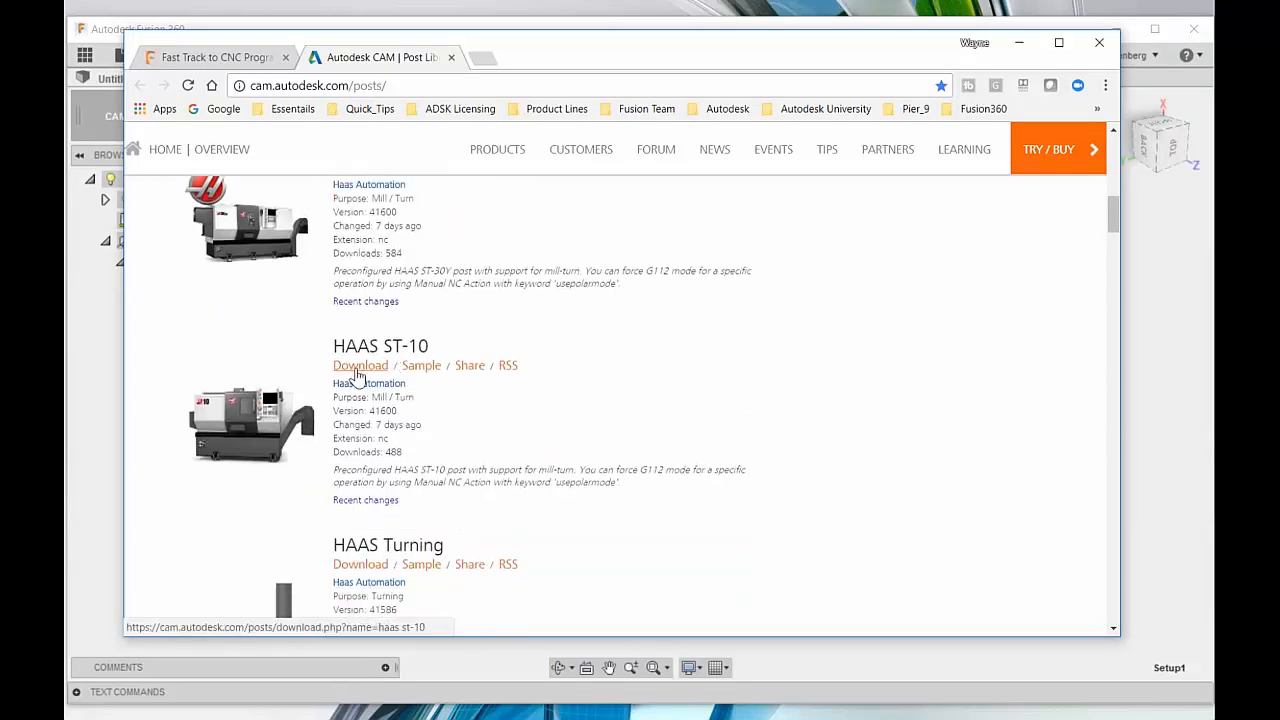
scroll(420, 420, "up", 2)
Step: View the sample NC code for the HAAS ST-10 post, go back to the post library and return to Fusion 360
left_click(420, 535)
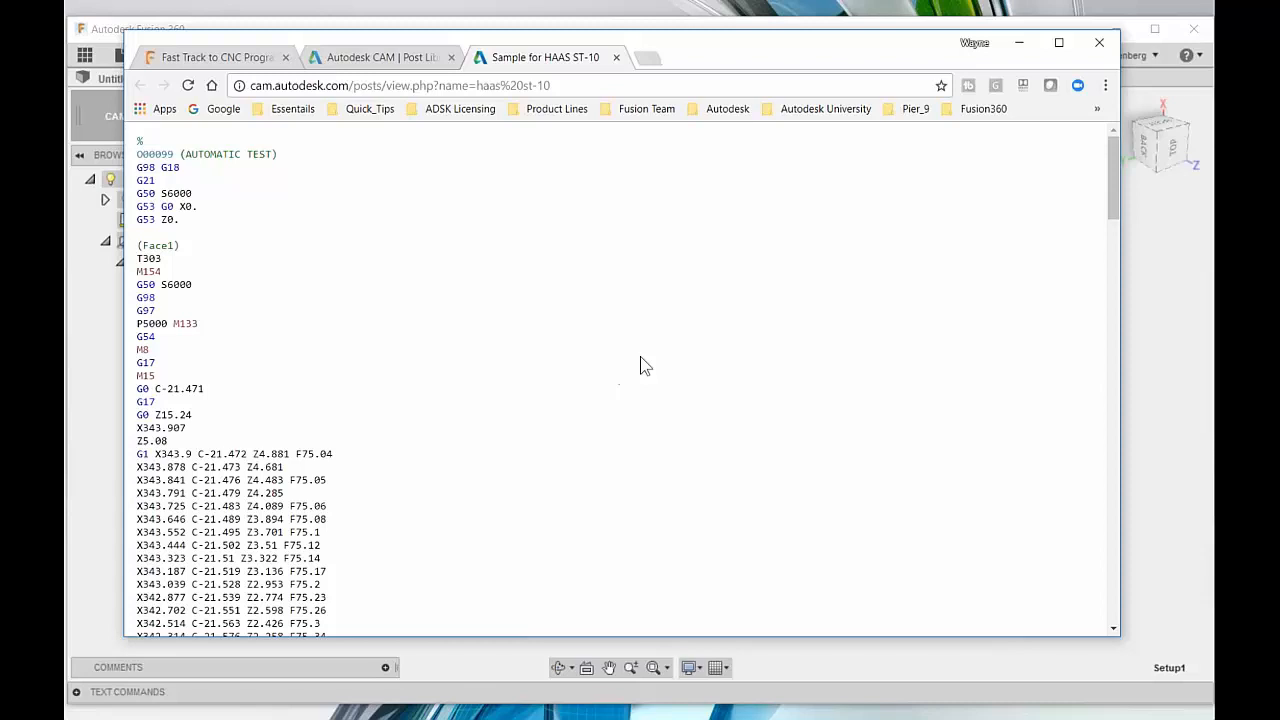
scroll(229, 461, "down", 1)
scroll(229, 461, "up", 1)
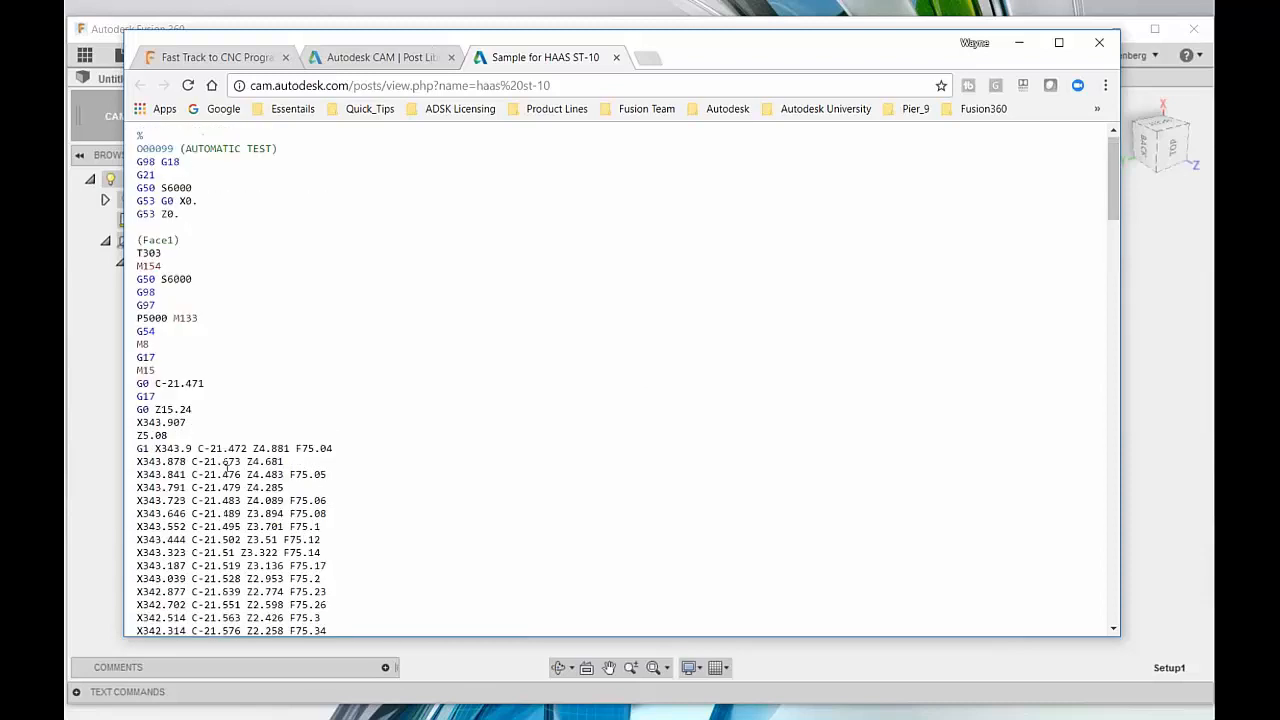
left_click(398, 57)
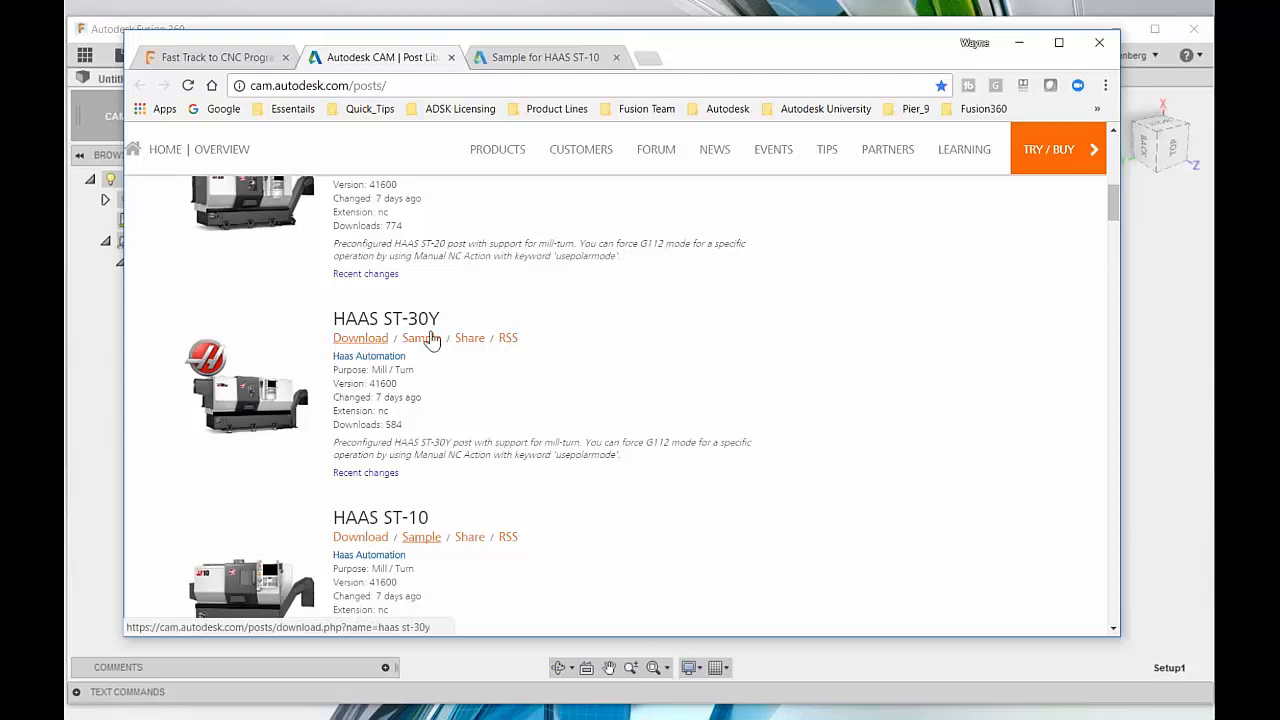
left_click(1019, 42)
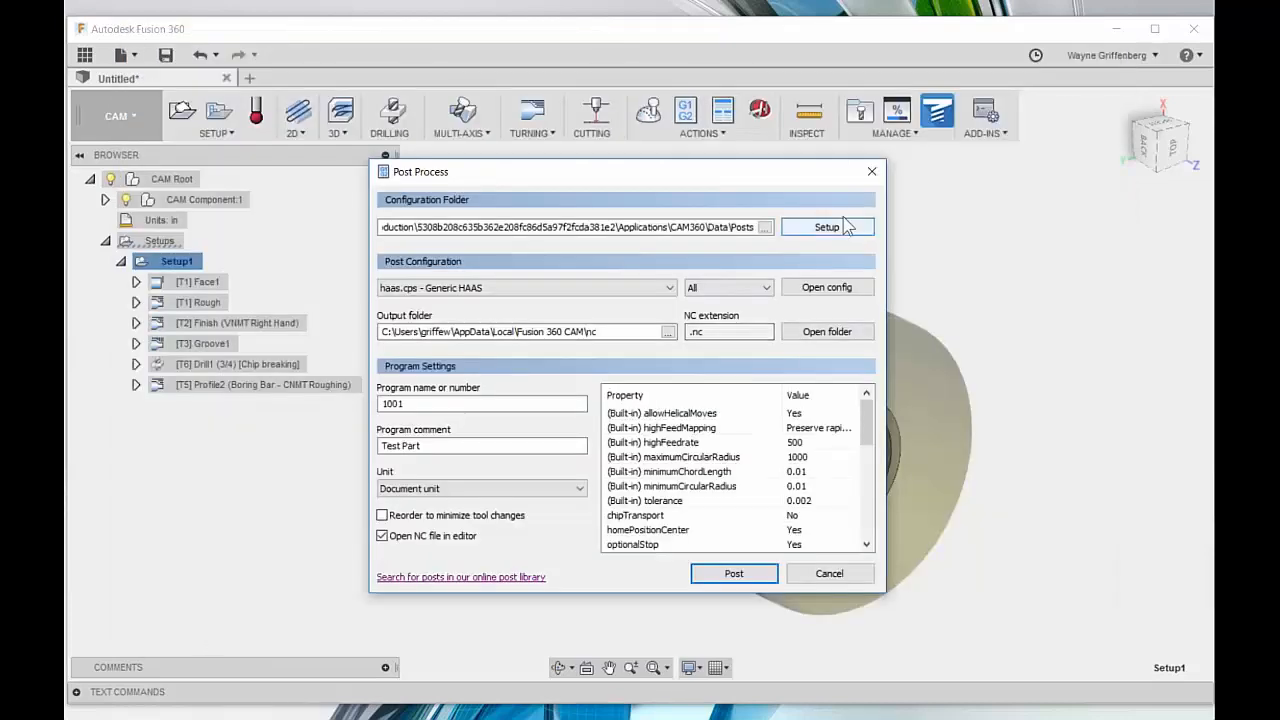
Step: Switch the post configuration folder to personal posts and choose haas st-20y.cps as the post configuration
left_click(846, 232)
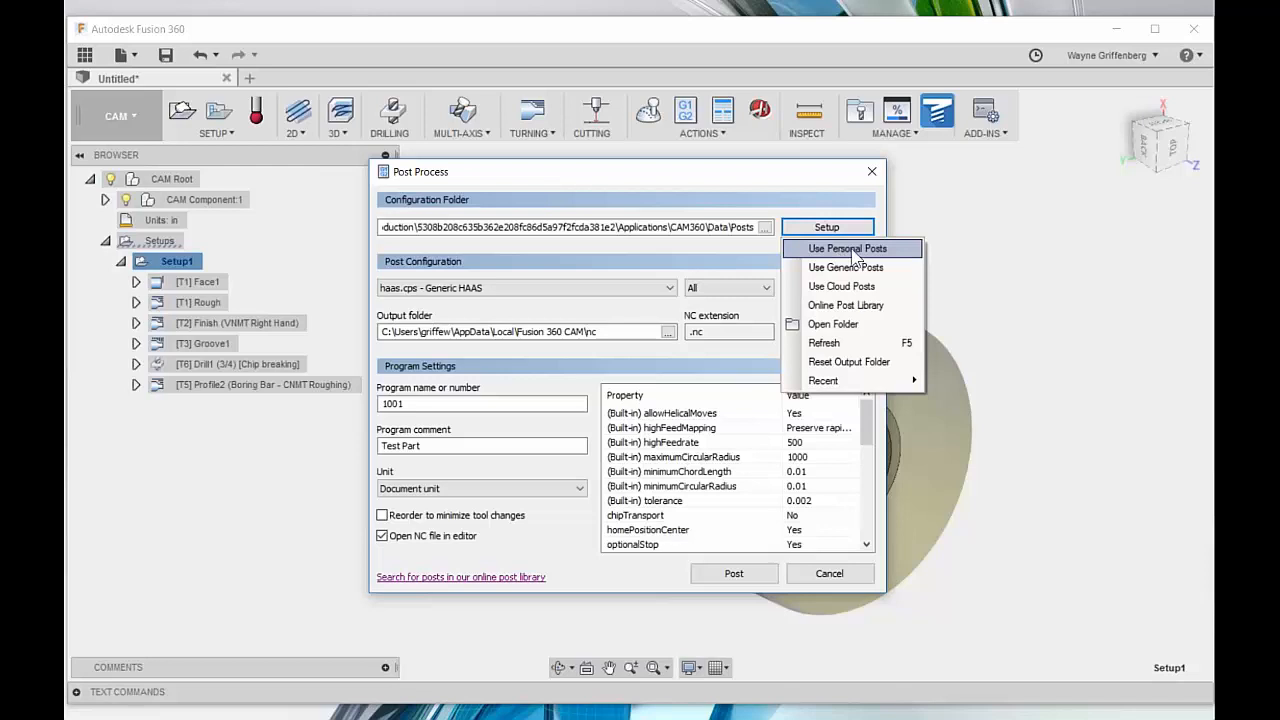
left_click(854, 250)
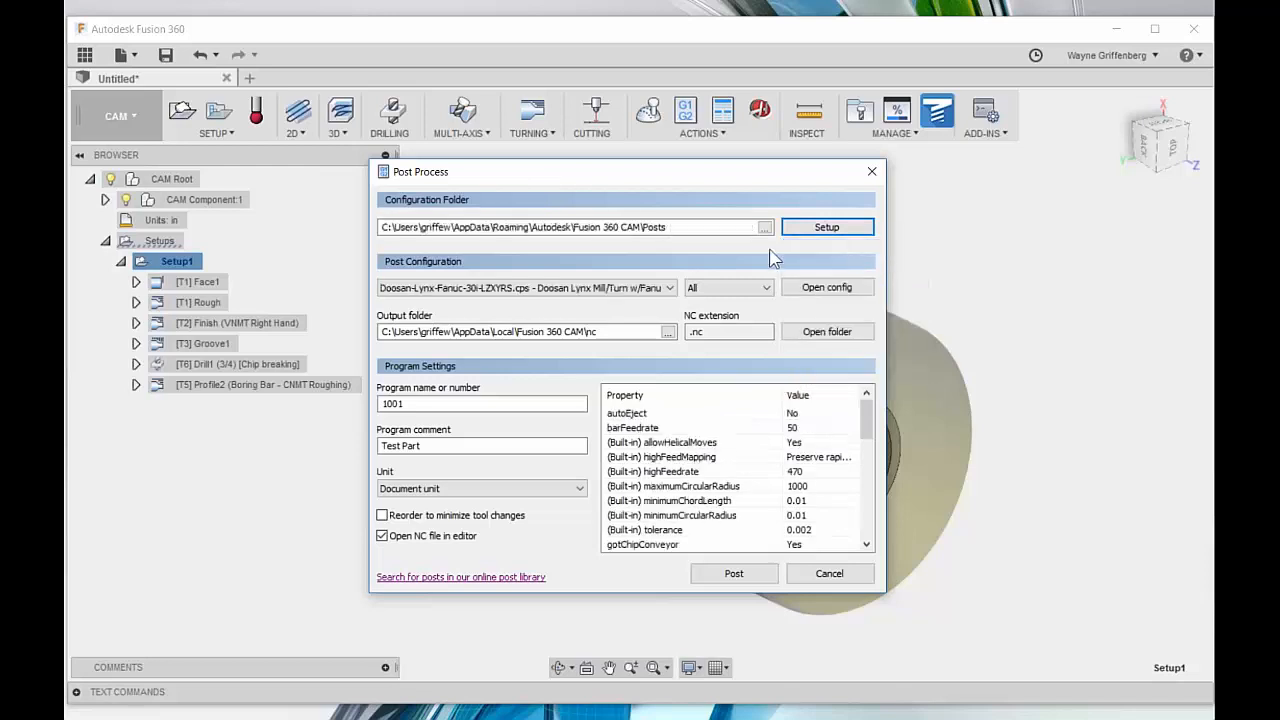
left_click(670, 288)
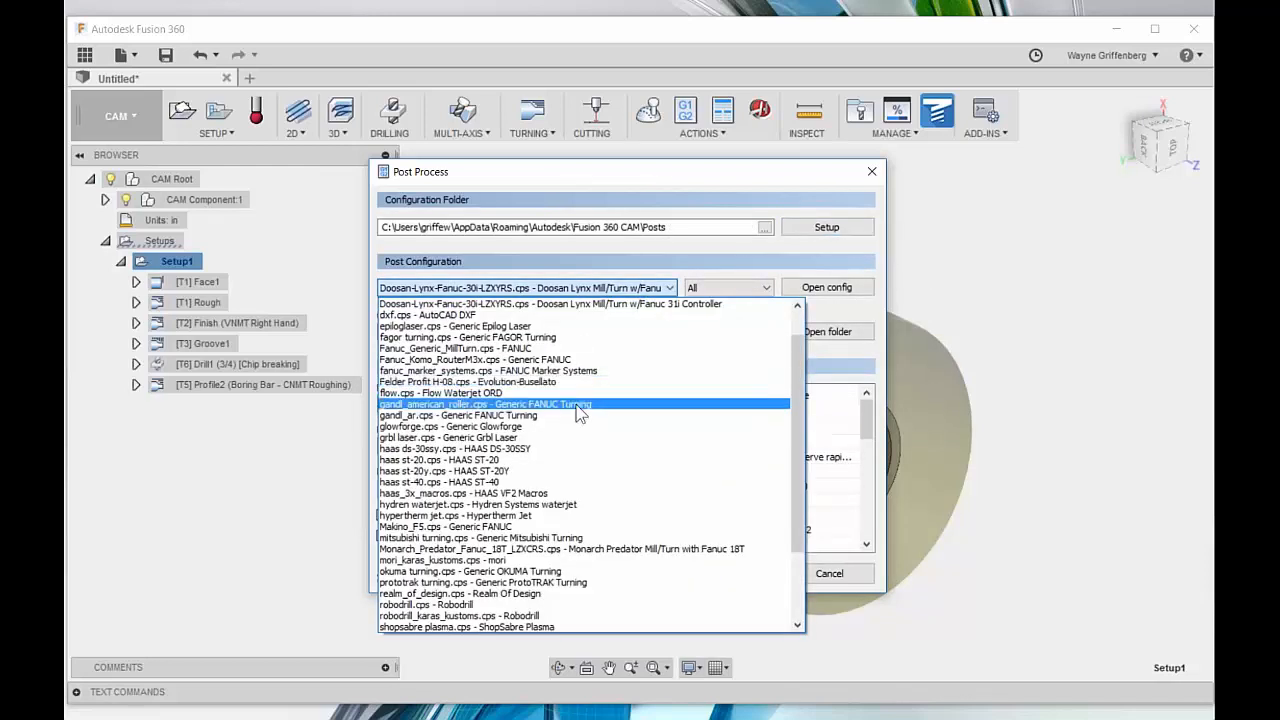
left_click(483, 471)
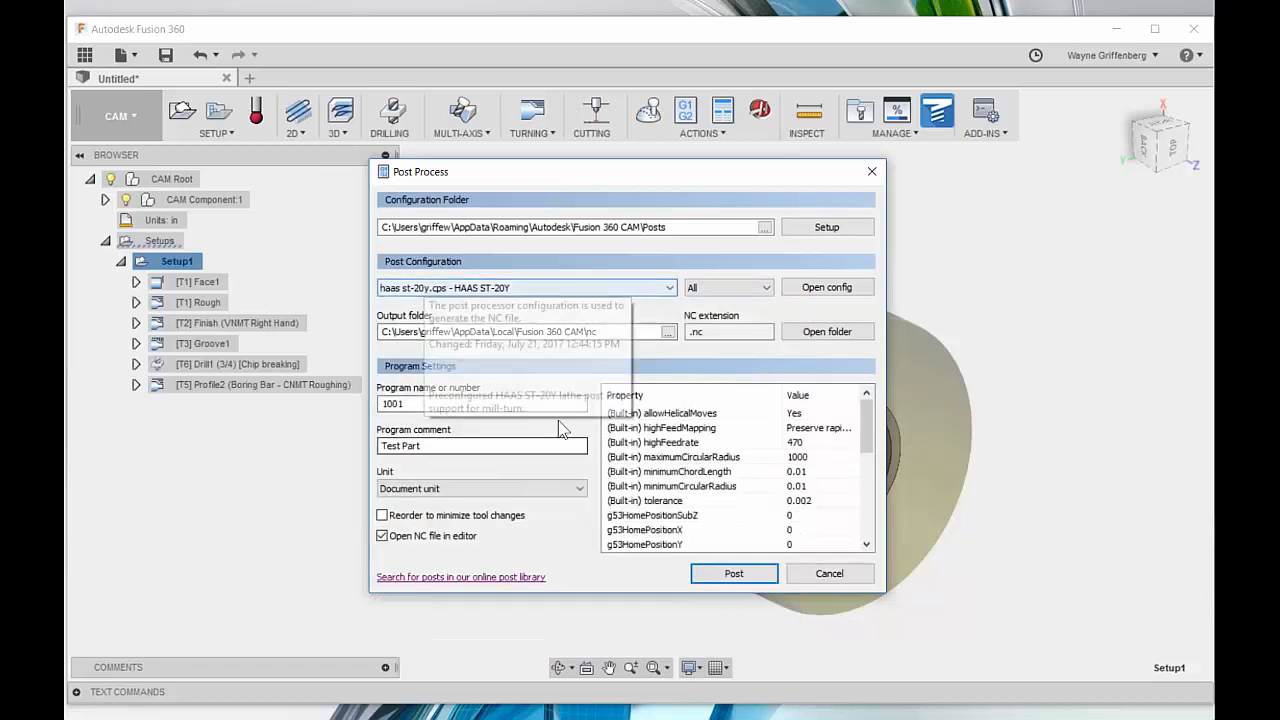
Step: Post the Setup1 program as 1001.nc, replacing the existing file in the nc output folder
left_click(729, 578)
left_click(641, 535)
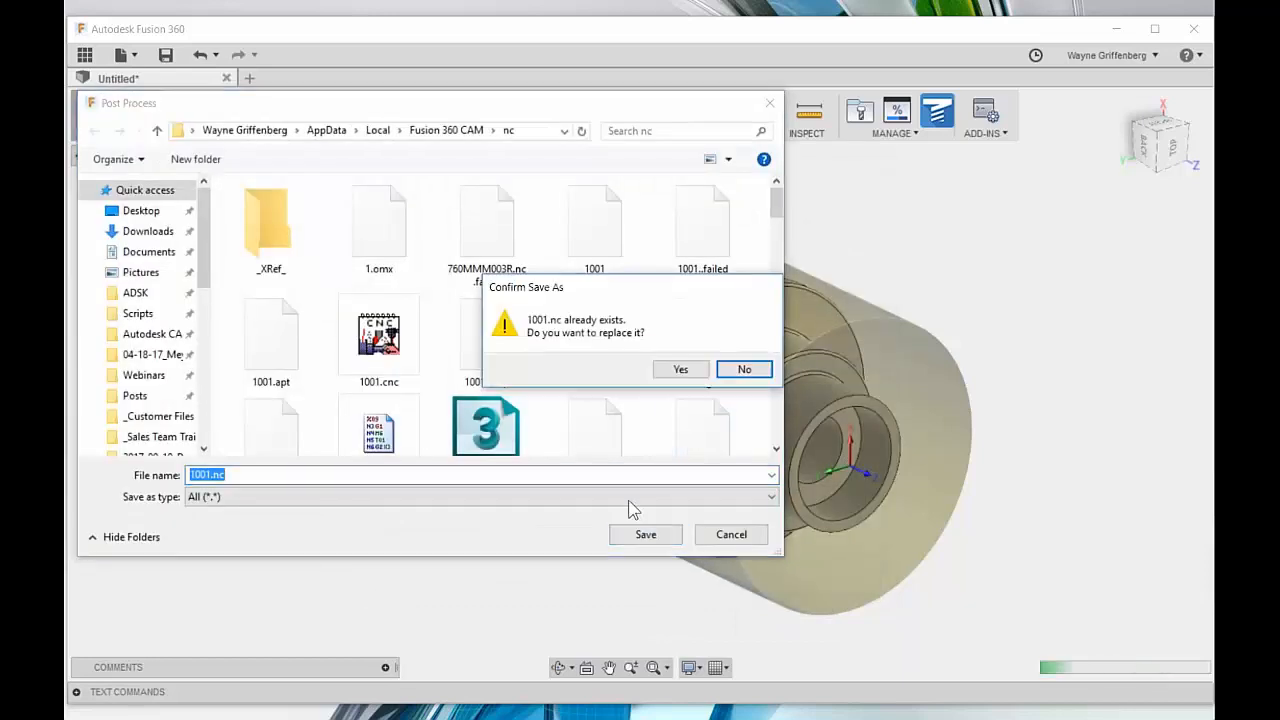
left_click(679, 370)
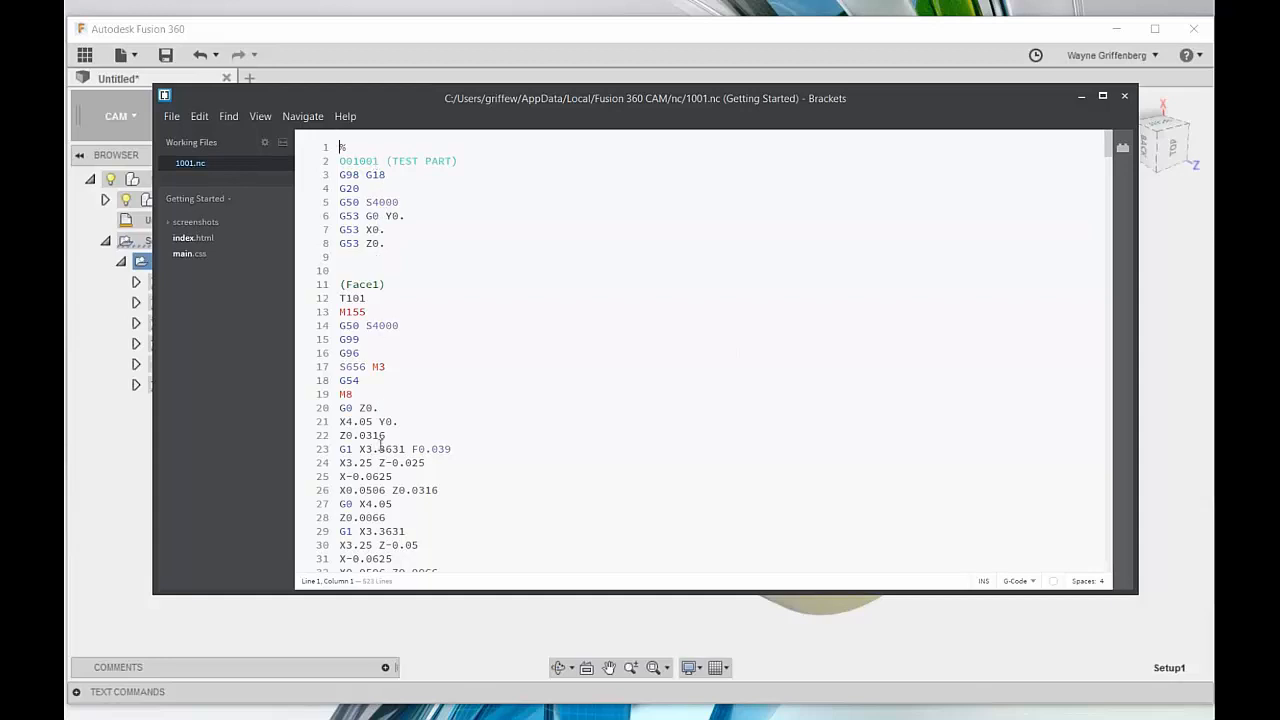
Step: Look through the posted 1001.nc code in the editor, and minimize the editor to get back to the model
scroll(372, 457, "down", 7)
scroll(378, 473, "up", 7)
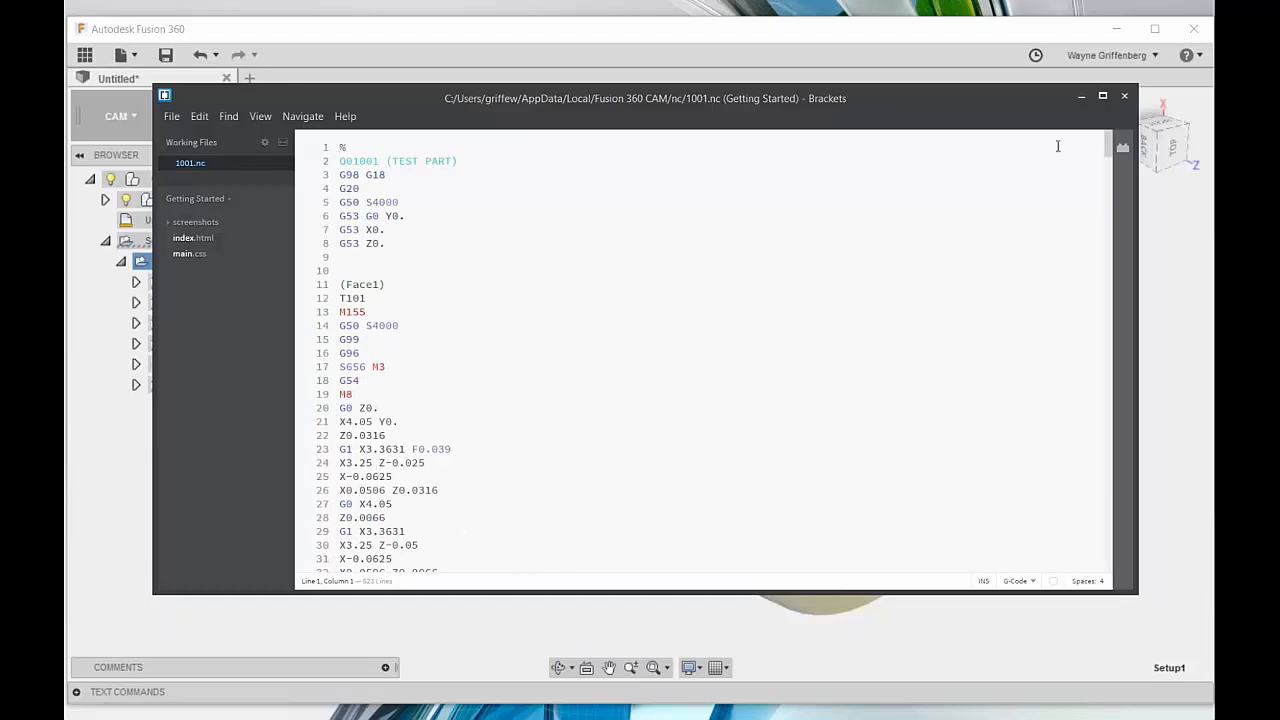
left_click_drag(1041, 108, 1036, 128)
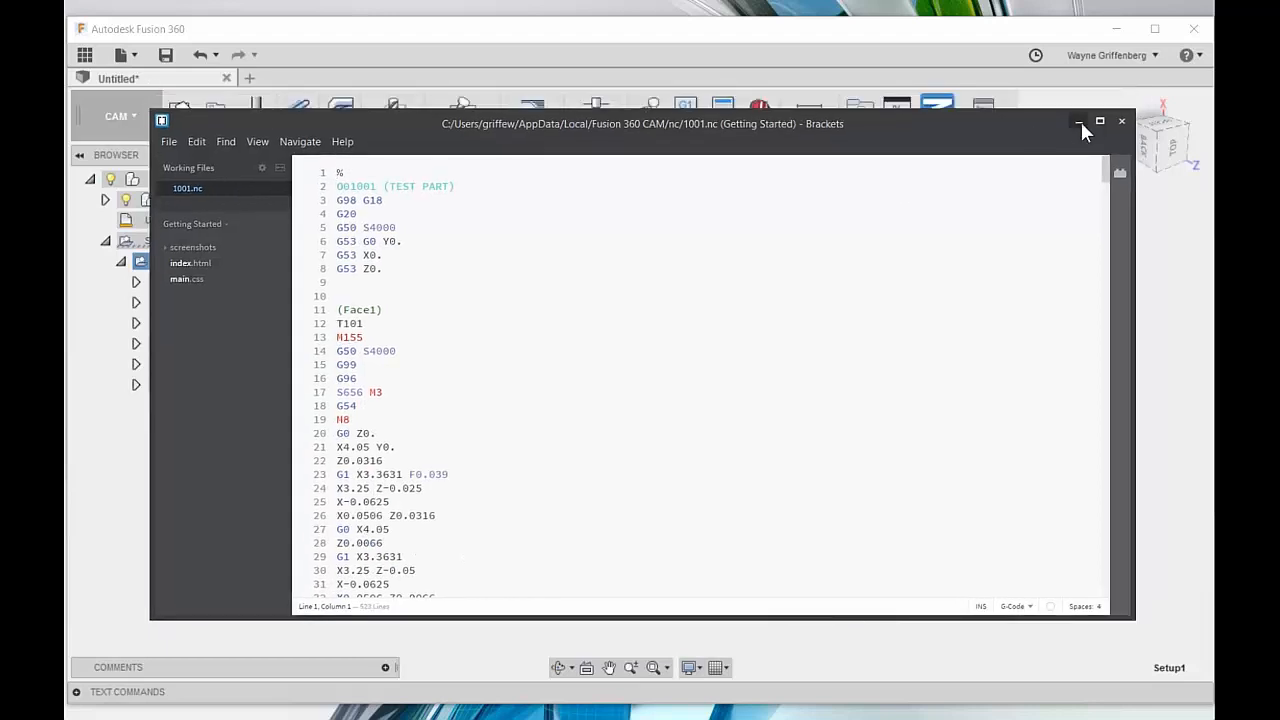
left_click(1078, 121)
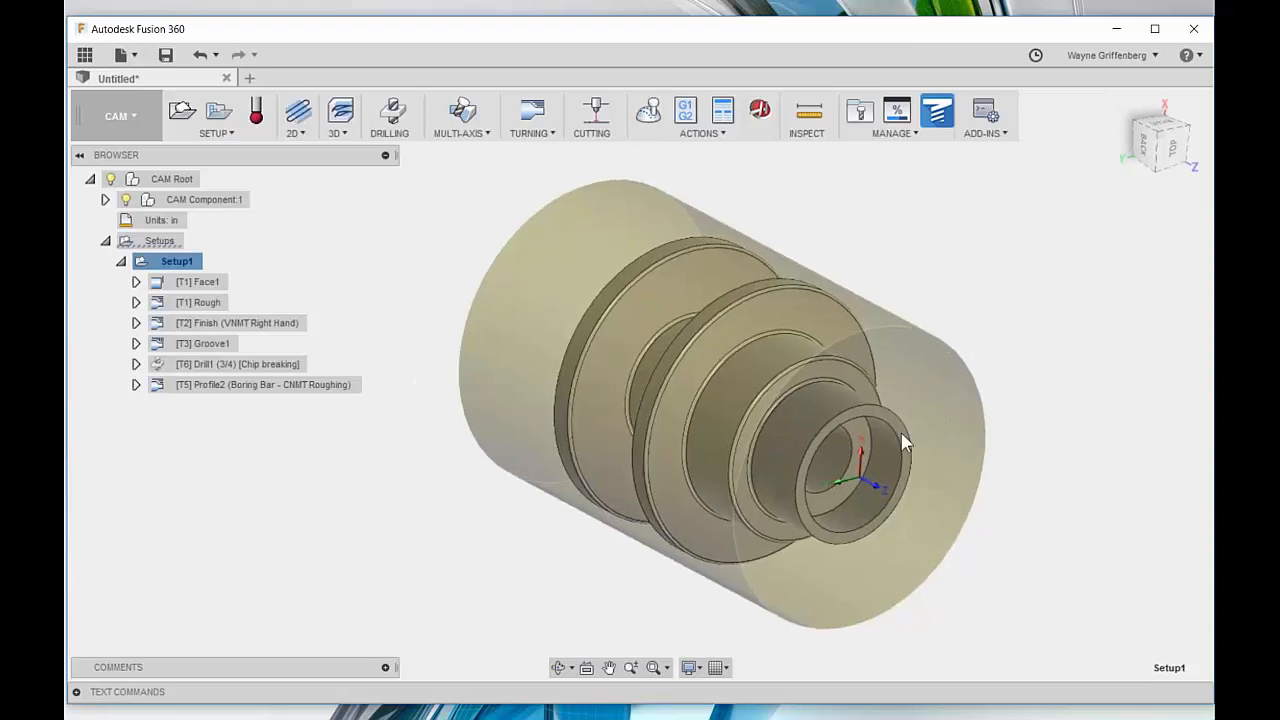
Step: Switch to the Model workspace and open Sketch2 of the stepped part for editing
scroll(922, 433, "up", 3)
scroll(940, 437, "down", 2)
middle_click_drag(815, 383, 790, 376, "shift")
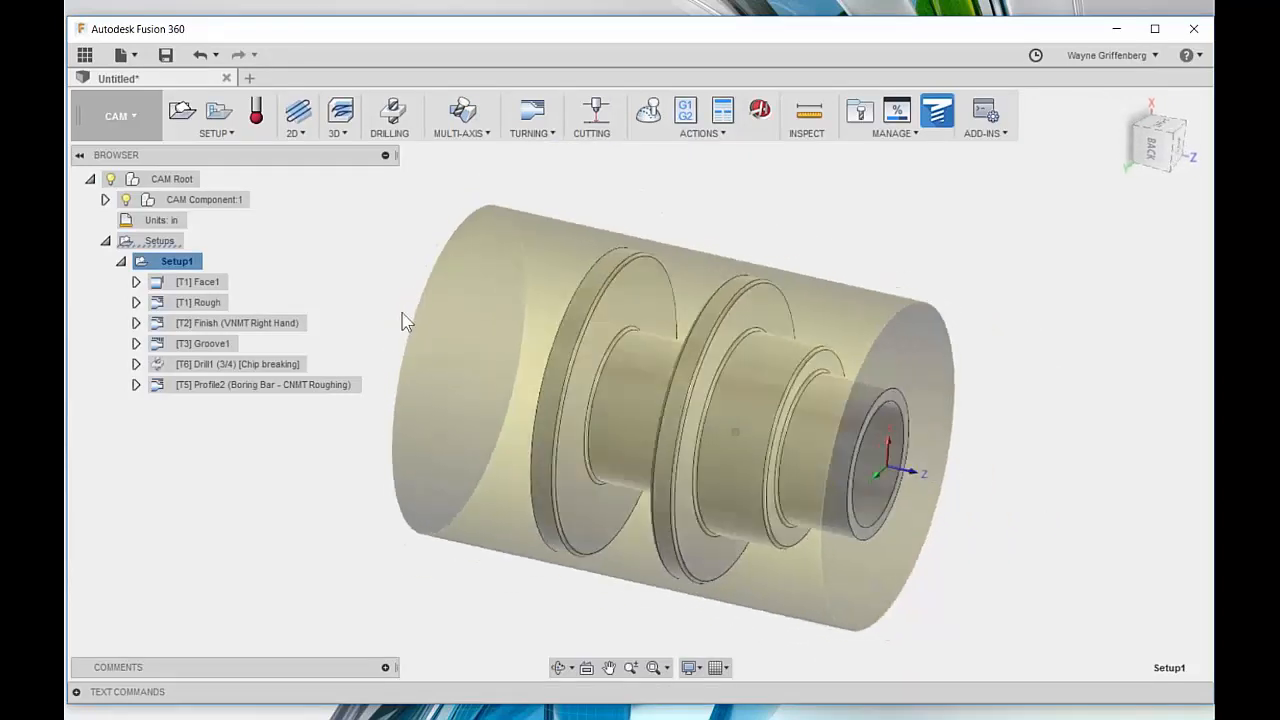
left_click(94, 114)
left_click(104, 166)
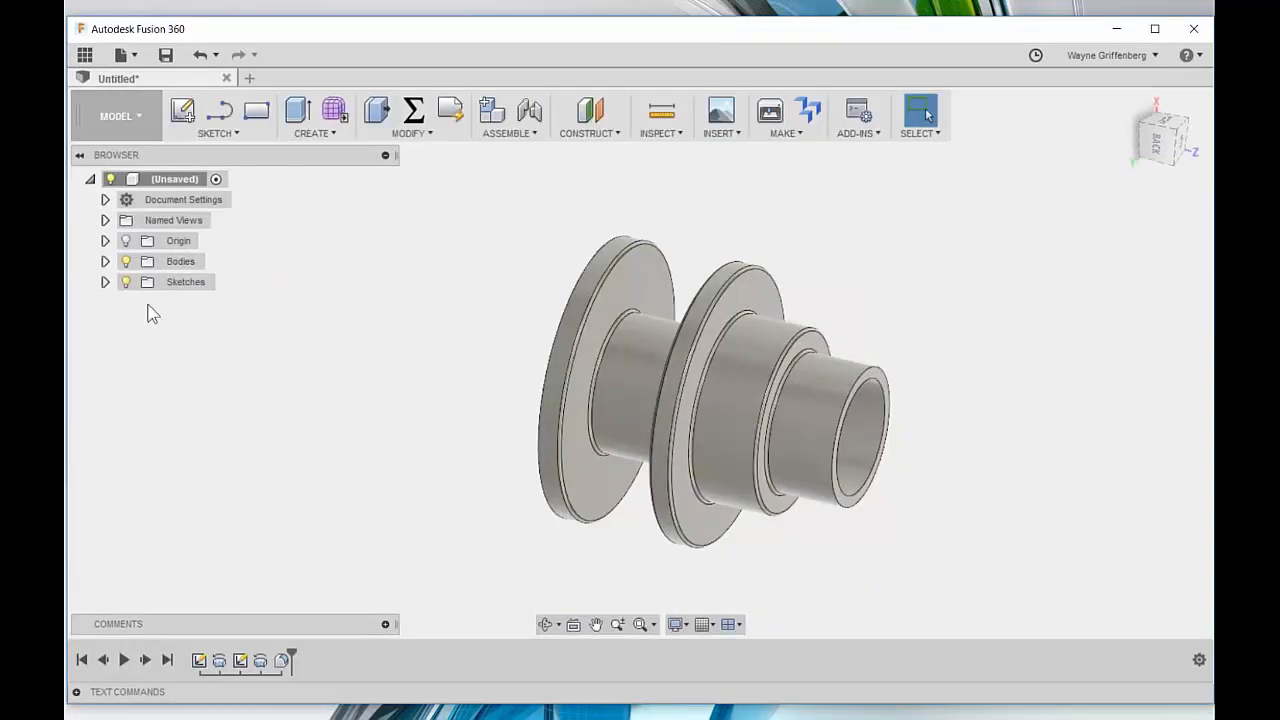
left_click(105, 282)
left_click(189, 324)
right_click(189, 324)
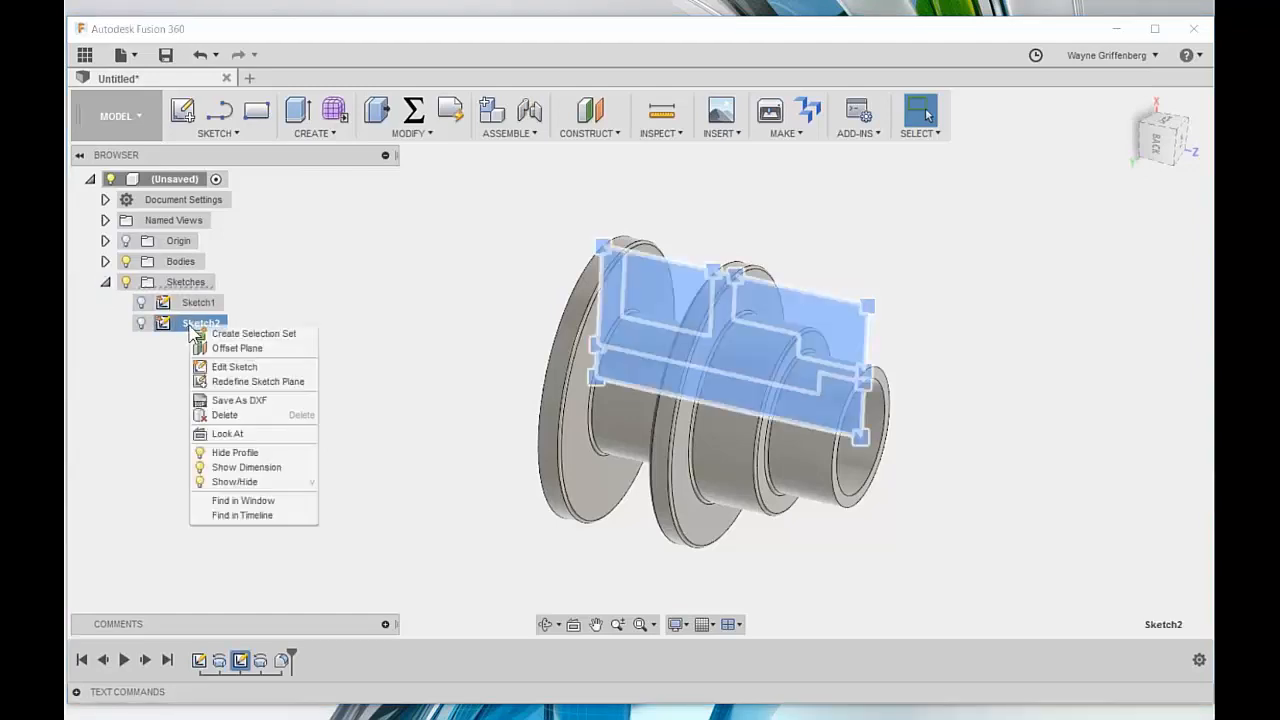
left_click(248, 366)
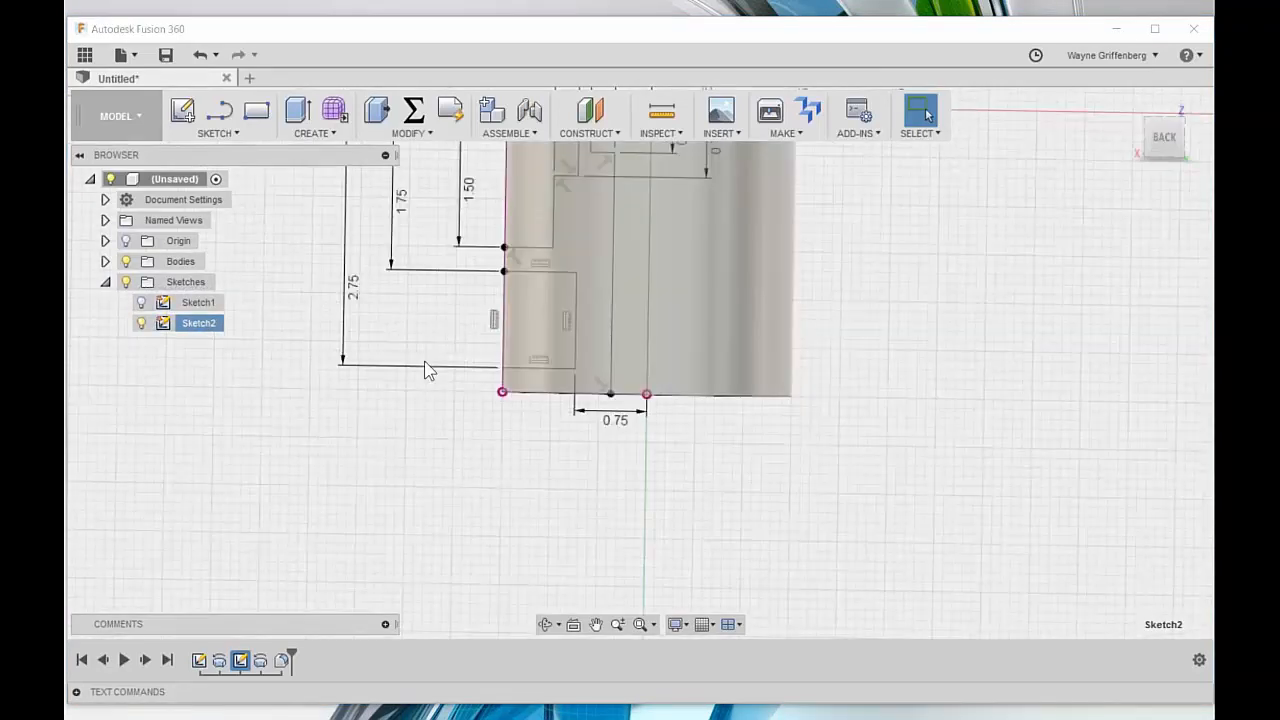
Step: Set the front step's outer radius to 0.875 in and the counterbore radius to 0.75 in
scroll(588, 190, "up", 6)
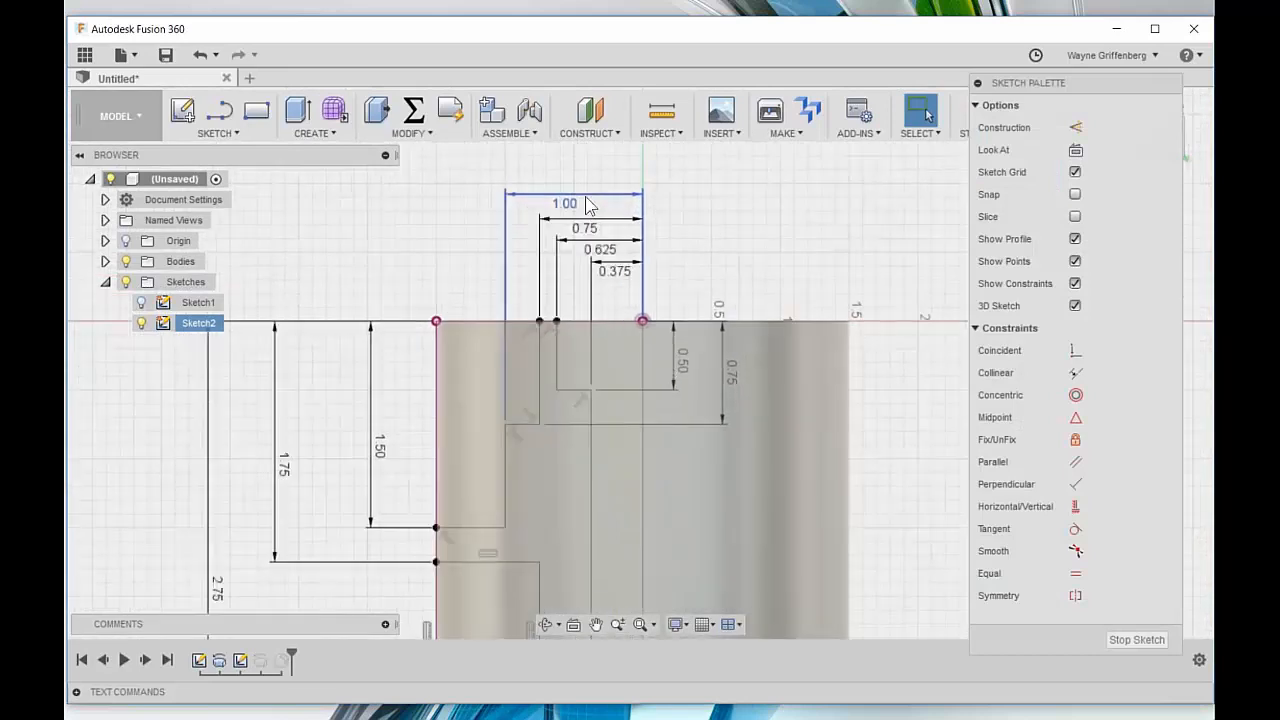
scroll(584, 233, "down", 1)
double_click(584, 232)
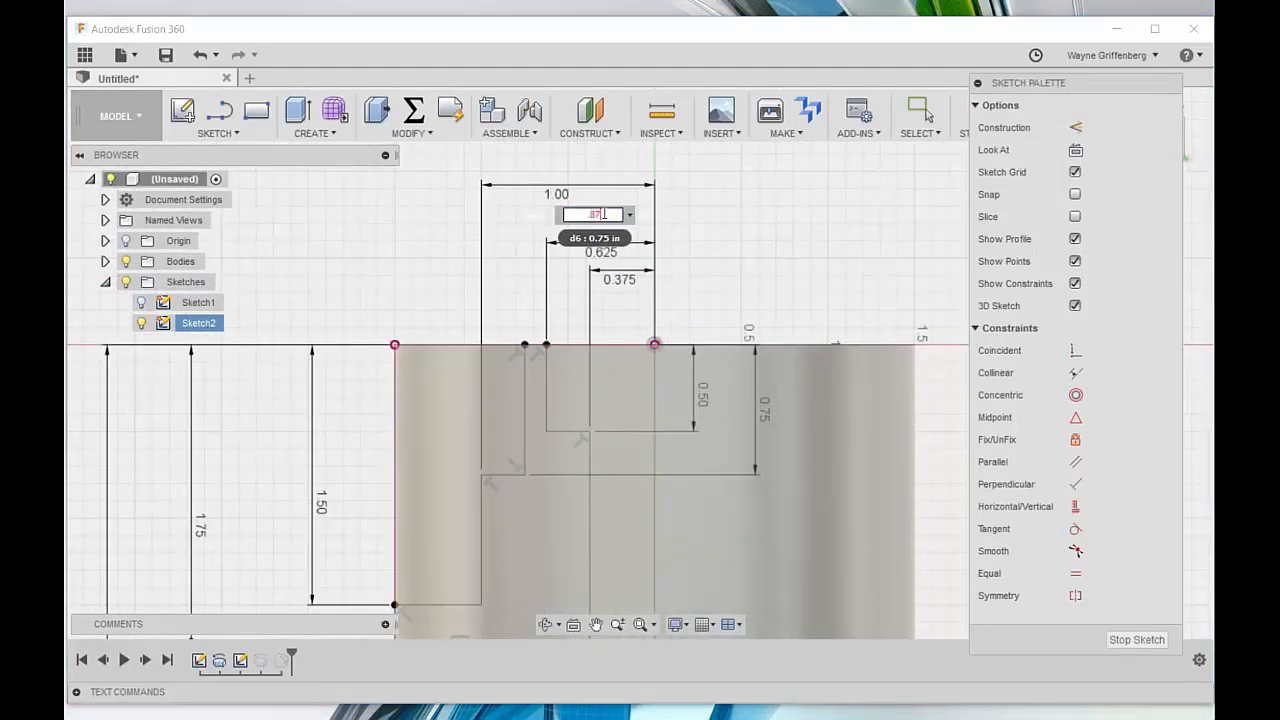
type(".875")
key("Return")
double_click(603, 258)
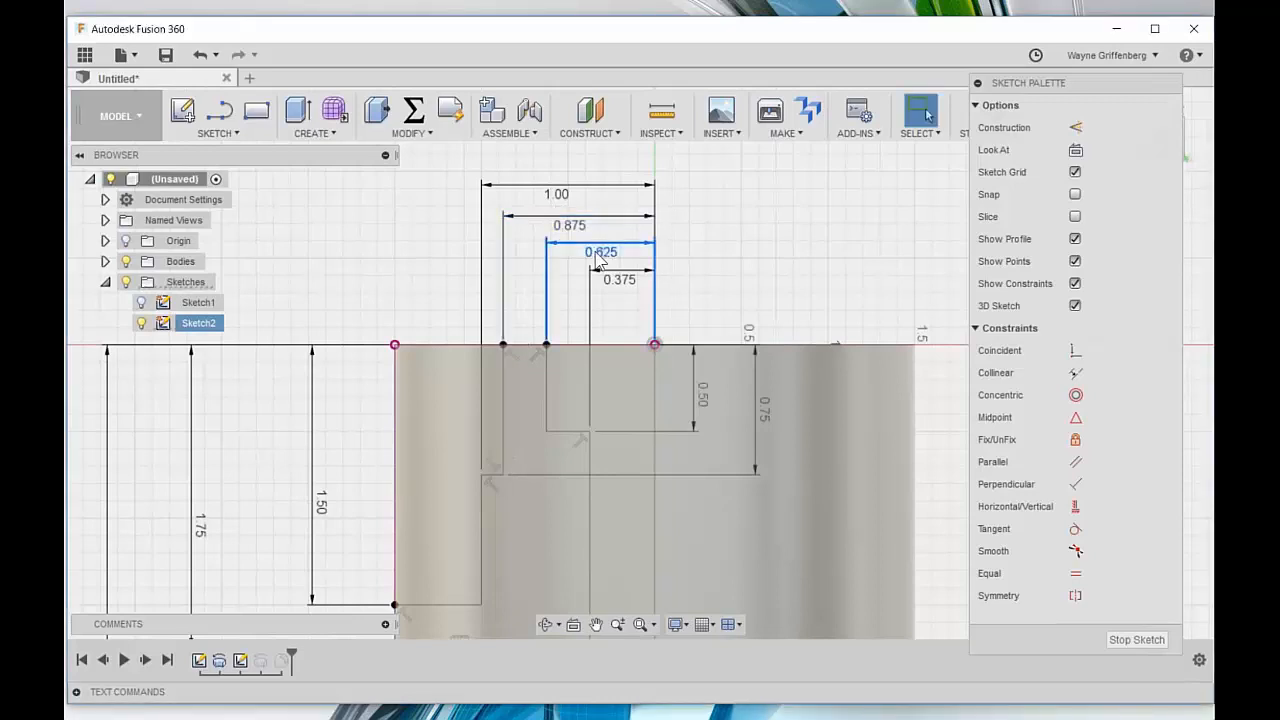
key("BackSpace")
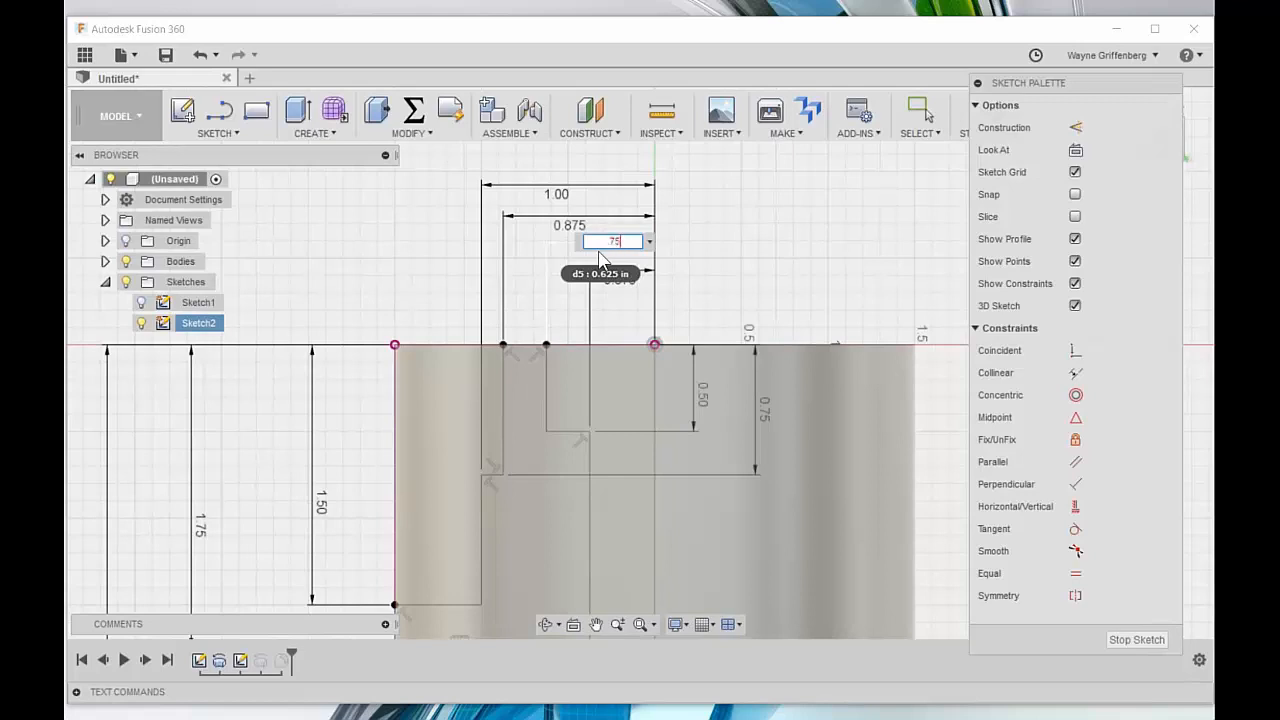
type(".75")
key("Return")
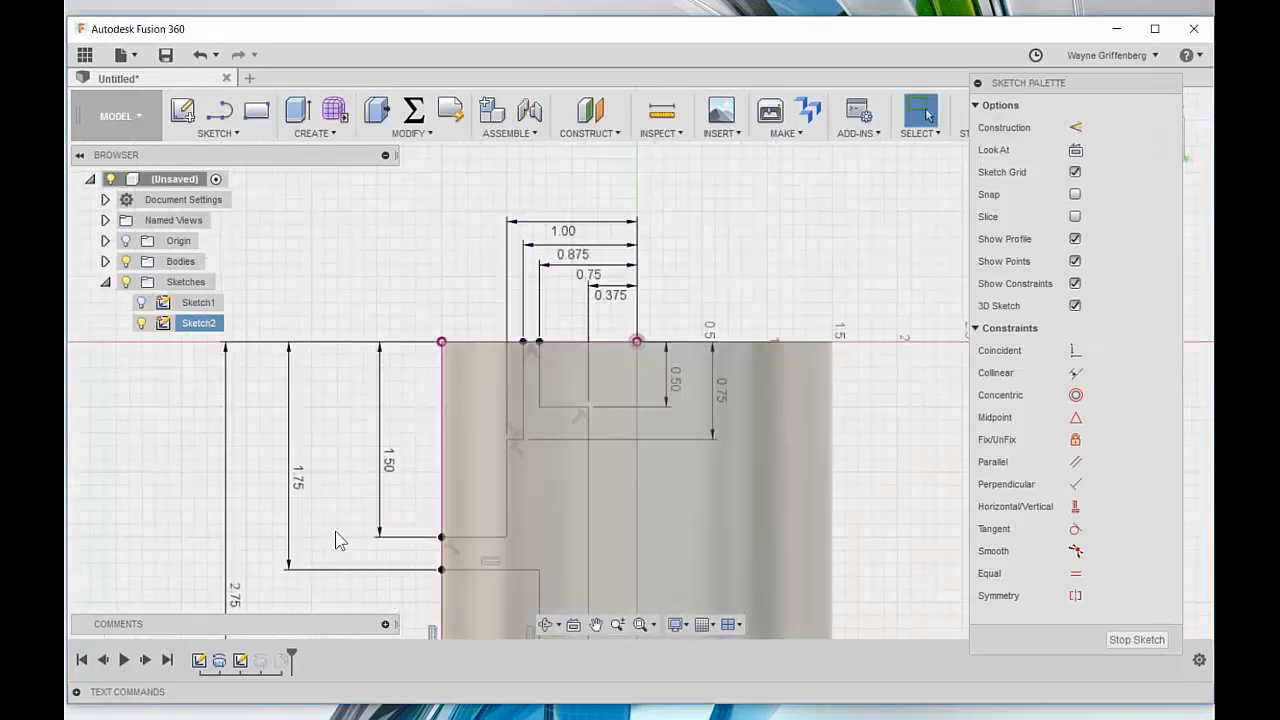
Step: Set the depth of the counterbore at the part's front end to 1.00 in
scroll(530, 364, "down", 2)
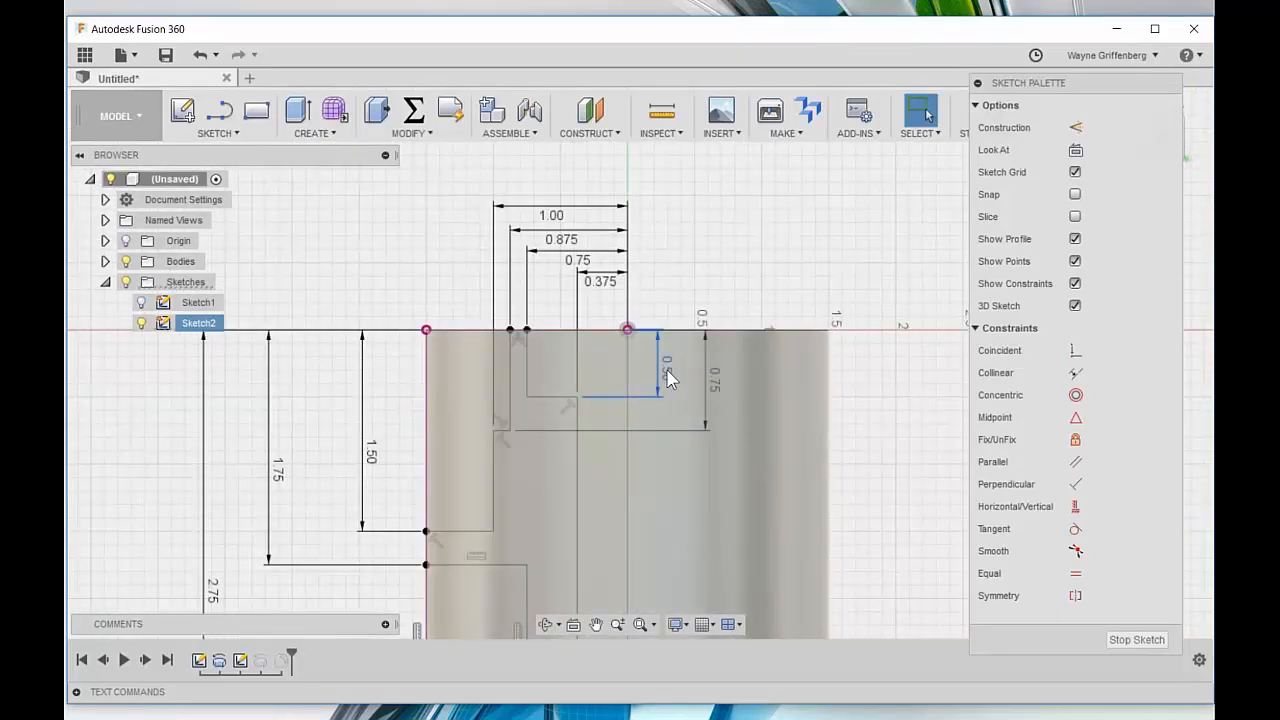
double_click(668, 378)
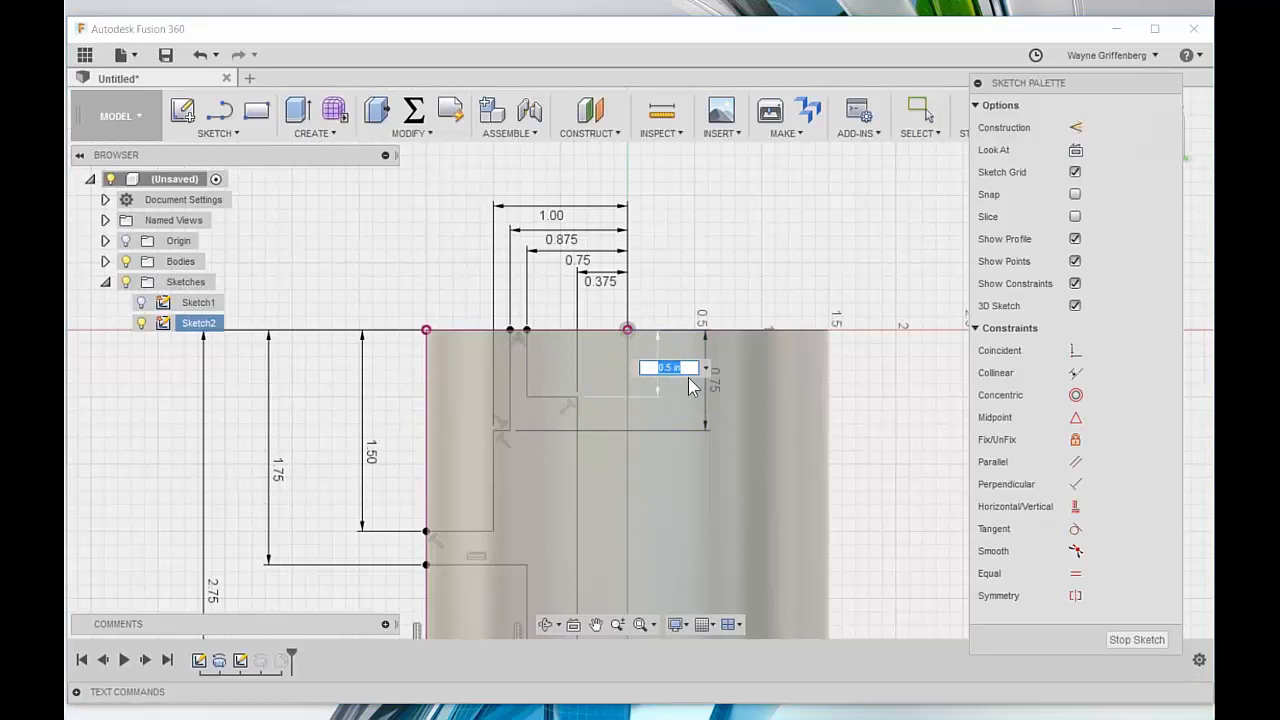
key("Return")
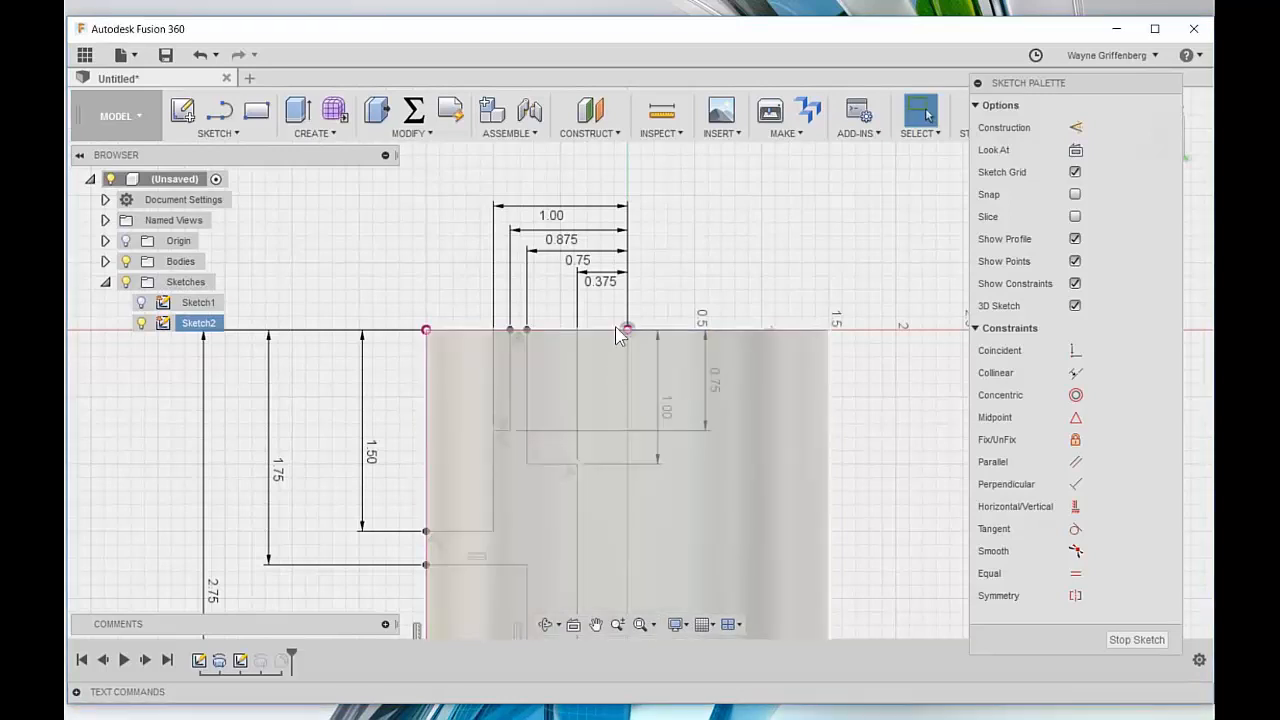
scroll(615, 326, "down", 2)
scroll(494, 510, "up", 2)
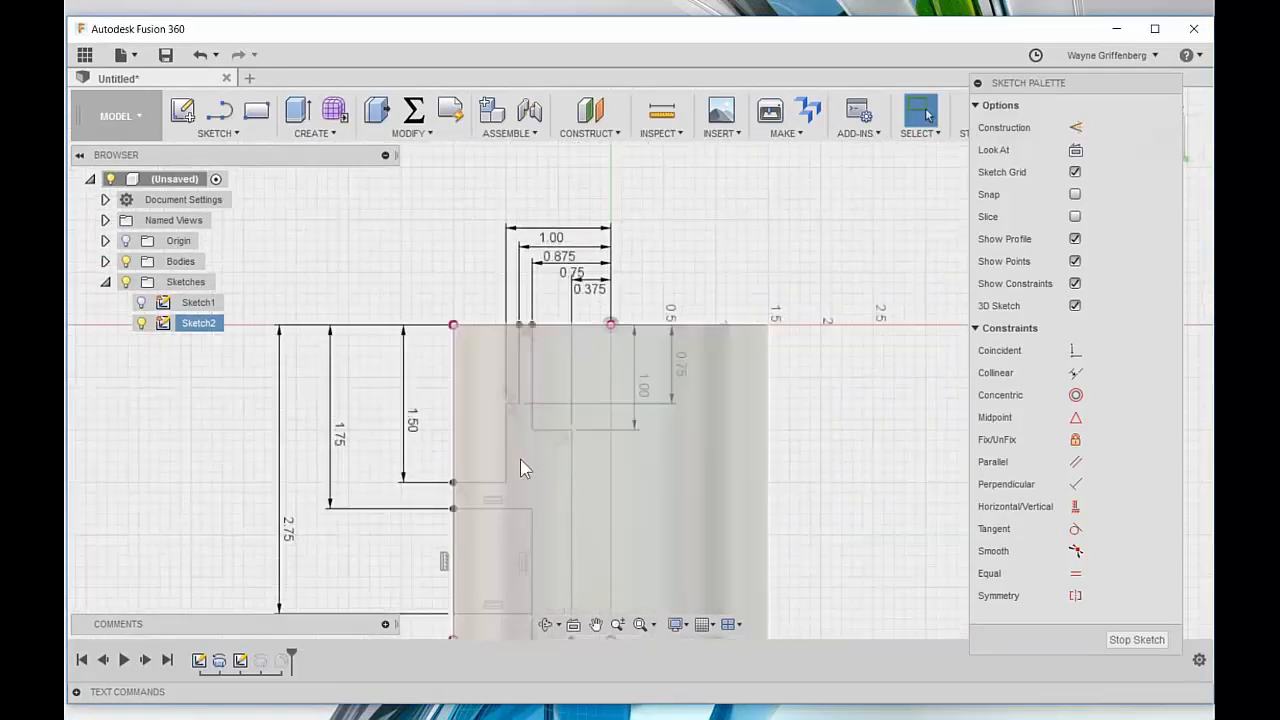
scroll(512, 360, "down", 1)
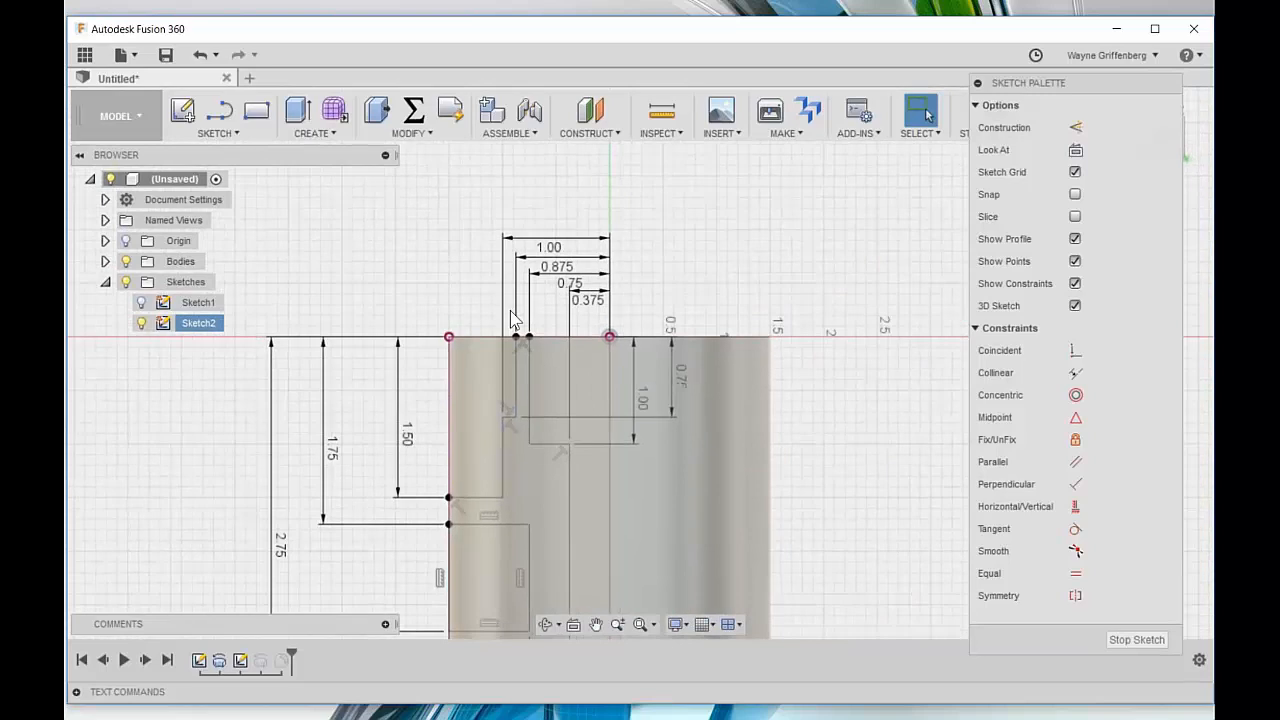
Step: Set the outer radius of the second step, behind the front step, to 1.25 in
double_click(560, 230)
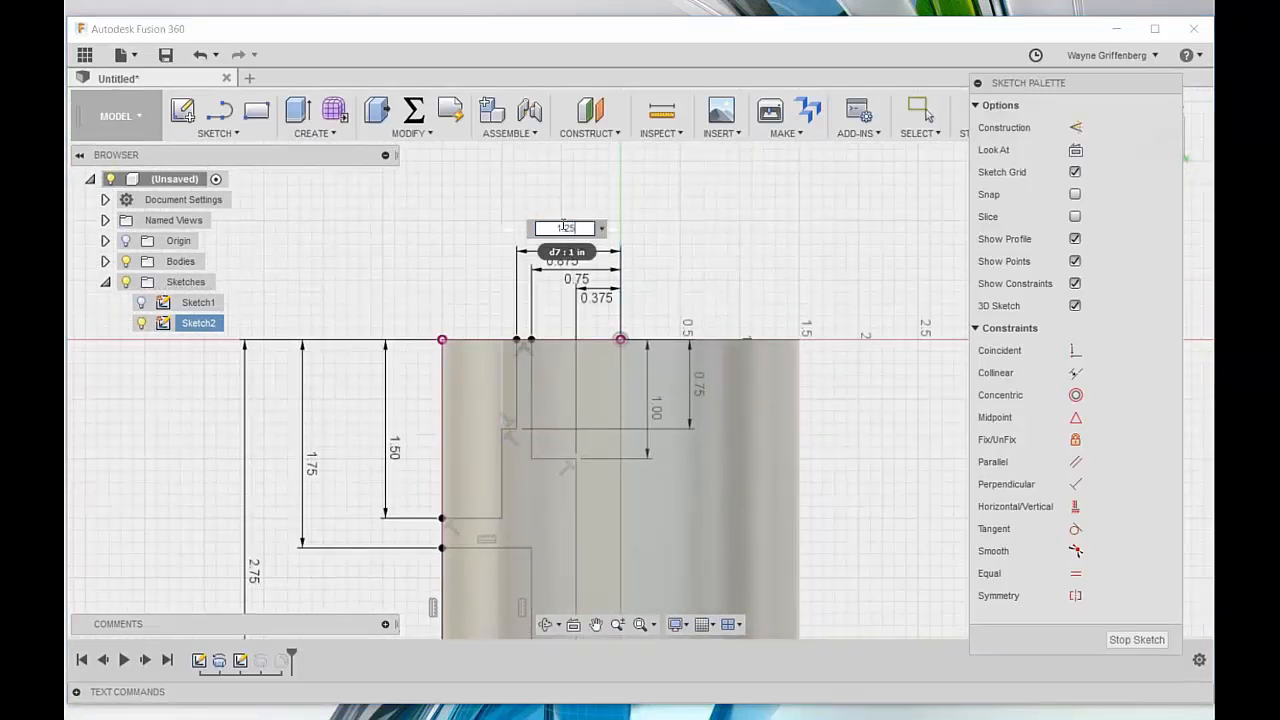
type("1.25")
key("Return")
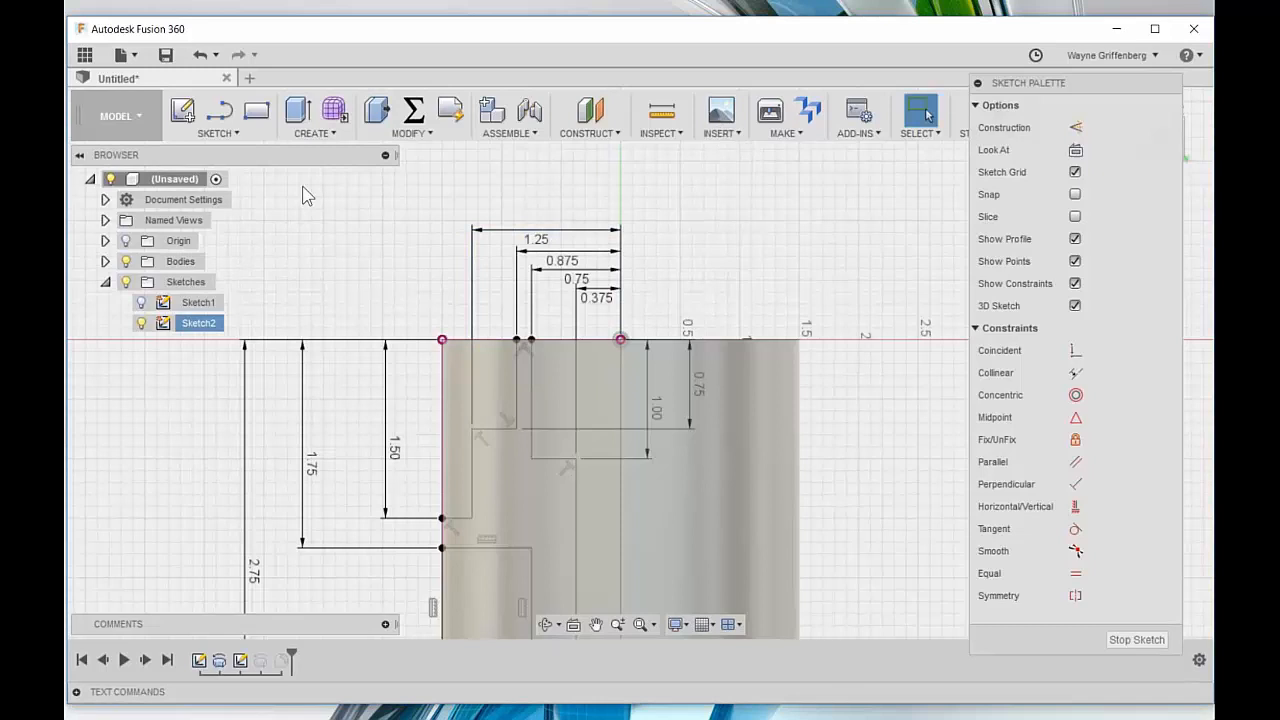
Step: Finish editing Sketch2 and return to the CAM workspace
left_click(1137, 639)
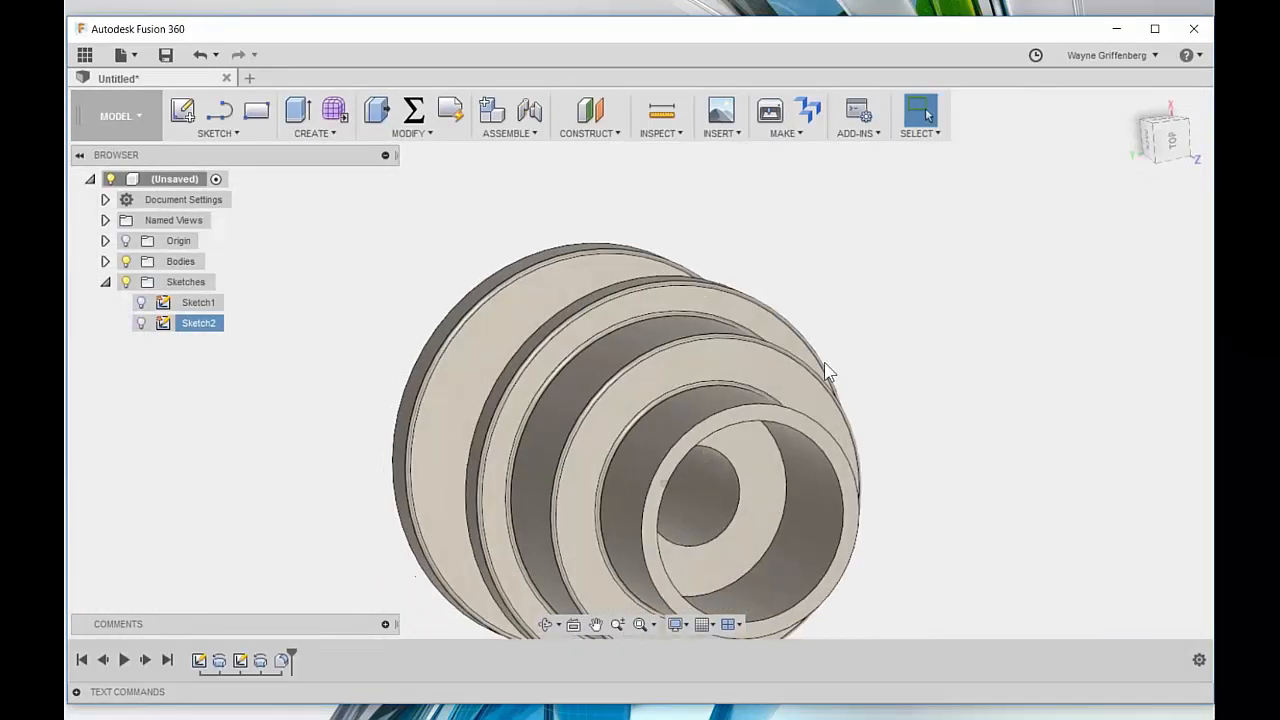
left_click(123, 128)
left_click(131, 334)
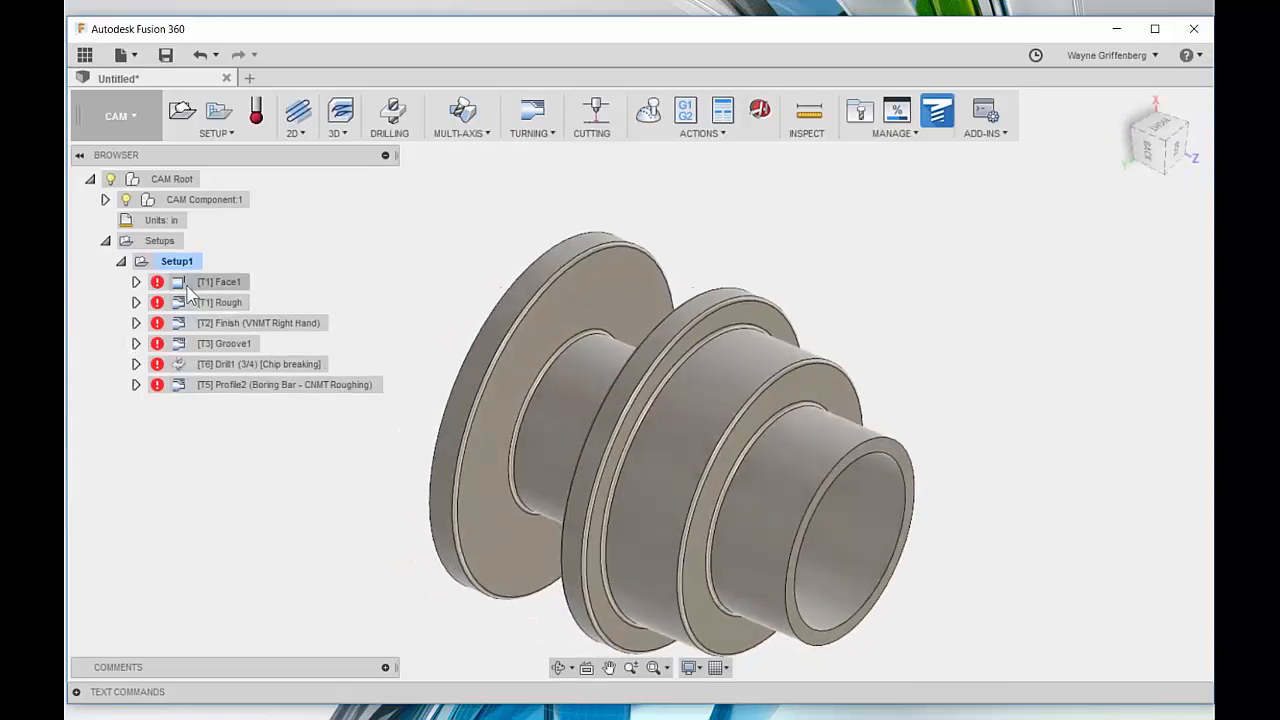
Step: Examine the outdated toolpaths of Setup1 against the changed model, one operation at a time from Face1 to Profile2
left_click(199, 282)
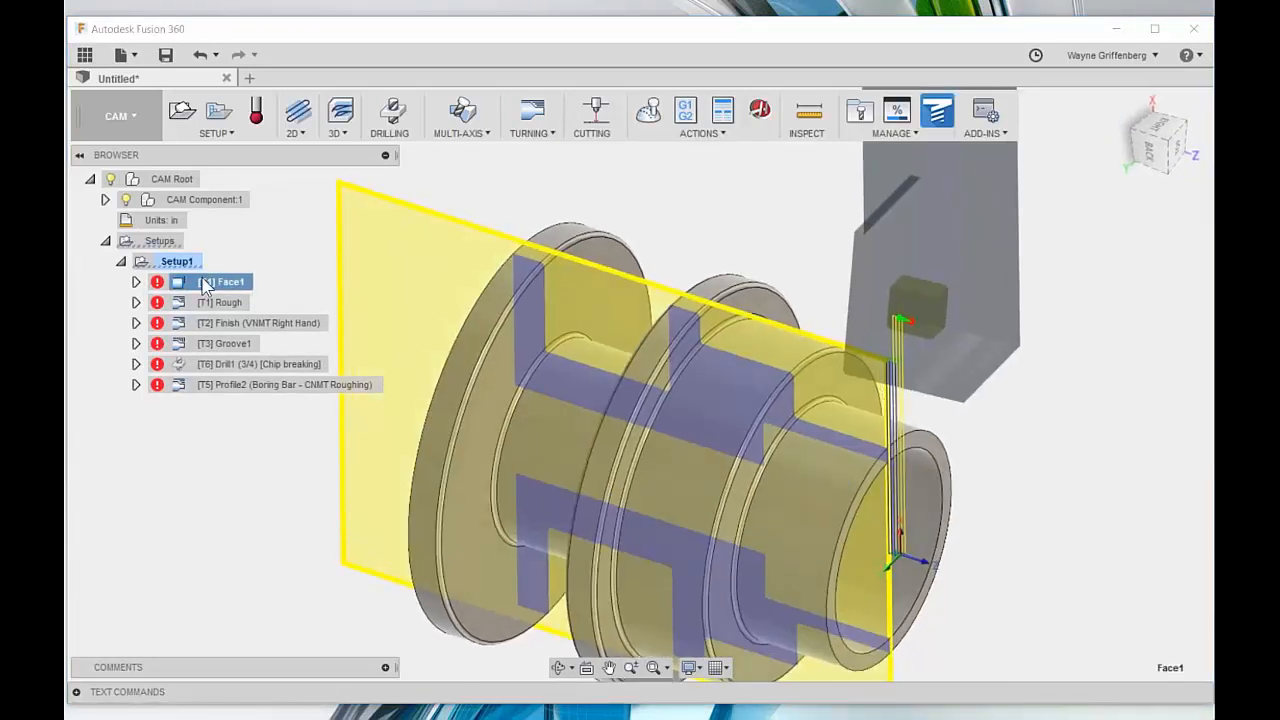
left_click(215, 302)
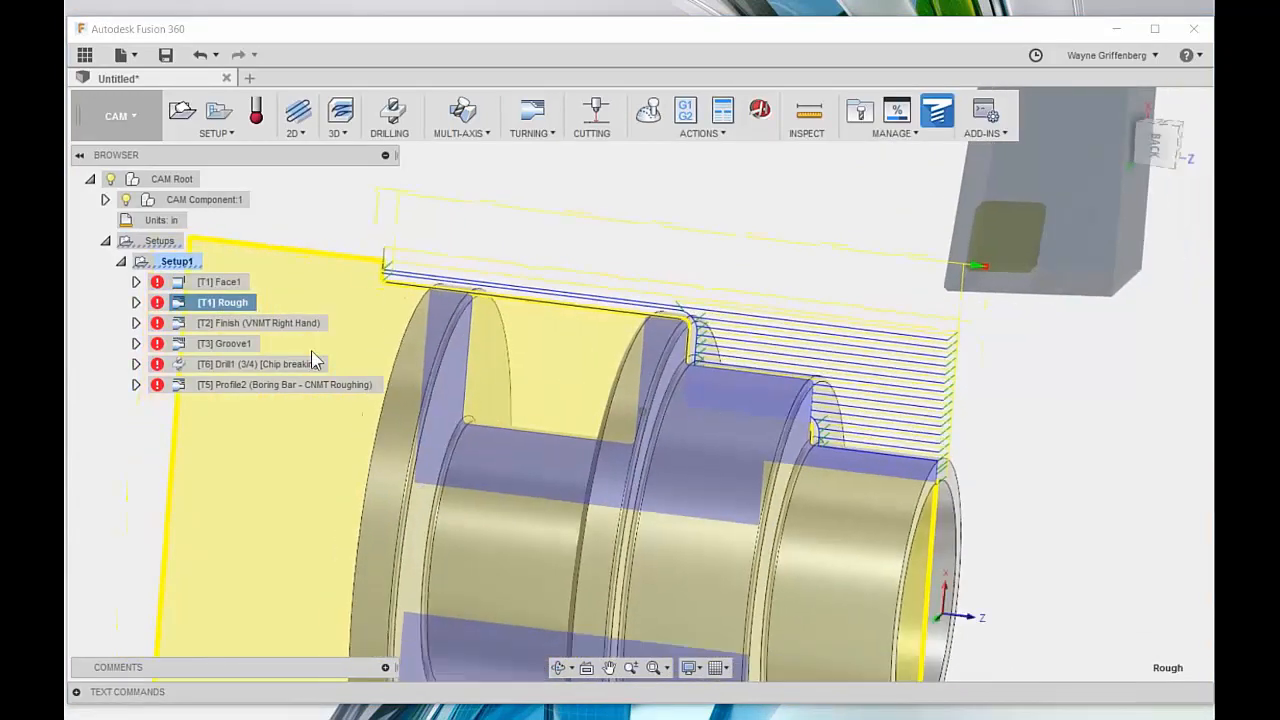
left_click(229, 322)
left_click(228, 345)
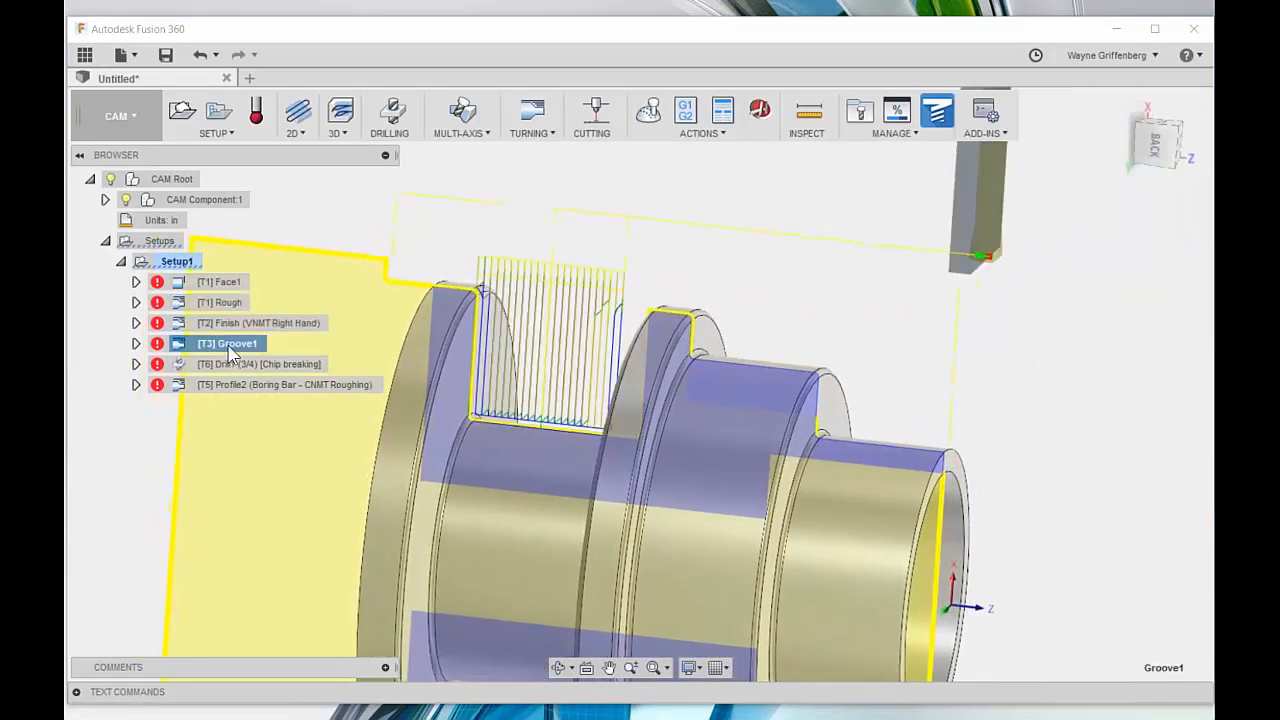
left_click(247, 366)
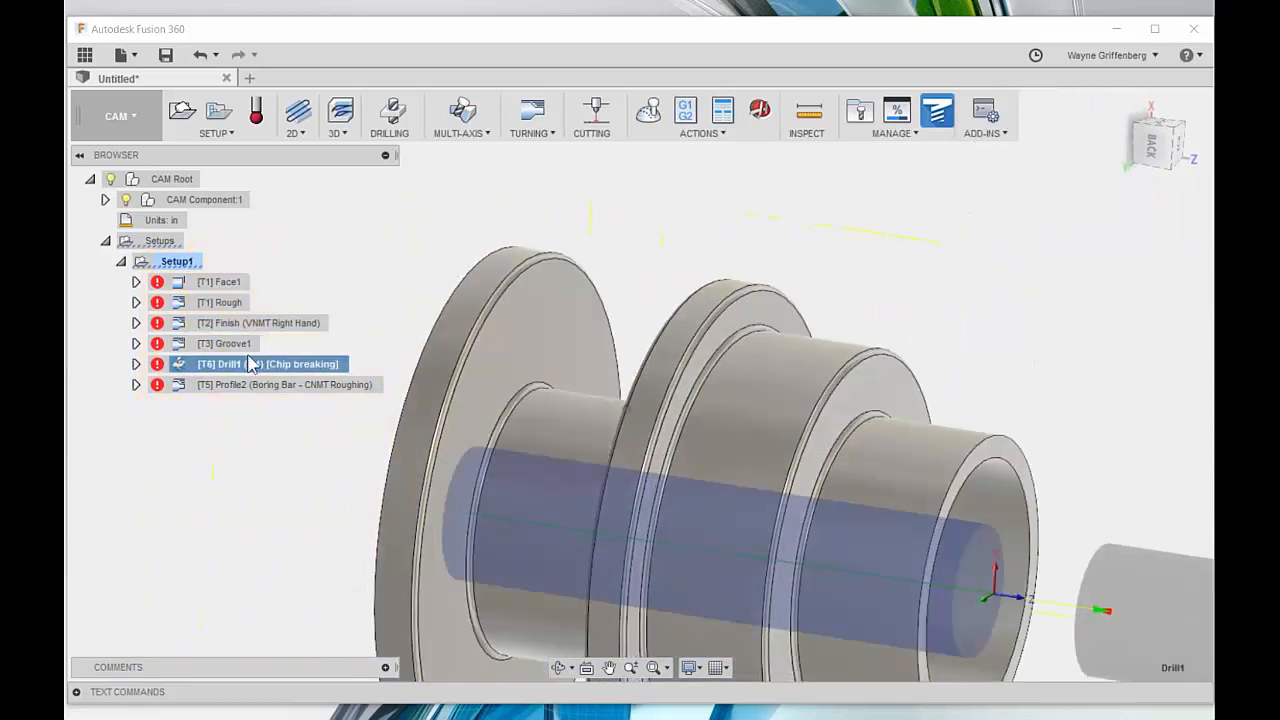
left_click(293, 389)
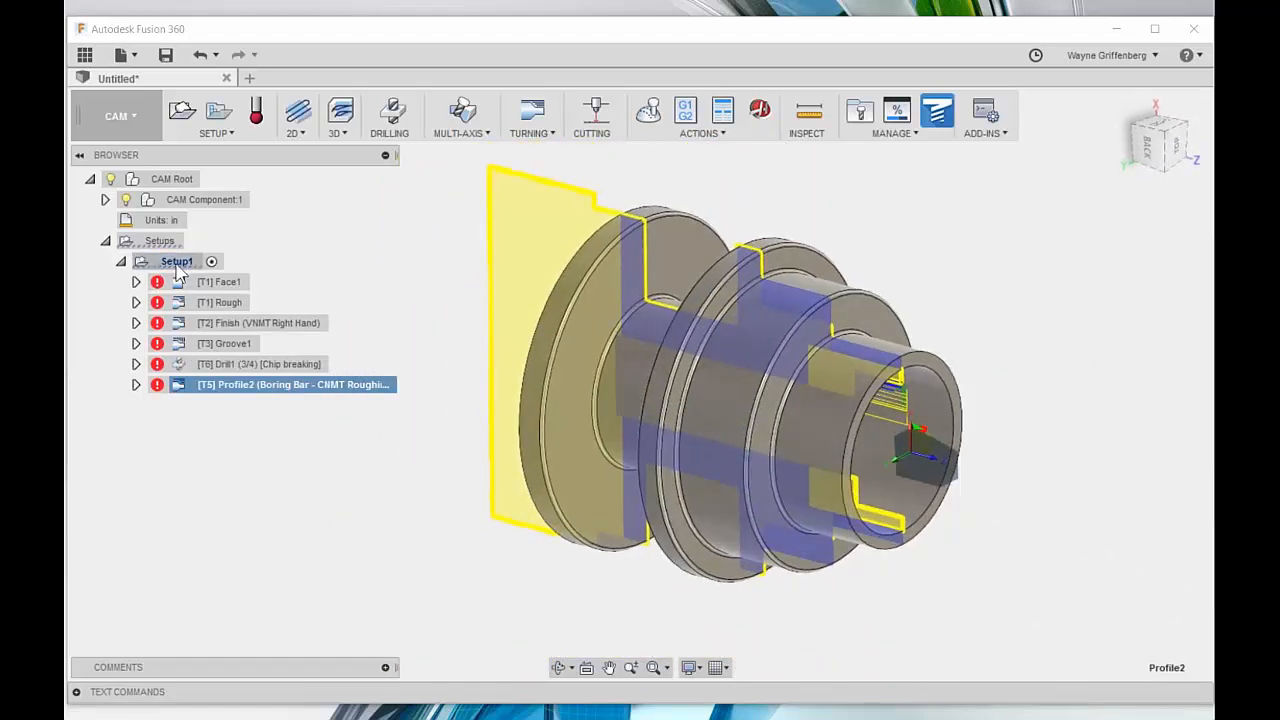
Step: Regenerate all toolpaths in Setup1 and review the updated Rough, Finish, Groove1, Drill1 and Profile2 paths
right_click(176, 263)
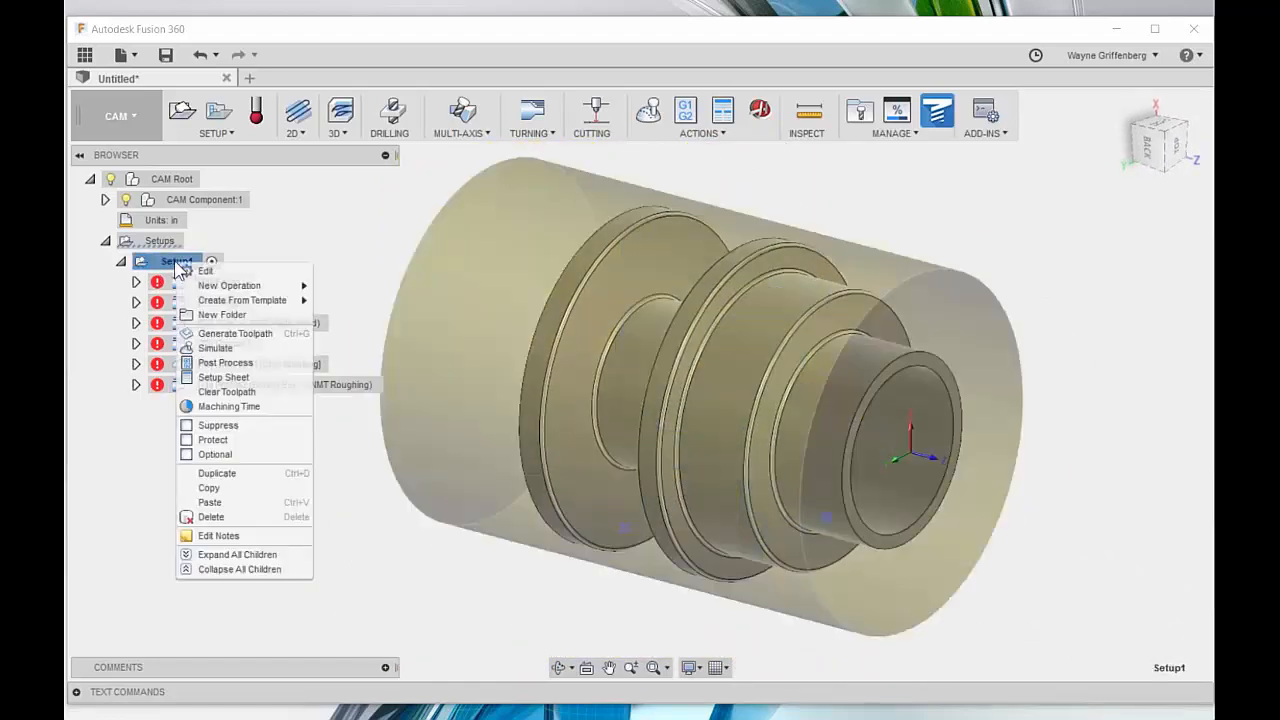
left_click(296, 338)
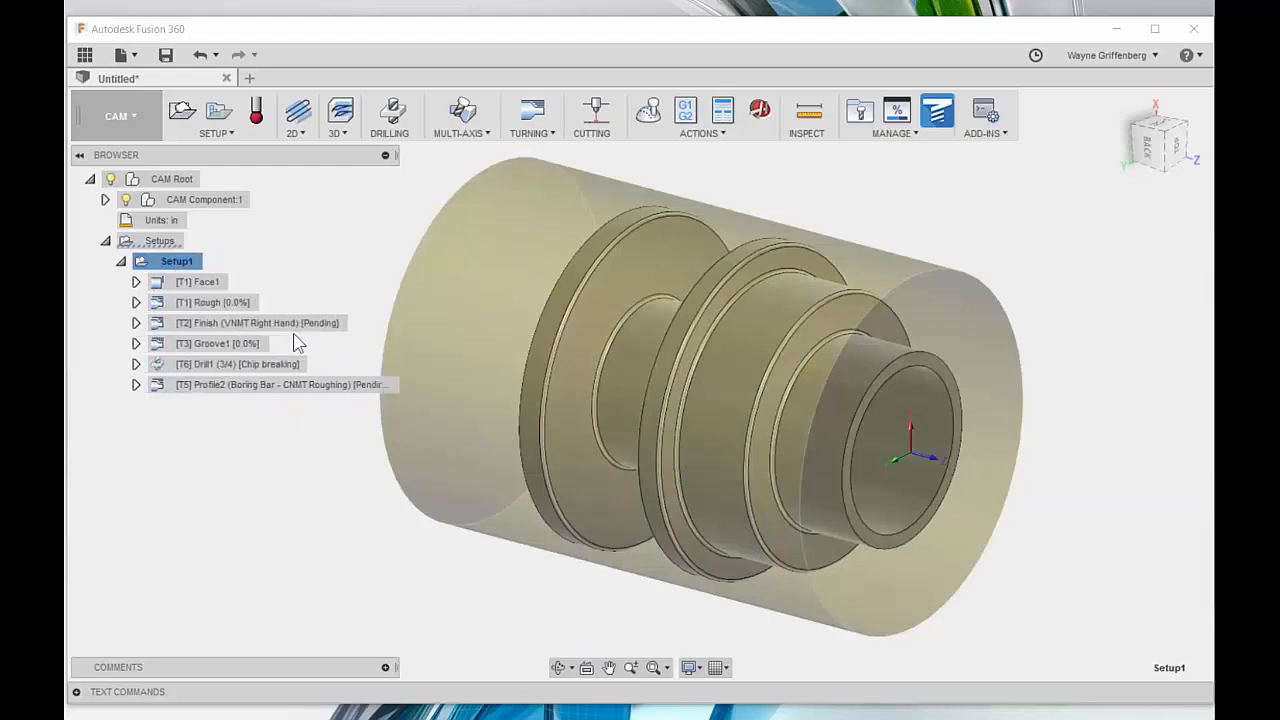
left_click(200, 302)
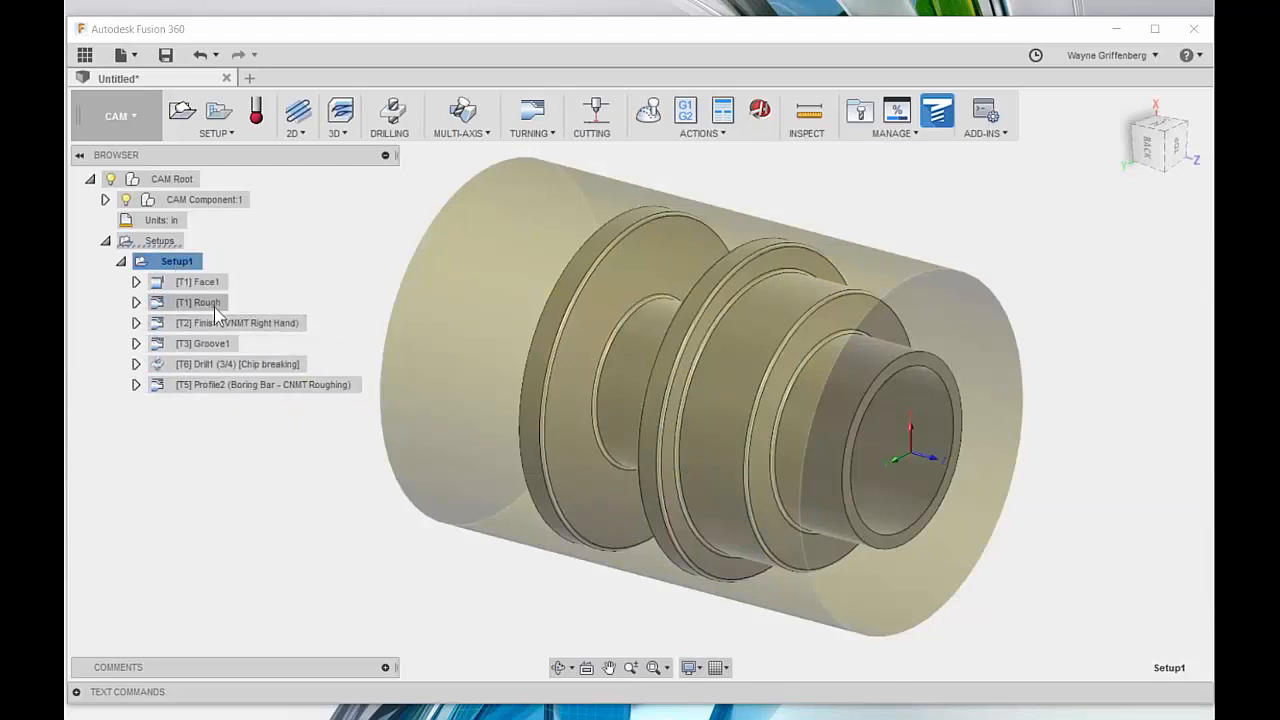
scroll(740, 300, "up", 2)
middle_click_drag(920, 310, 1002, 317, "shift")
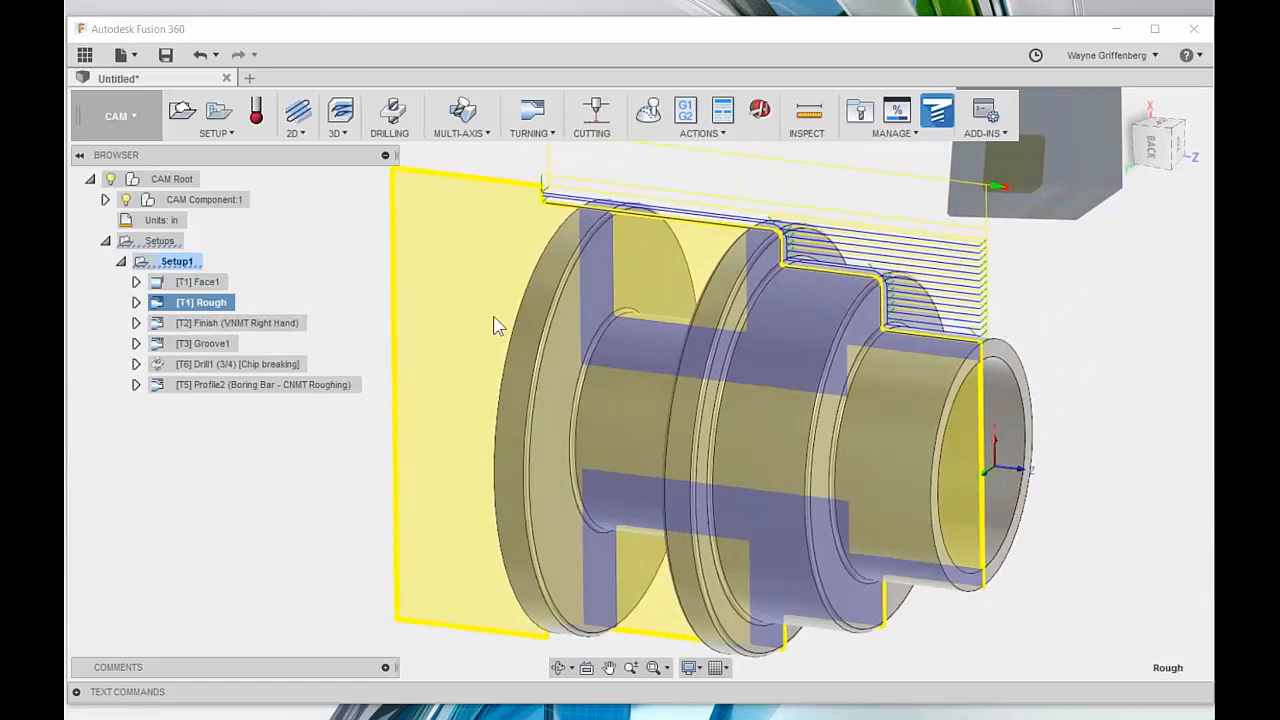
left_click(250, 325)
left_click(210, 344)
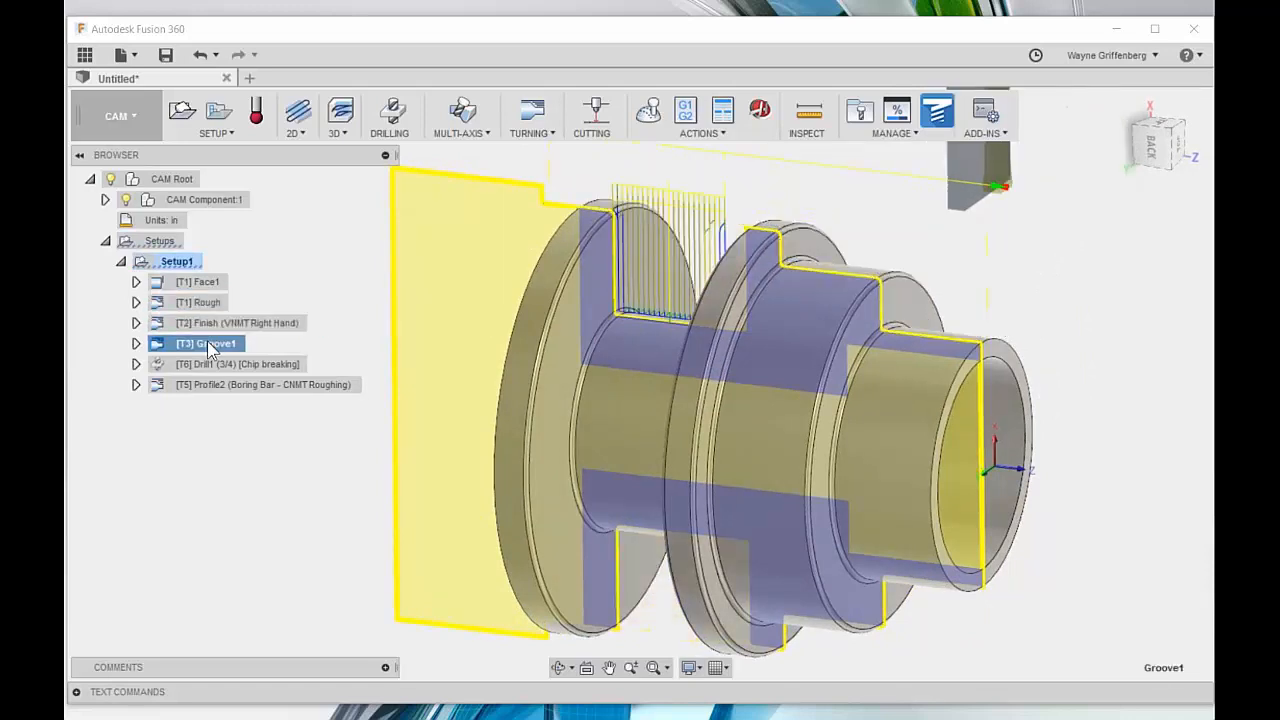
left_click(203, 362)
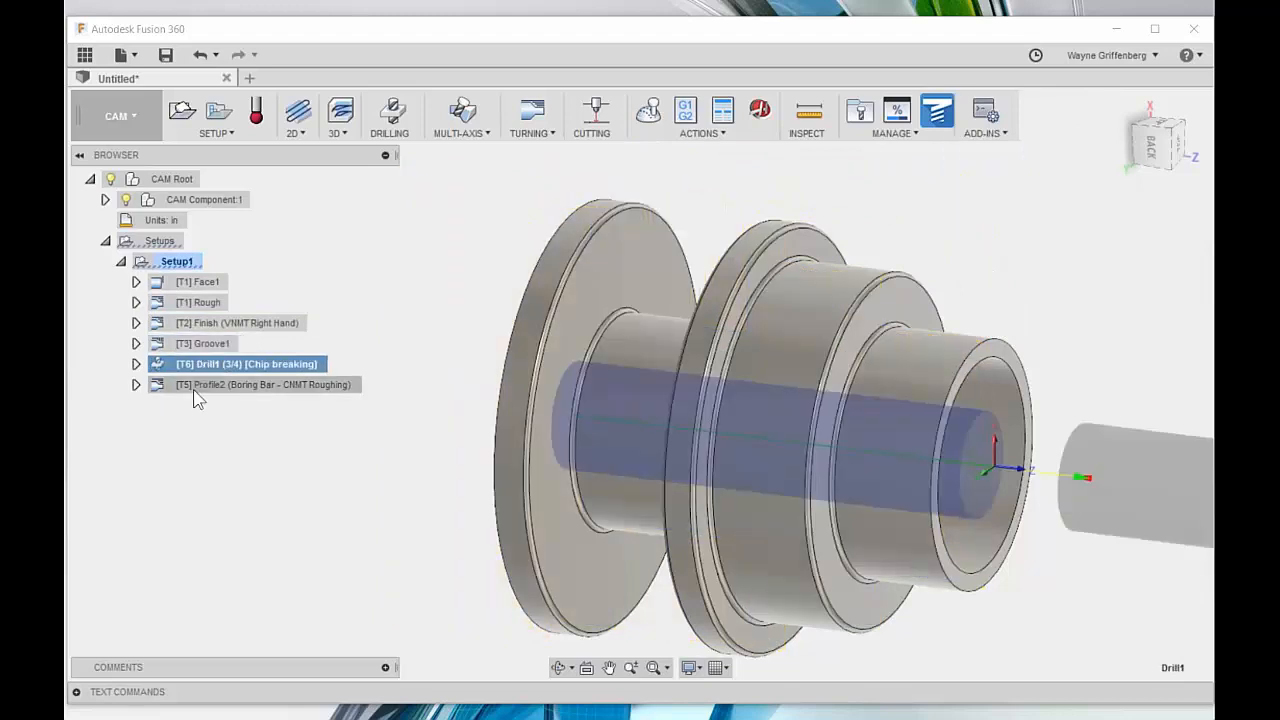
left_click(193, 387)
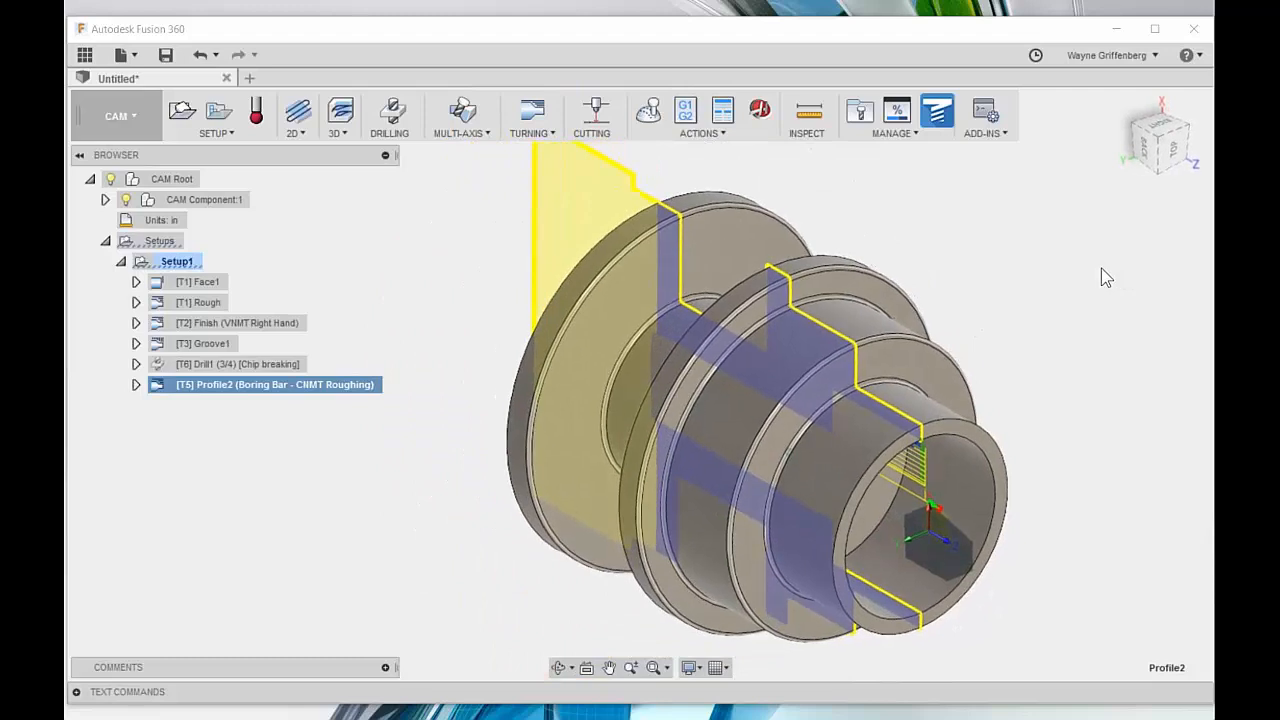
left_click(333, 488)
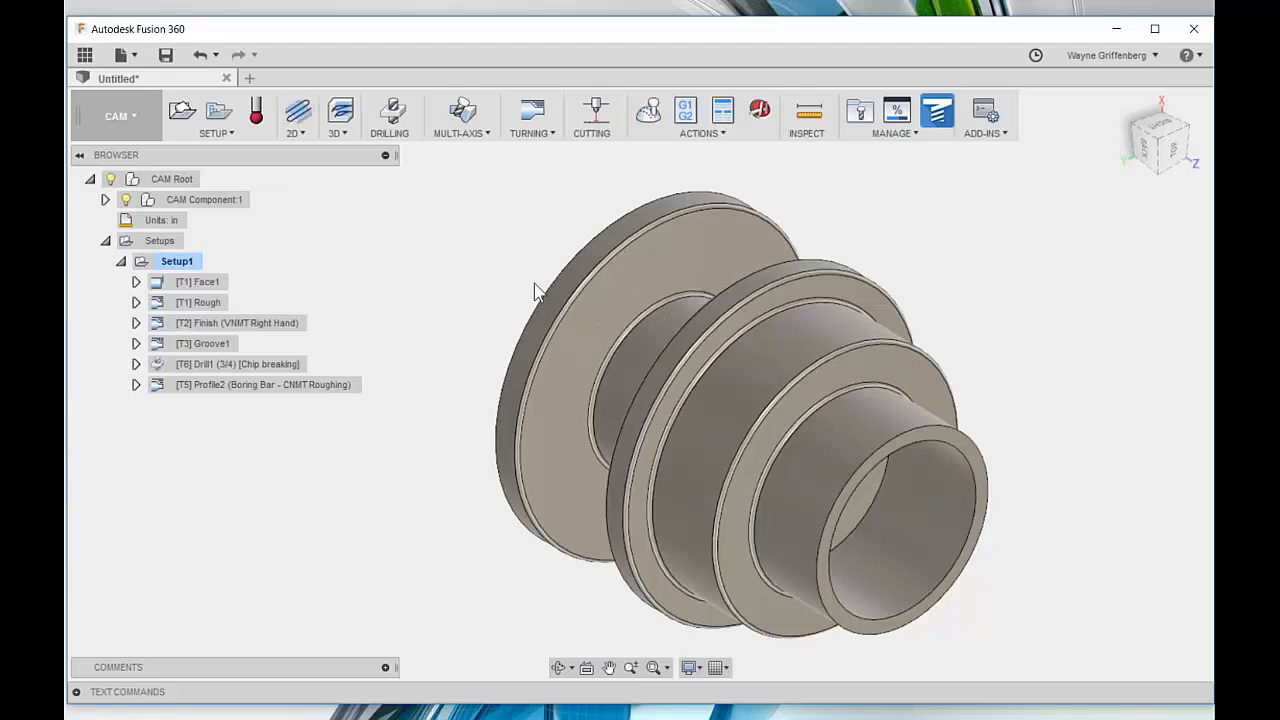
left_click(116, 134)
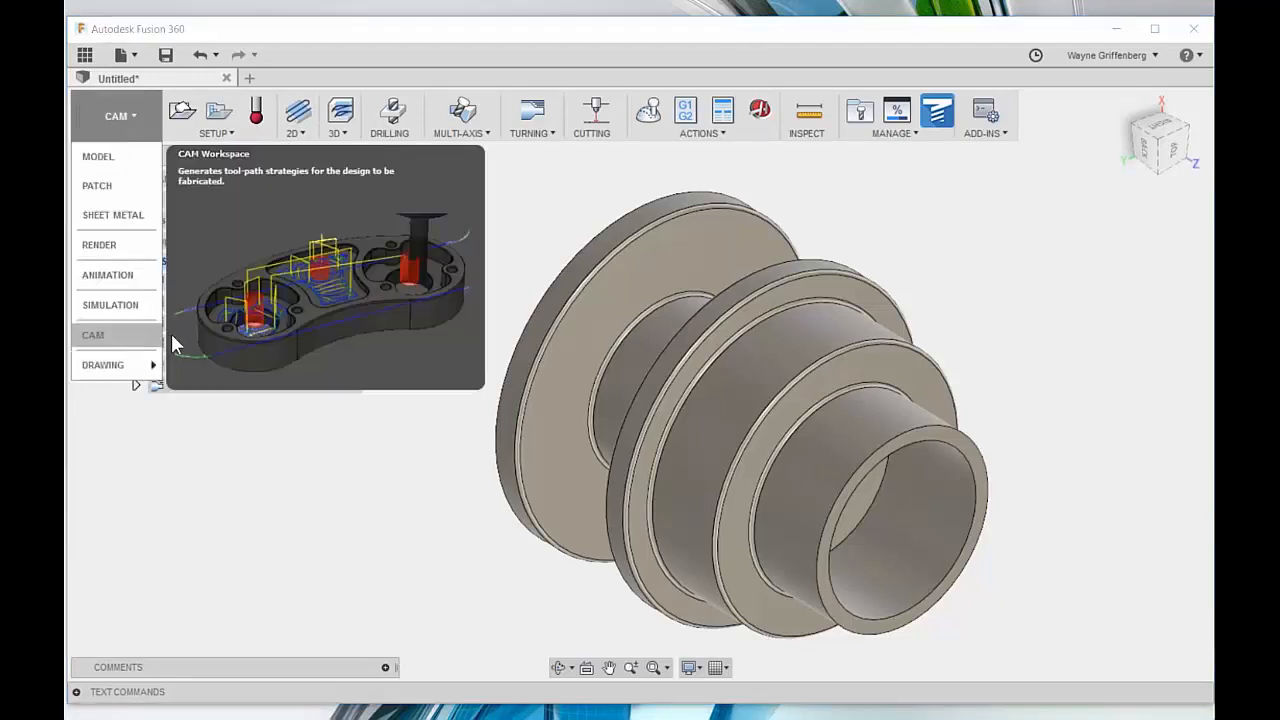
left_click(541, 230)
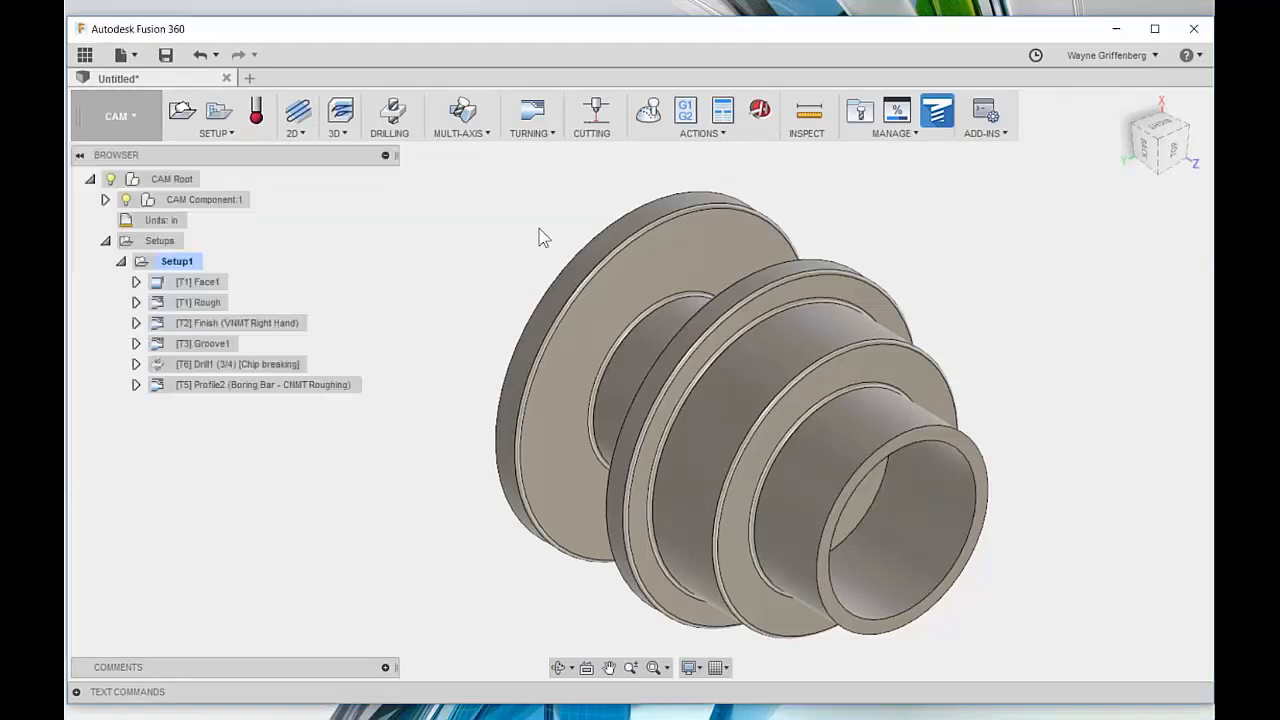
Step: Review the toolpaths of Setup1 one operation at a time, from Face1 through Profile2, and clear the selection
left_click(205, 289)
left_click(203, 302)
left_click(204, 320)
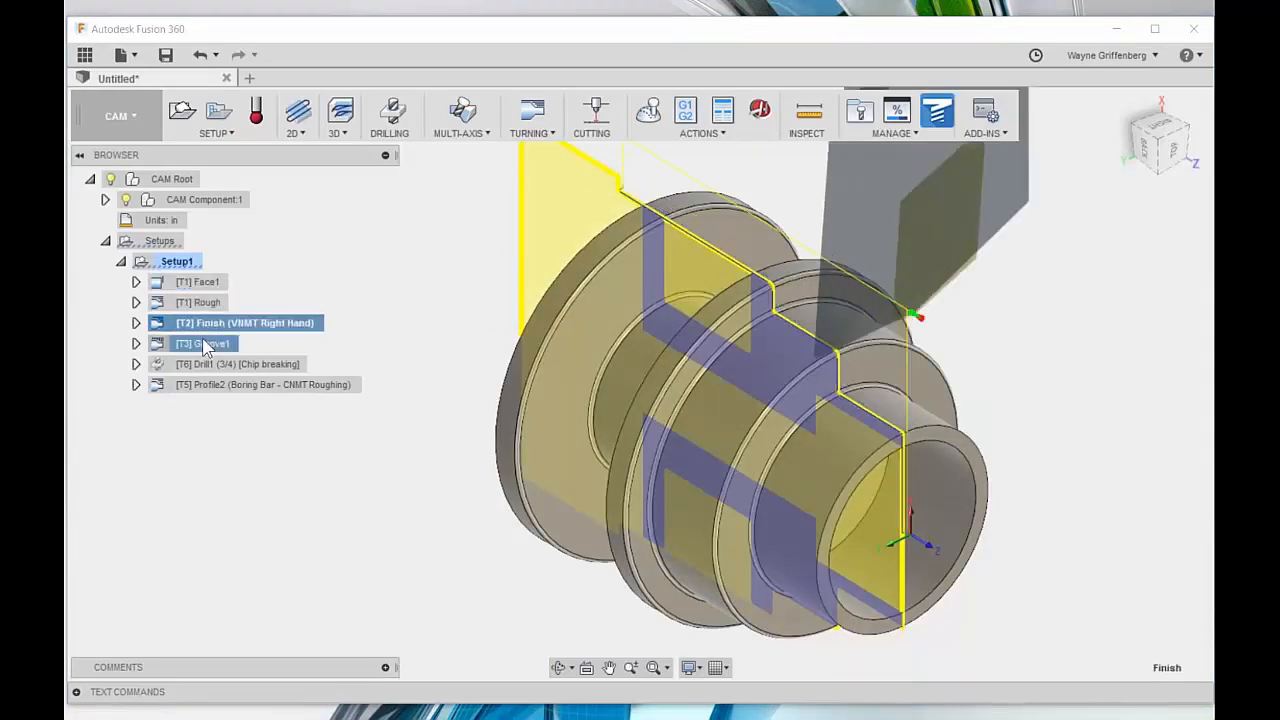
left_click(204, 345)
left_click(228, 364)
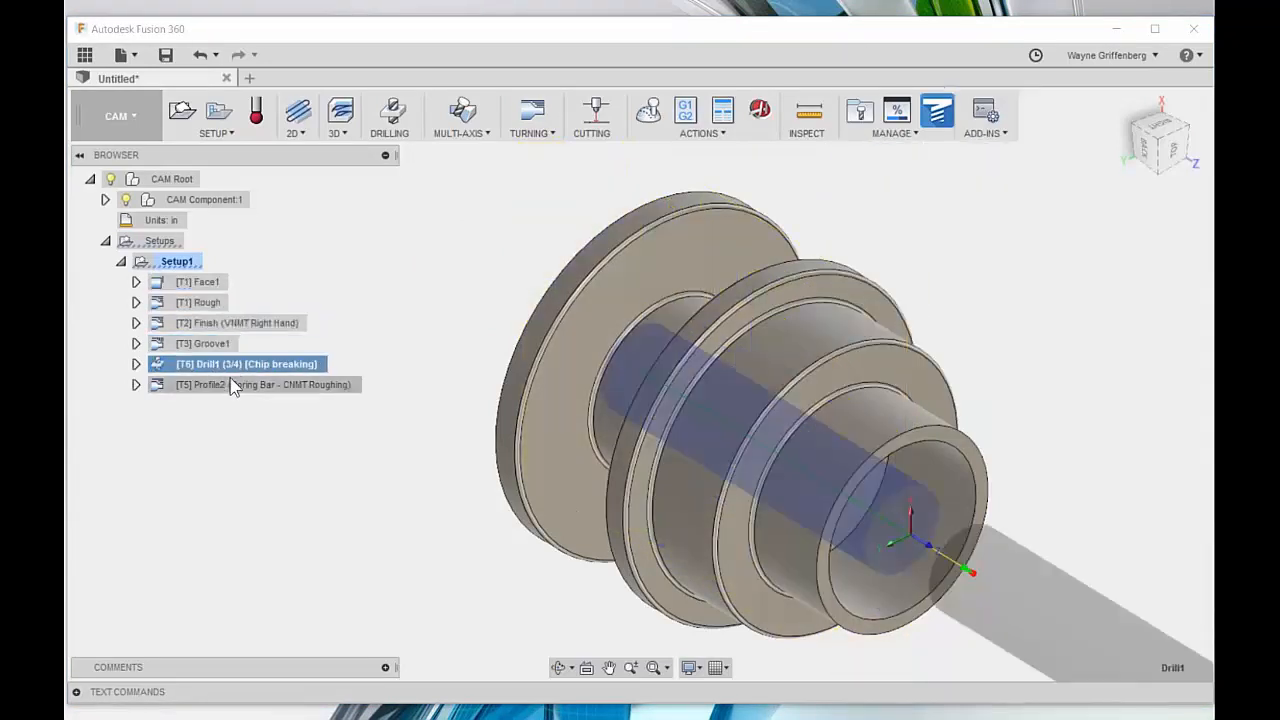
left_click(232, 385)
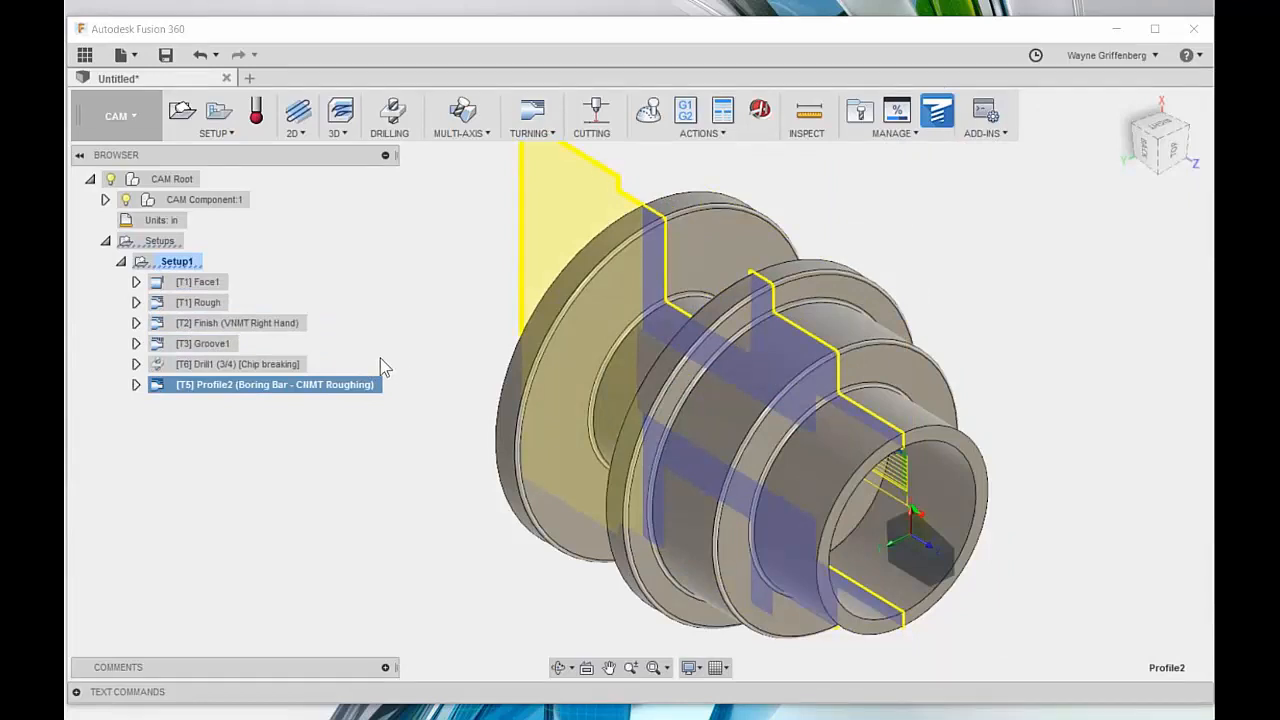
left_click(623, 185)
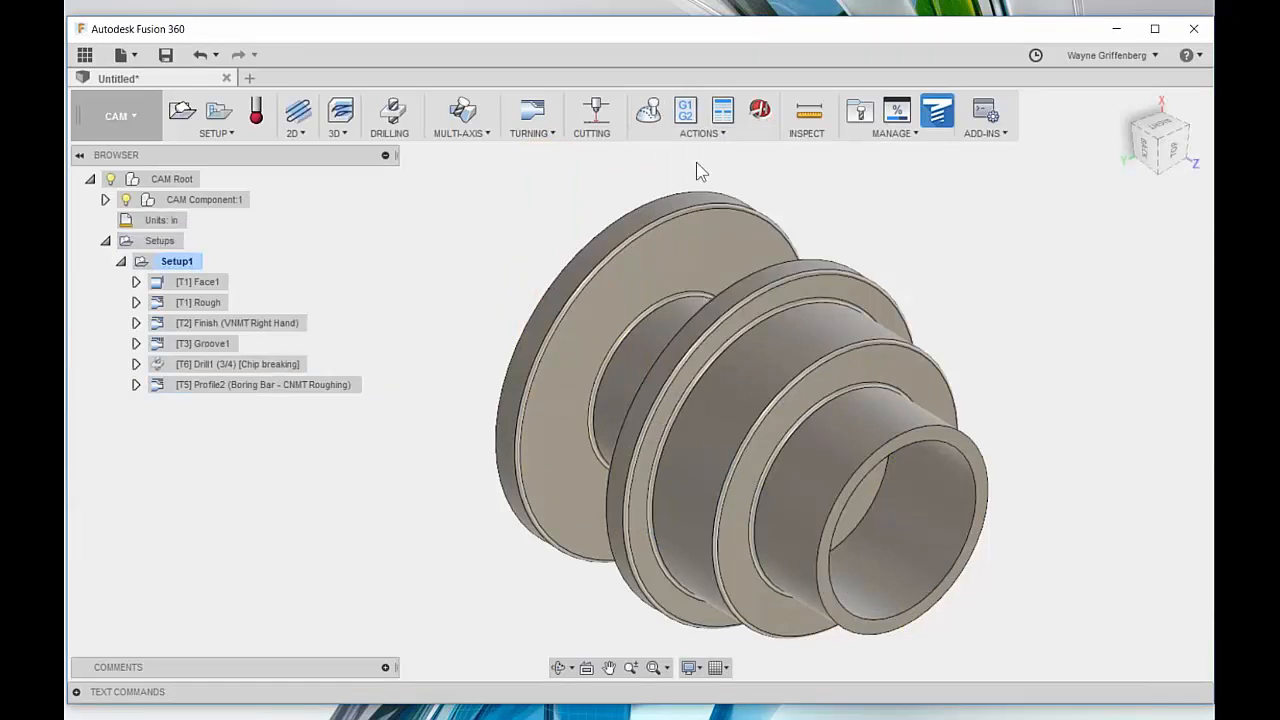
Step: Post-process Setup1 with the HAAS ST-20Y configuration as program 1001 and save the NC file as 1001.nc
left_click(686, 112)
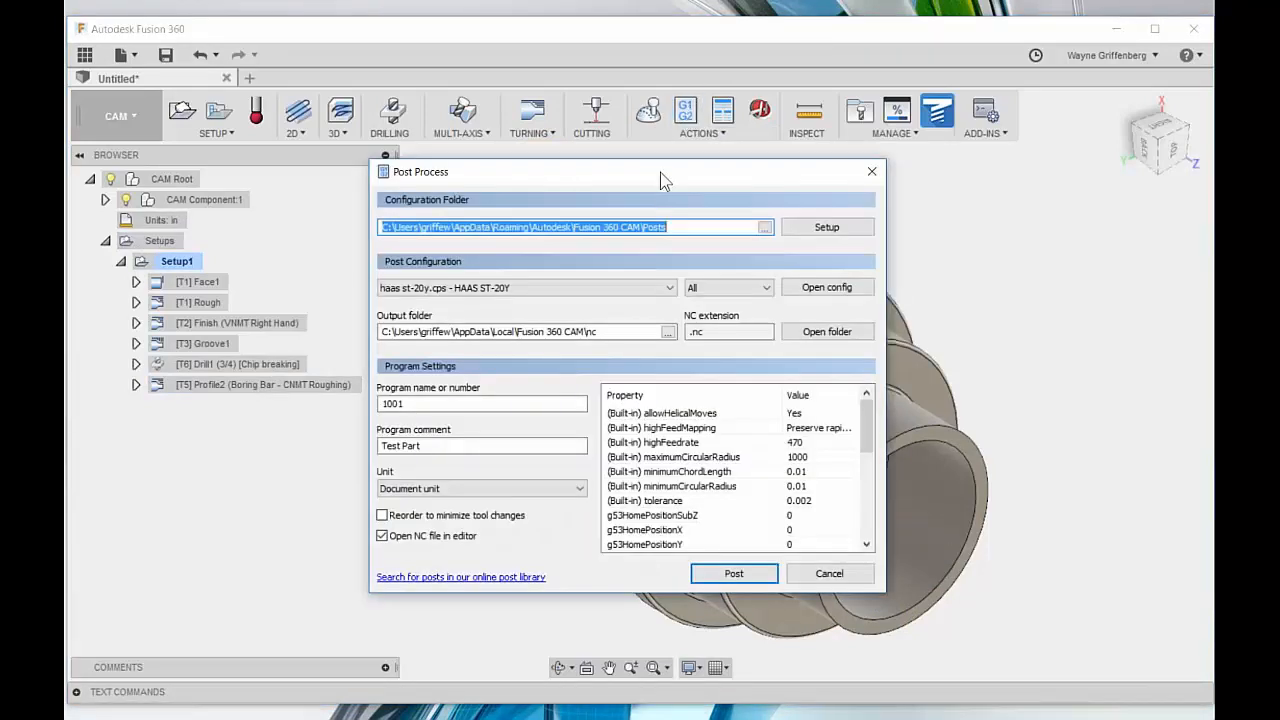
left_click(733, 568)
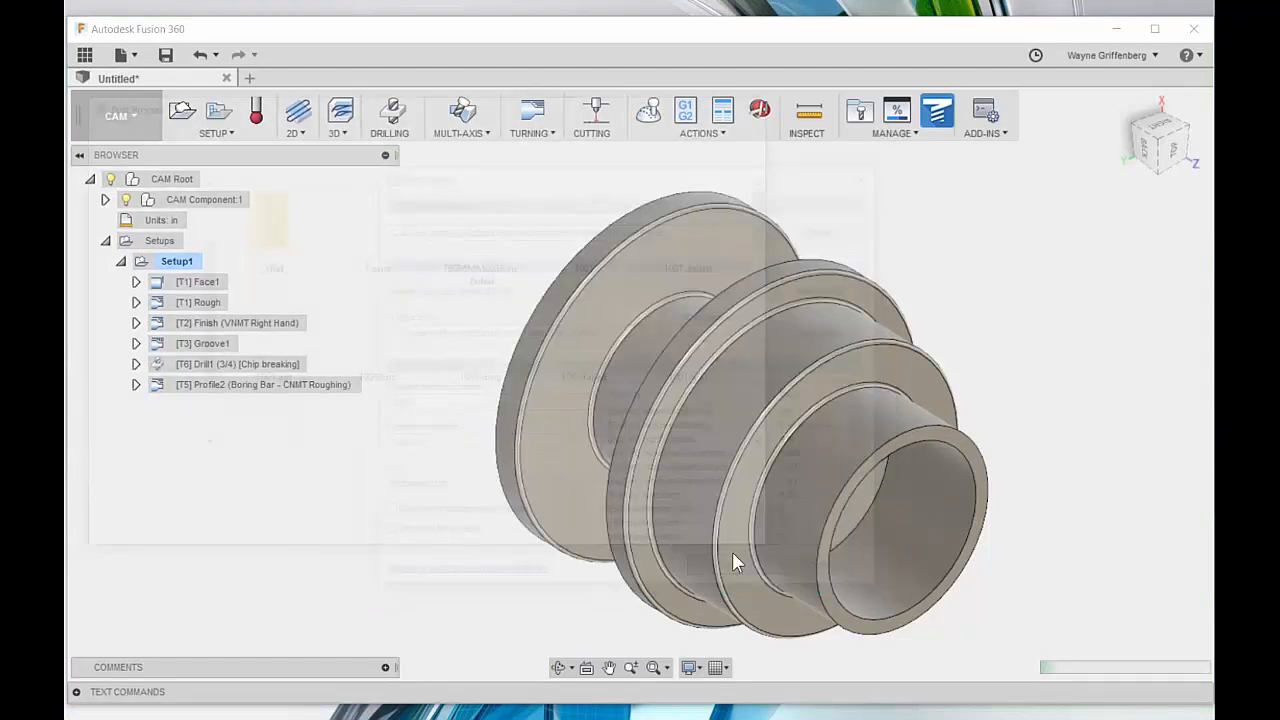
left_click(649, 534)
left_click(676, 368)
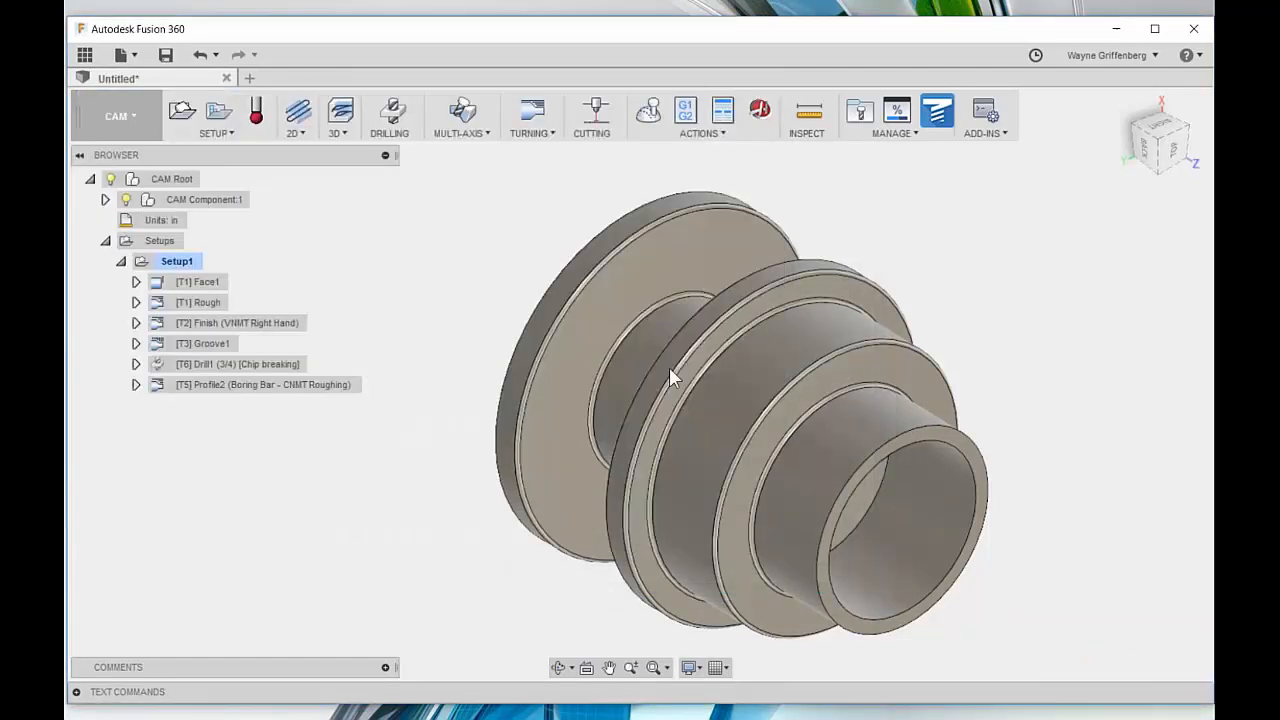
Step: Look through the posted G-code of 1001.nc in Brackets, return to its beginning, and minimize the editor
left_click(403, 405)
scroll(443, 466, "down", 20)
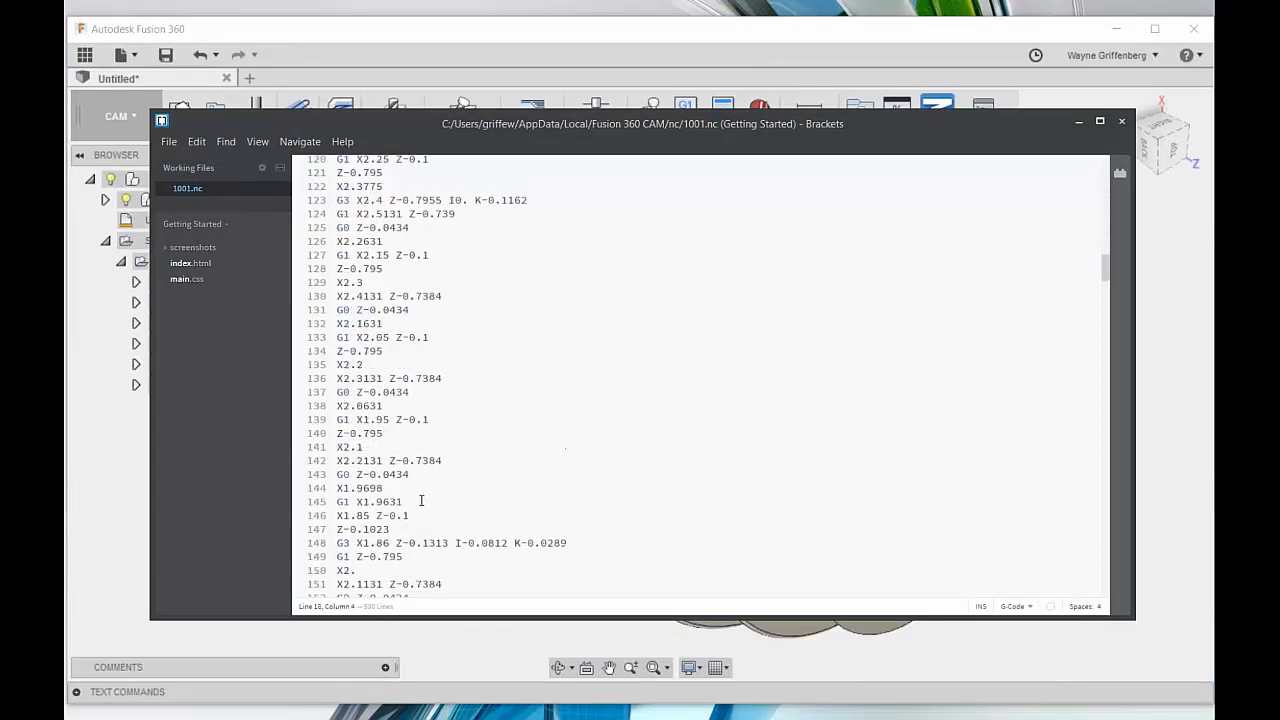
scroll(421, 500, "up", 20)
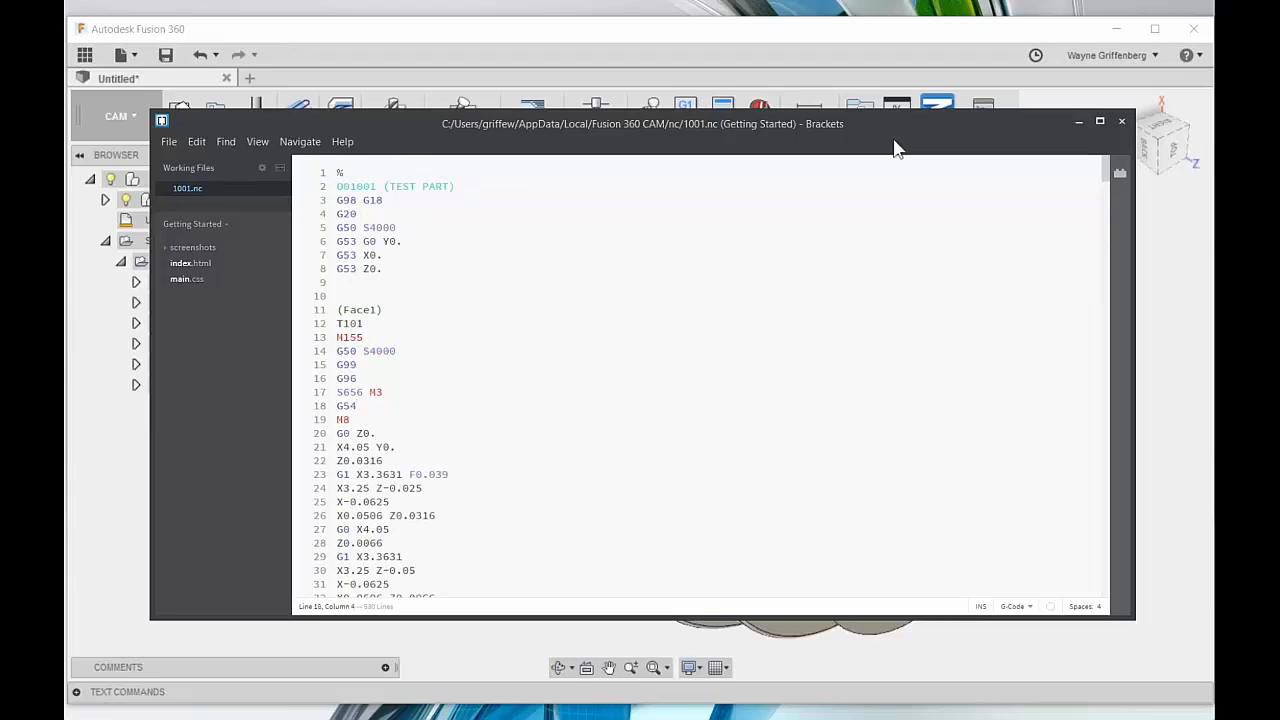
left_click_drag(882, 126, 900, 138)
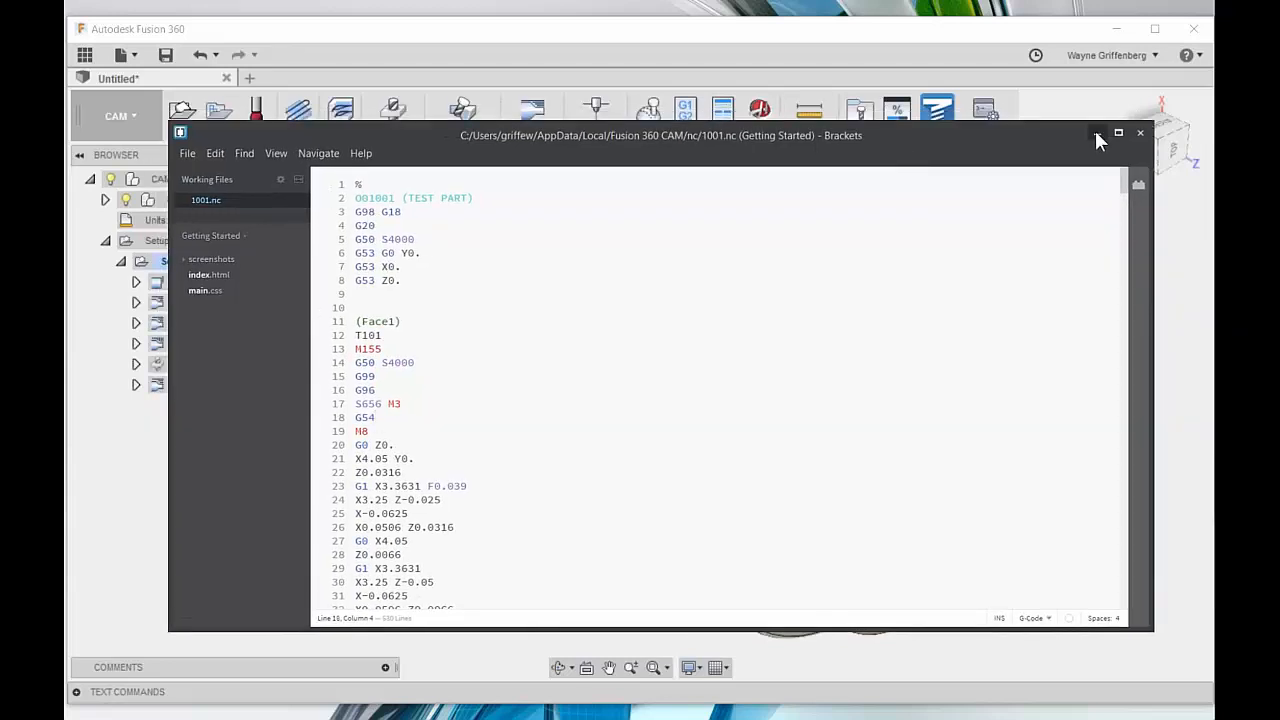
left_click(1097, 133)
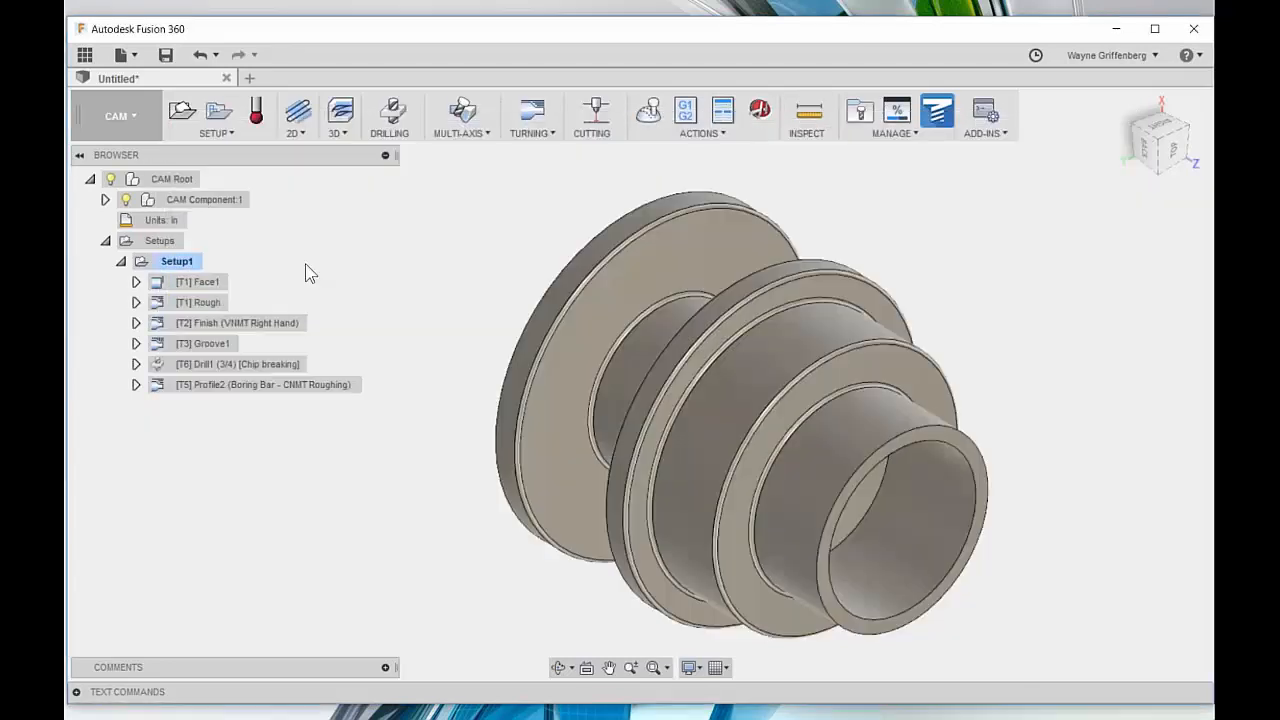
Step: View the Finish operation's tool, mode and direction settings and close them without making changes
left_click(210, 323)
right_click(209, 321)
left_click(267, 326)
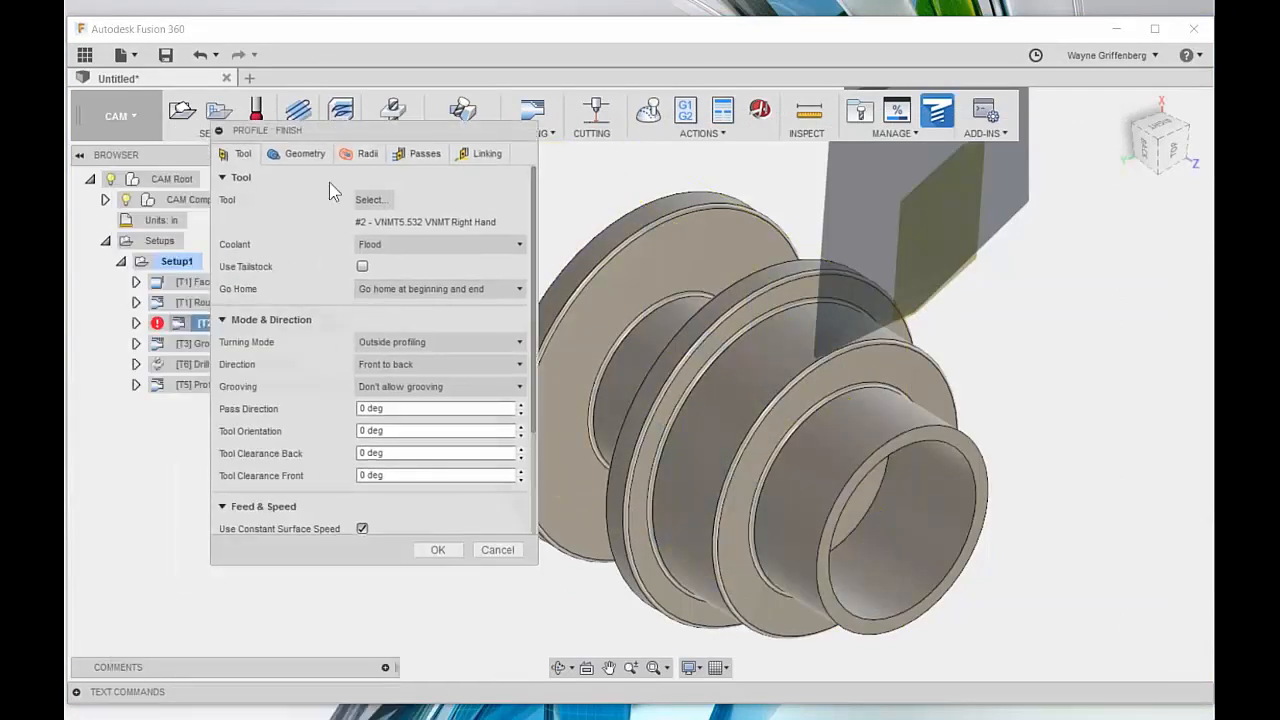
left_click(500, 550)
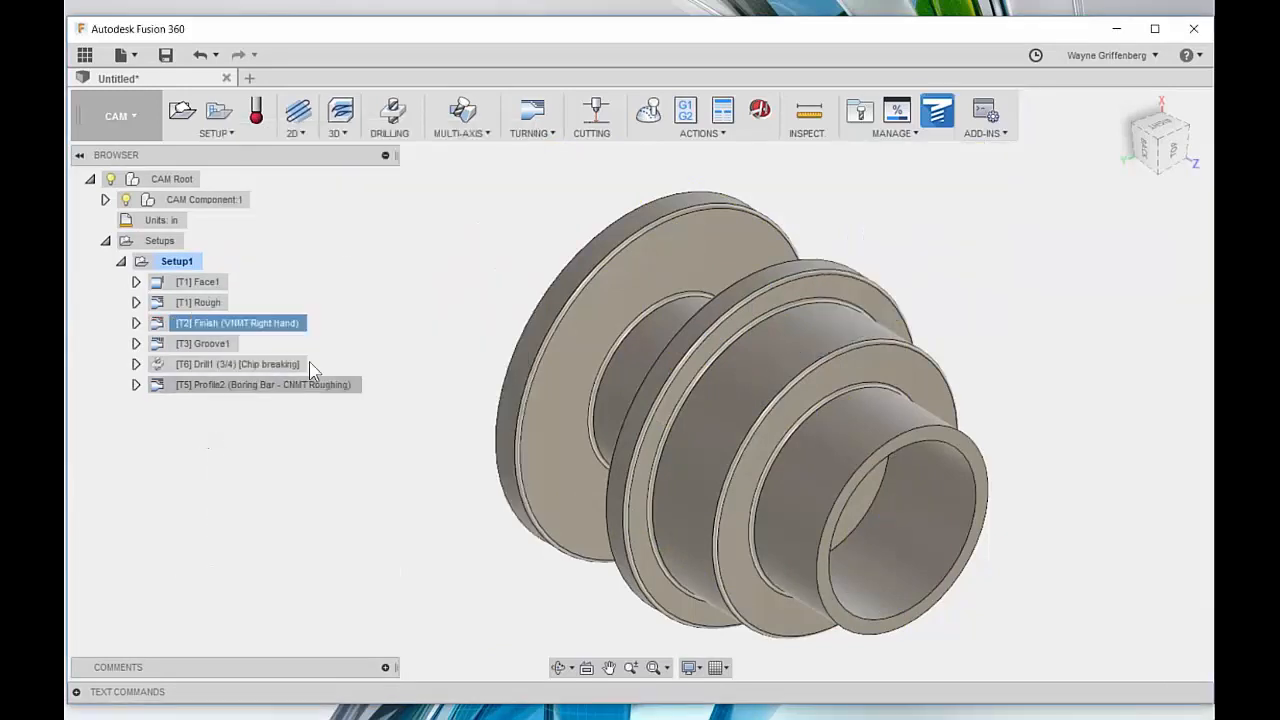